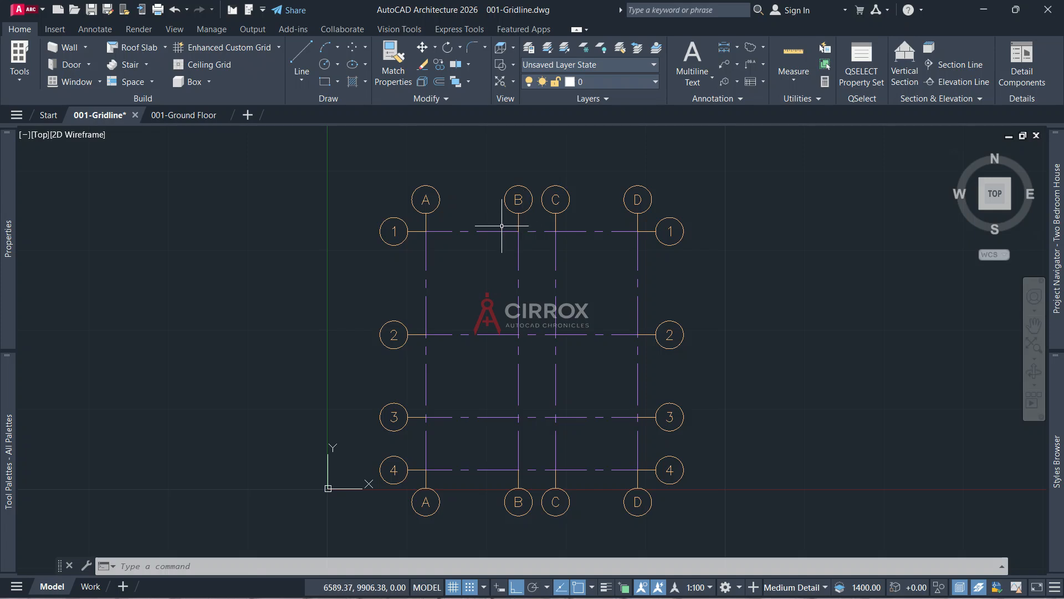
Look over the column grid and switch to the 001-Ground Floor drawing
{"action": "scroll", "coordinate": [531, 225], "scroll_direction": "down", "scroll_amount": 2}
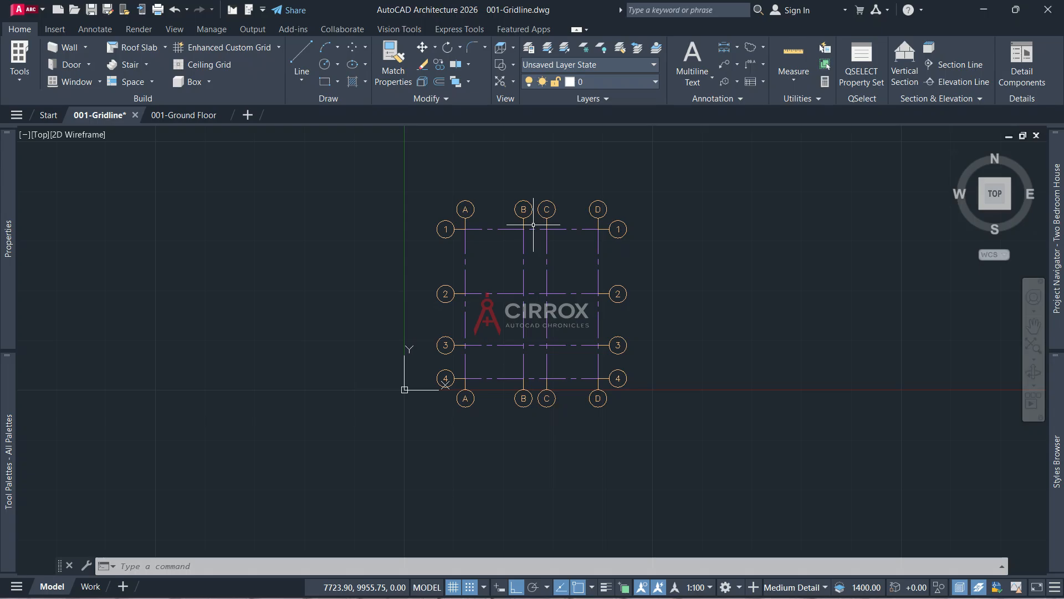
{"action": "scroll", "coordinate": [638, 395], "scroll_direction": "up", "scroll_amount": 2}
{"action": "scroll", "coordinate": [608, 370], "scroll_direction": "down", "scroll_amount": 2}
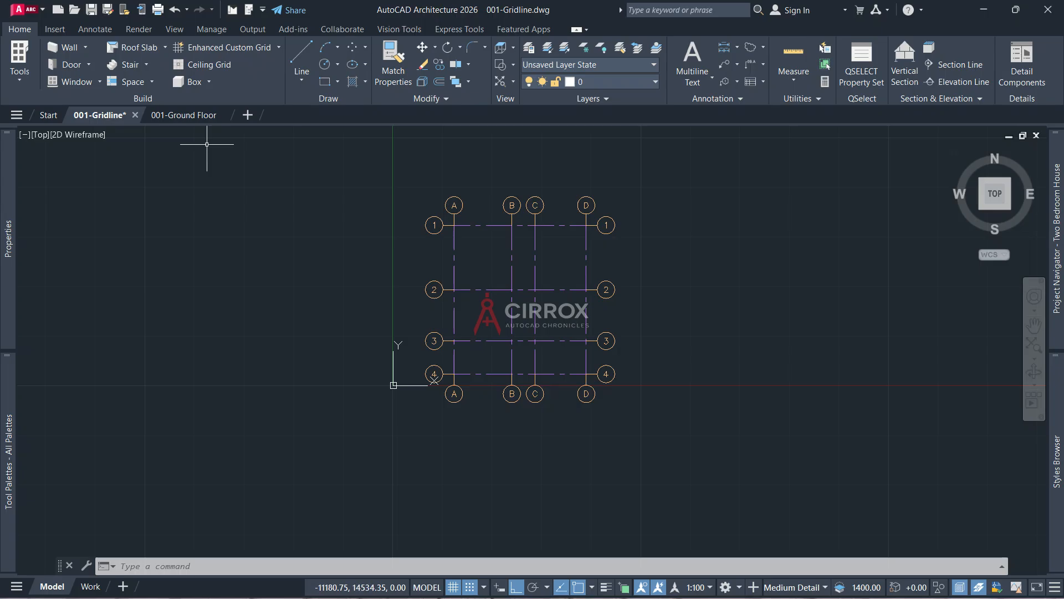
{"action": "left_click", "coordinate": [183, 114]}
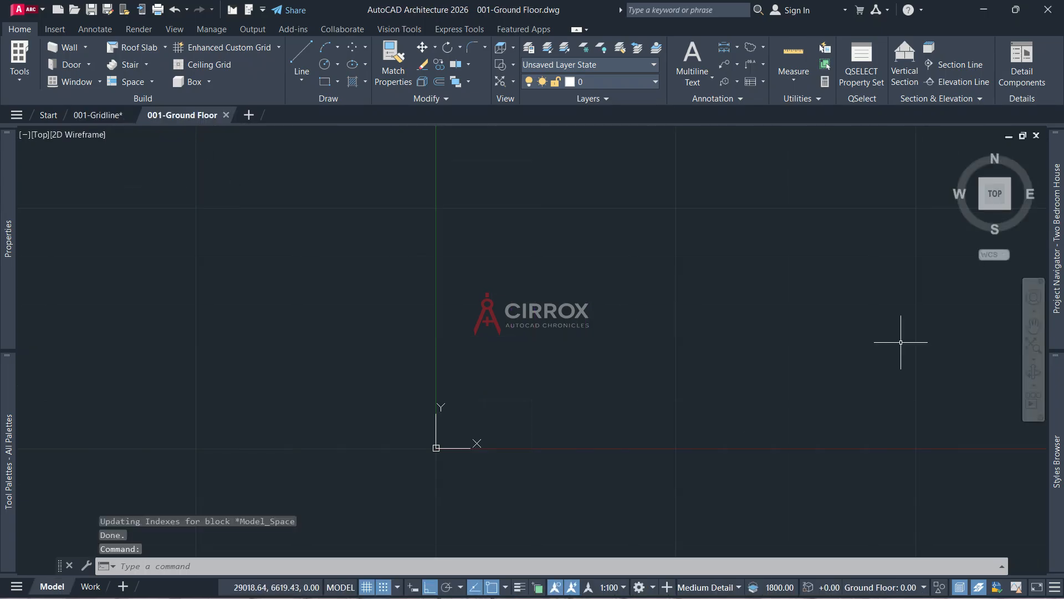
Check the current project in the Project Browser and close it
{"action": "left_click", "coordinate": [1056, 277]}
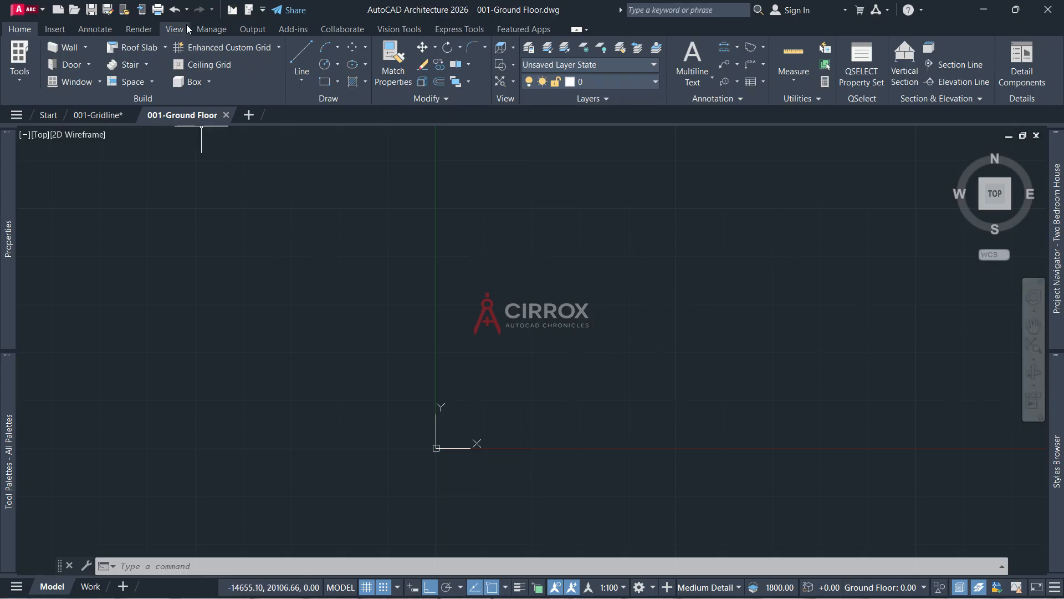
{"action": "left_click", "coordinate": [230, 9]}
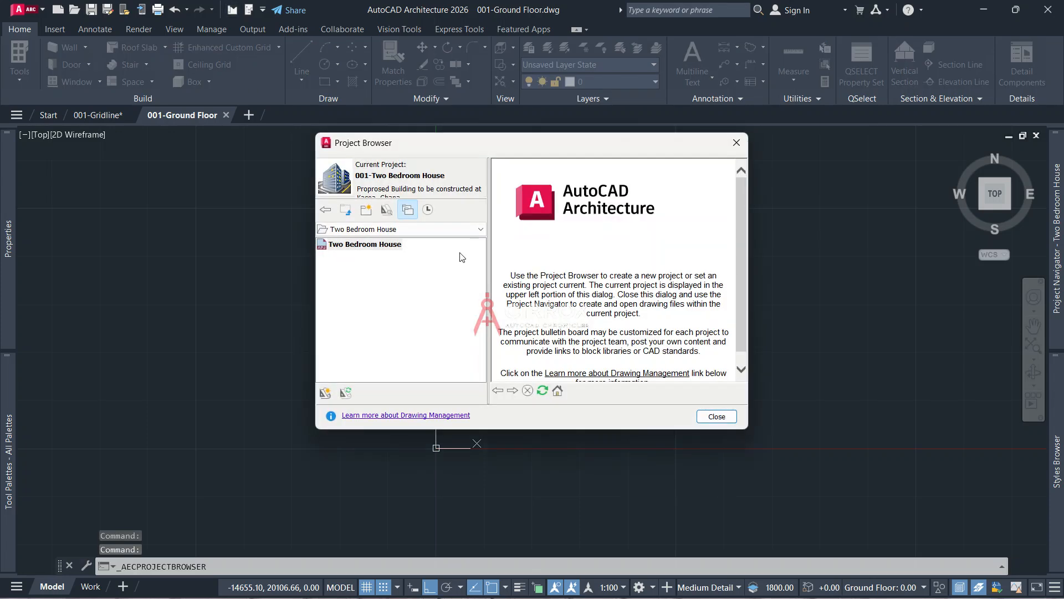
{"action": "left_click", "coordinate": [736, 145]}
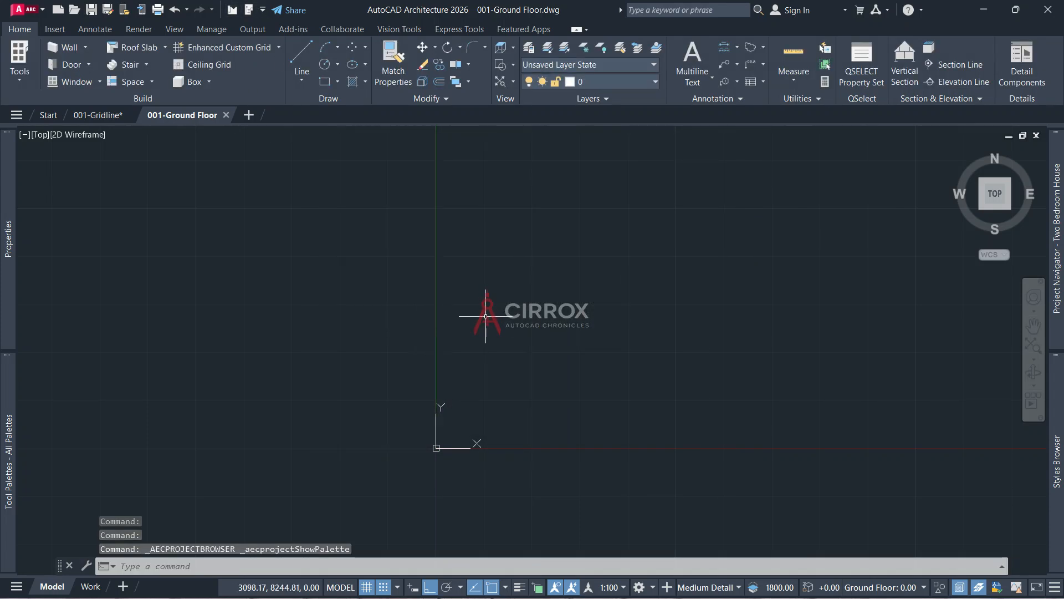
{"action": "scroll", "coordinate": [450, 269], "scroll_direction": "down", "scroll_amount": 2}
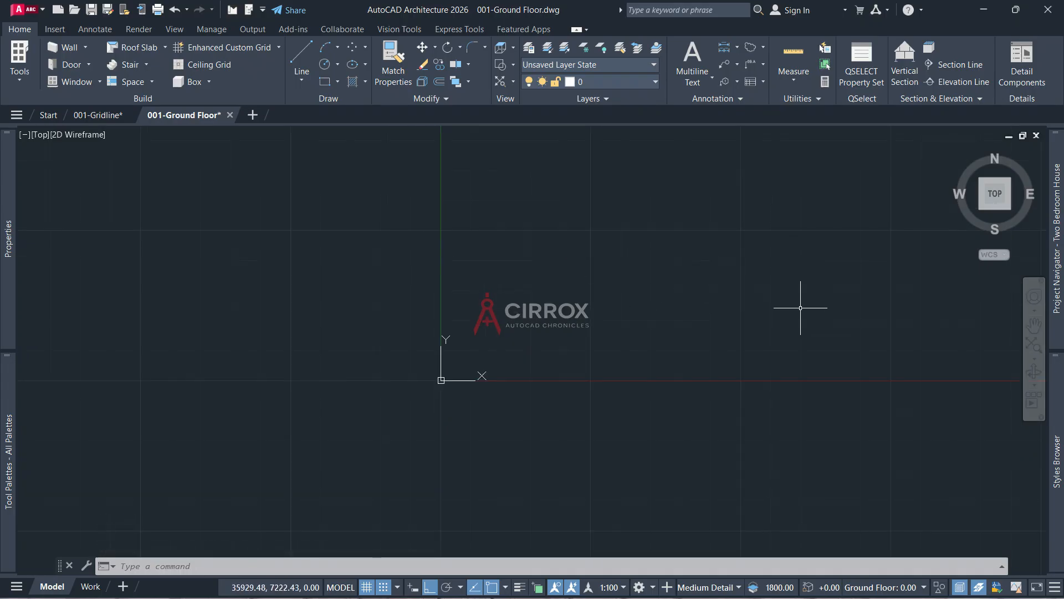
Overlay the Gridline element as an external reference in the 001-Ground Floor drawing
{"action": "left_click", "coordinate": [88, 119]}
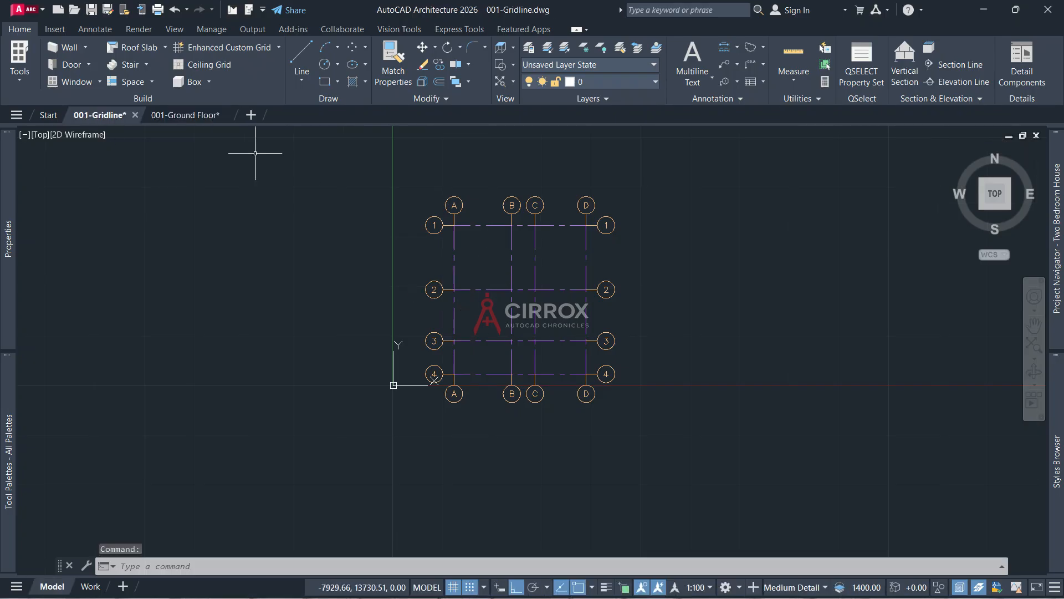
{"action": "left_click", "coordinate": [184, 116]}
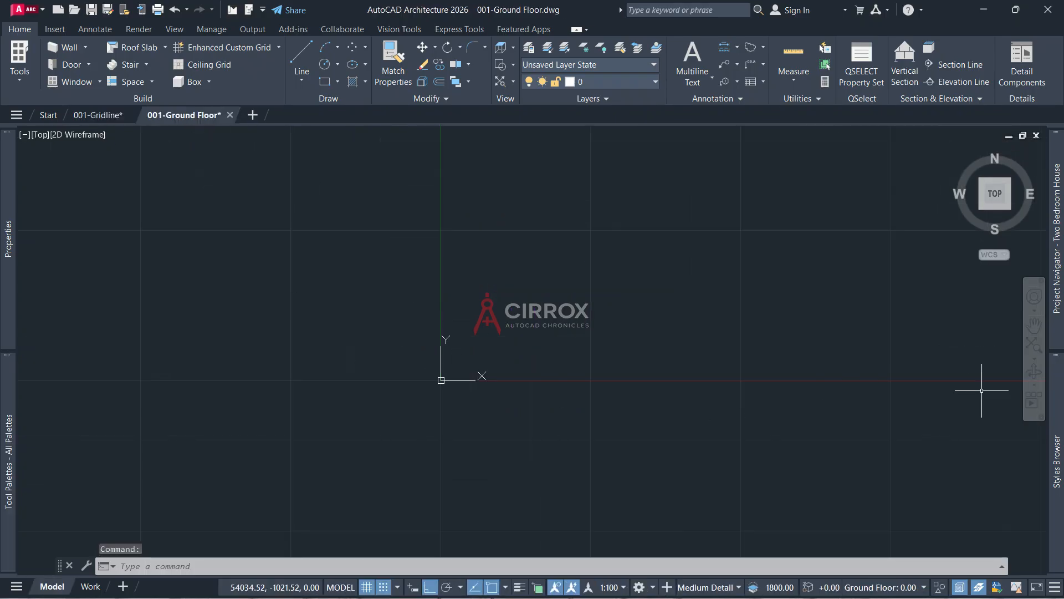
{"action": "mouse_move", "coordinate": [1056, 254]}
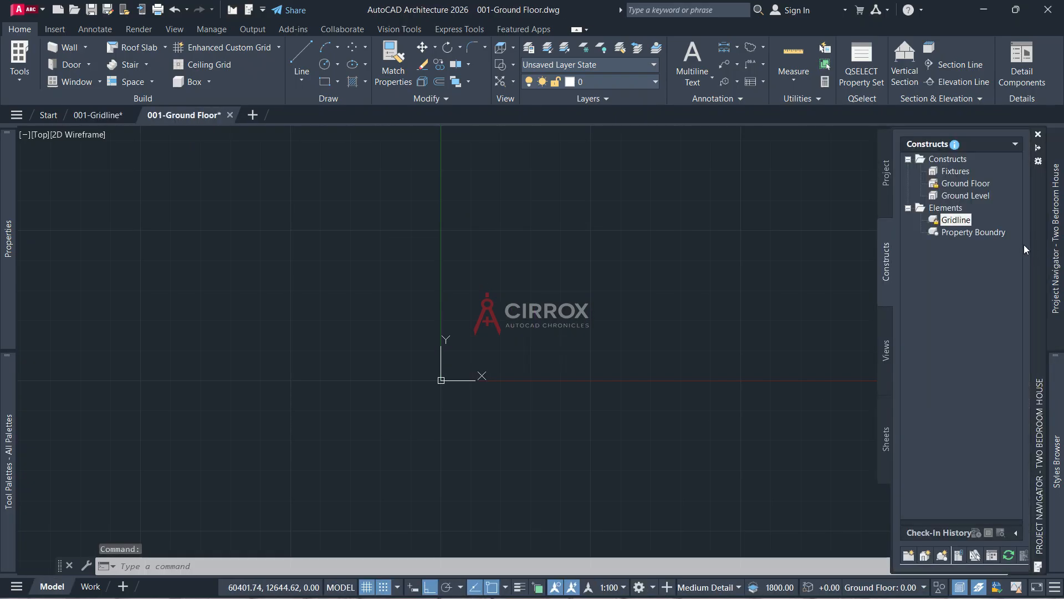
{"action": "right_click", "coordinate": [960, 222]}
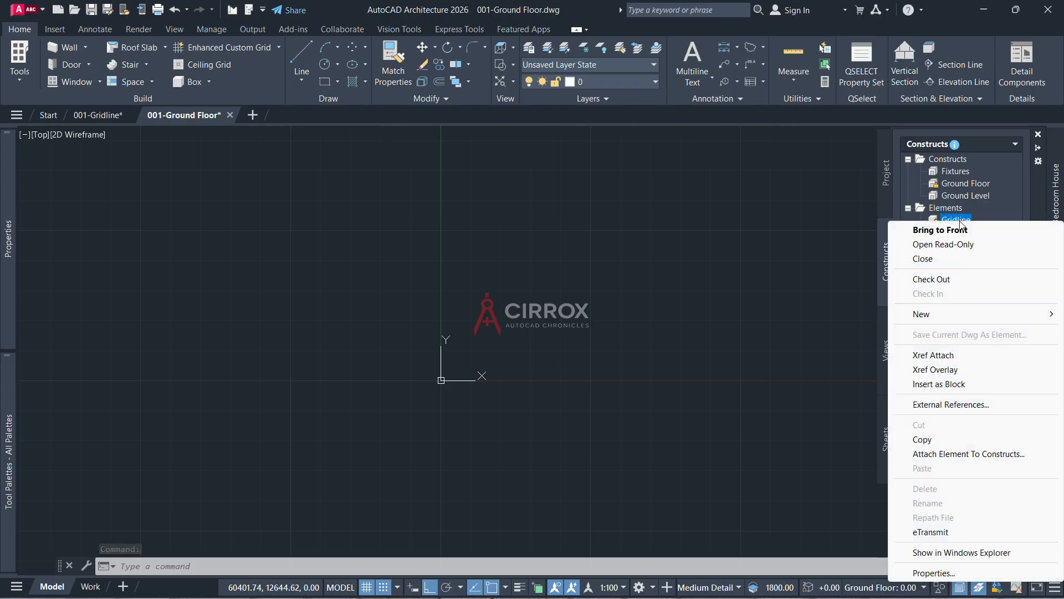
{"action": "left_click", "coordinate": [952, 369]}
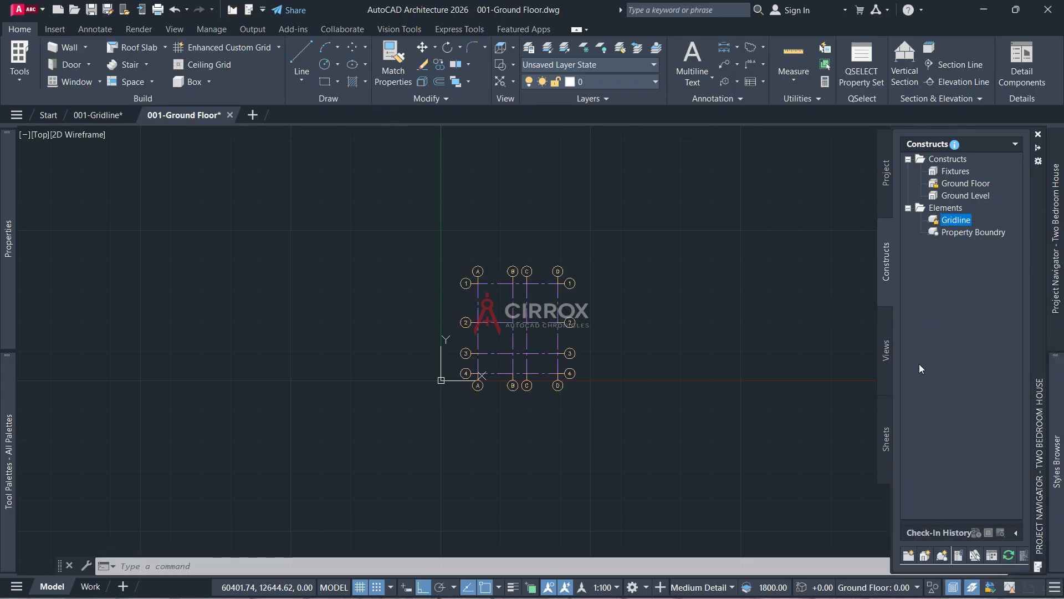
{"action": "scroll", "coordinate": [531, 410], "scroll_direction": "up", "scroll_amount": 2}
{"action": "scroll", "coordinate": [472, 352], "scroll_direction": "down", "scroll_amount": 1}
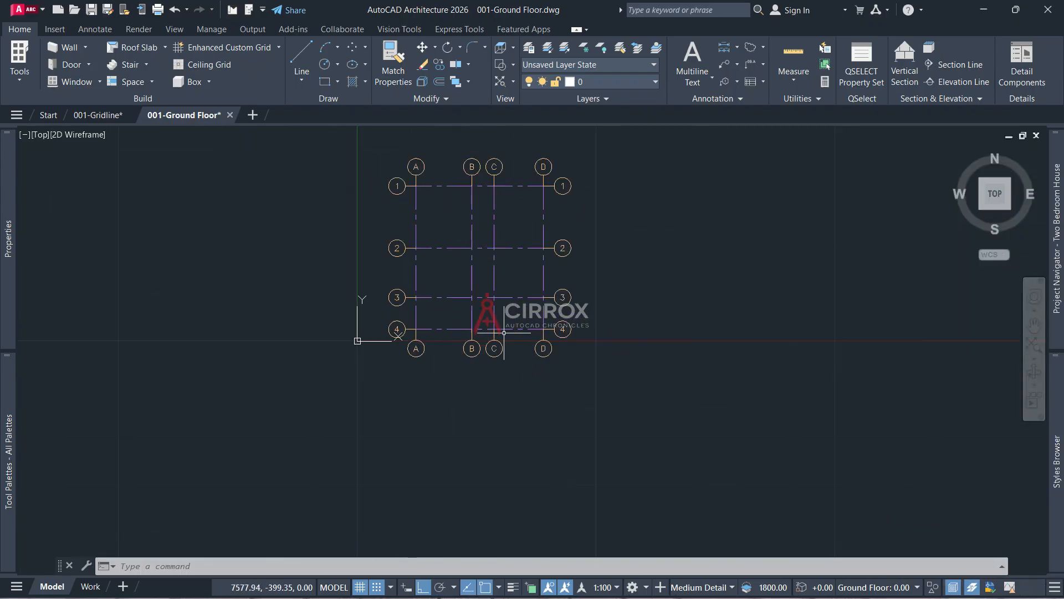
{"action": "middle_click", "coordinate": [520, 320]}
{"action": "middle_click", "coordinate": [520, 320]}
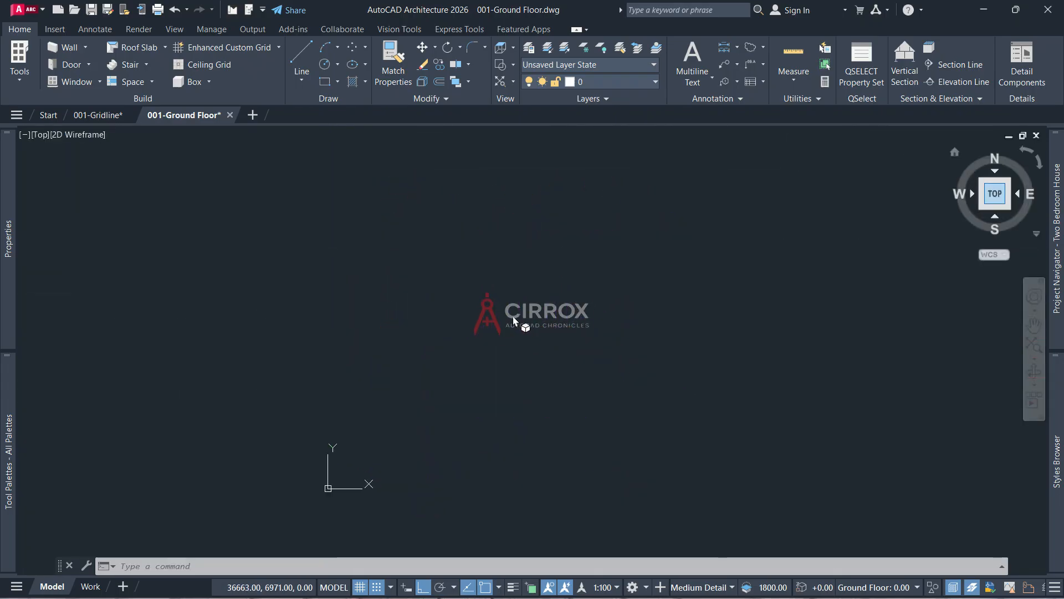
{"action": "scroll", "coordinate": [521, 296], "scroll_direction": "down", "scroll_amount": 2}
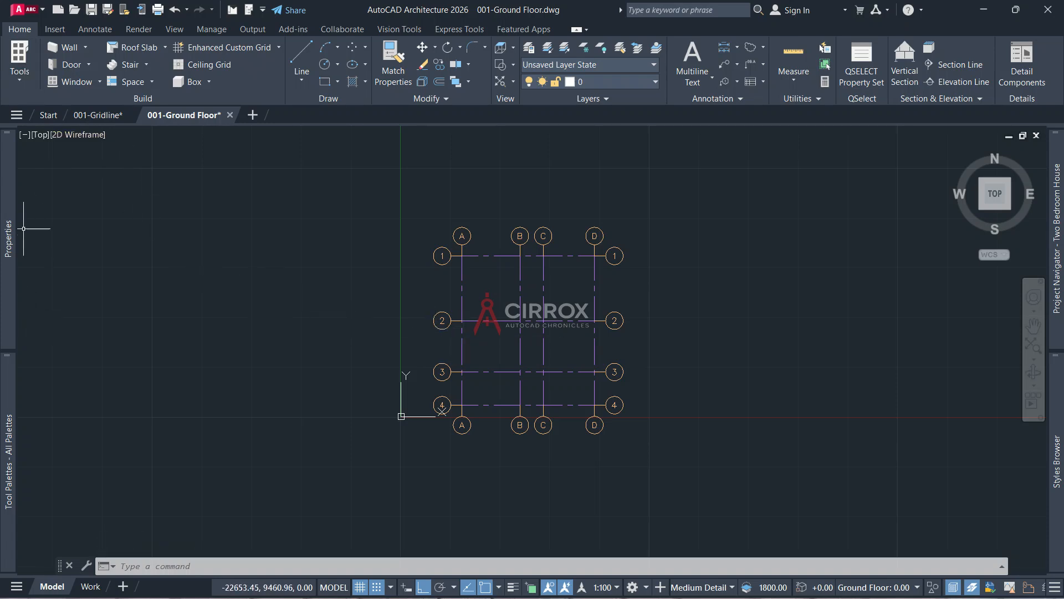
Show the Design group of the tool palettes, starting from its Wall tool
{"action": "left_click", "coordinate": [26, 75]}
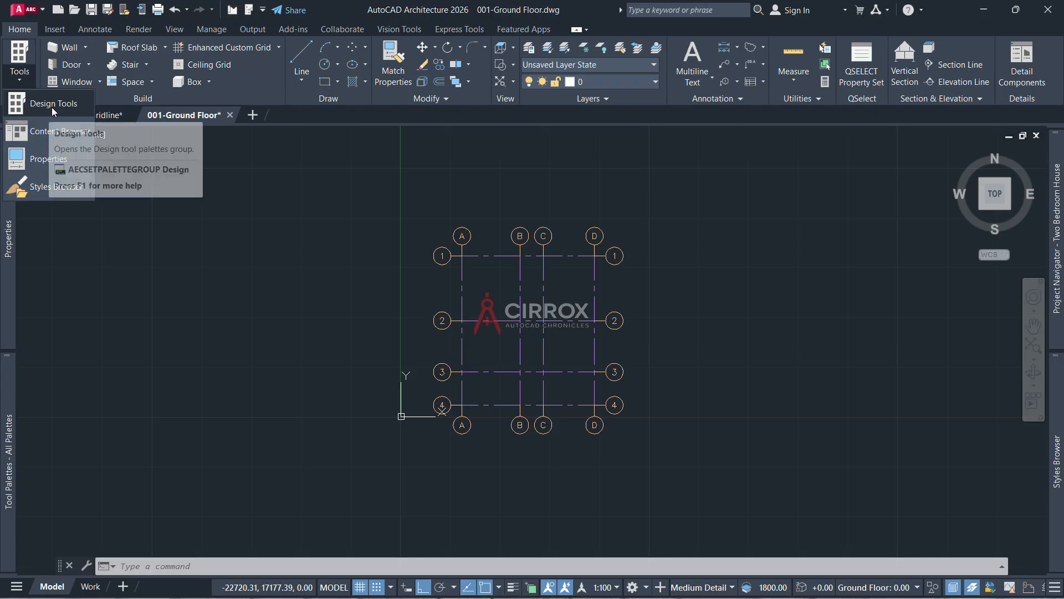
{"action": "left_click", "coordinate": [105, 303]}
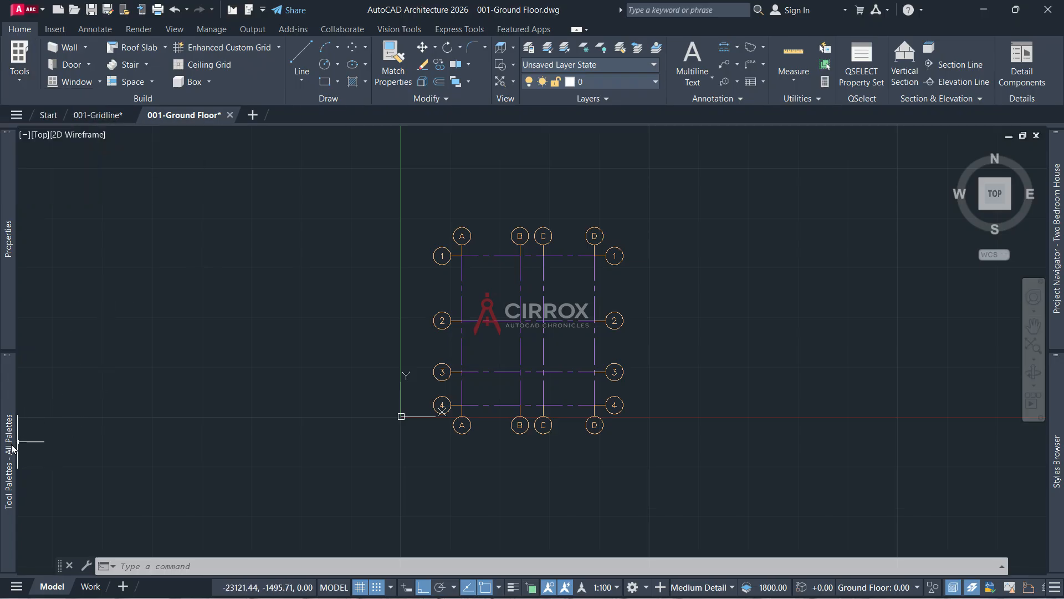
{"action": "mouse_move", "coordinate": [9, 443]}
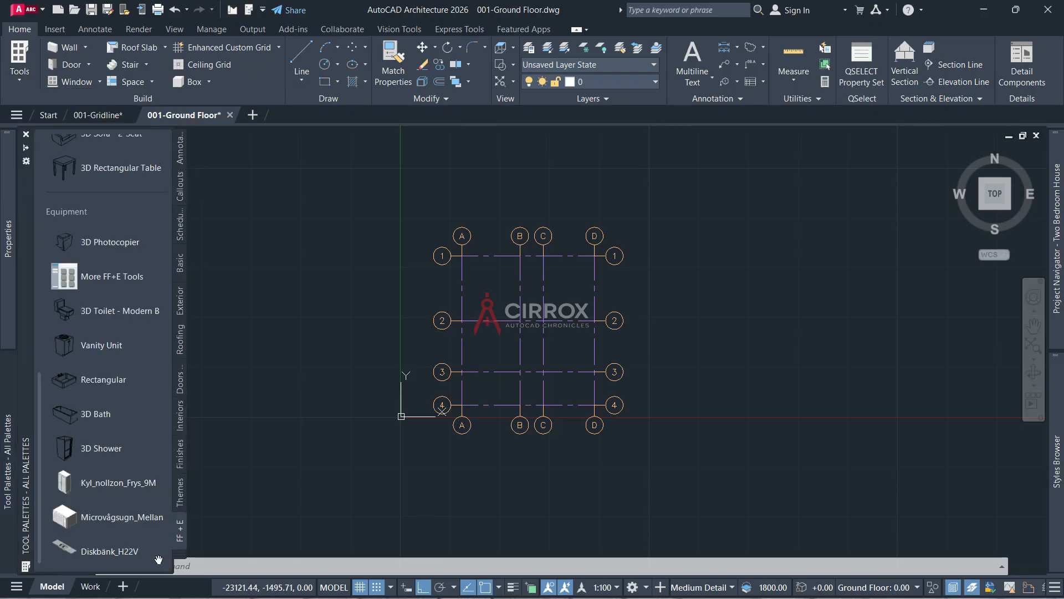
{"action": "right_click", "coordinate": [174, 557]}
{"action": "left_click", "coordinate": [221, 180]}
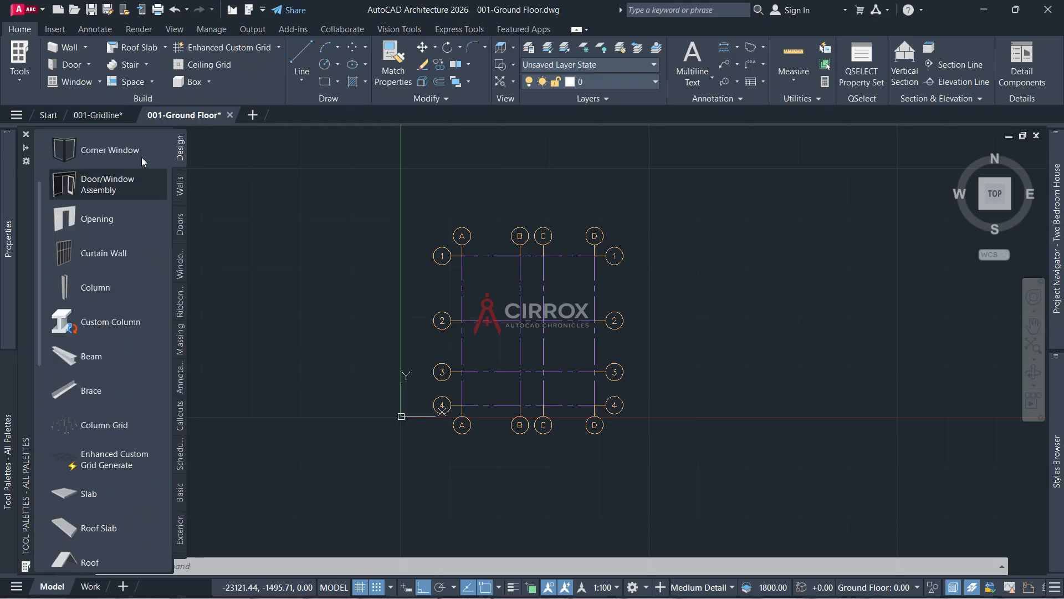
{"action": "scroll", "coordinate": [101, 274], "scroll_direction": "up", "scroll_amount": 3}
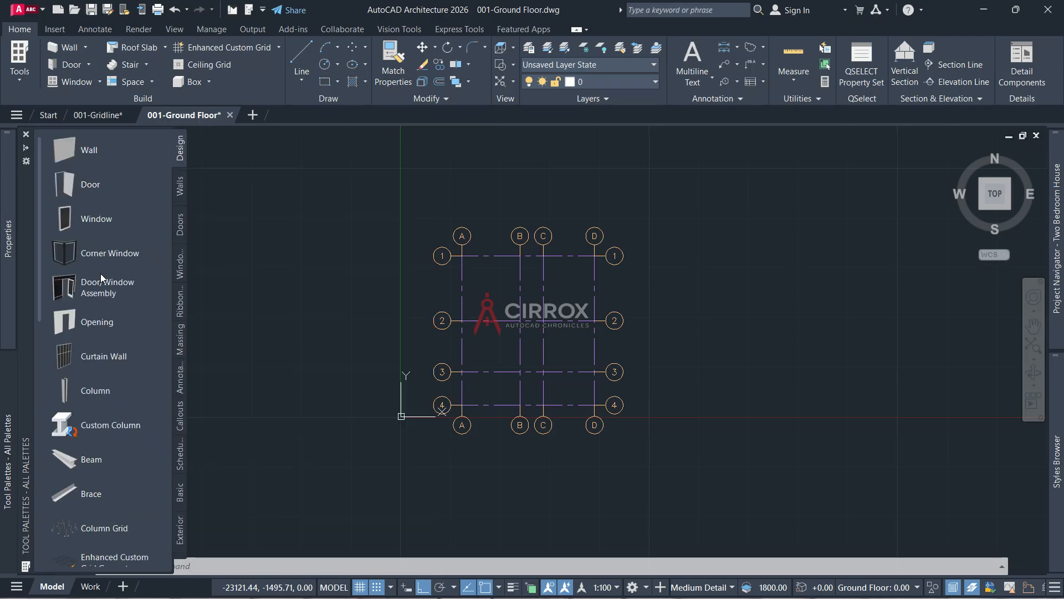
Draw a closed rectangle of outer walls centred on grid lines 1, D, 3 and A, starting at intersection A-1
{"action": "left_click", "coordinate": [67, 154]}
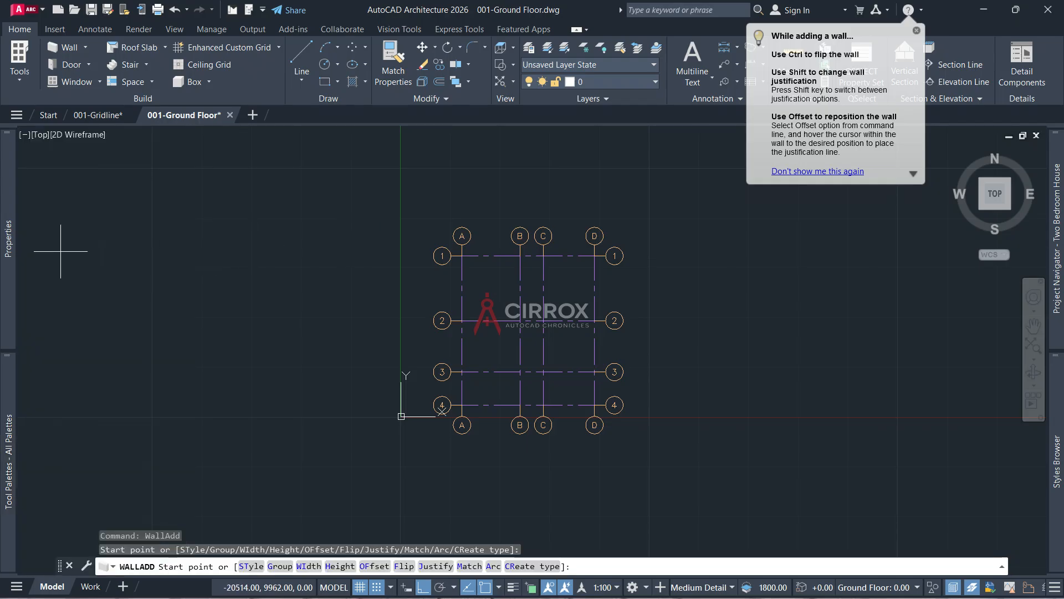
{"action": "mouse_move", "coordinate": [11, 256]}
{"action": "key", "text": "shift"}
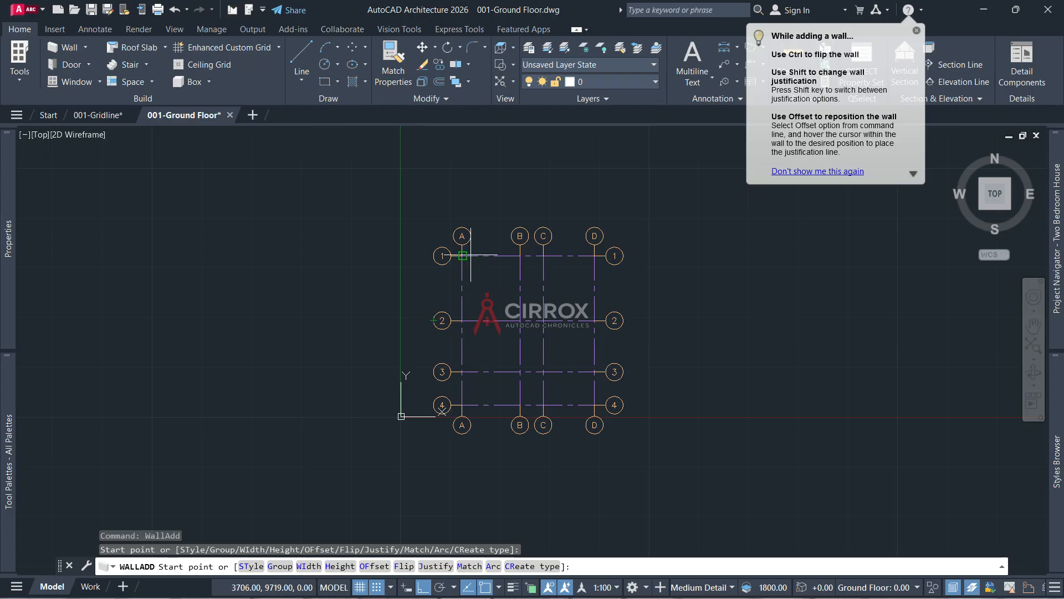
{"action": "scroll", "coordinate": [473, 256], "scroll_direction": "up", "scroll_amount": 2}
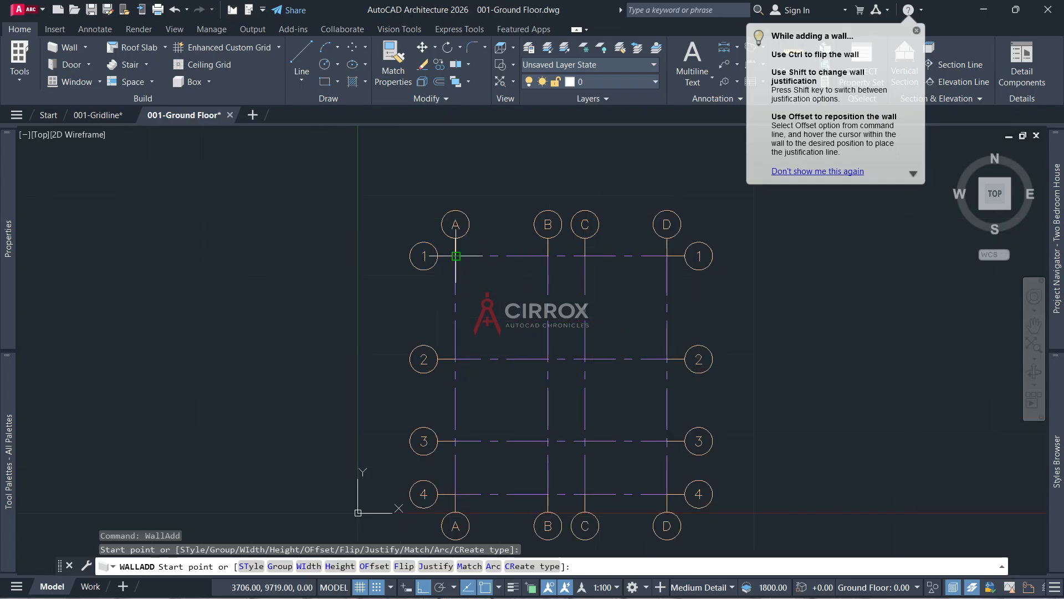
{"action": "left_click", "coordinate": [456, 256]}
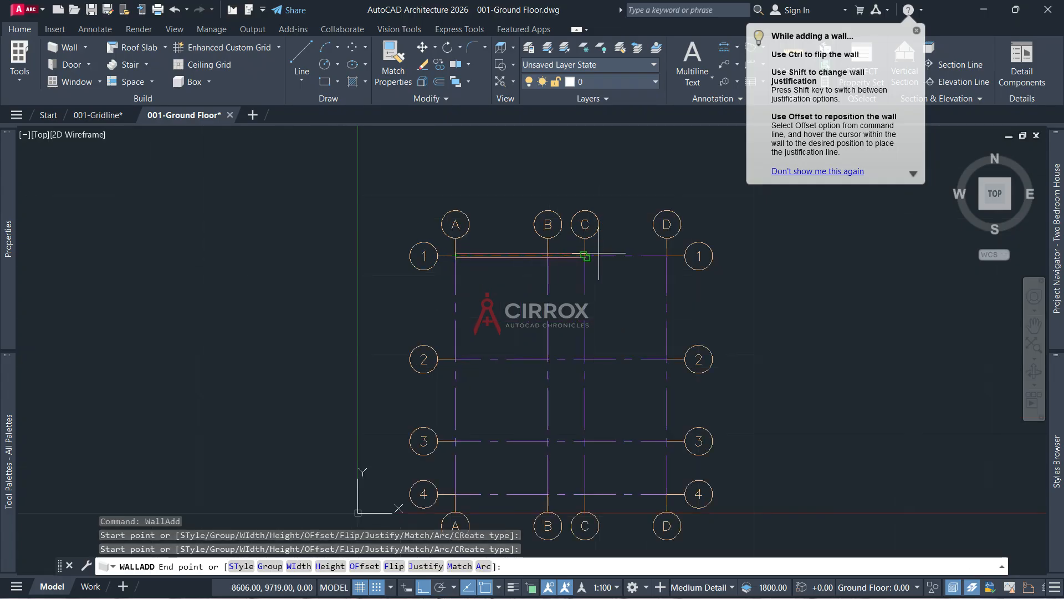
{"action": "left_click", "coordinate": [667, 256]}
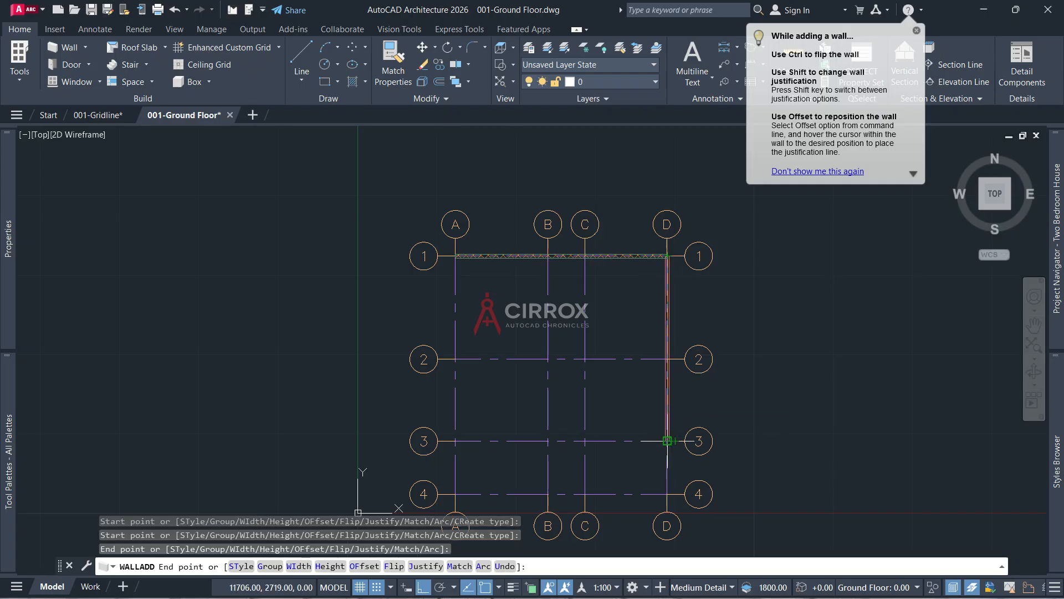
{"action": "left_click", "coordinate": [667, 441]}
{"action": "left_click", "coordinate": [456, 441]}
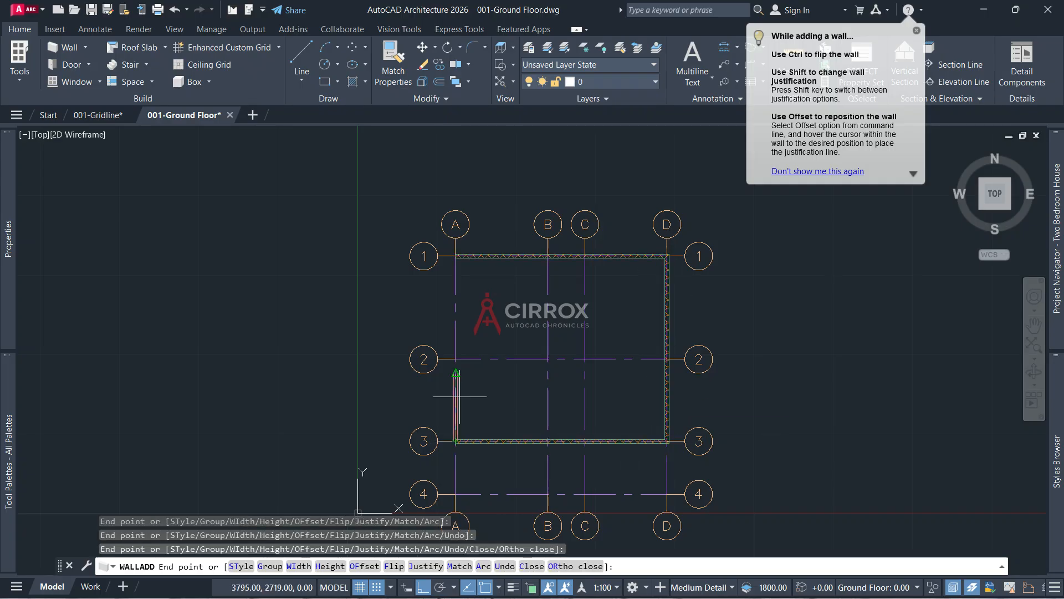
{"action": "left_click", "coordinate": [456, 256]}
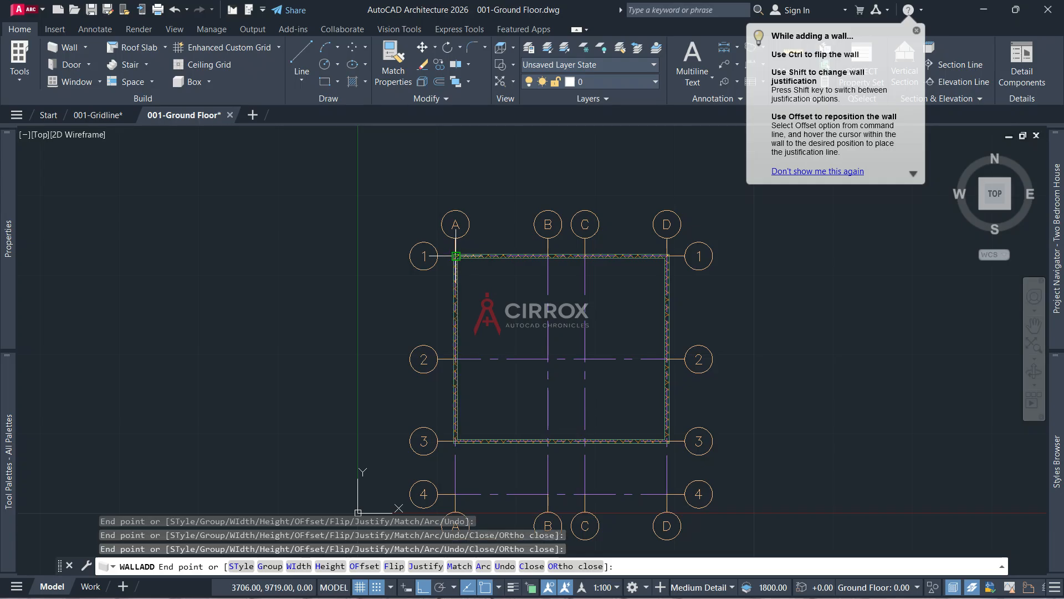
{"action": "right_click", "coordinate": [449, 210]}
{"action": "left_click", "coordinate": [462, 216]}
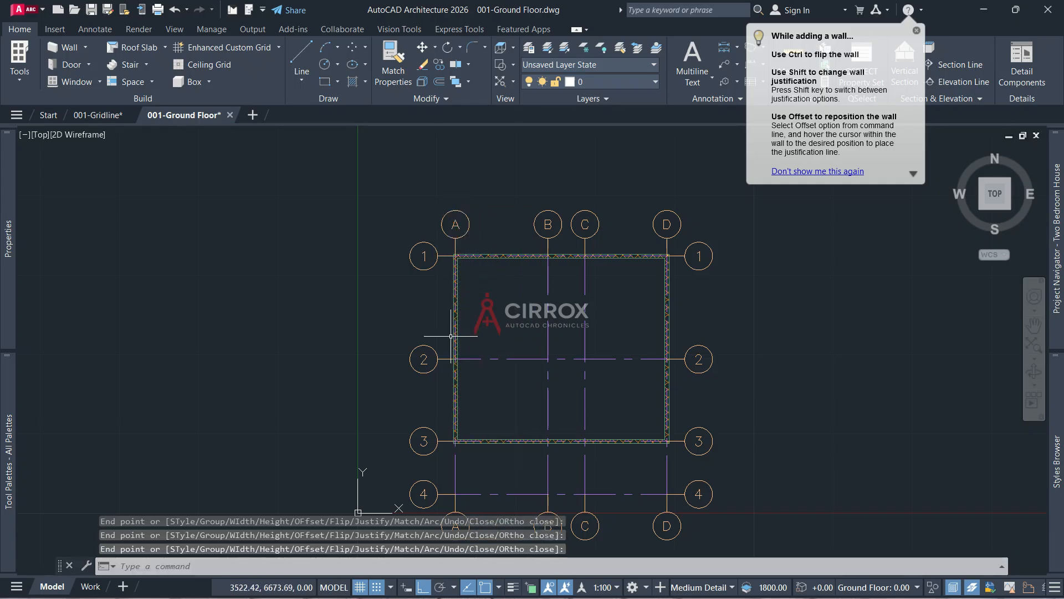
Add matching walls from intersection B-1 2300 down grid line B, across to grid line C and back up to grid line 1
{"action": "scroll", "coordinate": [459, 327], "scroll_direction": "up", "scroll_amount": 2}
{"action": "left_click", "coordinate": [460, 321]}
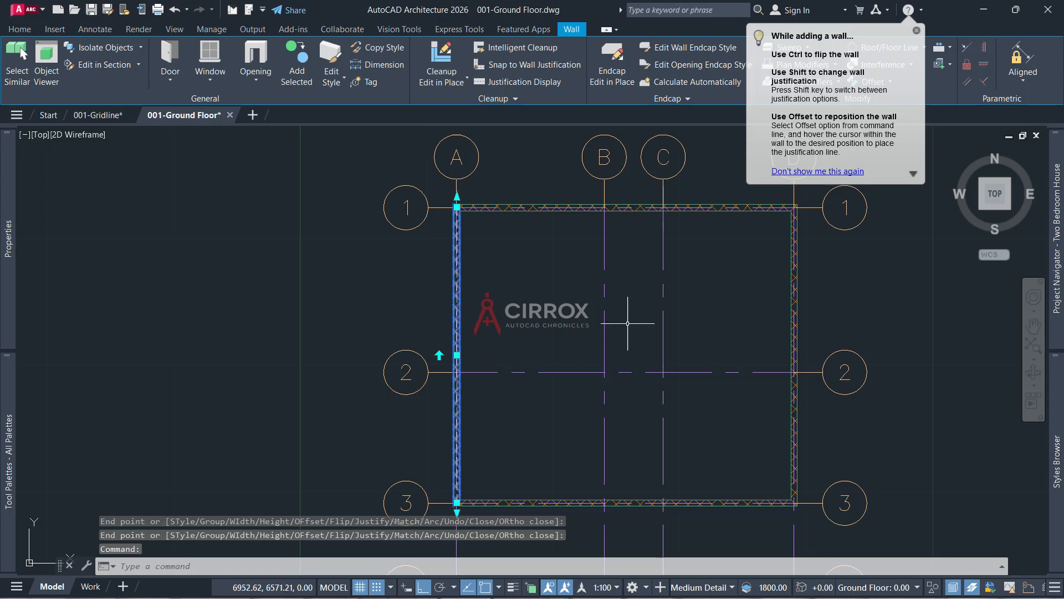
{"action": "left_click", "coordinate": [297, 62]}
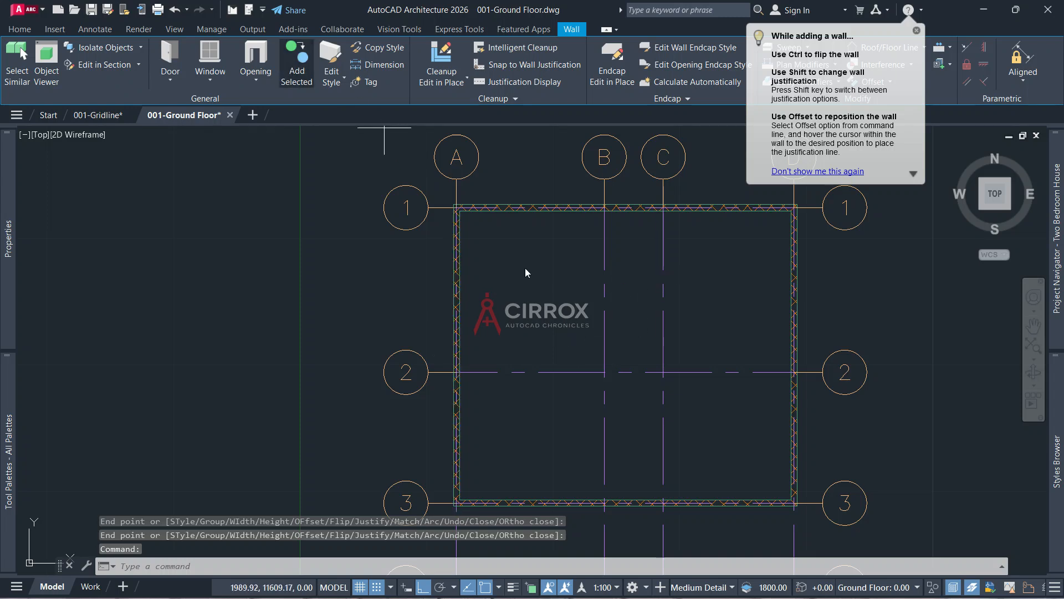
{"action": "left_click", "coordinate": [604, 209]}
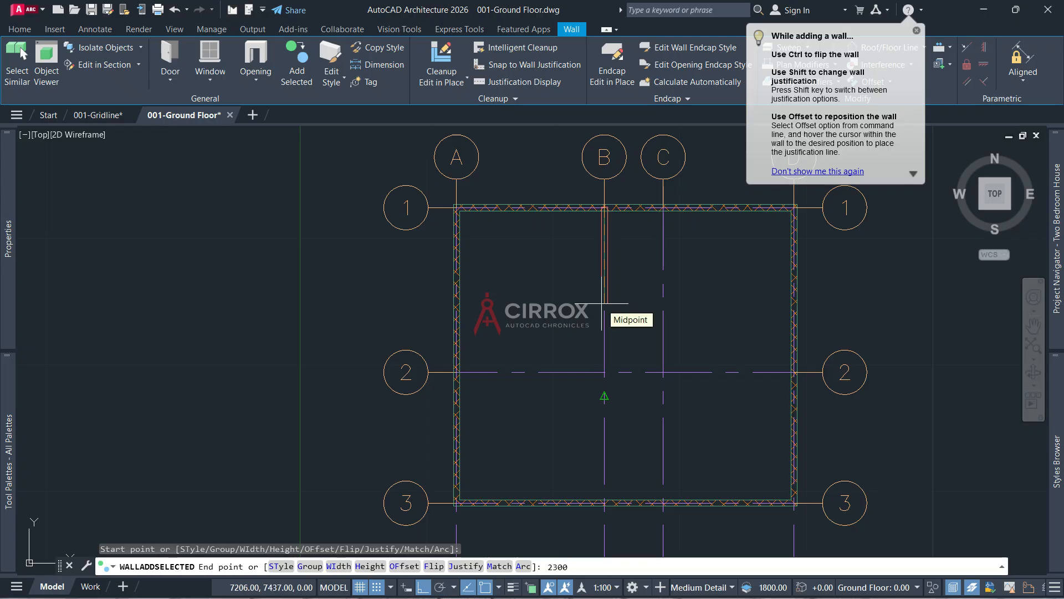
{"action": "key", "text": "Return"}
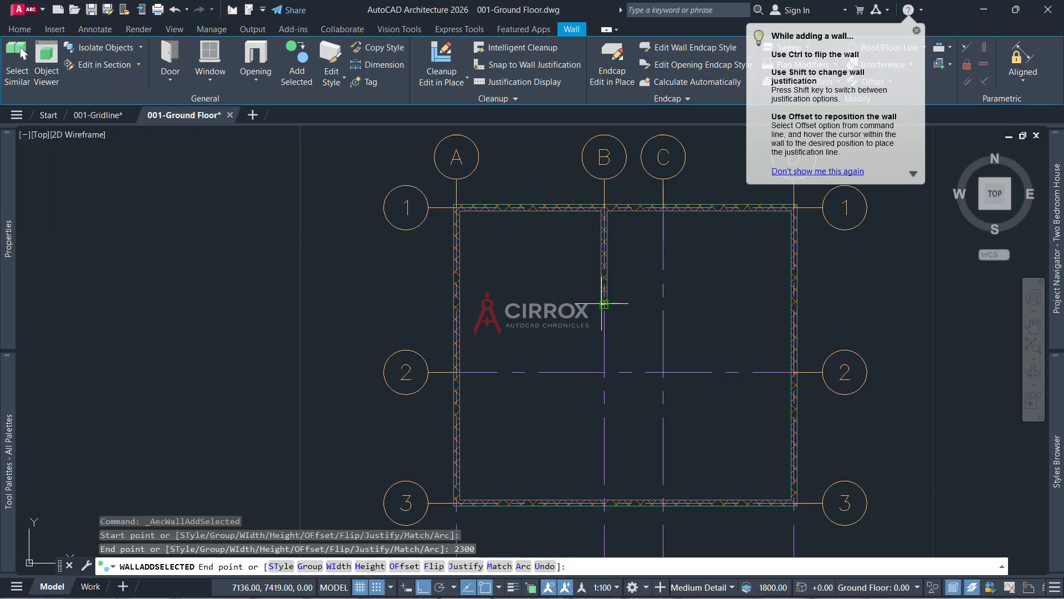
{"action": "left_click", "coordinate": [660, 301]}
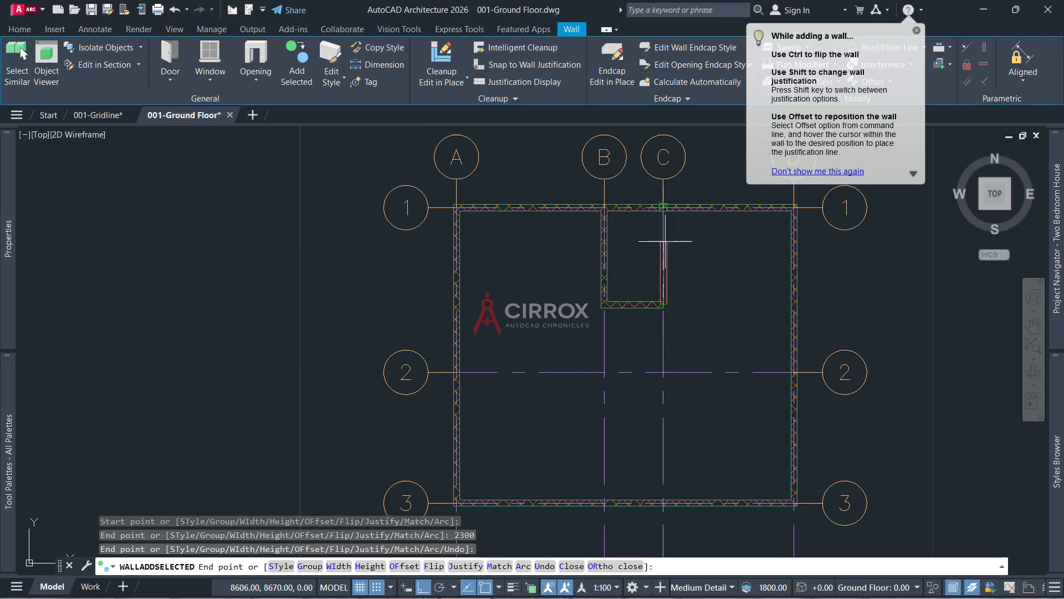
{"action": "right_click", "coordinate": [665, 210]}
{"action": "left_click", "coordinate": [694, 219]}
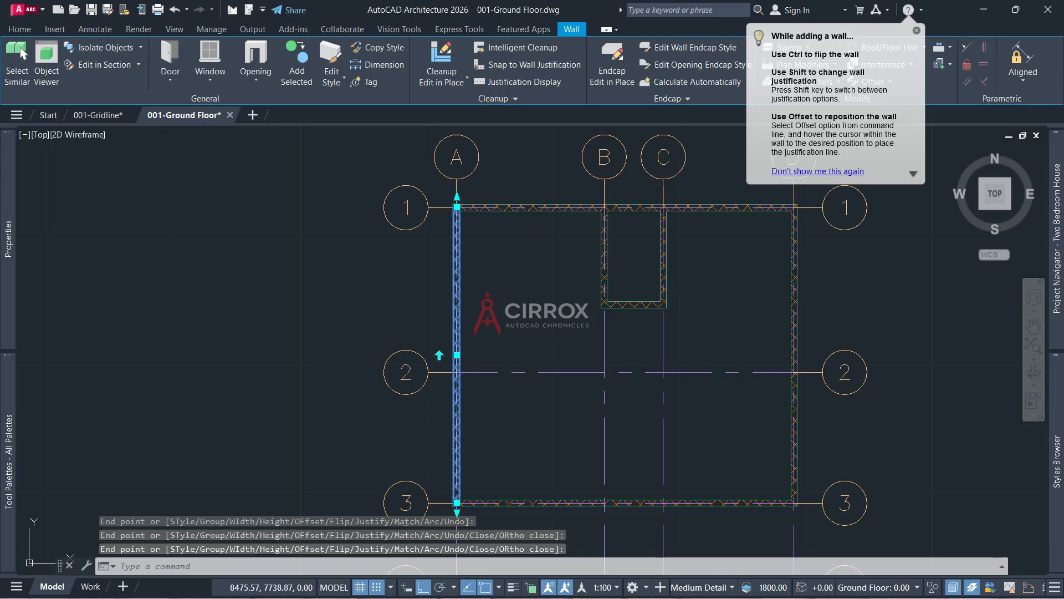
{"action": "key", "text": "Escape"}
Extend the wall on grid line C down to its intersection with grid line 2
{"action": "left_click", "coordinate": [665, 272]}
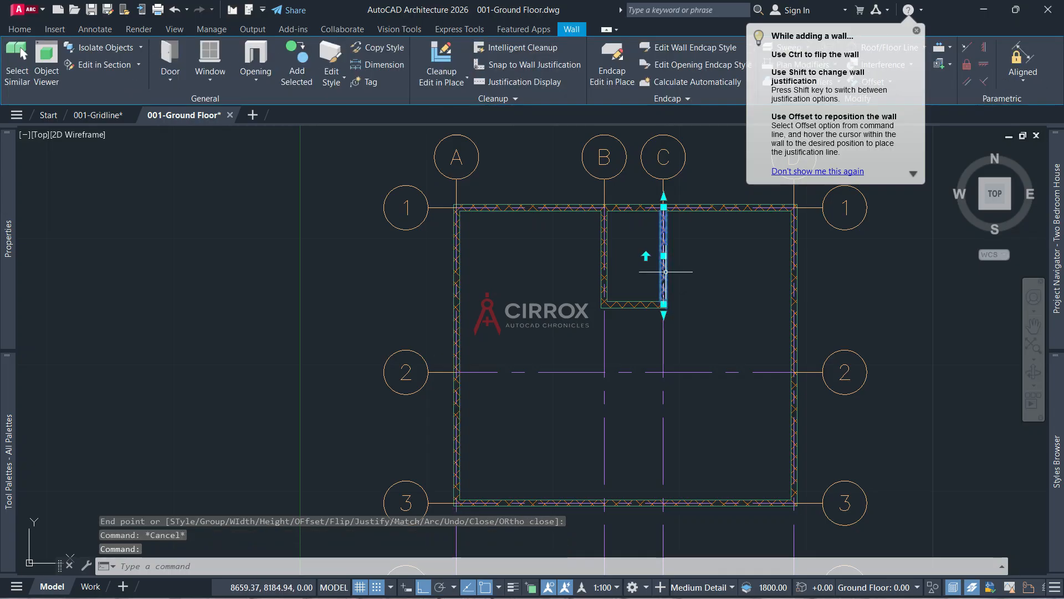
{"action": "scroll", "coordinate": [677, 292], "scroll_direction": "down", "scroll_amount": 1}
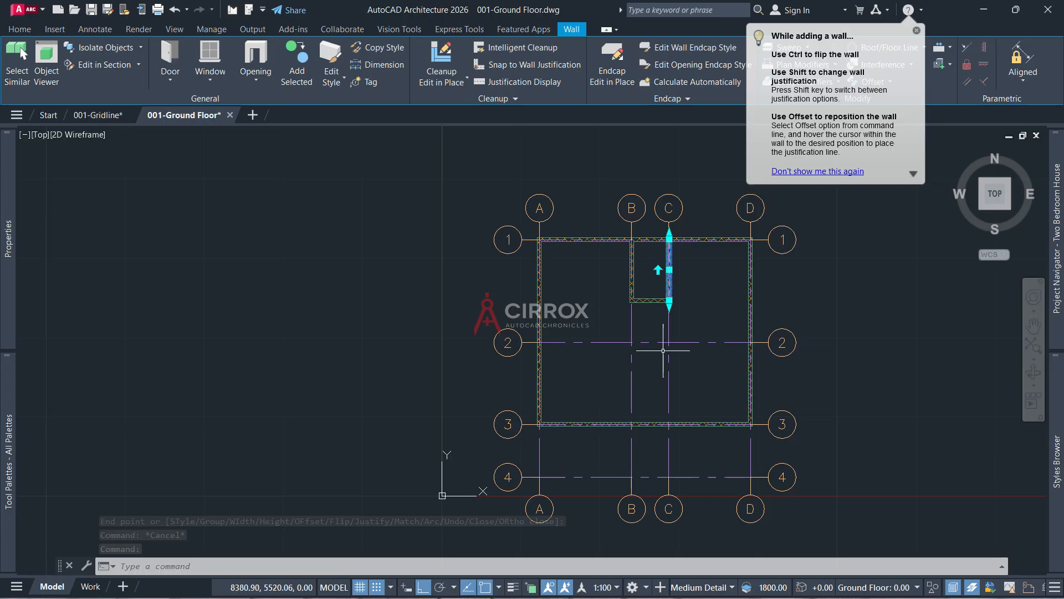
{"action": "left_click", "coordinate": [670, 300]}
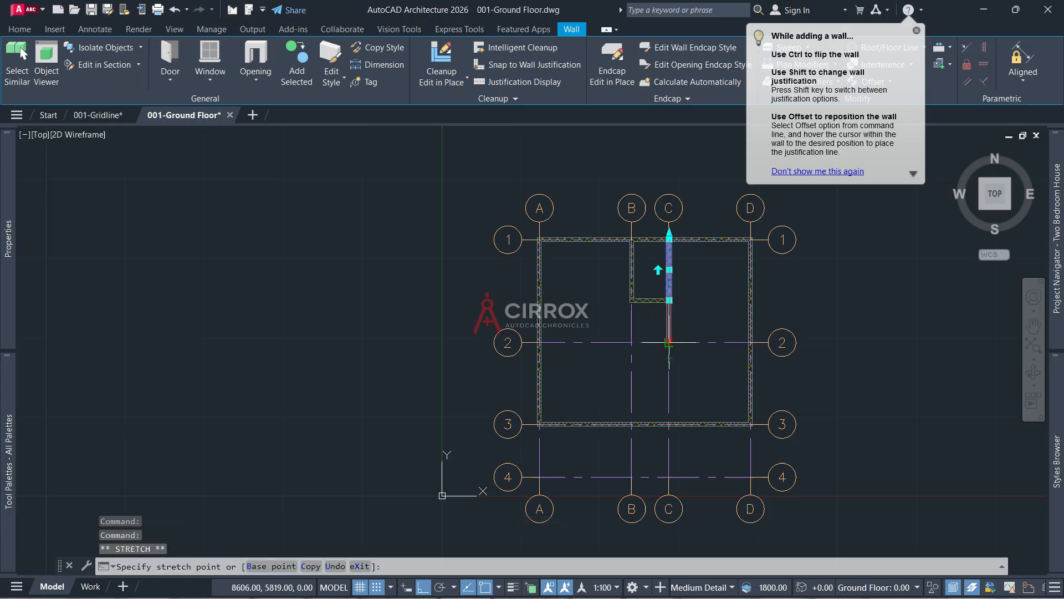
{"action": "left_click", "coordinate": [669, 342]}
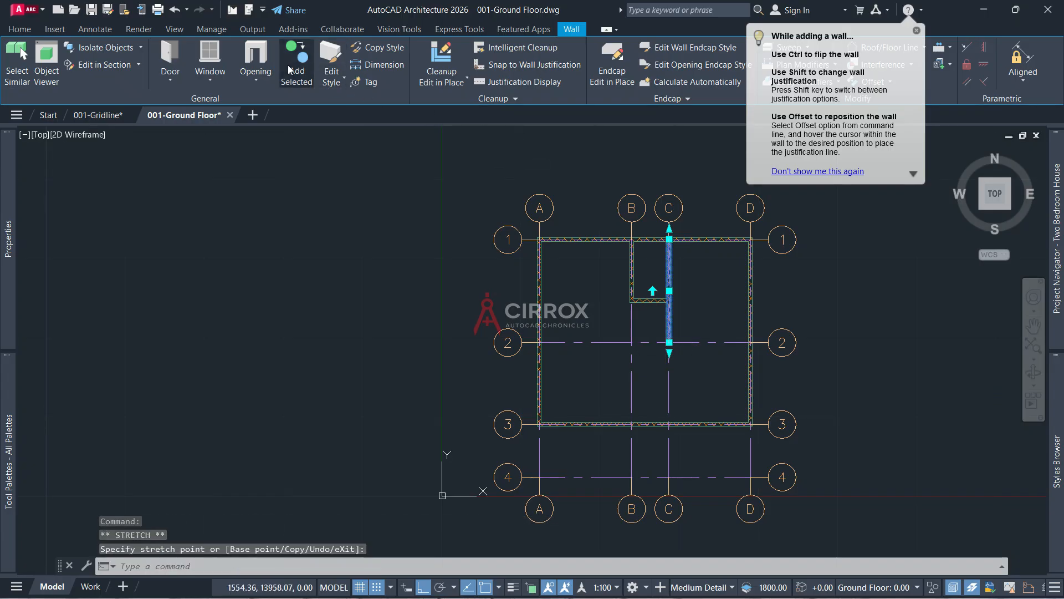
Add matching walls from intersection D-2 along grid line 2 to B-2, and down grid line B to grid line 3
{"action": "left_click", "coordinate": [751, 343]}
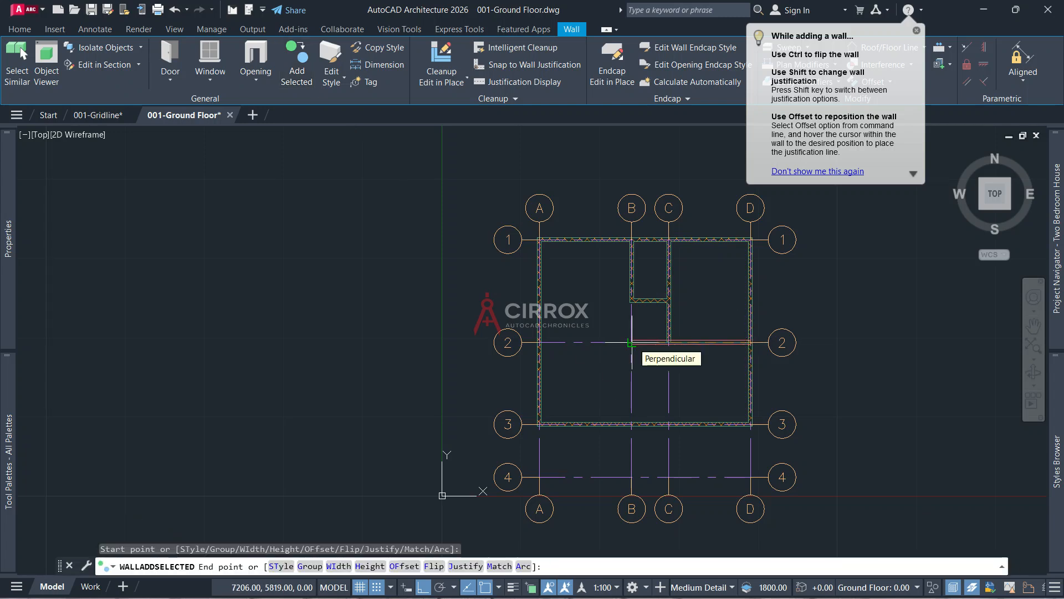
{"action": "left_click", "coordinate": [631, 343]}
{"action": "left_click", "coordinate": [632, 425]}
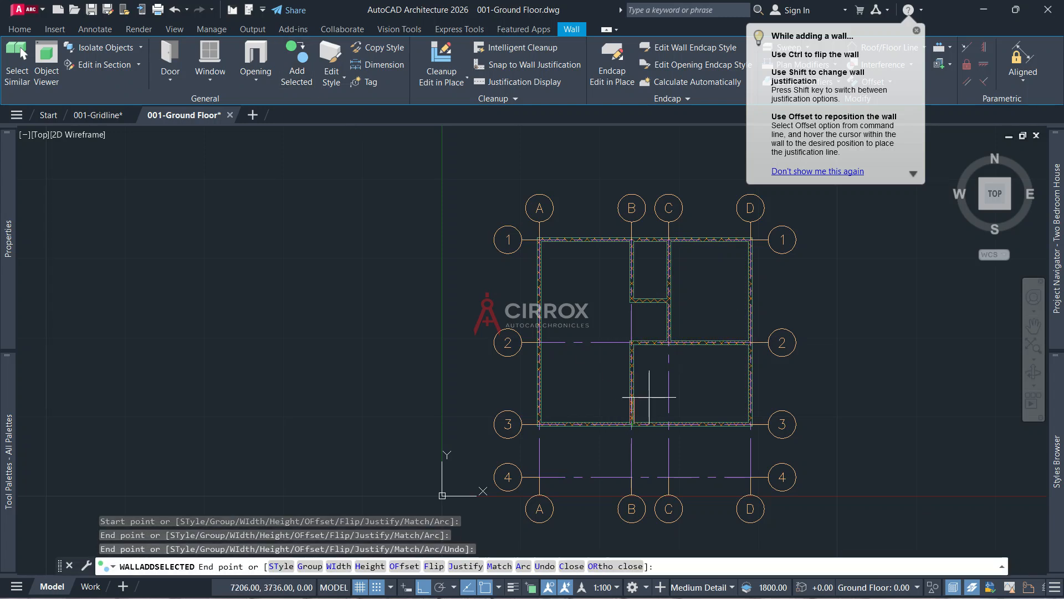
{"action": "key", "text": "Escape"}
{"action": "key", "text": "Escape"}
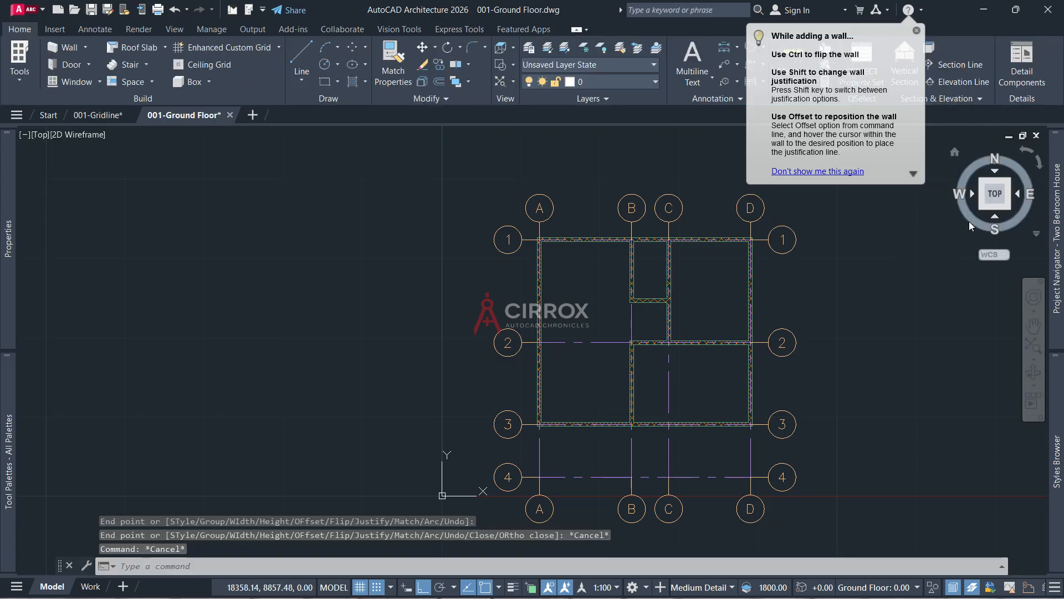
Examine the walls in an isometric 3D view with the Hidden visual style, orbiting around the model
{"action": "middle_click_drag", "start_coordinate": [701, 374], "coordinate": [587, 367]}
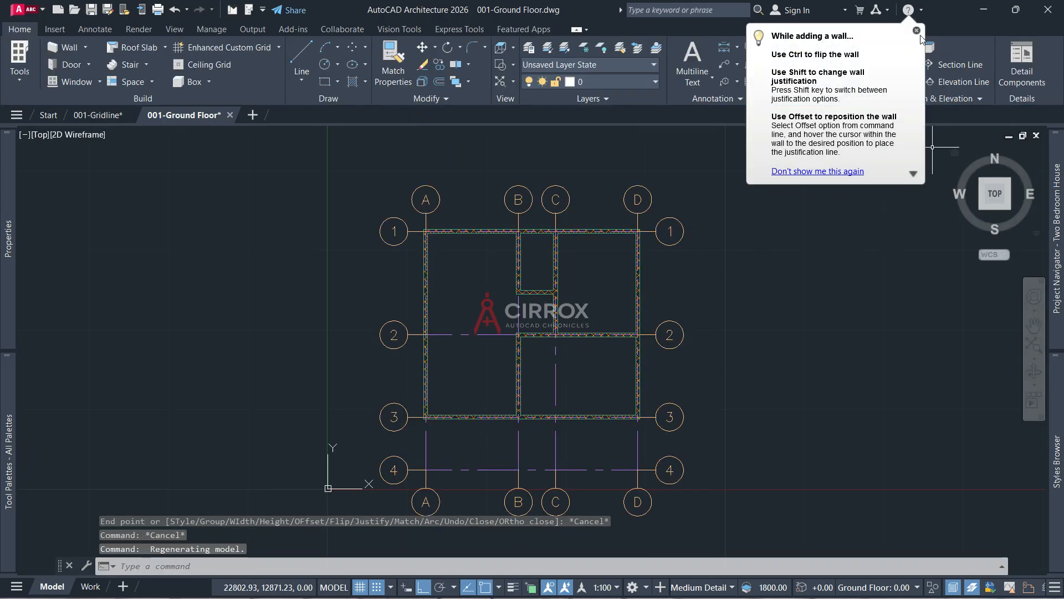
{"action": "left_click", "coordinate": [917, 31]}
{"action": "left_click", "coordinate": [956, 152]}
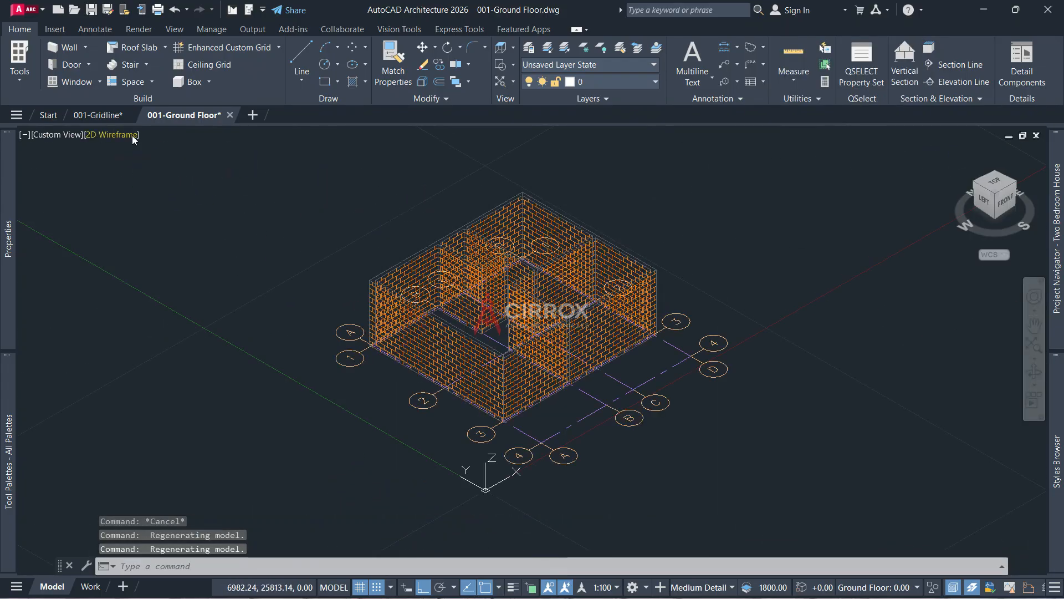
{"action": "left_click", "coordinate": [133, 139]}
{"action": "left_click", "coordinate": [162, 198]}
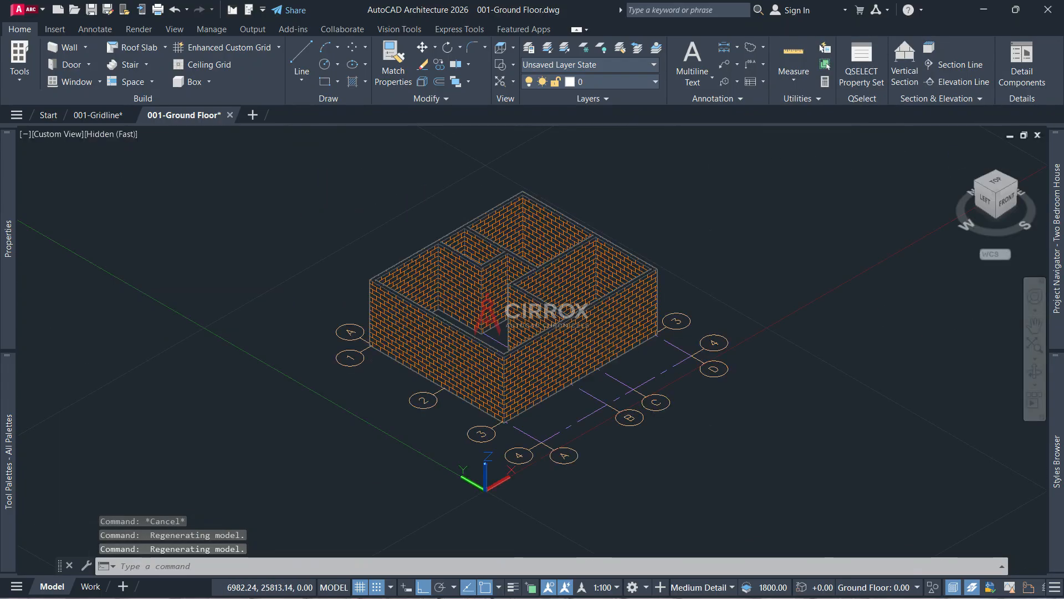
{"action": "left_click", "coordinate": [1028, 377]}
{"action": "left_click_drag", "start_coordinate": [818, 357], "coordinate": [617, 348]}
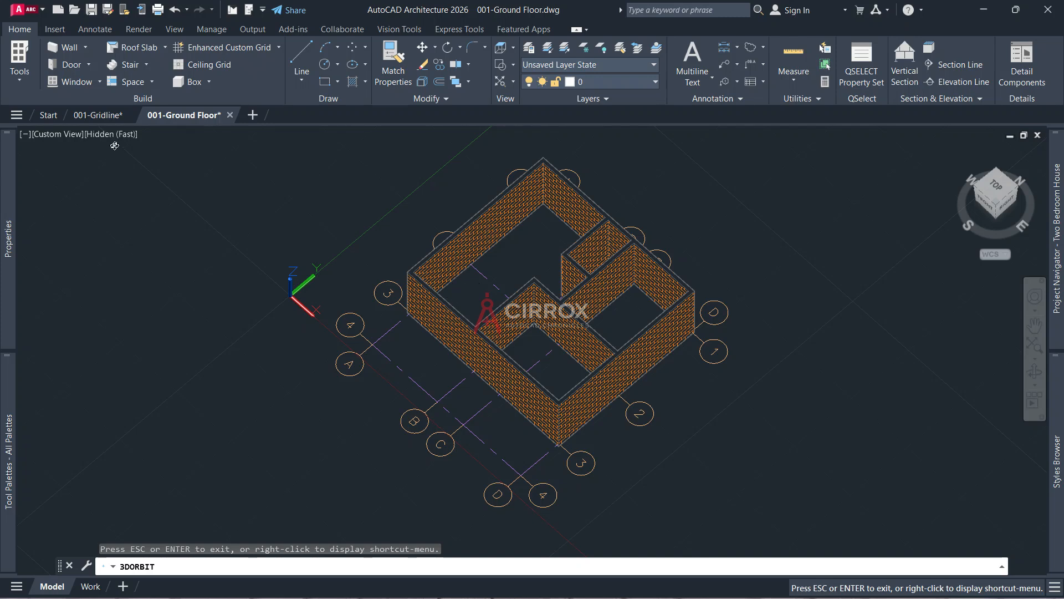
{"action": "key", "text": "Escape"}
Restore the 2D Wireframe visual style and the top view of the plan
{"action": "left_click", "coordinate": [92, 135]}
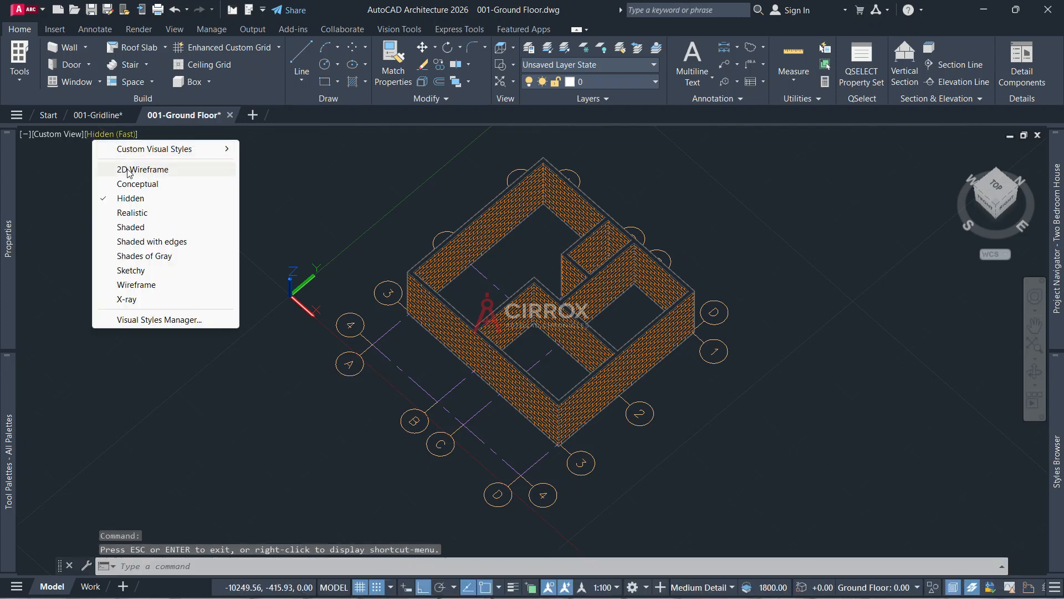
{"action": "left_click", "coordinate": [131, 171]}
{"action": "left_click", "coordinate": [956, 153]}
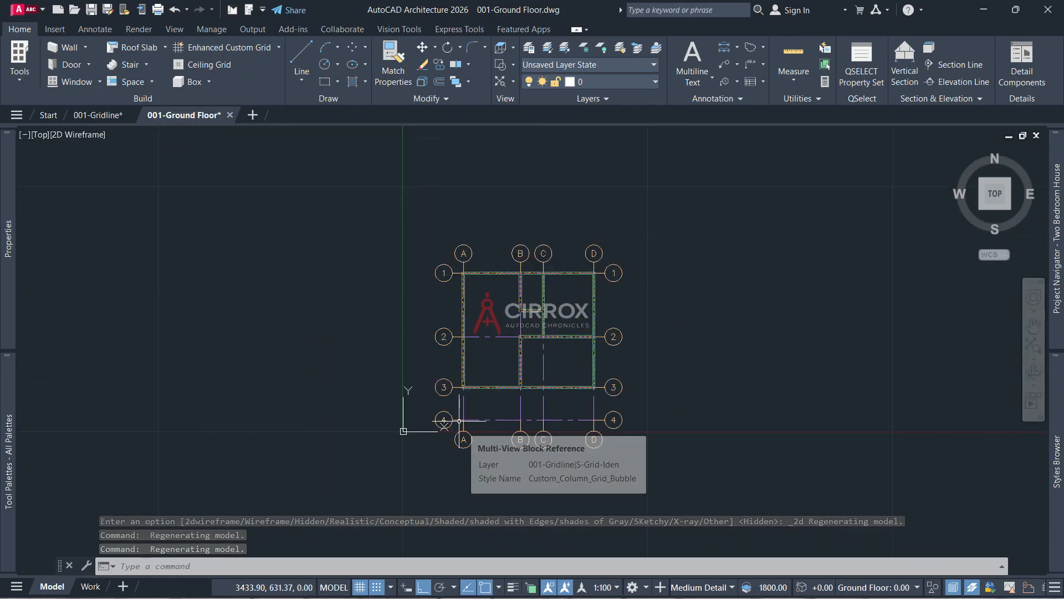
Extend the outer wall on grid line A from grid line 3 down to grid line 4
{"action": "scroll", "coordinate": [460, 420], "scroll_direction": "up", "scroll_amount": 4}
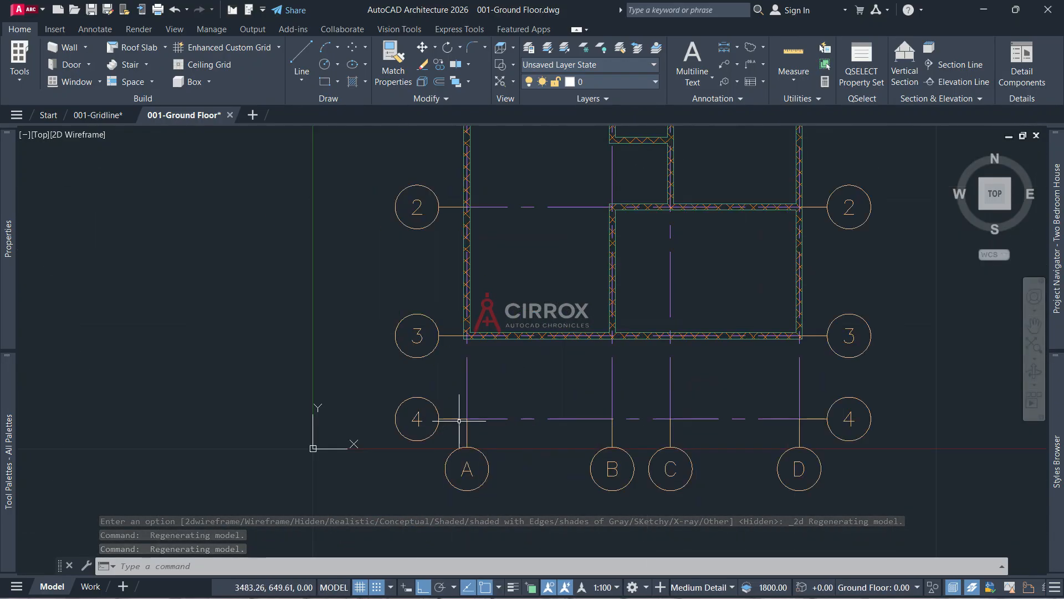
{"action": "left_click", "coordinate": [466, 328]}
{"action": "left_click", "coordinate": [467, 335]}
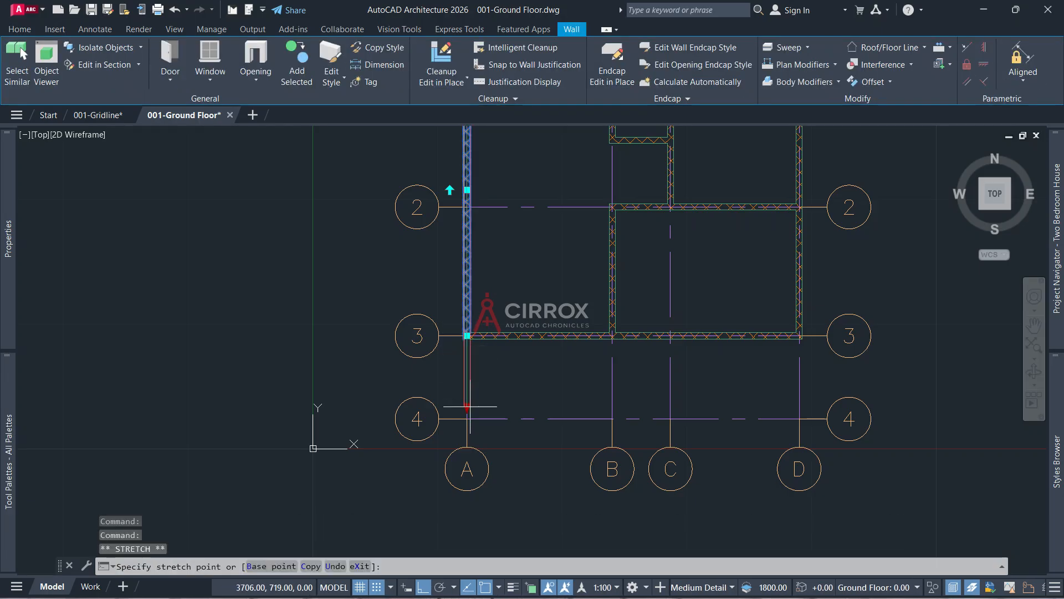
{"action": "left_click", "coordinate": [467, 415]}
Add a matching wall along grid line 4 from intersection A-4 to B-4
{"action": "left_click", "coordinate": [297, 64]}
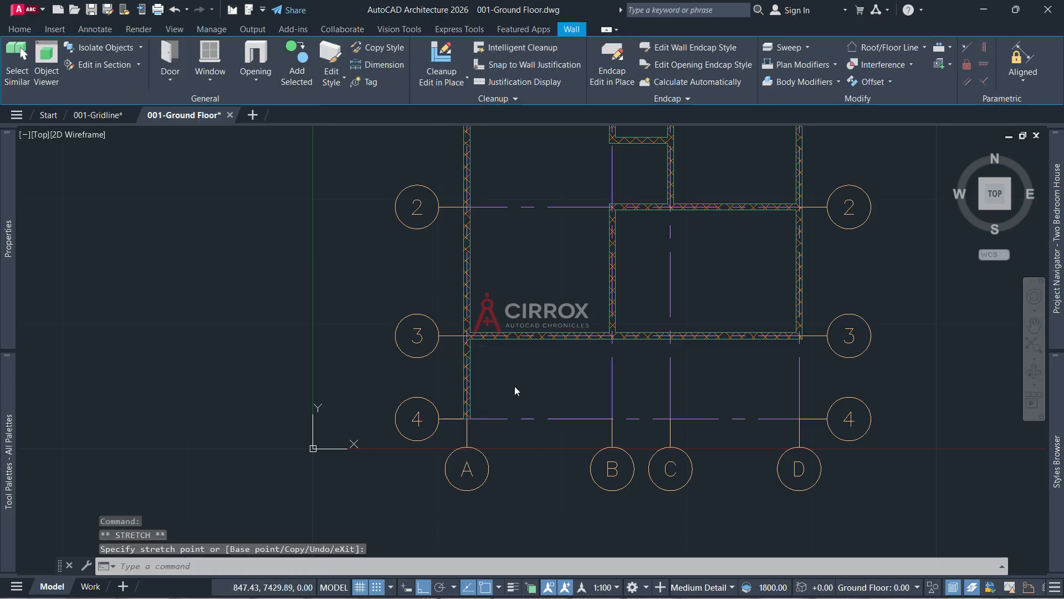
{"action": "left_click", "coordinate": [467, 418]}
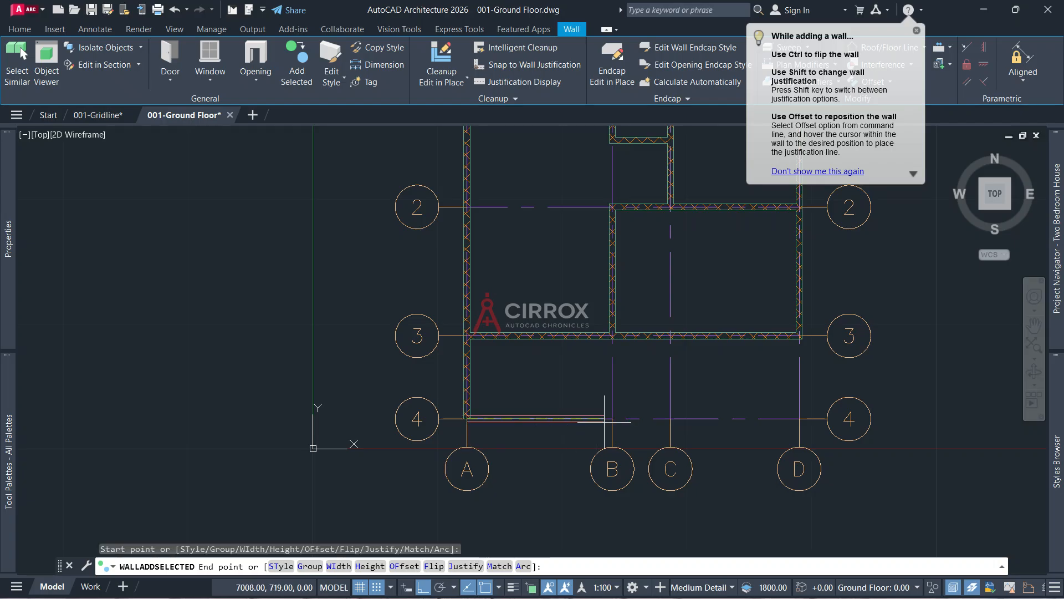
{"action": "left_click", "coordinate": [612, 418]}
{"action": "right_click", "coordinate": [613, 419]}
{"action": "left_click", "coordinate": [656, 202]}
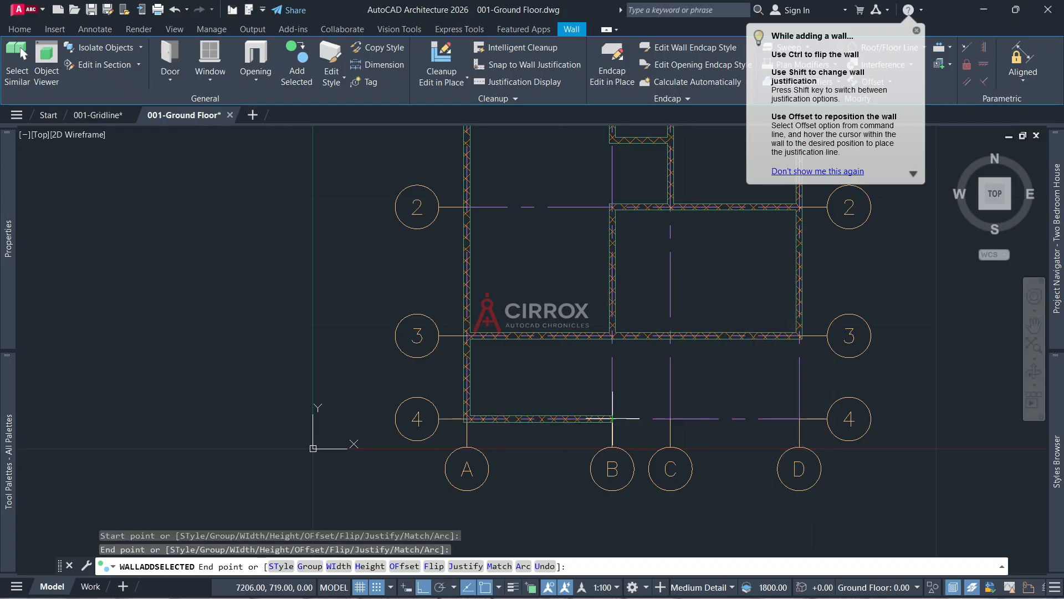
Stretch the wall on grid line B from grid line 3 down to the end of the wall at B-4
{"action": "left_click", "coordinate": [612, 290]}
{"action": "left_click", "coordinate": [612, 345]}
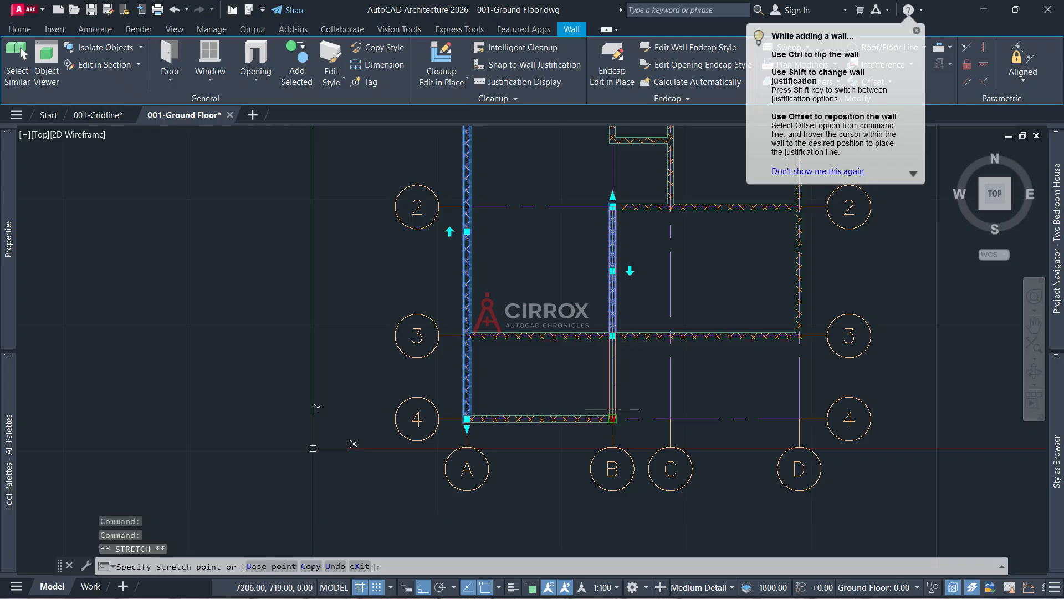
{"action": "key", "text": "Escape"}
Insert an opening in the wall on grid line 4, starting at the inner corner by grid line A
{"action": "scroll", "coordinate": [683, 361], "scroll_direction": "down", "scroll_amount": 2}
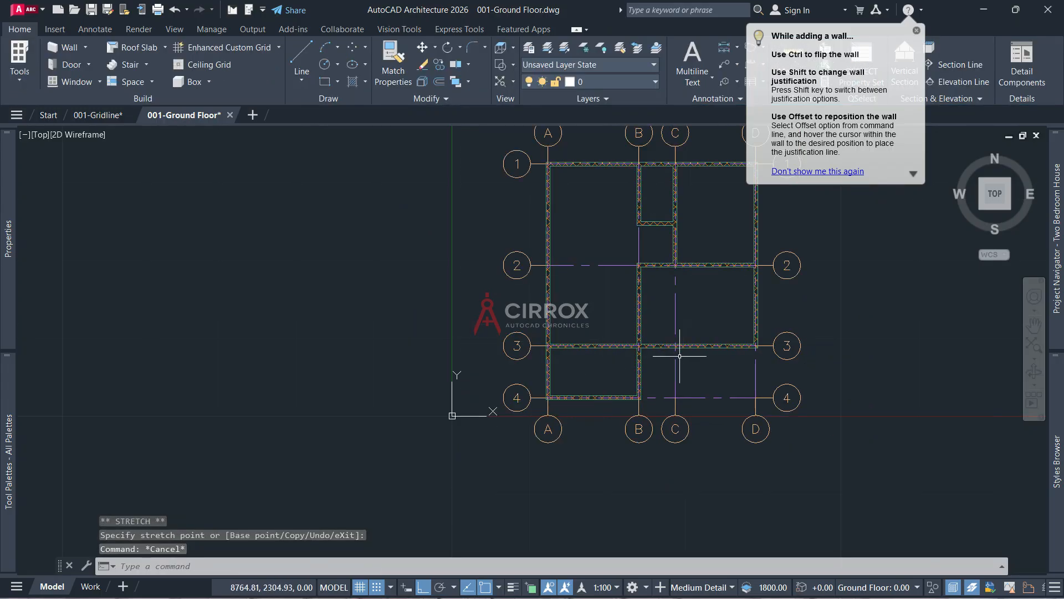
{"action": "scroll", "coordinate": [680, 356], "scroll_direction": "down", "scroll_amount": 2}
{"action": "scroll", "coordinate": [685, 371], "scroll_direction": "up", "scroll_amount": 2}
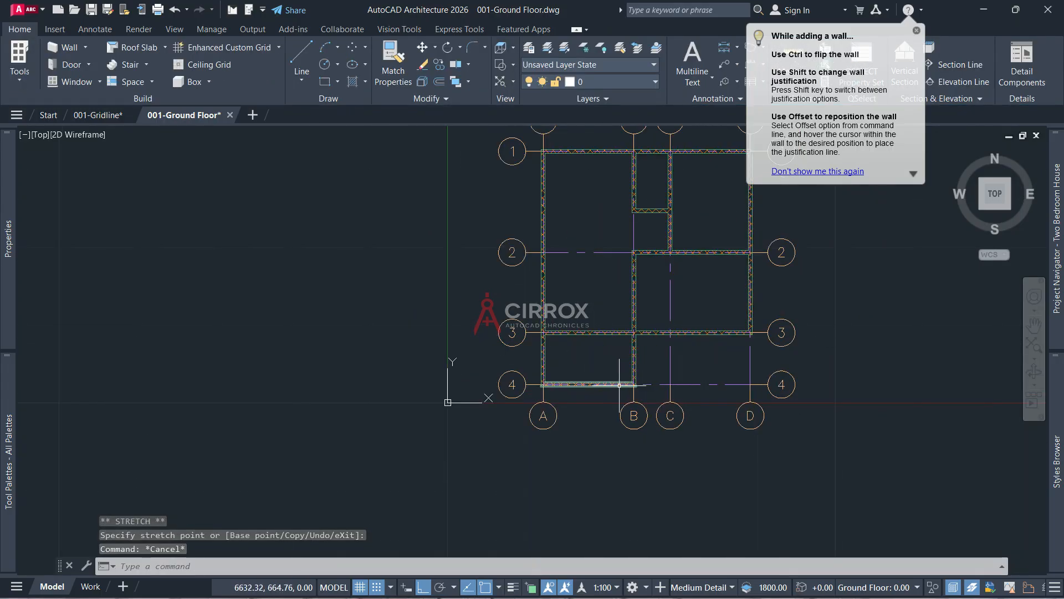
{"action": "scroll", "coordinate": [630, 358], "scroll_direction": "up", "scroll_amount": 2}
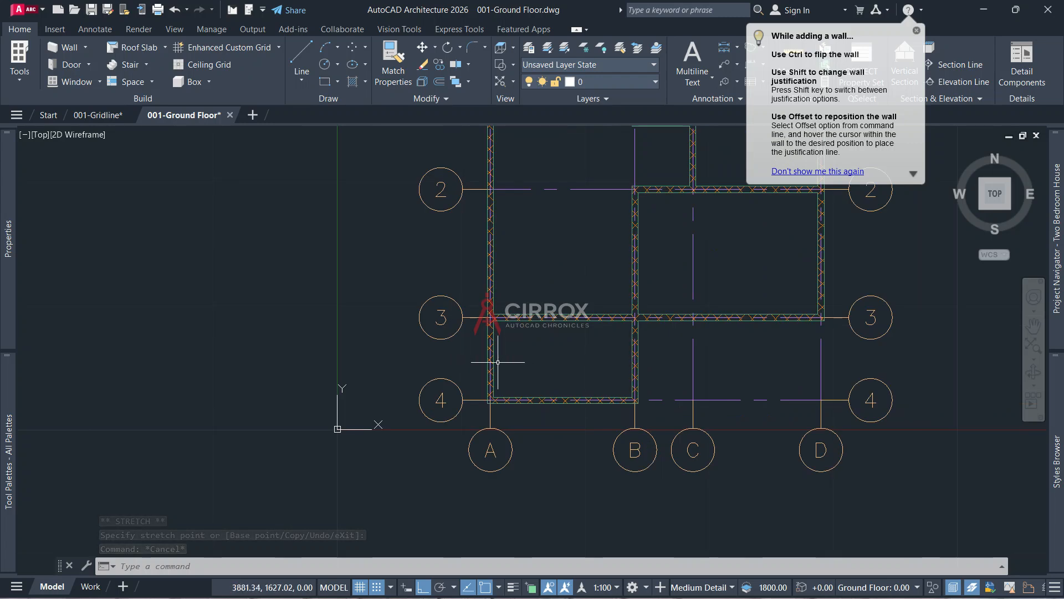
{"action": "left_click", "coordinate": [590, 401]}
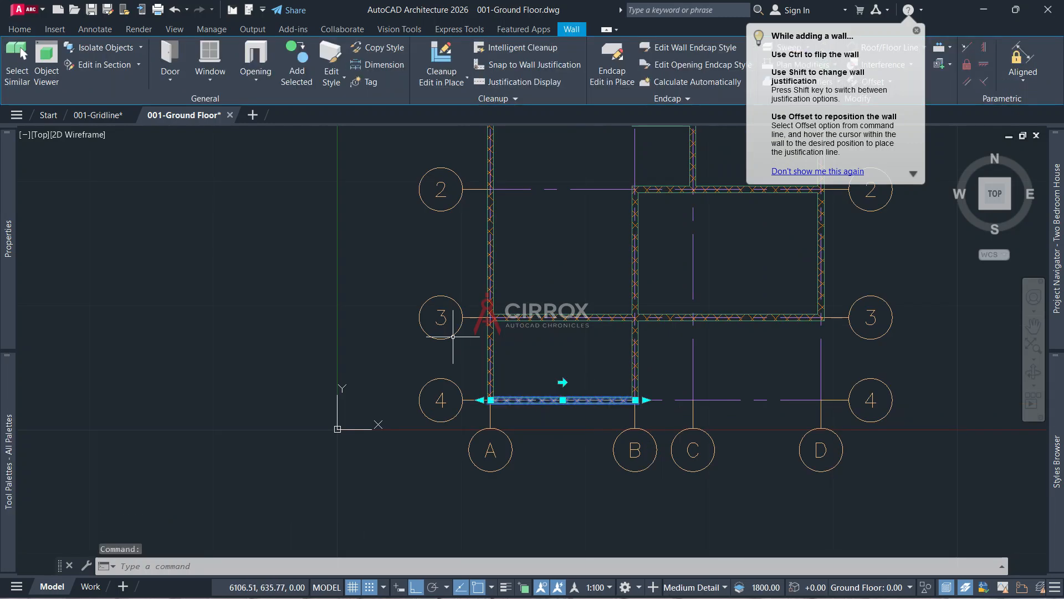
{"action": "left_click", "coordinate": [253, 60]}
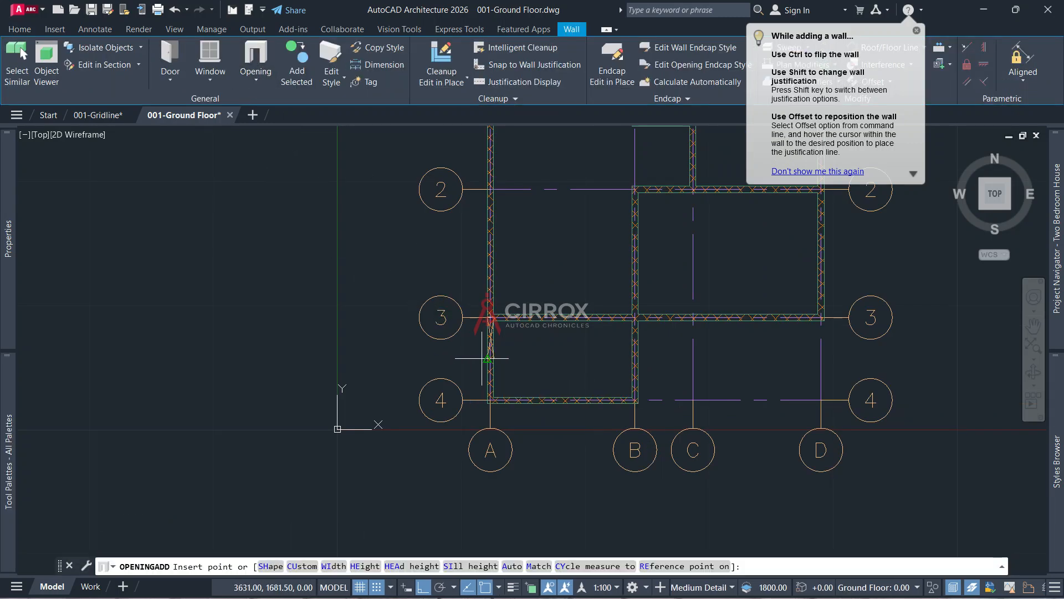
{"action": "scroll", "coordinate": [546, 399], "scroll_direction": "up", "scroll_amount": 6}
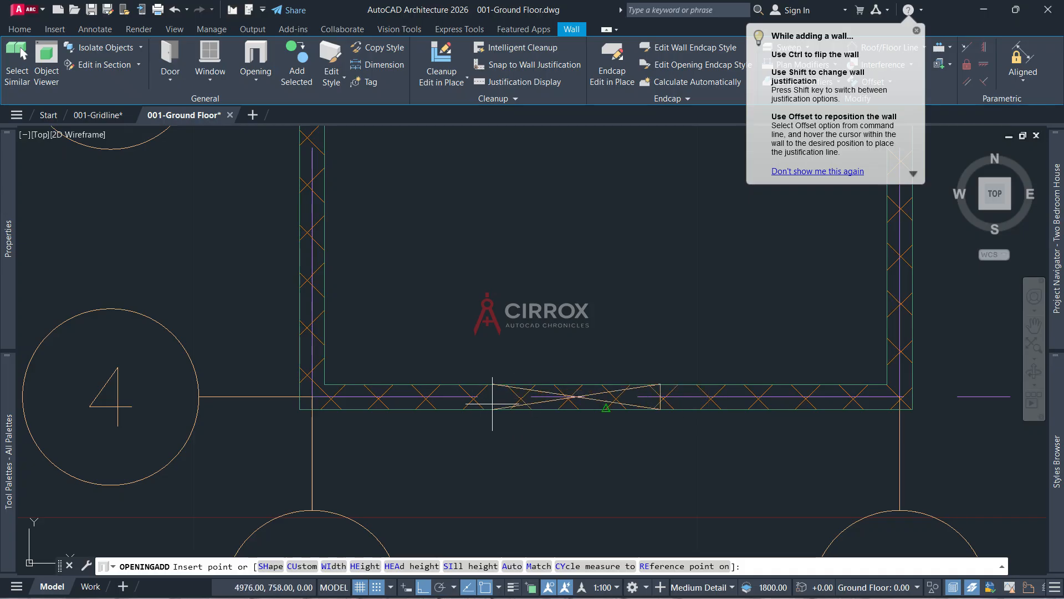
{"action": "left_click", "coordinate": [326, 384]}
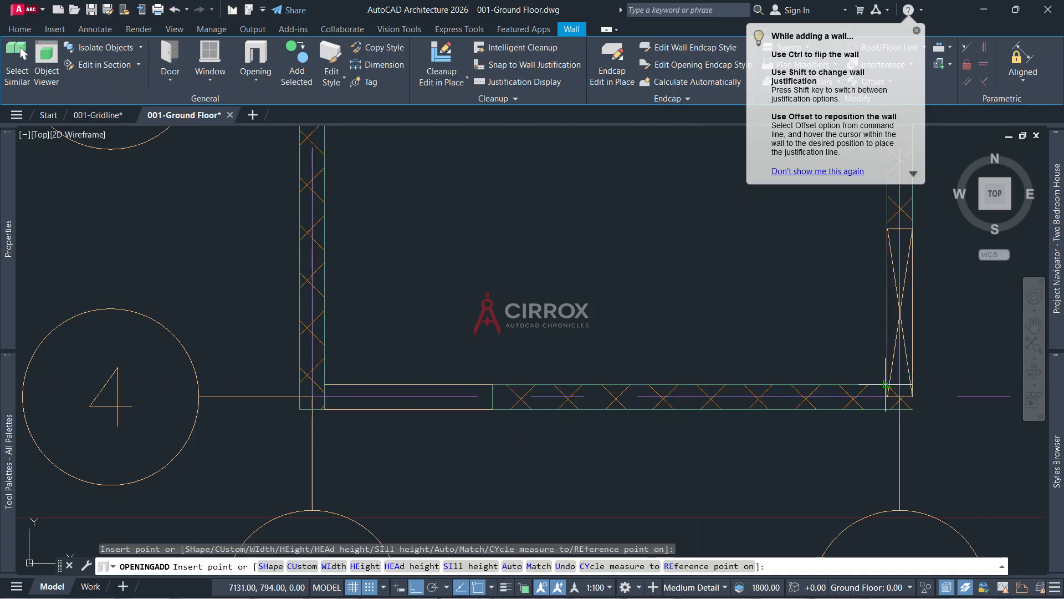
Insert openings in the walls on grid lines B and A, starting at their corners with the grid line 4 wall
{"action": "left_click", "coordinate": [887, 383]}
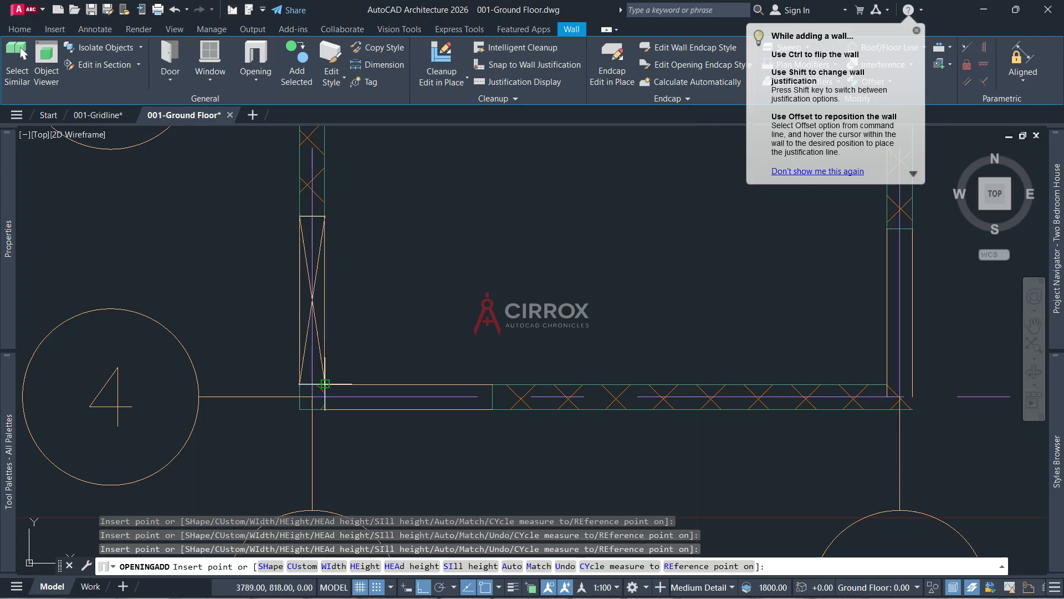
{"action": "right_click", "coordinate": [474, 304]}
{"action": "left_click", "coordinate": [519, 314]}
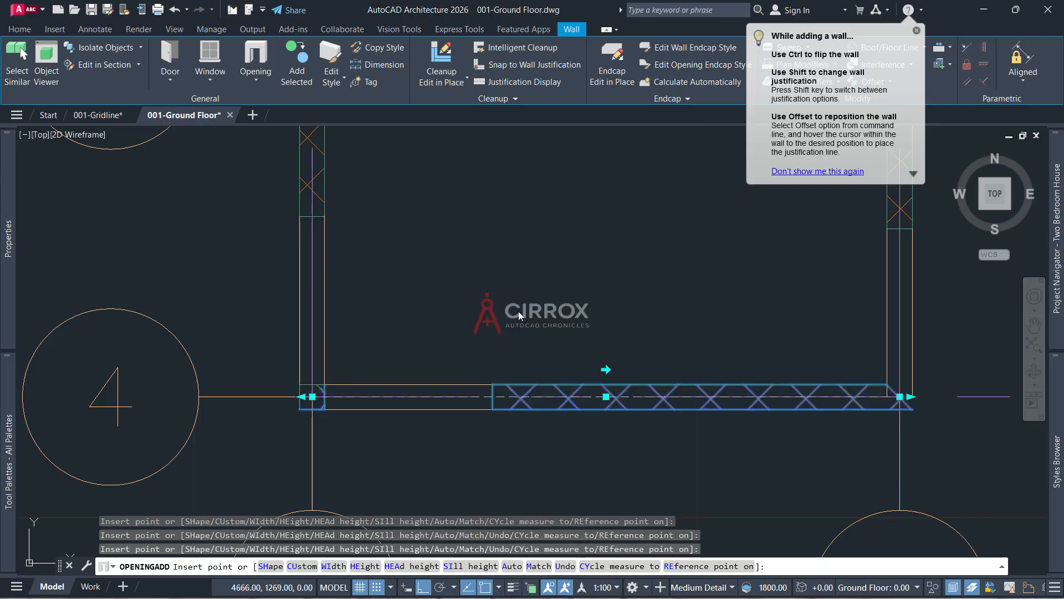
{"action": "key", "text": "Escape"}
{"action": "key", "text": "Escape"}
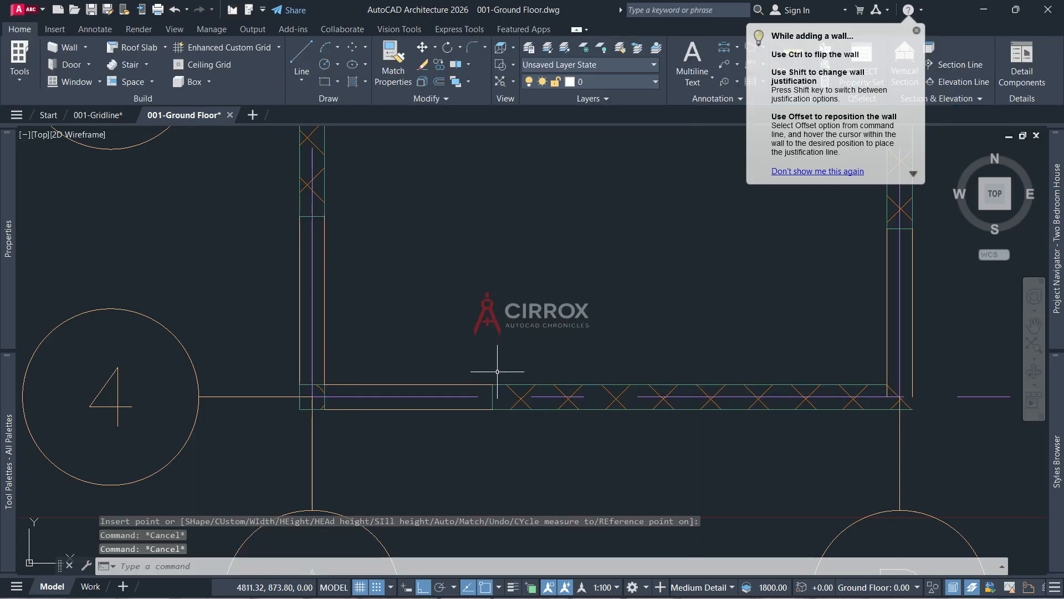
Stretch the opening in the grid line 4 wall across to the inner corner by grid line B
{"action": "left_click", "coordinate": [469, 402]}
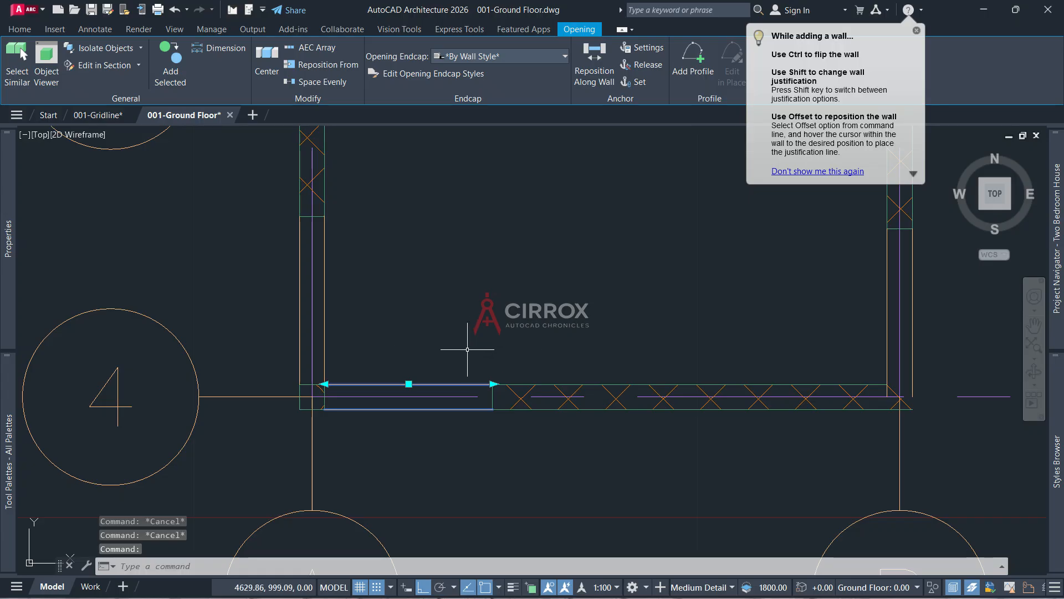
{"action": "left_click", "coordinate": [493, 384]}
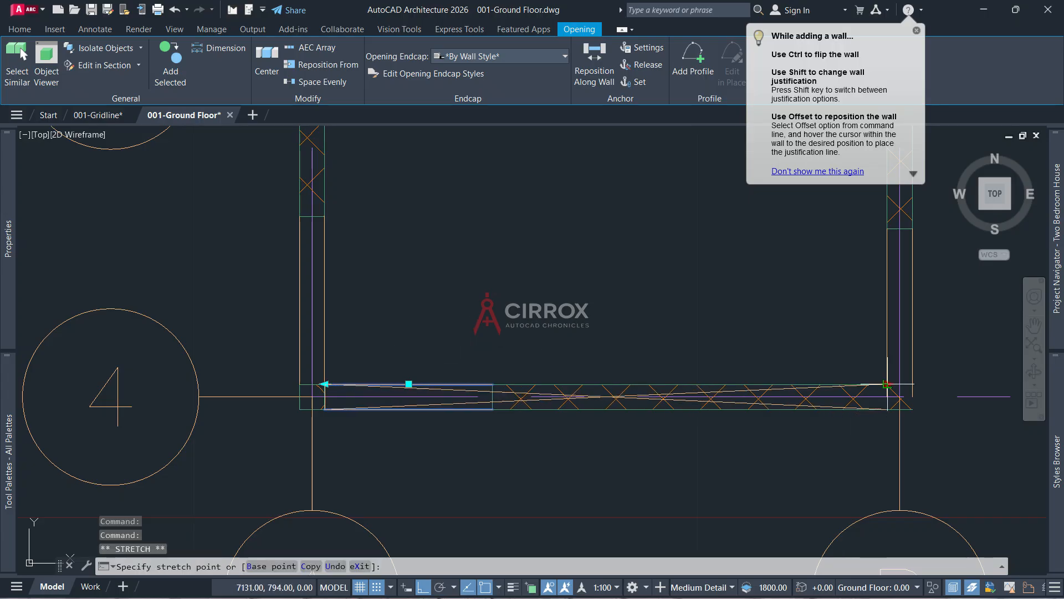
{"action": "key", "text": "Escape"}
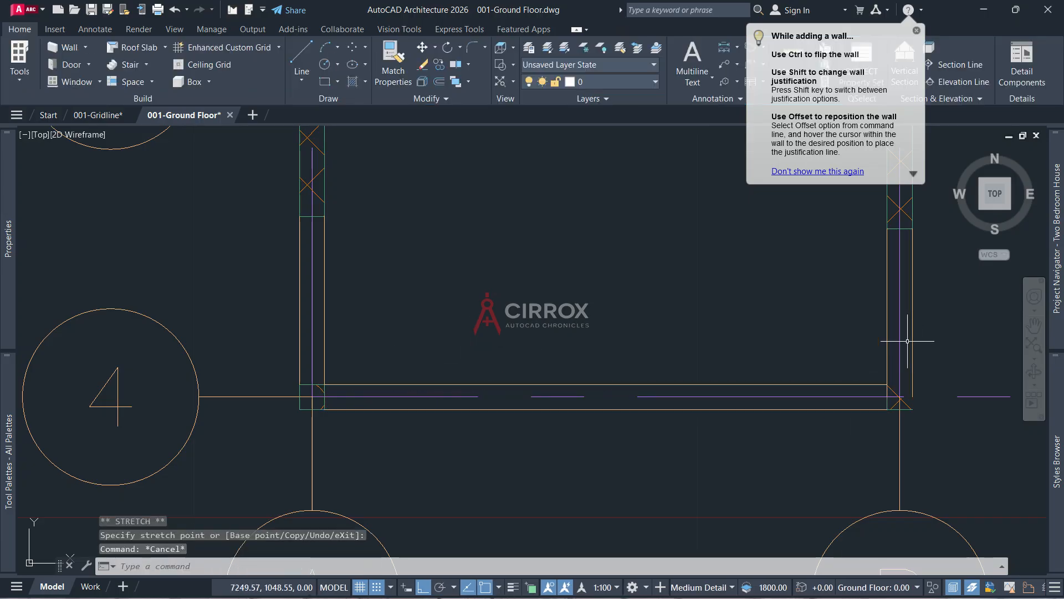
Stretch the opening in the grid line B wall between the inner corner at grid line 4 and the face of the grid line 3 wall
{"action": "left_click", "coordinate": [911, 338]}
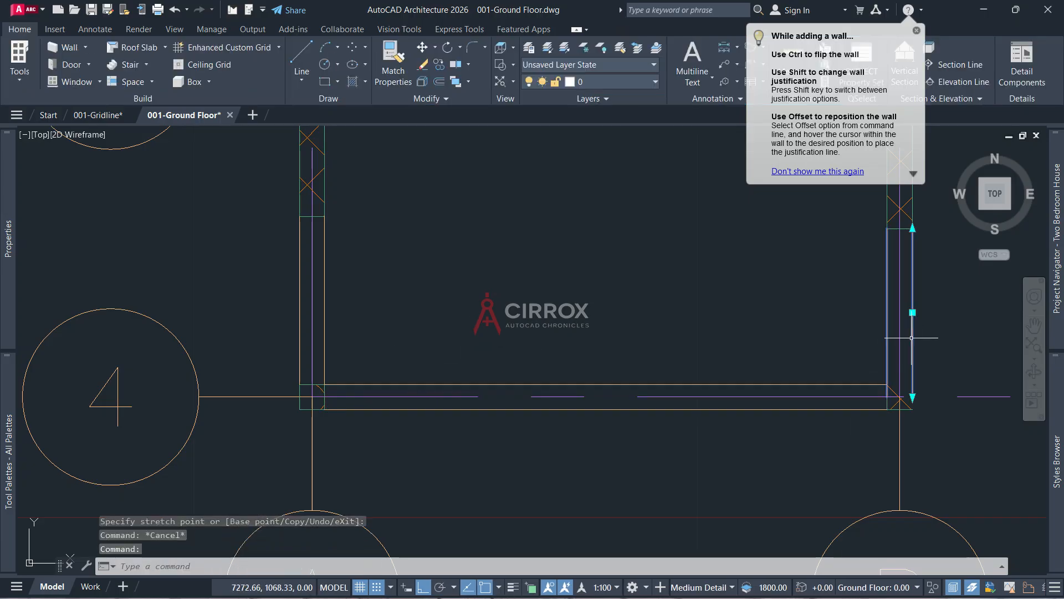
{"action": "left_click", "coordinate": [912, 397]}
{"action": "left_click", "coordinate": [884, 380]}
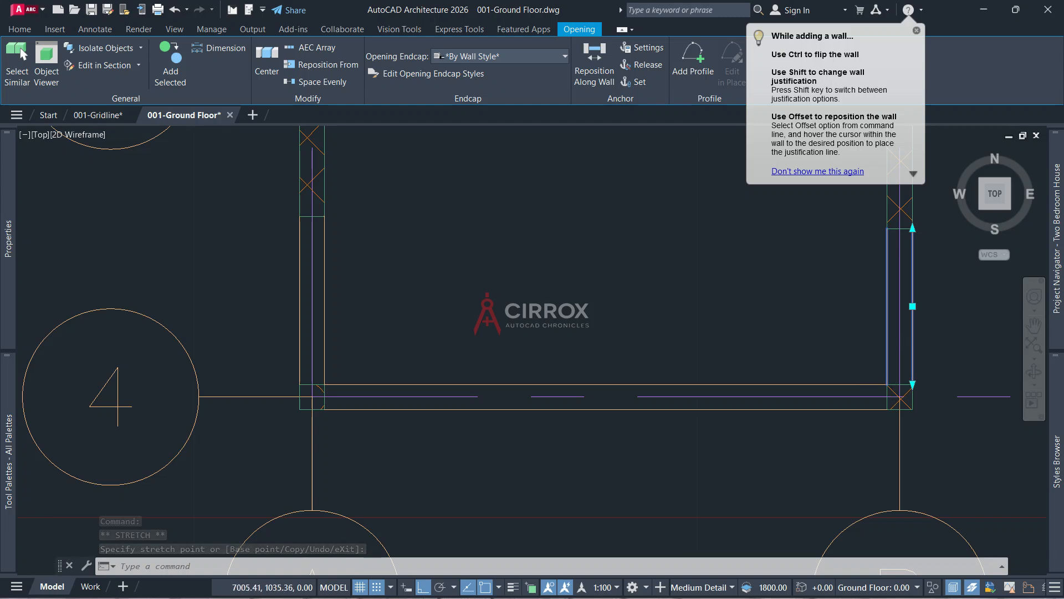
{"action": "scroll", "coordinate": [867, 345], "scroll_direction": "down", "scroll_amount": 4}
{"action": "left_click", "coordinate": [884, 301]}
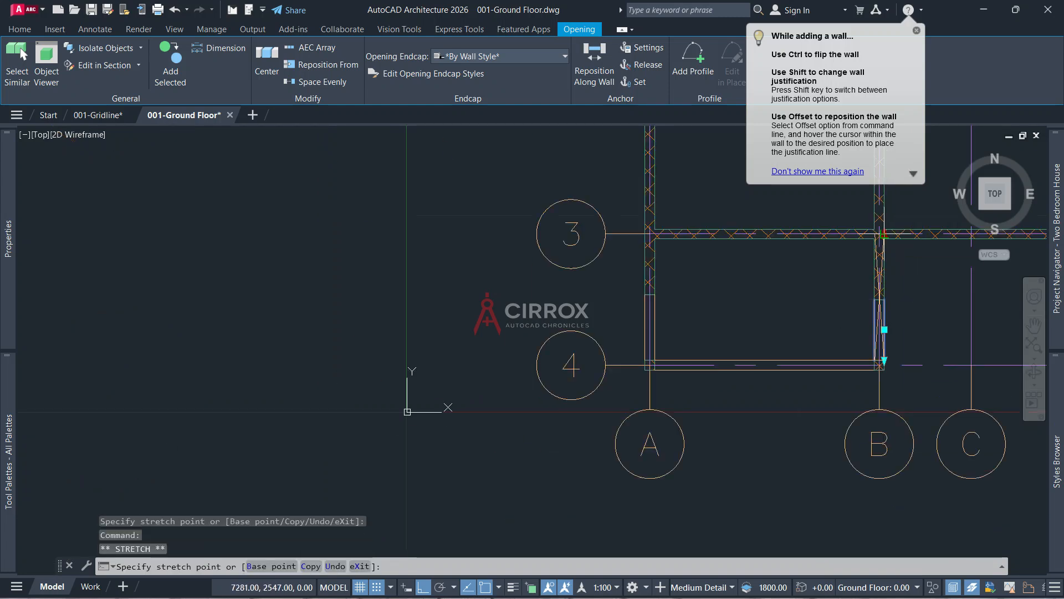
{"action": "scroll", "coordinate": [882, 233], "scroll_direction": "up", "scroll_amount": 4}
{"action": "left_click", "coordinate": [882, 246]}
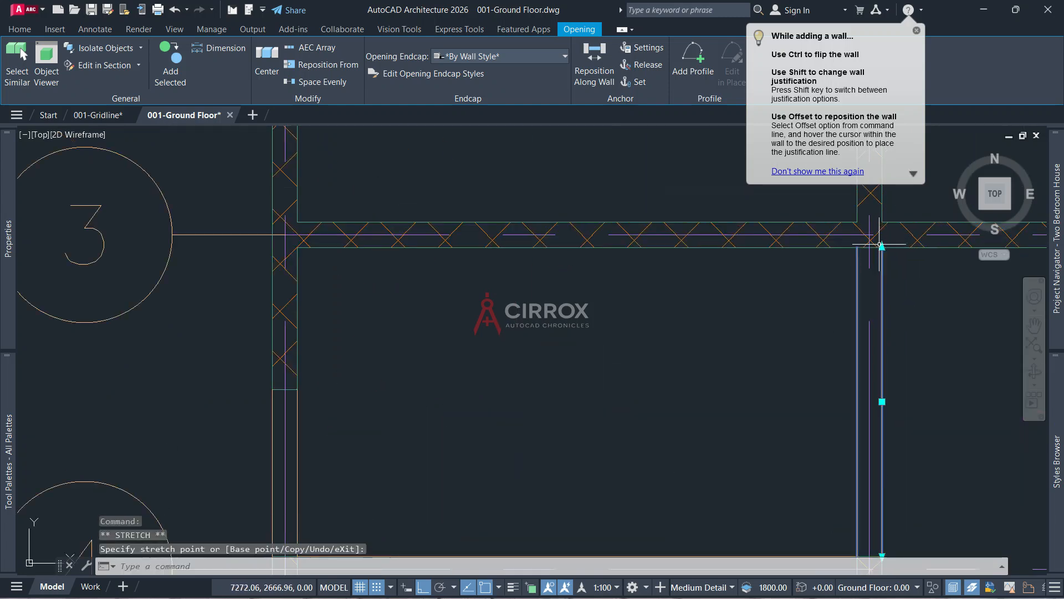
Stretch the opening in the grid line A wall up to the inner corner at the grid line 3 wall
{"action": "scroll", "coordinate": [566, 244], "scroll_direction": "down", "scroll_amount": 2}
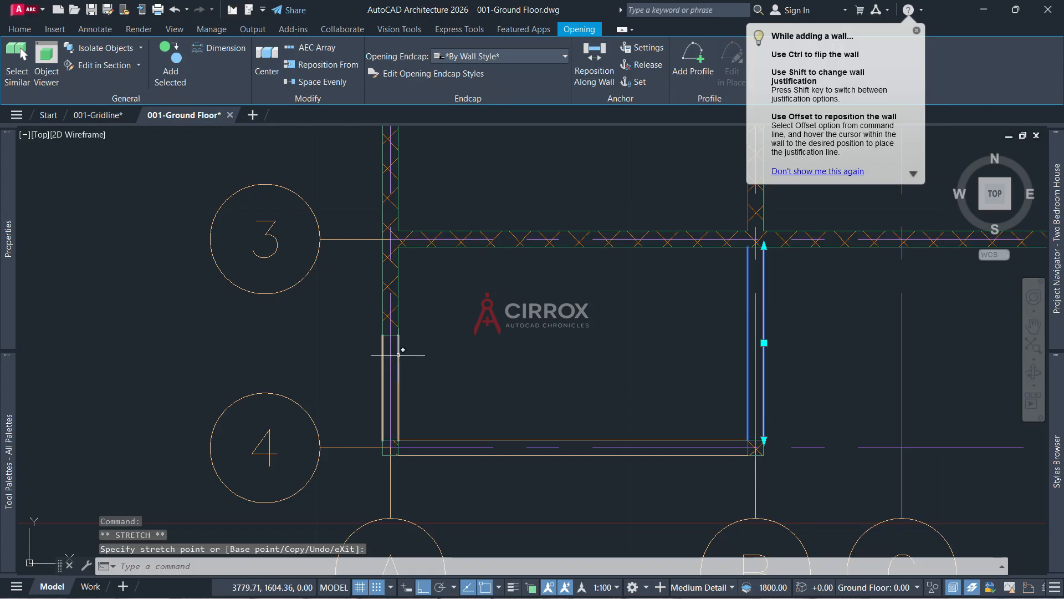
{"action": "left_click", "coordinate": [384, 334]}
{"action": "left_click", "coordinate": [382, 335]}
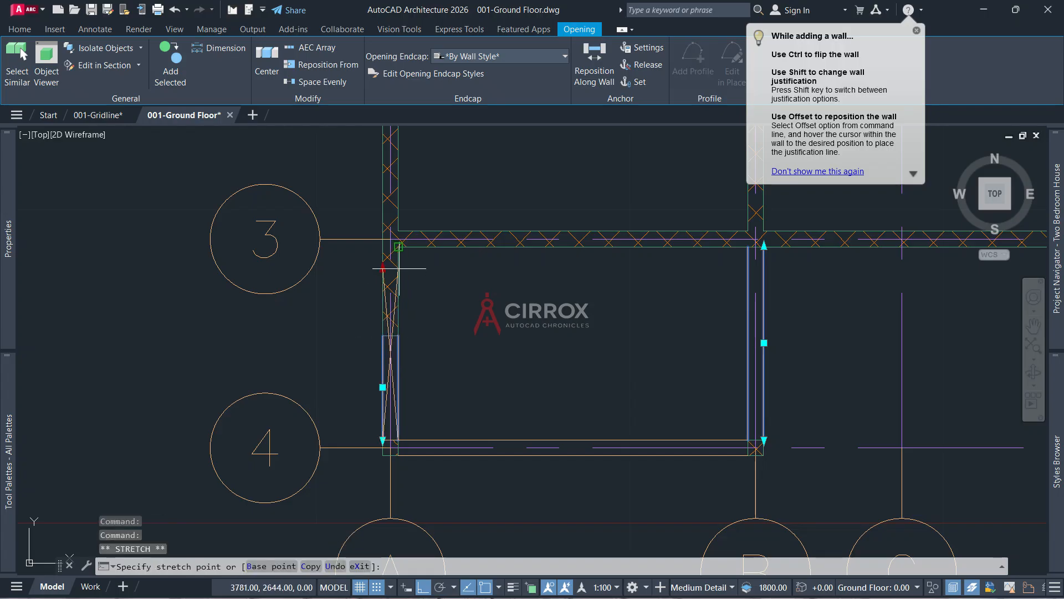
{"action": "left_click", "coordinate": [396, 247]}
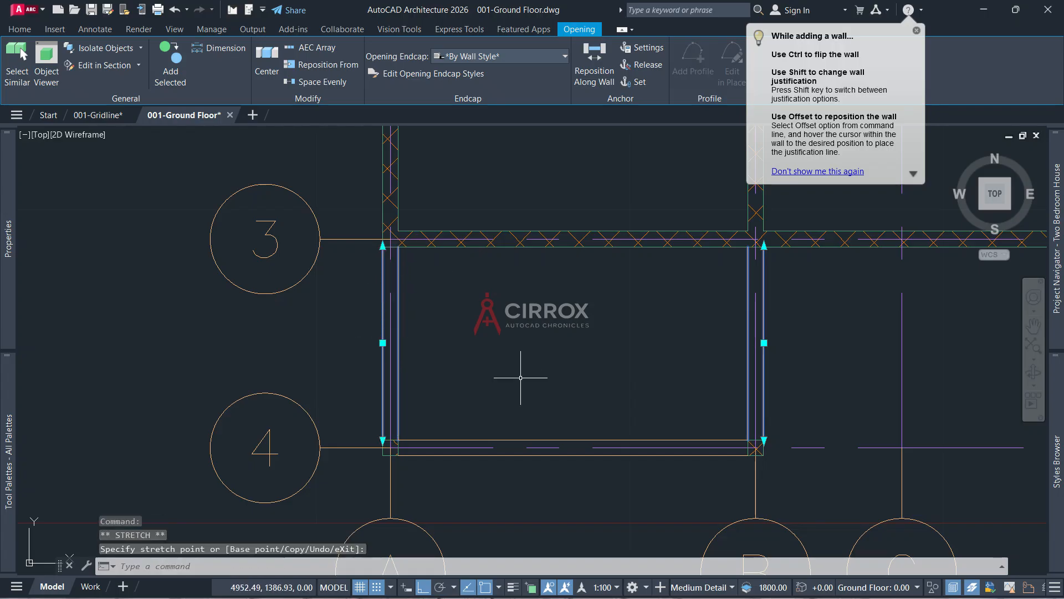
{"action": "key", "text": "Escape"}
{"action": "scroll", "coordinate": [521, 377], "scroll_direction": "down", "scroll_amount": 4}
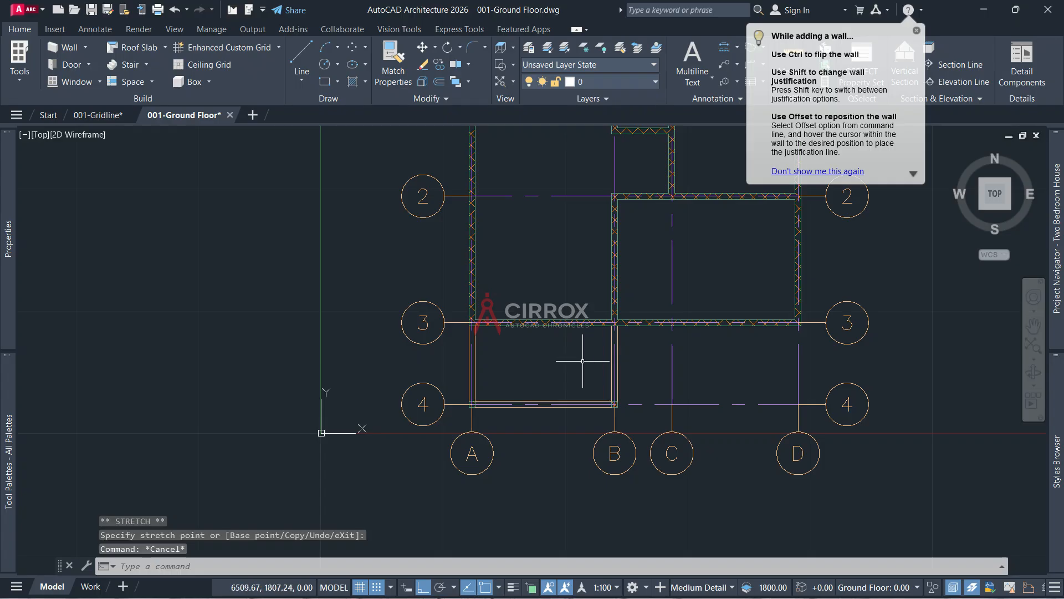
{"action": "left_click", "coordinate": [612, 347]}
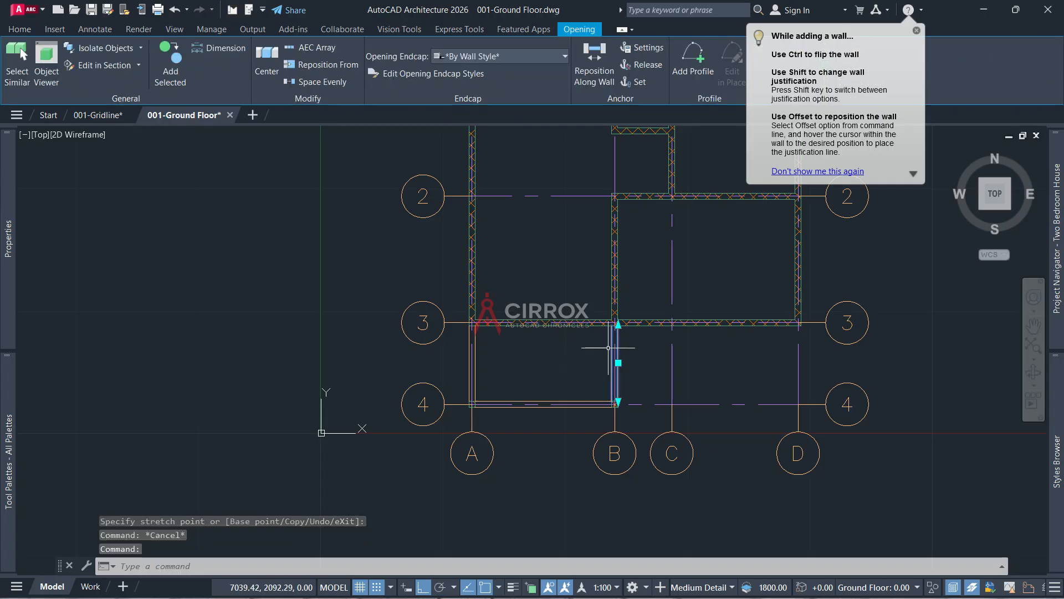
{"action": "key", "text": "Escape"}
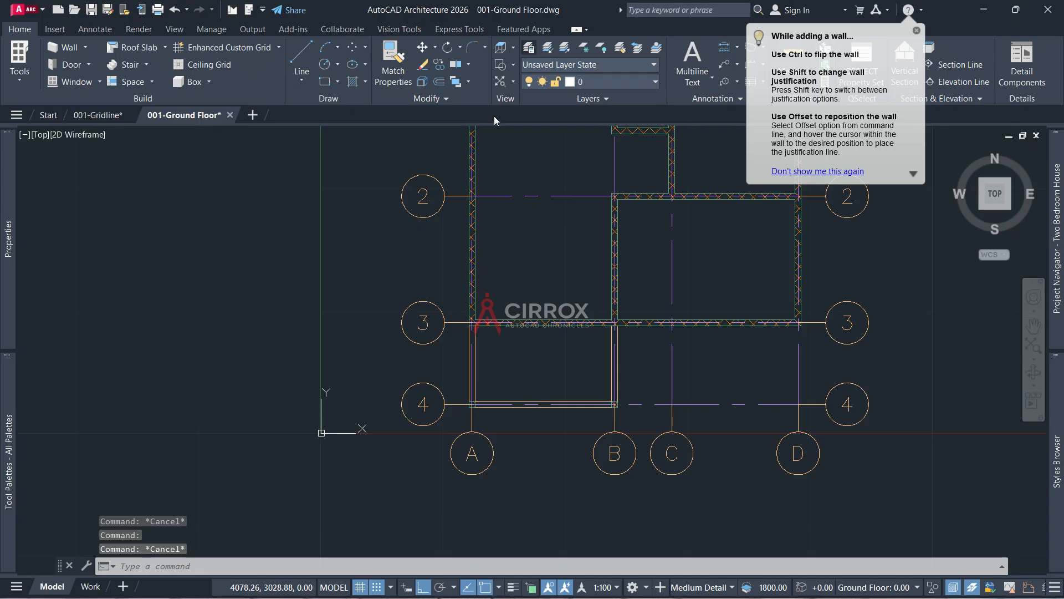
Change the linetype of the wall opening layer, A-Wall-Op..., to HIDDEN2 in the layer properties
{"action": "left_click", "coordinate": [529, 48]}
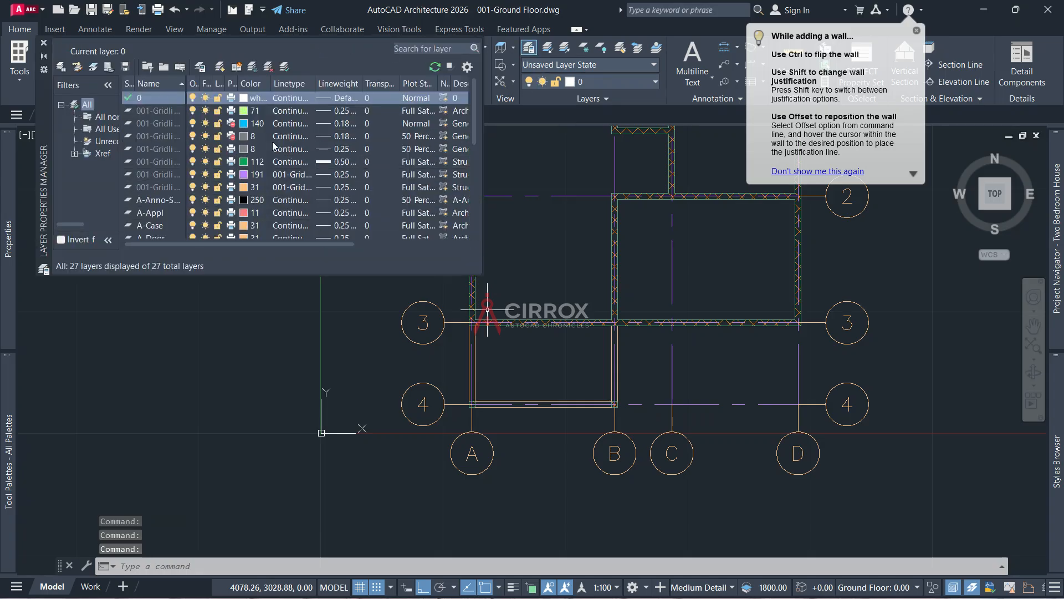
{"action": "scroll", "coordinate": [164, 195], "scroll_direction": "down", "scroll_amount": 1}
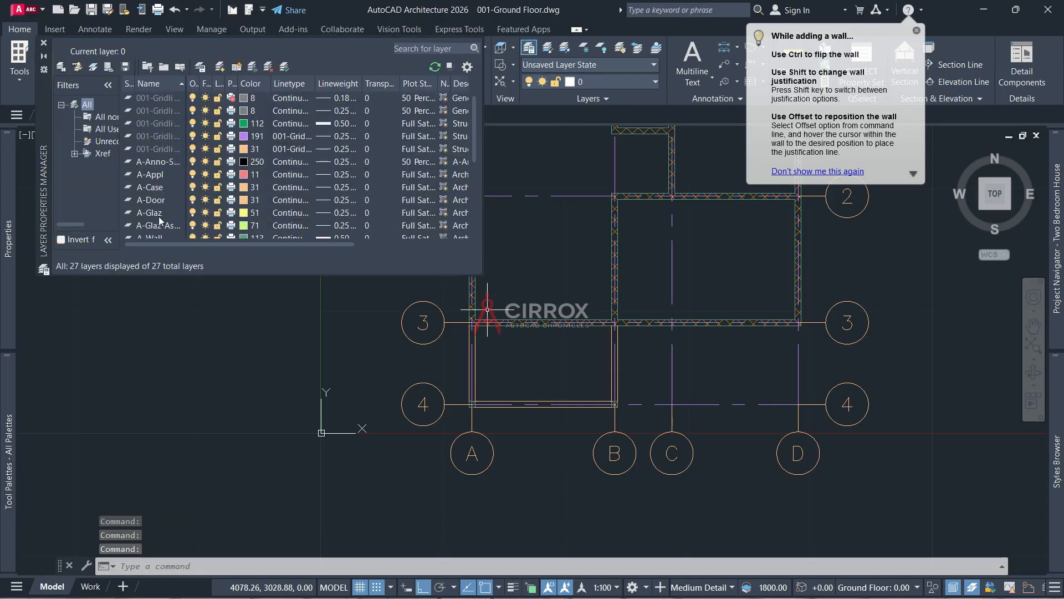
{"action": "scroll", "coordinate": [159, 214], "scroll_direction": "down", "scroll_amount": 1}
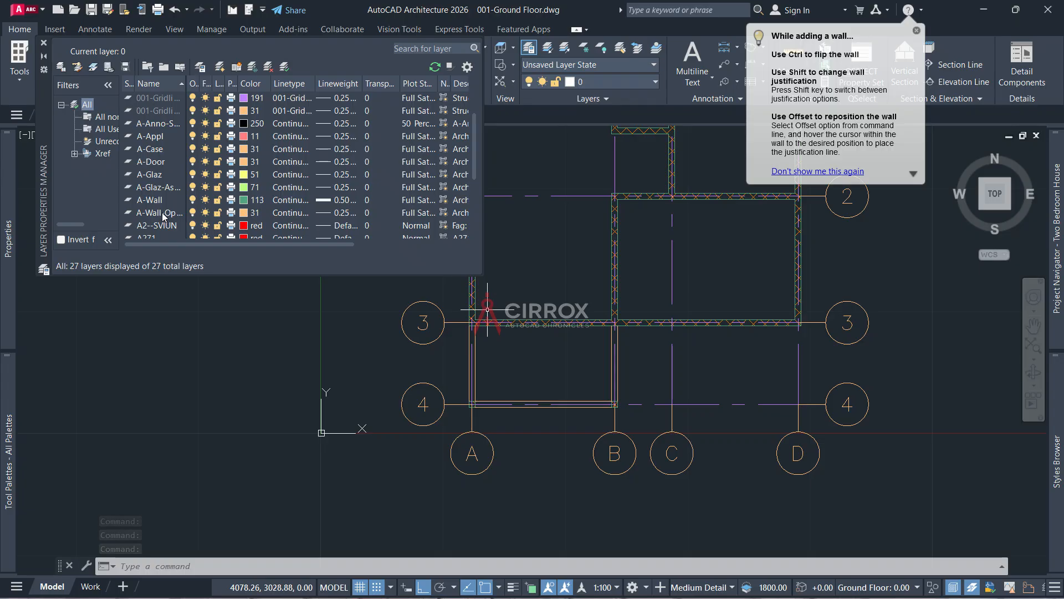
{"action": "left_click", "coordinate": [164, 214]}
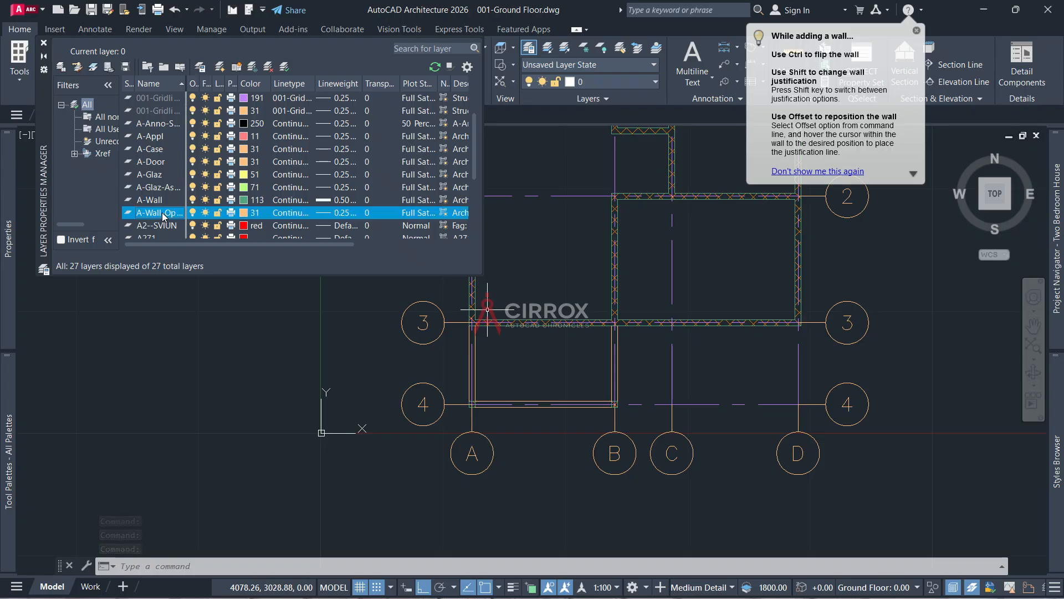
{"action": "left_click", "coordinate": [283, 218]}
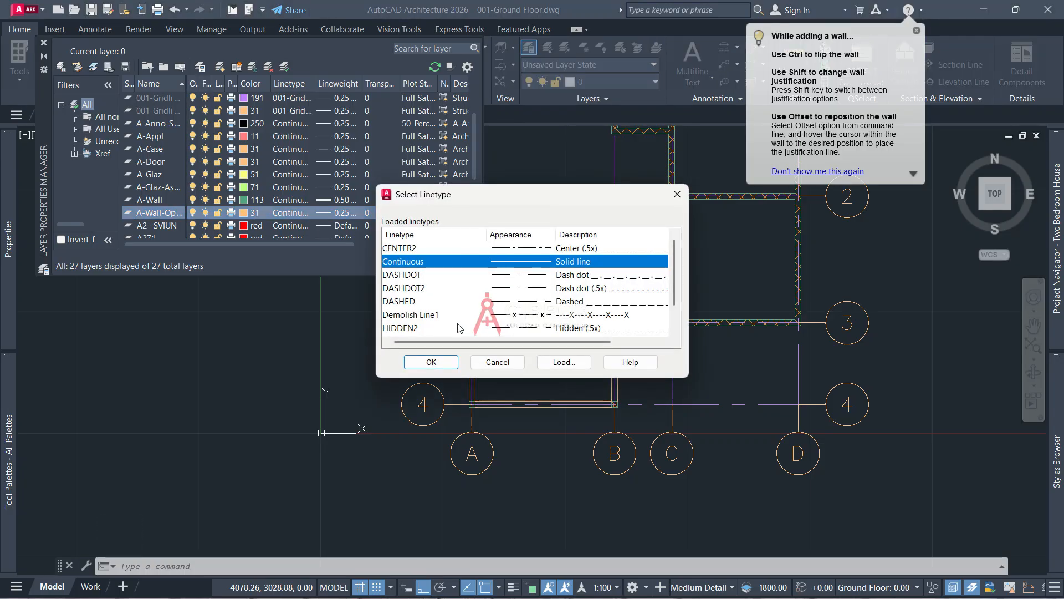
{"action": "left_click", "coordinate": [415, 328]}
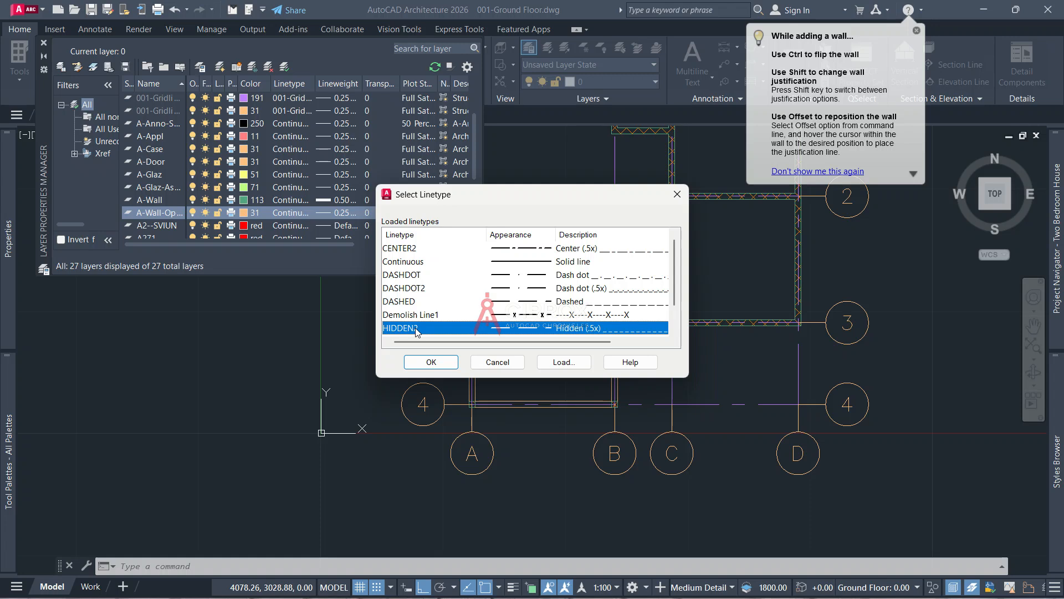
{"action": "left_click", "coordinate": [415, 303]}
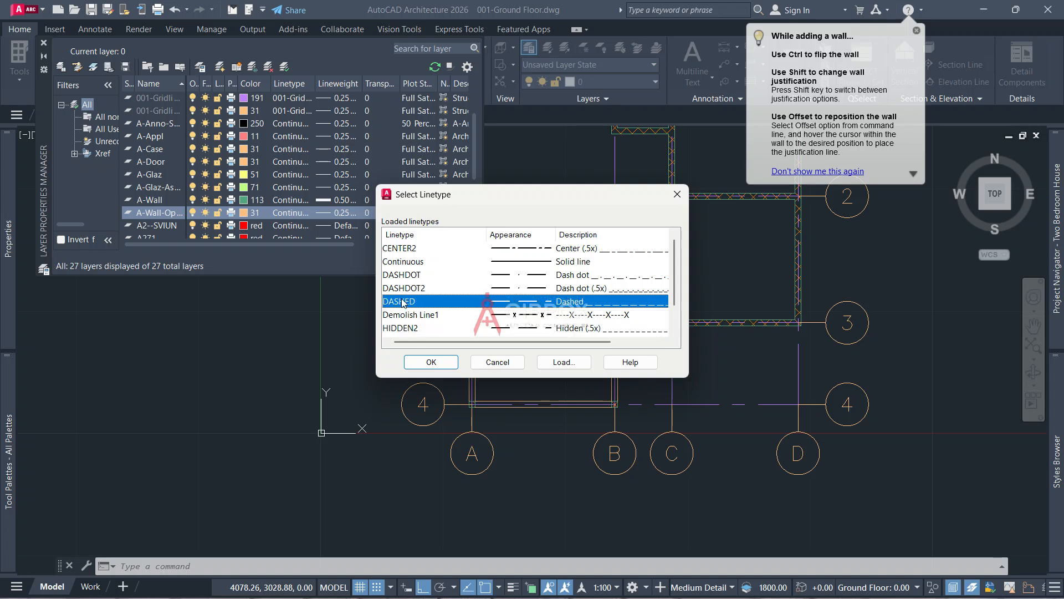
{"action": "left_click", "coordinate": [431, 329]}
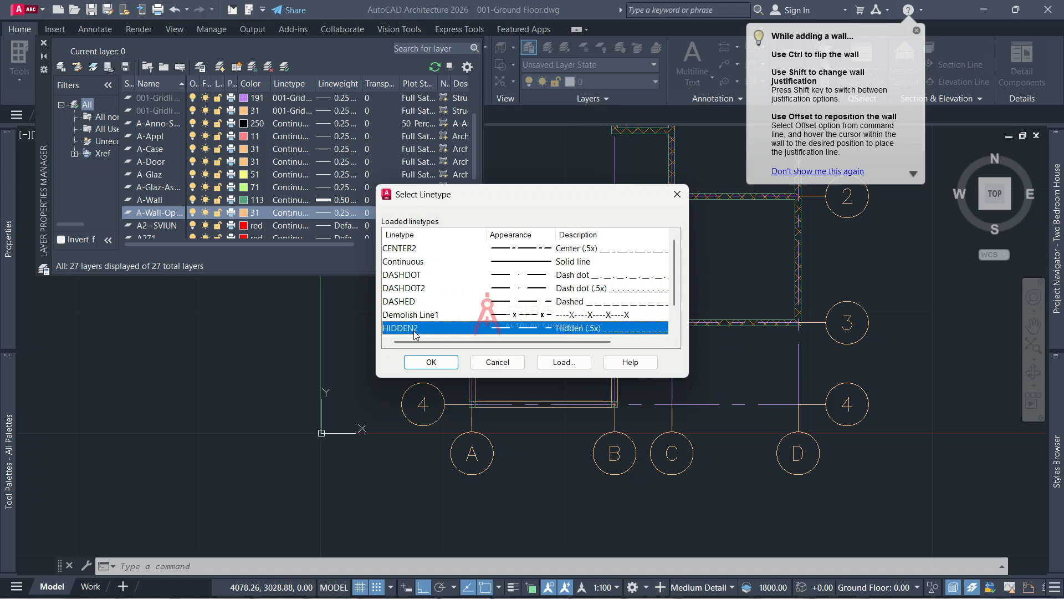
{"action": "left_click", "coordinate": [433, 361]}
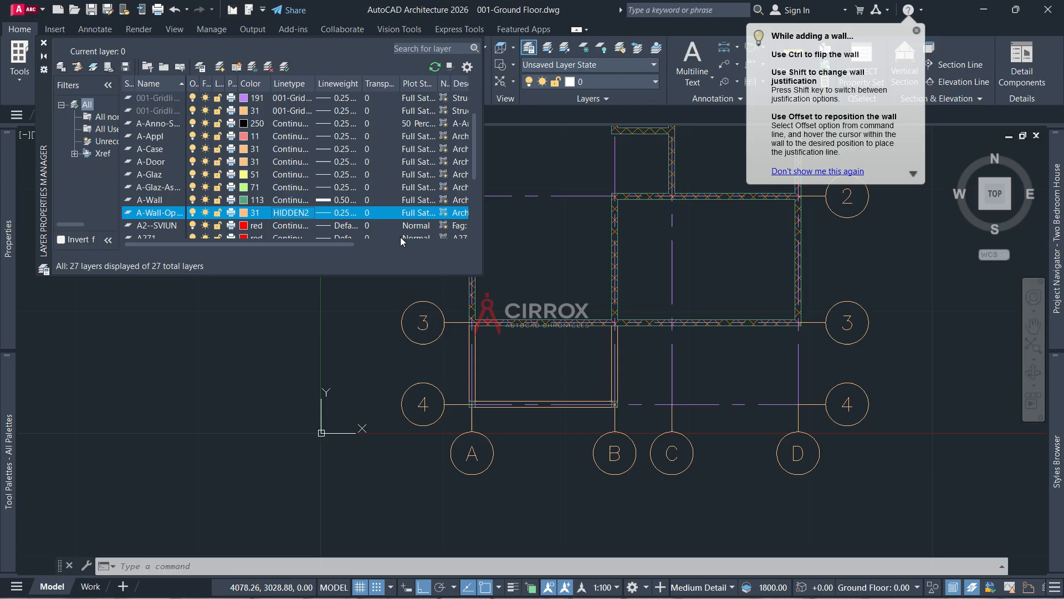
{"action": "left_click", "coordinate": [43, 44]}
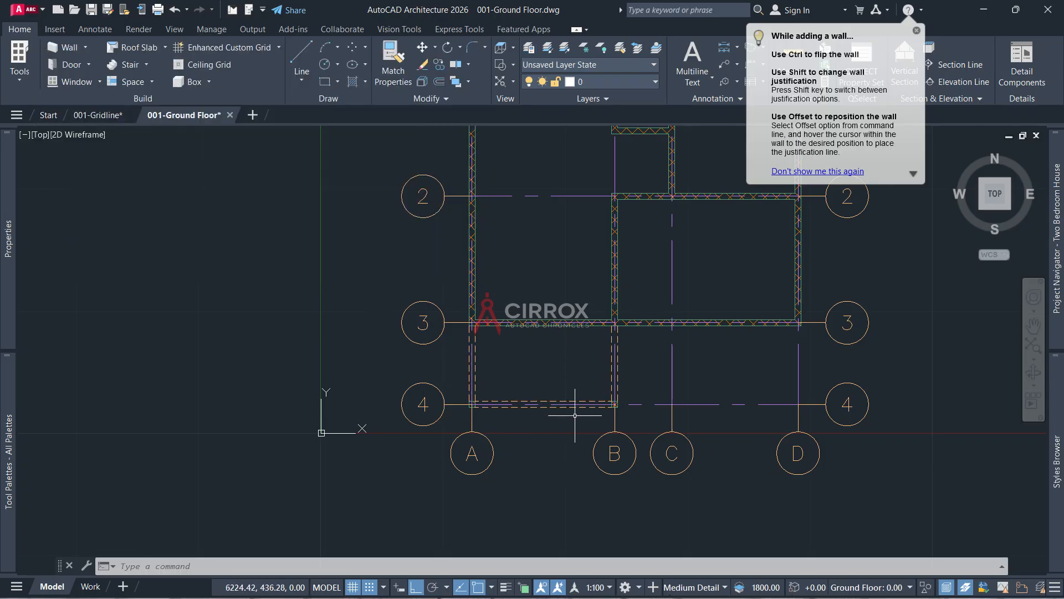
Insert a Hinged - Single door 1000 wide in the grid line 3 wall close to grid line B, swinging toward grid line 2
{"action": "scroll", "coordinate": [575, 415], "scroll_direction": "up", "scroll_amount": 2}
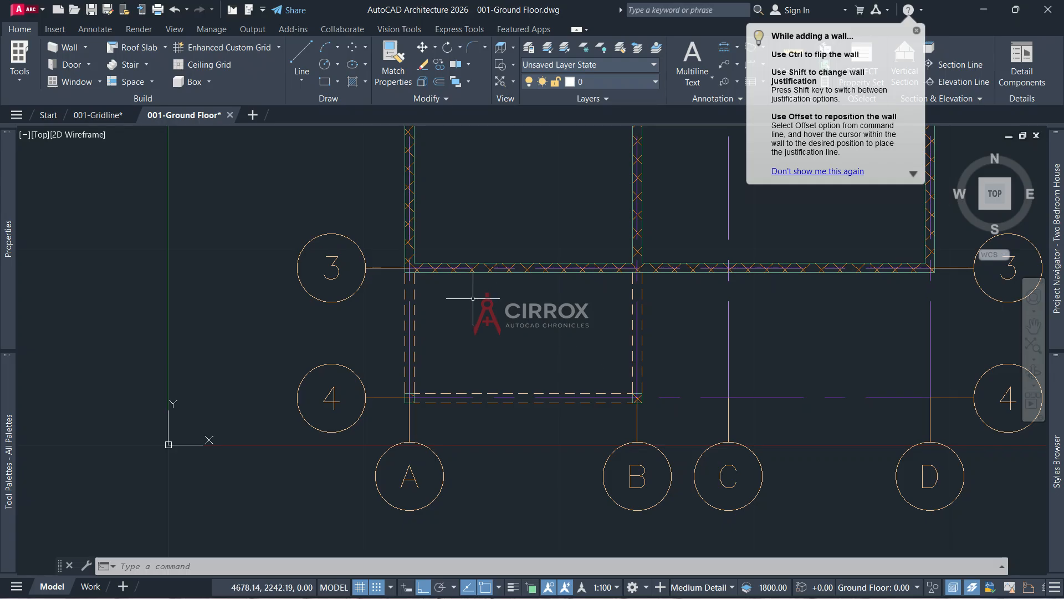
{"action": "scroll", "coordinate": [473, 314], "scroll_direction": "down", "scroll_amount": 2}
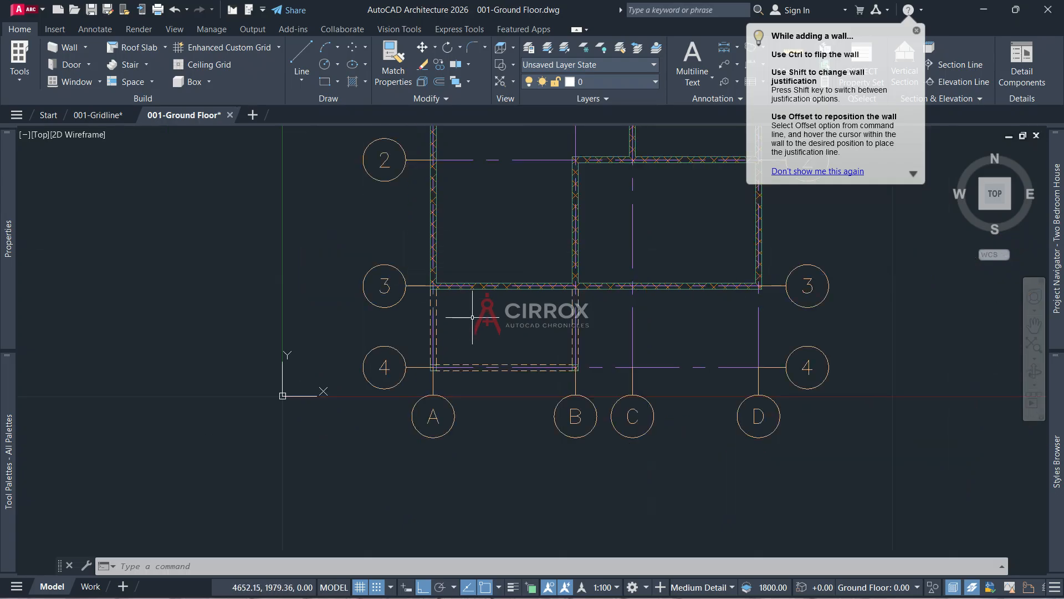
{"action": "scroll", "coordinate": [510, 310], "scroll_direction": "down", "scroll_amount": 2}
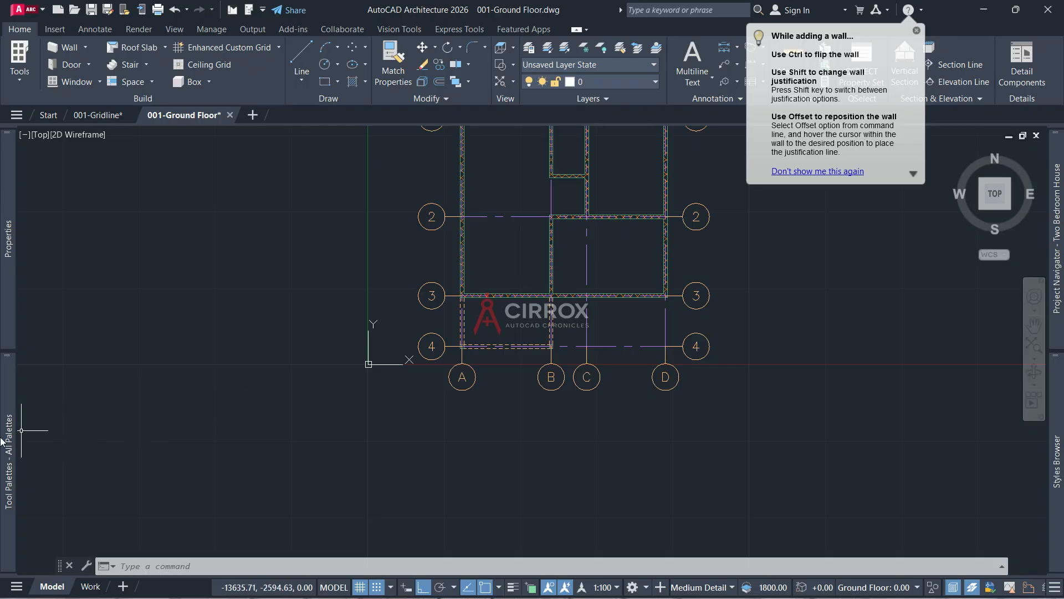
{"action": "mouse_move", "coordinate": [9, 433]}
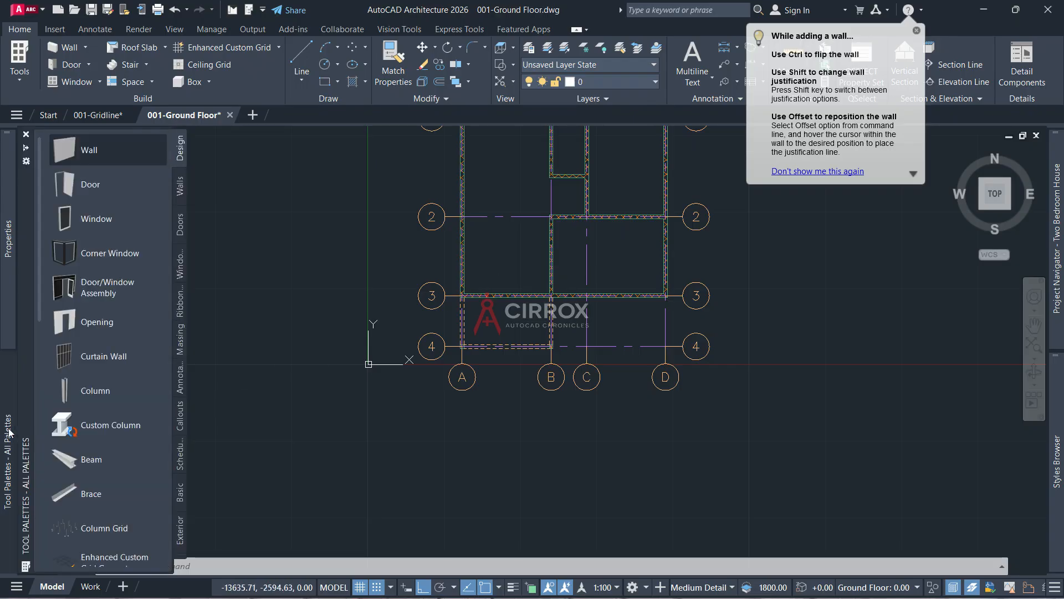
{"action": "left_click", "coordinate": [180, 234]}
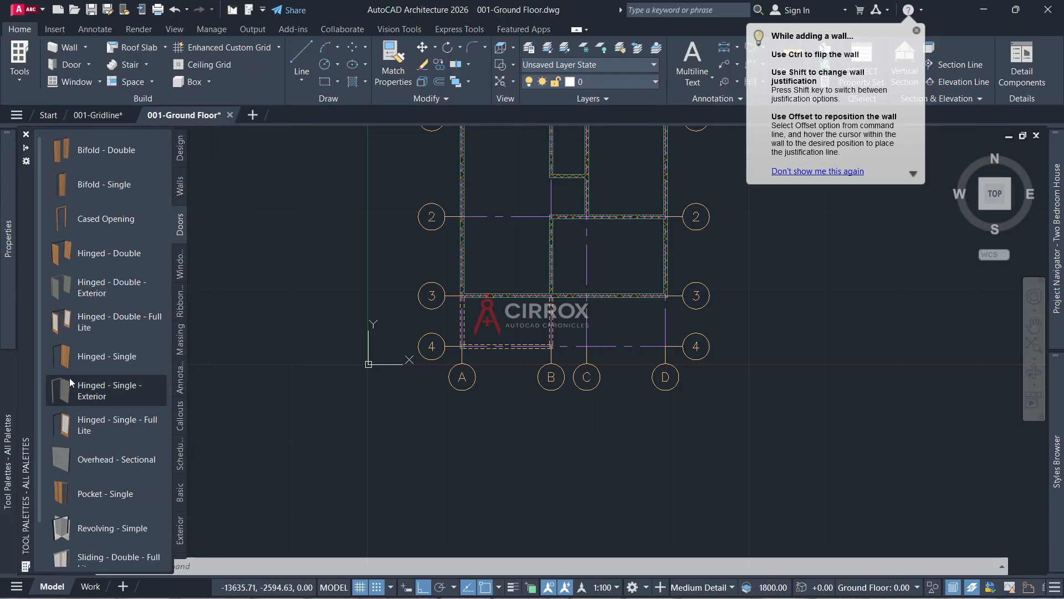
{"action": "scroll", "coordinate": [73, 382], "scroll_direction": "down", "scroll_amount": 1}
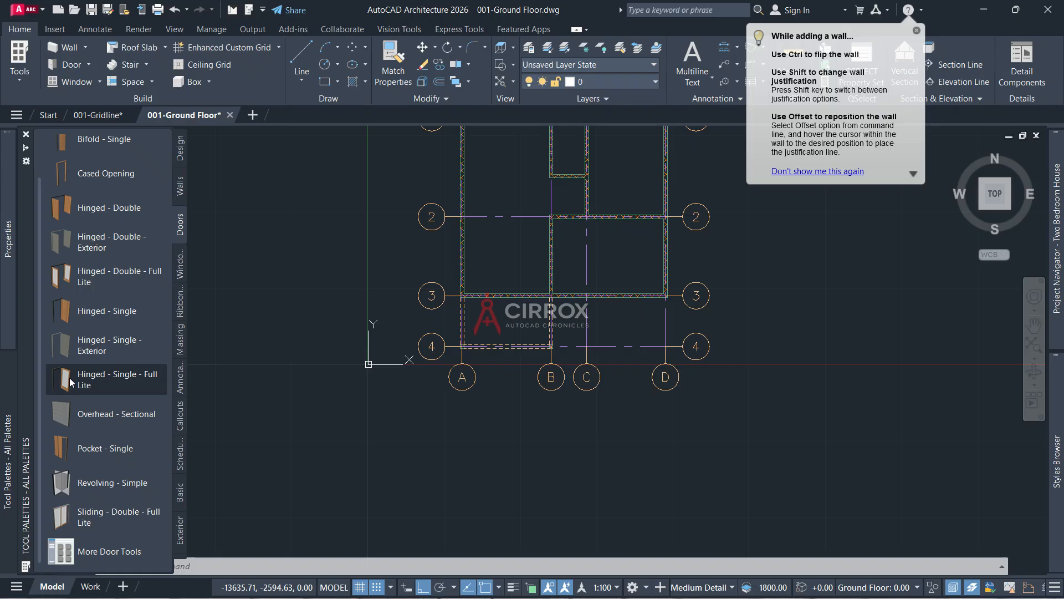
{"action": "left_click", "coordinate": [67, 312]}
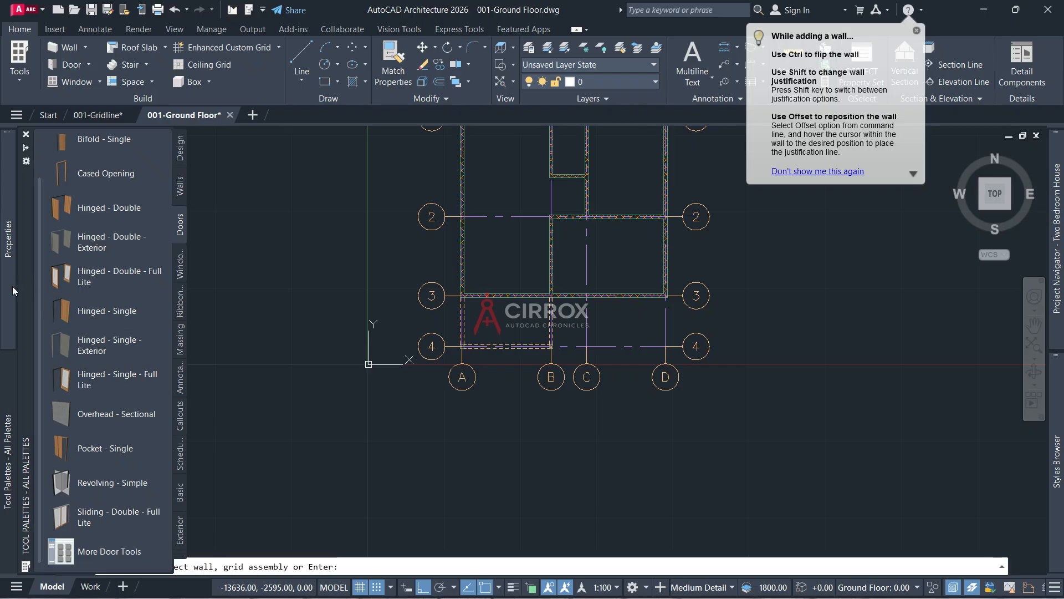
{"action": "mouse_move", "coordinate": [11, 294]}
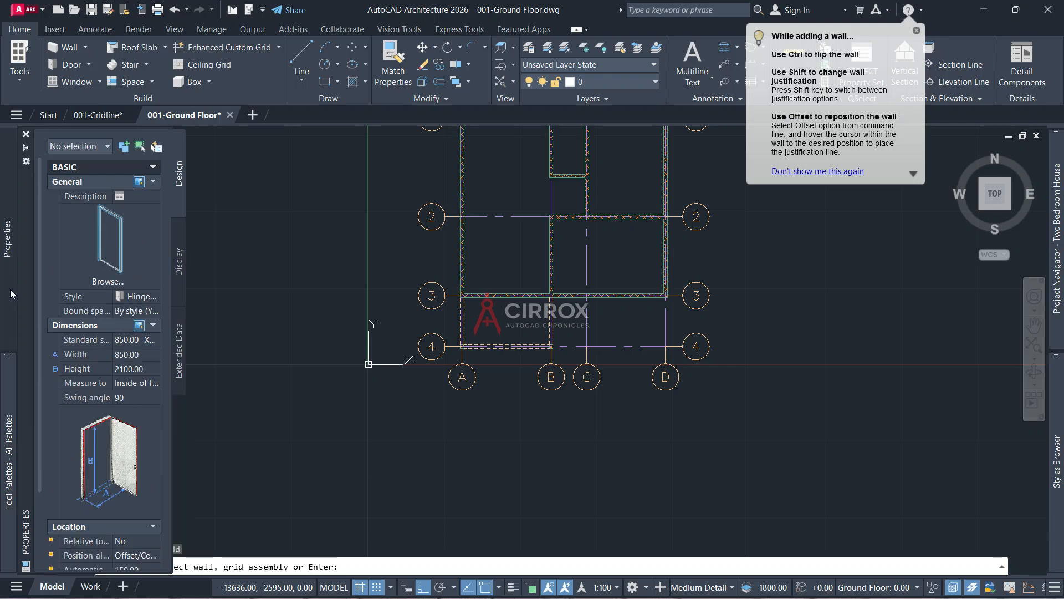
{"action": "left_click", "coordinate": [127, 355]}
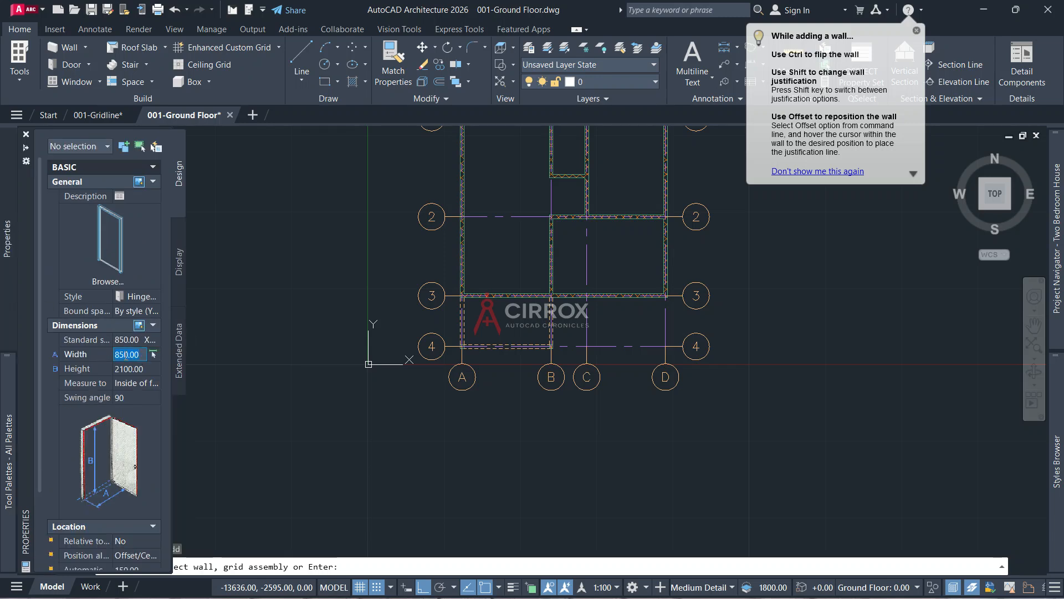
{"action": "type", "text": "1000"}
{"action": "key", "text": "Return"}
{"action": "scroll", "coordinate": [524, 291], "scroll_direction": "up", "scroll_amount": 5}
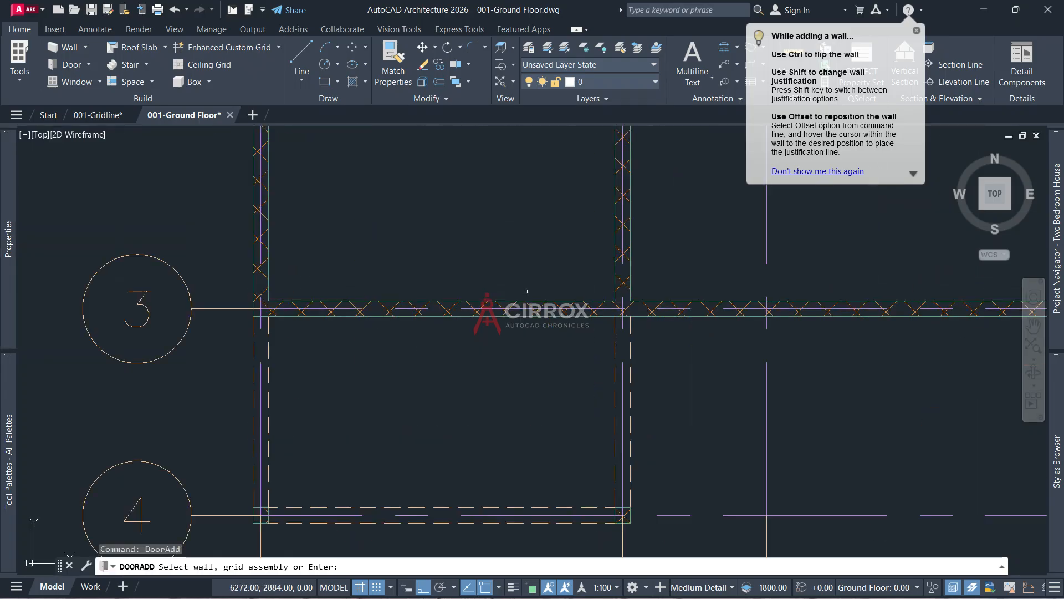
{"action": "left_click", "coordinate": [553, 305]}
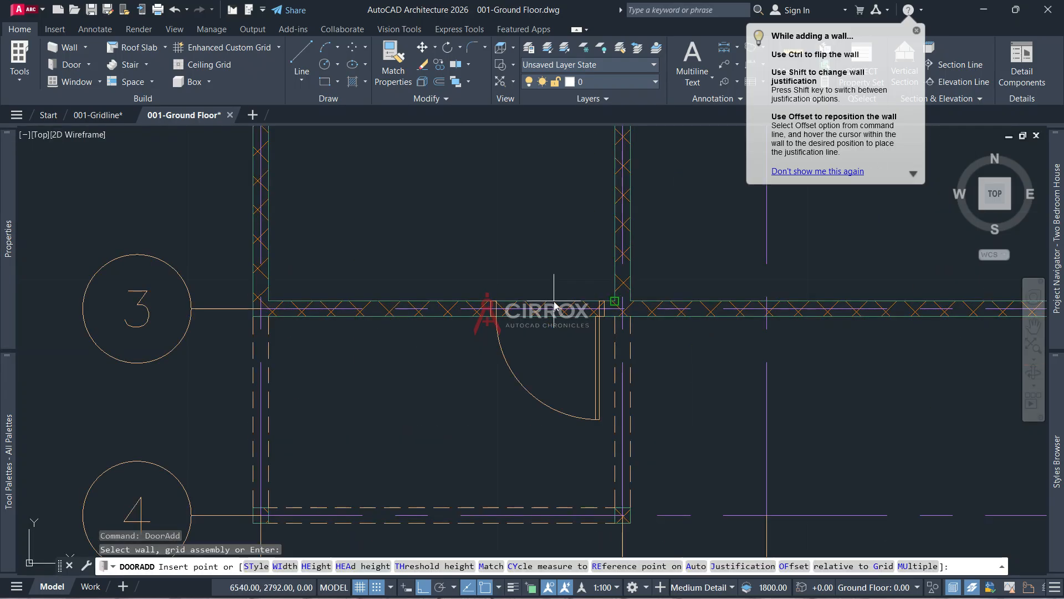
Insert a Hinged - Single door 900 wide in the grid line 2 wall close to grid line B, swinging toward grid line 3
{"action": "scroll", "coordinate": [560, 387], "scroll_direction": "down", "scroll_amount": 3}
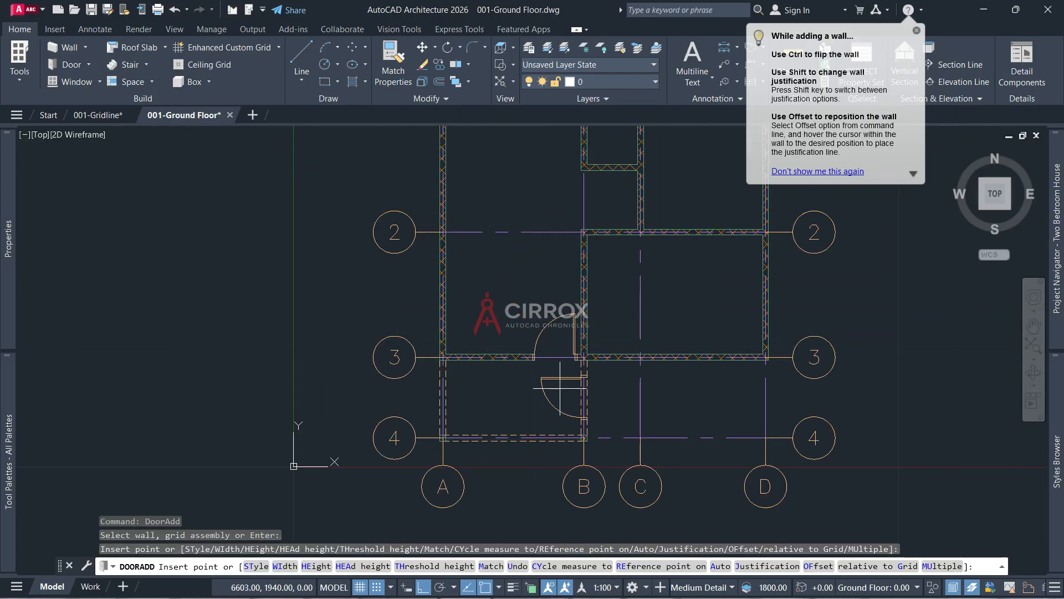
{"action": "scroll", "coordinate": [560, 387], "scroll_direction": "down", "scroll_amount": 2}
{"action": "mouse_move", "coordinate": [6, 270]}
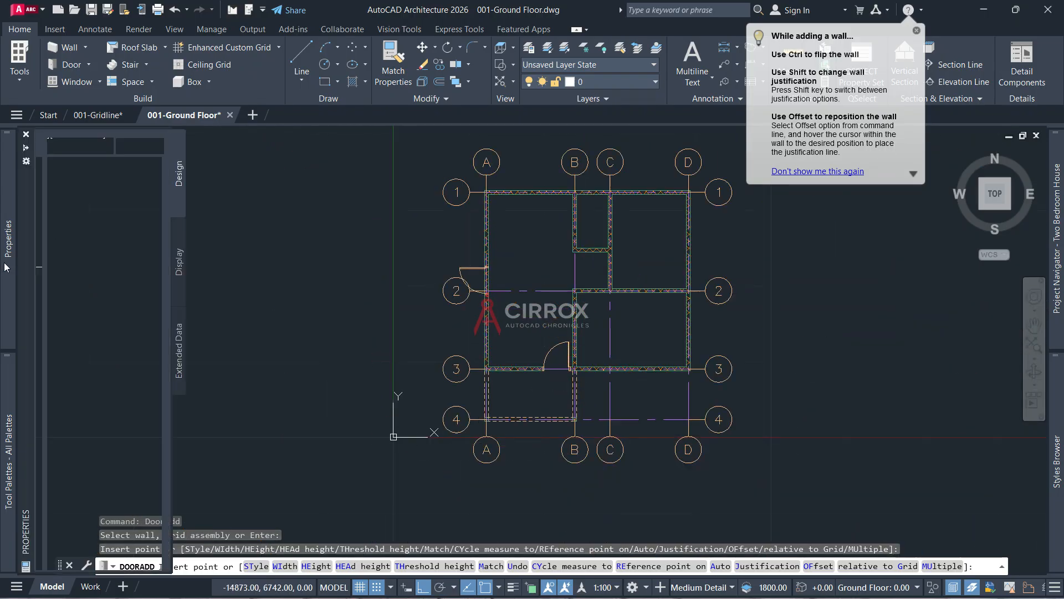
{"action": "left_click", "coordinate": [122, 354]}
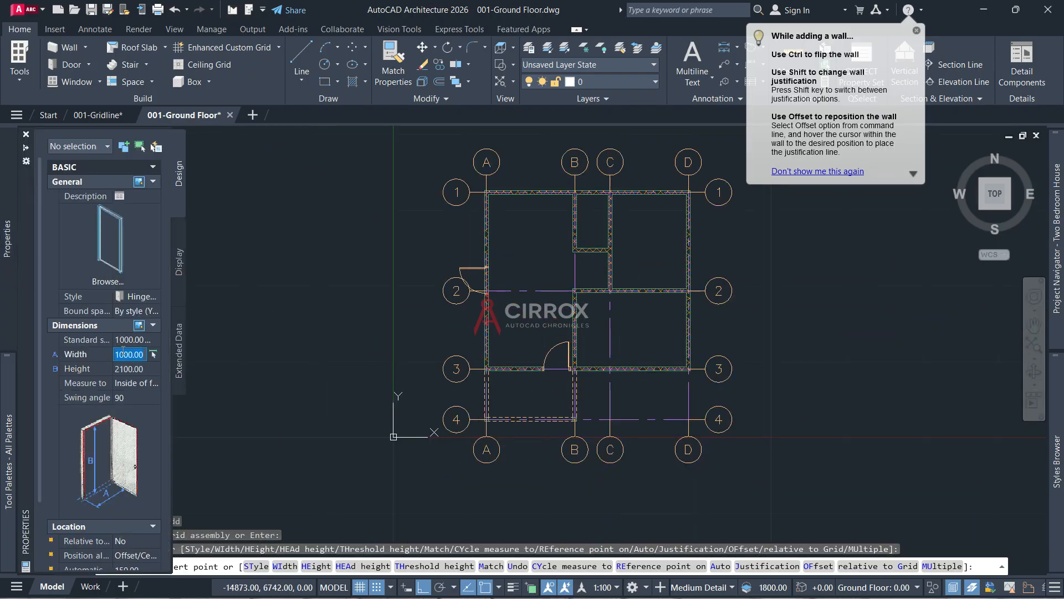
{"action": "type", "text": "900"}
{"action": "key", "text": "Return"}
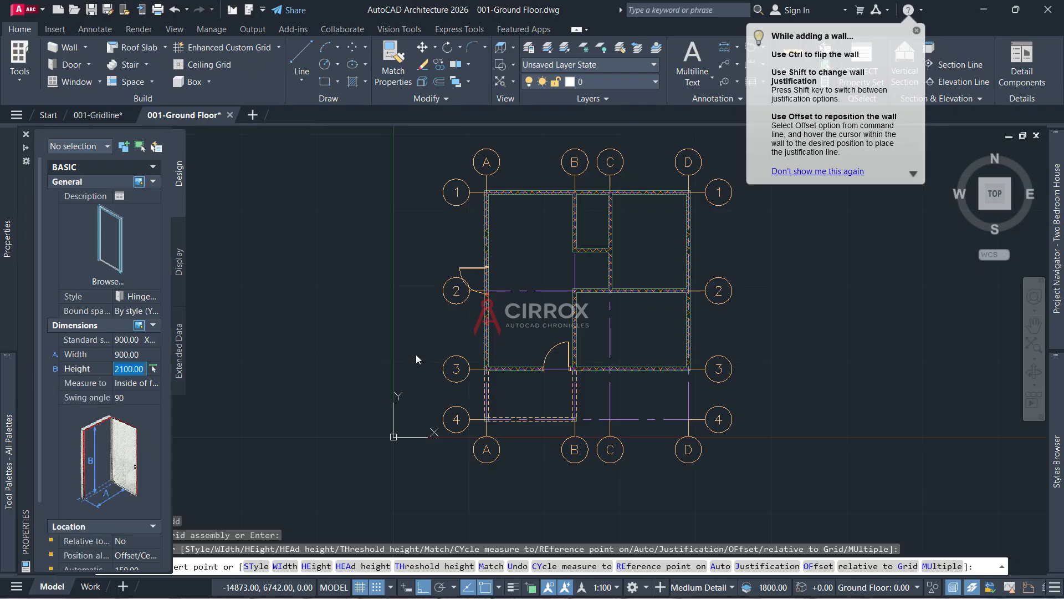
{"action": "scroll", "coordinate": [598, 288], "scroll_direction": "up", "scroll_amount": 4}
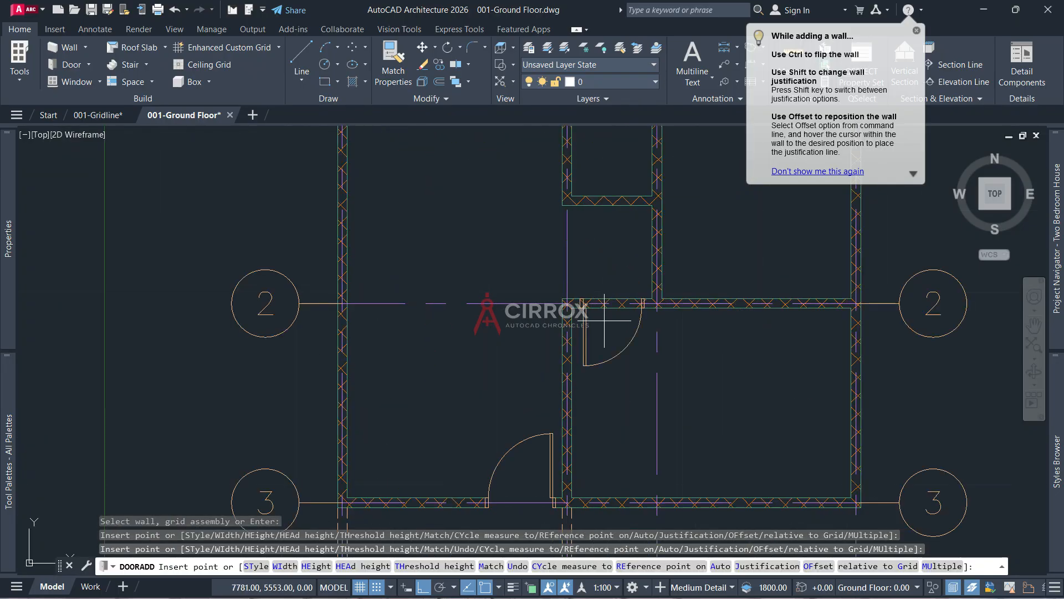
{"action": "left_click", "coordinate": [596, 333]}
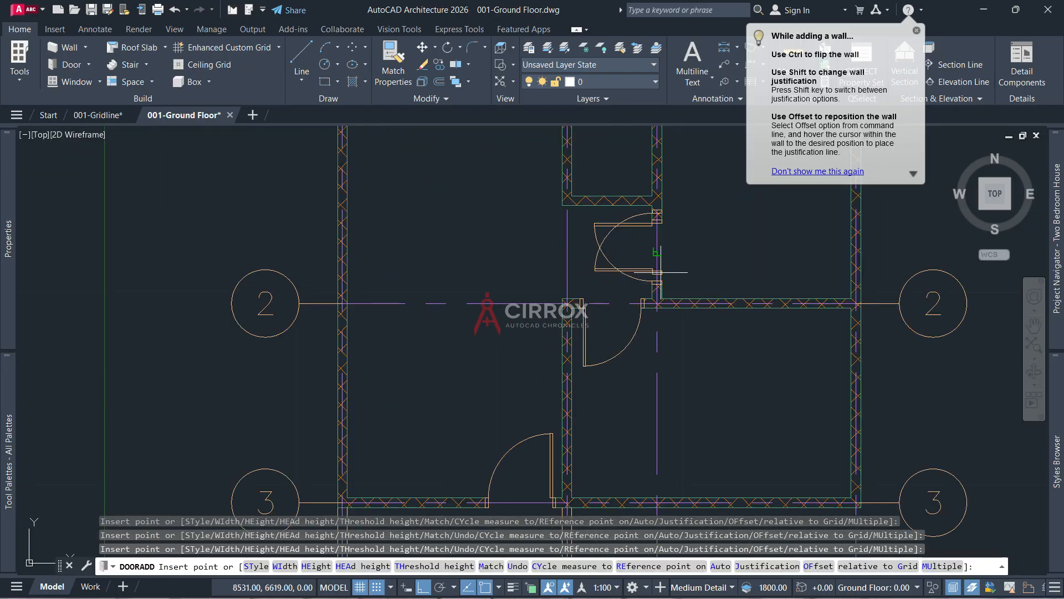
Insert another 900 wide hinged door in the grid line C wall just above grid line 2 and flip its swing toward grid line D
{"action": "left_click", "coordinate": [659, 257]}
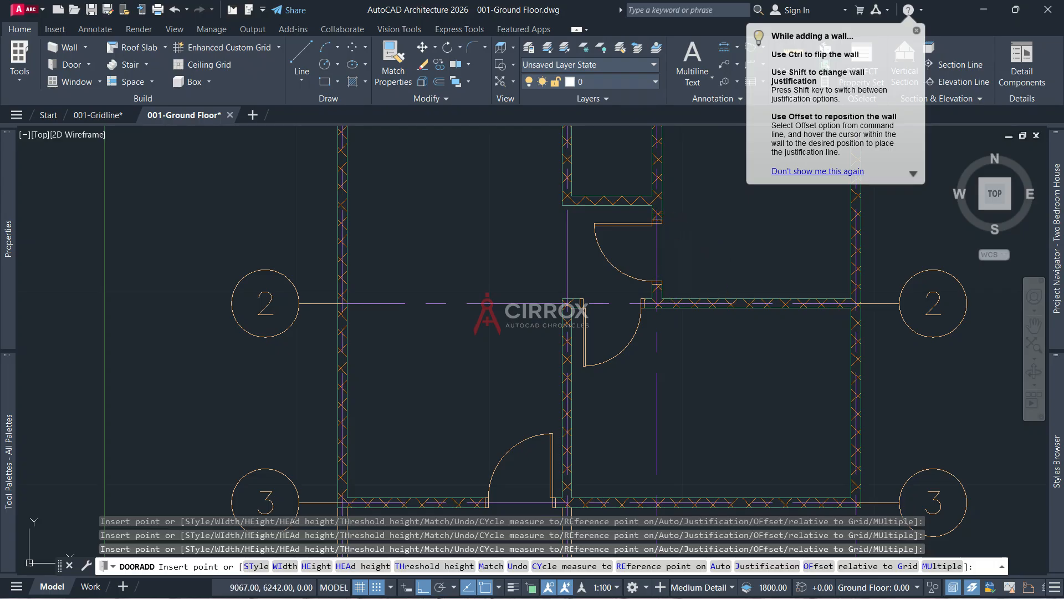
{"action": "key", "text": "Escape"}
{"action": "key", "text": "Escape"}
{"action": "left_click", "coordinate": [652, 255]}
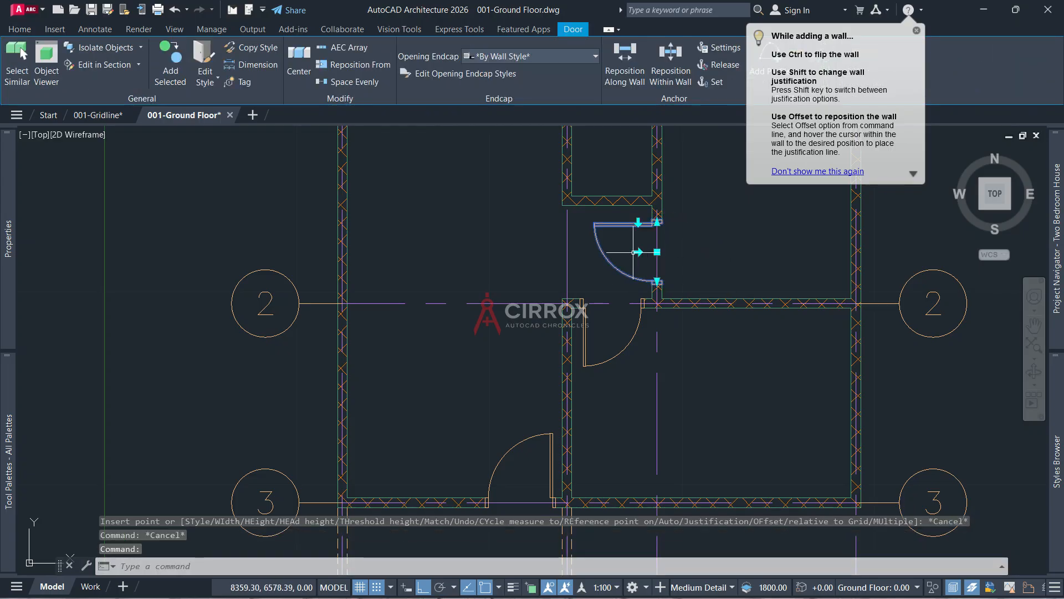
{"action": "left_click", "coordinate": [639, 252]}
{"action": "key", "text": "Escape"}
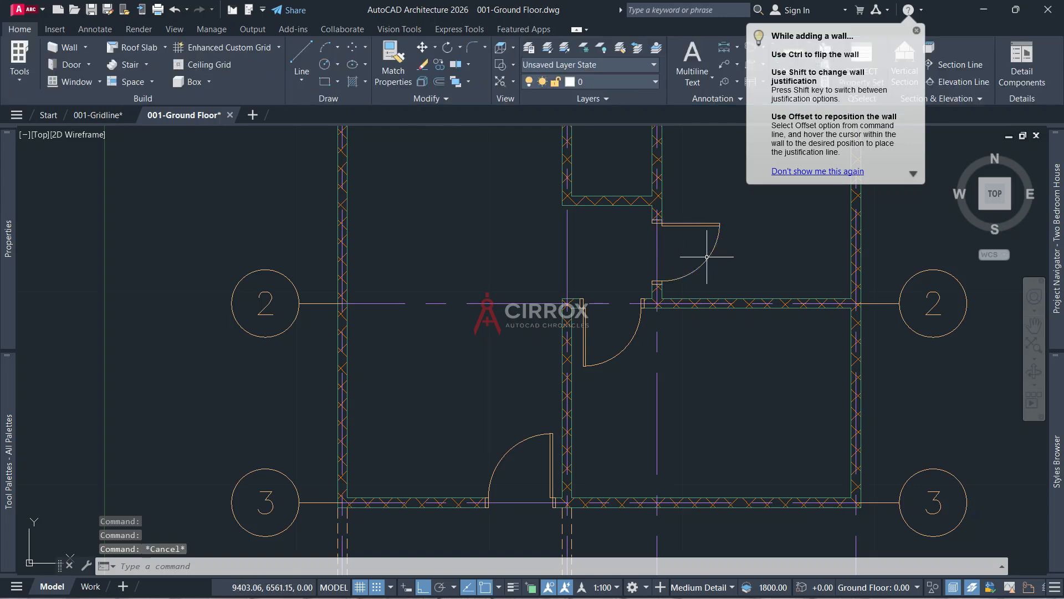
{"action": "scroll", "coordinate": [688, 276], "scroll_direction": "down", "scroll_amount": 2}
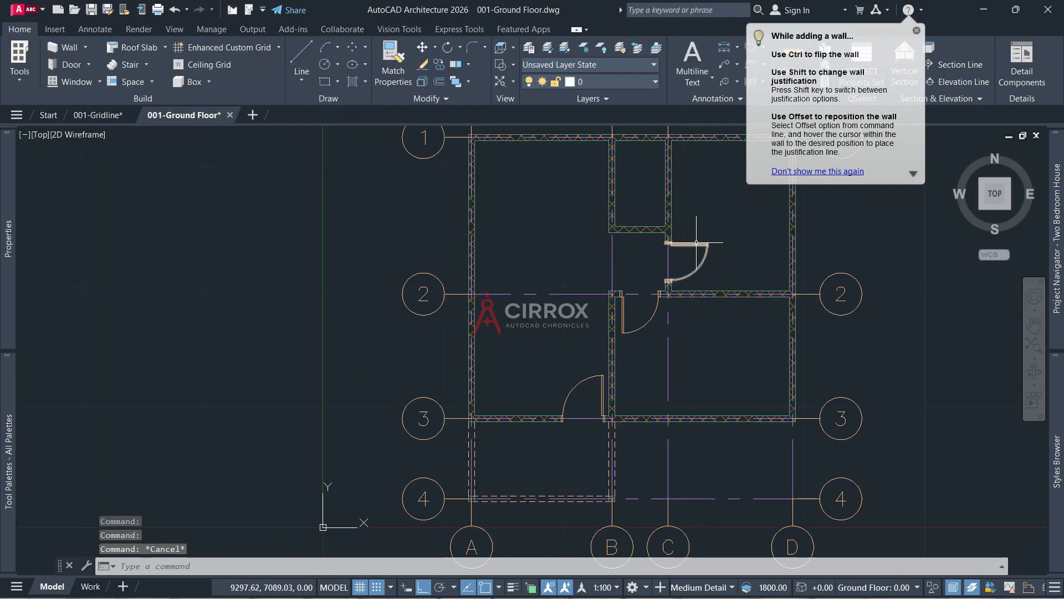
{"action": "left_click", "coordinate": [696, 242]}
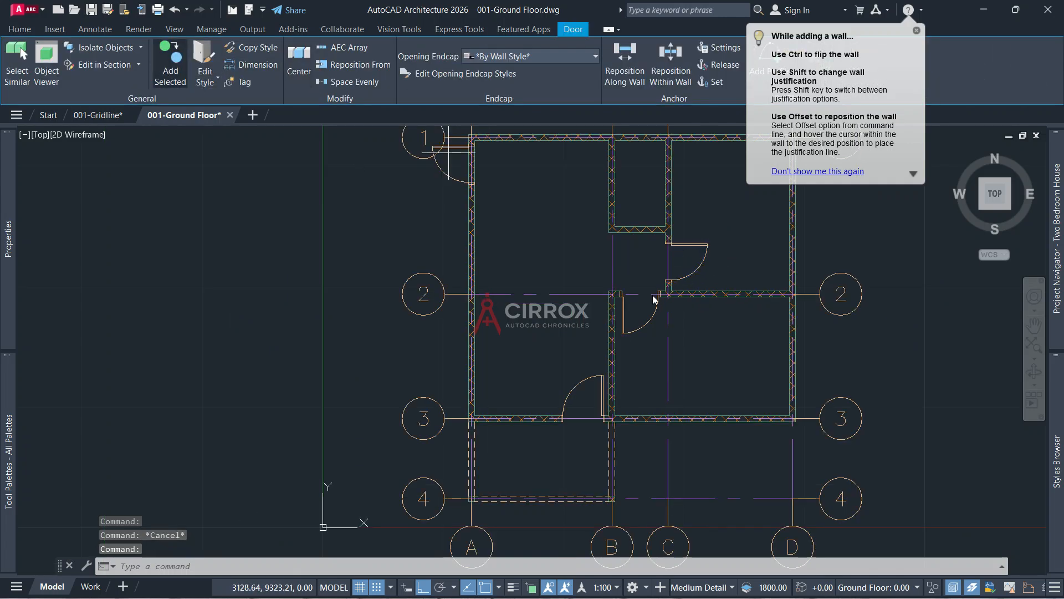
{"action": "scroll", "coordinate": [641, 217], "scroll_direction": "up", "scroll_amount": 2}
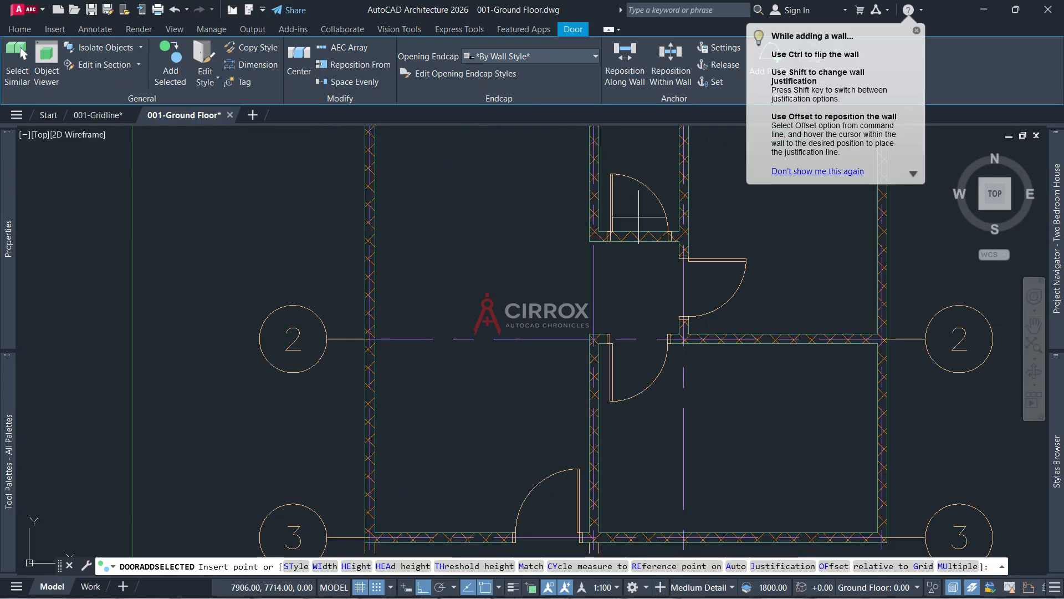
{"action": "mouse_move", "coordinate": [14, 264]}
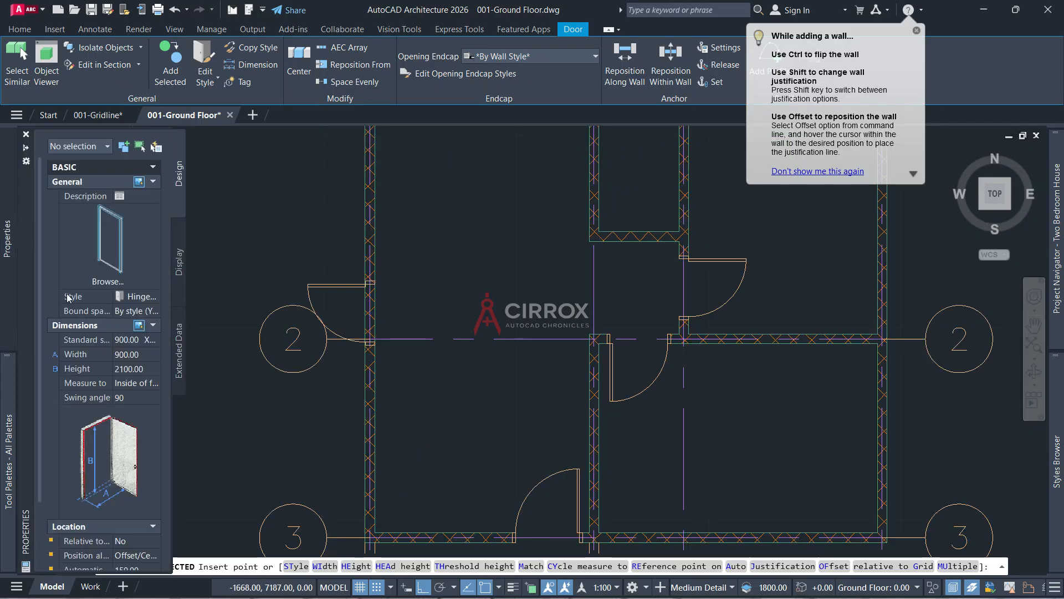
{"action": "mouse_move", "coordinate": [10, 406]}
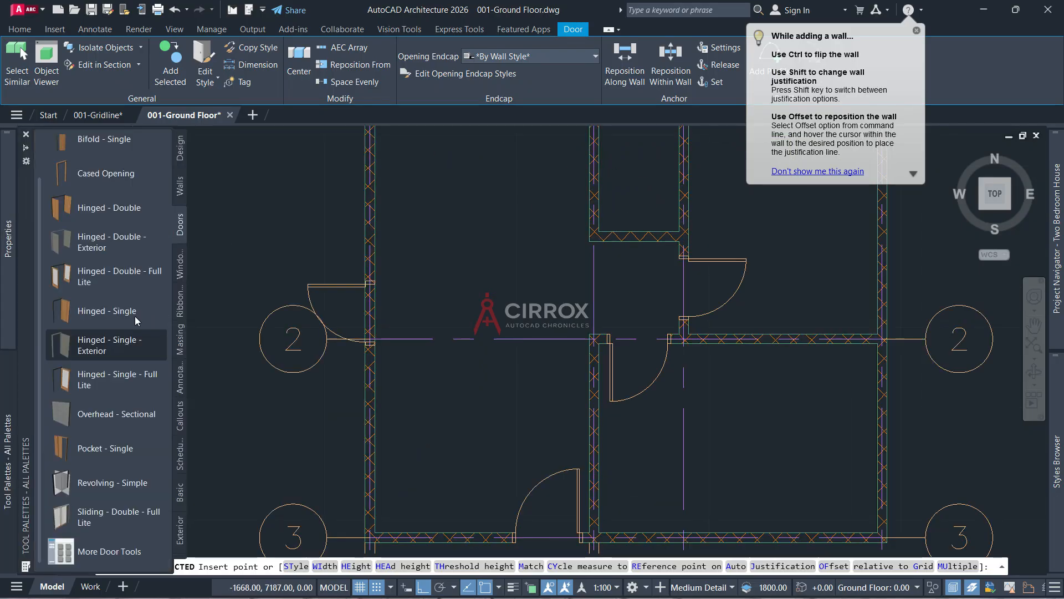
{"action": "key", "text": "Escape"}
{"action": "key", "text": "Escape"}
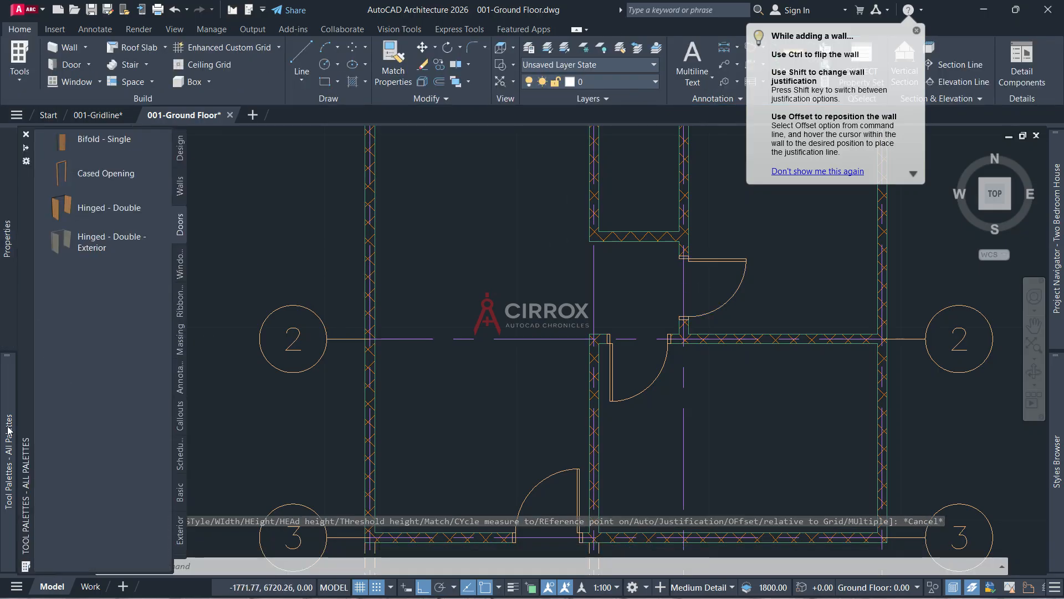
Insert a Bifold - Single door at the midpoint of the short wall between grid lines B and C, folding toward grid line 2
{"action": "scroll", "coordinate": [104, 163], "scroll_direction": "up", "scroll_amount": 1}
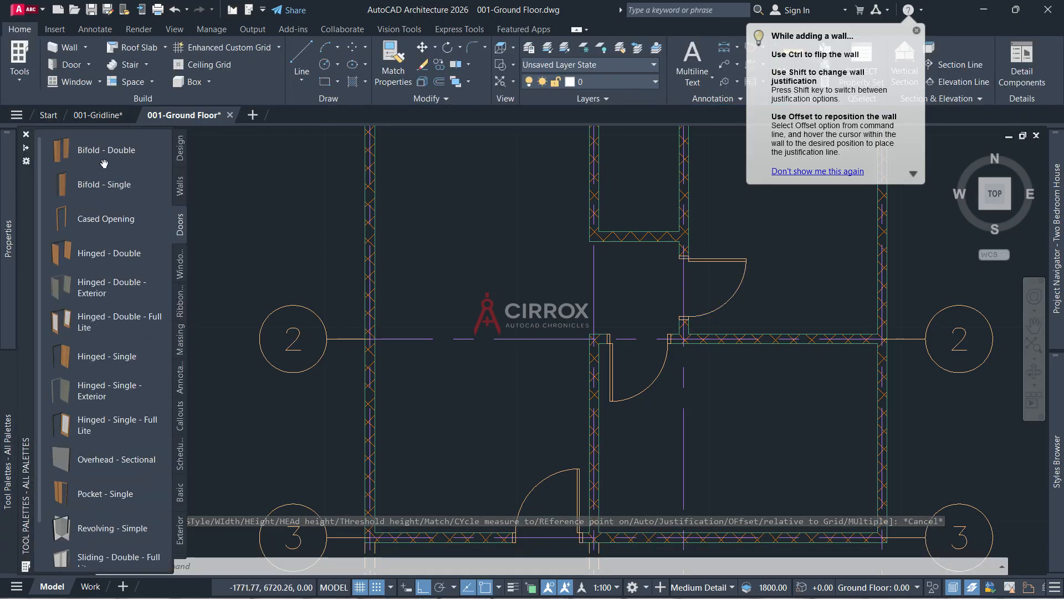
{"action": "left_click", "coordinate": [66, 184]}
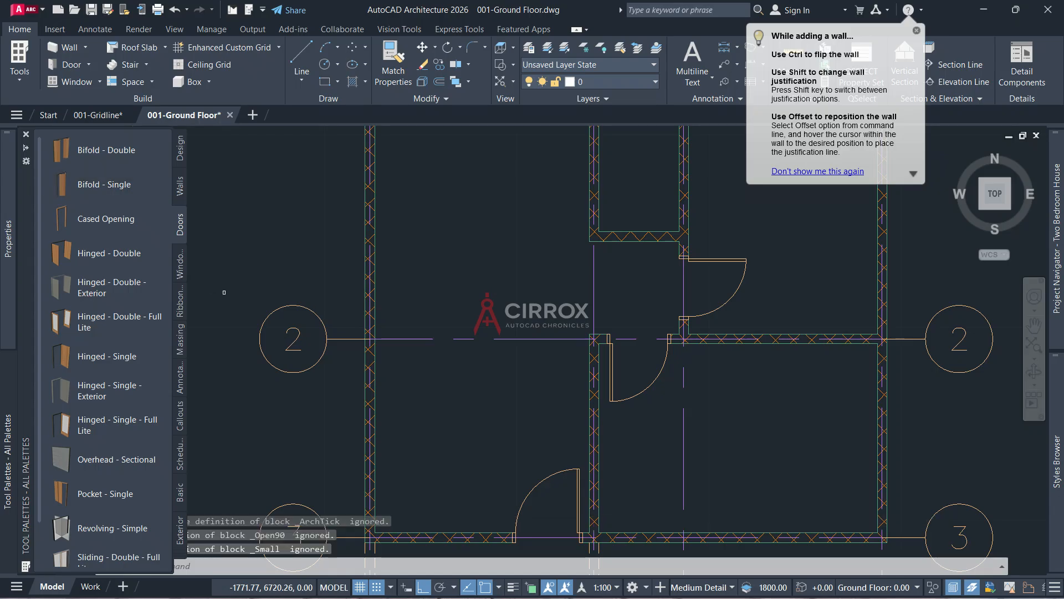
{"action": "mouse_move", "coordinate": [7, 244]}
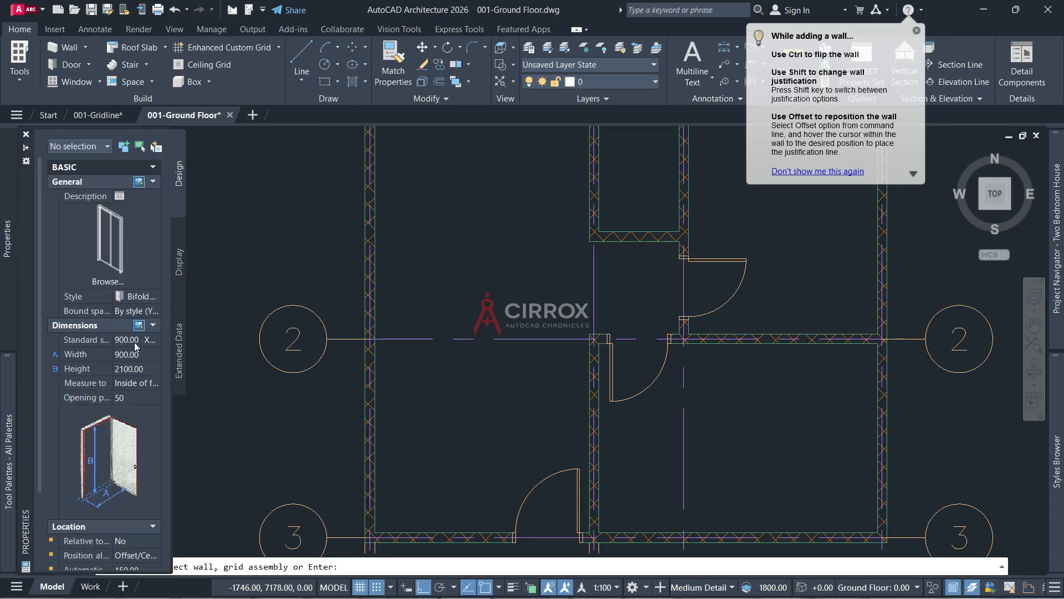
{"action": "left_click", "coordinate": [131, 354]}
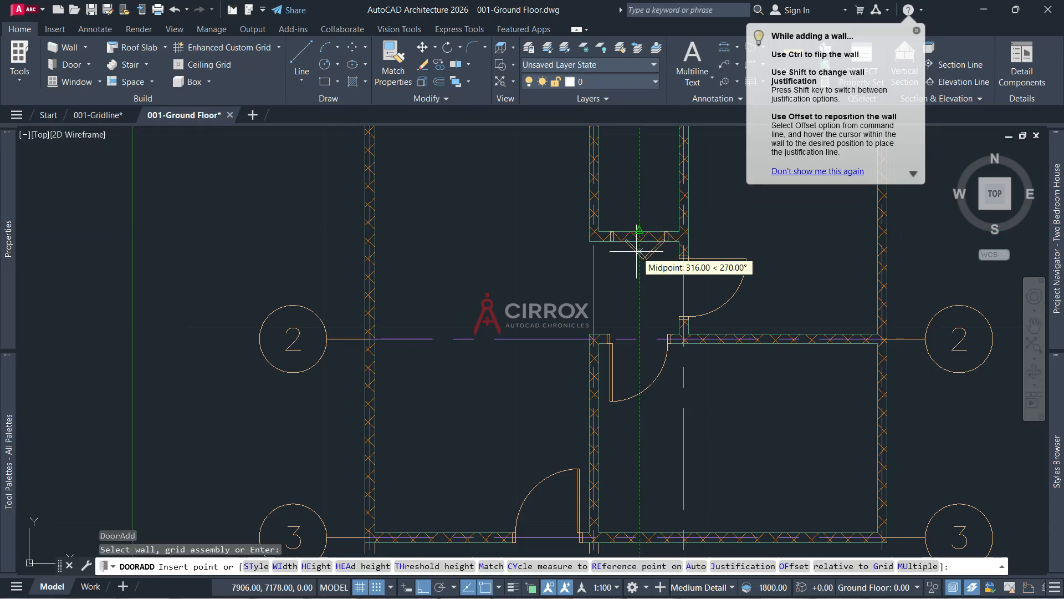
{"action": "left_click", "coordinate": [639, 236]}
{"action": "key", "text": "Escape"}
{"action": "key", "text": "Escape"}
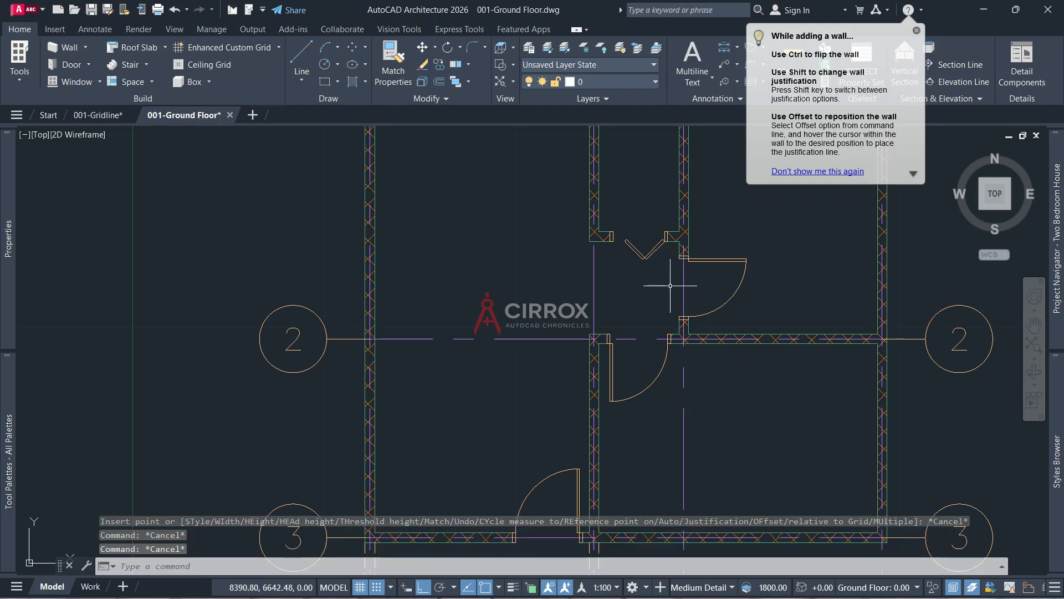
Apply the panelled Hinged - Single - E... style from the content library to the door in the grid line 3 wall
{"action": "scroll", "coordinate": [633, 382], "scroll_direction": "down", "scroll_amount": 4}
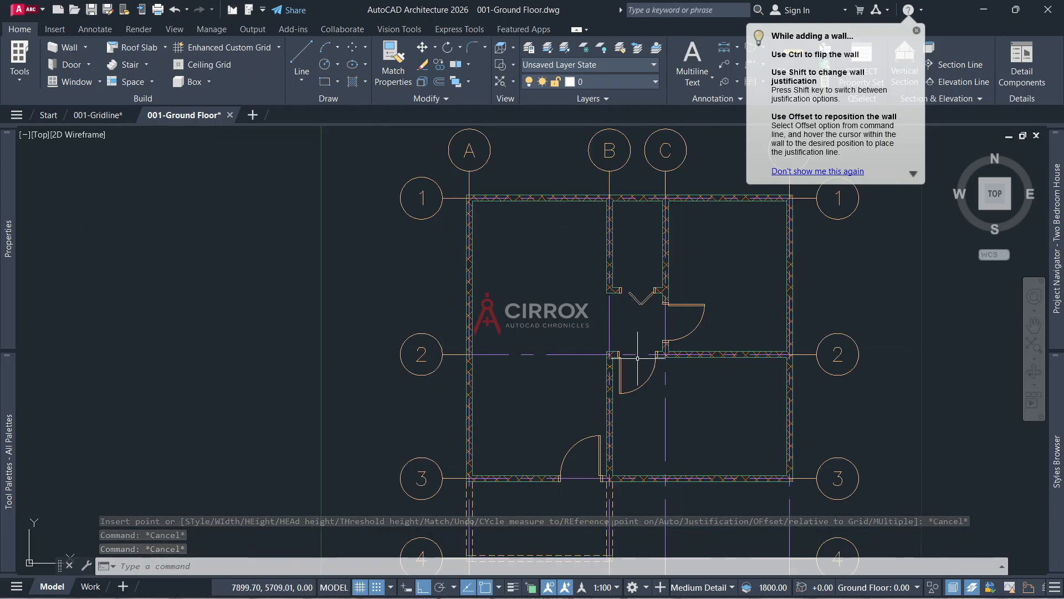
{"action": "scroll", "coordinate": [613, 341], "scroll_direction": "down", "scroll_amount": 2}
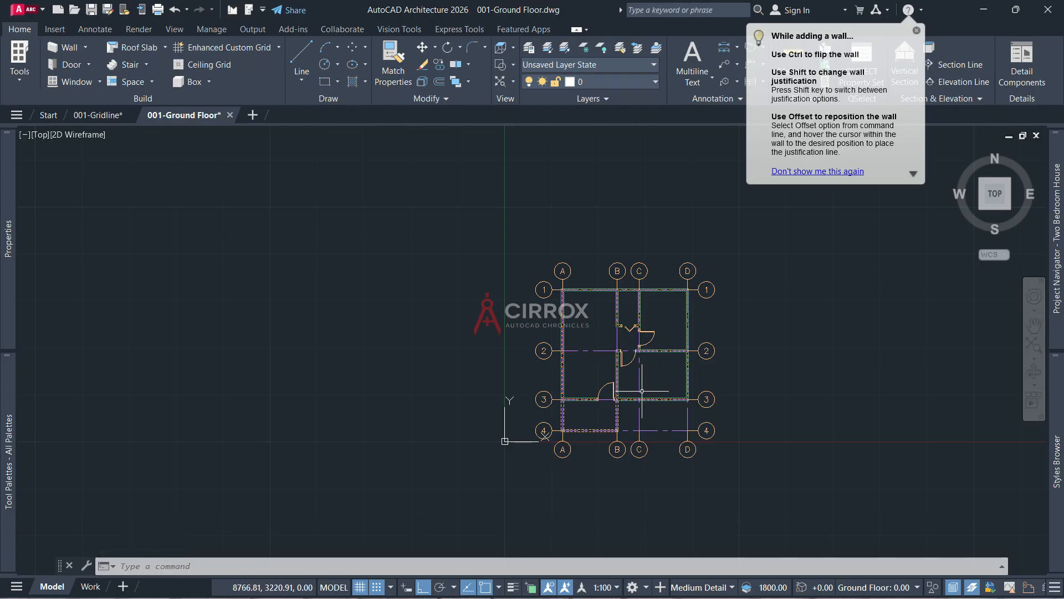
{"action": "scroll", "coordinate": [642, 391], "scroll_direction": "up", "scroll_amount": 2}
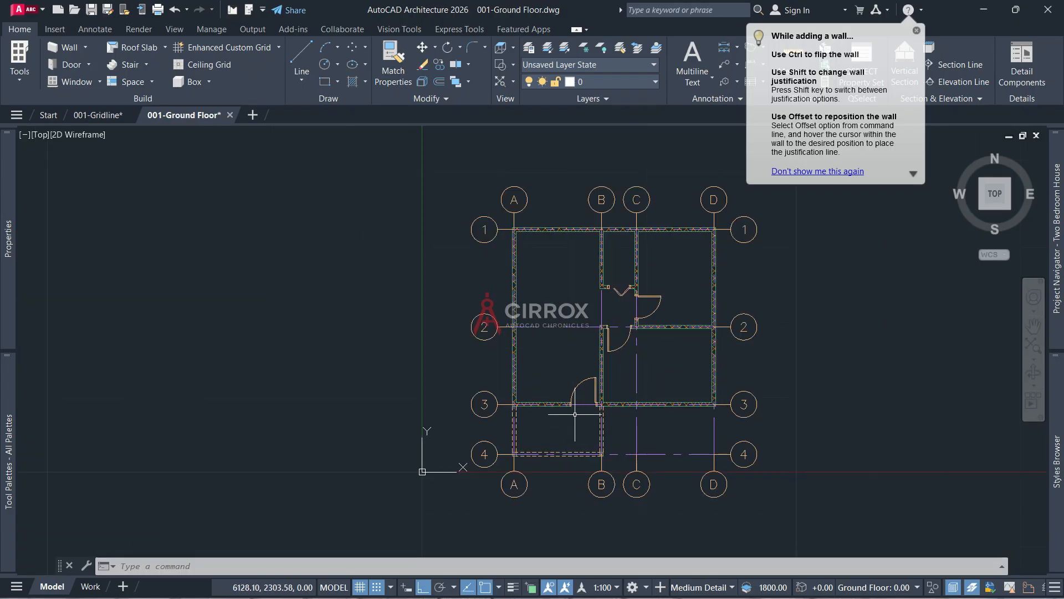
{"action": "left_click", "coordinate": [594, 388]}
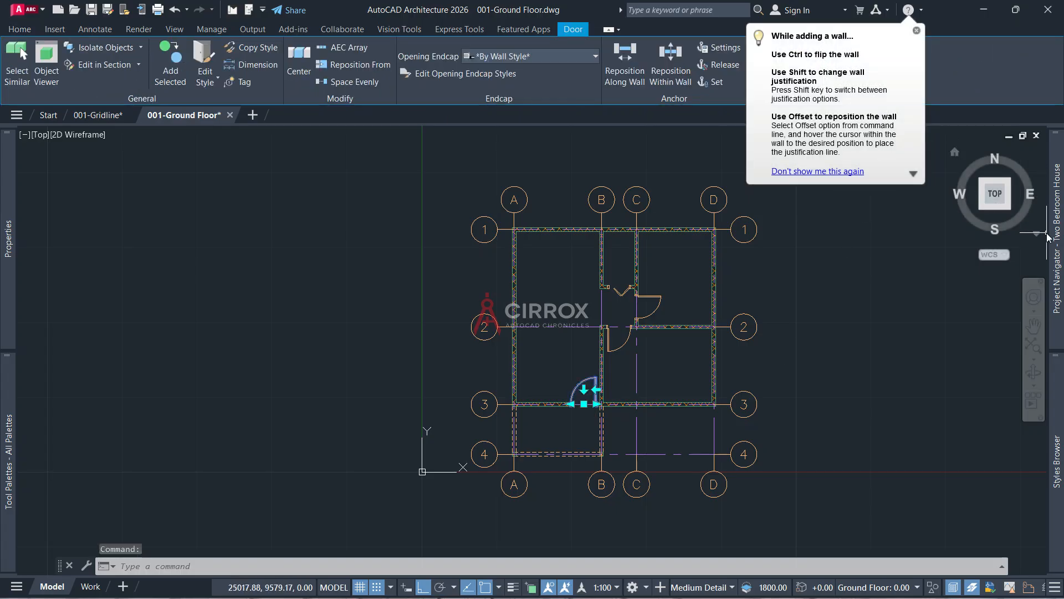
{"action": "mouse_move", "coordinate": [1062, 482]}
{"action": "scroll", "coordinate": [923, 357], "scroll_direction": "down", "scroll_amount": 10}
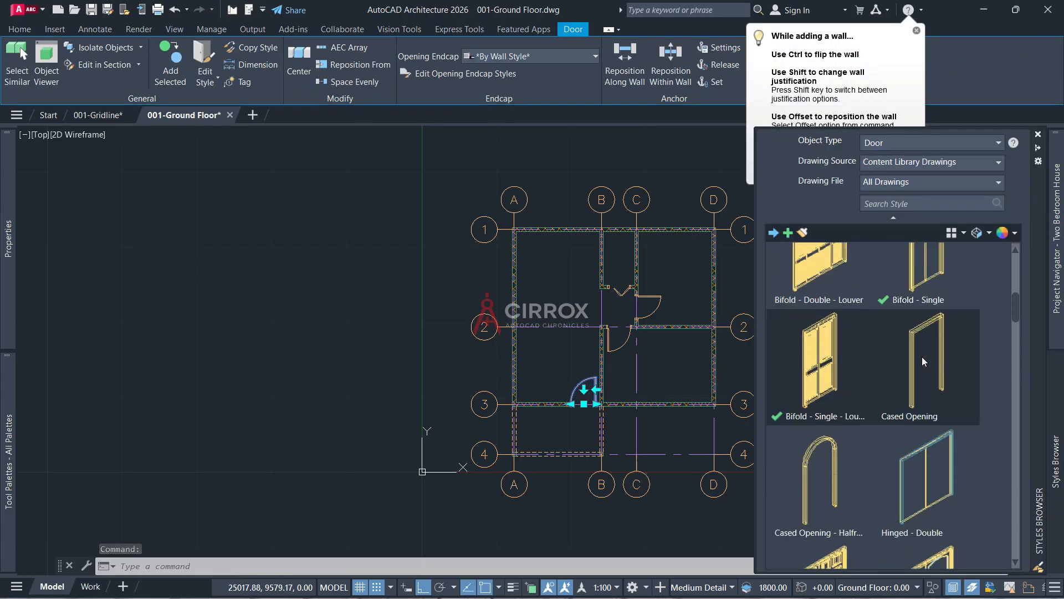
{"action": "left_click_drag", "start_coordinate": [1017, 336], "coordinate": [1022, 450]}
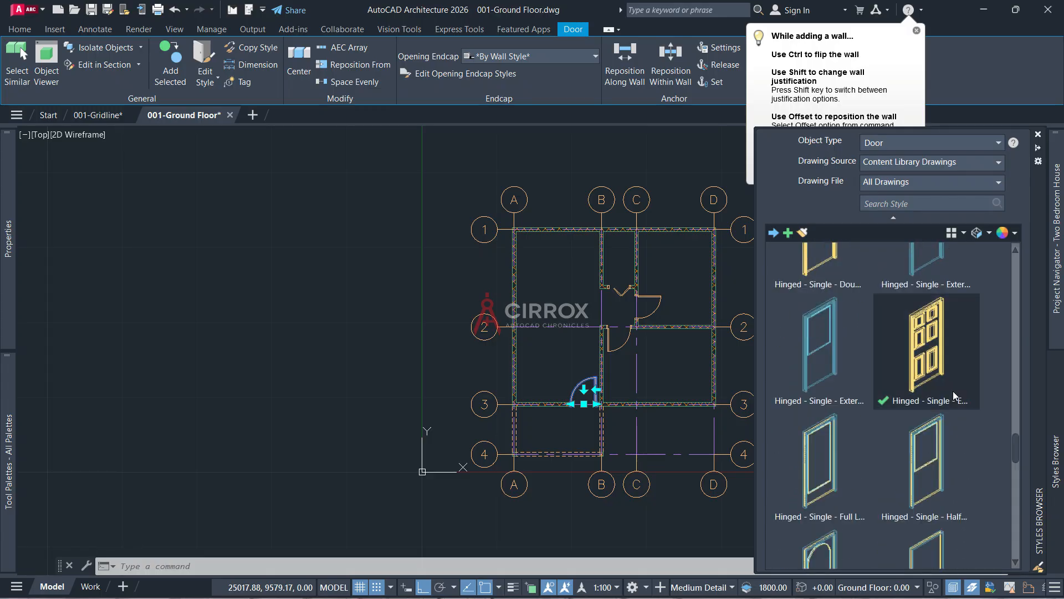
{"action": "right_click", "coordinate": [905, 342]}
{"action": "left_click", "coordinate": [930, 384]}
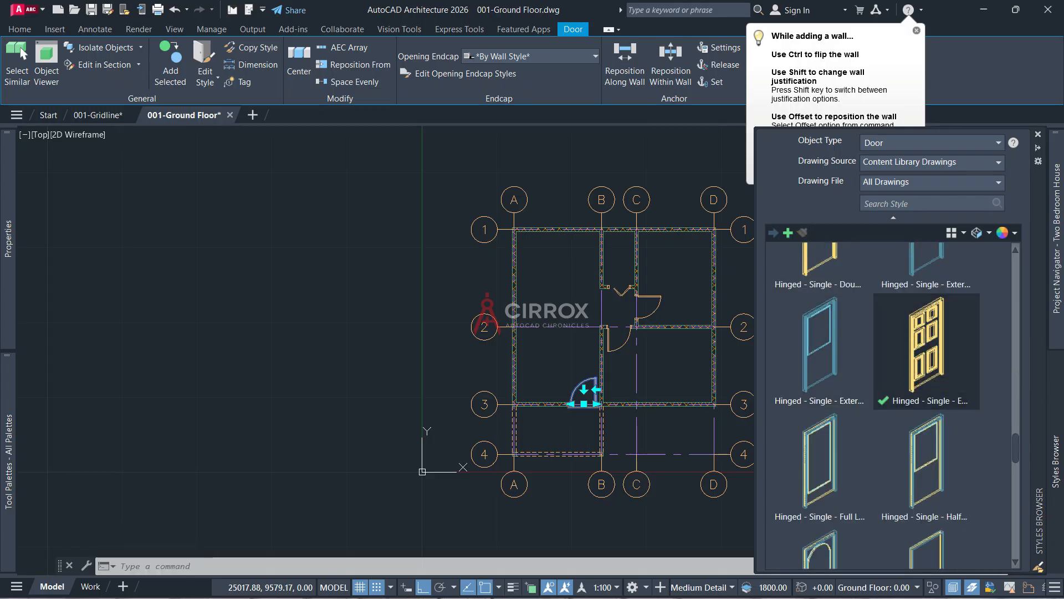
{"action": "key", "text": "Escape"}
{"action": "scroll", "coordinate": [580, 427], "scroll_direction": "down", "scroll_amount": 2}
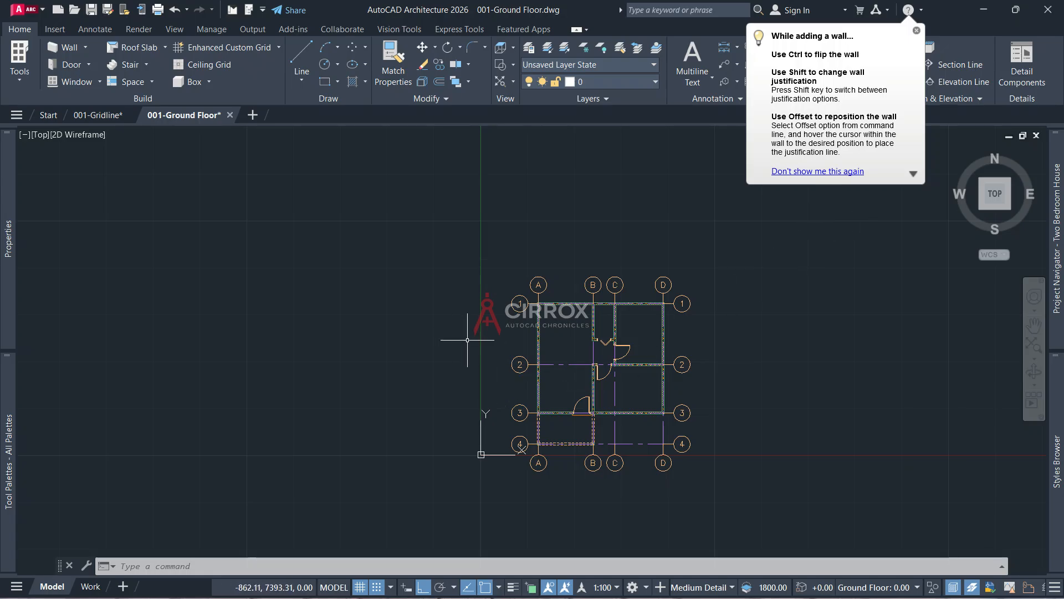
Start adding a Glider window with the standard size of 1500 wide by 1500 high
{"action": "mouse_move", "coordinate": [7, 443]}
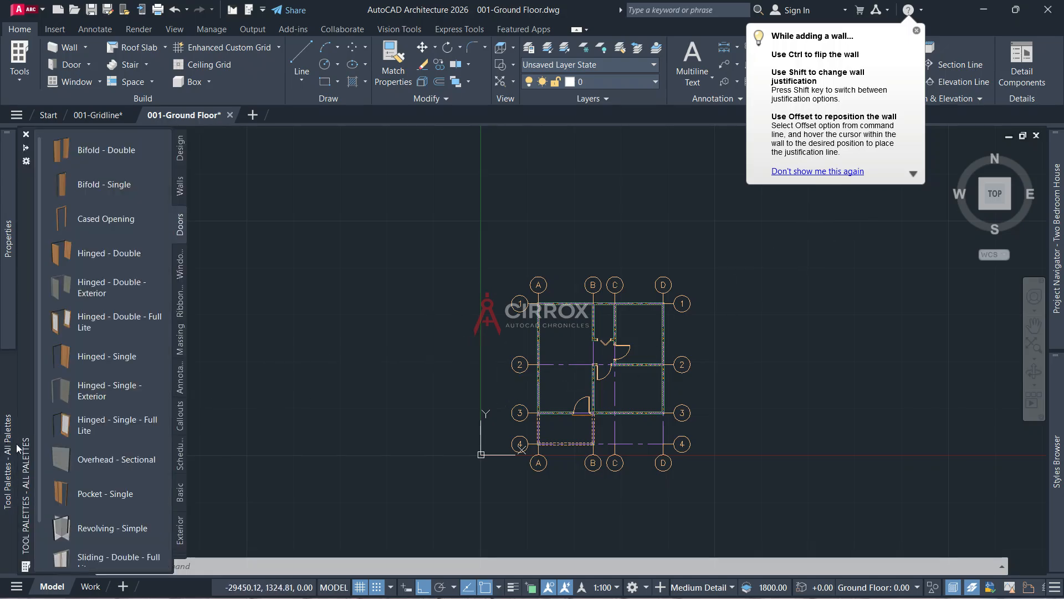
{"action": "left_click", "coordinate": [179, 264]}
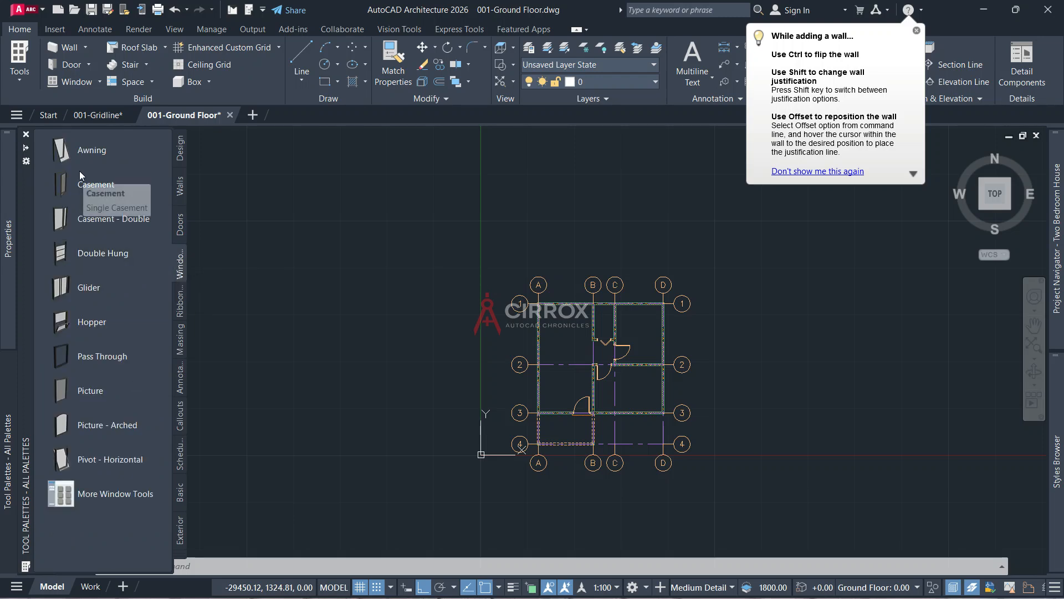
{"action": "left_click", "coordinate": [61, 299]}
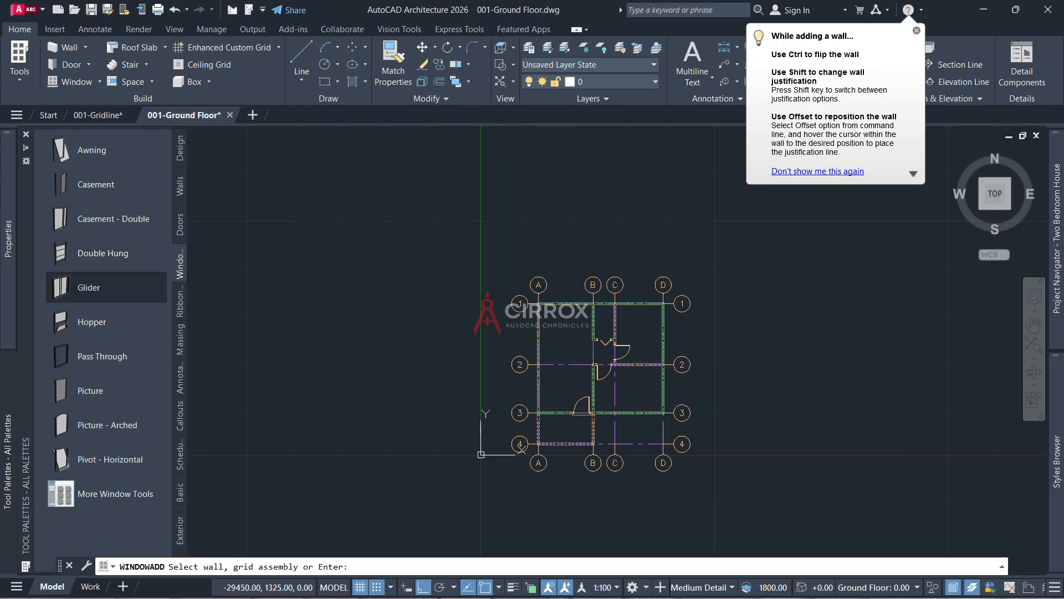
{"action": "mouse_move", "coordinate": [5, 274]}
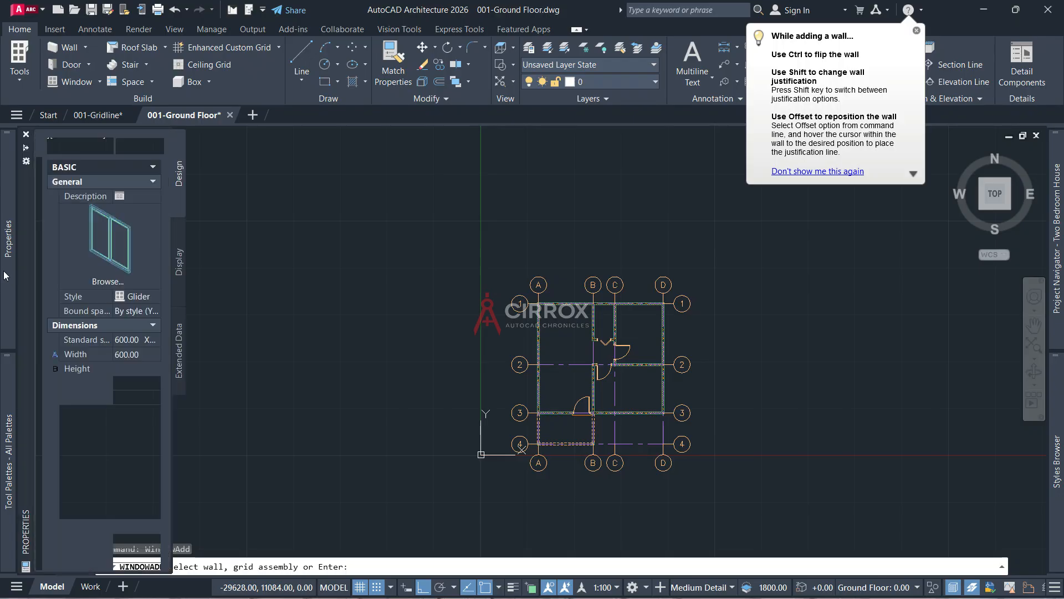
{"action": "left_click", "coordinate": [148, 344]}
{"action": "scroll", "coordinate": [133, 402], "scroll_direction": "down", "scroll_amount": 2}
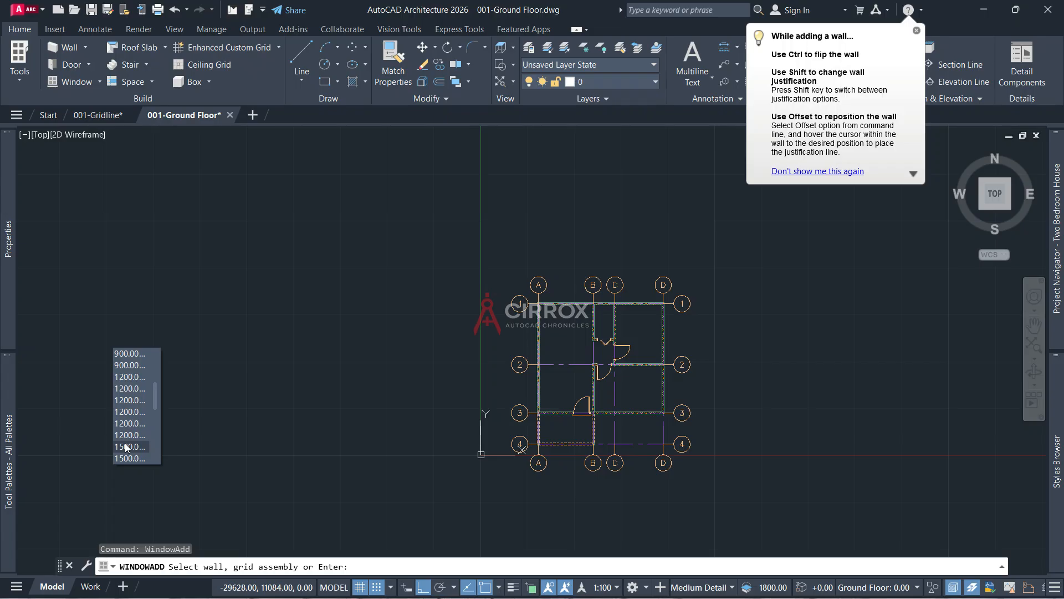
{"action": "scroll", "coordinate": [126, 446], "scroll_direction": "down", "scroll_amount": 1}
{"action": "left_click", "coordinate": [125, 446]}
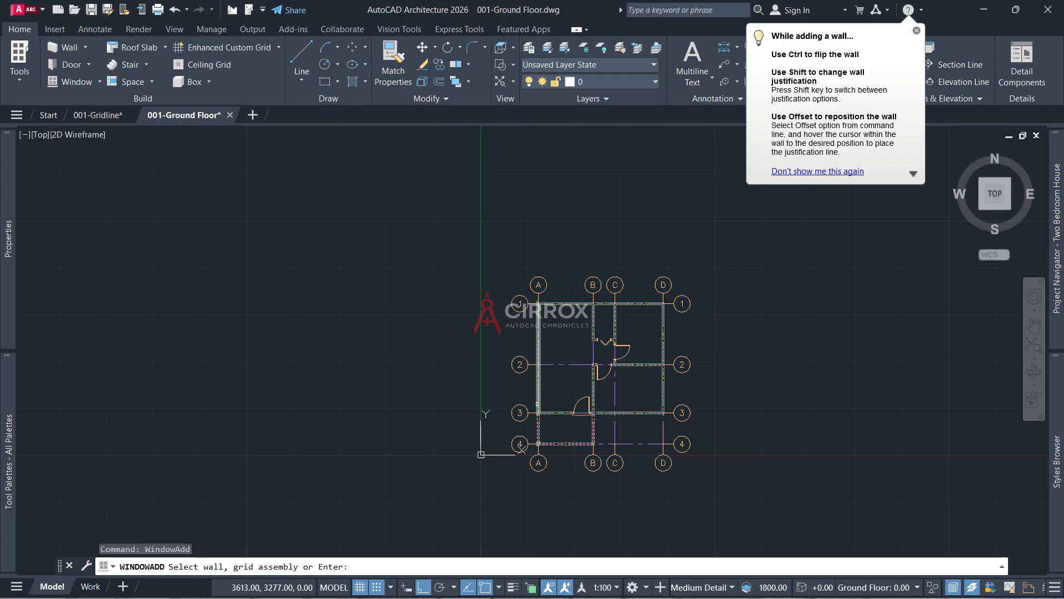
Set the position along the wall to Offset/Center and insert the Glider window in the grid line 3 wall between grid line A and the door
{"action": "scroll", "coordinate": [540, 401], "scroll_direction": "up", "scroll_amount": 8}
{"action": "scroll", "coordinate": [550, 406], "scroll_direction": "down", "scroll_amount": 5}
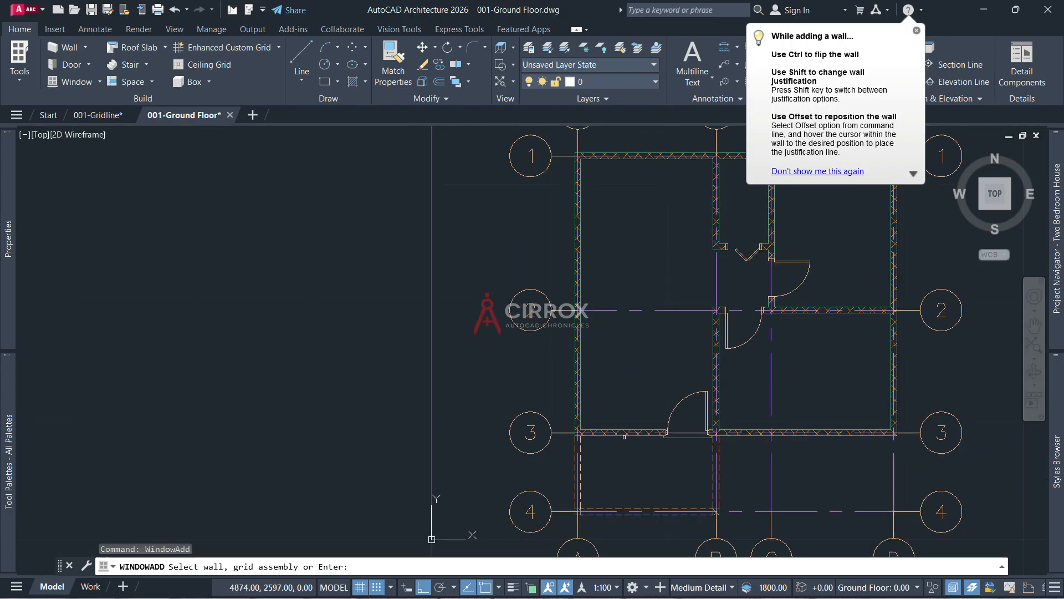
{"action": "left_click", "coordinate": [624, 433]}
{"action": "mouse_move", "coordinate": [7, 238]}
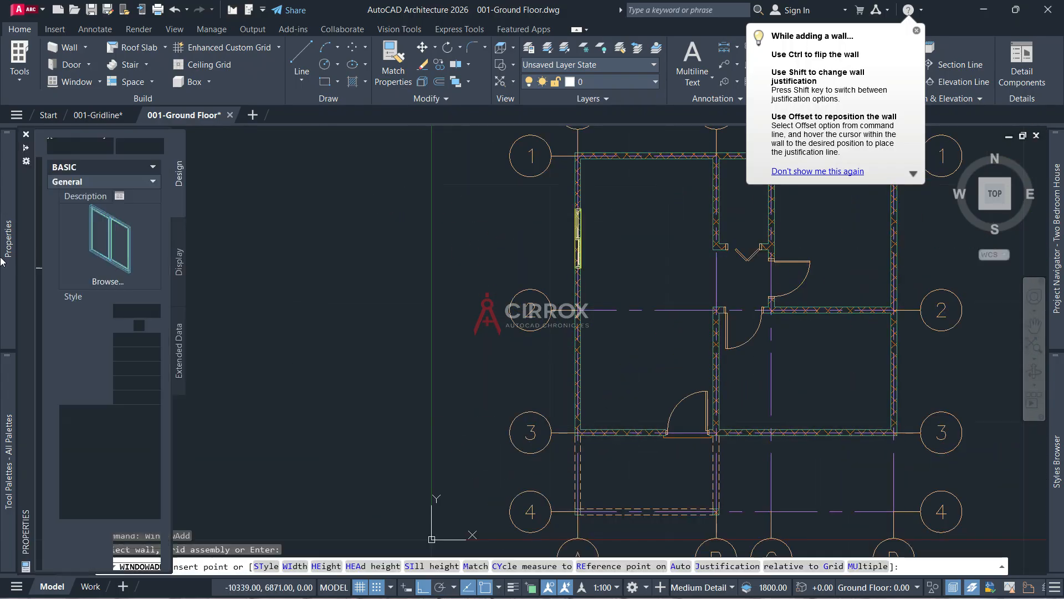
{"action": "scroll", "coordinate": [87, 393], "scroll_direction": "down", "scroll_amount": 3}
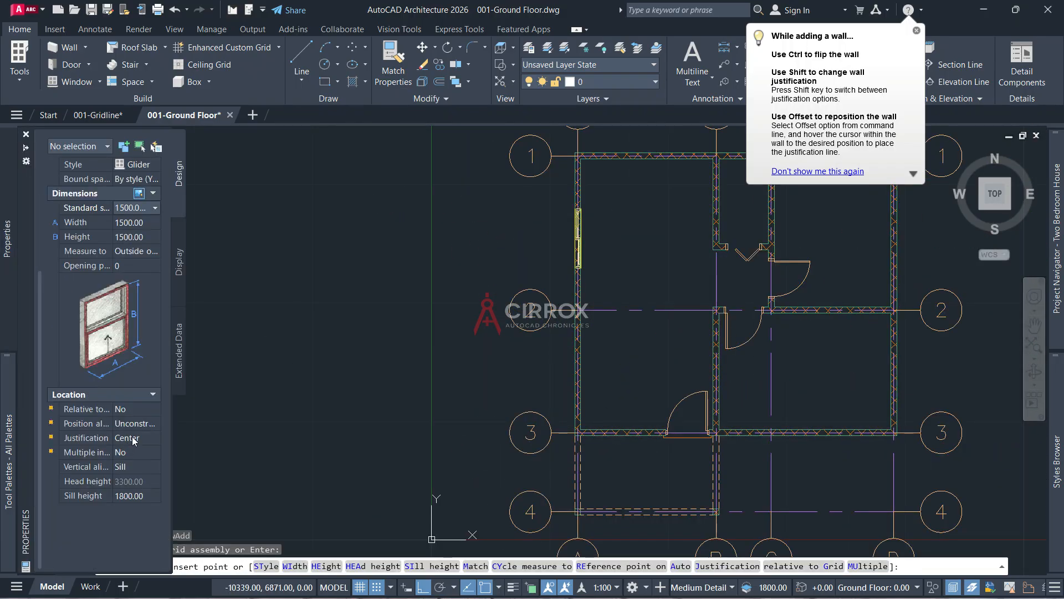
{"action": "left_click", "coordinate": [145, 424]}
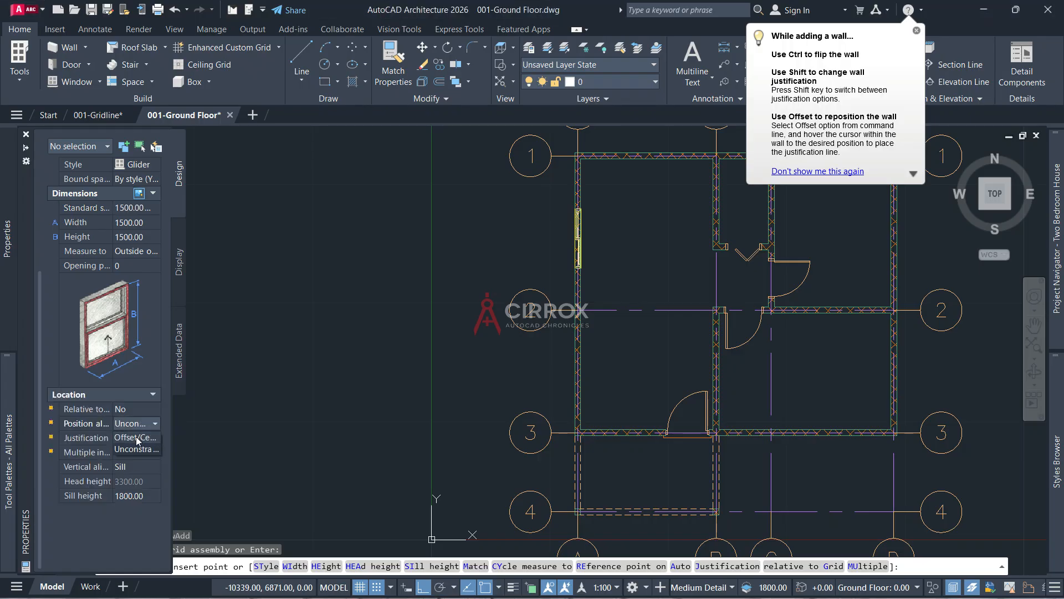
{"action": "left_click", "coordinate": [135, 438]}
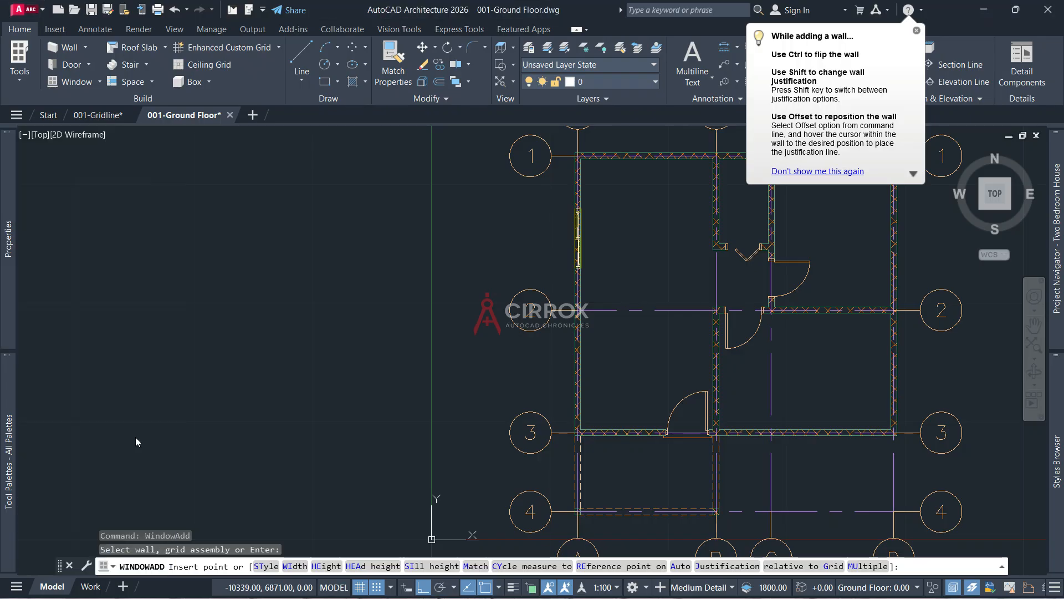
{"action": "mouse_move", "coordinate": [9, 218]}
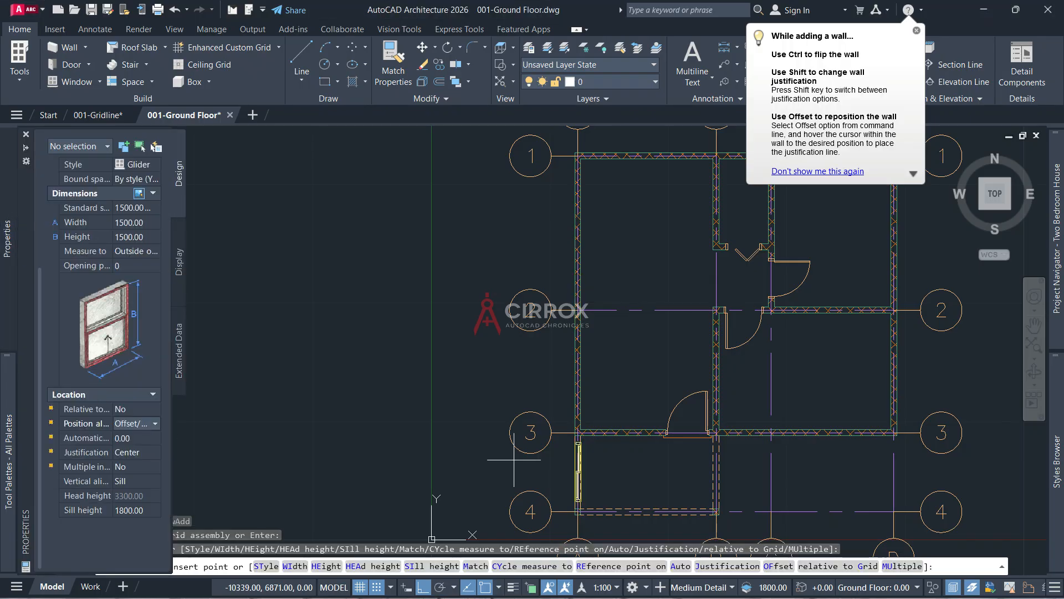
{"action": "scroll", "coordinate": [624, 413], "scroll_direction": "up", "scroll_amount": 4}
{"action": "left_click", "coordinate": [625, 413]}
Insert four more Glider windows: two in the grid line 1 wall between A–B and C–D, two in the grid line D wall between 1–2 and 2–3
{"action": "scroll", "coordinate": [624, 414], "scroll_direction": "down", "scroll_amount": 7}
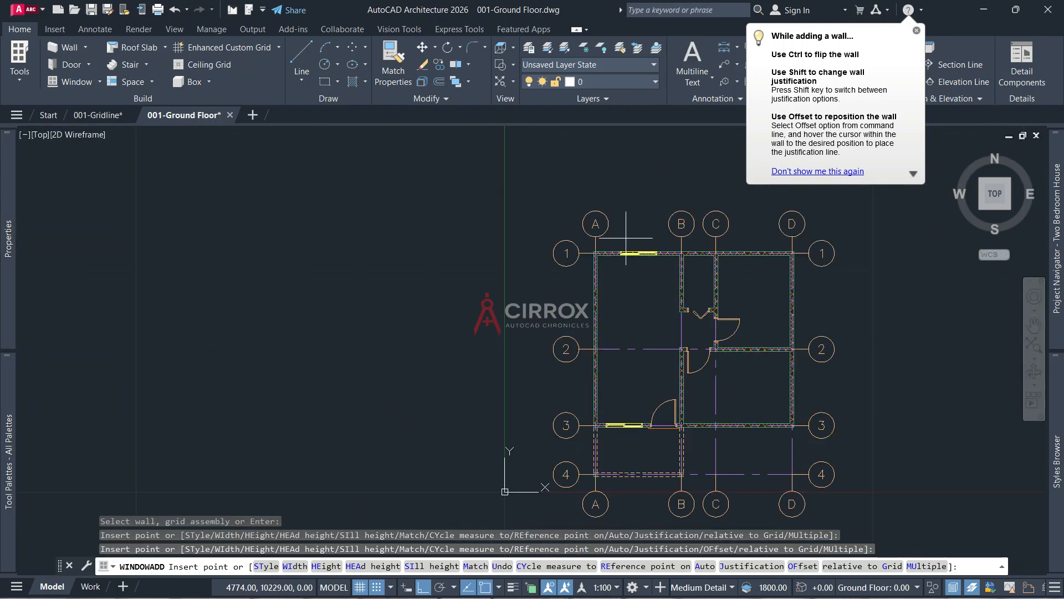
{"action": "left_click", "coordinate": [626, 238]}
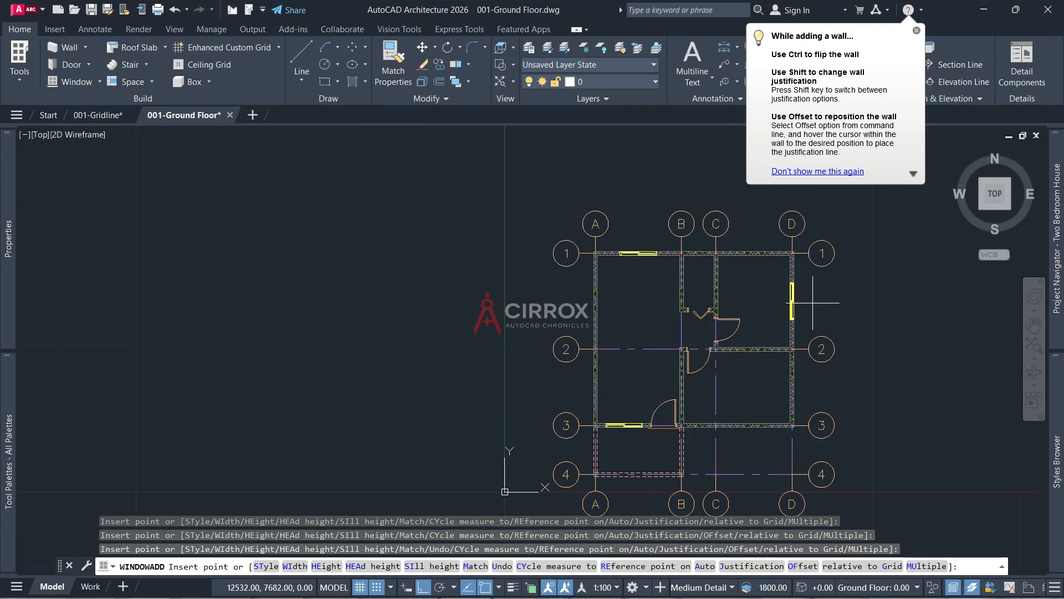
{"action": "left_click", "coordinate": [813, 303]}
{"action": "left_click", "coordinate": [754, 261]}
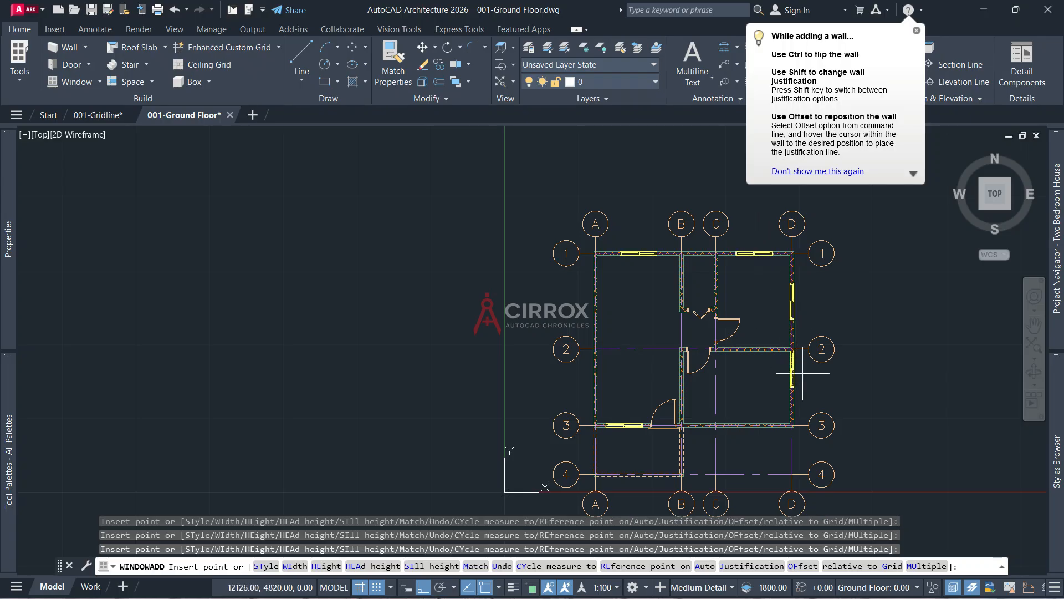
{"action": "left_click", "coordinate": [803, 390]}
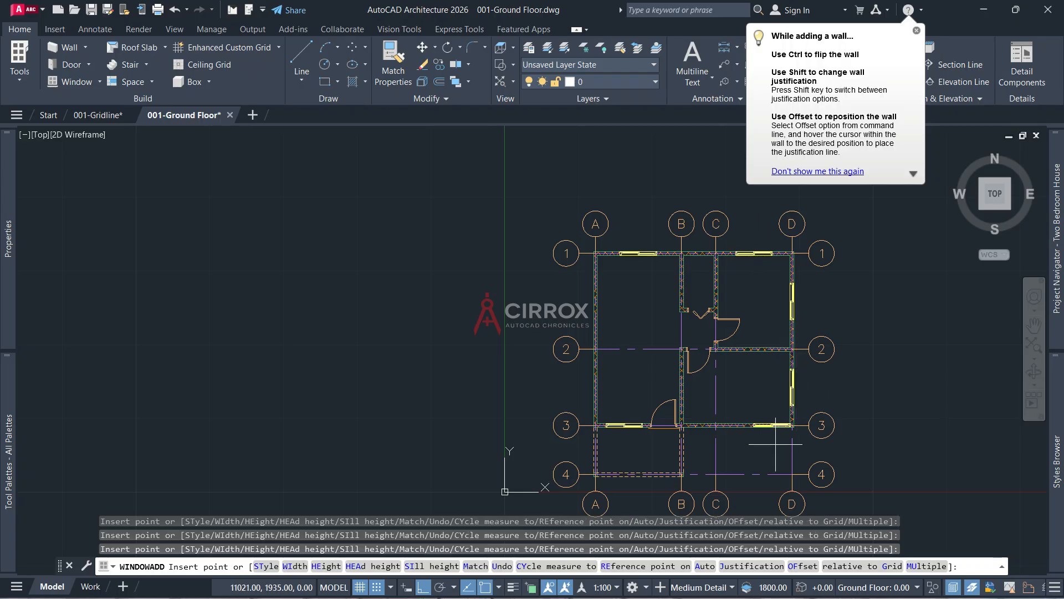
Insert Glider windows in the grid line 3 wall between grid lines C and D and in the grid line A wall near grid line 3
{"action": "scroll", "coordinate": [763, 447], "scroll_direction": "up", "scroll_amount": 4}
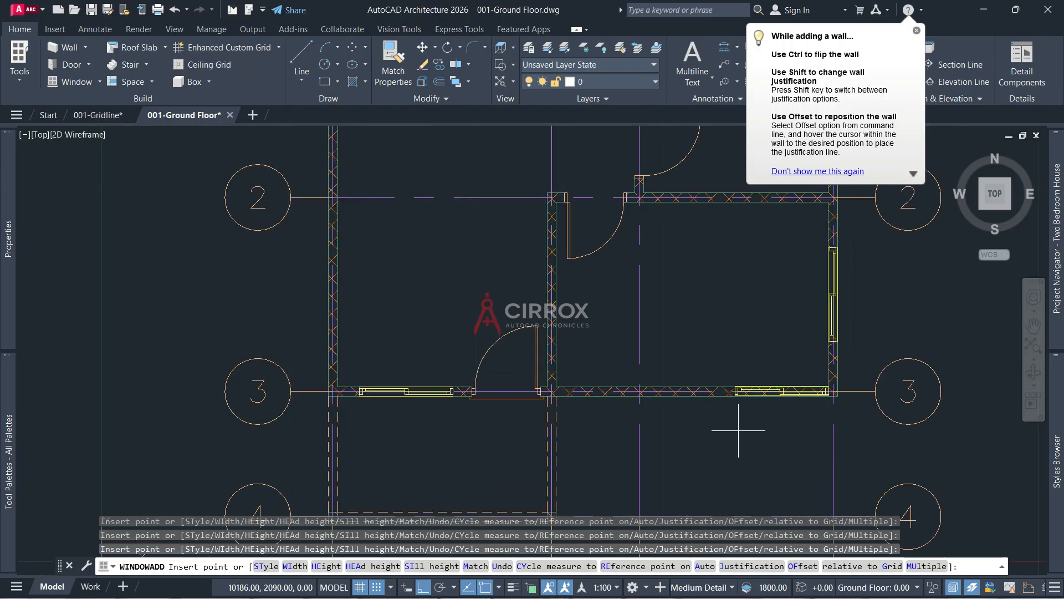
{"action": "left_click", "coordinate": [734, 422]}
{"action": "scroll", "coordinate": [749, 426], "scroll_direction": "down", "scroll_amount": 4}
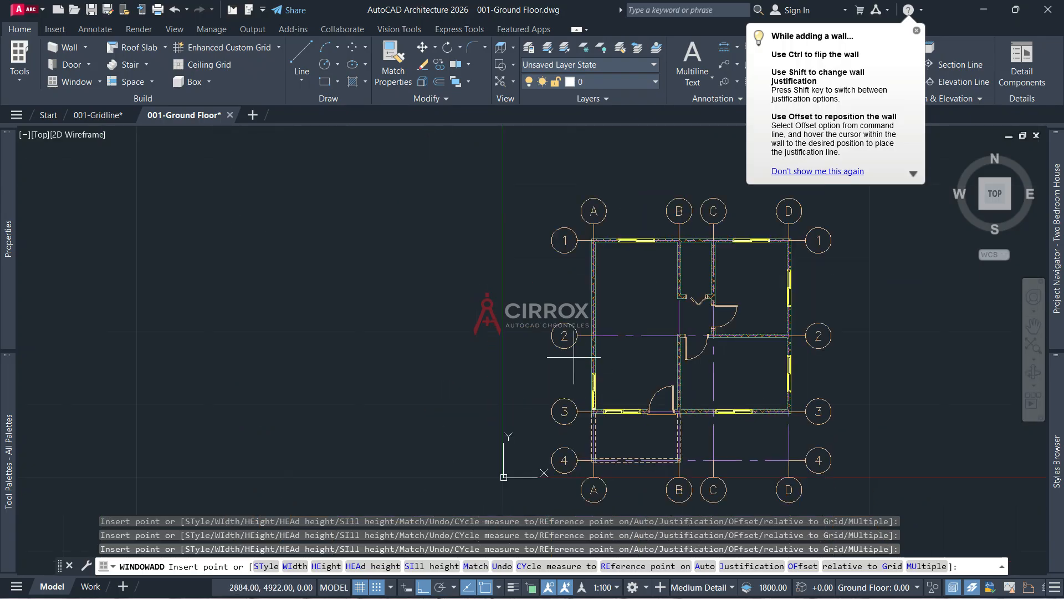
{"action": "key", "text": "Escape"}
{"action": "key", "text": "Escape"}
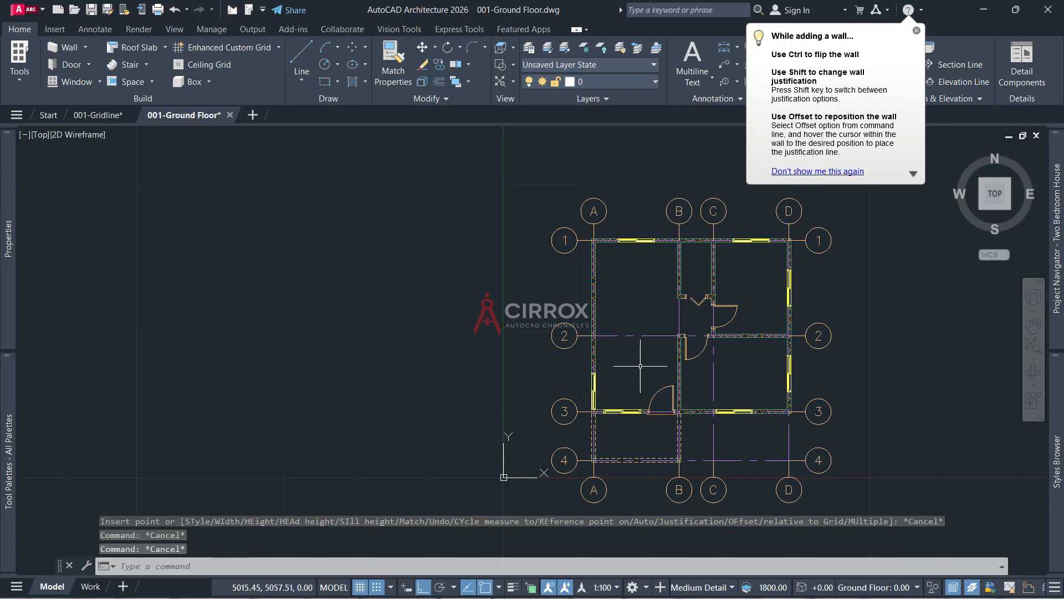
Center the window in the grid line 3 wall between grid line C and the inner wall corner at grid line D
{"action": "scroll", "coordinate": [736, 416], "scroll_direction": "up", "scroll_amount": 4}
{"action": "left_click", "coordinate": [733, 405]}
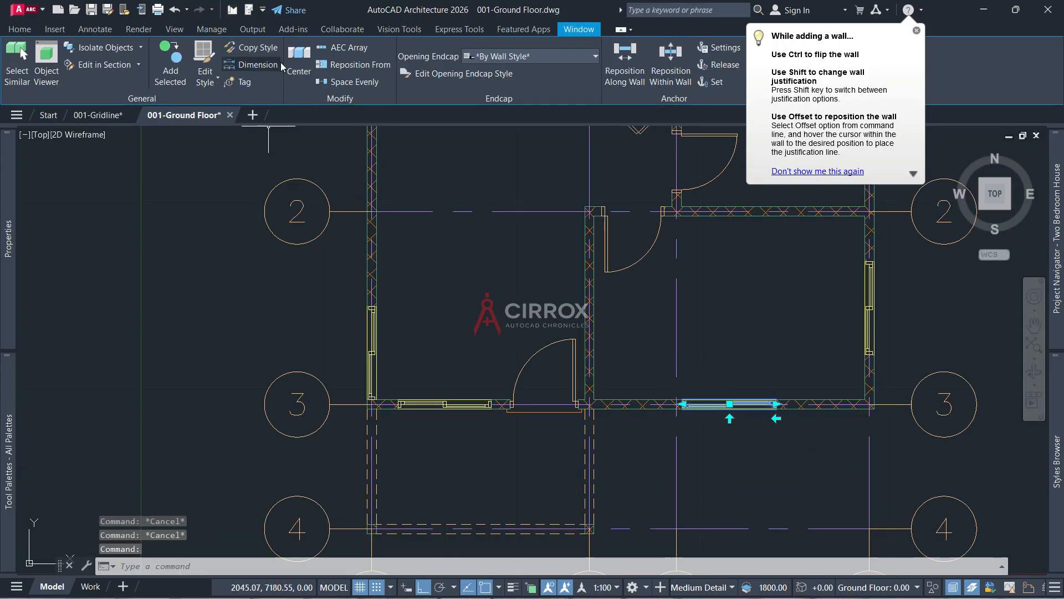
{"action": "left_click", "coordinate": [299, 61]}
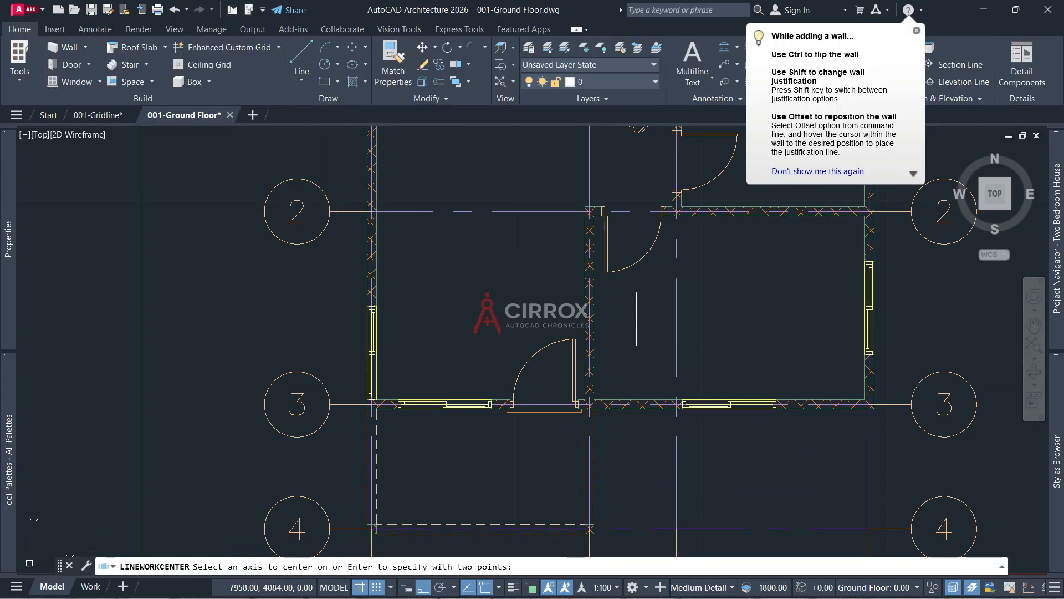
{"action": "key", "text": "Return"}
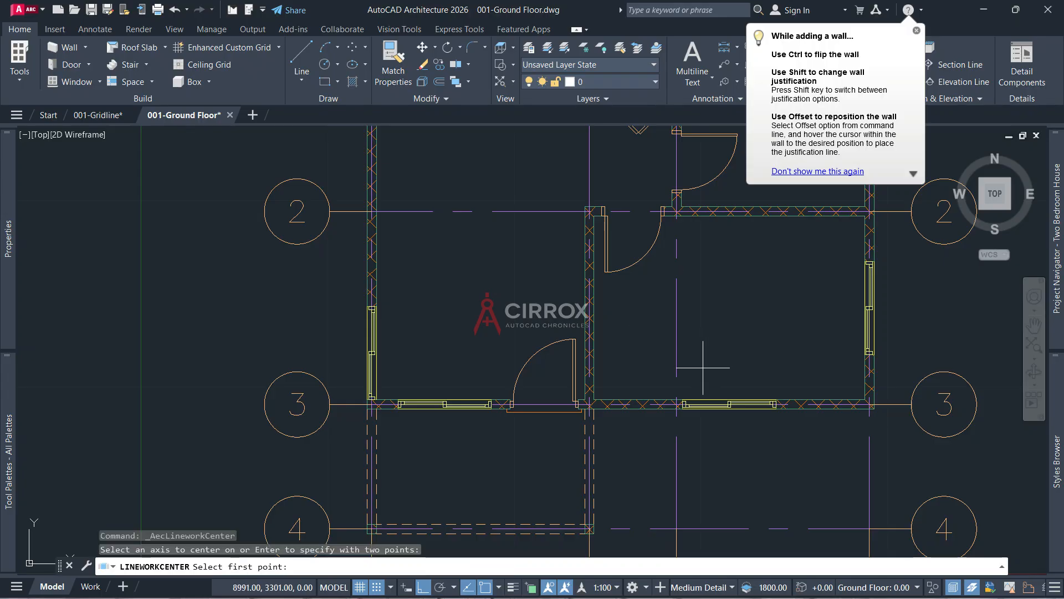
{"action": "left_click", "coordinate": [864, 399]}
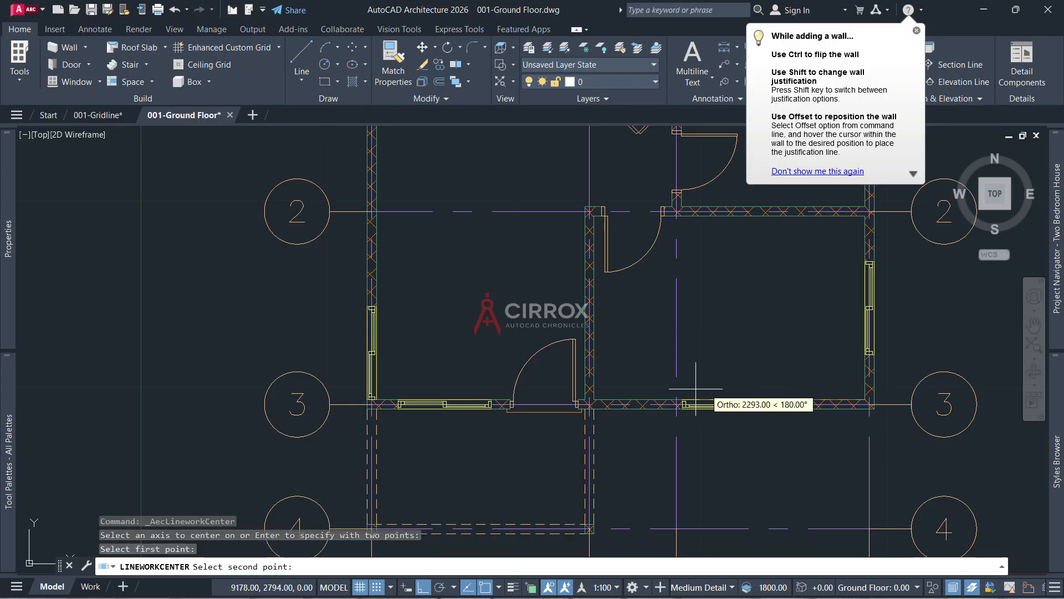
{"action": "left_click", "coordinate": [676, 400]}
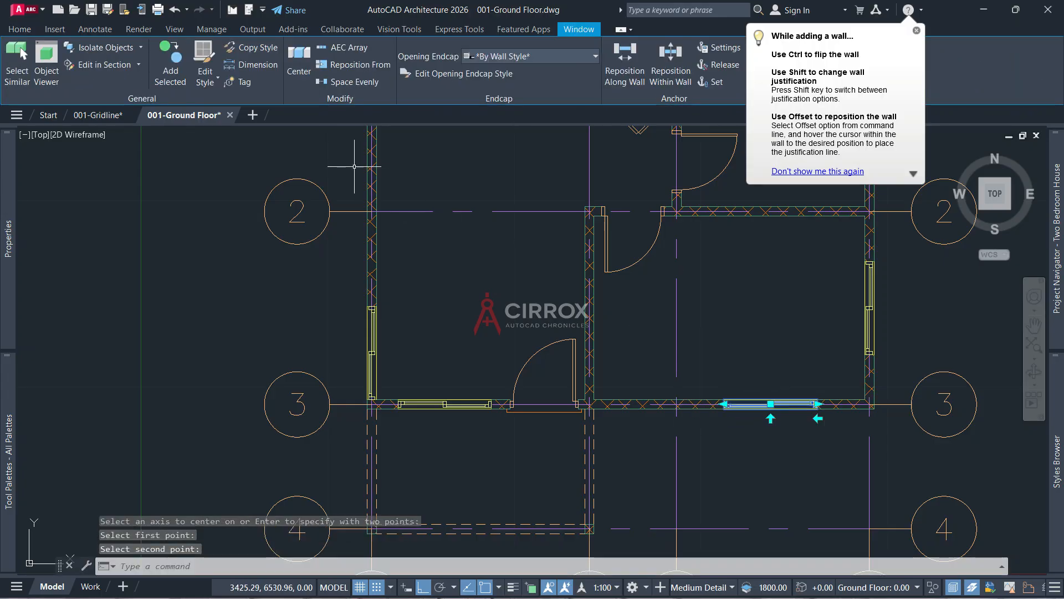
{"action": "key", "text": "Escape"}
Center the window in the grid line A wall between the inner wall corner at grid line 3 and grid line 2
{"action": "left_click", "coordinate": [374, 332]}
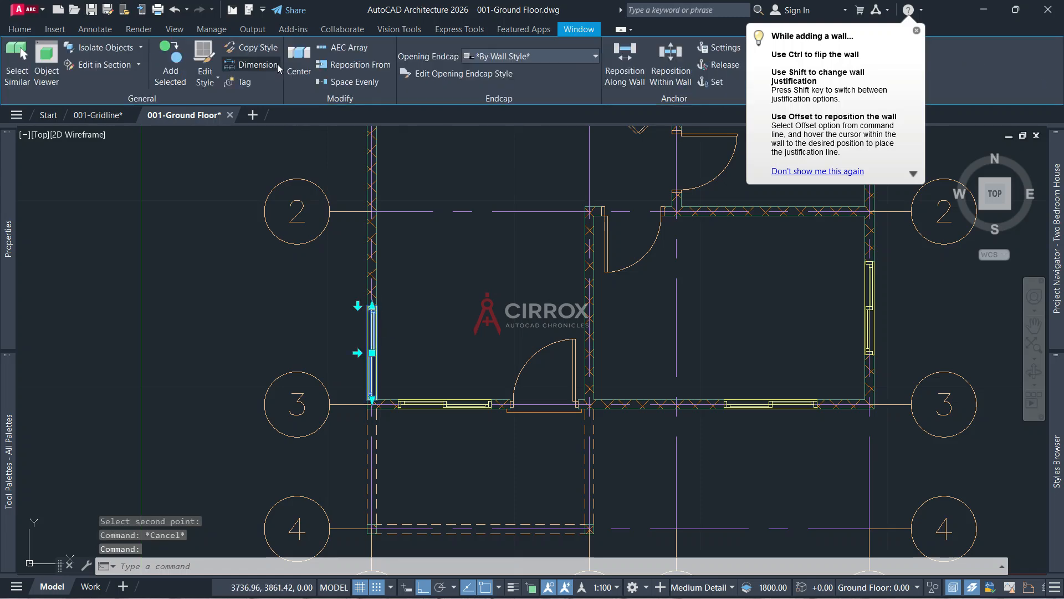
{"action": "left_click", "coordinate": [300, 67]}
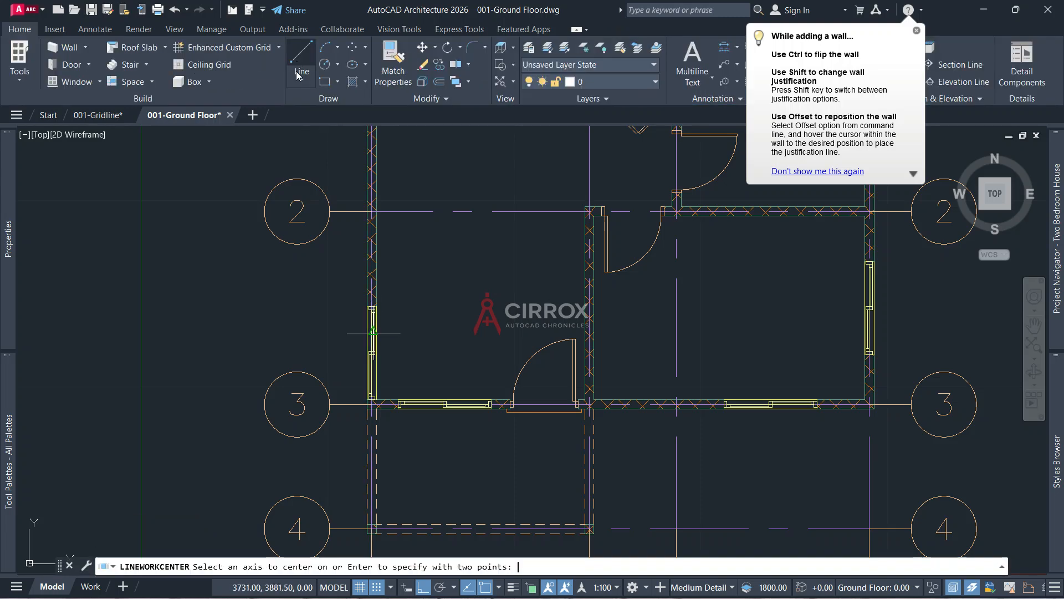
{"action": "key", "text": "Return"}
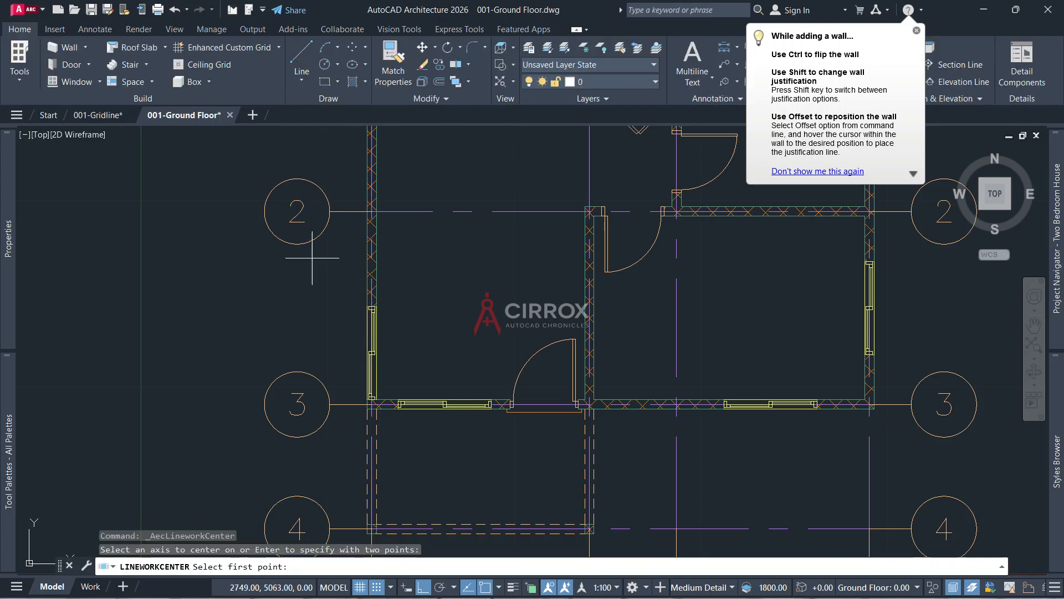
{"action": "left_click", "coordinate": [377, 399]}
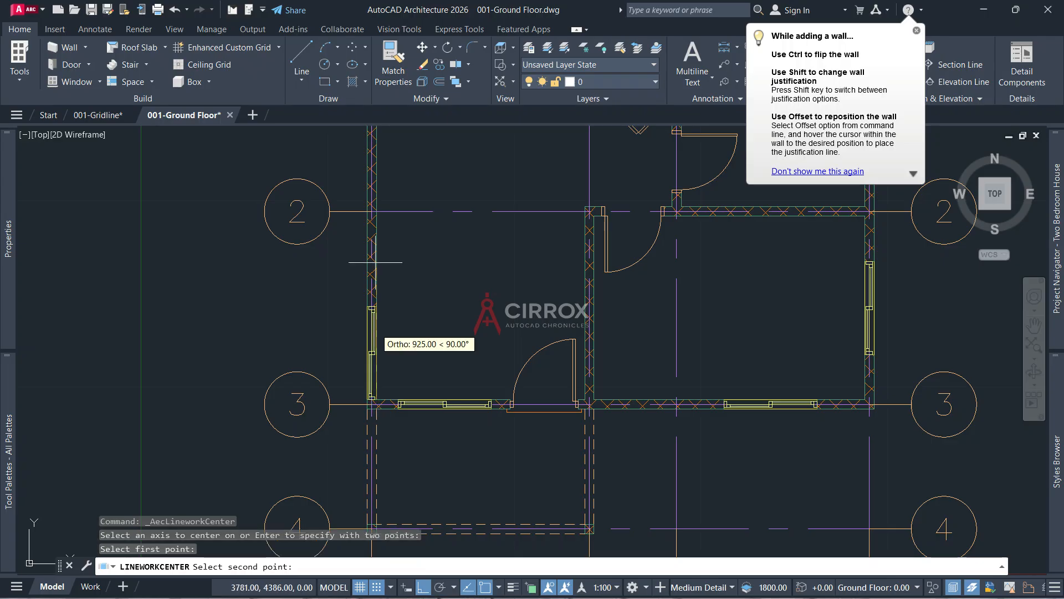
{"action": "left_click", "coordinate": [375, 211]}
{"action": "key", "text": "Escape"}
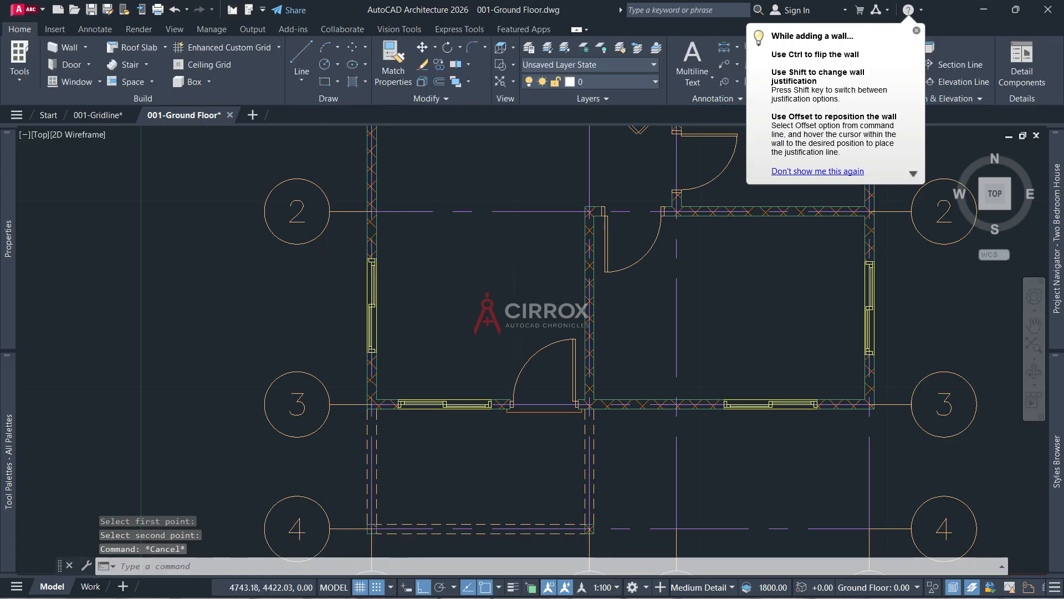
Insert a Standard window, 600 wide and 600 high, in the grid line 1 wall between grid lines B and C
{"action": "scroll", "coordinate": [438, 298], "scroll_direction": "down", "scroll_amount": 4}
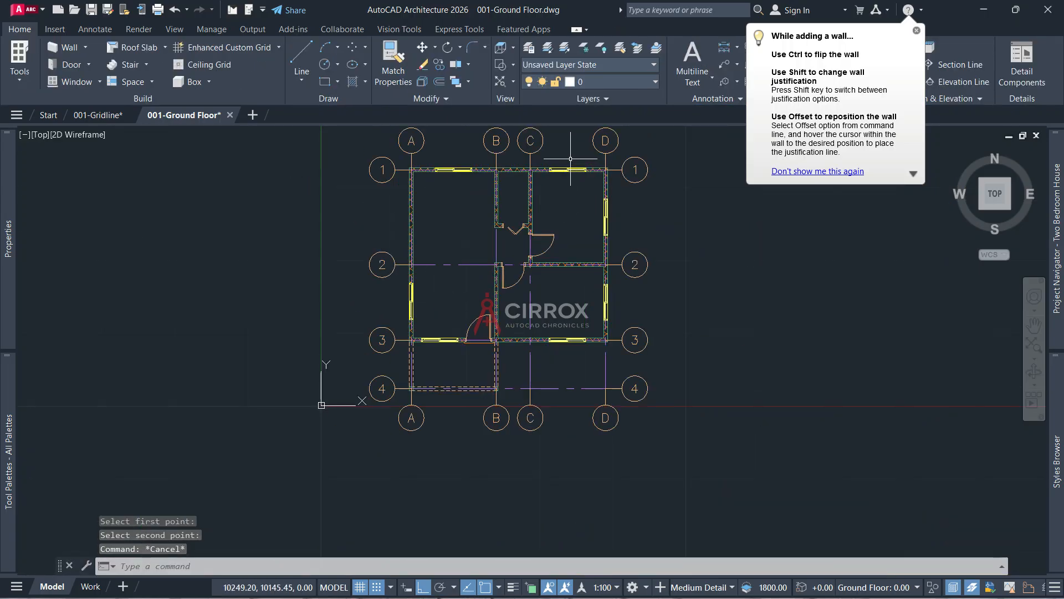
{"action": "scroll", "coordinate": [525, 166], "scroll_direction": "up", "scroll_amount": 2}
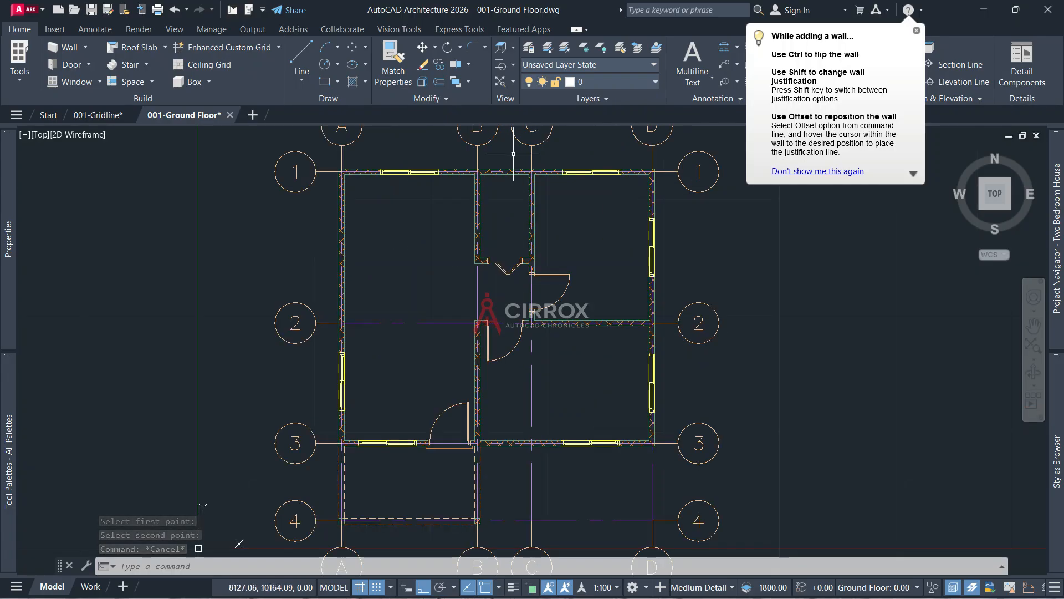
{"action": "scroll", "coordinate": [514, 154], "scroll_direction": "up", "scroll_amount": 2}
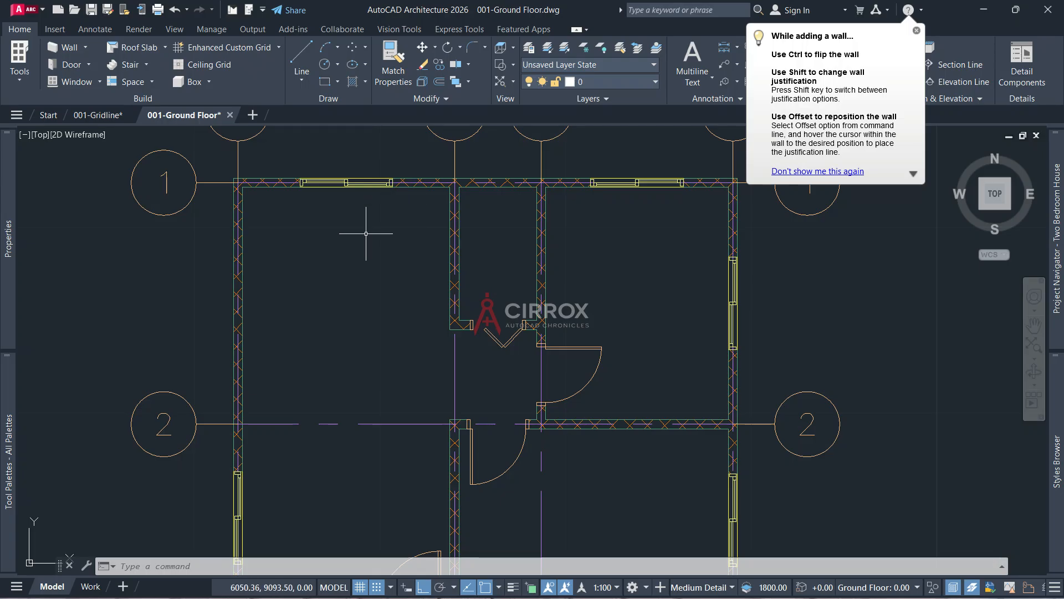
{"action": "mouse_move", "coordinate": [8, 405]}
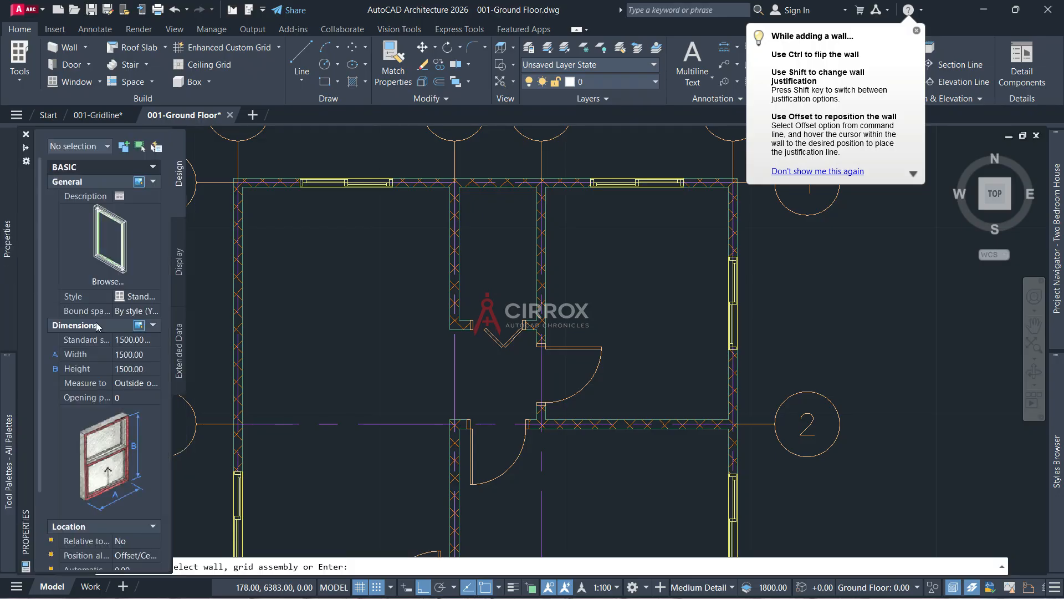
{"action": "left_click", "coordinate": [133, 339]}
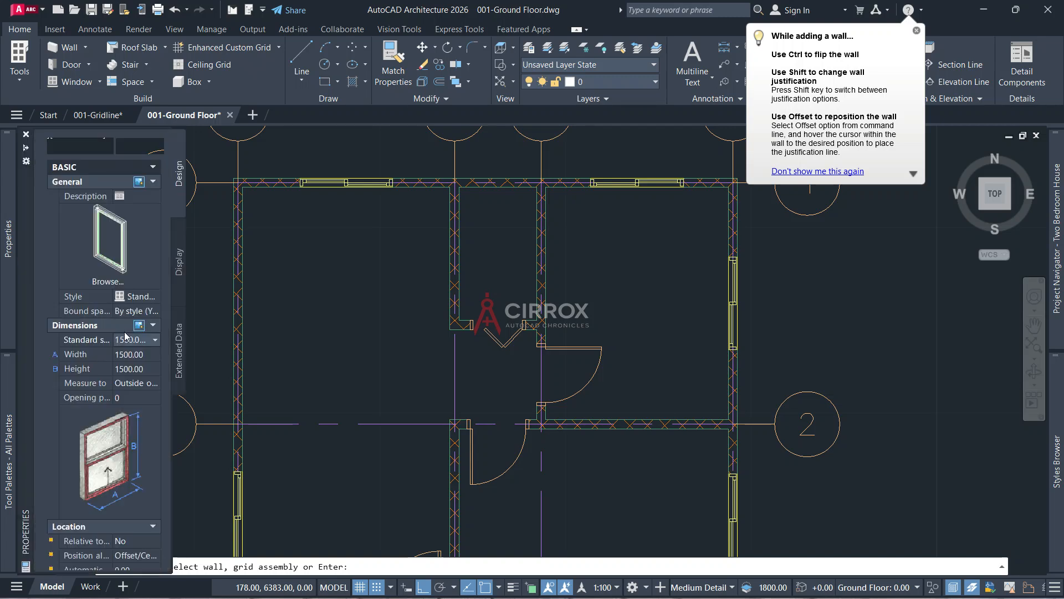
{"action": "left_click", "coordinate": [139, 356]}
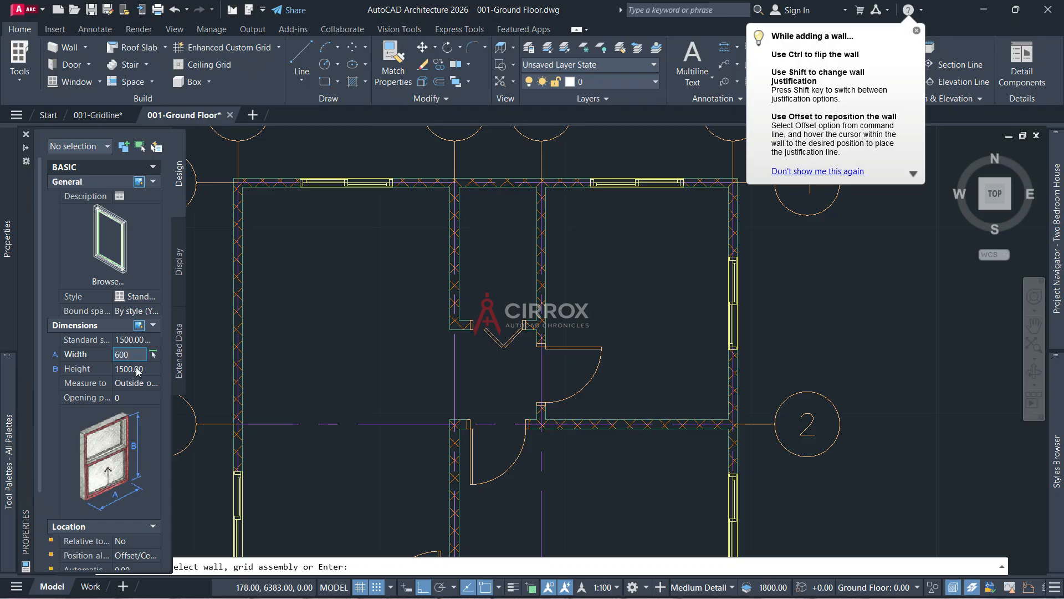
{"action": "left_click", "coordinate": [136, 368]}
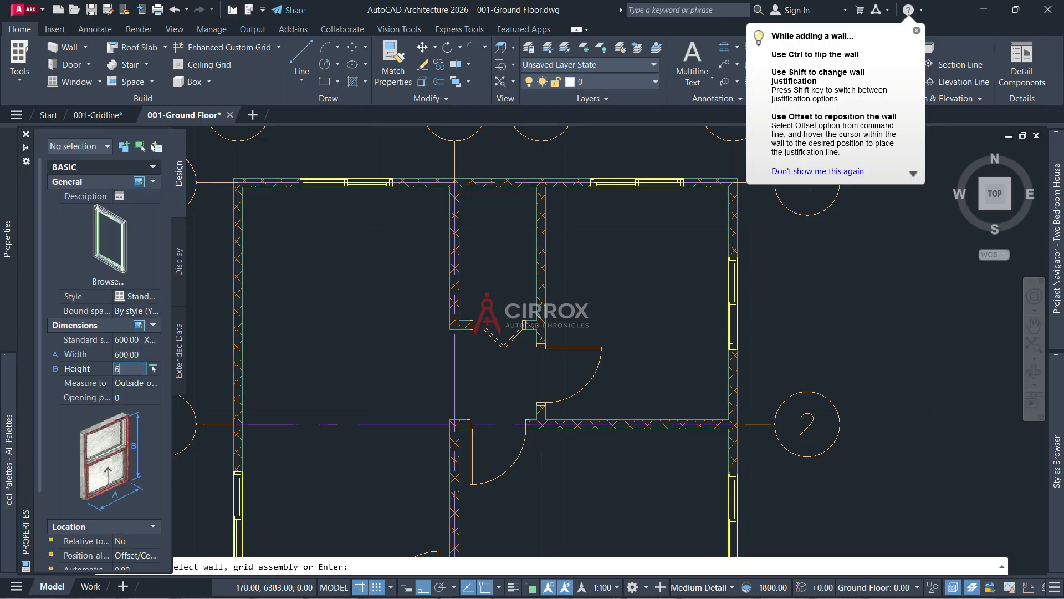
{"action": "left_click", "coordinate": [138, 382]}
{"action": "scroll", "coordinate": [139, 372], "scroll_direction": "down", "scroll_amount": 3}
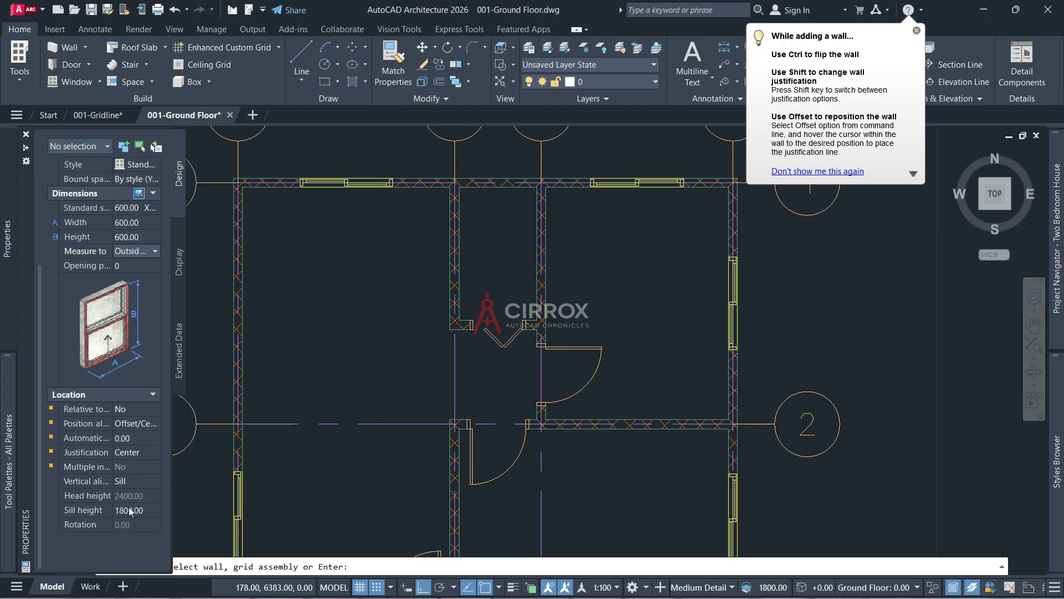
{"action": "left_click", "coordinate": [501, 190]}
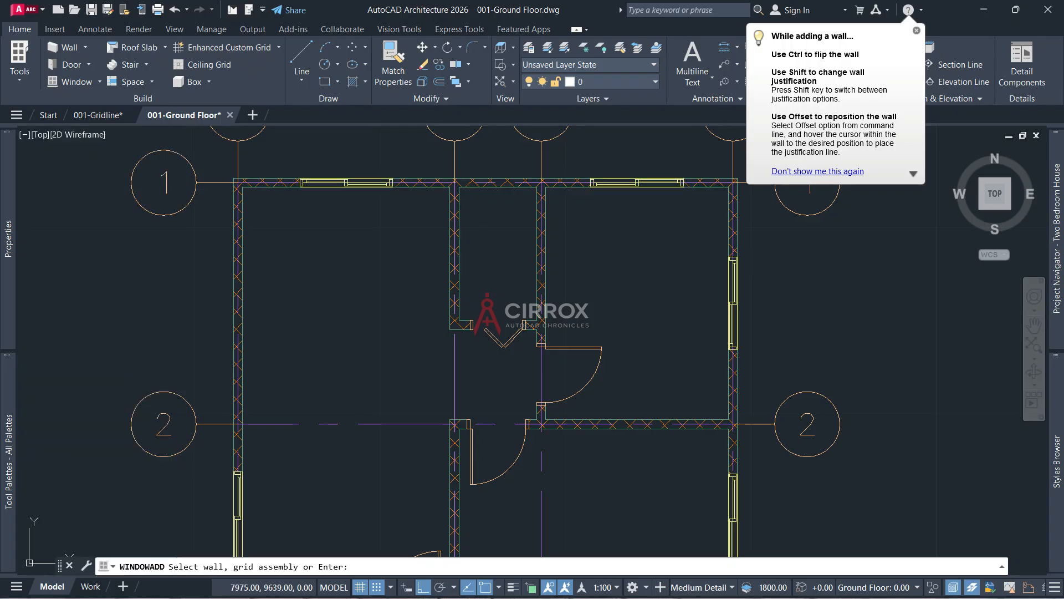
{"action": "left_click", "coordinate": [502, 216]}
{"action": "key", "text": "Escape"}
Set up a Picture window for insertion with a height of 1800 and an unconstrained position along the wall
{"action": "scroll", "coordinate": [504, 214], "scroll_direction": "down", "scroll_amount": 4}
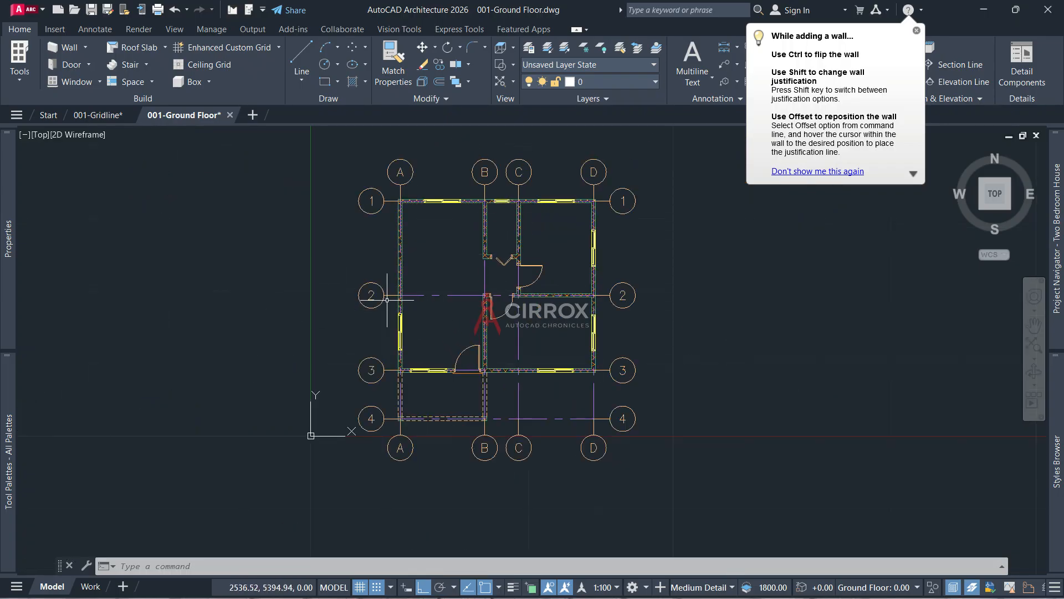
{"action": "mouse_move", "coordinate": [4, 441]}
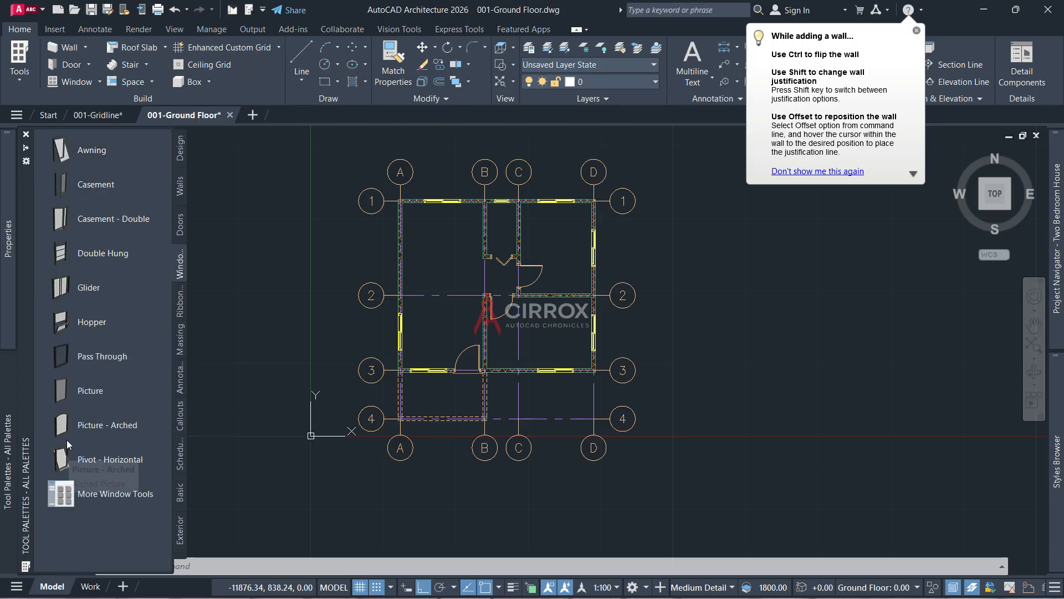
{"action": "left_click", "coordinate": [56, 392]}
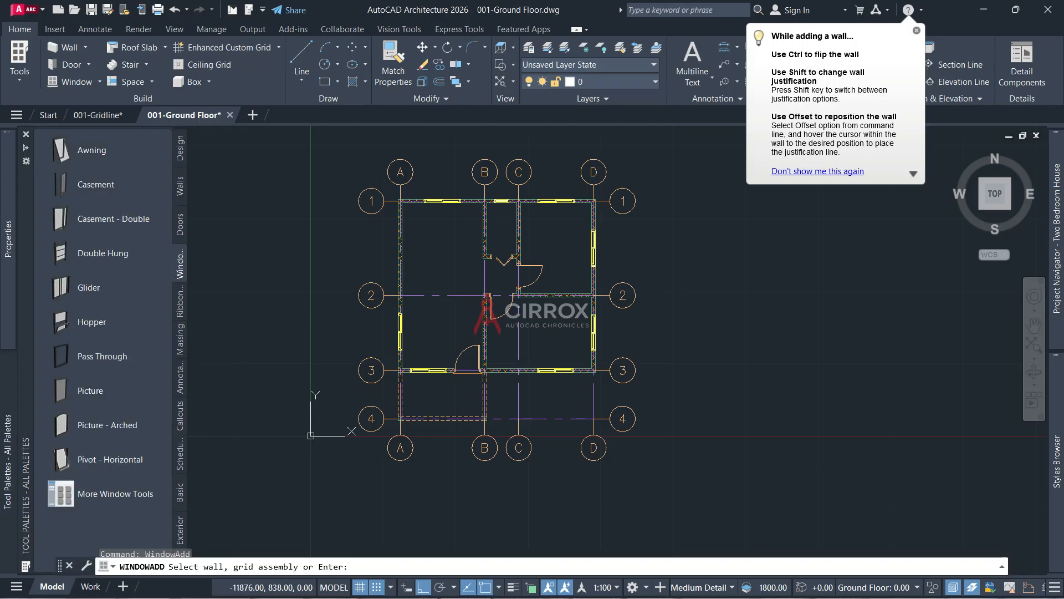
{"action": "mouse_move", "coordinate": [2, 290]}
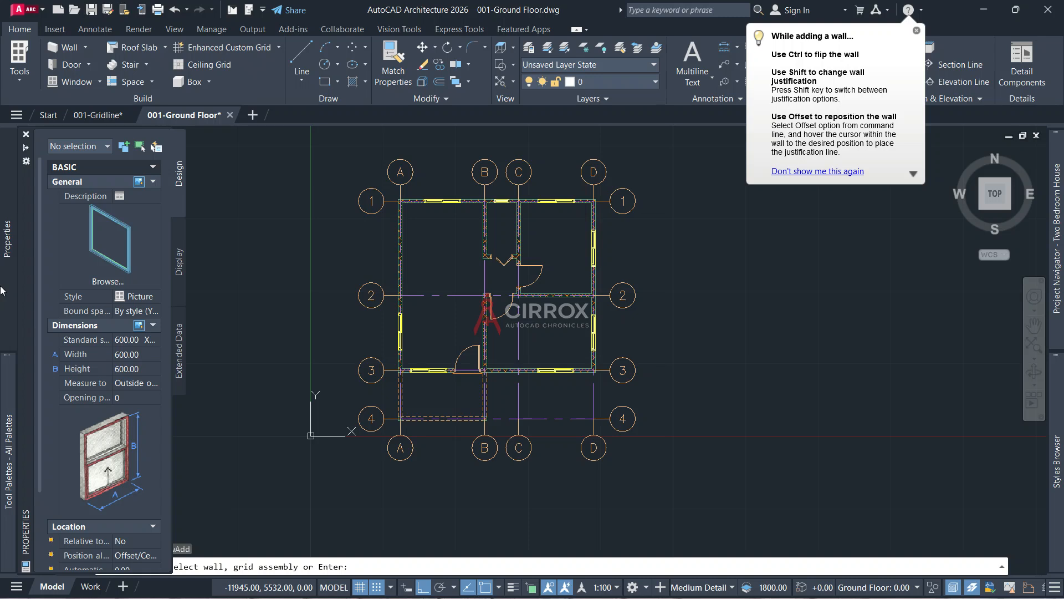
{"action": "left_click", "coordinate": [119, 367]}
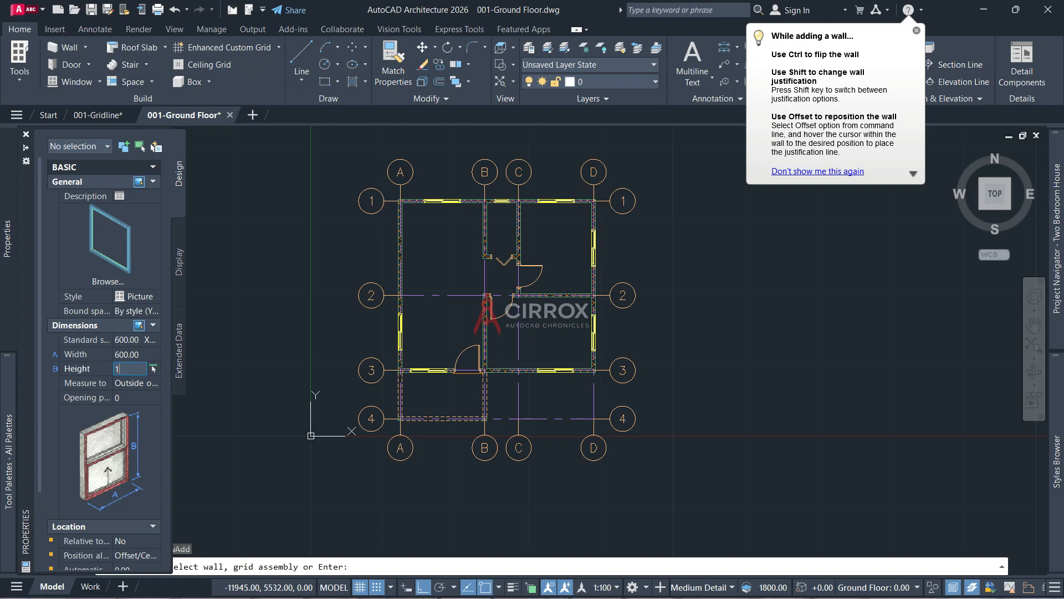
{"action": "key", "text": "Tab"}
{"action": "scroll", "coordinate": [123, 365], "scroll_direction": "down", "scroll_amount": 3}
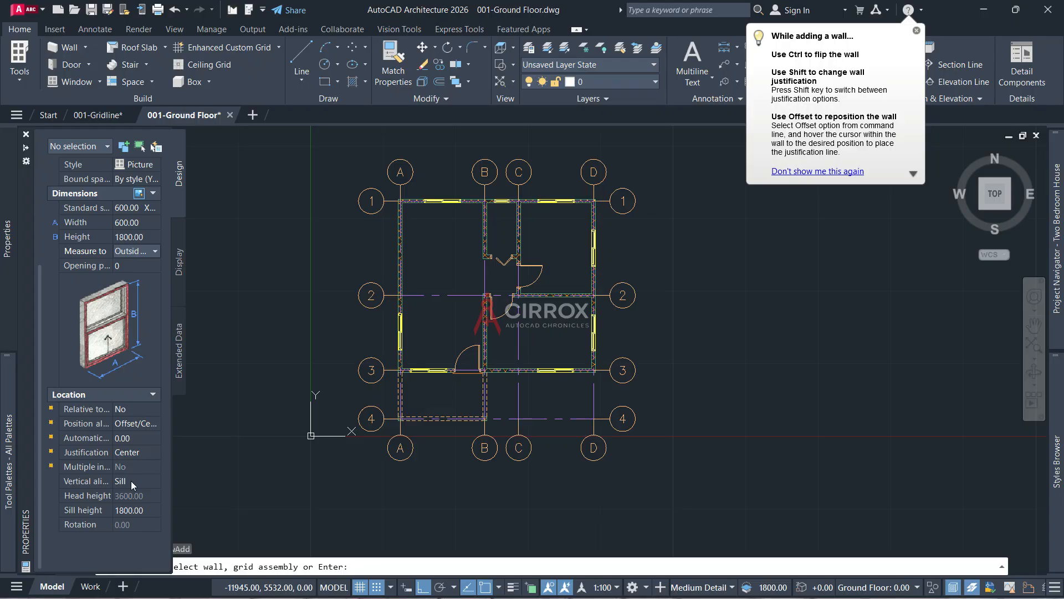
{"action": "left_click", "coordinate": [132, 426]}
{"action": "left_click", "coordinate": [129, 448]}
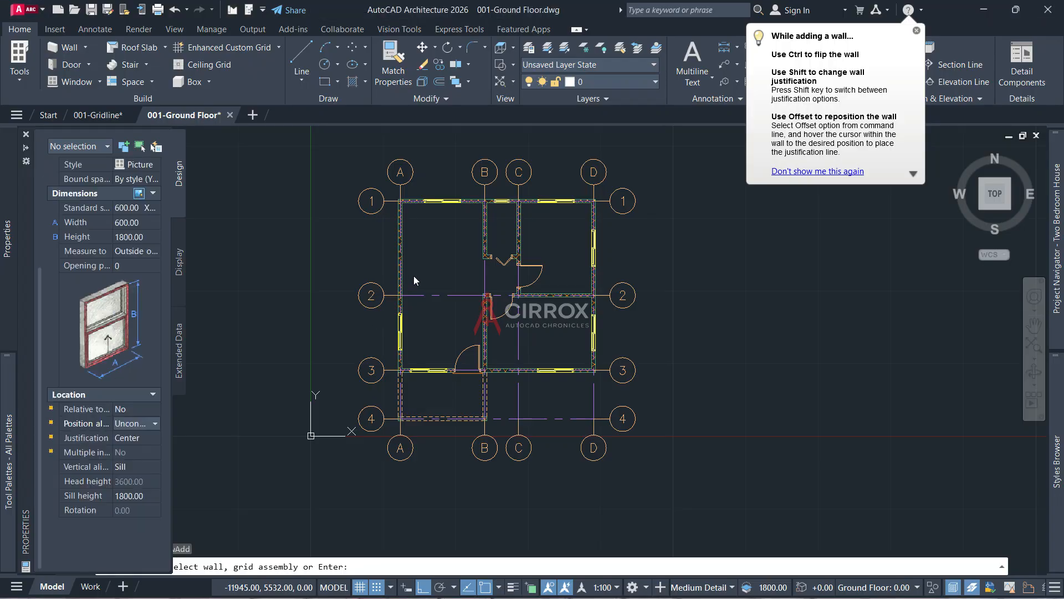
Insert two Picture windows in the grid line A wall between grid lines 1 and 2, one close to grid line 2
{"action": "scroll", "coordinate": [413, 275], "scroll_direction": "up", "scroll_amount": 4}
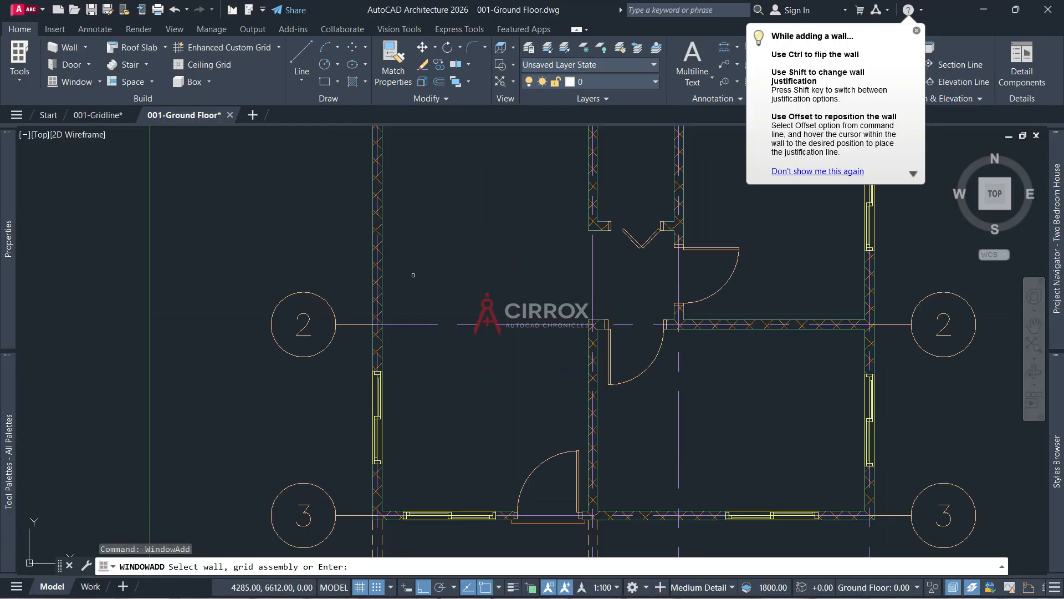
{"action": "left_click", "coordinate": [380, 311]}
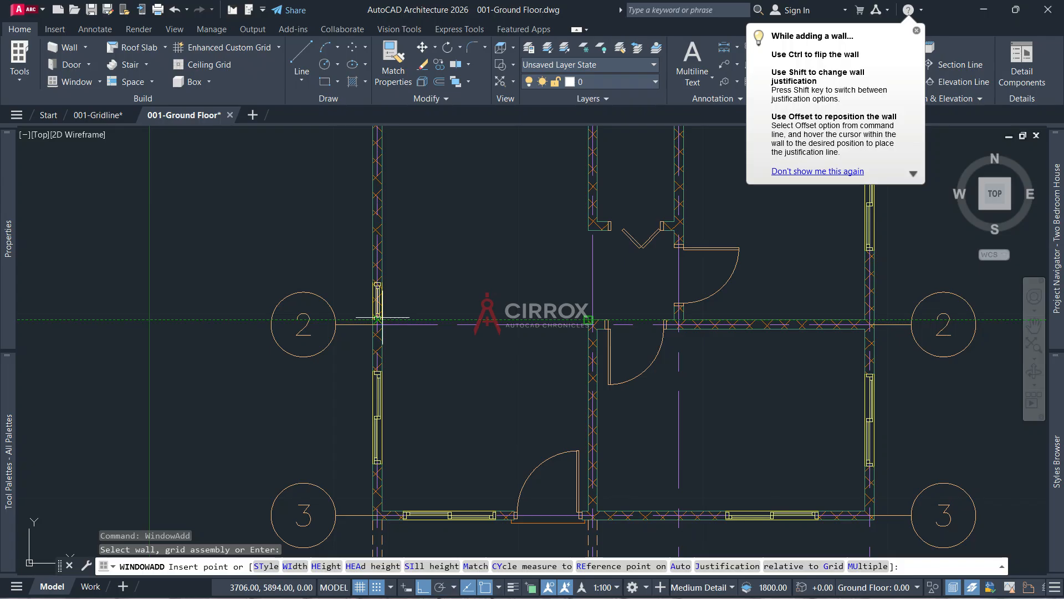
{"action": "left_click", "coordinate": [379, 318]}
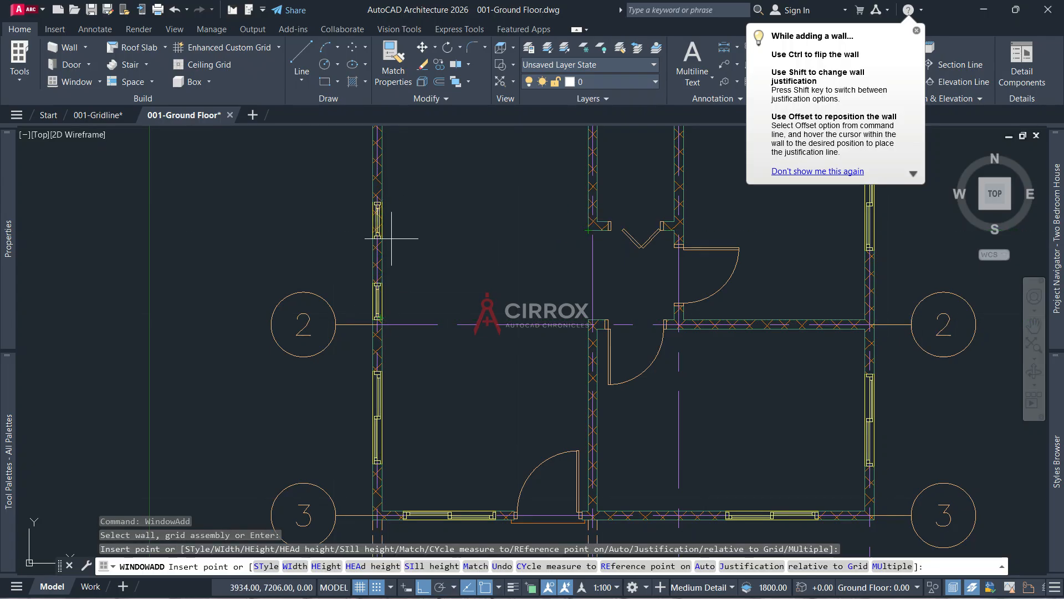
{"action": "left_click", "coordinate": [379, 230]}
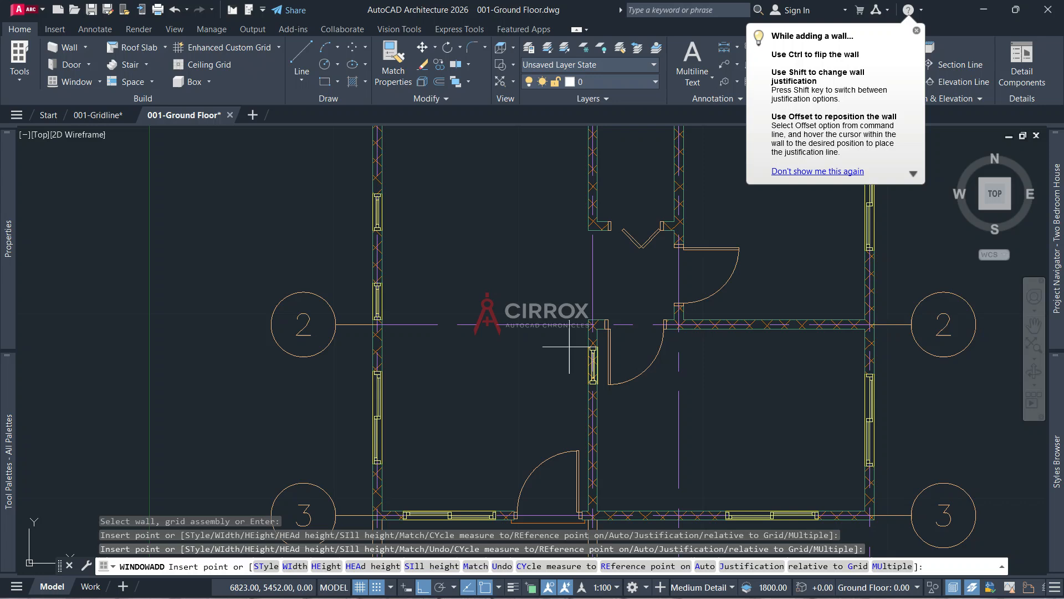
{"action": "key", "text": "Escape"}
{"action": "key", "text": "Escape"}
Dismiss the wall tips balloon and switch the model to the isometric home view
{"action": "scroll", "coordinate": [570, 347], "scroll_direction": "down", "scroll_amount": 3}
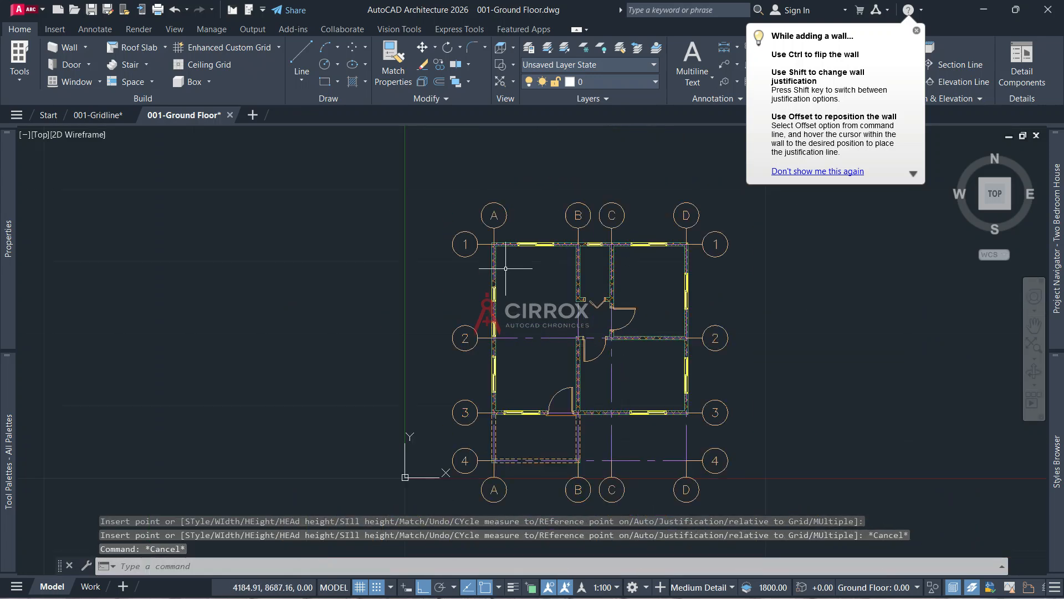
{"action": "scroll", "coordinate": [505, 268], "scroll_direction": "up", "scroll_amount": 2}
{"action": "scroll", "coordinate": [505, 268], "scroll_direction": "down", "scroll_amount": 2}
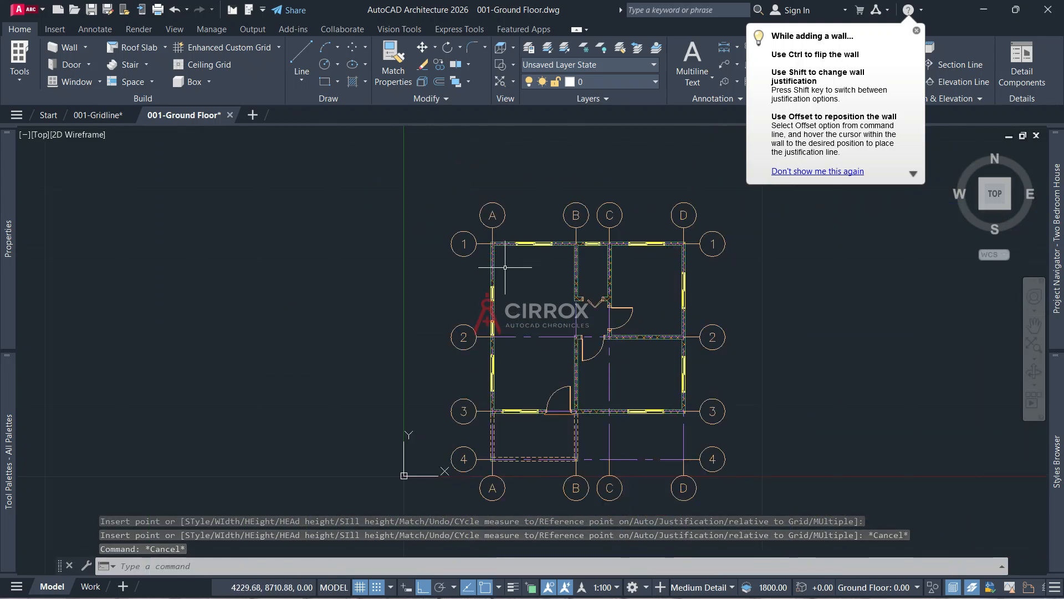
{"action": "scroll", "coordinate": [505, 268], "scroll_direction": "down", "scroll_amount": 2}
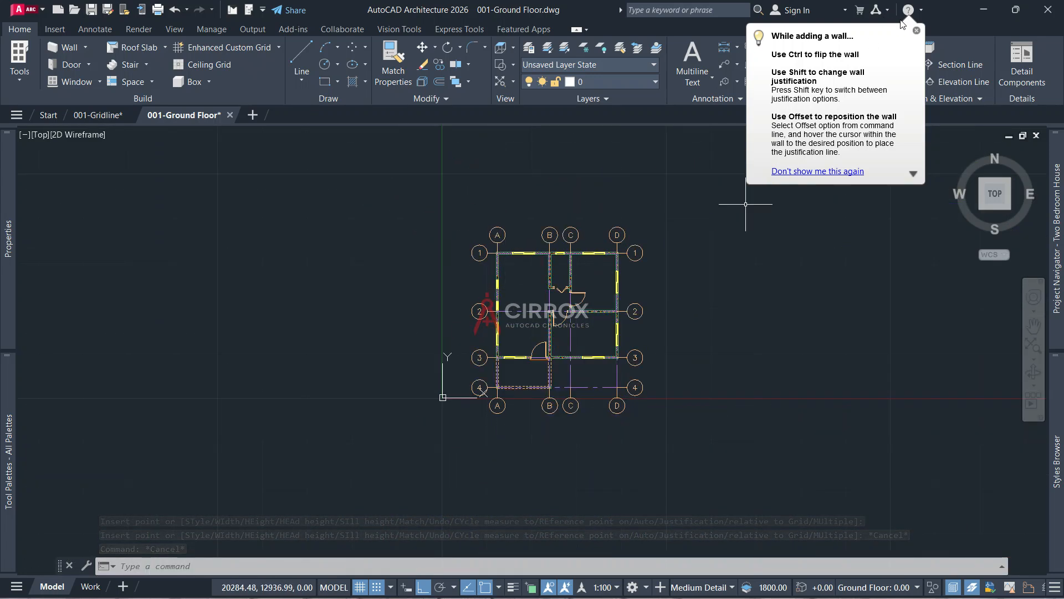
{"action": "left_click", "coordinate": [917, 31]}
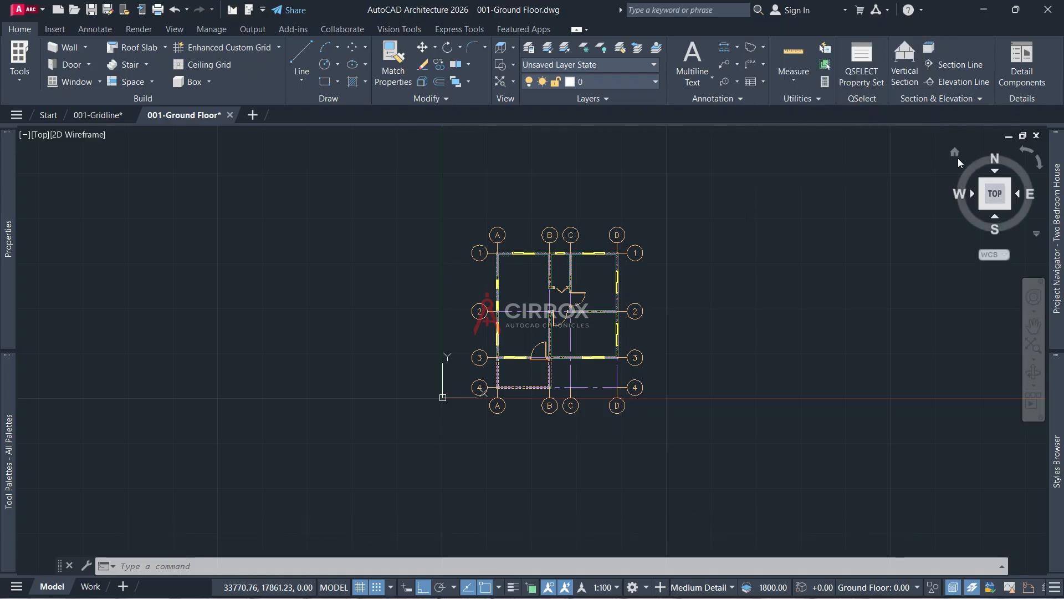
{"action": "left_click", "coordinate": [955, 155]}
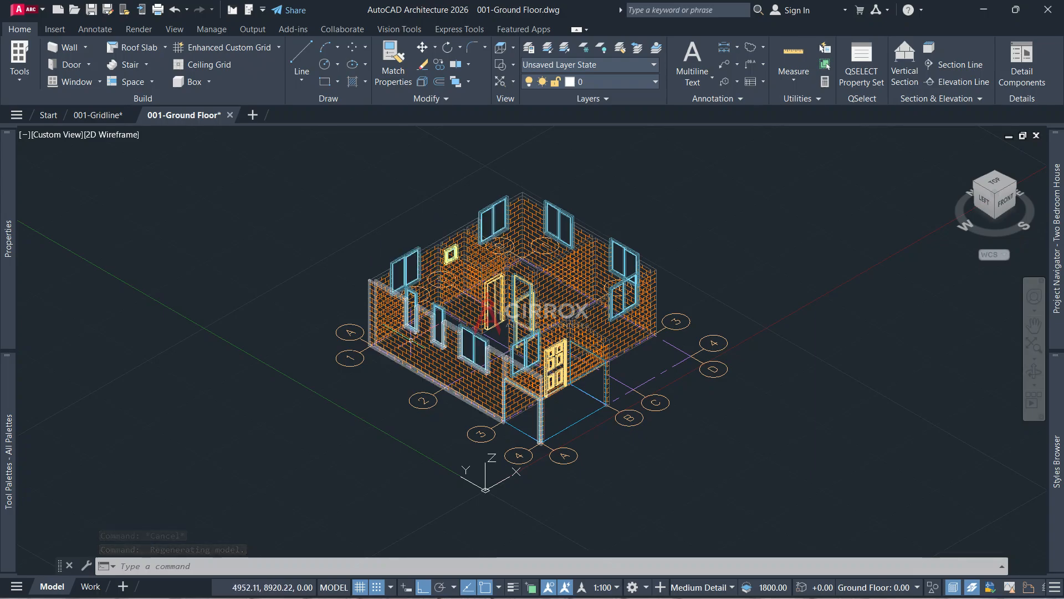
Set the sill height of both Picture windows in the grid line A wall to 600
{"action": "scroll", "coordinate": [413, 341], "scroll_direction": "up", "scroll_amount": 2}
{"action": "left_click", "coordinate": [414, 302]}
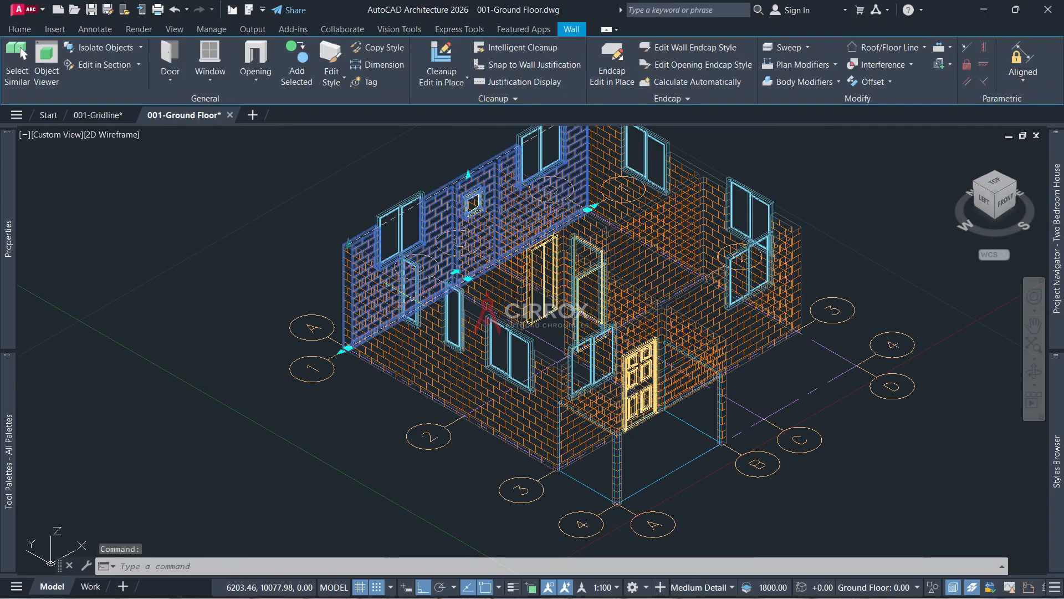
{"action": "key", "text": "Escape"}
{"action": "left_click", "coordinate": [443, 294]}
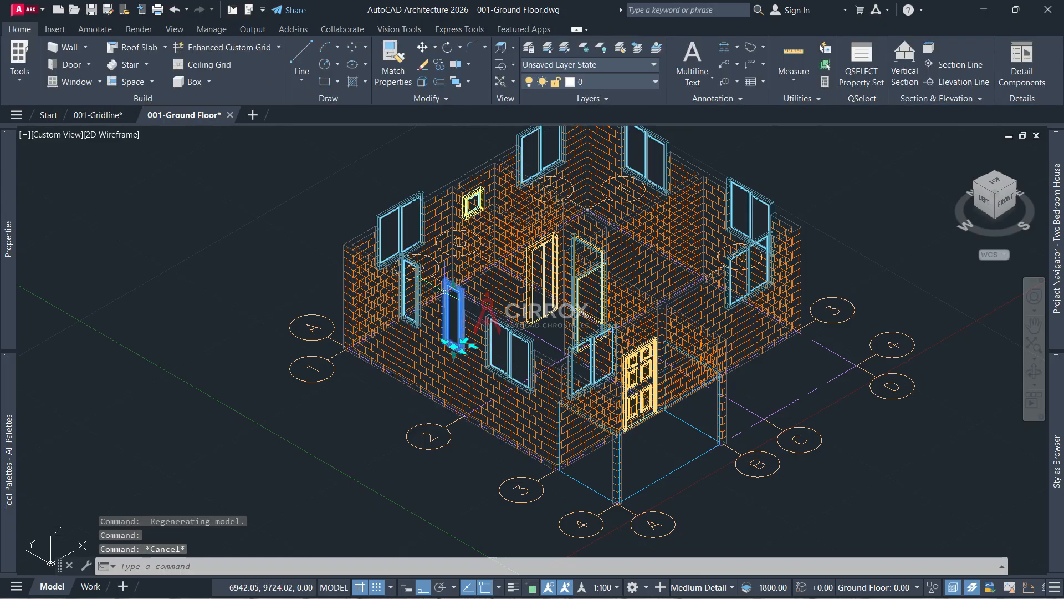
{"action": "right_click", "coordinate": [445, 292]}
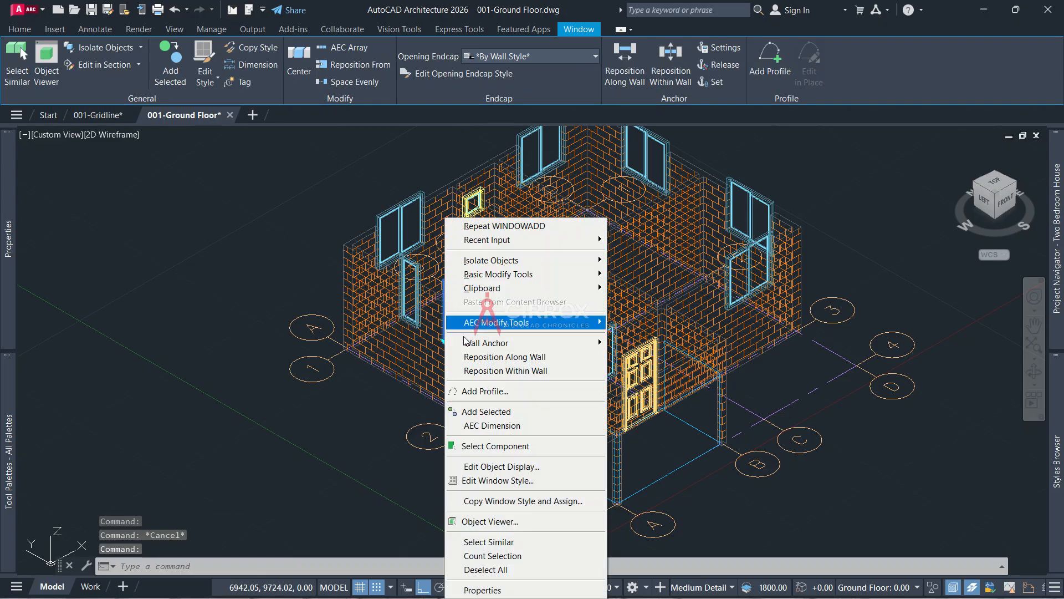
{"action": "left_click", "coordinate": [502, 542]}
{"action": "mouse_move", "coordinate": [8, 311]}
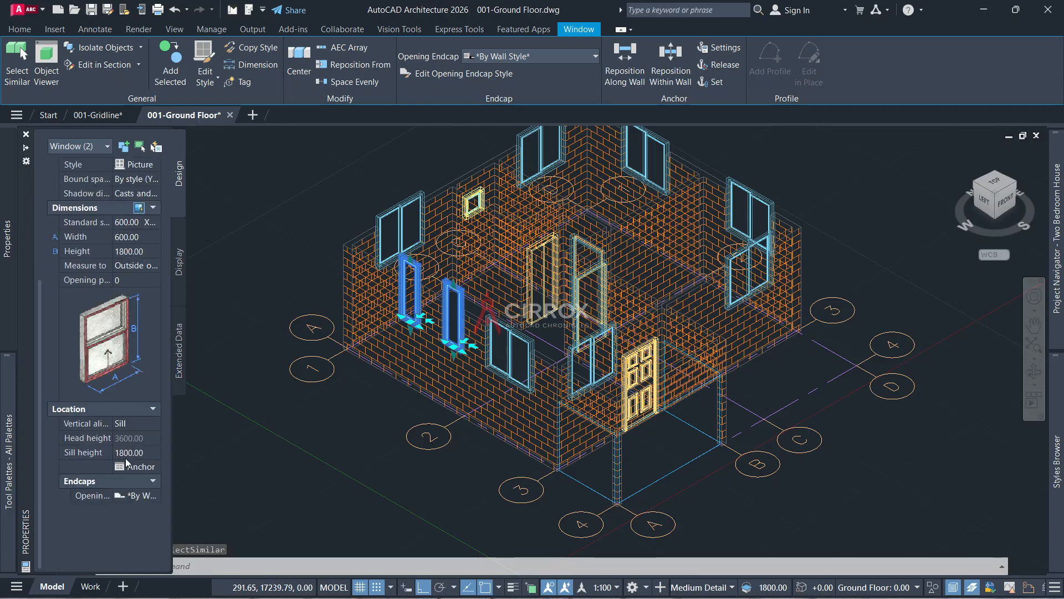
{"action": "left_click", "coordinate": [133, 452]}
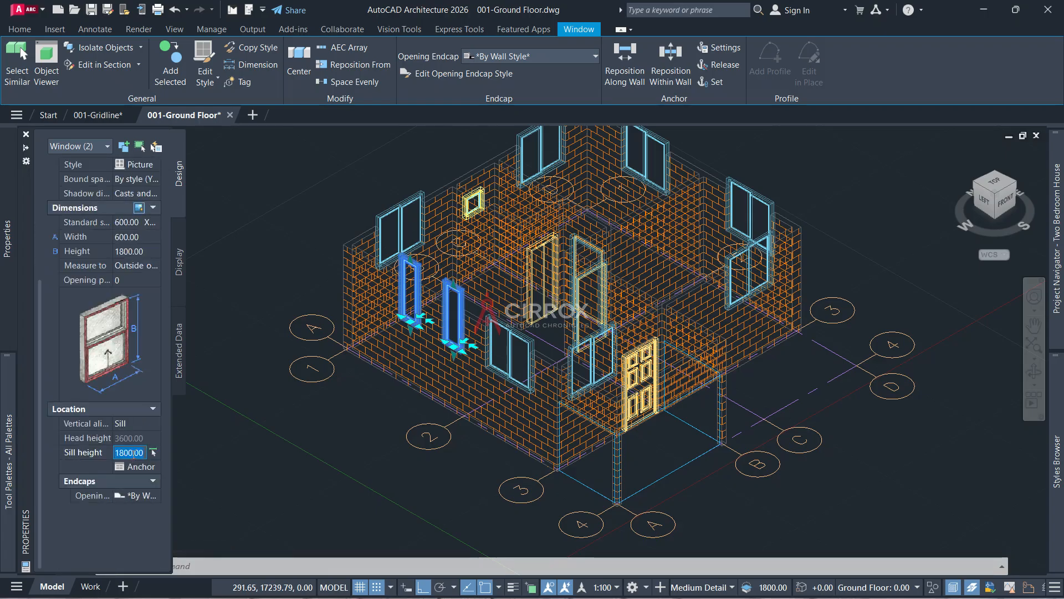
{"action": "type", "text": "600"}
{"action": "key", "text": "Return"}
{"action": "key", "text": "Escape"}
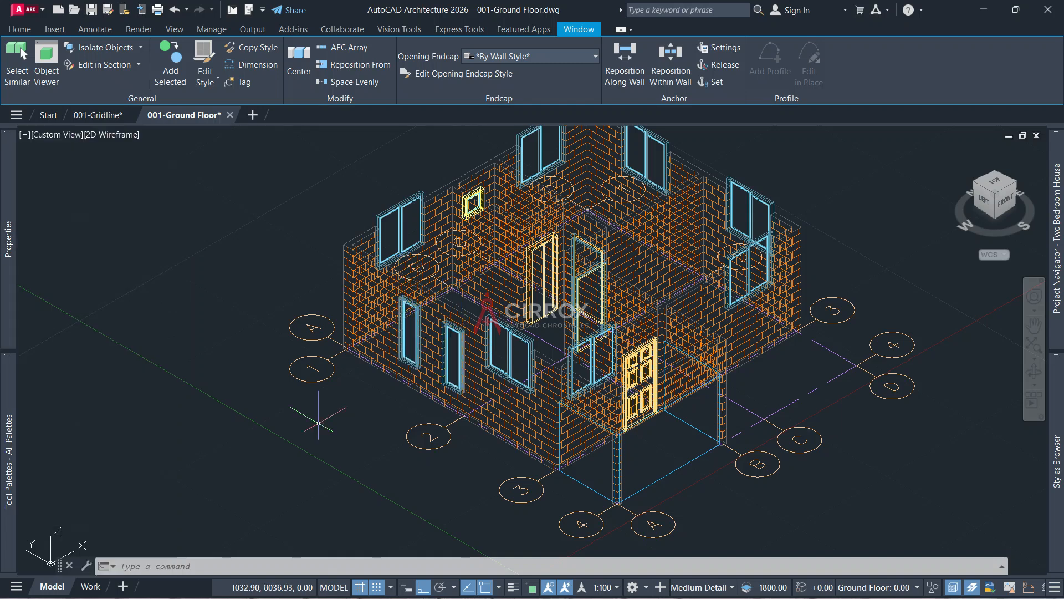
Set the sill height of all Glider windows in the model to 1000
{"action": "left_click", "coordinate": [511, 356]}
{"action": "right_click", "coordinate": [509, 355]}
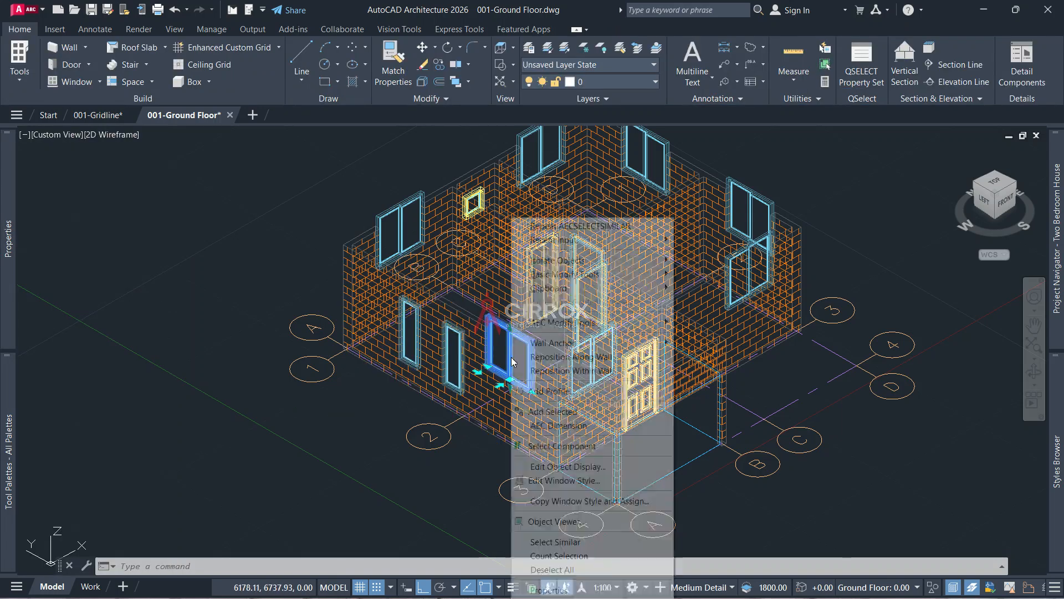
{"action": "left_click", "coordinate": [549, 542]}
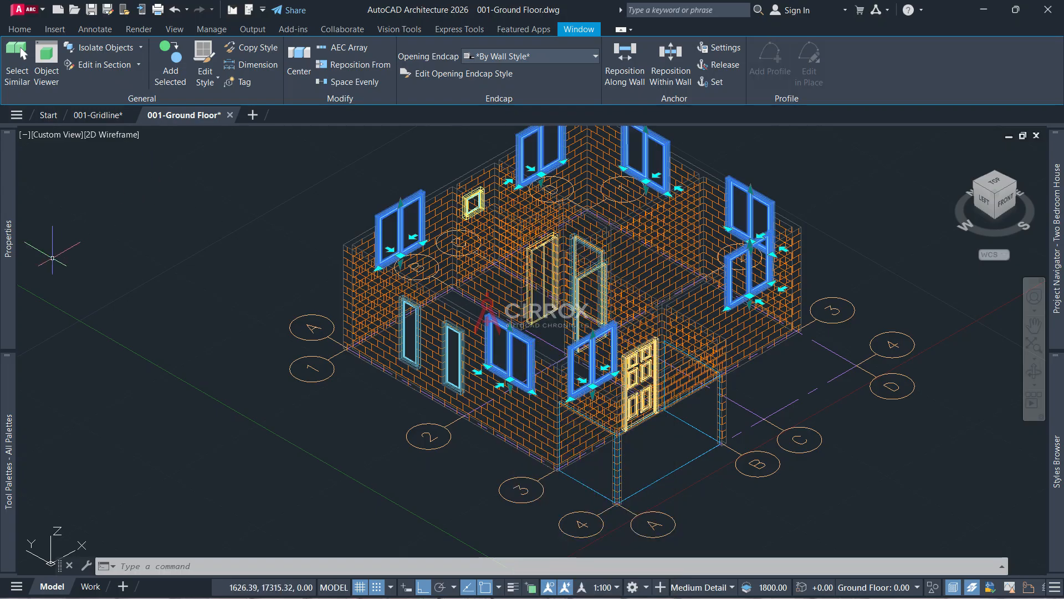
{"action": "mouse_move", "coordinate": [11, 249]}
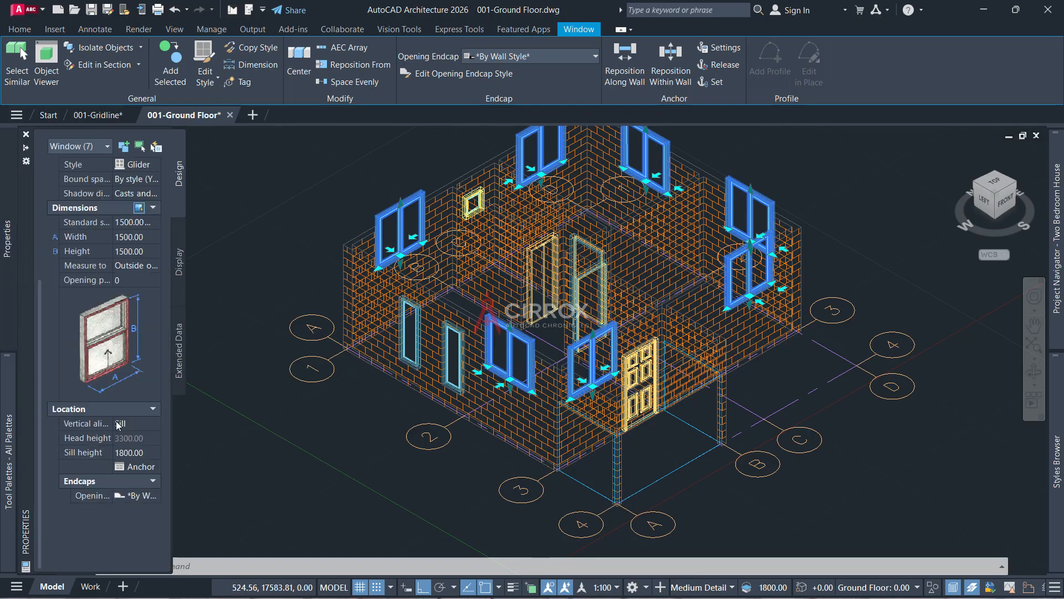
{"action": "left_click", "coordinate": [123, 448]}
{"action": "type", "text": "10"}
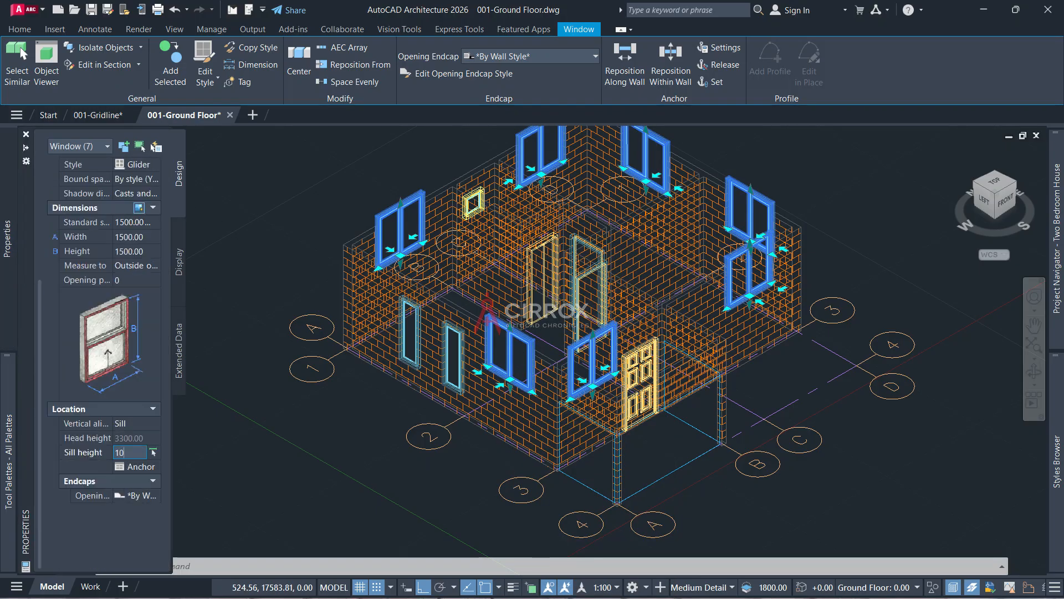
{"action": "type", "text": "00"}
{"action": "key", "text": "Return"}
{"action": "key", "text": "Escape"}
{"action": "scroll", "coordinate": [471, 371], "scroll_direction": "up", "scroll_amount": 3}
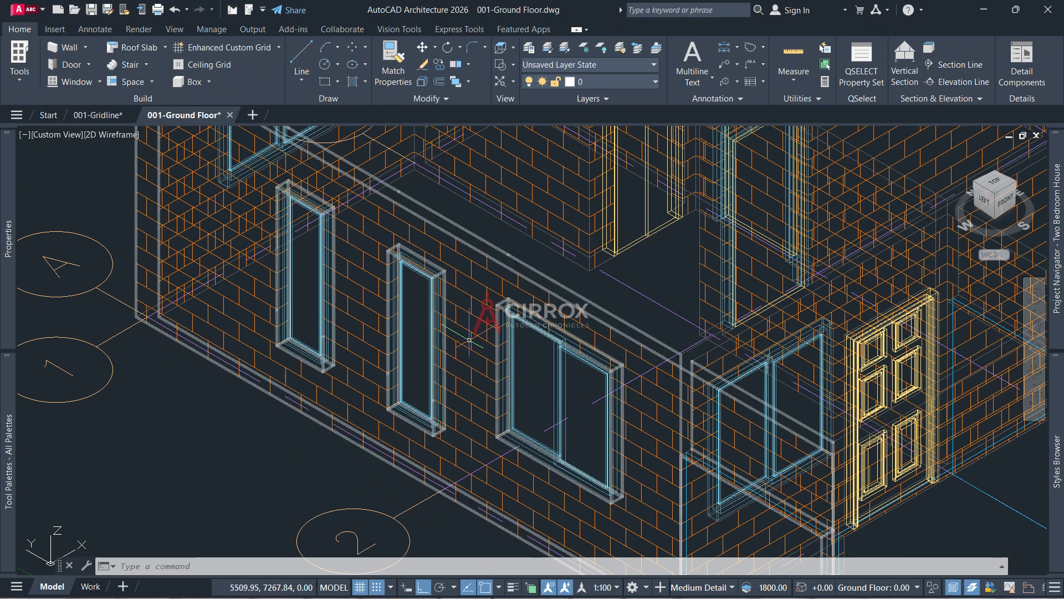
{"action": "scroll", "coordinate": [485, 322], "scroll_direction": "down", "scroll_amount": 3}
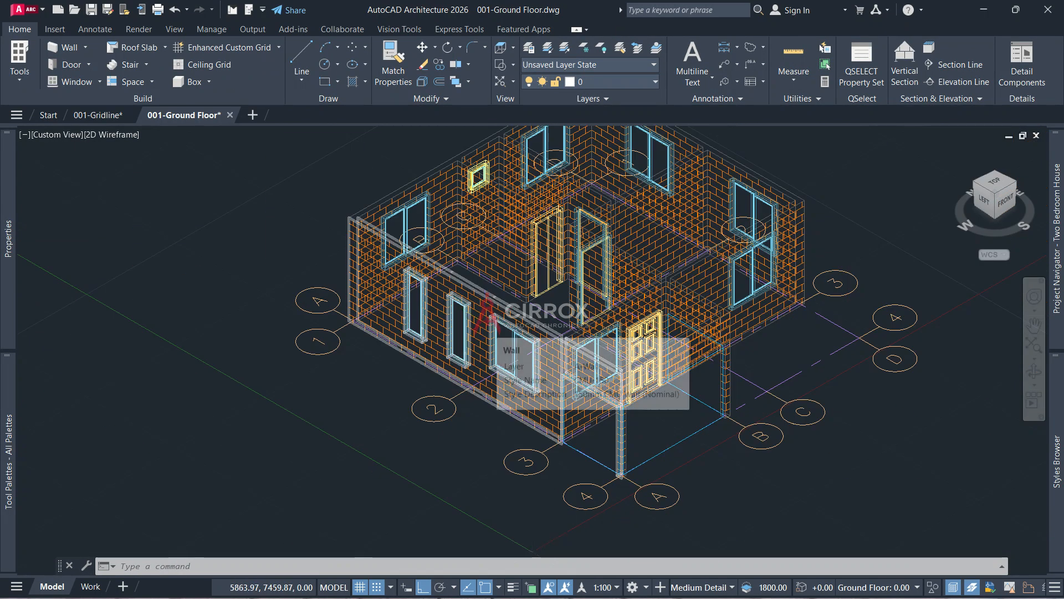
Display the house in the Realistic visual style and orbit around it to examine the walls, doors and windows
{"action": "scroll", "coordinate": [485, 323], "scroll_direction": "down", "scroll_amount": 3}
{"action": "left_click", "coordinate": [128, 137]}
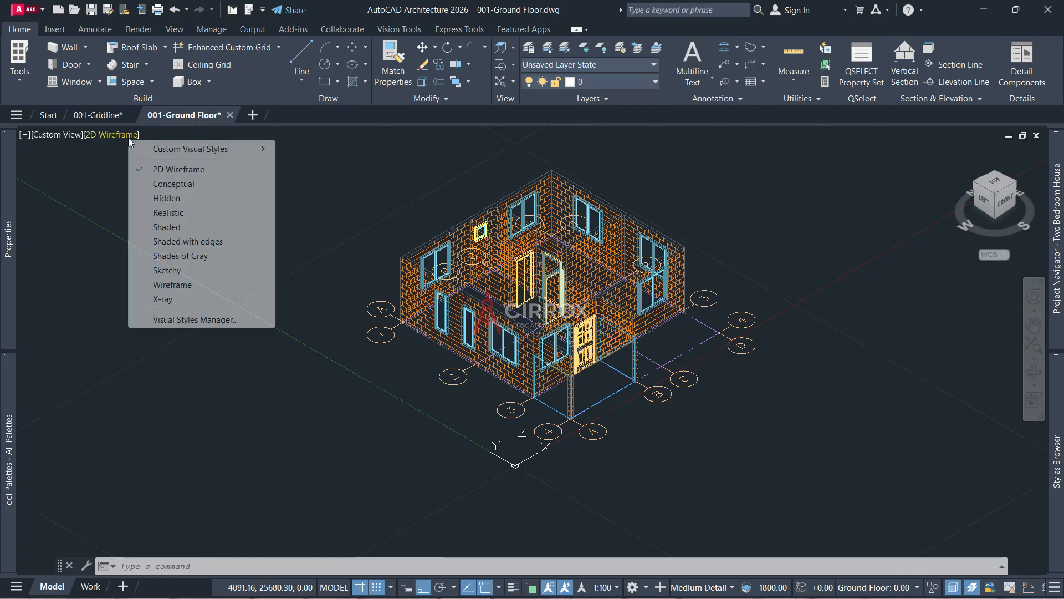
{"action": "left_click", "coordinate": [164, 213]}
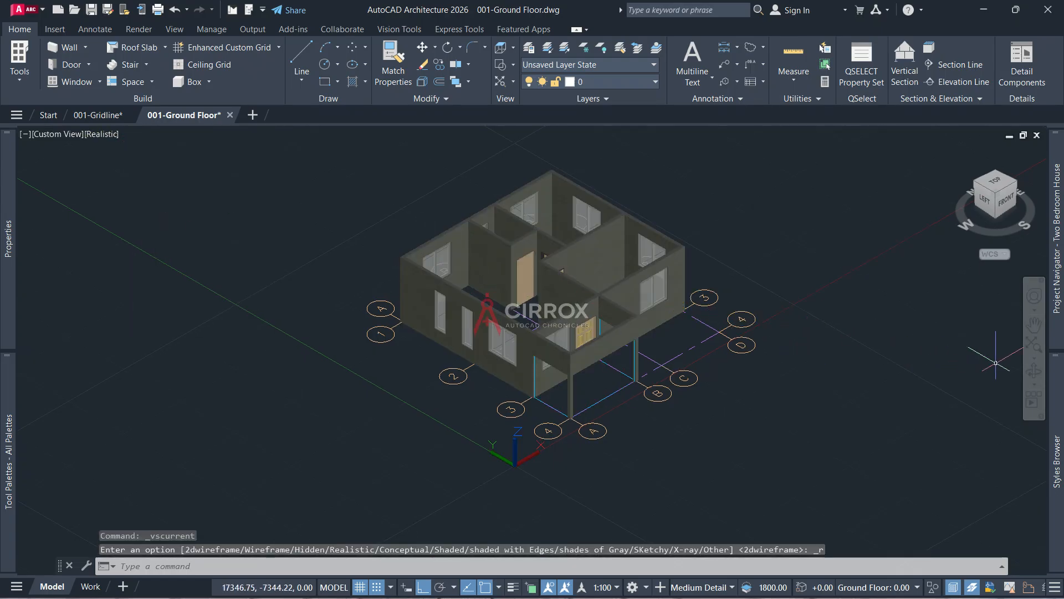
{"action": "left_click", "coordinate": [1034, 371]}
{"action": "left_click_drag", "start_coordinate": [849, 343], "coordinate": [716, 302]}
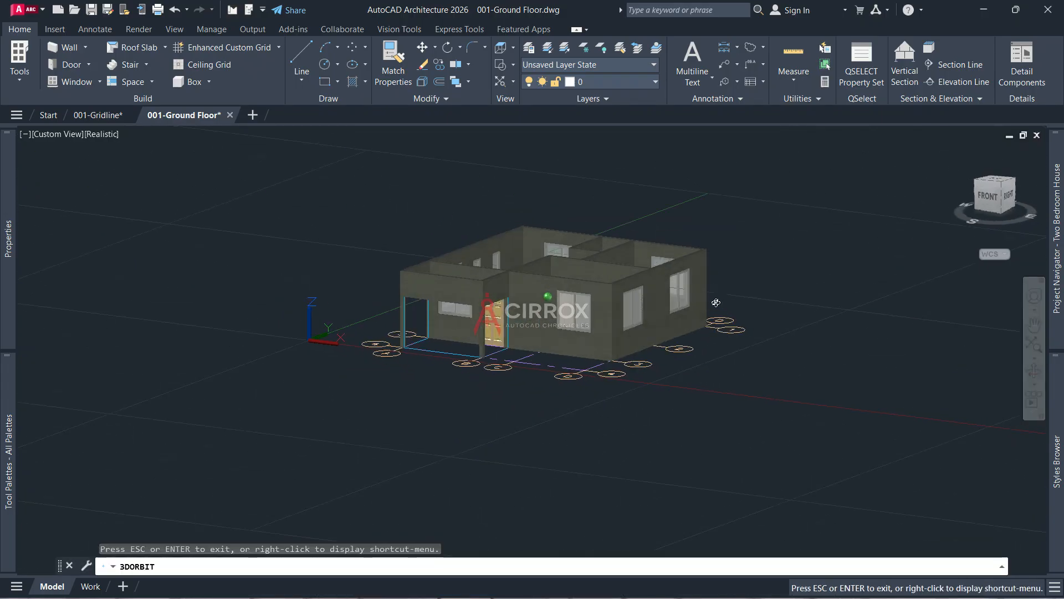
{"action": "left_click_drag", "start_coordinate": [483, 327], "coordinate": [613, 359]}
{"action": "key", "text": "Escape"}
Return the display to the 2D Wireframe visual style and the top view
{"action": "left_click", "coordinate": [100, 135]}
{"action": "left_click", "coordinate": [127, 171]}
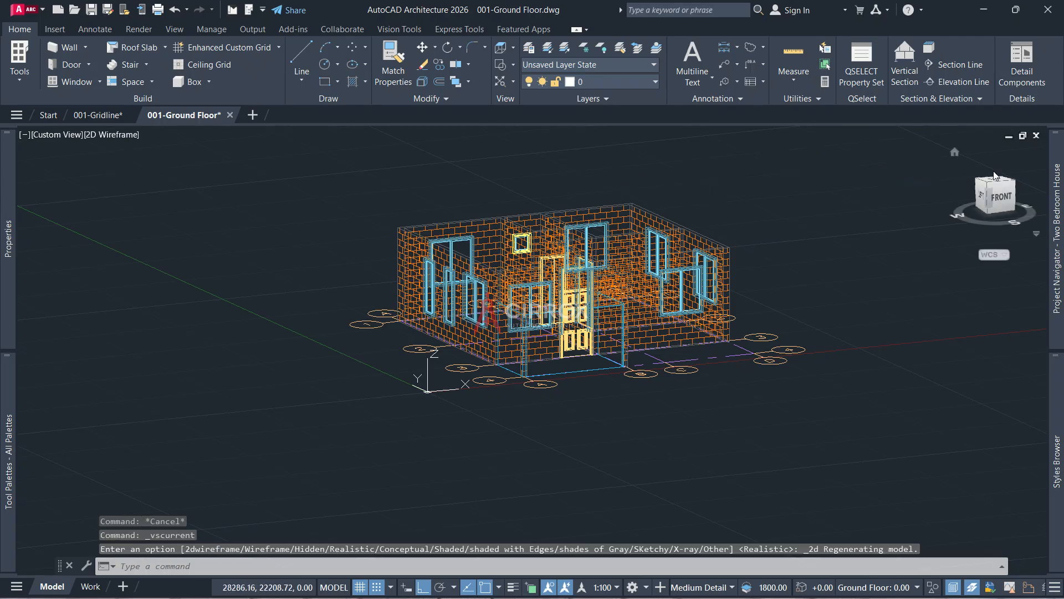
{"action": "left_click", "coordinate": [999, 184]}
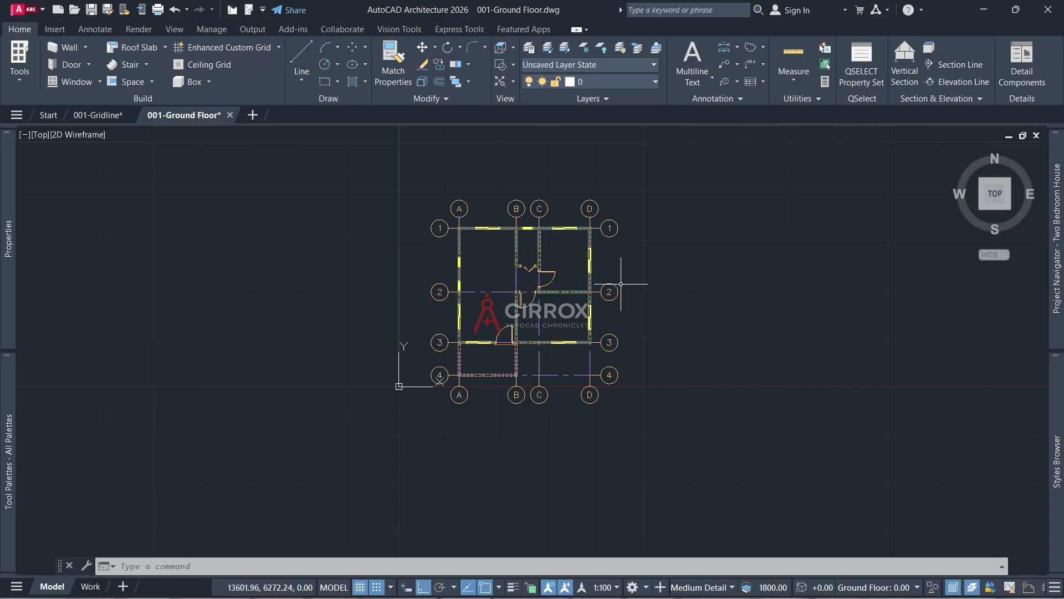
{"action": "scroll", "coordinate": [549, 355], "scroll_direction": "up", "scroll_amount": 3}
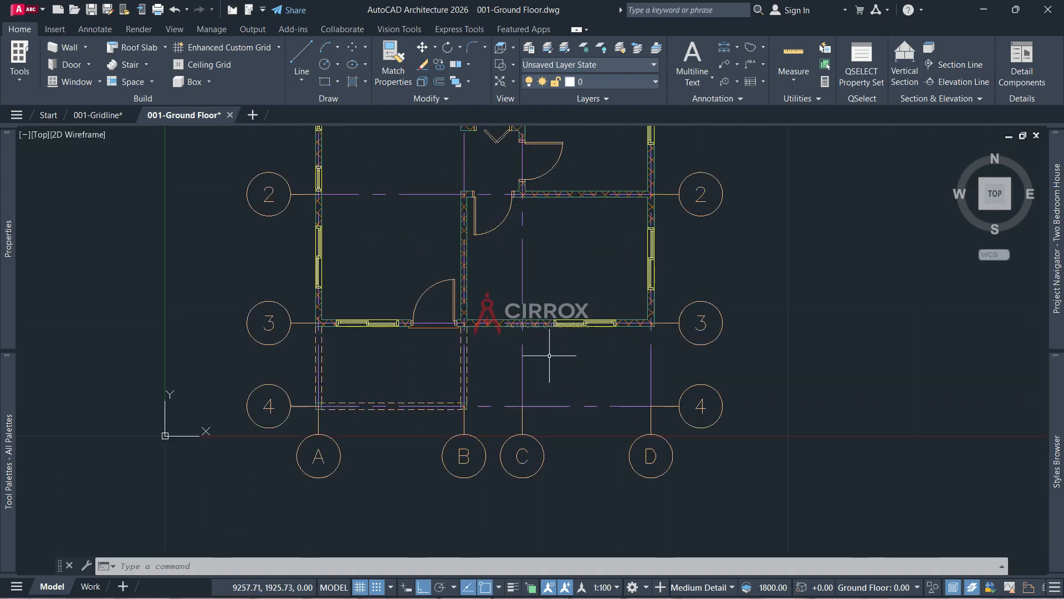
{"action": "left_click", "coordinate": [62, 51]}
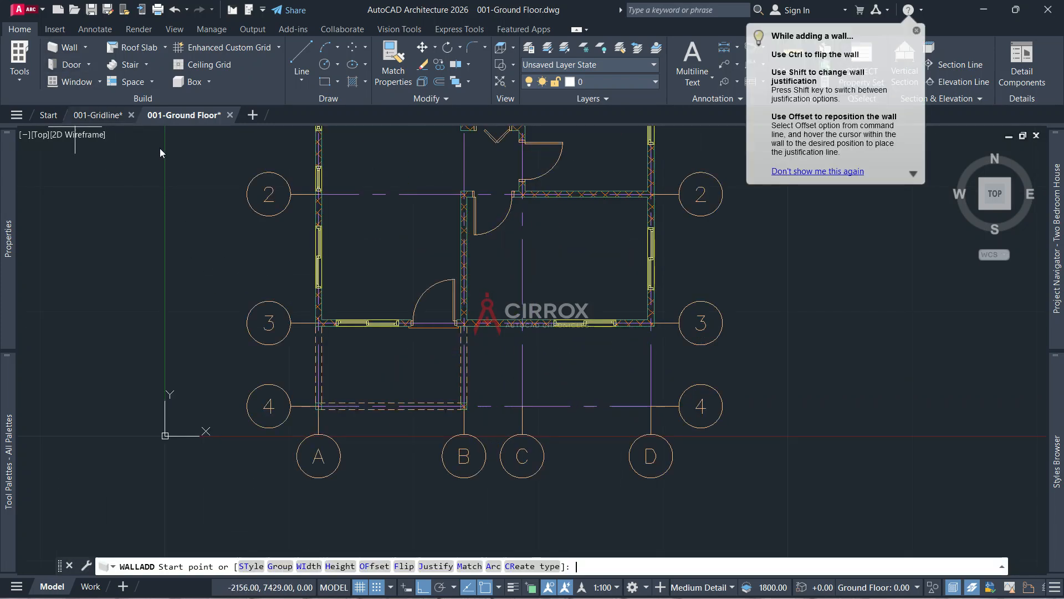
{"action": "mouse_move", "coordinate": [15, 419]}
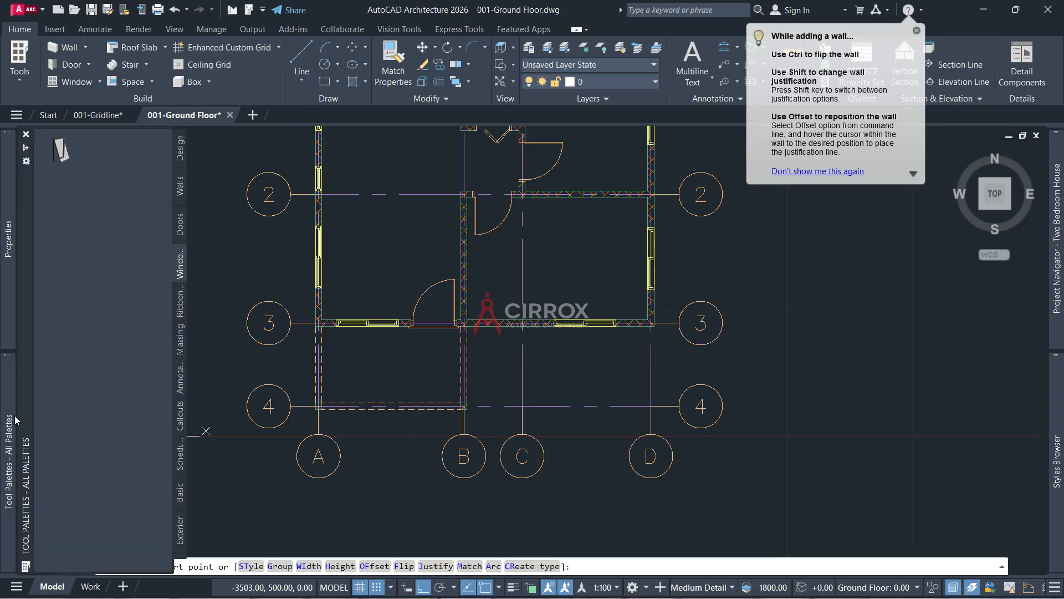
{"action": "mouse_move", "coordinate": [10, 304]}
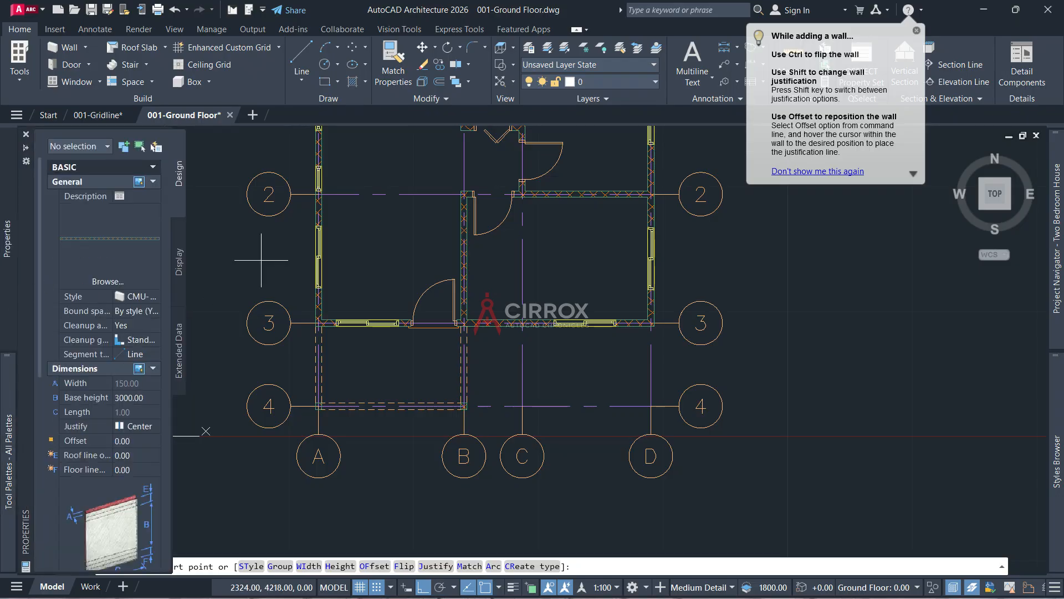
{"action": "key", "text": "Escape"}
{"action": "key", "text": "Escape"}
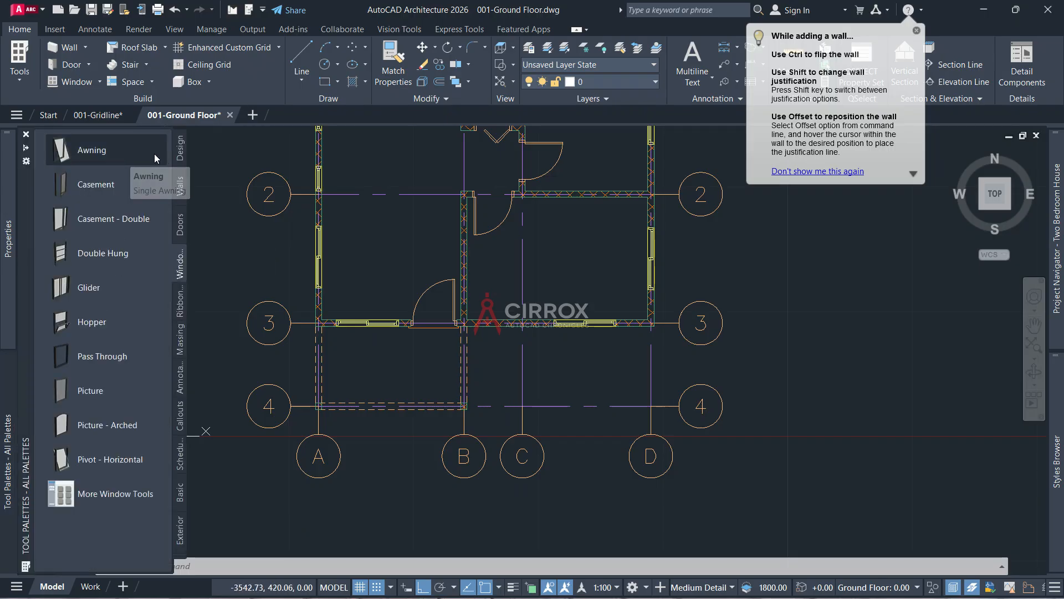
{"action": "left_click", "coordinate": [179, 191]}
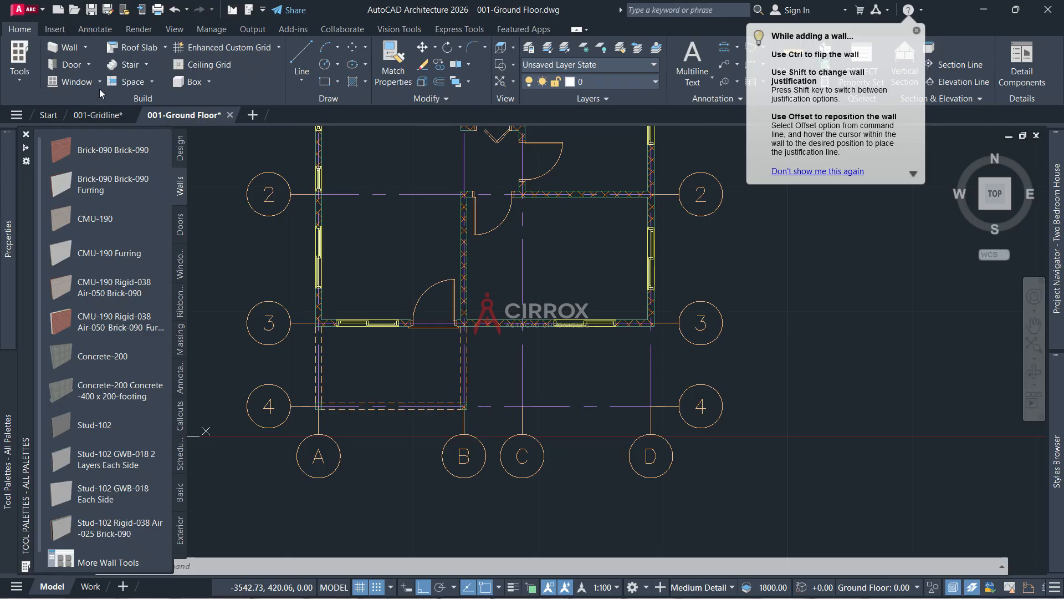
Draw a short horizontal wall about 907 long outside the plan, beside the grid line 3 bubble near grid line A
{"action": "left_click", "coordinate": [67, 48]}
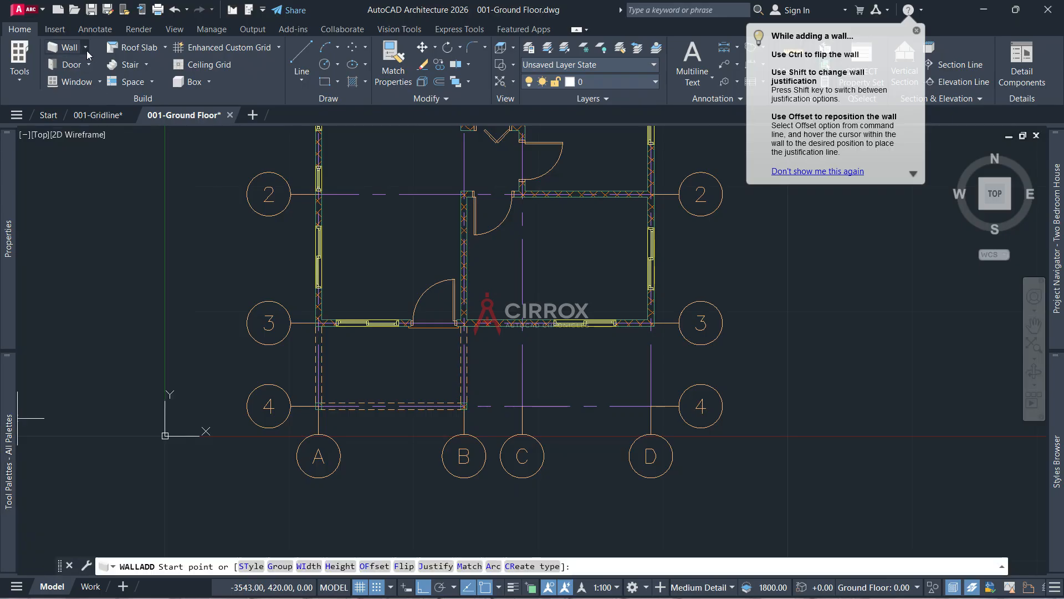
{"action": "left_click", "coordinate": [86, 47]}
{"action": "left_click", "coordinate": [78, 70]}
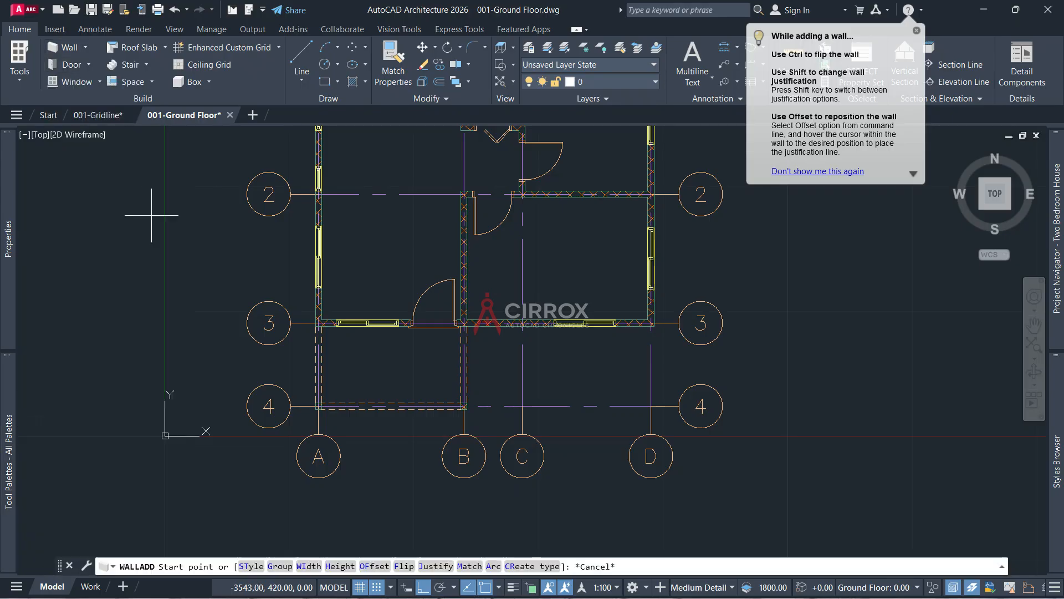
{"action": "left_click", "coordinate": [224, 303]}
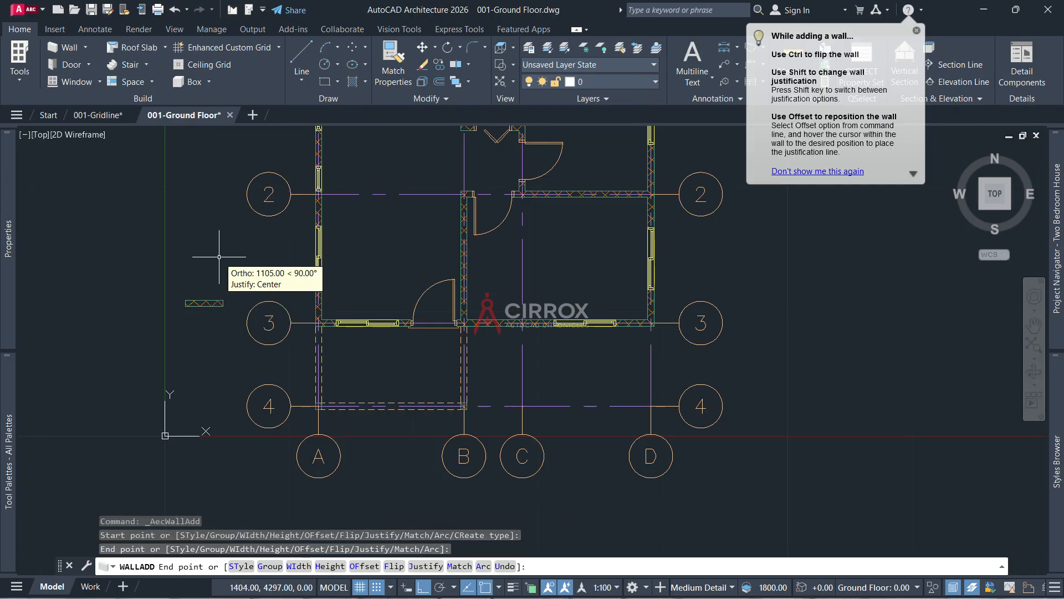
{"action": "key", "text": "Escape"}
Apply the Standard wall style from the Styles Browser to the short wall outside the plan
{"action": "left_click", "coordinate": [233, 269]}
{"action": "left_click", "coordinate": [151, 356]}
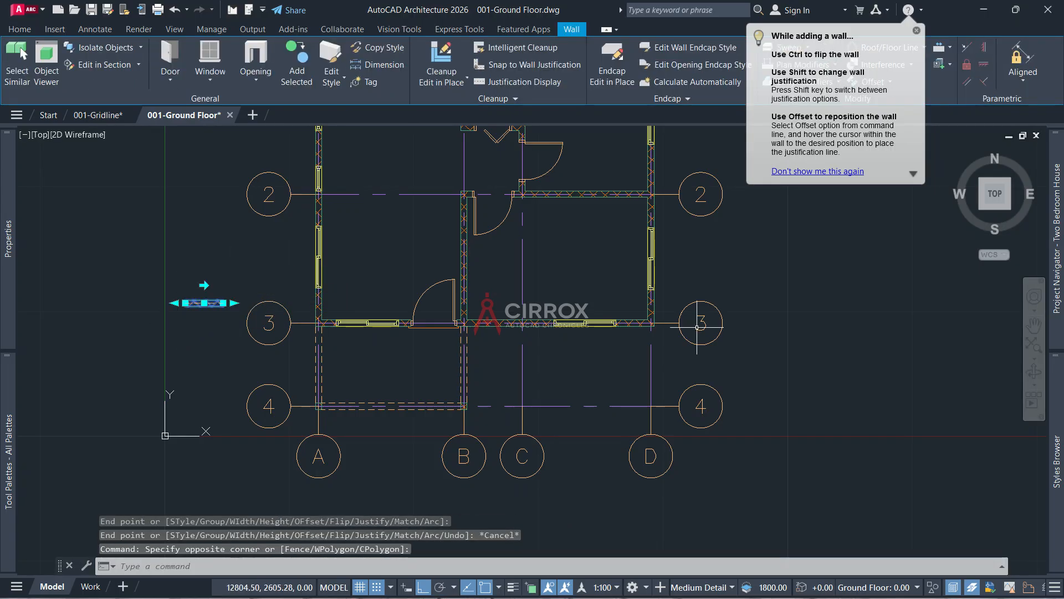
{"action": "mouse_move", "coordinate": [1056, 425]}
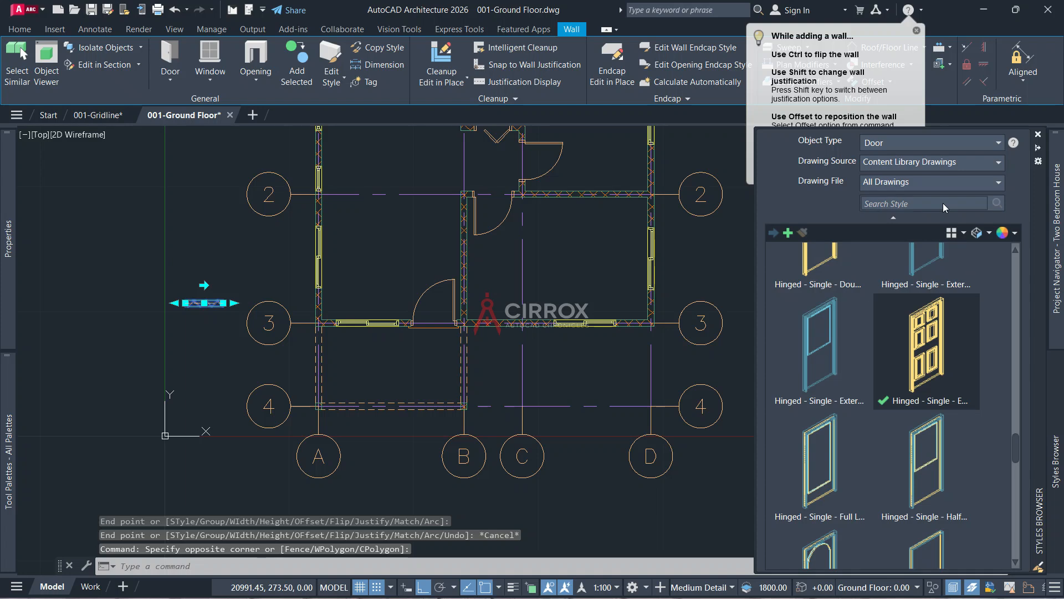
{"action": "left_click", "coordinate": [952, 139]}
{"action": "left_click", "coordinate": [894, 375]}
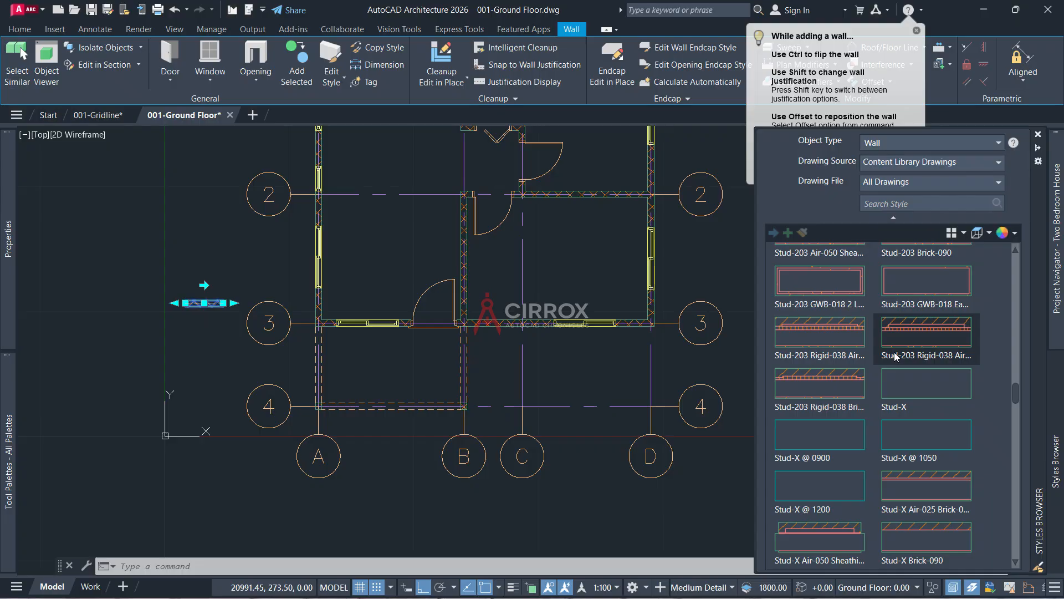
{"action": "scroll", "coordinate": [898, 355], "scroll_direction": "up", "scroll_amount": 2}
{"action": "scroll", "coordinate": [890, 370], "scroll_direction": "up", "scroll_amount": 2}
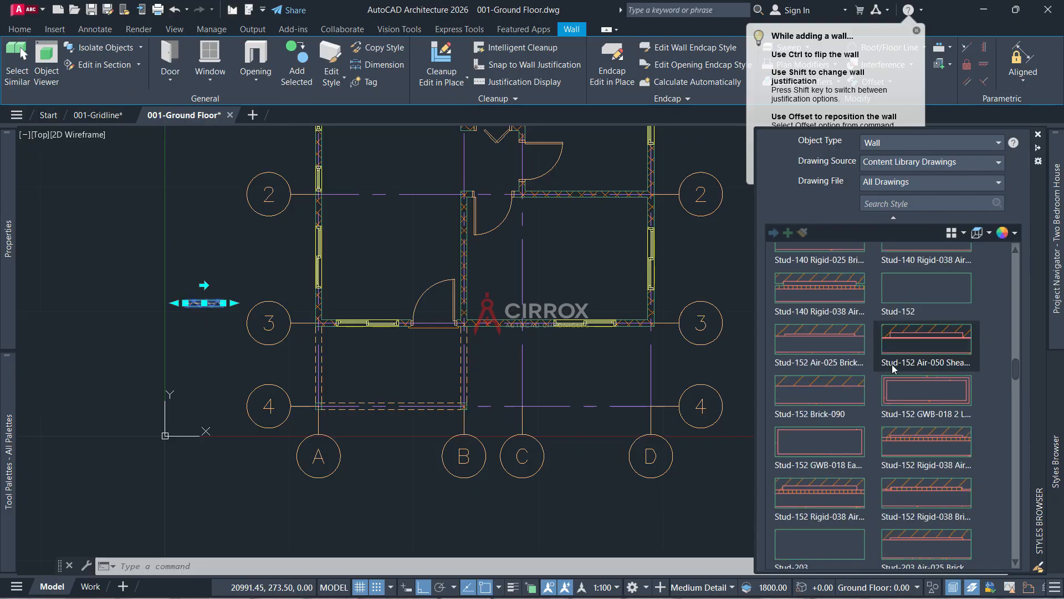
{"action": "left_click_drag", "start_coordinate": [1016, 369], "coordinate": [997, 258]}
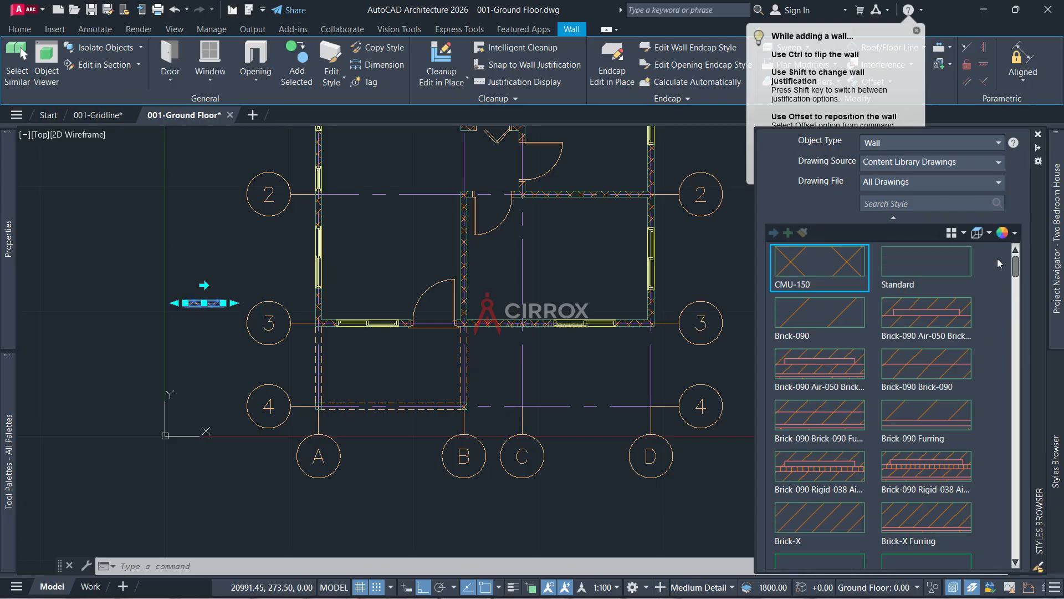
{"action": "right_click", "coordinate": [941, 265]}
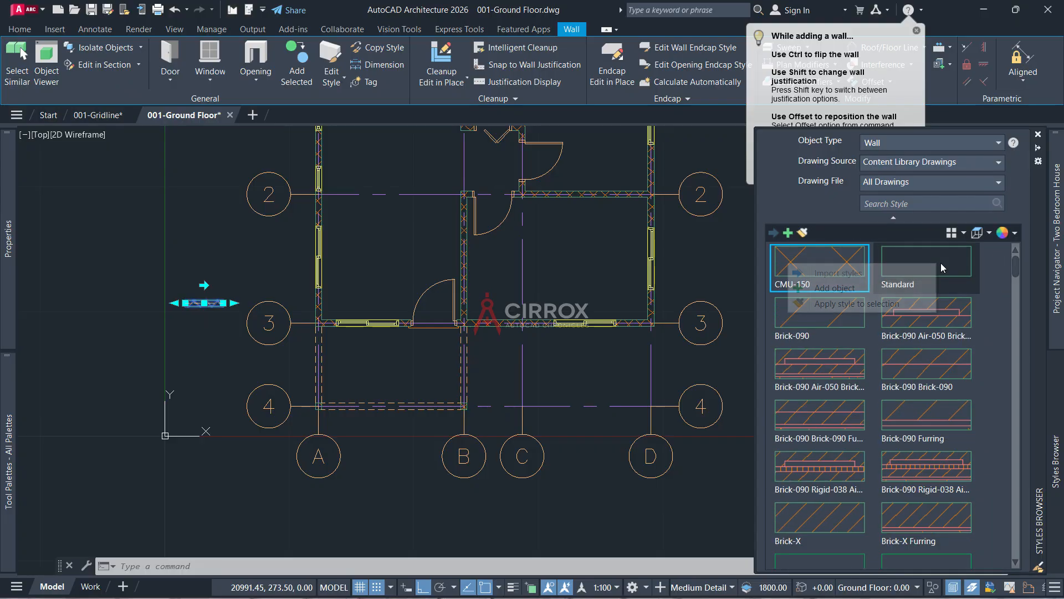
{"action": "left_click", "coordinate": [888, 305]}
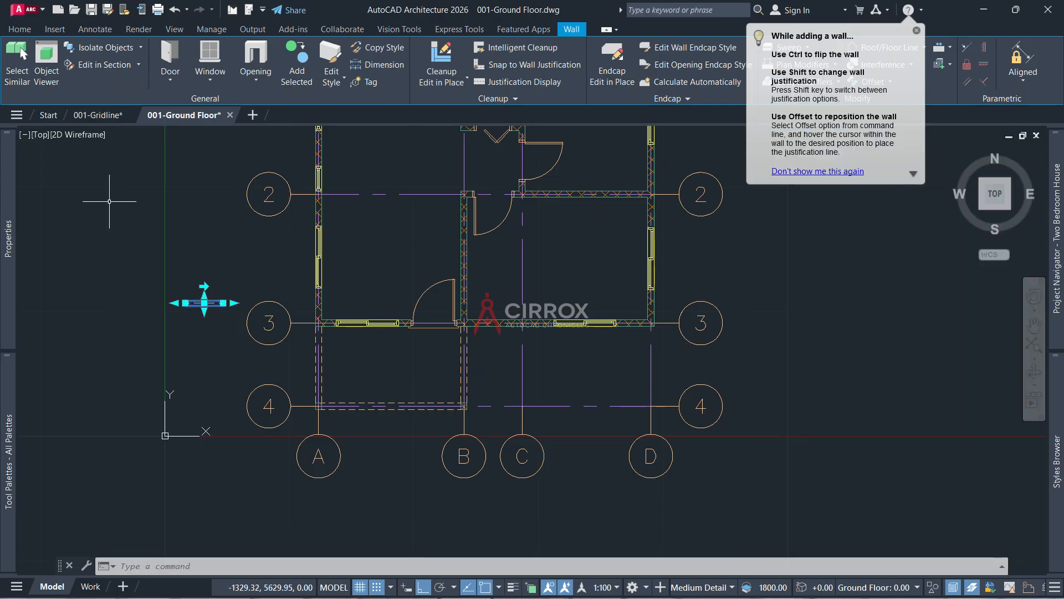
Set the width of the short Standard wall to 50
{"action": "mouse_move", "coordinate": [5, 251]}
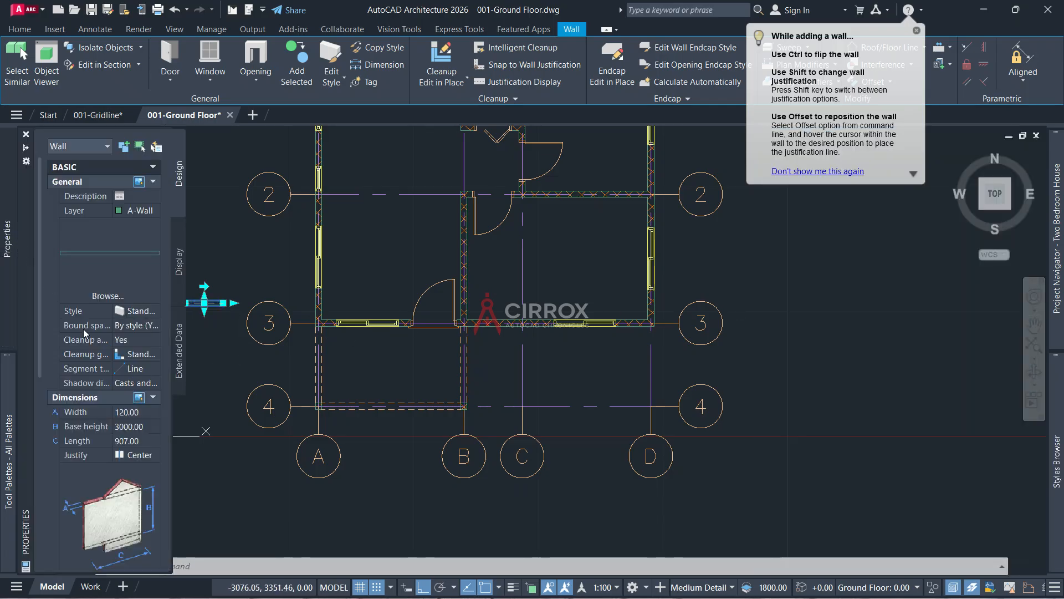
{"action": "left_click", "coordinate": [128, 412]}
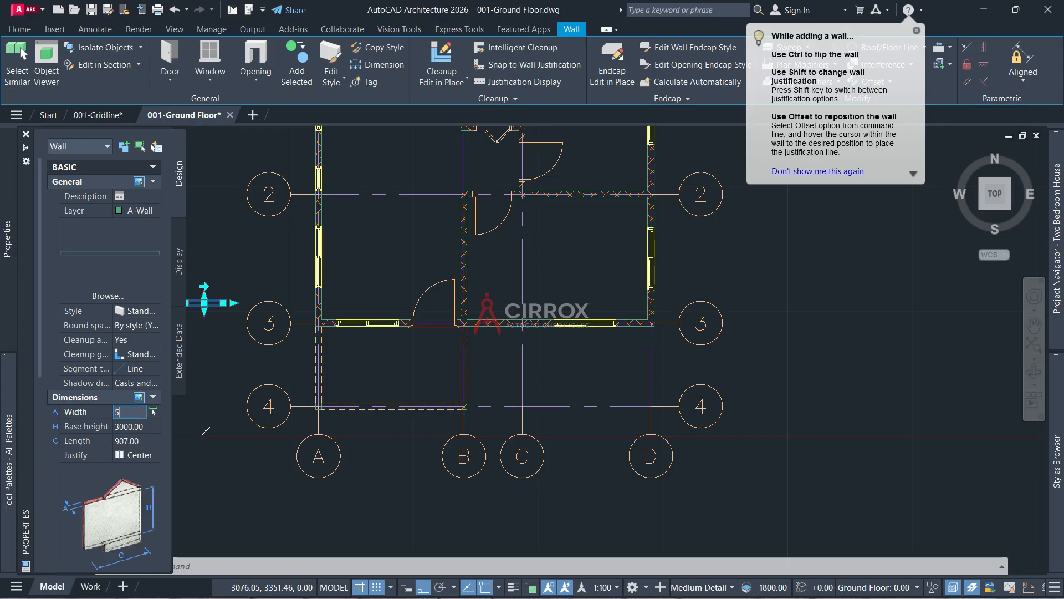
{"action": "type", "text": "50.00"}
{"action": "key", "text": "Tab"}
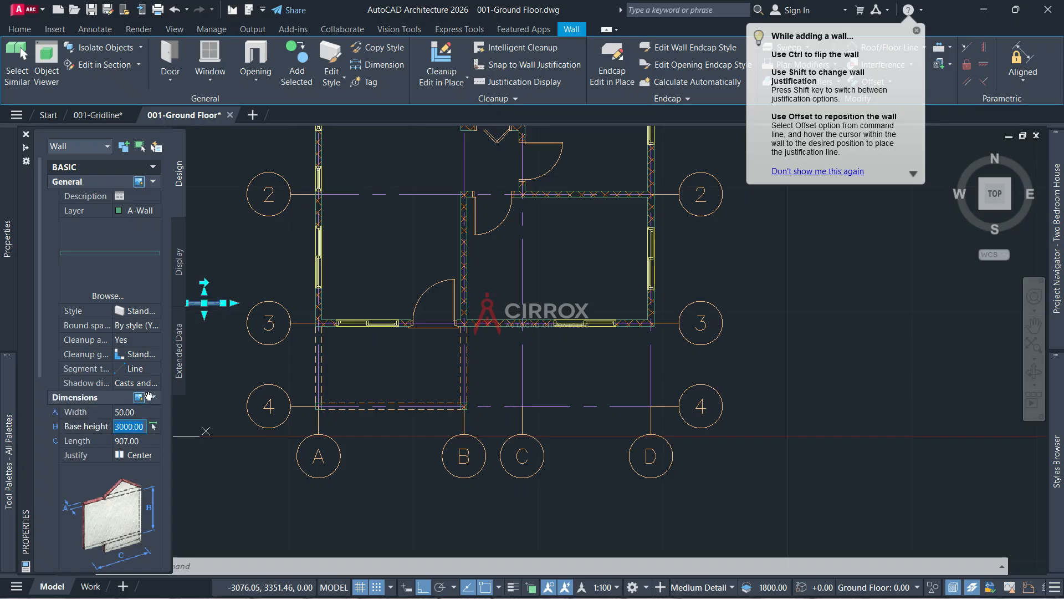
Reduce the width of the short Standard wall further so it is thinner than 50
{"action": "scroll", "coordinate": [190, 307], "scroll_direction": "up", "scroll_amount": 4}
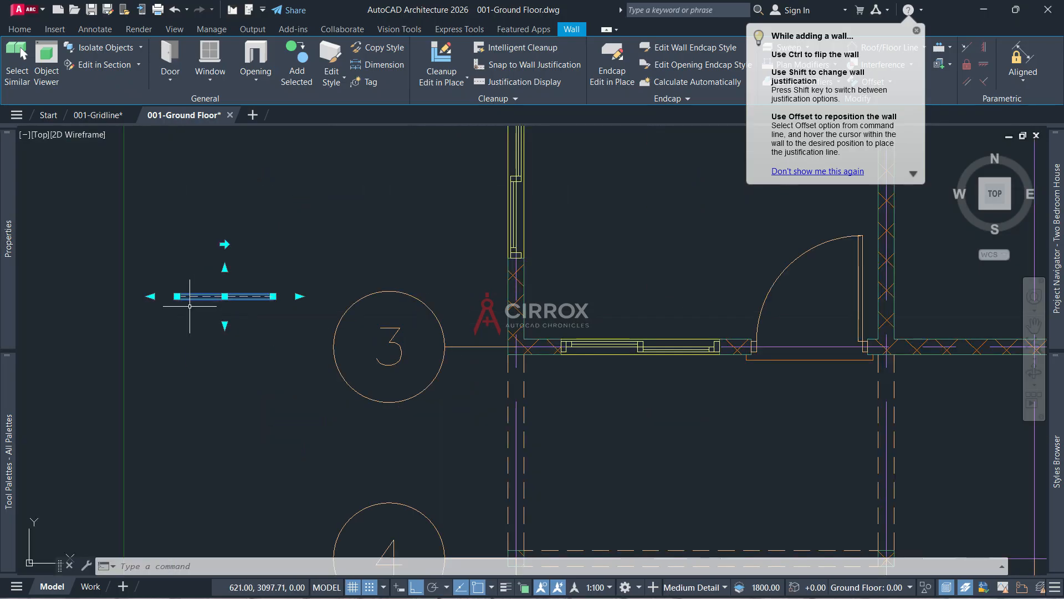
{"action": "mouse_move", "coordinate": [11, 285]}
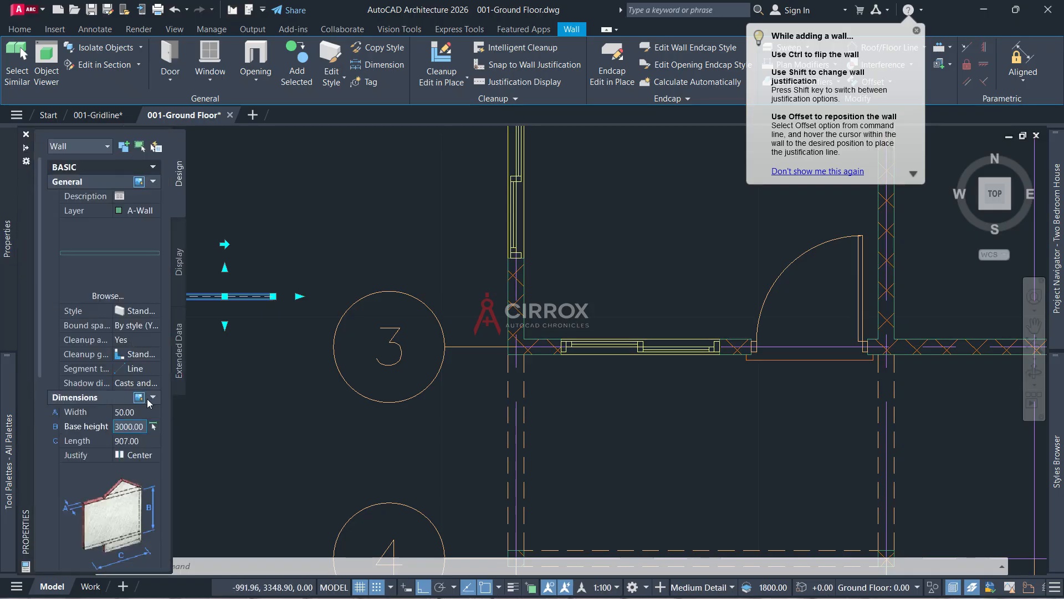
{"action": "left_click", "coordinate": [127, 412]}
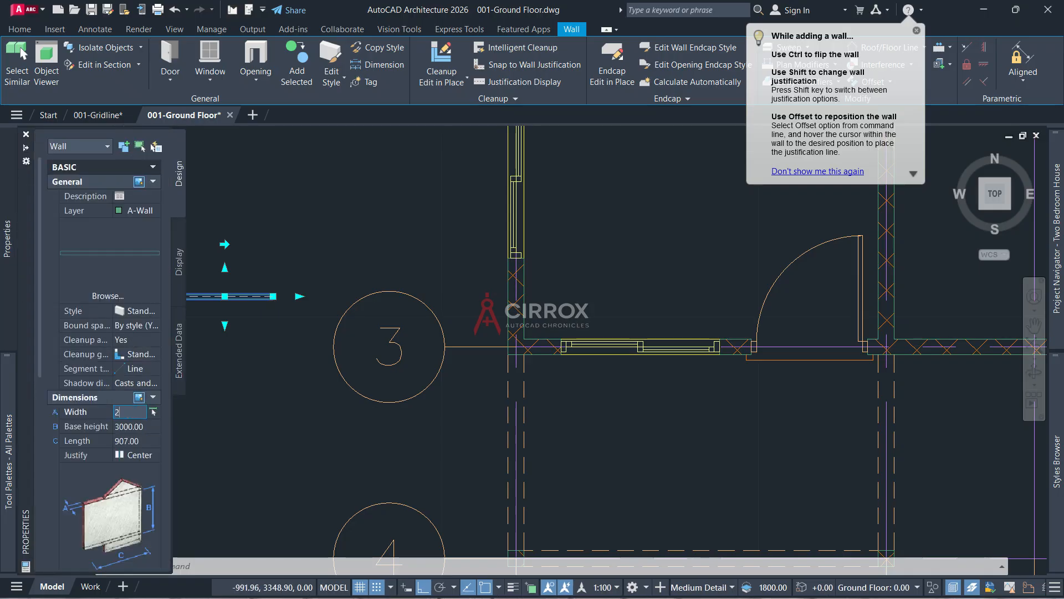
{"action": "key", "text": "Return"}
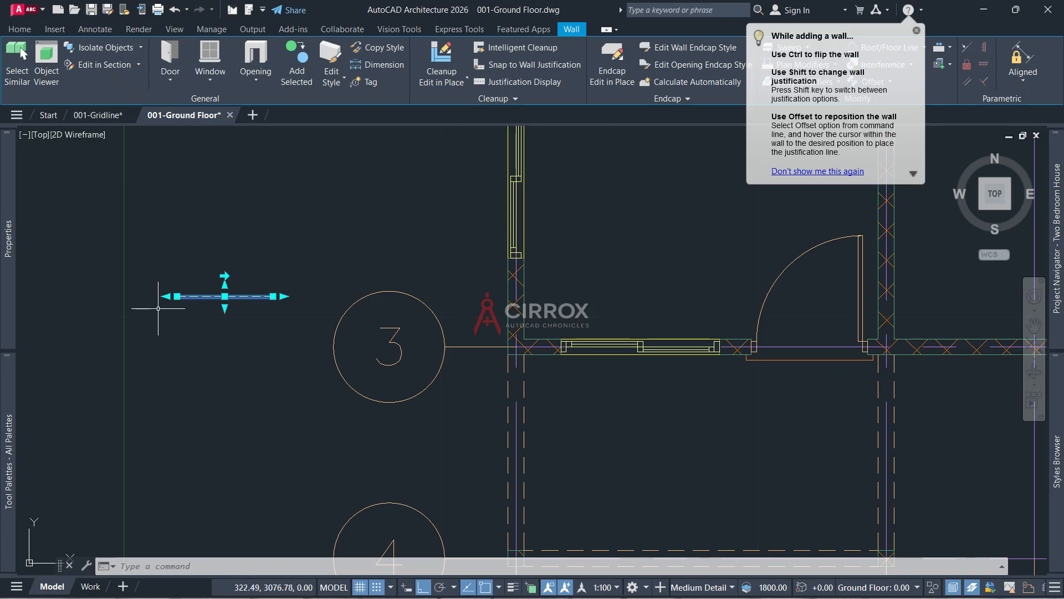
Add a matching thin wall along the outer face of the grid line 3 wall, from the grid line B junction to the window's near edge
{"action": "left_click", "coordinate": [300, 76]}
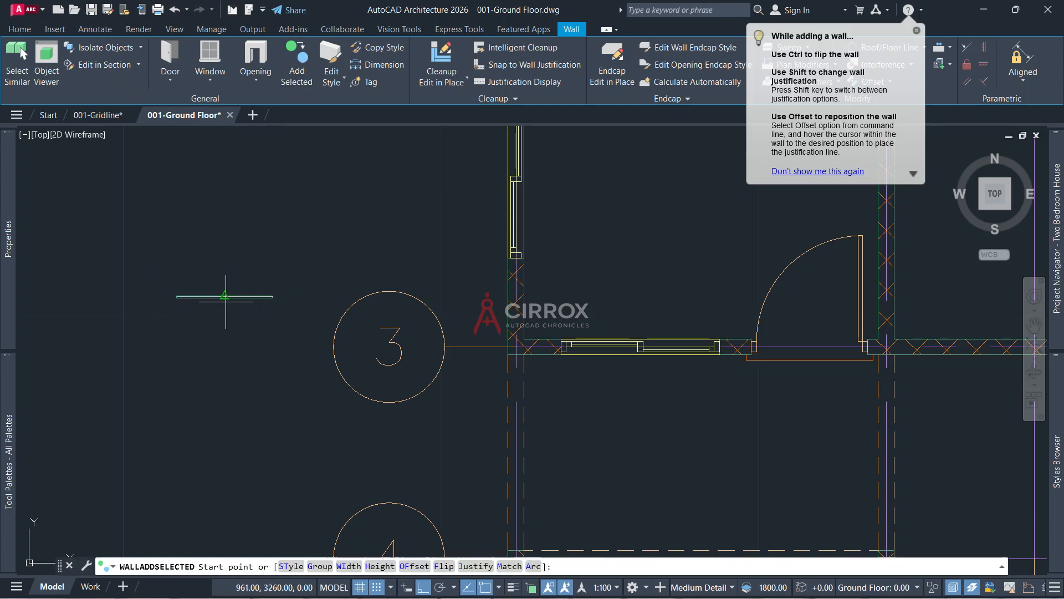
{"action": "scroll", "coordinate": [225, 298], "scroll_direction": "down", "scroll_amount": 2}
{"action": "scroll", "coordinate": [809, 357], "scroll_direction": "up", "scroll_amount": 3}
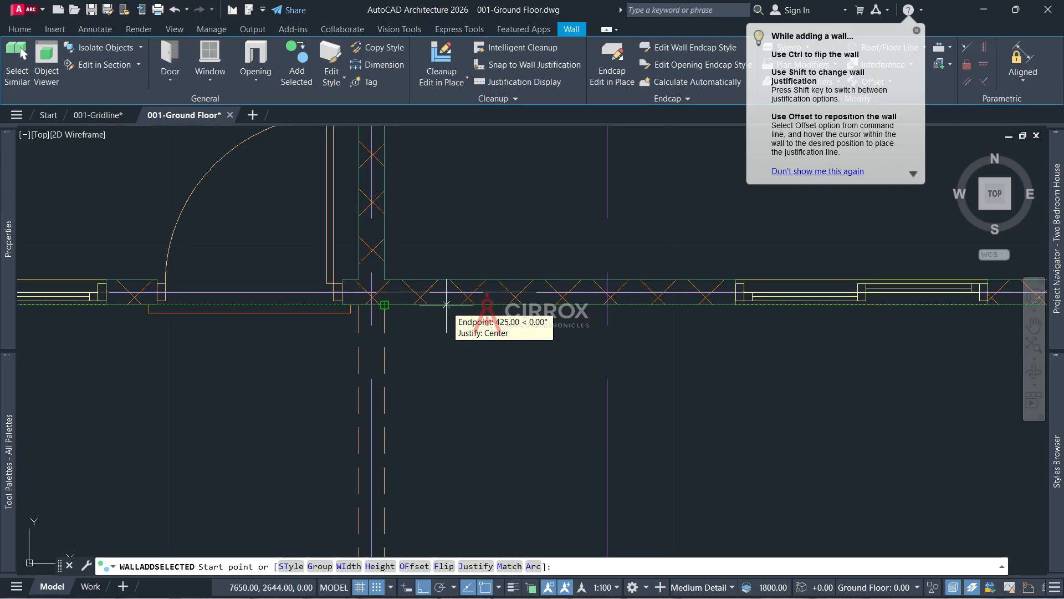
{"action": "left_click", "coordinate": [385, 304]}
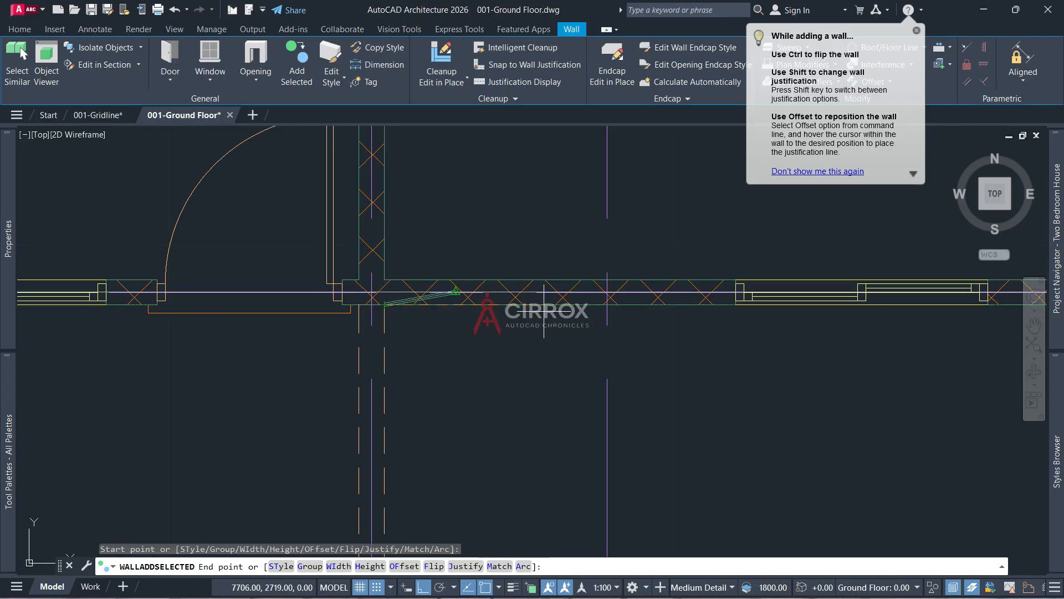
{"action": "left_click", "coordinate": [736, 304]}
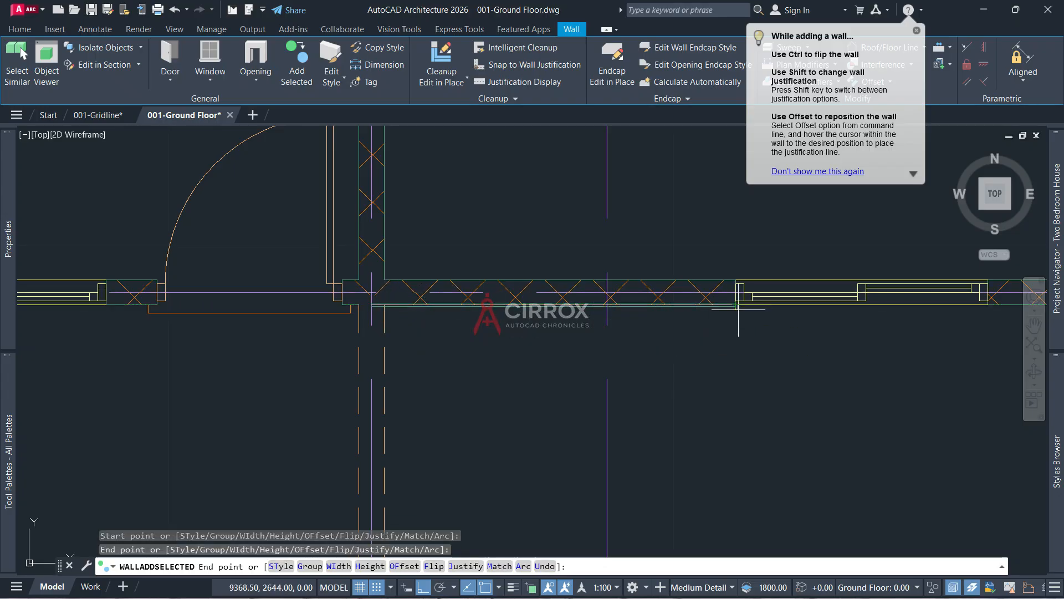
{"action": "right_click", "coordinate": [726, 415]}
{"action": "left_click", "coordinate": [776, 200]}
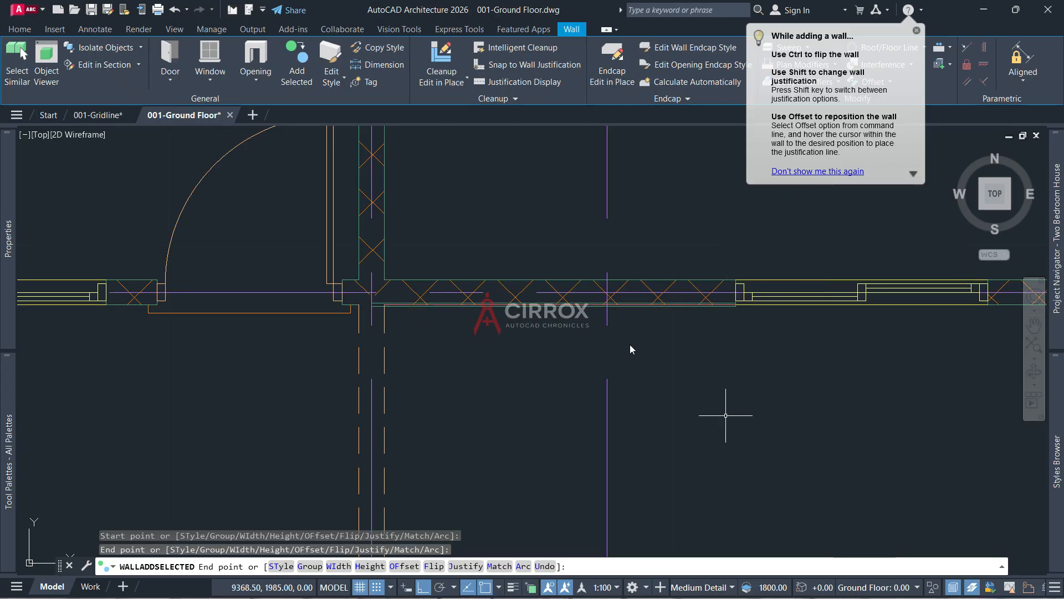
Stretch the new thin wall's grid line B end to the corner on the window-side face of the dashed porch wall
{"action": "scroll", "coordinate": [439, 315], "scroll_direction": "up", "scroll_amount": 4}
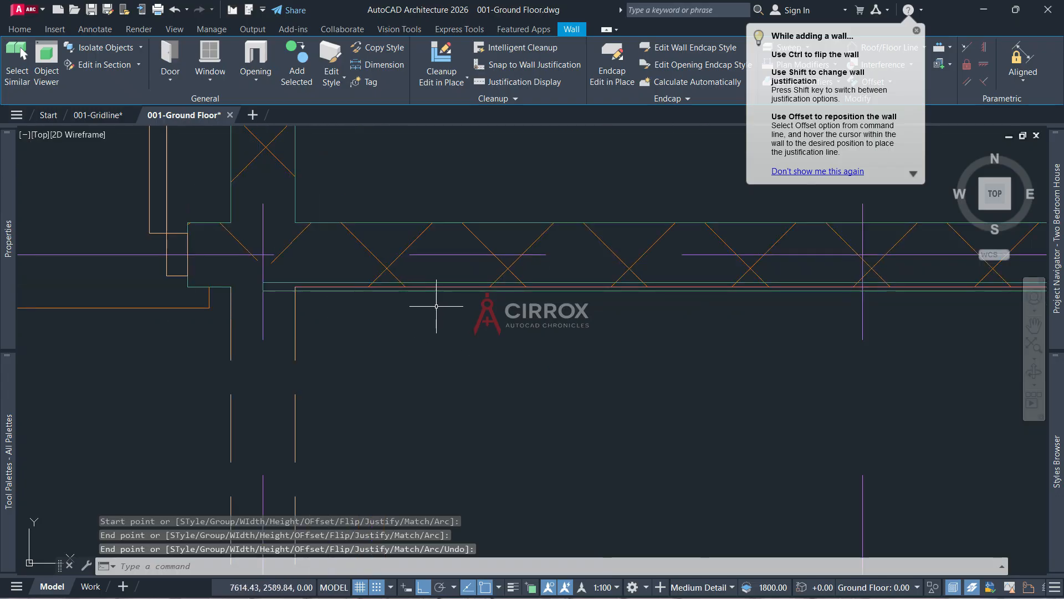
{"action": "left_click", "coordinate": [414, 288]}
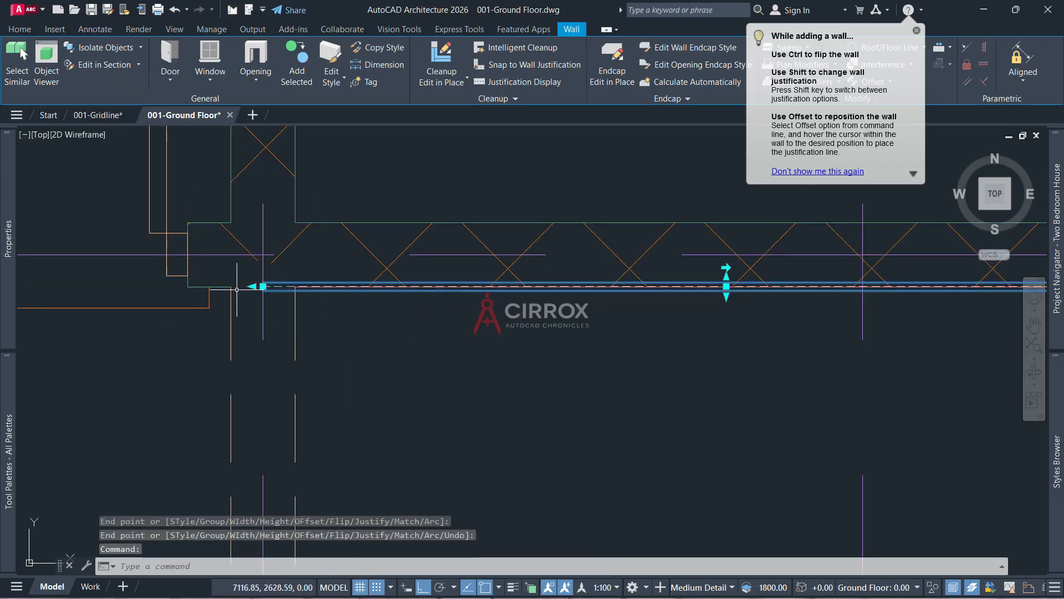
{"action": "left_click", "coordinate": [263, 287]}
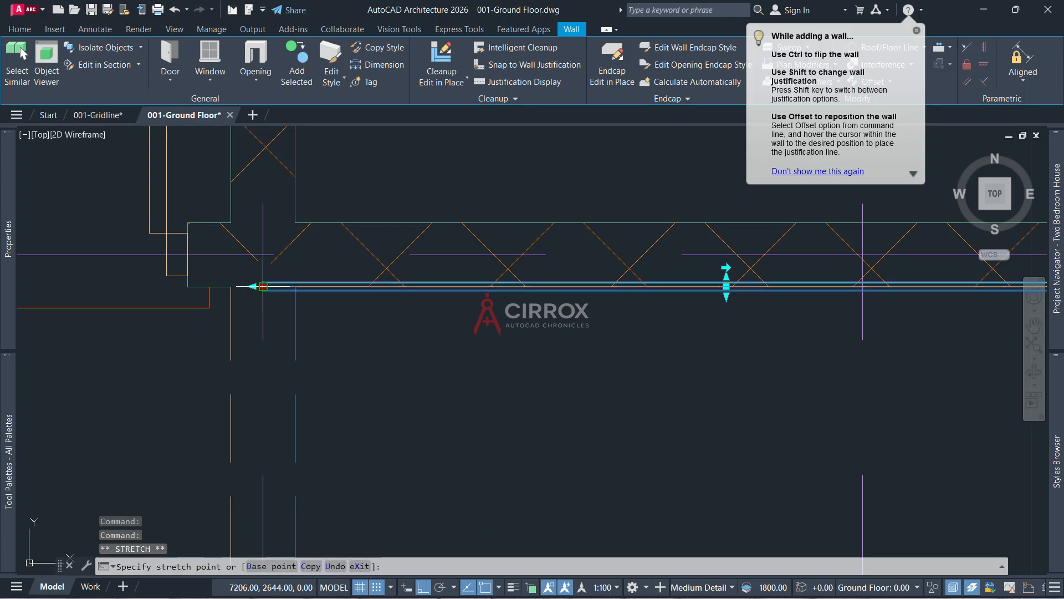
{"action": "left_click", "coordinate": [295, 287]}
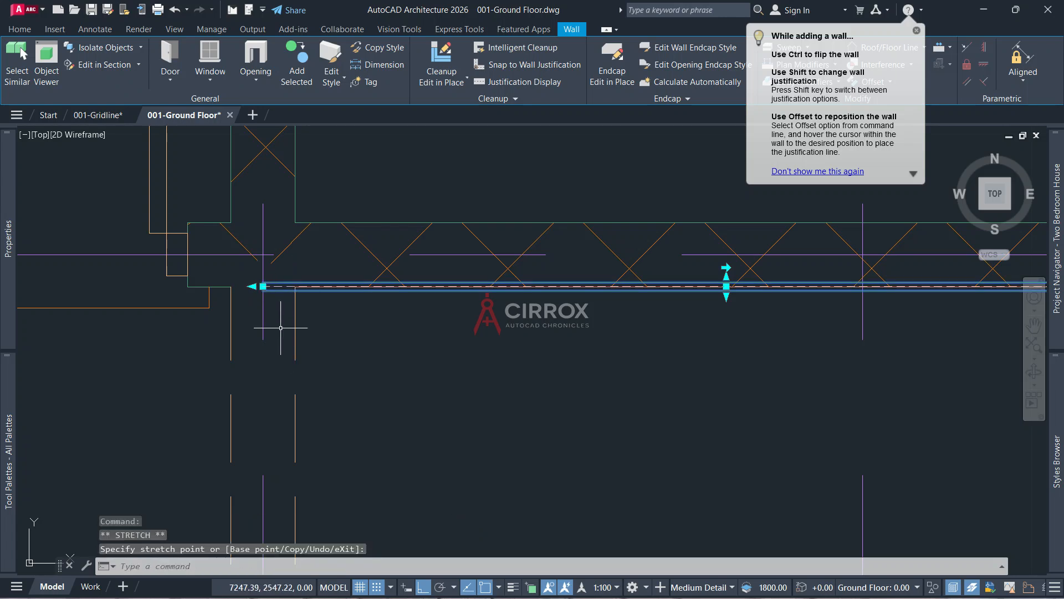
{"action": "left_click", "coordinate": [295, 286]}
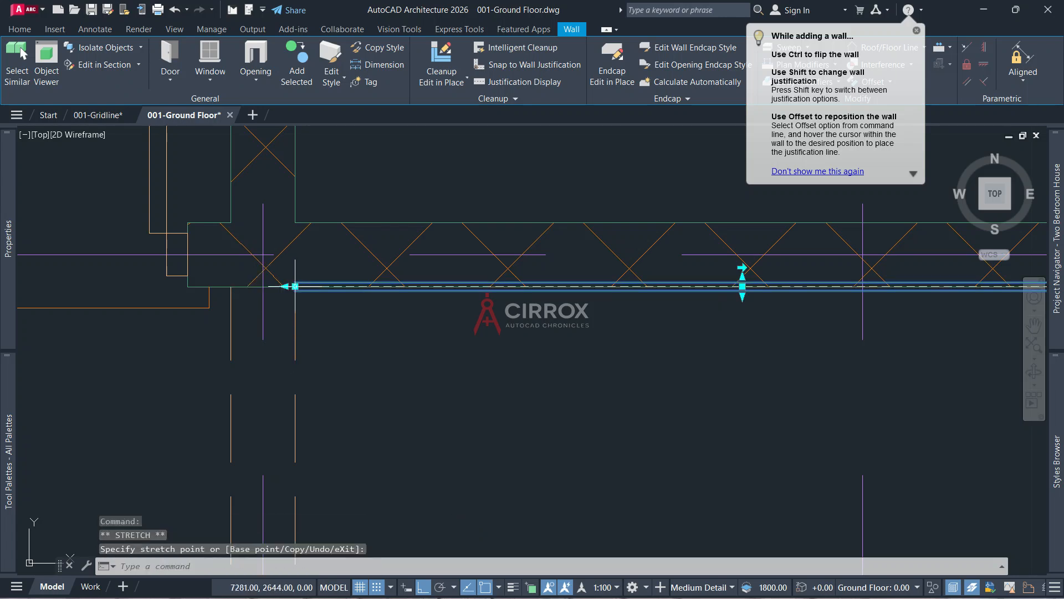
Set the justification of both thin walls to Left so the new one sits outside the grid line 3 wall
{"action": "scroll", "coordinate": [280, 353], "scroll_direction": "down", "scroll_amount": 3}
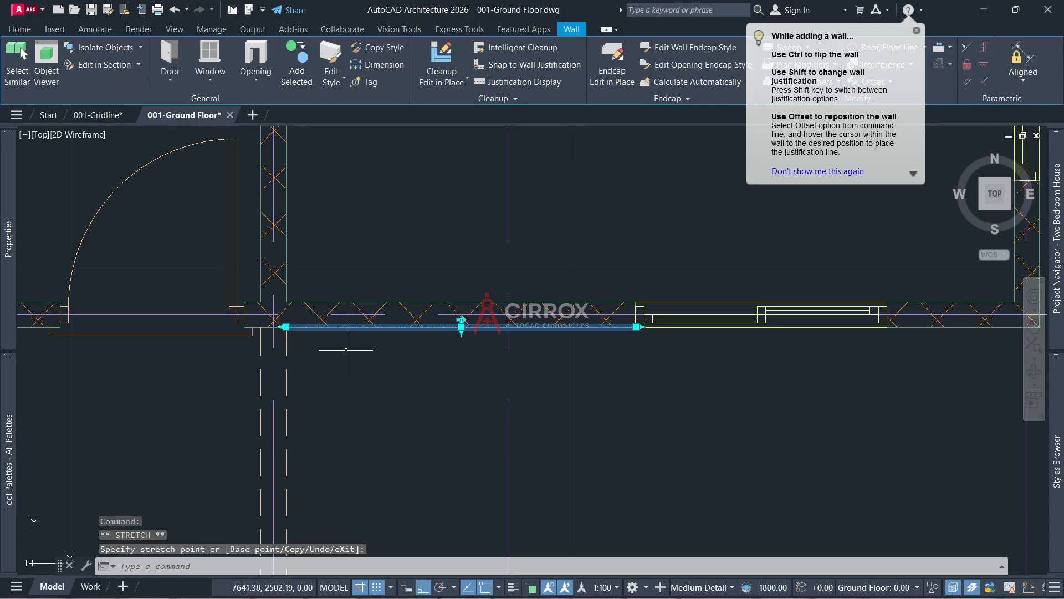
{"action": "mouse_move", "coordinate": [8, 253]}
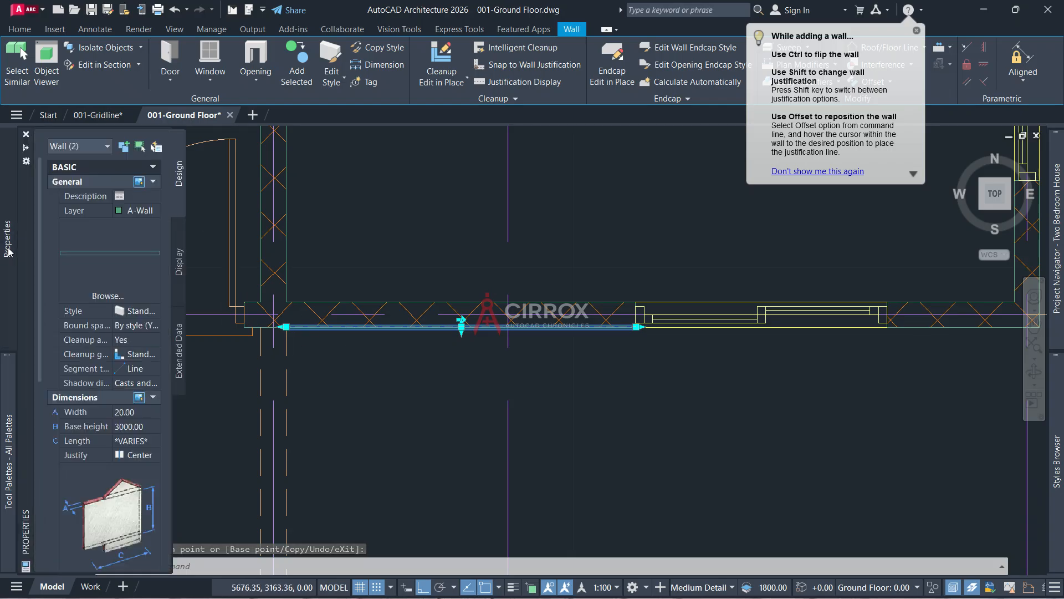
{"action": "left_click", "coordinate": [147, 454]}
{"action": "left_click", "coordinate": [156, 455]}
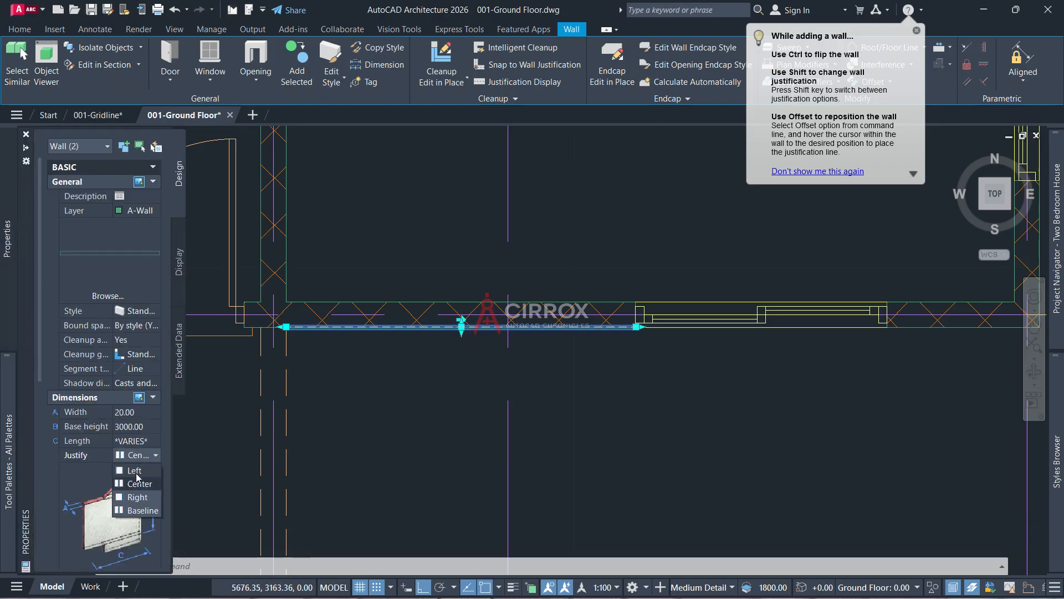
{"action": "left_click", "coordinate": [137, 497]}
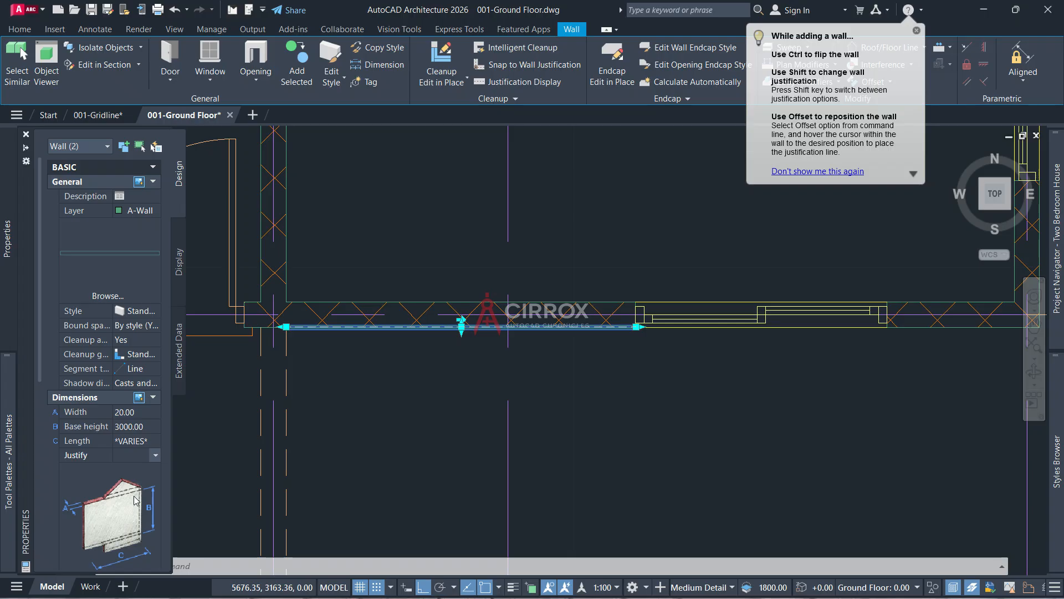
{"action": "left_click", "coordinate": [156, 454]}
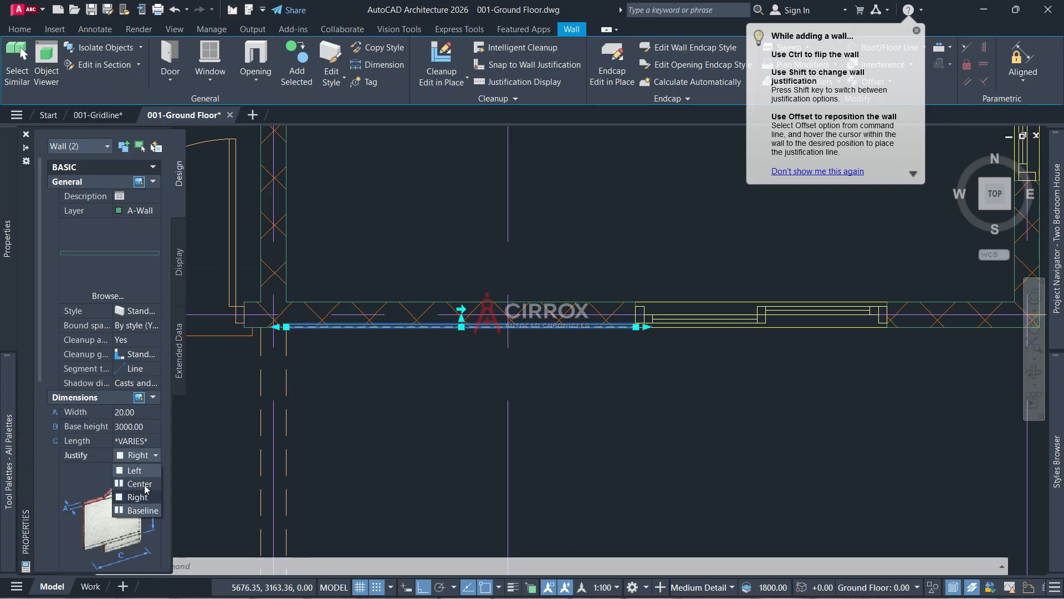
{"action": "left_click", "coordinate": [146, 484]}
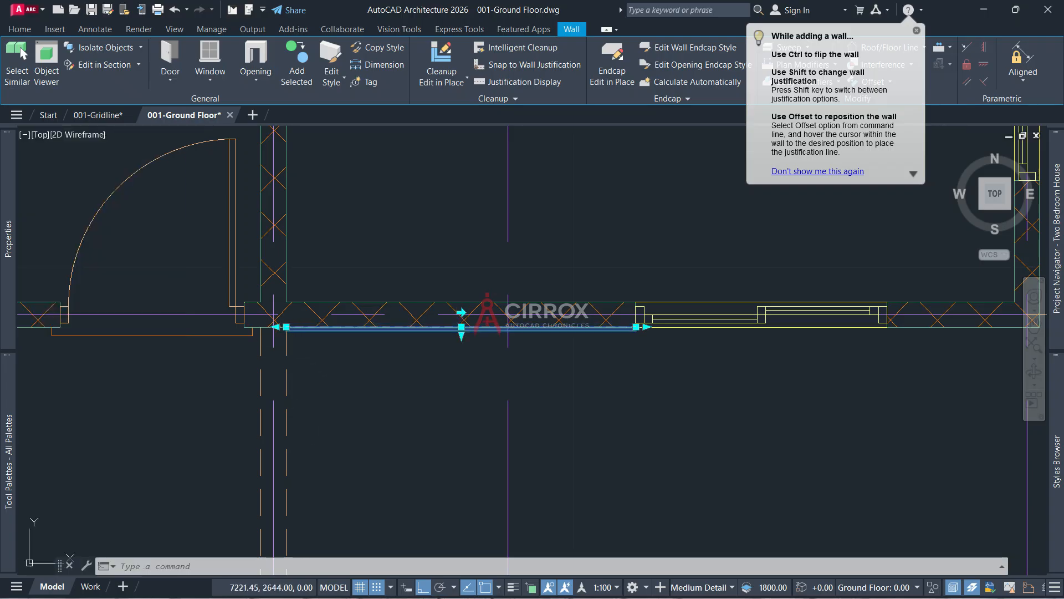
{"action": "key", "text": "Escape"}
{"action": "scroll", "coordinate": [283, 325], "scroll_direction": "up", "scroll_amount": 2}
{"action": "scroll", "coordinate": [283, 325], "scroll_direction": "down", "scroll_amount": 2}
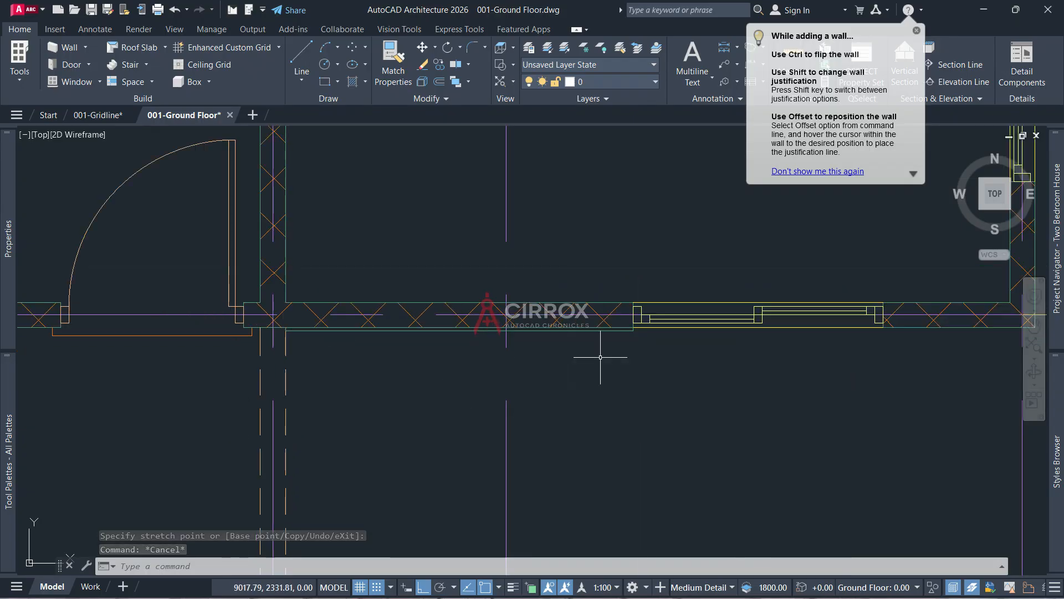
View the house in 3D with the Conceptual visual style and orbit to examine the thin wall on the front facade
{"action": "left_click", "coordinate": [953, 152]}
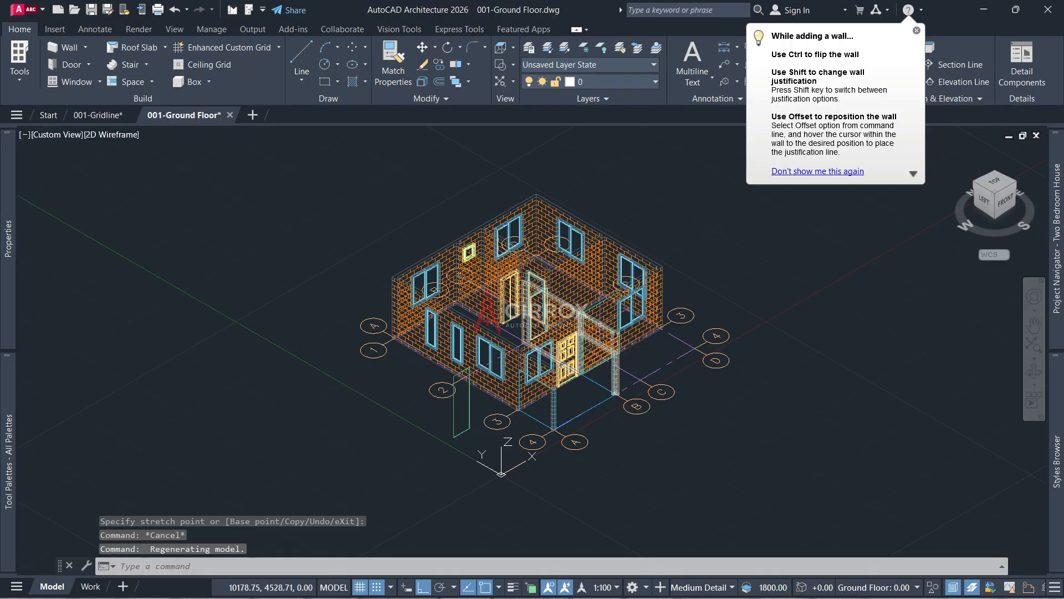
{"action": "left_click", "coordinate": [121, 137]}
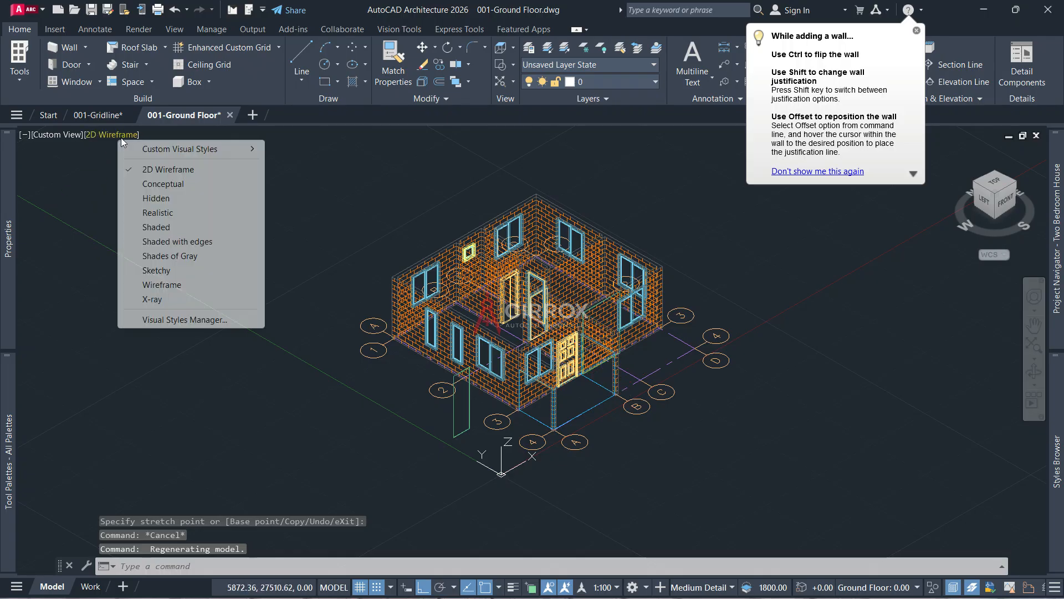
{"action": "left_click", "coordinate": [162, 183]}
{"action": "scroll", "coordinate": [598, 300], "scroll_direction": "up", "scroll_amount": 2}
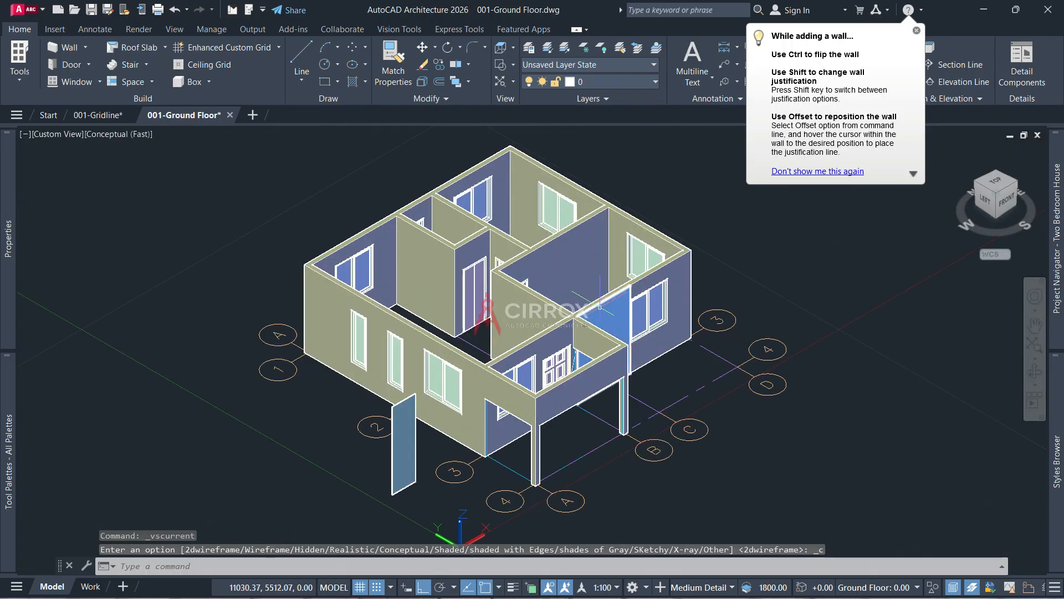
{"action": "left_click", "coordinate": [1035, 371]}
{"action": "left_click_drag", "start_coordinate": [958, 389], "coordinate": [424, 370]}
{"action": "scroll", "coordinate": [507, 383], "scroll_direction": "up", "scroll_amount": 2}
{"action": "scroll", "coordinate": [422, 282], "scroll_direction": "up", "scroll_amount": 3}
{"action": "scroll", "coordinate": [422, 282], "scroll_direction": "up", "scroll_amount": 2}
{"action": "left_click_drag", "start_coordinate": [413, 296], "coordinate": [500, 301]}
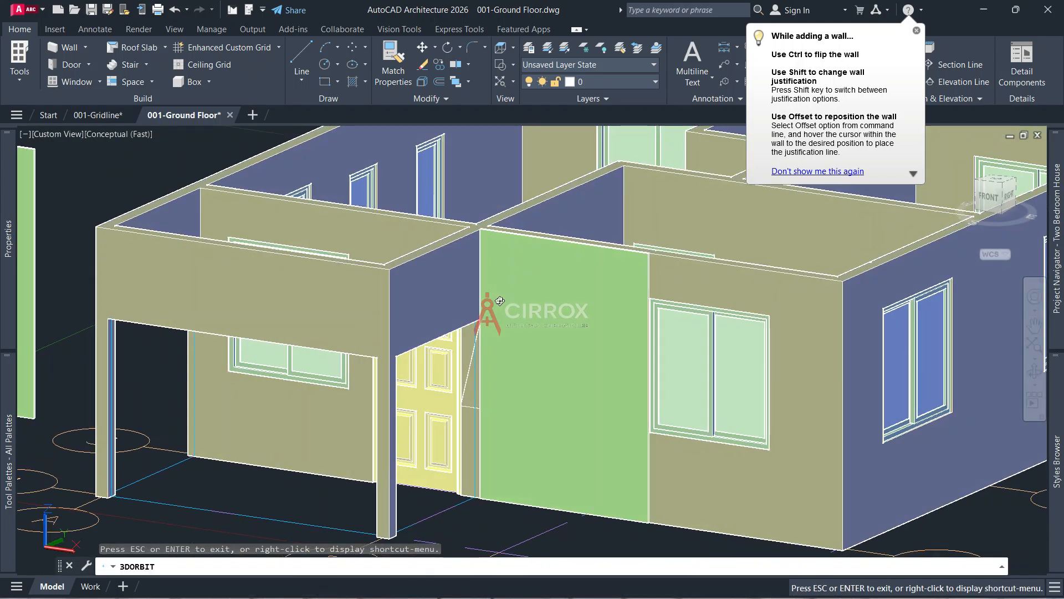
{"action": "right_click", "coordinate": [174, 174]}
{"action": "left_click", "coordinate": [192, 179]}
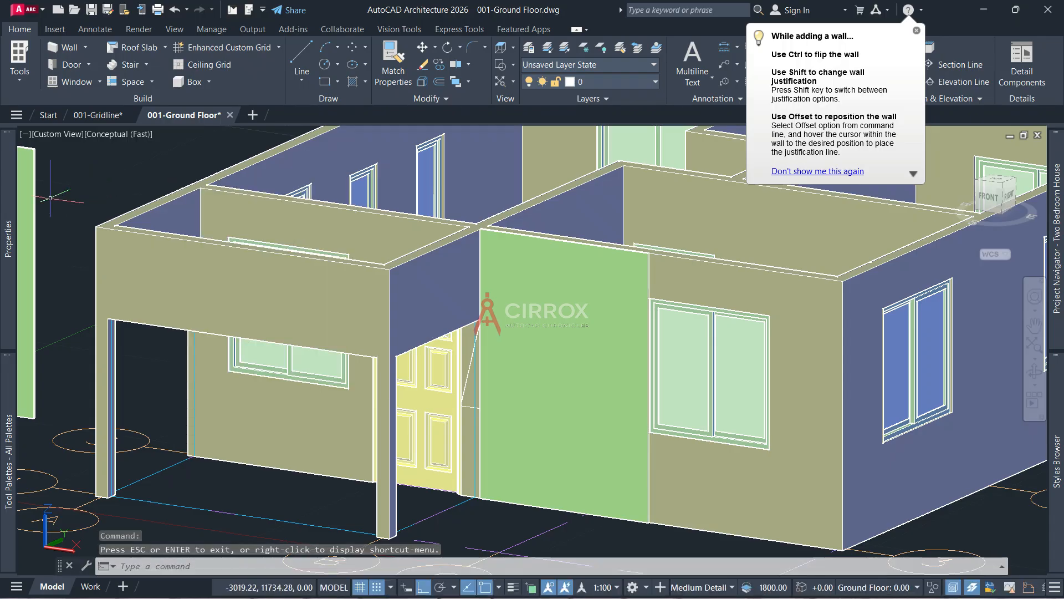
Erase the short sample wall outside the plan and display the model in the Realistic visual style
{"action": "left_click", "coordinate": [27, 199]}
{"action": "key", "text": "Delete"}
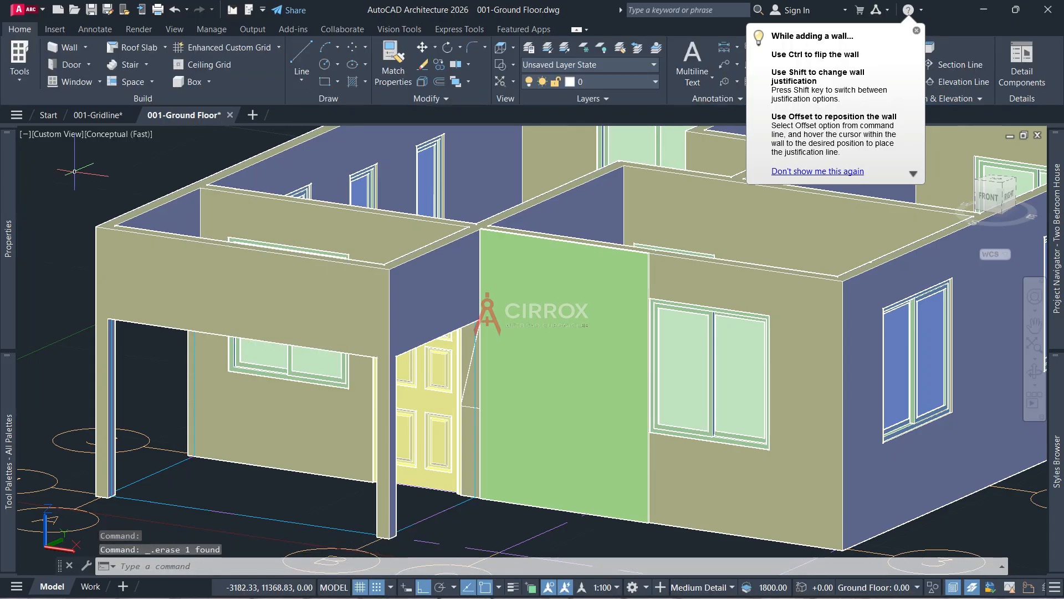
{"action": "left_click", "coordinate": [117, 133]}
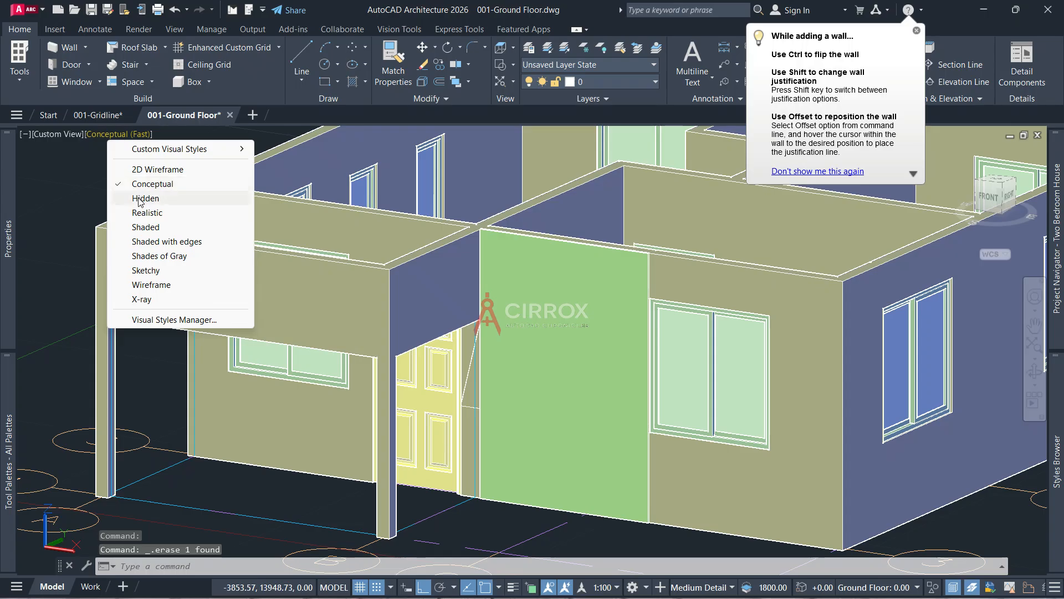
{"action": "left_click", "coordinate": [145, 213]}
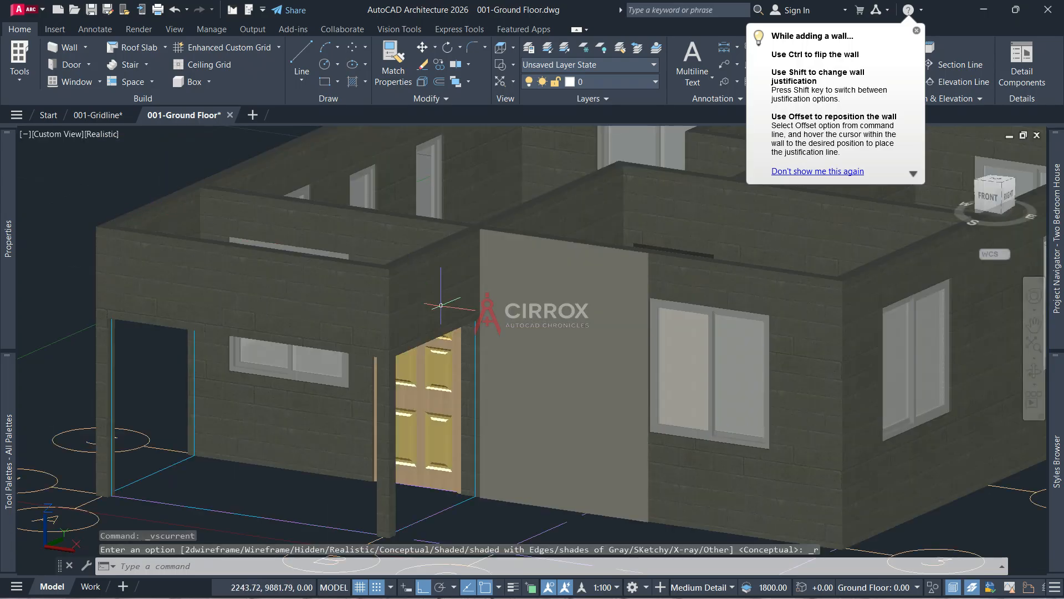
{"action": "scroll", "coordinate": [579, 383], "scroll_direction": "up", "scroll_amount": 3}
{"action": "scroll", "coordinate": [578, 383], "scroll_direction": "down", "scroll_amount": 4}
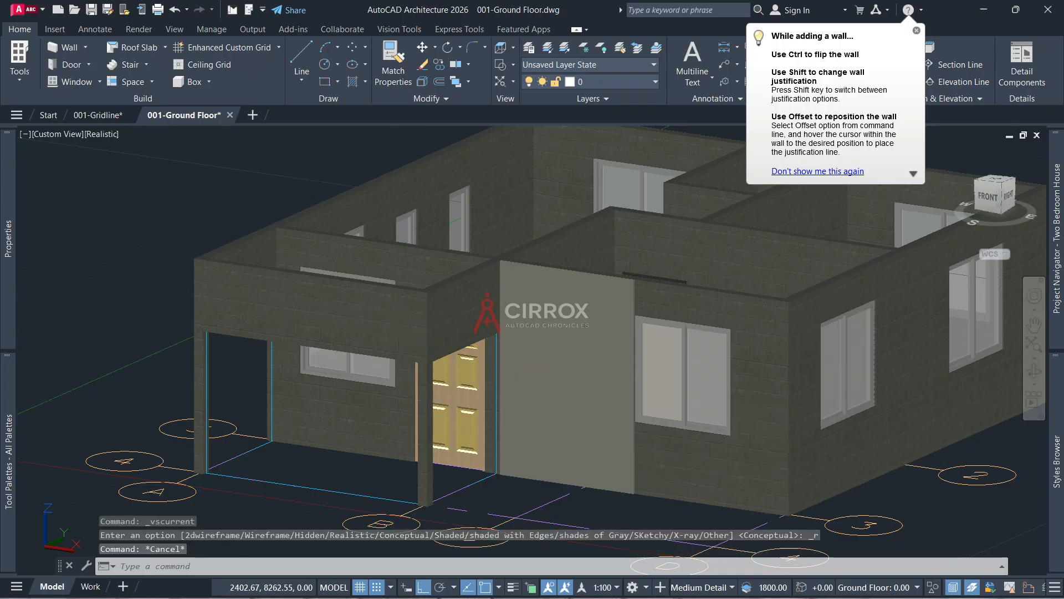
Select all walls similar to the porch wall and apply the Standard wall style to them from the Styles Browser
{"action": "left_click", "coordinate": [405, 333]}
{"action": "right_click", "coordinate": [395, 344]}
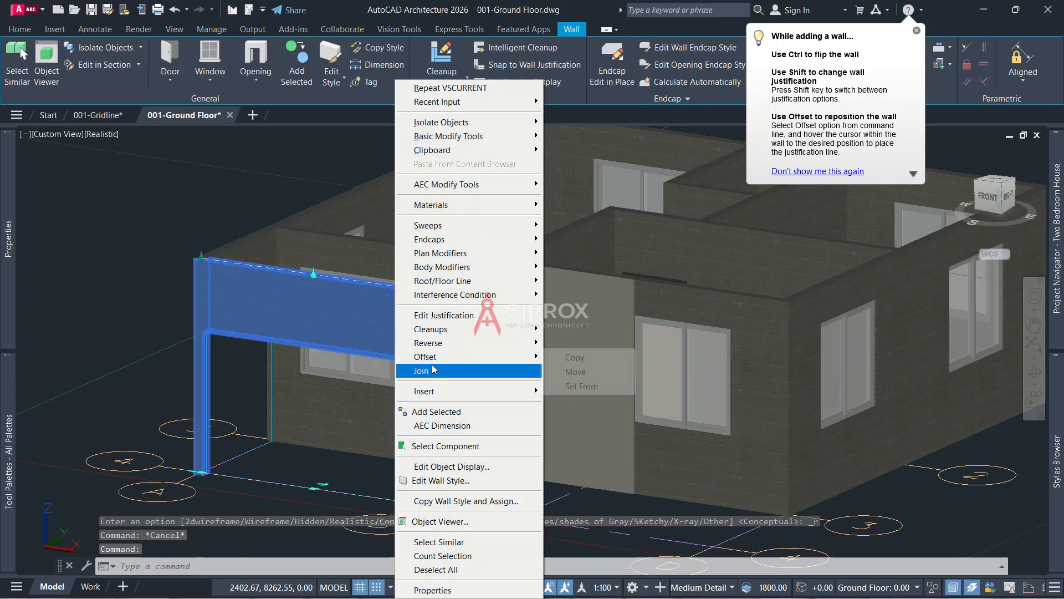
{"action": "left_click", "coordinate": [458, 542]}
{"action": "mouse_move", "coordinate": [1053, 384]}
{"action": "right_click", "coordinate": [916, 270]}
{"action": "left_click", "coordinate": [831, 311]}
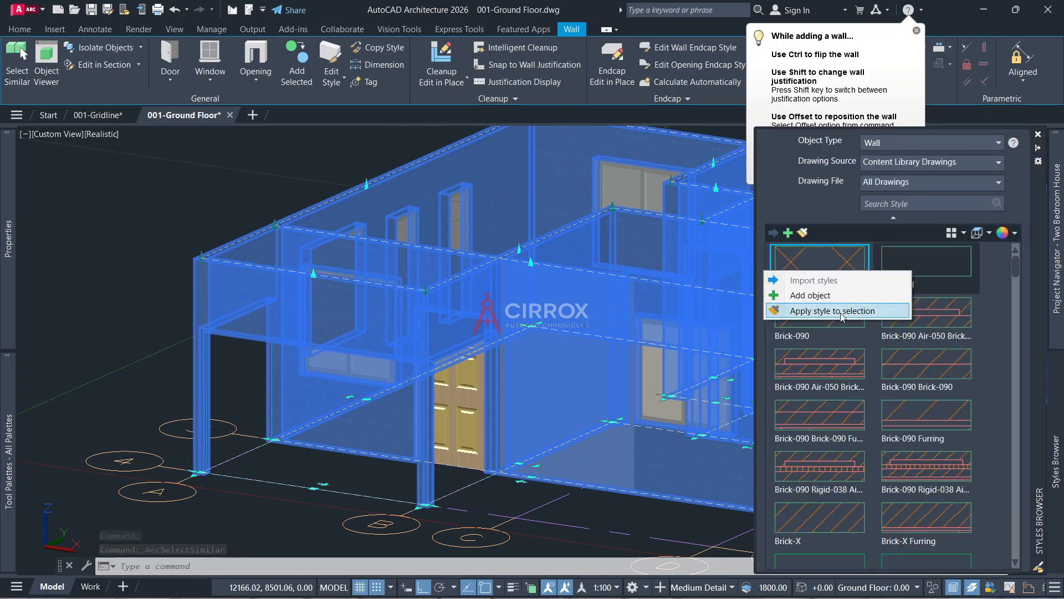
{"action": "key", "text": "Escape"}
{"action": "key", "text": "Escape"}
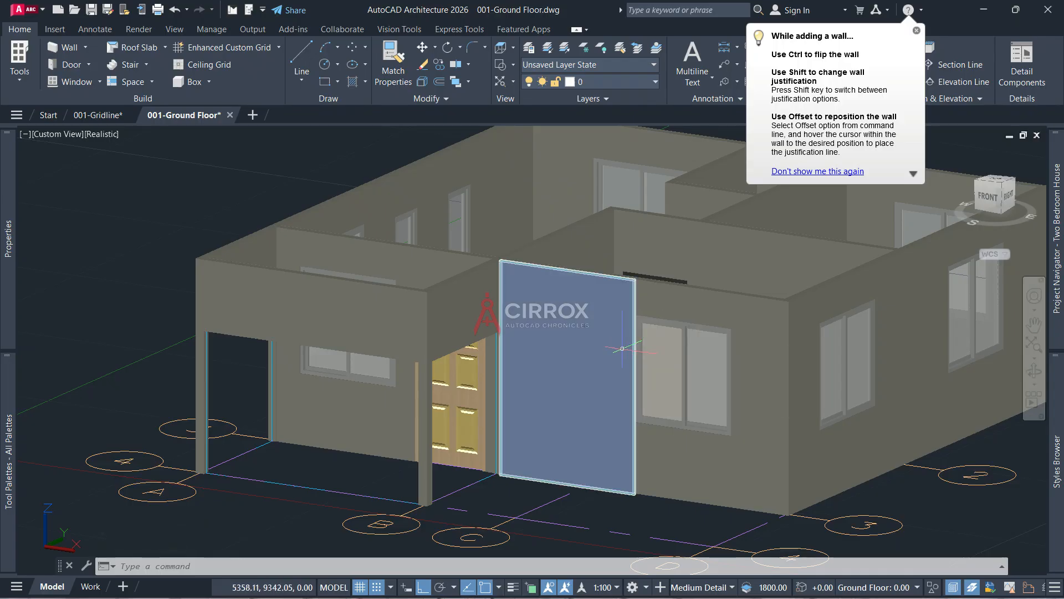
Return the model to the 2D Wireframe visual style and the top plan view
{"action": "left_click", "coordinate": [102, 134]}
{"action": "left_click", "coordinate": [163, 169]}
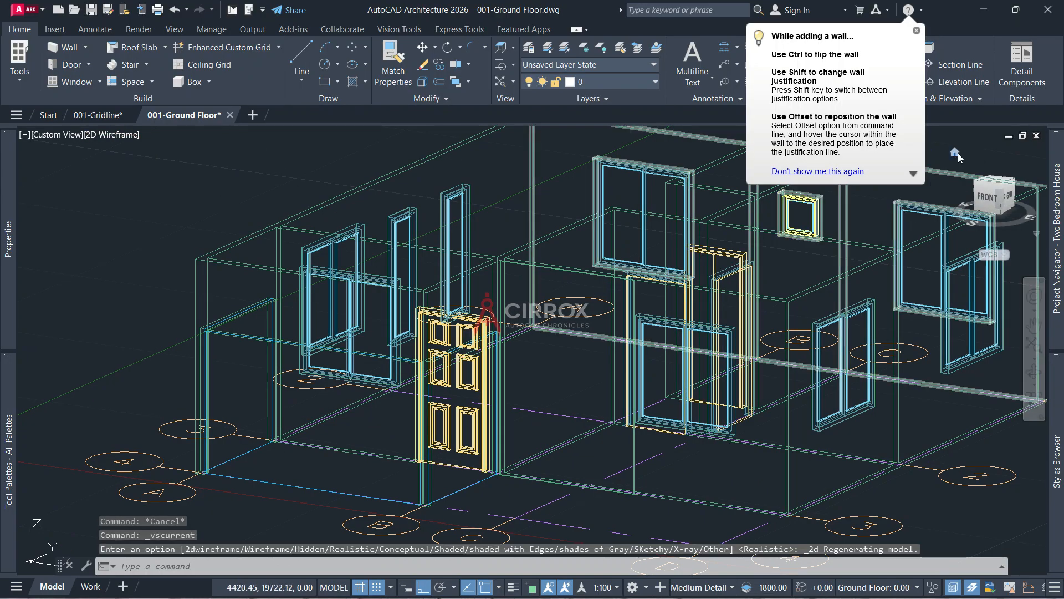
{"action": "left_click", "coordinate": [955, 153]}
{"action": "left_click", "coordinate": [996, 185]}
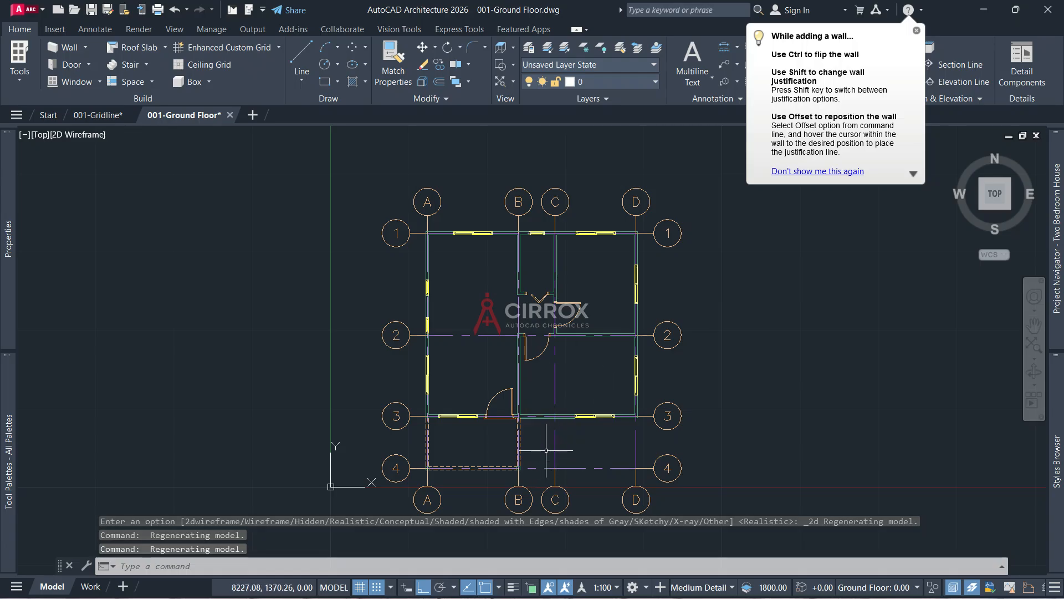
{"action": "scroll", "coordinate": [548, 438], "scroll_direction": "up", "scroll_amount": 4}
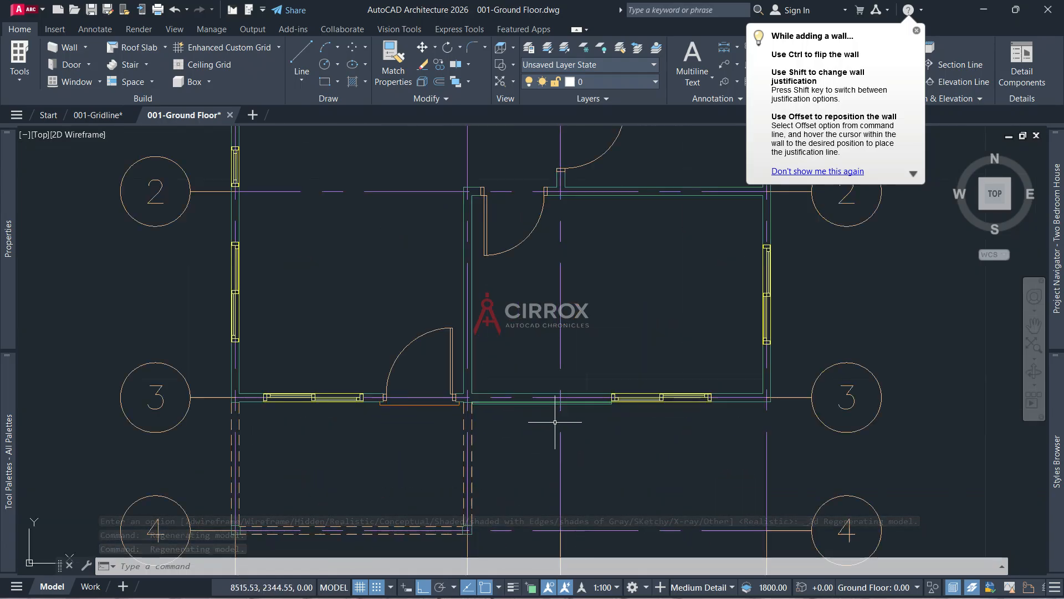
{"action": "scroll", "coordinate": [555, 422], "scroll_direction": "down", "scroll_amount": 2}
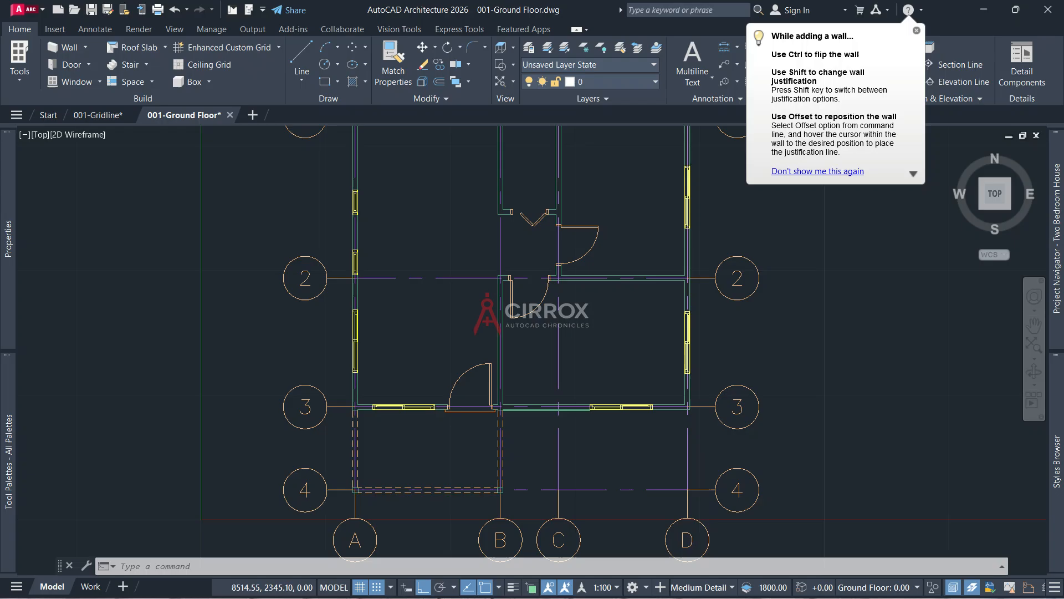
{"action": "scroll", "coordinate": [554, 422], "scroll_direction": "down", "scroll_amount": 2}
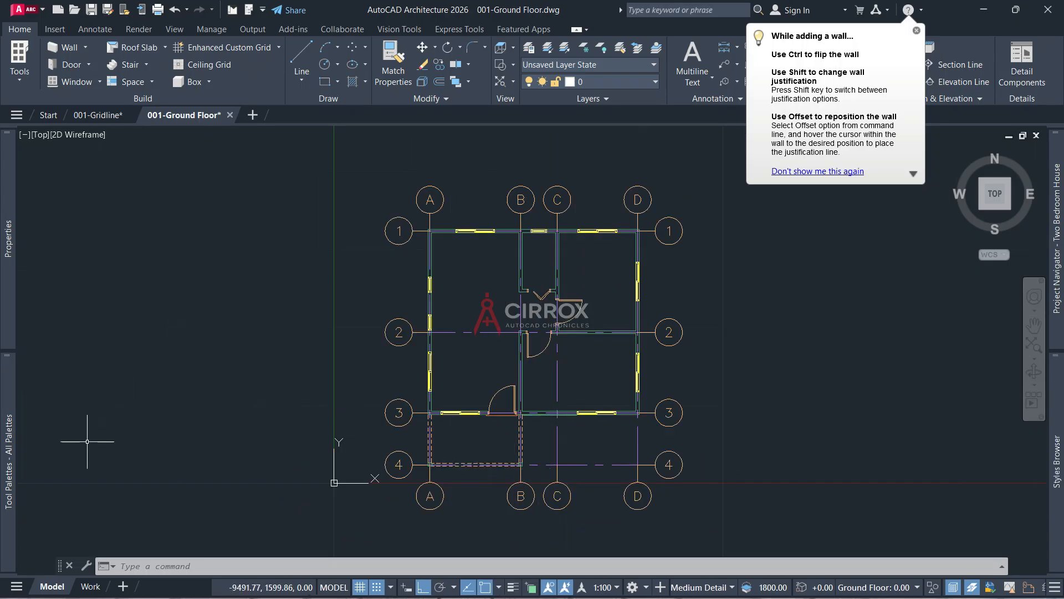
Place two structural columns at the porch corners, one at grid intersection B4 and one at A4
{"action": "mouse_move", "coordinate": [7, 458]}
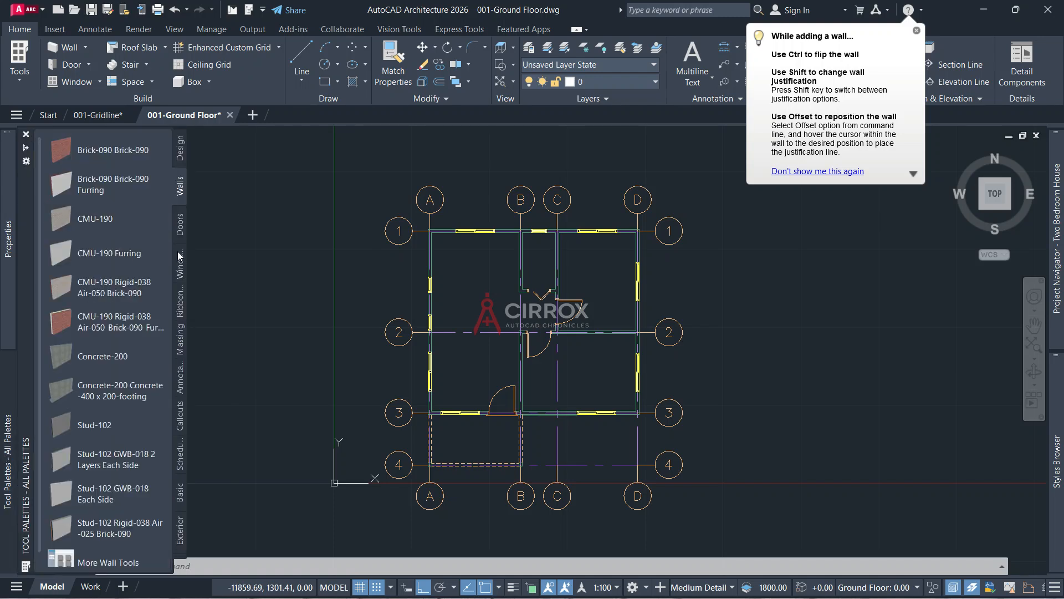
{"action": "left_click", "coordinate": [181, 149]}
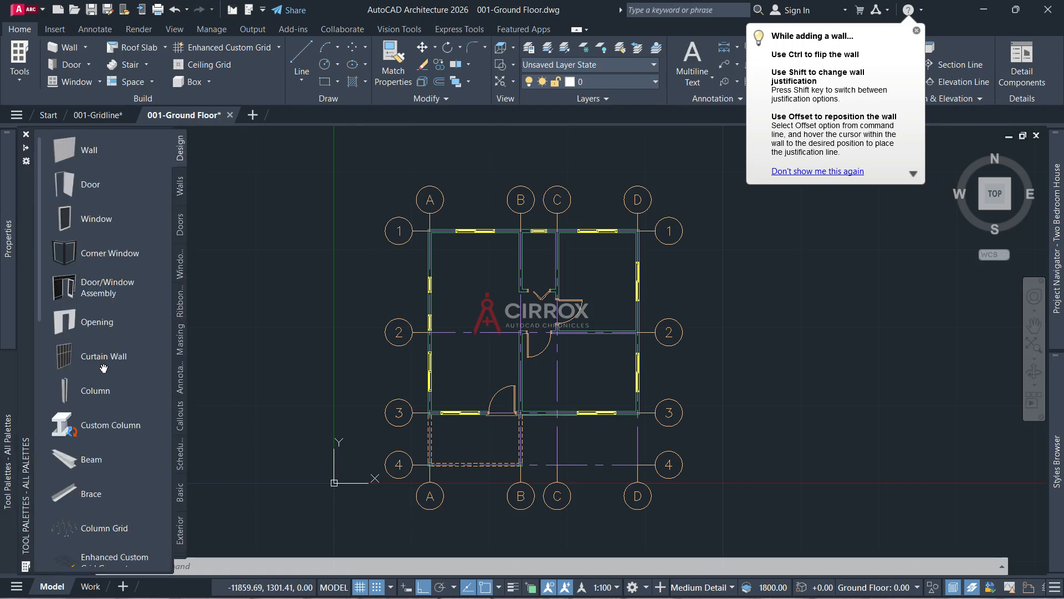
{"action": "left_click", "coordinate": [76, 388]}
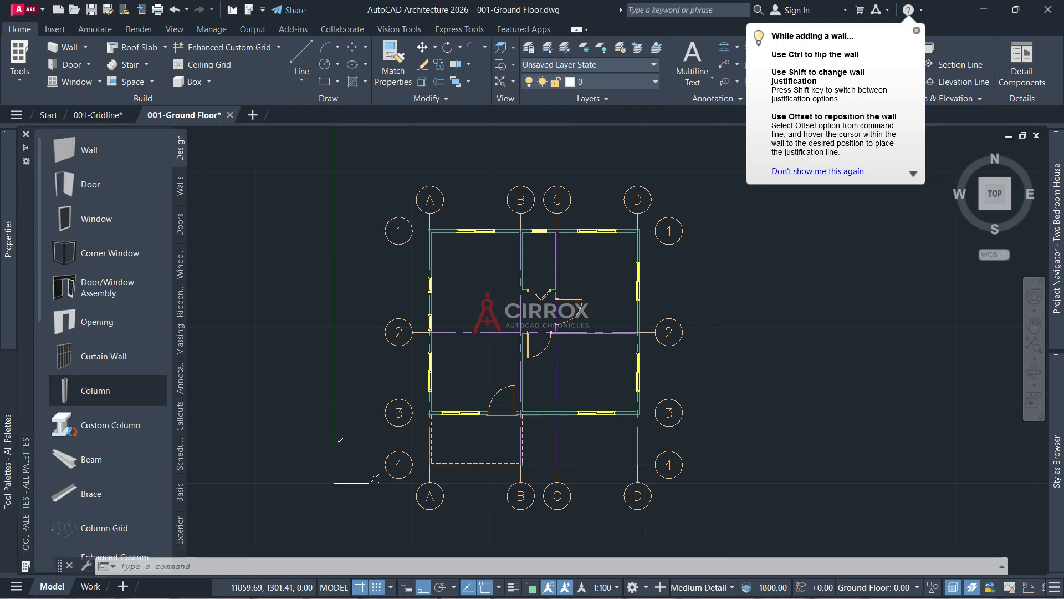
{"action": "scroll", "coordinate": [506, 465], "scroll_direction": "up", "scroll_amount": 4}
{"action": "scroll", "coordinate": [506, 465], "scroll_direction": "up", "scroll_amount": 2}
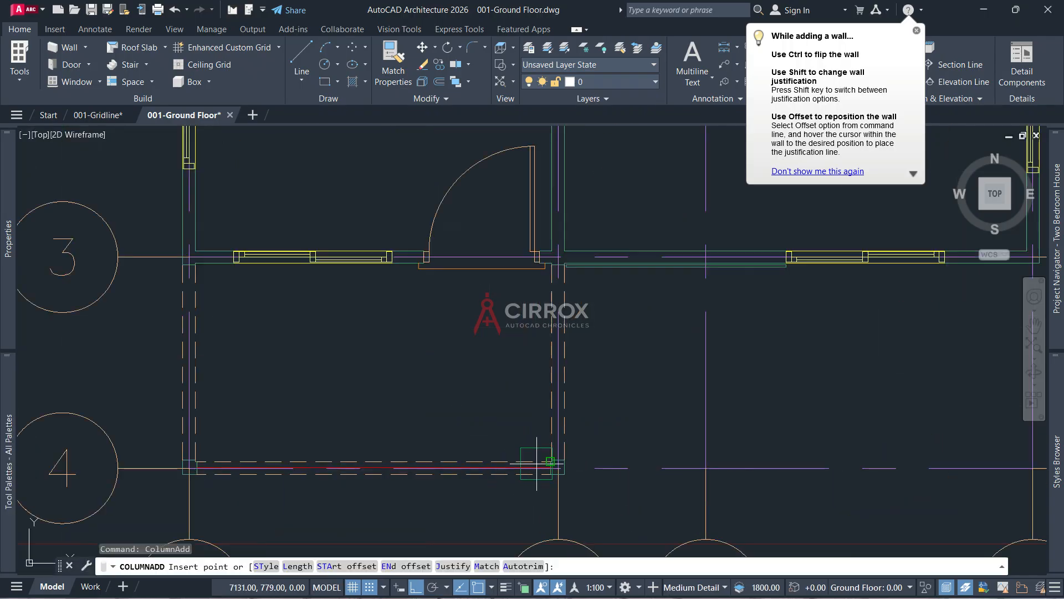
{"action": "scroll", "coordinate": [551, 467], "scroll_direction": "up", "scroll_amount": 2}
{"action": "left_click", "coordinate": [559, 470]}
{"action": "scroll", "coordinate": [632, 380], "scroll_direction": "down", "scroll_amount": 5}
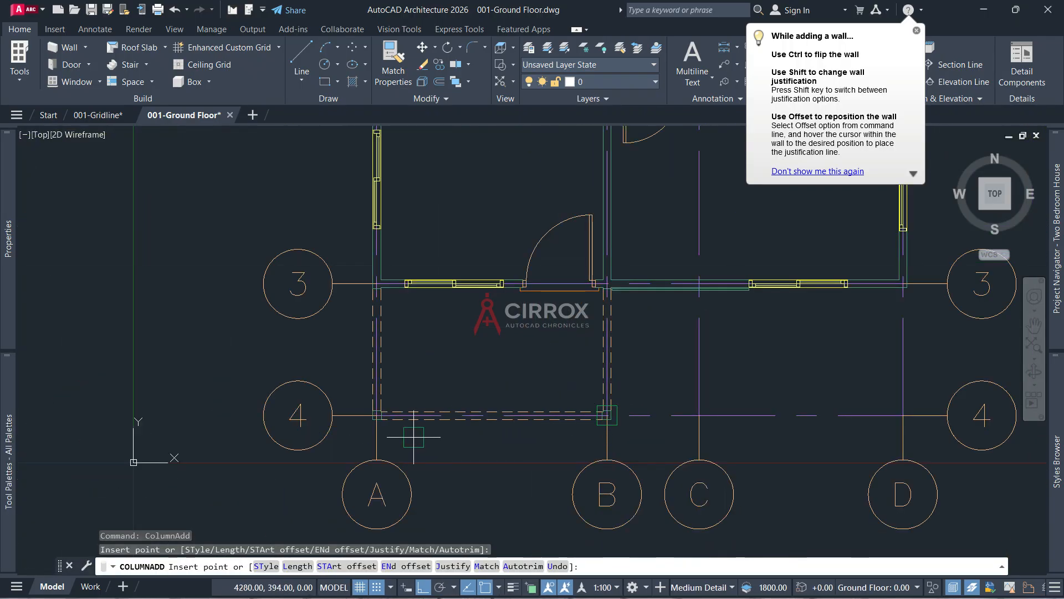
{"action": "scroll", "coordinate": [382, 417], "scroll_direction": "up", "scroll_amount": 7}
{"action": "left_click", "coordinate": [382, 418]}
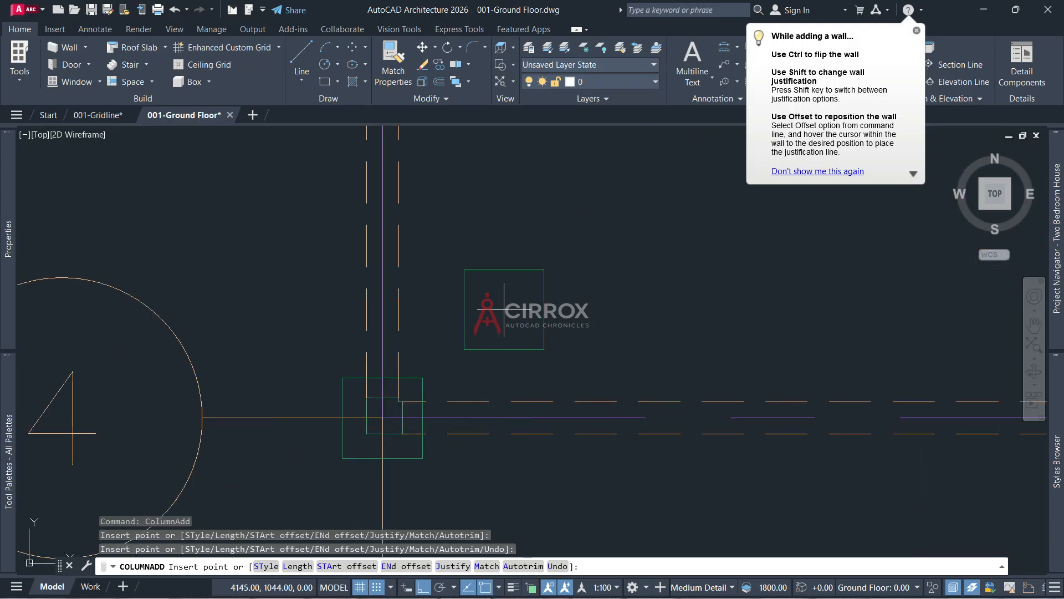
{"action": "right_click", "coordinate": [507, 305]}
{"action": "left_click", "coordinate": [535, 314]}
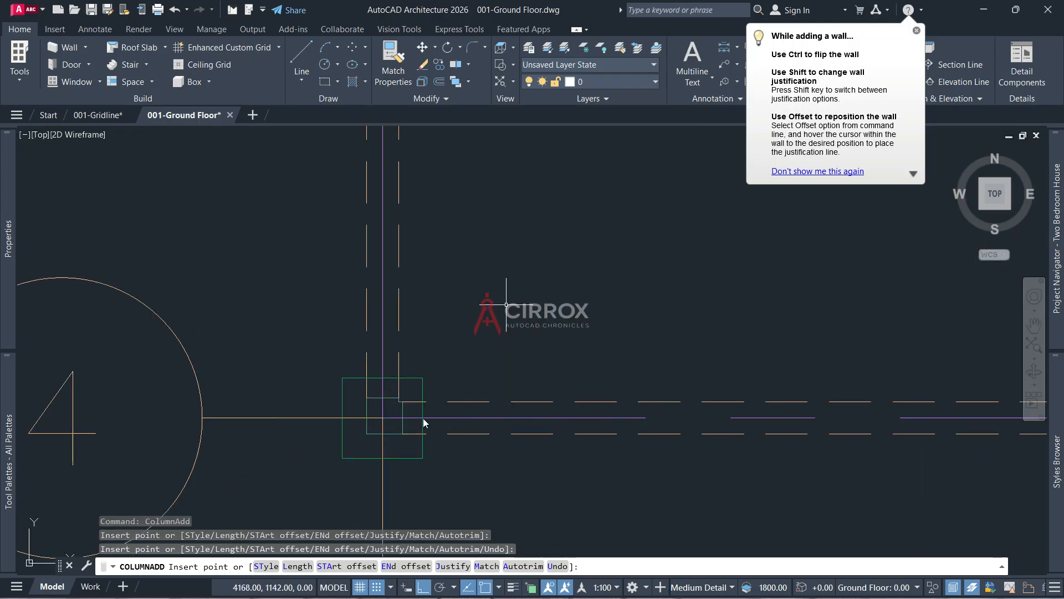
Move the column at A4 inward so that its lower-left corner sits near the porch walls' outer corner
{"action": "left_click", "coordinate": [358, 459]}
{"action": "left_click", "coordinate": [322, 440]}
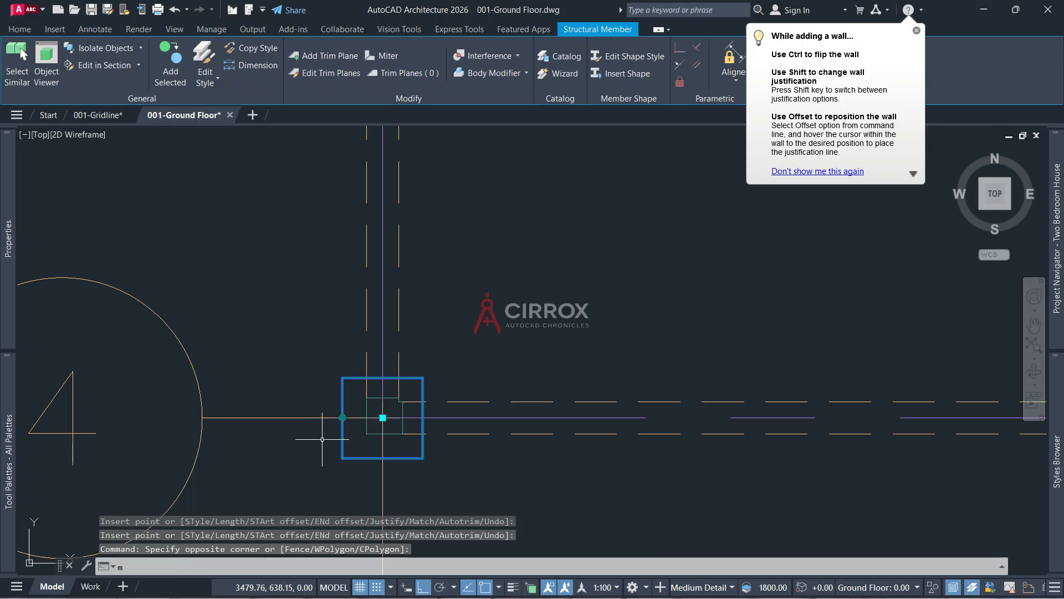
{"action": "type", "text": "m"}
{"action": "key", "text": "Return"}
{"action": "left_click", "coordinate": [342, 458]}
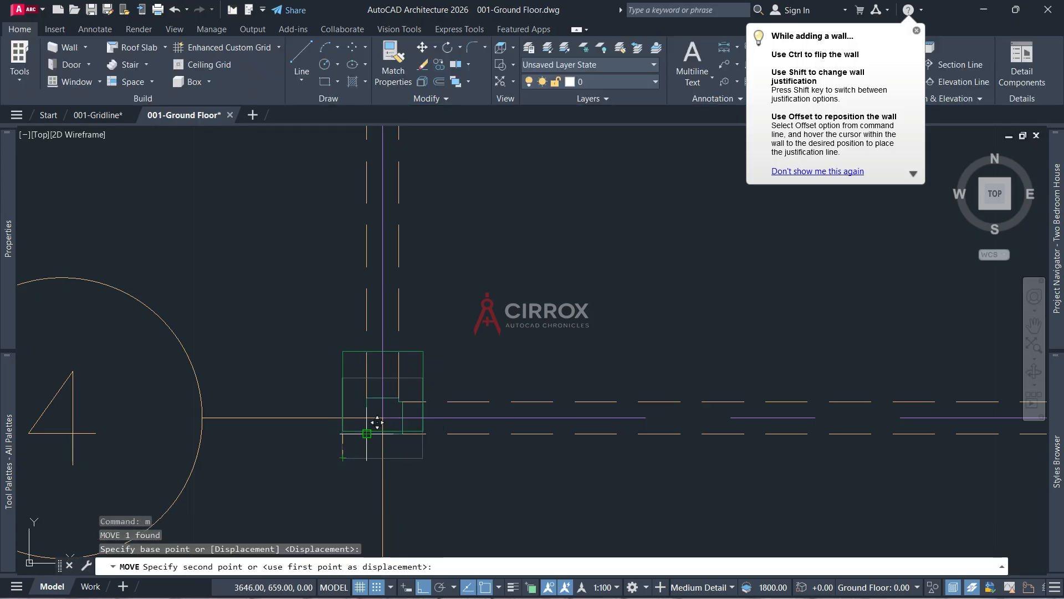
{"action": "left_click", "coordinate": [377, 423]}
{"action": "scroll", "coordinate": [308, 418], "scroll_direction": "down", "scroll_amount": 2}
{"action": "scroll", "coordinate": [326, 419], "scroll_direction": "up", "scroll_amount": 3}
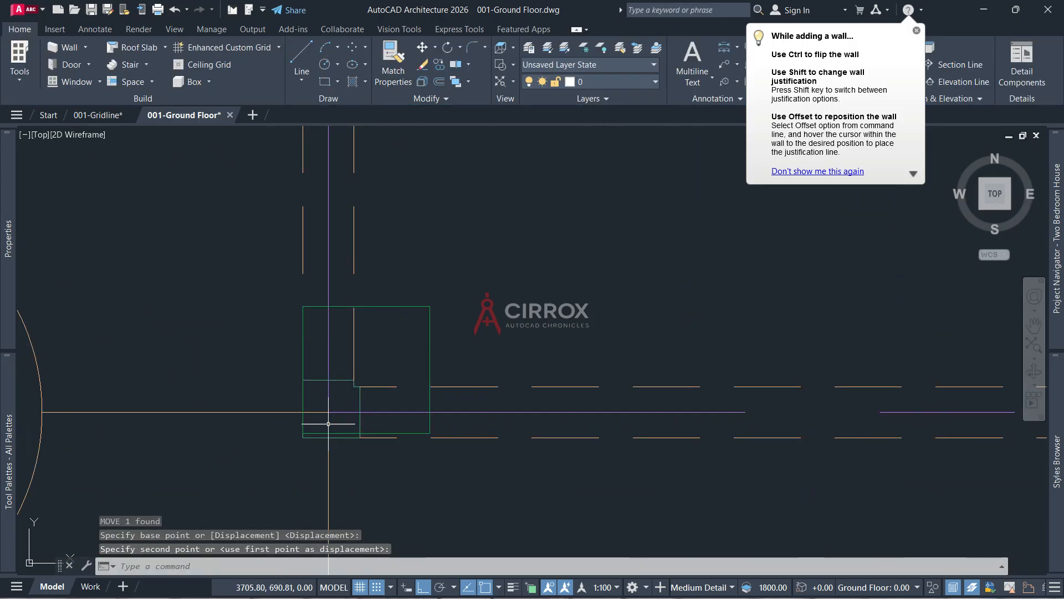
Move the A4 column again by its lower-left corner to align exactly with the outer corner of the porch walls
{"action": "left_click", "coordinate": [325, 436]}
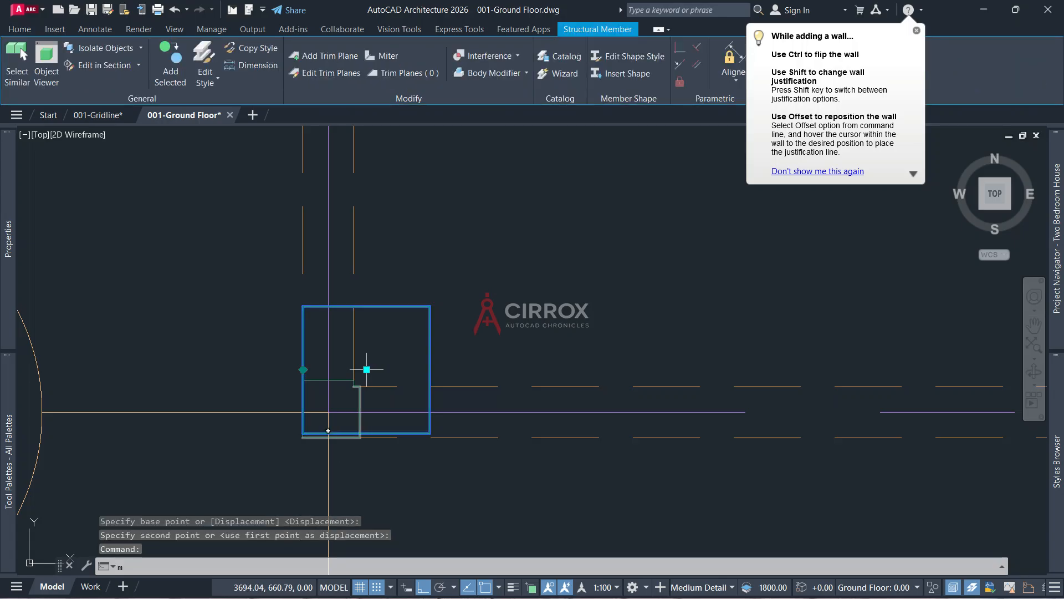
{"action": "key", "text": "Return"}
{"action": "scroll", "coordinate": [319, 431], "scroll_direction": "up", "scroll_amount": 3}
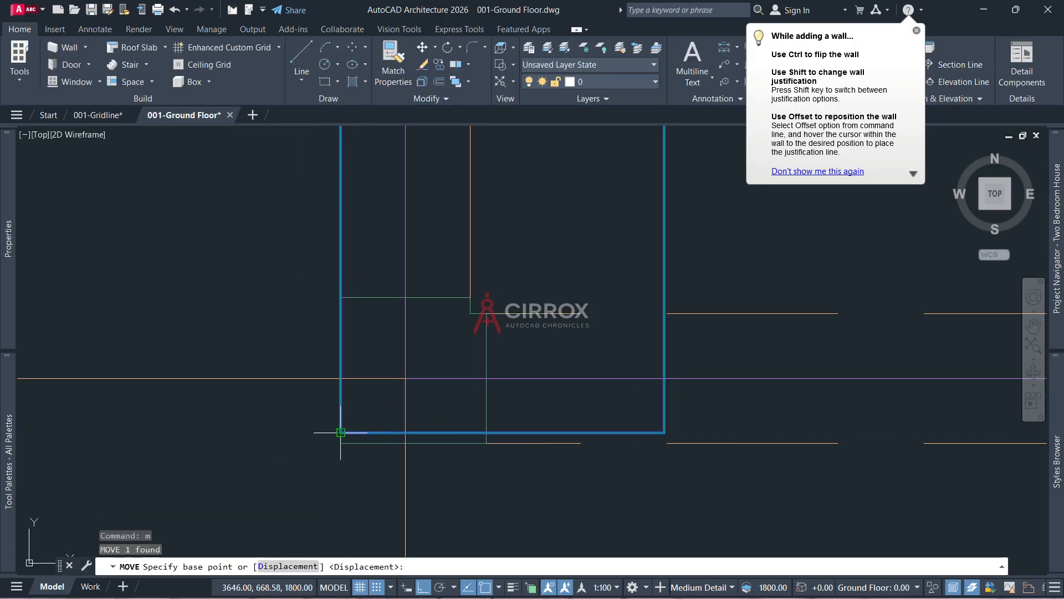
{"action": "left_click", "coordinate": [341, 432]}
{"action": "left_click", "coordinate": [339, 441]}
{"action": "scroll", "coordinate": [279, 417], "scroll_direction": "down", "scroll_amount": 5}
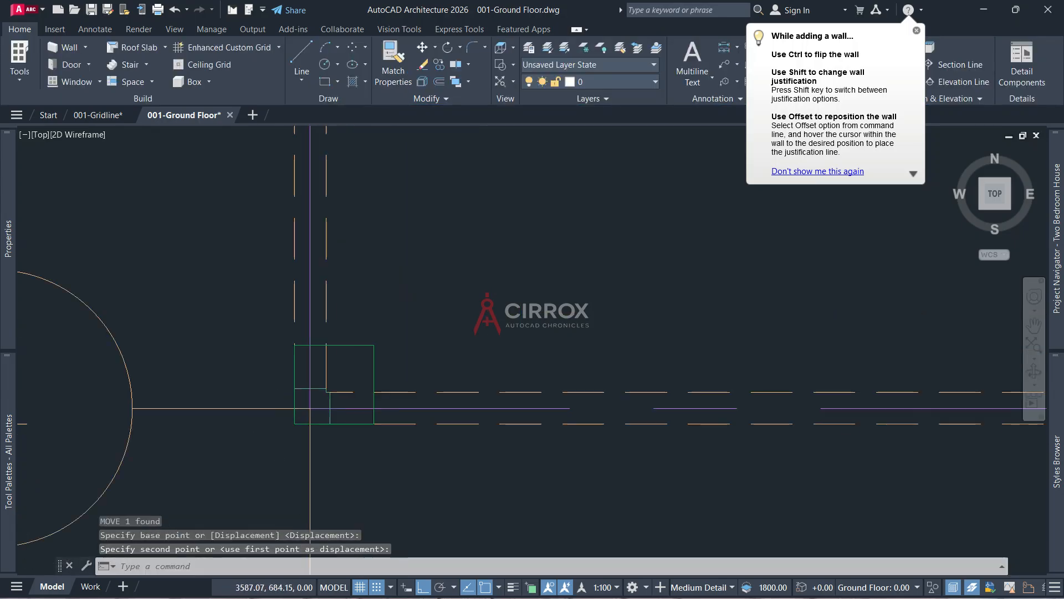
Move the column at B4 by its lower-right corner onto the outer corner of the porch walls
{"action": "scroll", "coordinate": [279, 417], "scroll_direction": "down", "scroll_amount": 5}
{"action": "scroll", "coordinate": [508, 415], "scroll_direction": "up", "scroll_amount": 5}
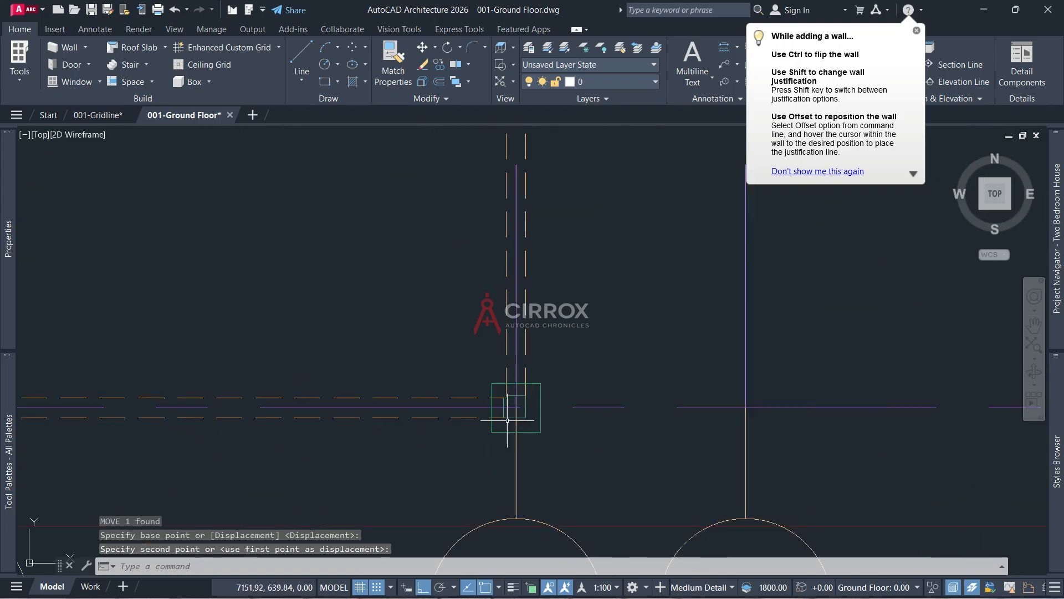
{"action": "left_click", "coordinate": [545, 406]}
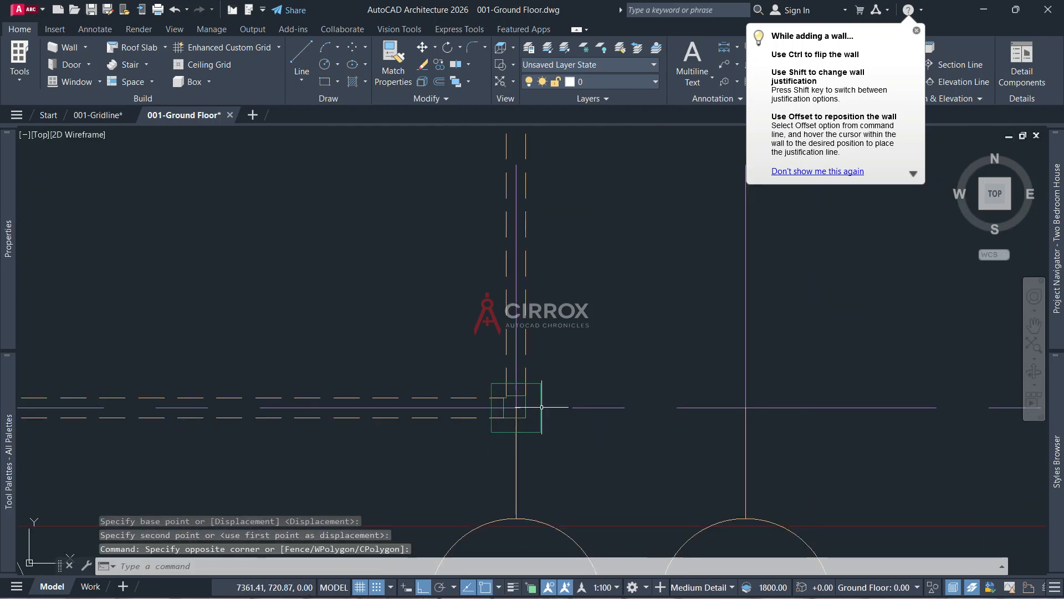
{"action": "left_click", "coordinate": [541, 407]}
{"action": "type", "text": "m"}
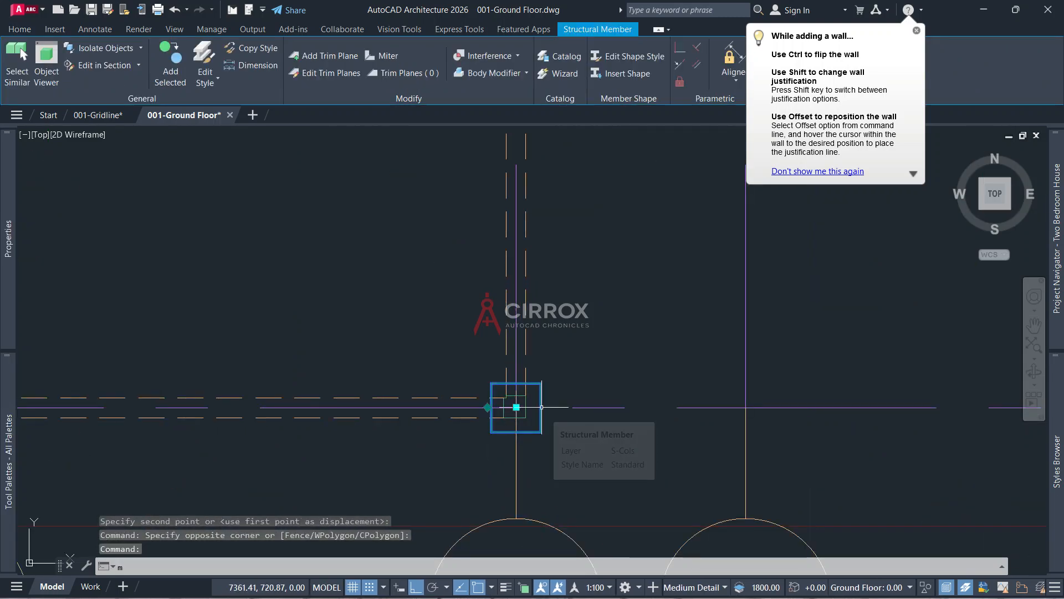
{"action": "key", "text": "Return"}
{"action": "scroll", "coordinate": [535, 431], "scroll_direction": "up", "scroll_amount": 6}
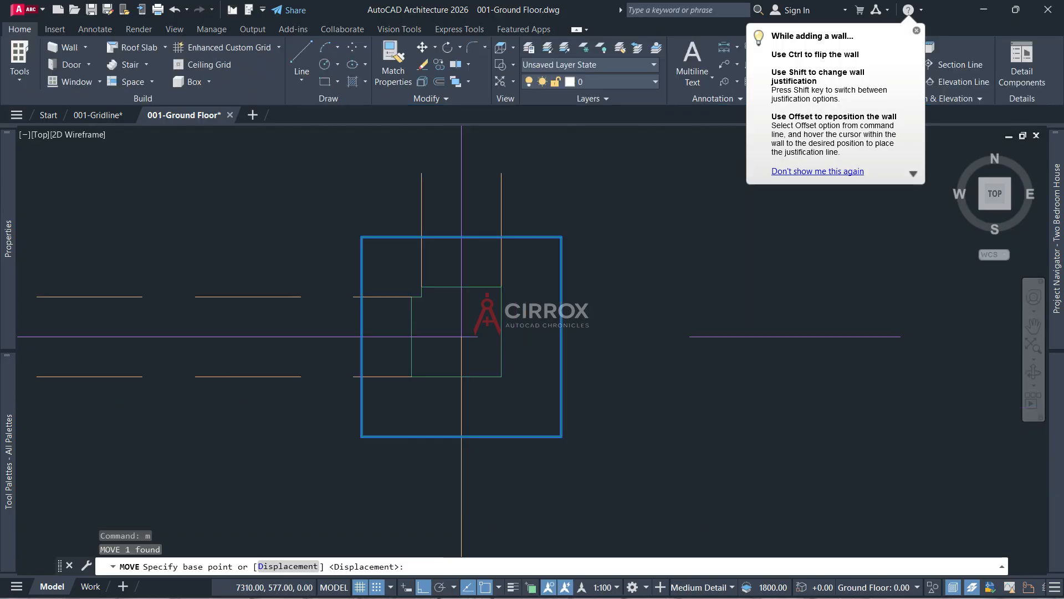
{"action": "left_click", "coordinate": [562, 436]}
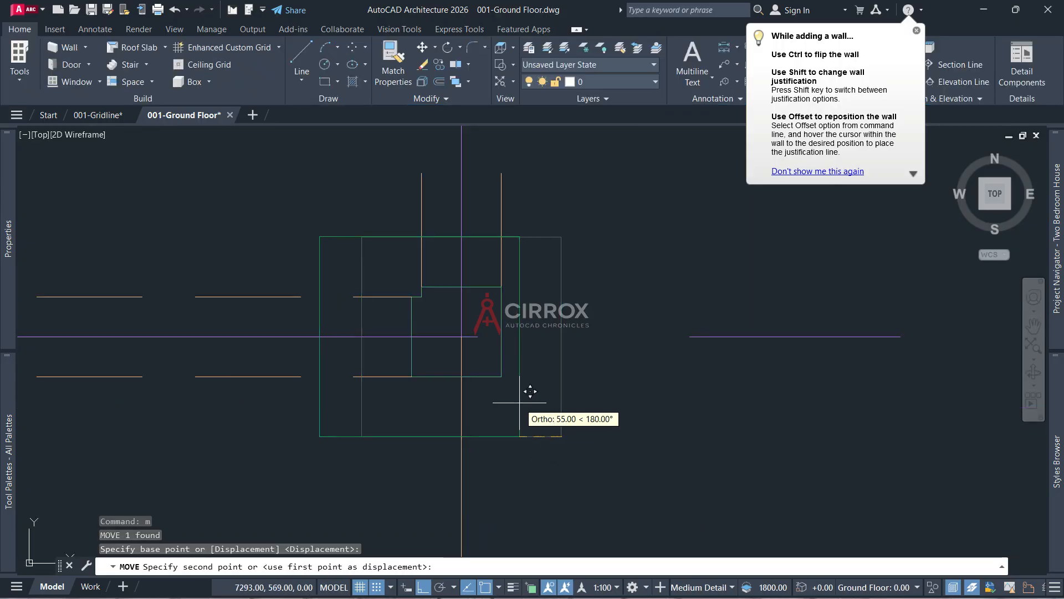
{"action": "left_click", "coordinate": [502, 378]}
{"action": "scroll", "coordinate": [501, 378], "scroll_direction": "down", "scroll_amount": 3}
{"action": "key", "text": "Escape"}
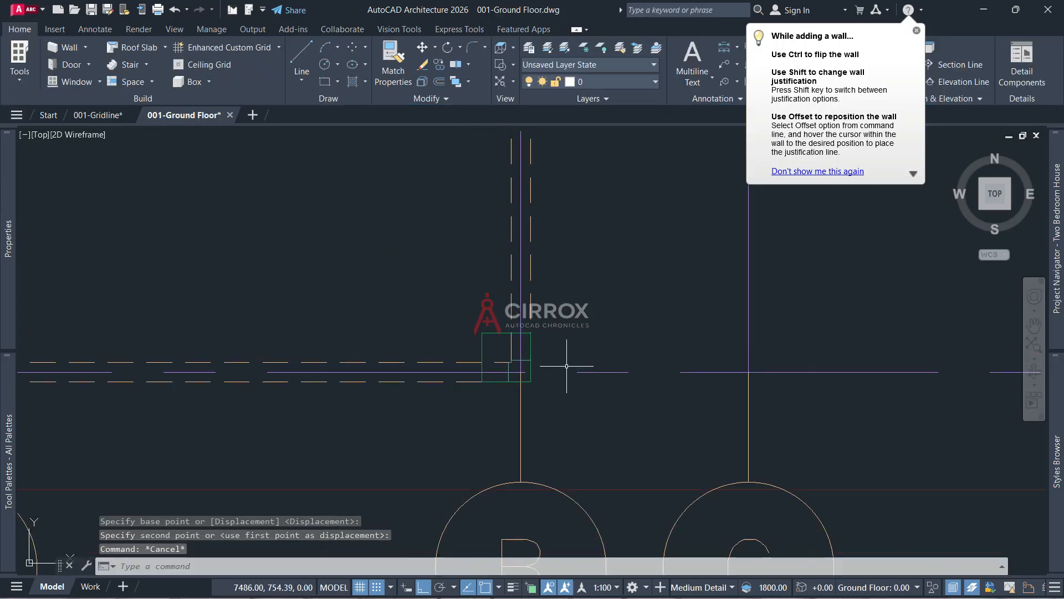
Add a railing in the Guardrail + Bottom Rail + Glass Infill style along grid B, from the house wall to the B4 column
{"action": "scroll", "coordinate": [566, 364], "scroll_direction": "down", "scroll_amount": 2}
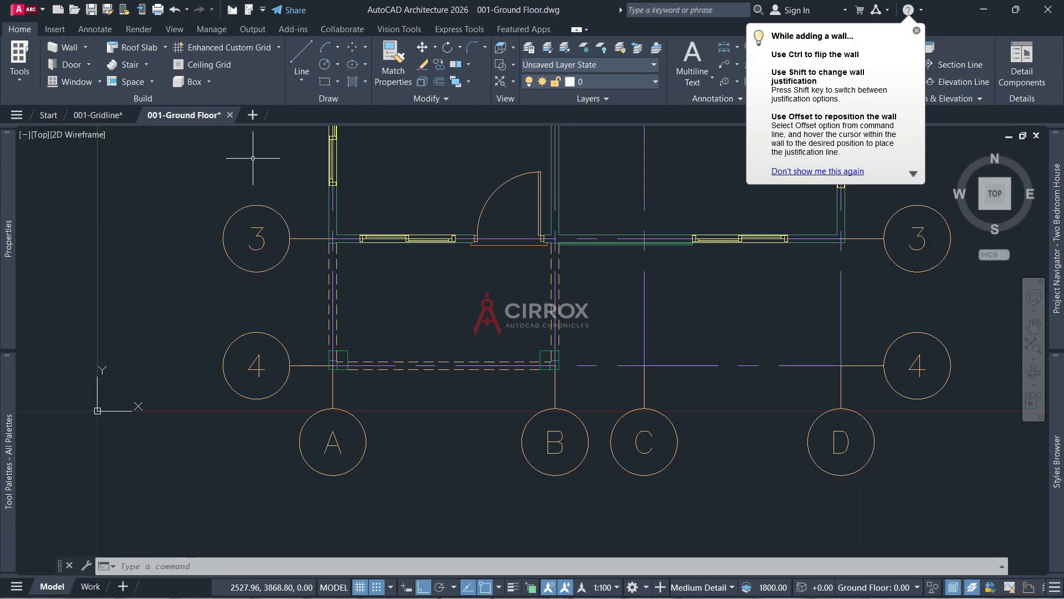
{"action": "mouse_move", "coordinate": [1059, 426]}
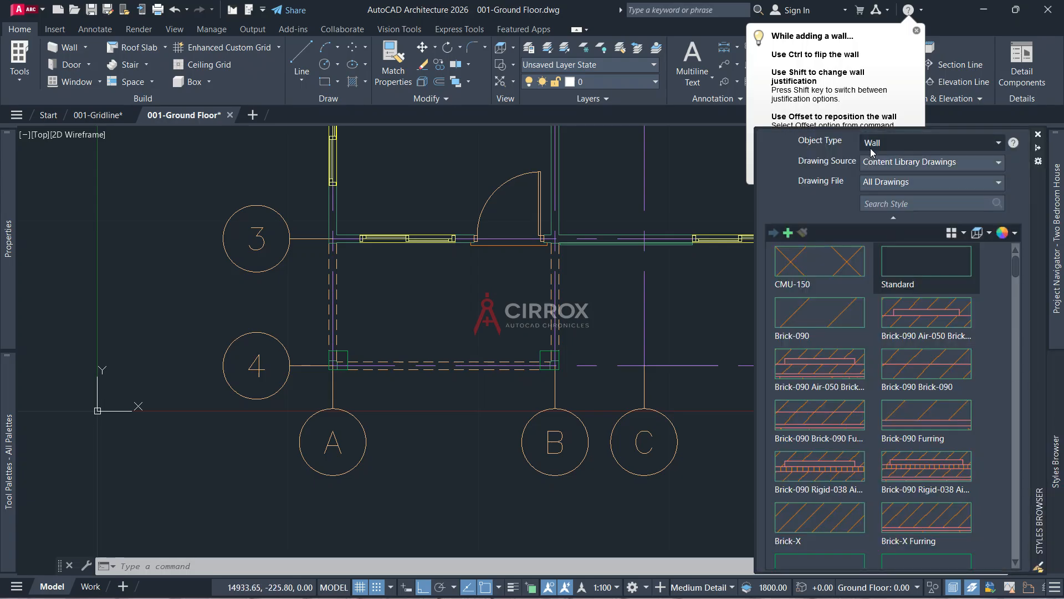
{"action": "left_click", "coordinate": [887, 143]}
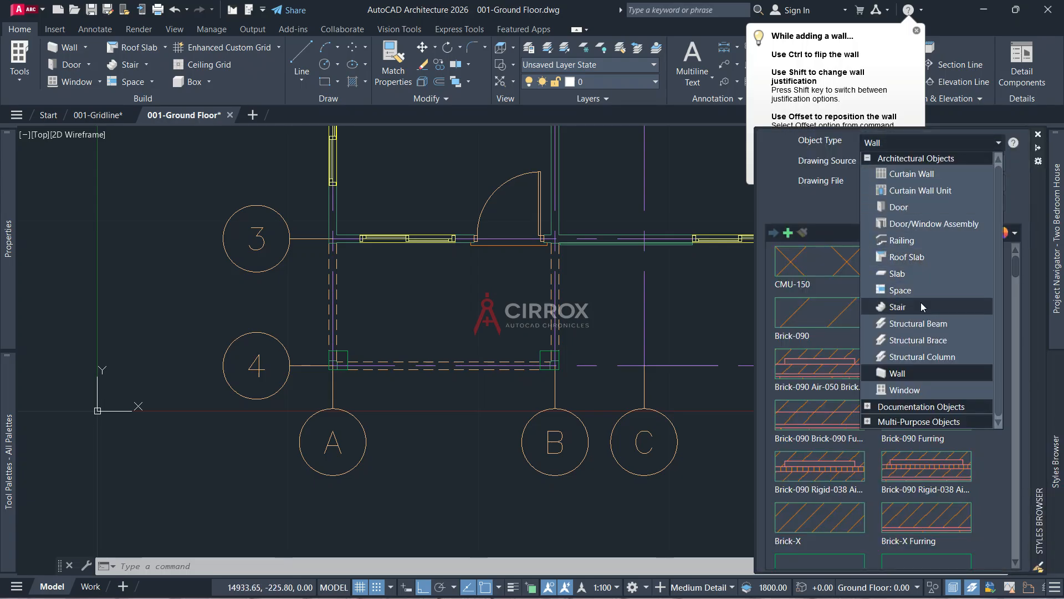
{"action": "left_click", "coordinate": [936, 247]}
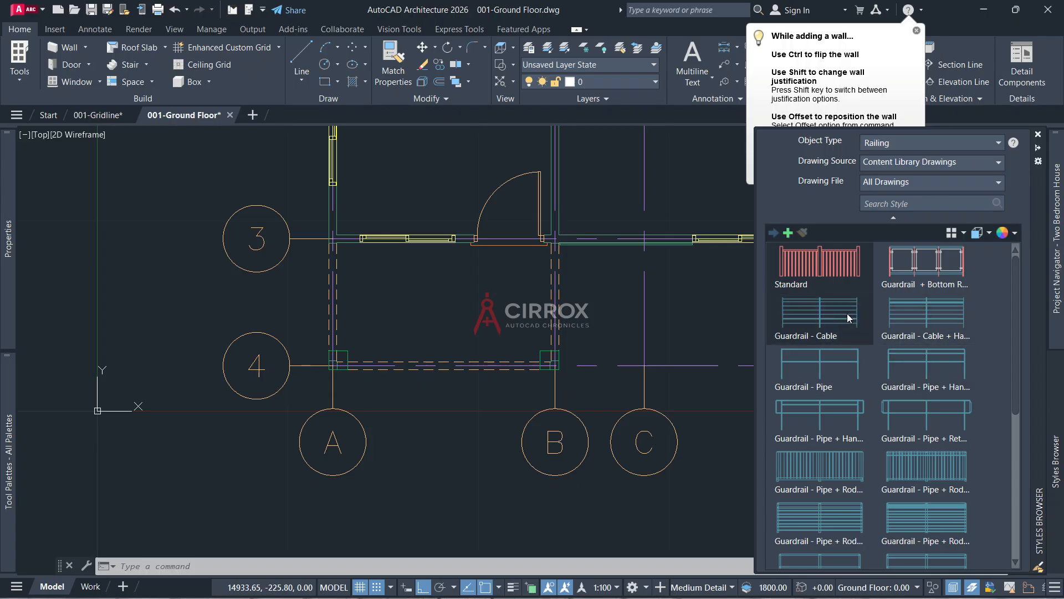
{"action": "double_click", "coordinate": [922, 260]}
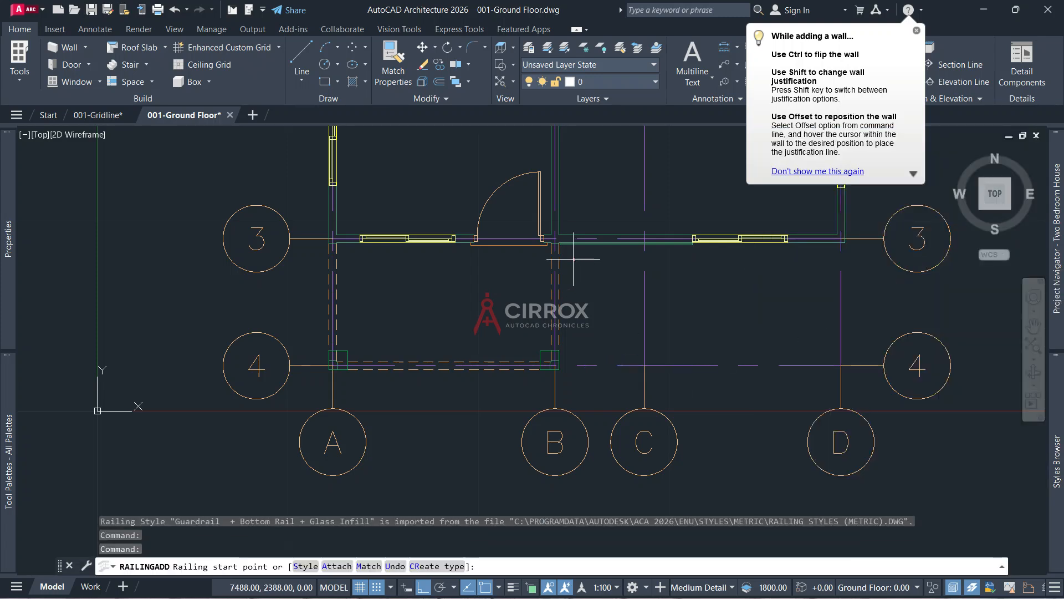
{"action": "scroll", "coordinate": [556, 238], "scroll_direction": "up", "scroll_amount": 2}
{"action": "left_click", "coordinate": [549, 255]}
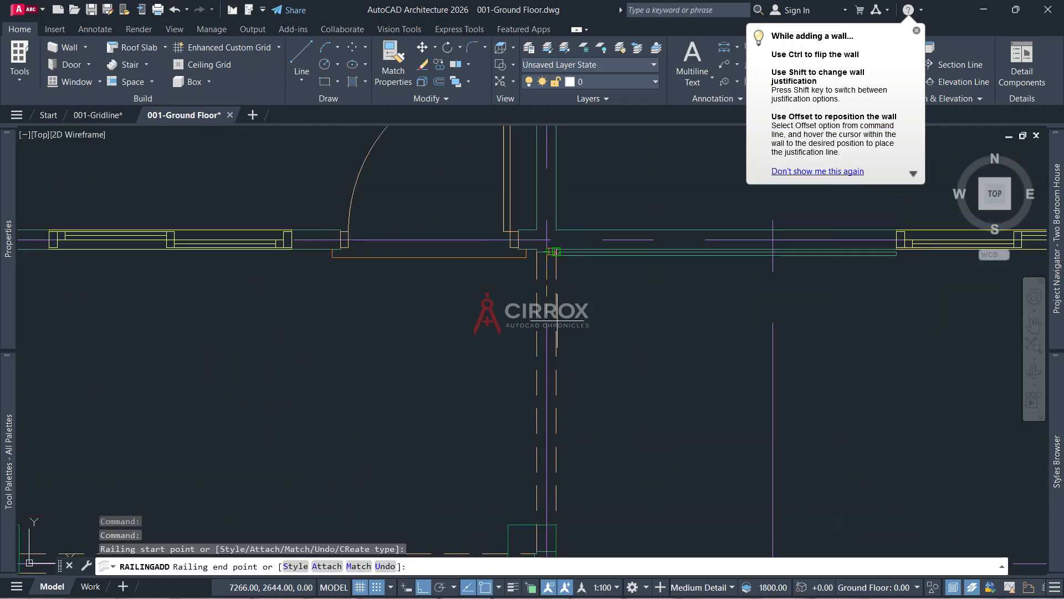
{"action": "scroll", "coordinate": [557, 311], "scroll_direction": "down", "scroll_amount": 1}
{"action": "scroll", "coordinate": [561, 346], "scroll_direction": "down", "scroll_amount": 2}
{"action": "scroll", "coordinate": [557, 416], "scroll_direction": "up", "scroll_amount": 5}
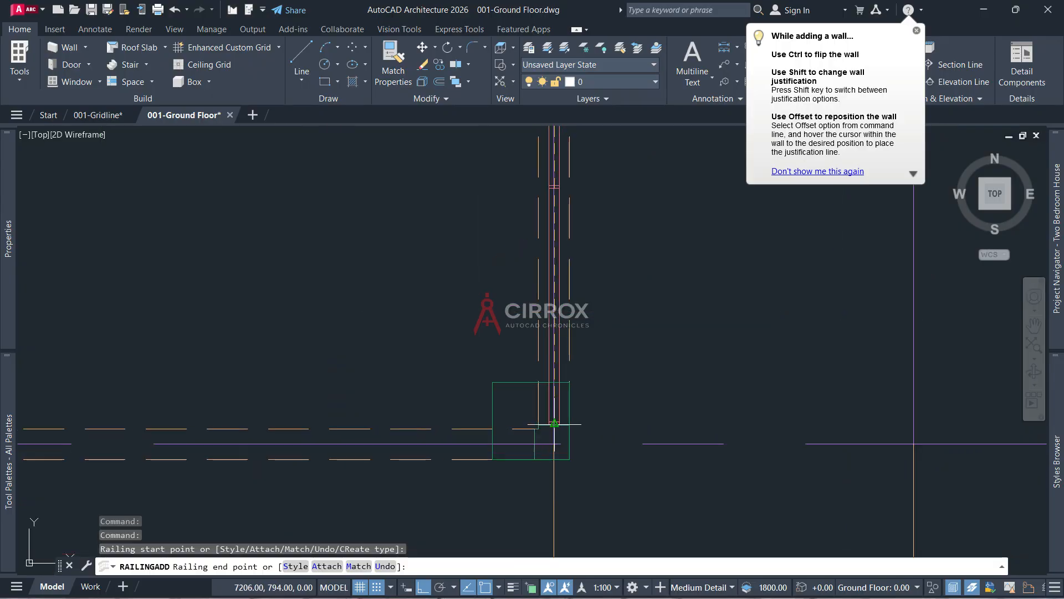
{"action": "left_click", "coordinate": [554, 382]}
{"action": "right_click", "coordinate": [556, 383]}
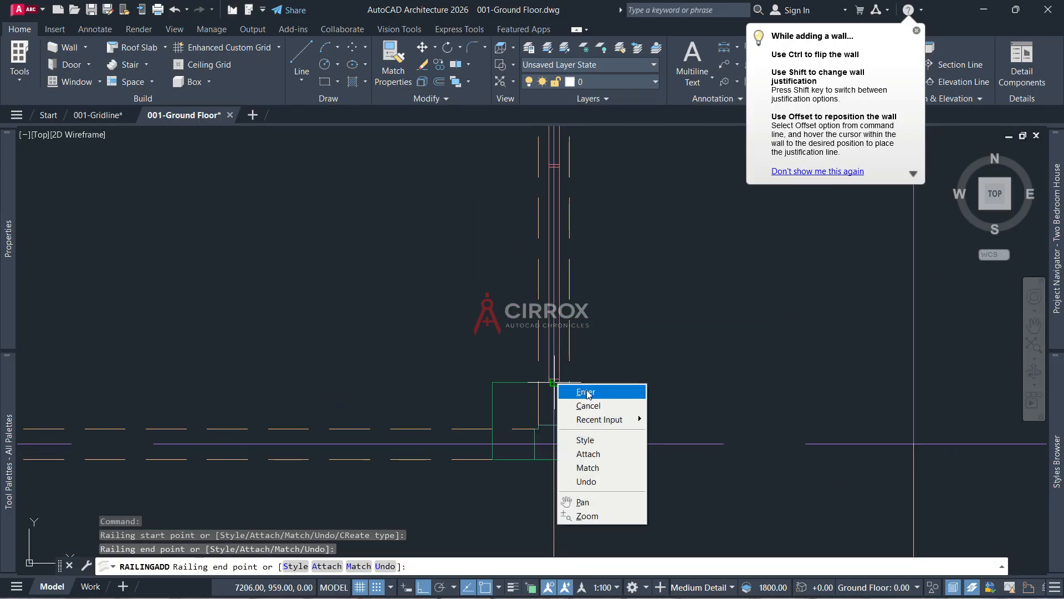
{"action": "left_click", "coordinate": [568, 391]}
Add a matching glass-infill railing along grid A, from the house wall to the A4 column
{"action": "scroll", "coordinate": [672, 344], "scroll_direction": "down", "scroll_amount": 4}
{"action": "scroll", "coordinate": [433, 260], "scroll_direction": "up", "scroll_amount": 3}
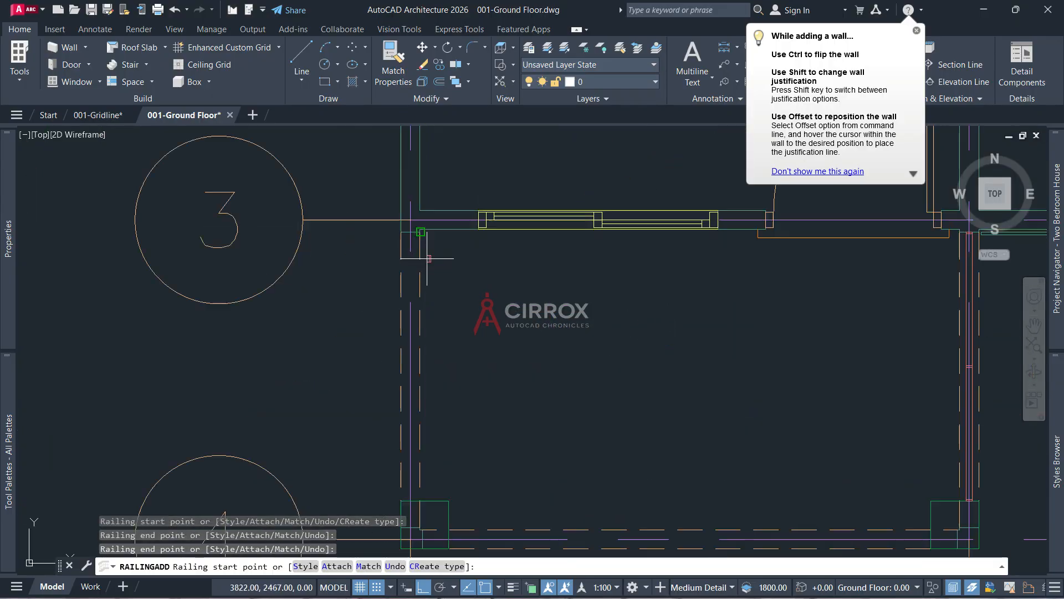
{"action": "left_click", "coordinate": [412, 231]}
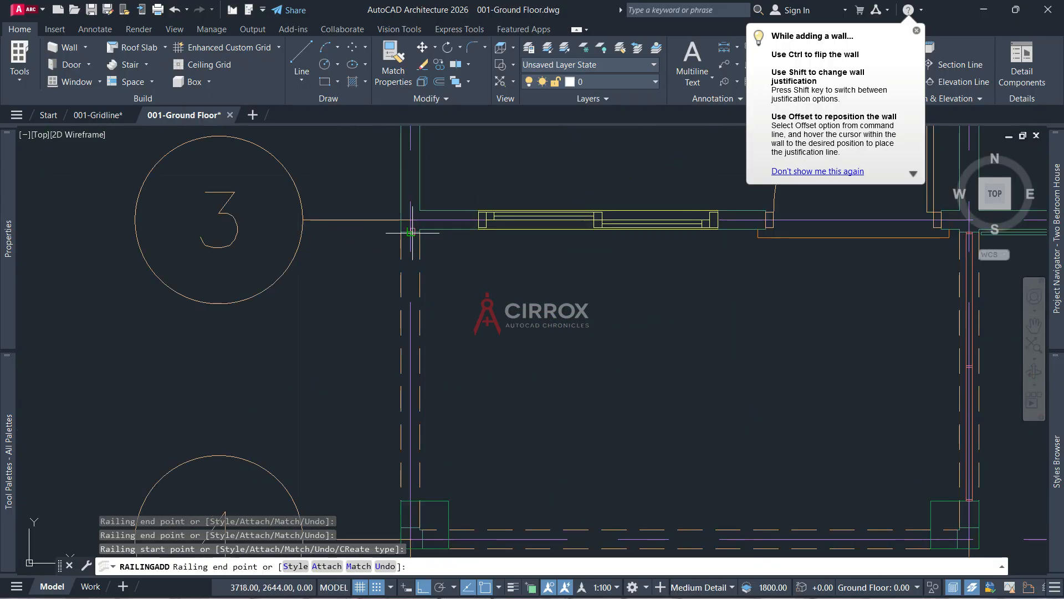
{"action": "left_click", "coordinate": [410, 500]}
{"action": "right_click", "coordinate": [413, 503]}
{"action": "left_click", "coordinate": [465, 372]}
Add a glass-infill railing about 854 mm long along grid 4, from the A4 column's inner face toward the B4 column
{"action": "scroll", "coordinate": [563, 323], "scroll_direction": "down", "scroll_amount": 3}
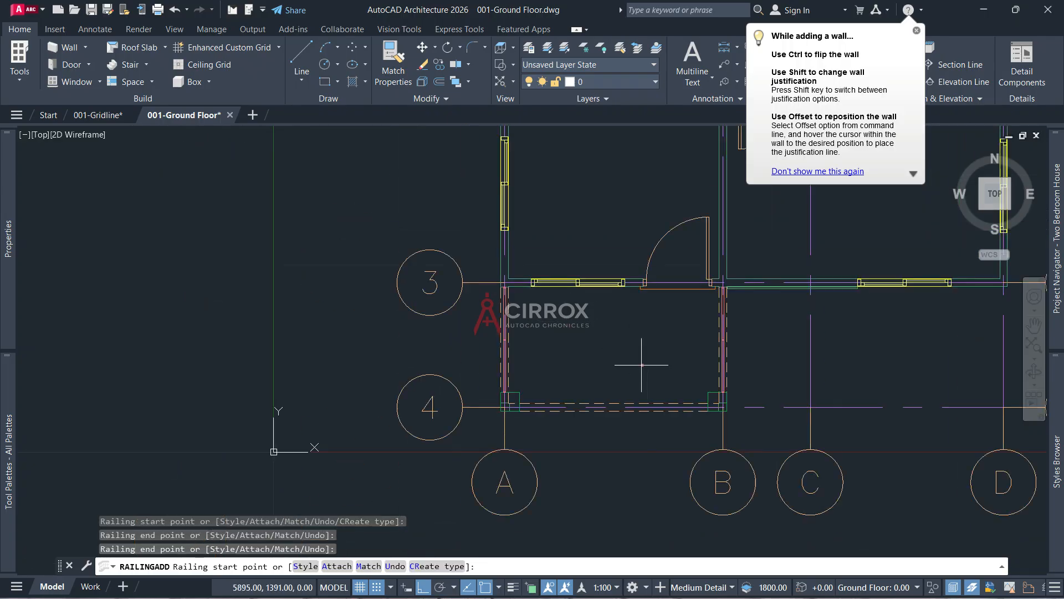
{"action": "scroll", "coordinate": [543, 422], "scroll_direction": "up", "scroll_amount": 5}
{"action": "key", "text": "super"}
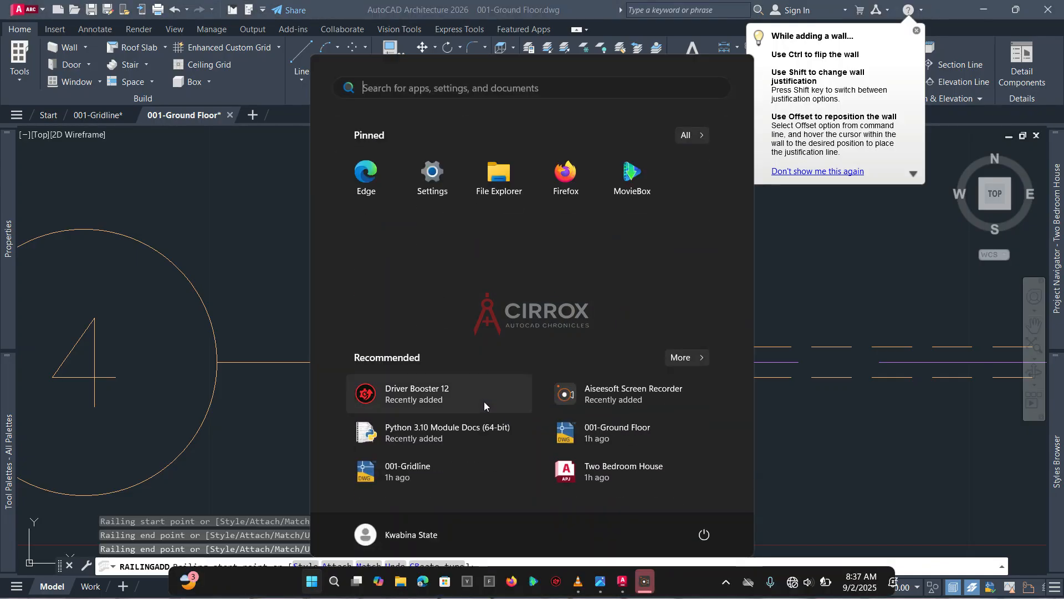
{"action": "left_click", "coordinate": [804, 289]}
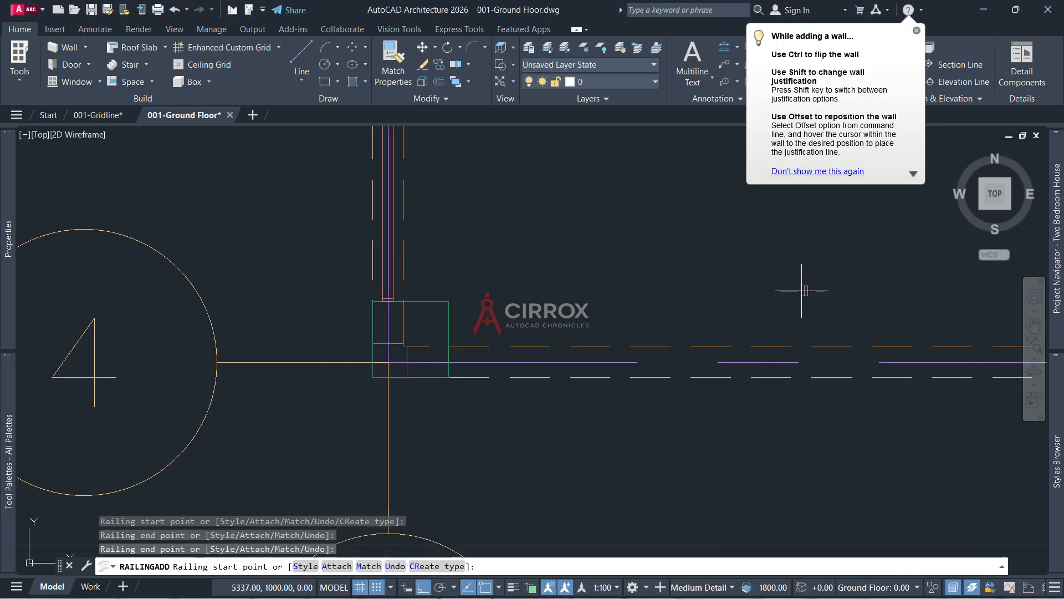
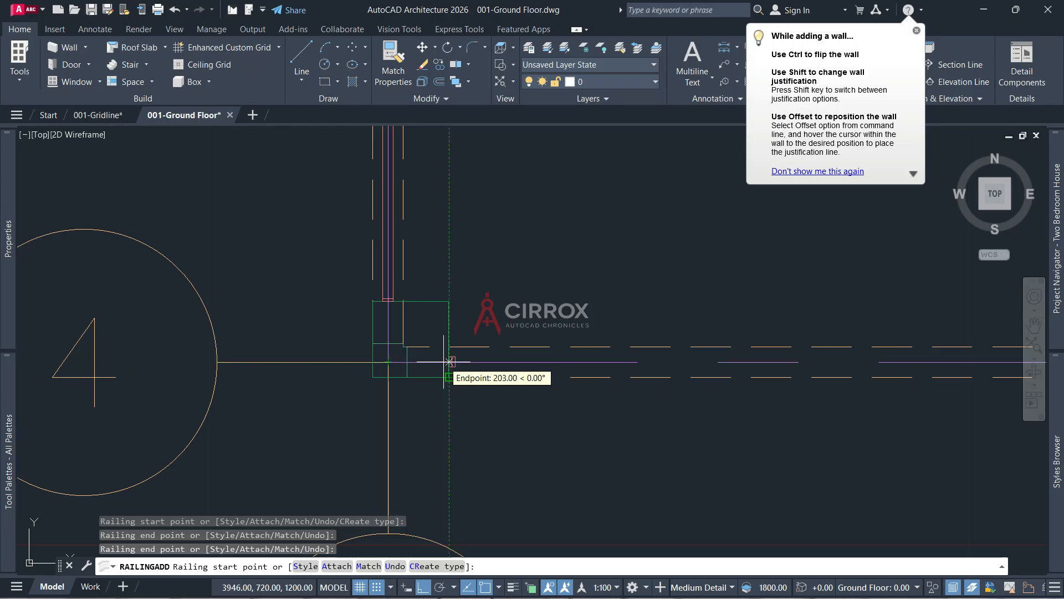
{"action": "left_click", "coordinate": [448, 361]}
{"action": "scroll", "coordinate": [586, 360], "scroll_direction": "down", "scroll_amount": 1}
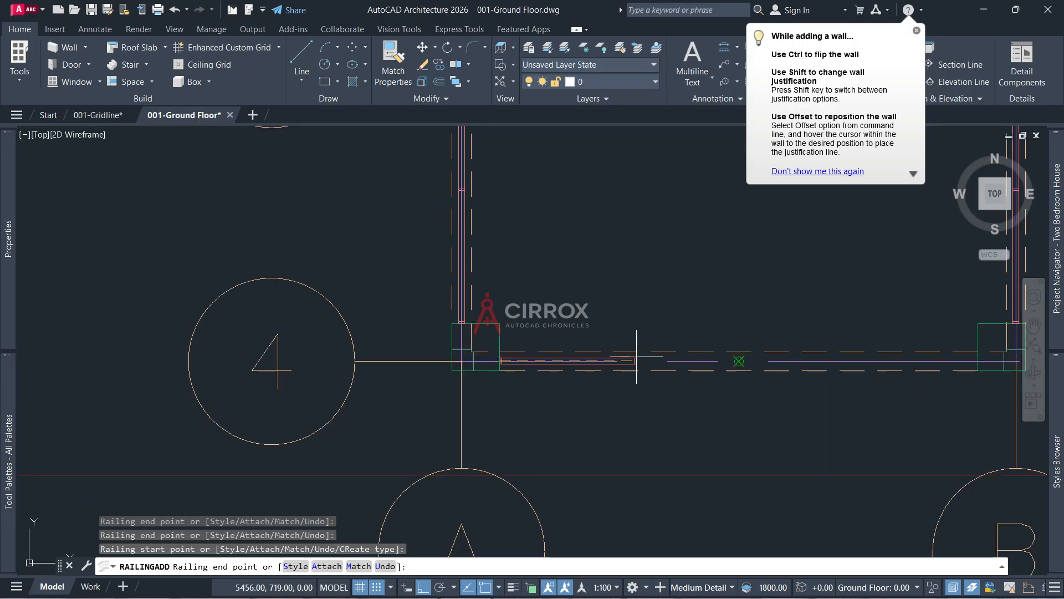
{"action": "scroll", "coordinate": [739, 350], "scroll_direction": "down", "scroll_amount": 3}
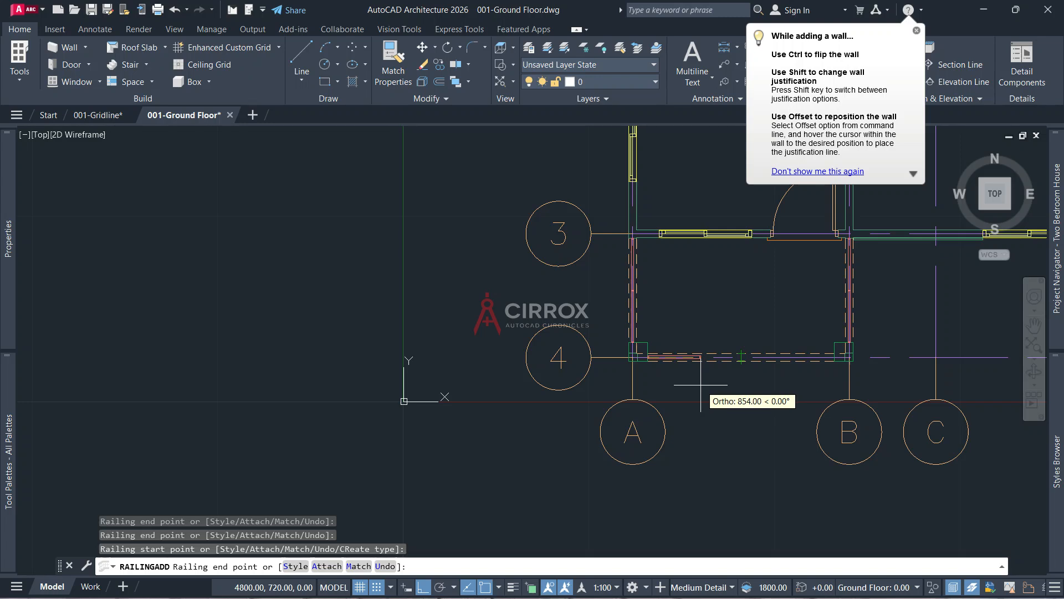
{"action": "left_click", "coordinate": [700, 384]}
{"action": "right_click", "coordinate": [700, 384]}
{"action": "left_click", "coordinate": [707, 393]}
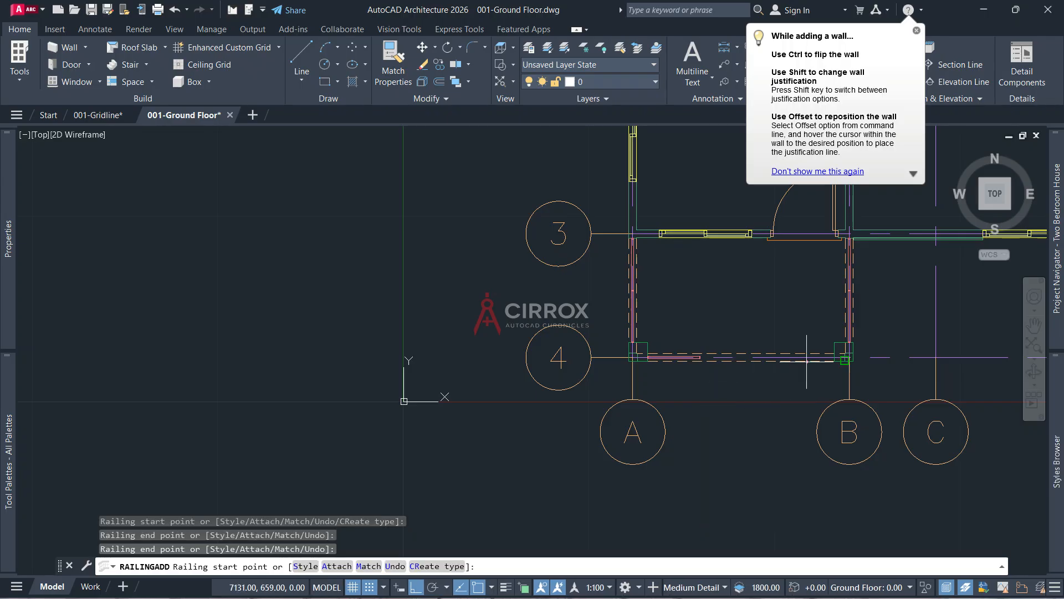
Add a 750 mm glass-infill railing along grid 4, from the B4 column's inner face toward the A4 column
{"action": "scroll", "coordinate": [810, 358], "scroll_direction": "up", "scroll_amount": 2}
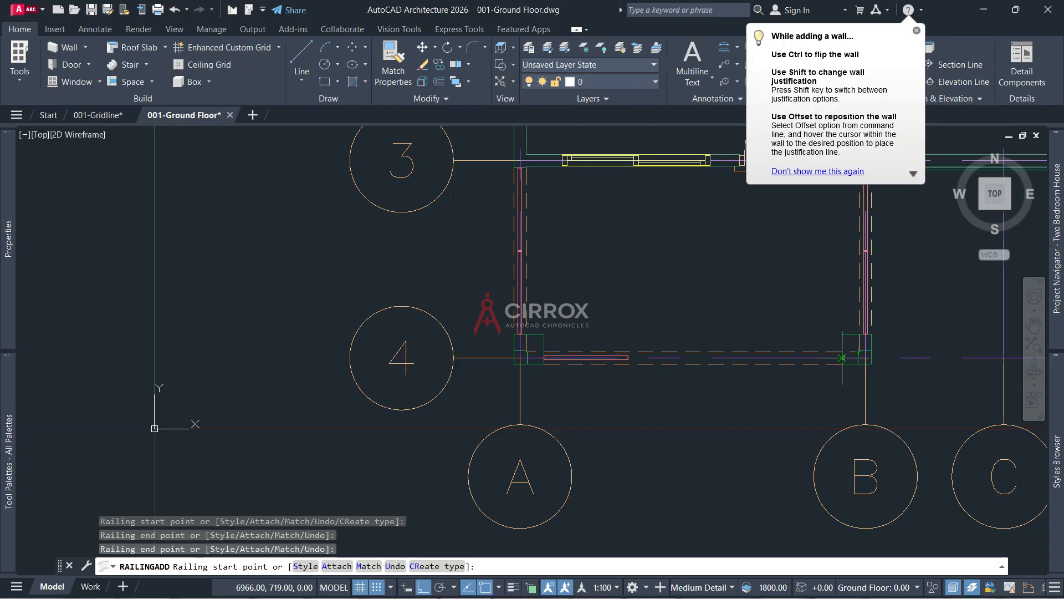
{"action": "left_click", "coordinate": [843, 358]}
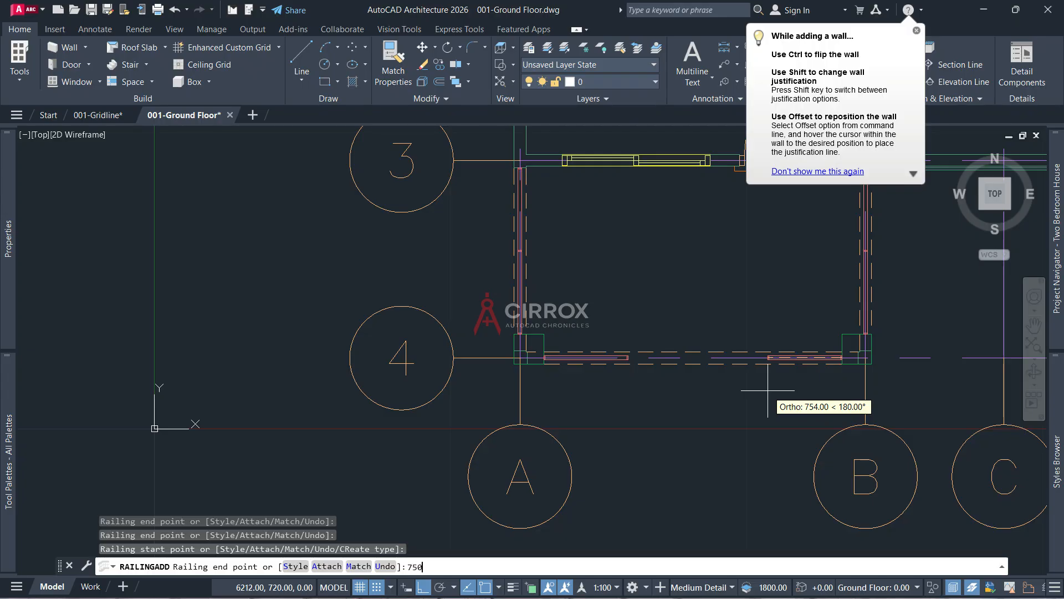
{"action": "key", "text": "Return"}
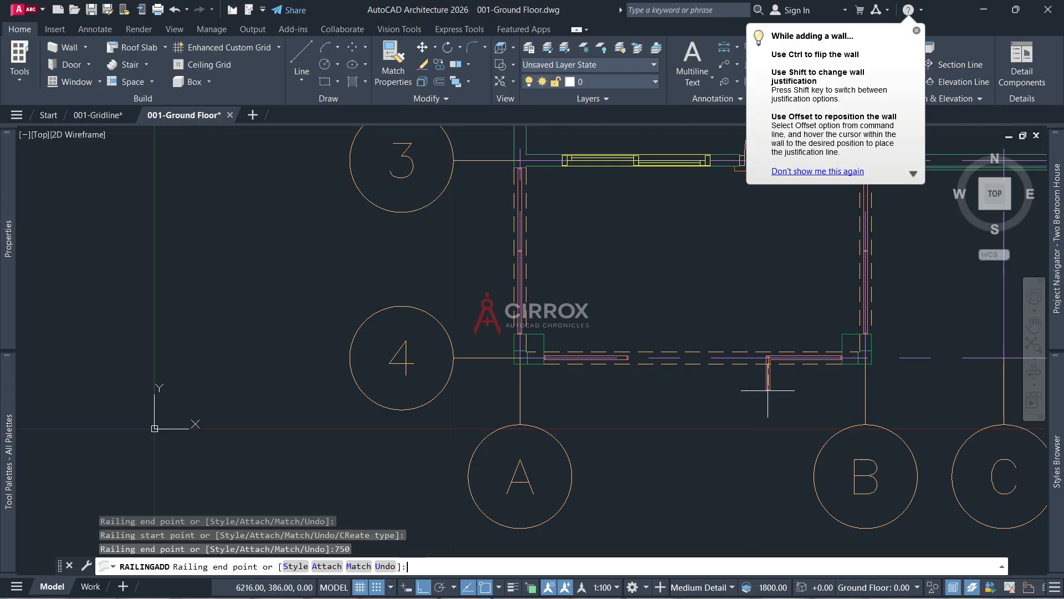
{"action": "right_click", "coordinate": [768, 390]}
{"action": "left_click", "coordinate": [781, 401]}
{"action": "scroll", "coordinate": [781, 388], "scroll_direction": "down", "scroll_amount": 2}
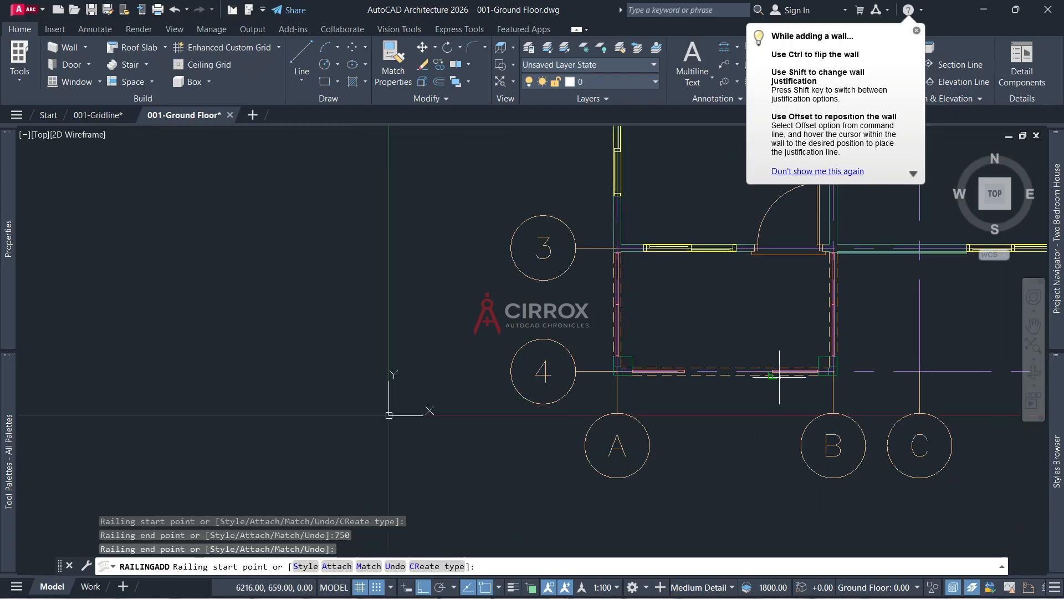
{"action": "key", "text": "Escape"}
{"action": "key", "text": "Escape"}
{"action": "key", "text": "Escape"}
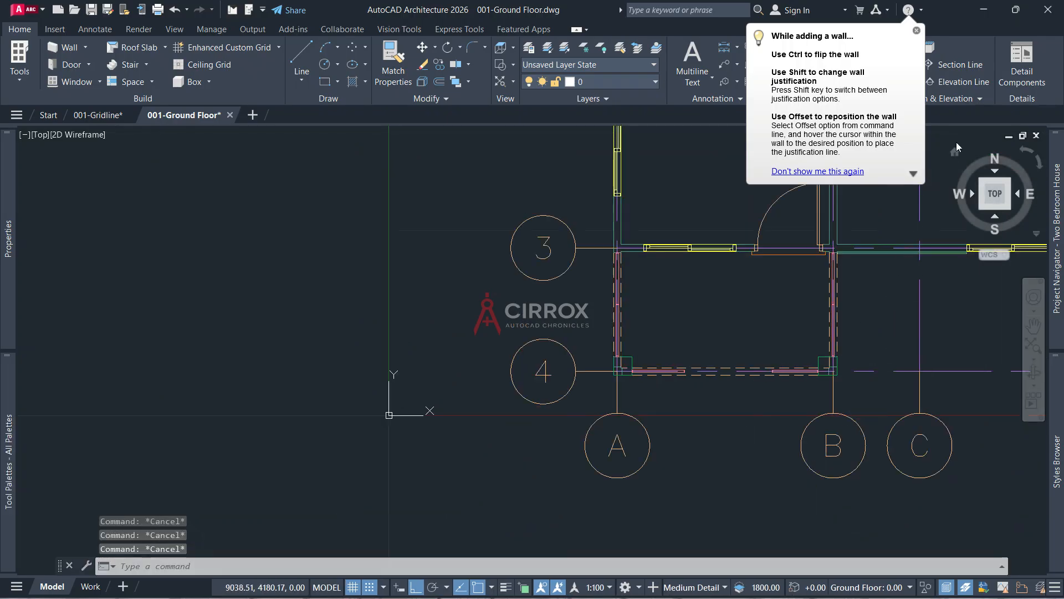
In a 3D view, set the A4 column's start point Z to 0 and its logical length to 3000
{"action": "left_click", "coordinate": [954, 151]}
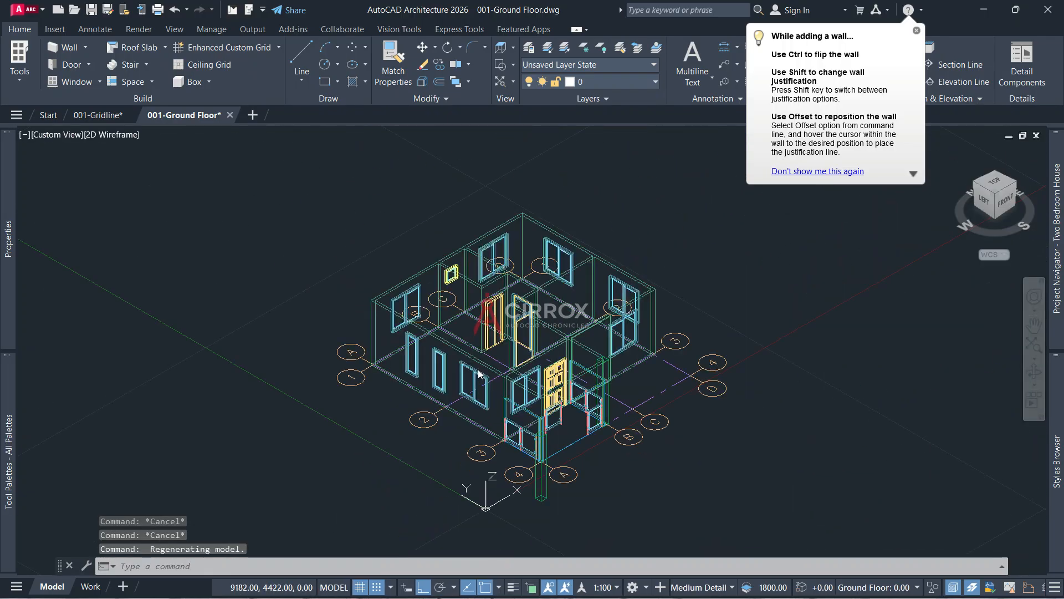
{"action": "scroll", "coordinate": [530, 510], "scroll_direction": "up", "scroll_amount": 3}
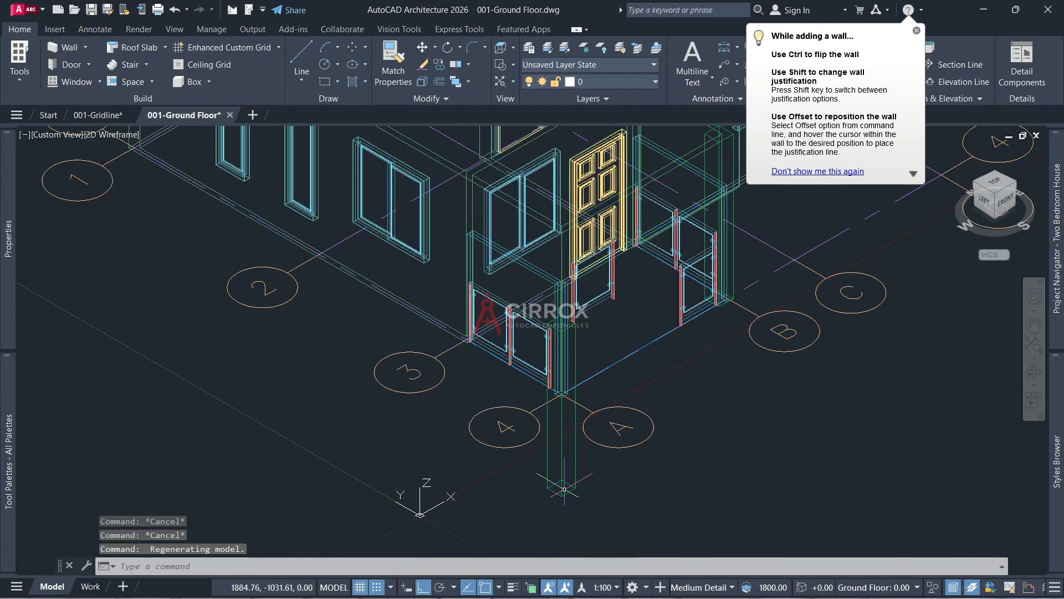
{"action": "mouse_move", "coordinate": [12, 314]}
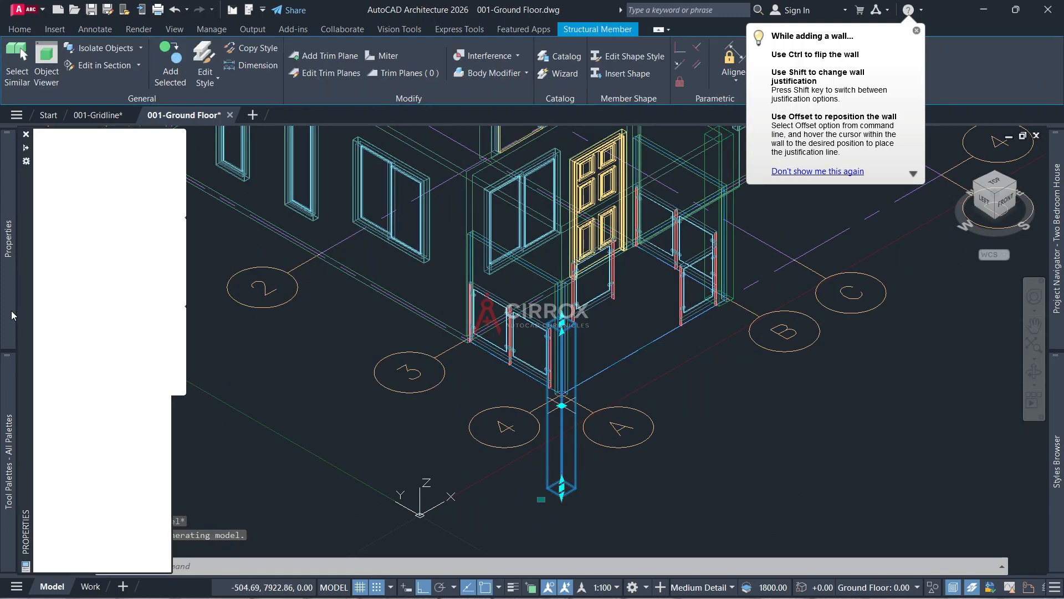
{"action": "scroll", "coordinate": [85, 377], "scroll_direction": "down", "scroll_amount": 1}
{"action": "scroll", "coordinate": [88, 383], "scroll_direction": "down", "scroll_amount": 5}
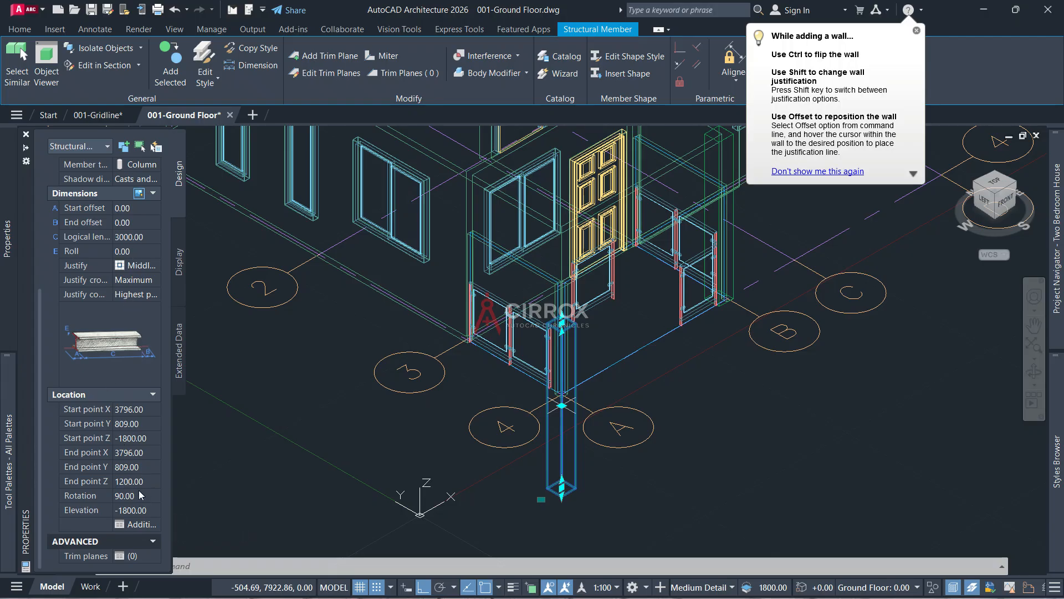
{"action": "left_click", "coordinate": [145, 438]}
{"action": "type", "text": "0"}
{"action": "key", "text": "Tab"}
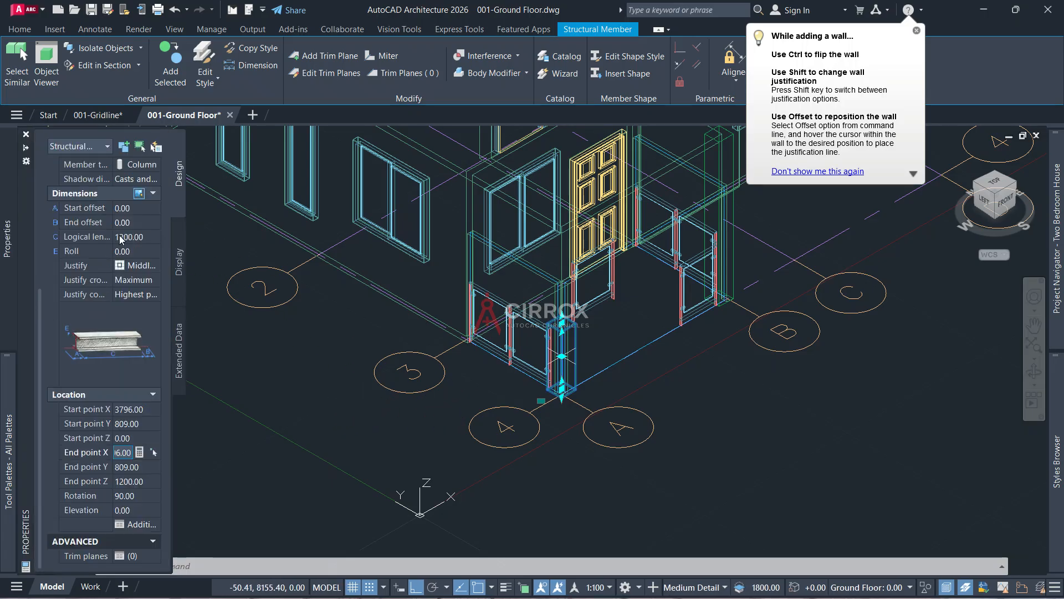
{"action": "left_click", "coordinate": [121, 237]}
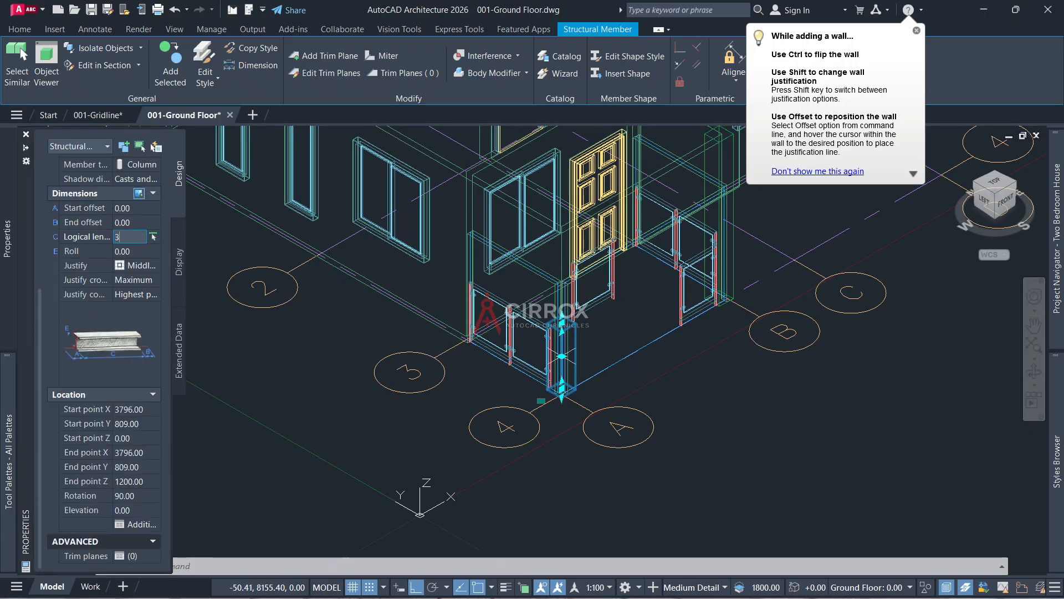
{"action": "key", "text": "Return"}
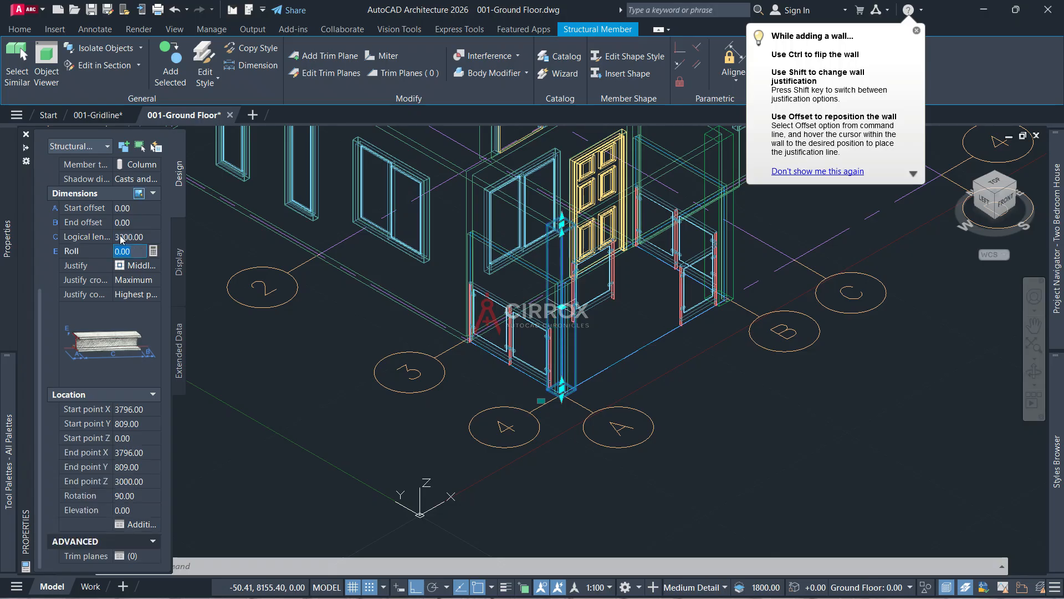
{"action": "key", "text": "Escape"}
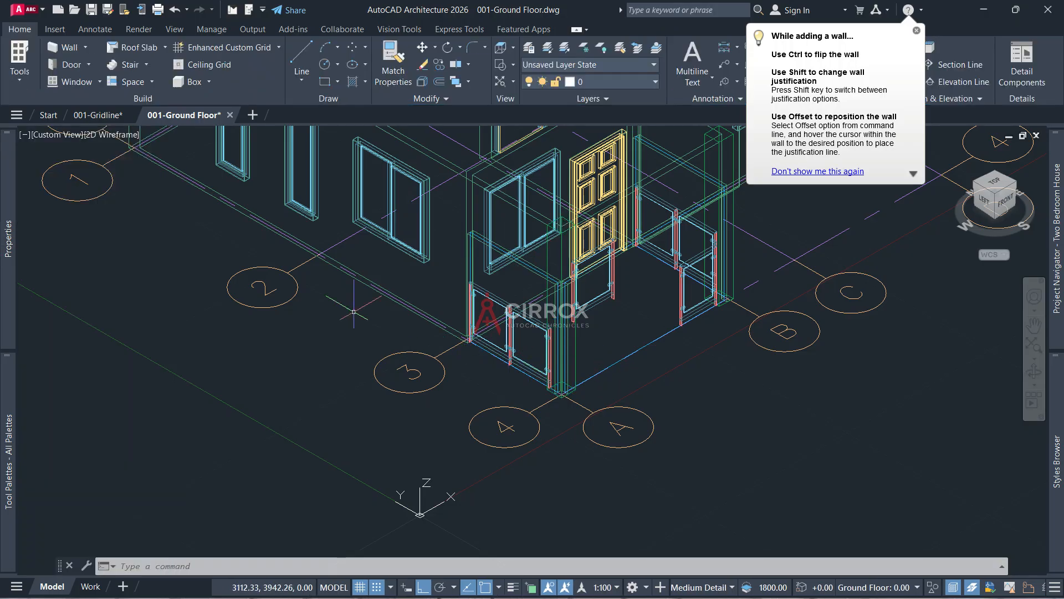
Show the model in the Realistic visual style and orbit around the house to examine the porch columns and railings
{"action": "left_click", "coordinate": [111, 135]}
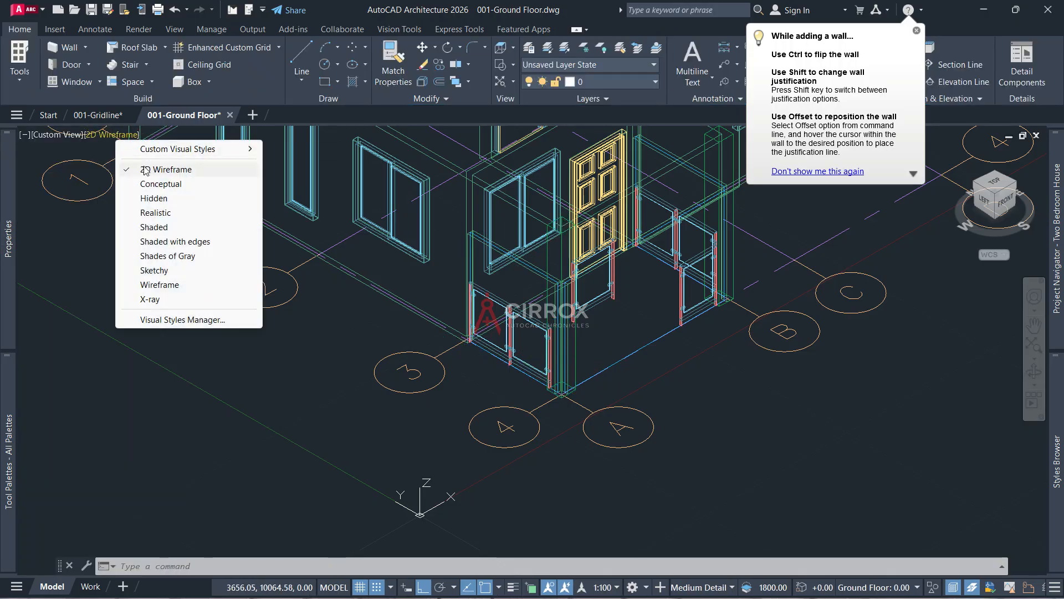
{"action": "key", "text": "Escape"}
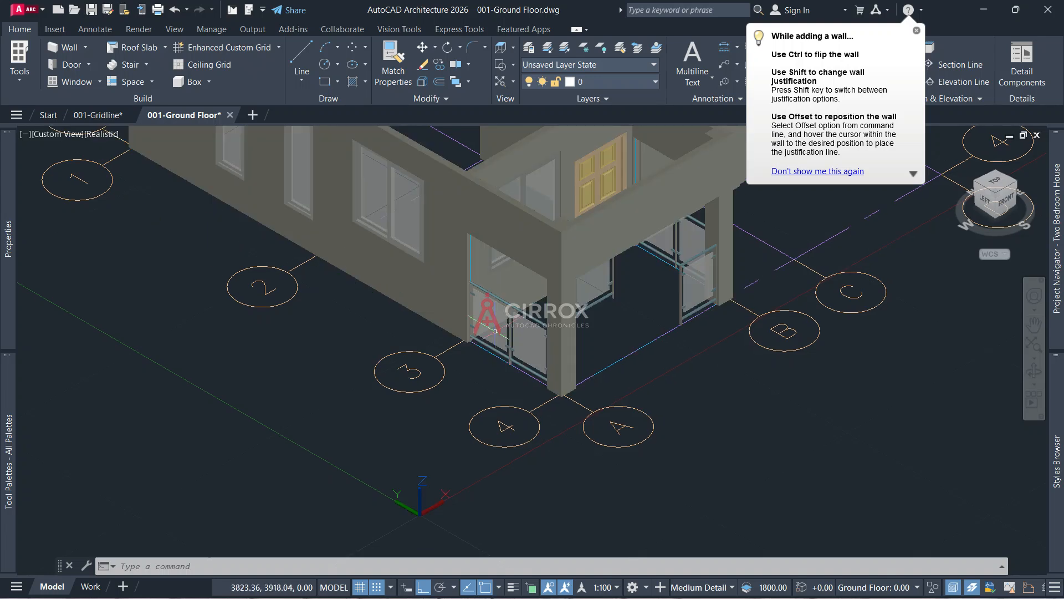
{"action": "left_click", "coordinate": [1034, 371]}
{"action": "left_click_drag", "start_coordinate": [813, 344], "coordinate": [764, 321]}
{"action": "scroll", "coordinate": [715, 325], "scroll_direction": "down", "scroll_amount": 1}
{"action": "scroll", "coordinate": [750, 327], "scroll_direction": "down", "scroll_amount": 2}
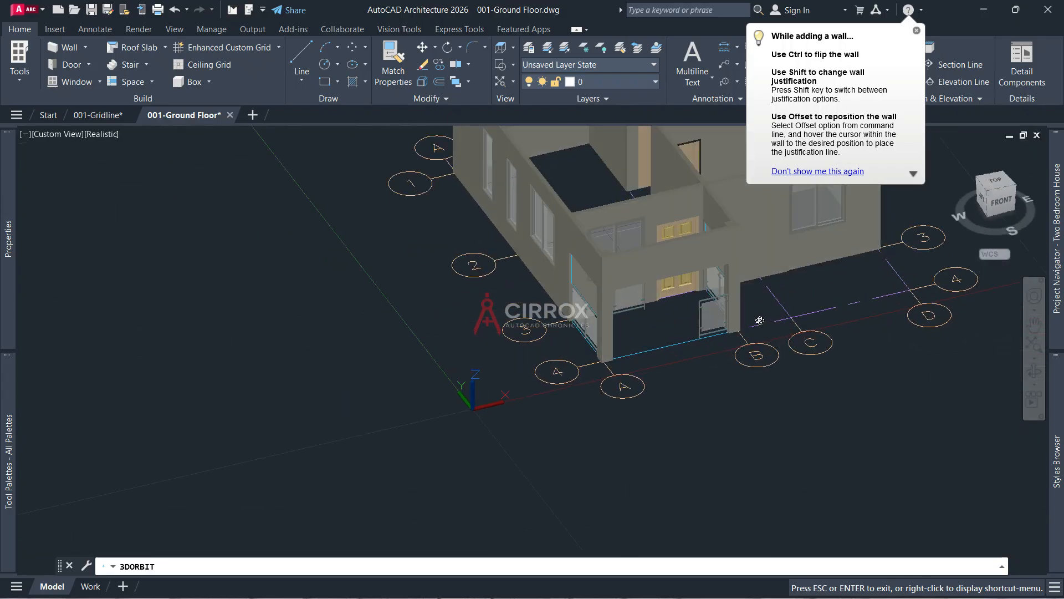
{"action": "left_click_drag", "start_coordinate": [688, 300], "coordinate": [687, 310]}
{"action": "scroll", "coordinate": [618, 215], "scroll_direction": "up", "scroll_amount": 3}
{"action": "left_click_drag", "start_coordinate": [644, 256], "coordinate": [602, 189]}
{"action": "left_click_drag", "start_coordinate": [645, 256], "coordinate": [809, 302]}
{"action": "right_click", "coordinate": [812, 303]}
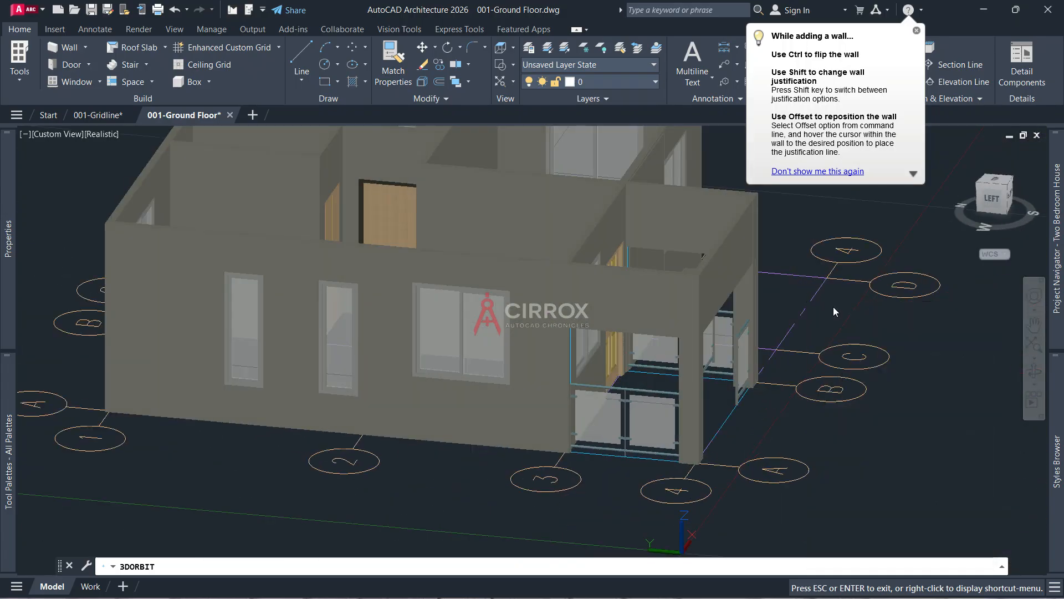
{"action": "left_click", "coordinate": [836, 310]}
Restore the 2D Wireframe visual style and a top view of the plan with north up
{"action": "left_click", "coordinate": [101, 135]}
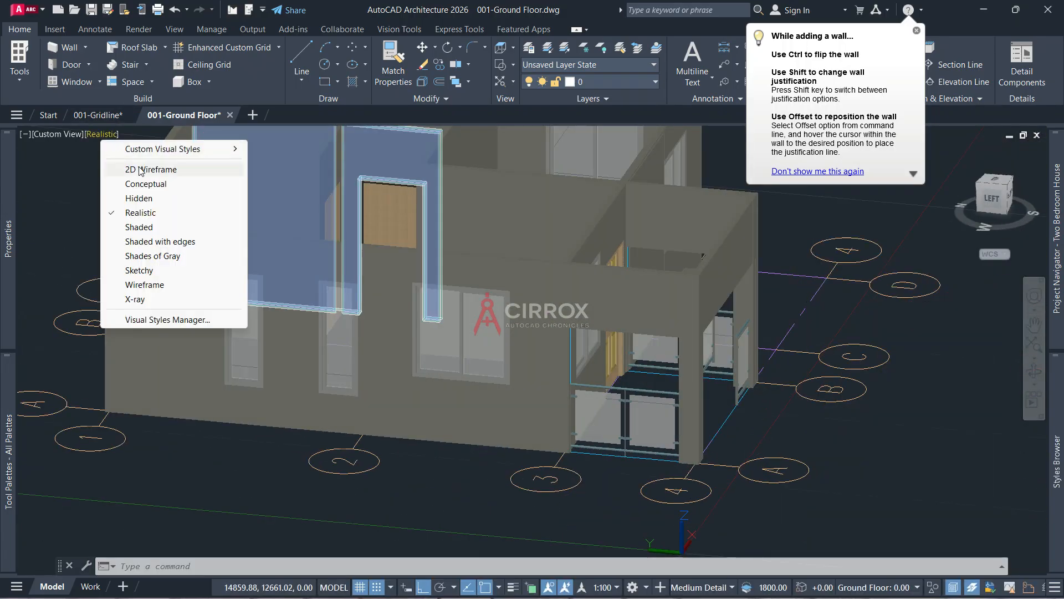
{"action": "left_click", "coordinate": [141, 170]}
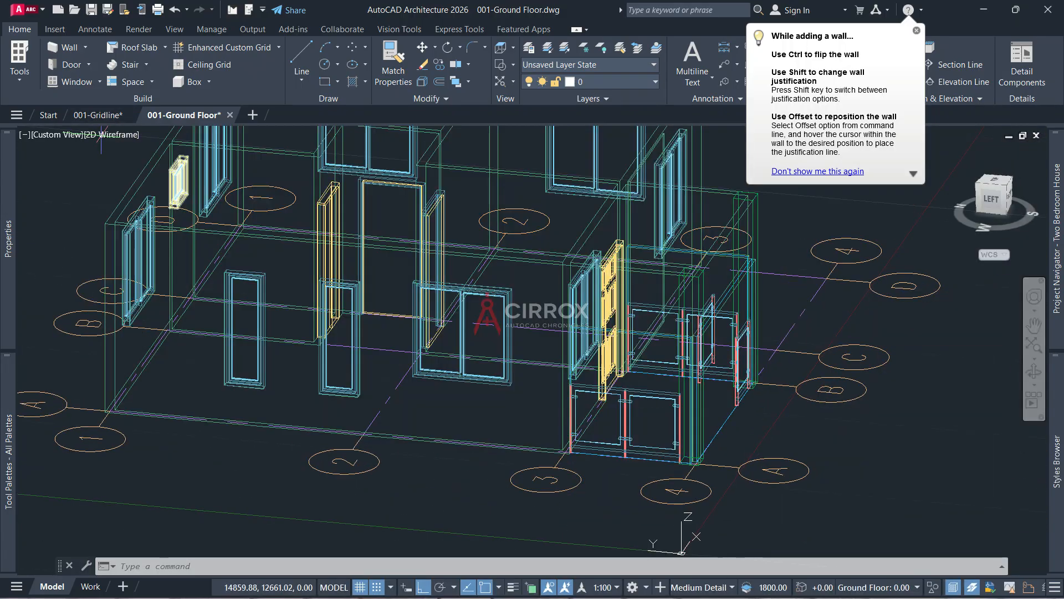
{"action": "left_click", "coordinate": [994, 185]}
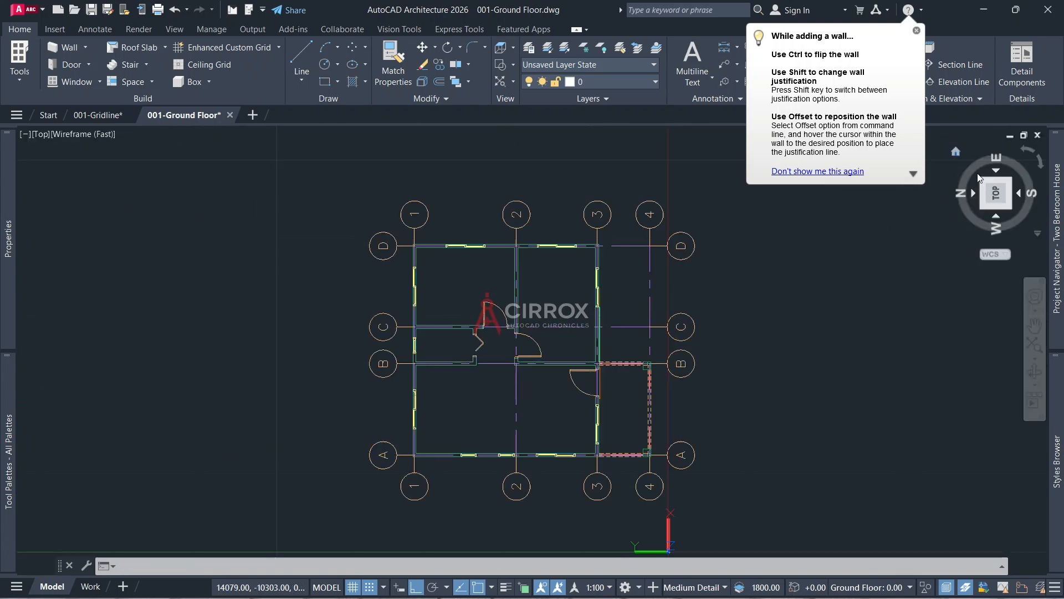
{"action": "middle_click_drag", "start_coordinate": [913, 195], "coordinate": [701, 190], "text": "shift"}
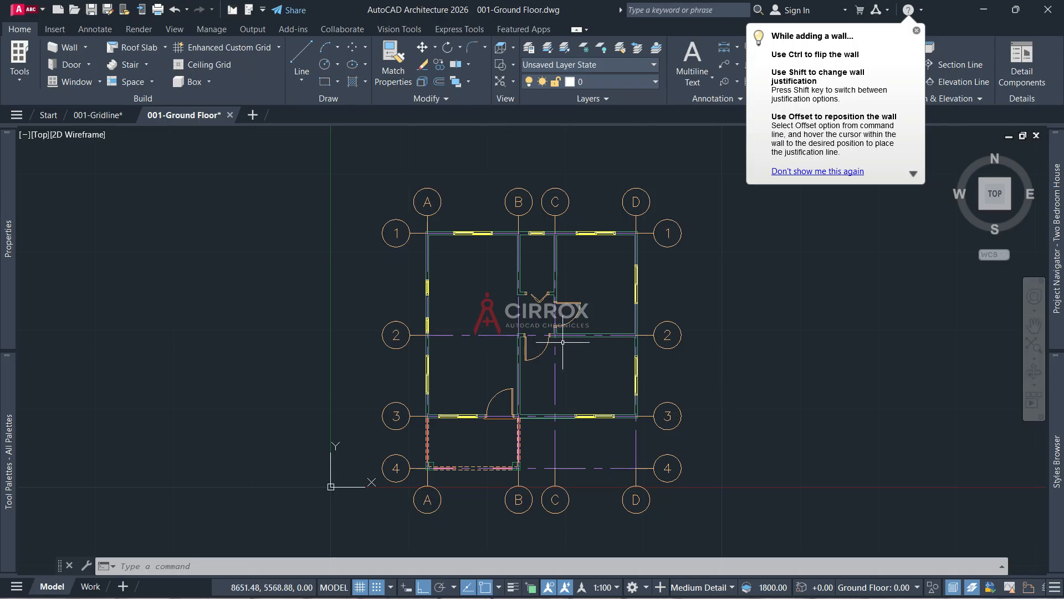
Start a roof outline at the outer wall corner at A1 and run its first edge to the outer corner at D1
{"action": "left_click", "coordinate": [165, 49]}
{"action": "left_click", "coordinate": [136, 98]}
{"action": "scroll", "coordinate": [441, 233], "scroll_direction": "up", "scroll_amount": 4}
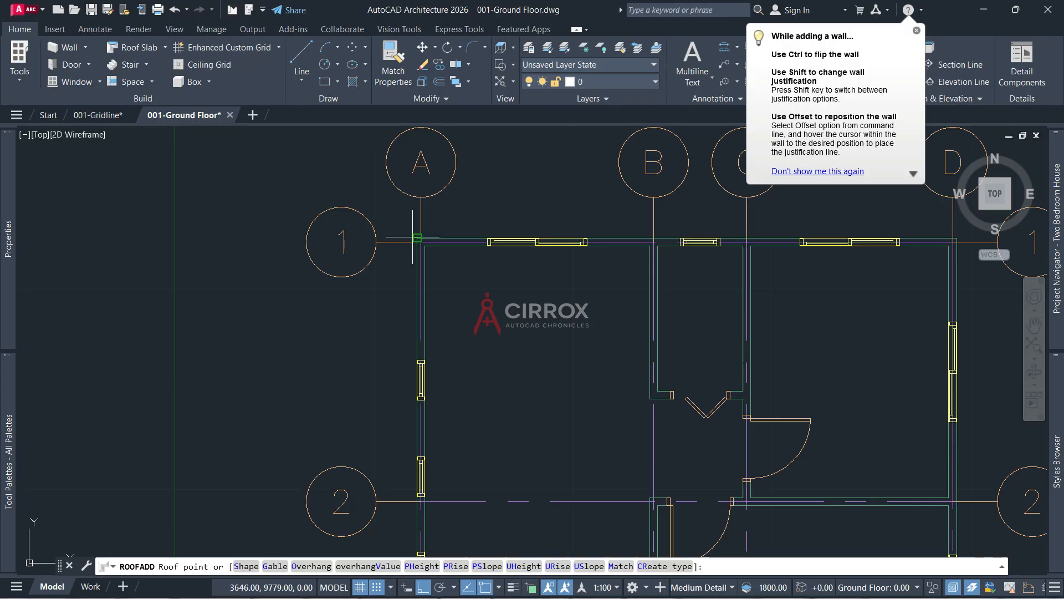
{"action": "left_click", "coordinate": [417, 237]}
{"action": "scroll", "coordinate": [417, 237], "scroll_direction": "down", "scroll_amount": 4}
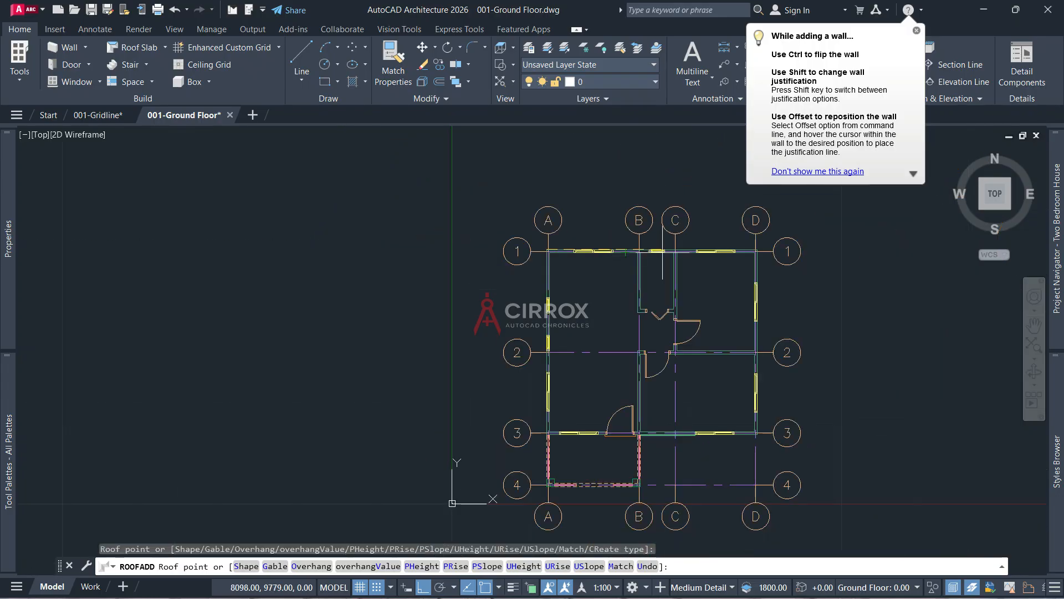
{"action": "scroll", "coordinate": [723, 287], "scroll_direction": "up", "scroll_amount": 4}
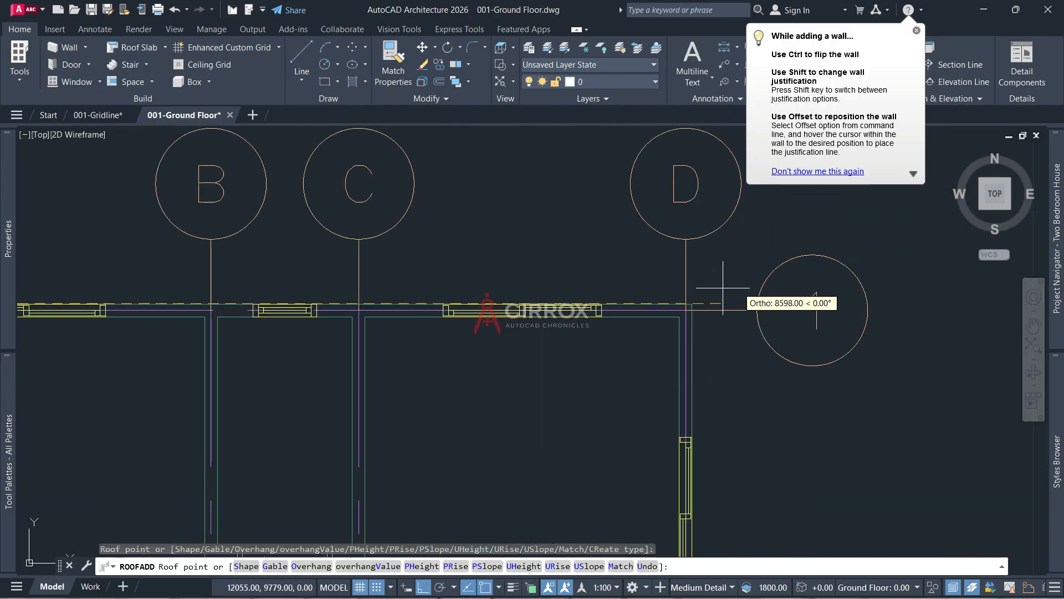
{"action": "left_click", "coordinate": [693, 304]}
Continue the roof outline to the outer wall corner at D3 and along grid 3 to the corner at B3
{"action": "scroll", "coordinate": [701, 221], "scroll_direction": "down", "scroll_amount": 4}
{"action": "scroll", "coordinate": [697, 404], "scroll_direction": "up", "scroll_amount": 4}
{"action": "left_click", "coordinate": [670, 334]}
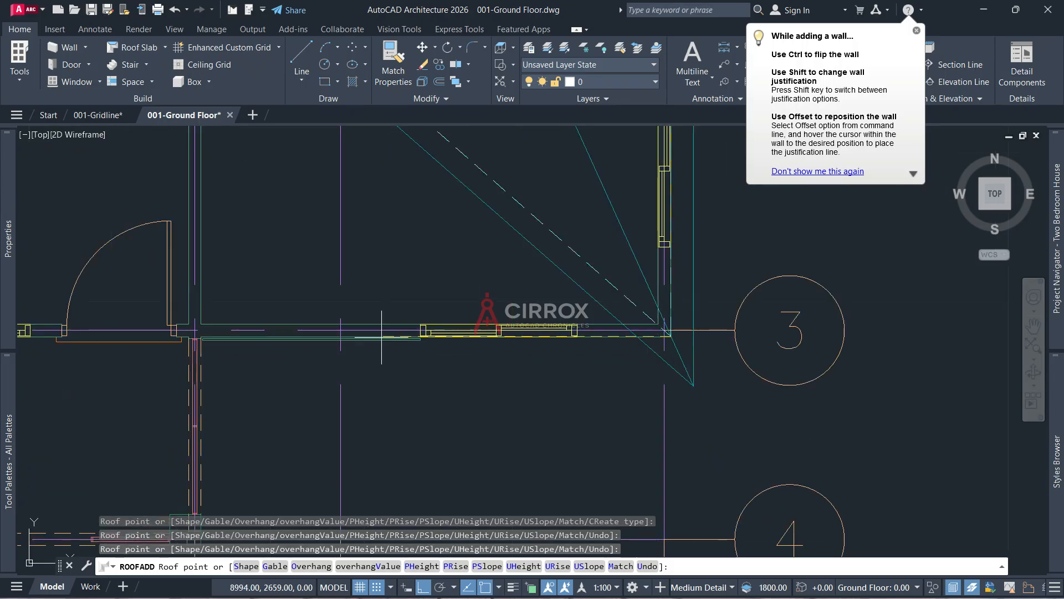
{"action": "scroll", "coordinate": [194, 337], "scroll_direction": "up", "scroll_amount": 3}
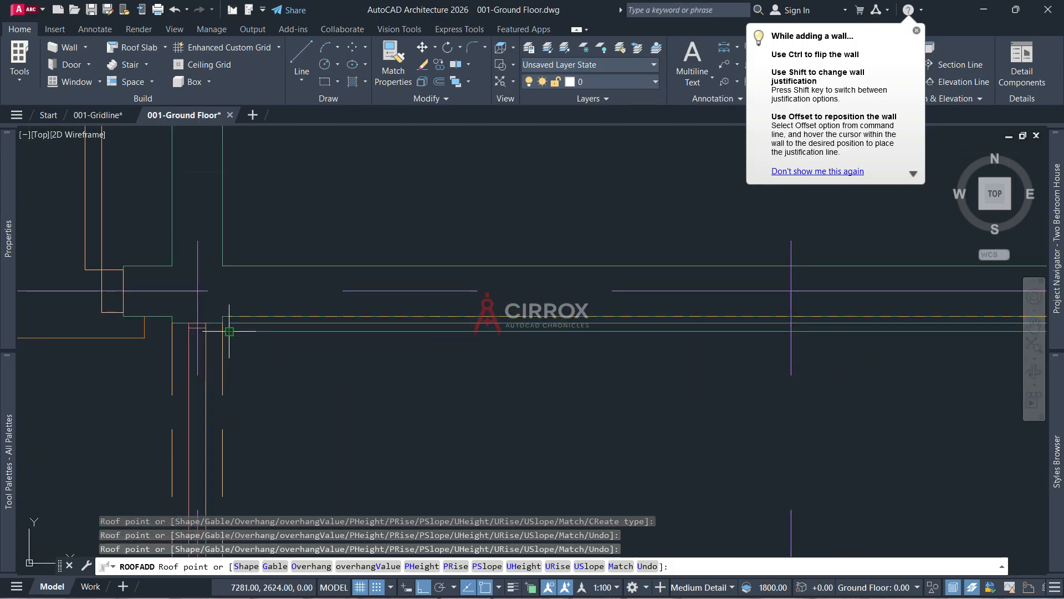
{"action": "scroll", "coordinate": [223, 319], "scroll_direction": "up", "scroll_amount": 2}
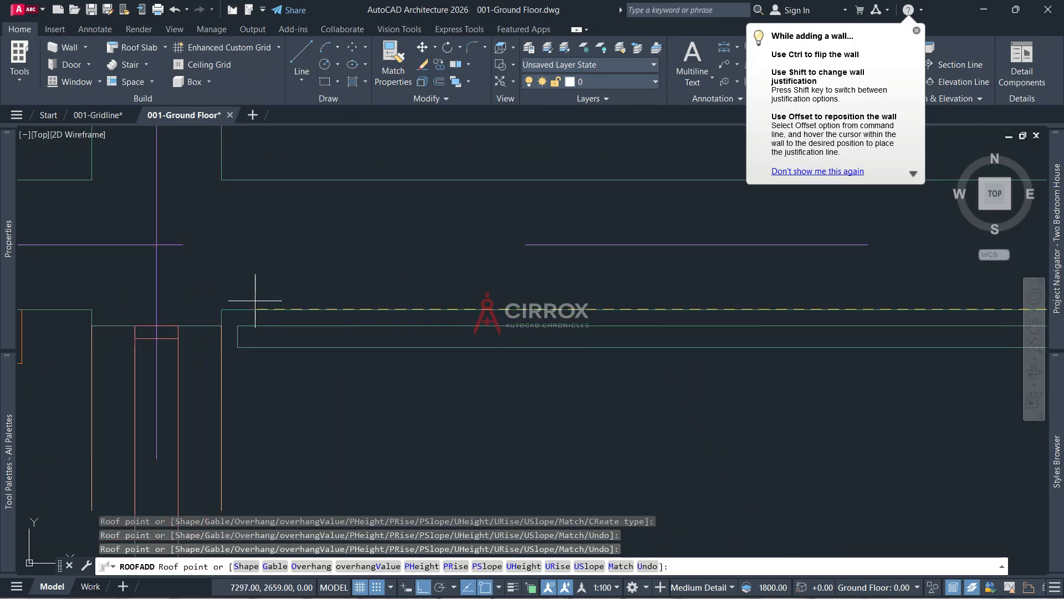
{"action": "left_click", "coordinate": [222, 309]}
{"action": "scroll", "coordinate": [221, 308], "scroll_direction": "down", "scroll_amount": 5}
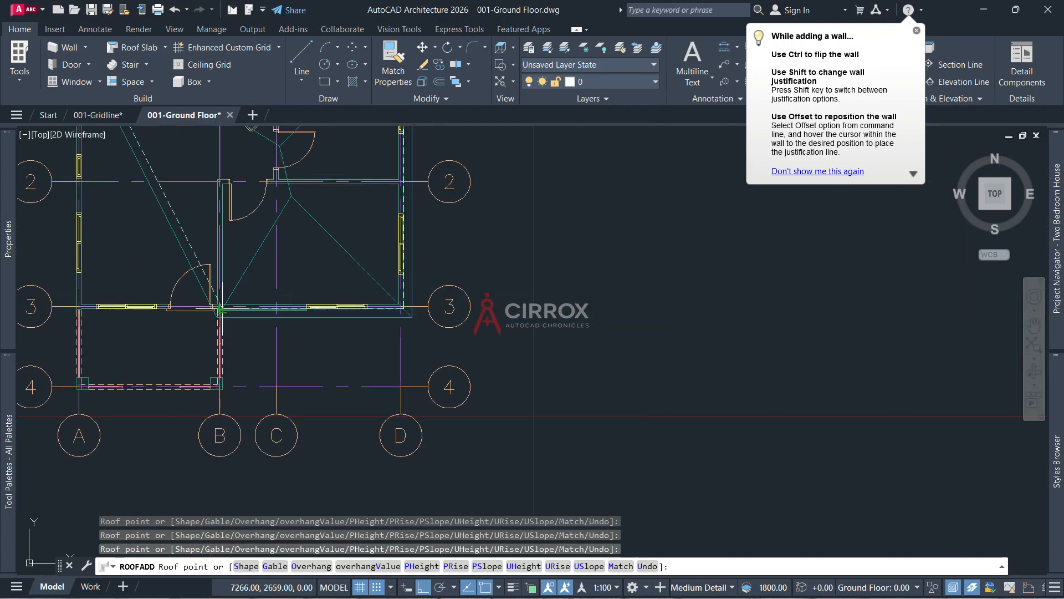
Extend the roof outline around the porch through the outer corners at B4 and A4, and finish the roof
{"action": "left_click", "coordinate": [221, 386]}
{"action": "scroll", "coordinate": [224, 390], "scroll_direction": "up", "scroll_amount": 1}
{"action": "scroll", "coordinate": [237, 387], "scroll_direction": "down", "scroll_amount": 3}
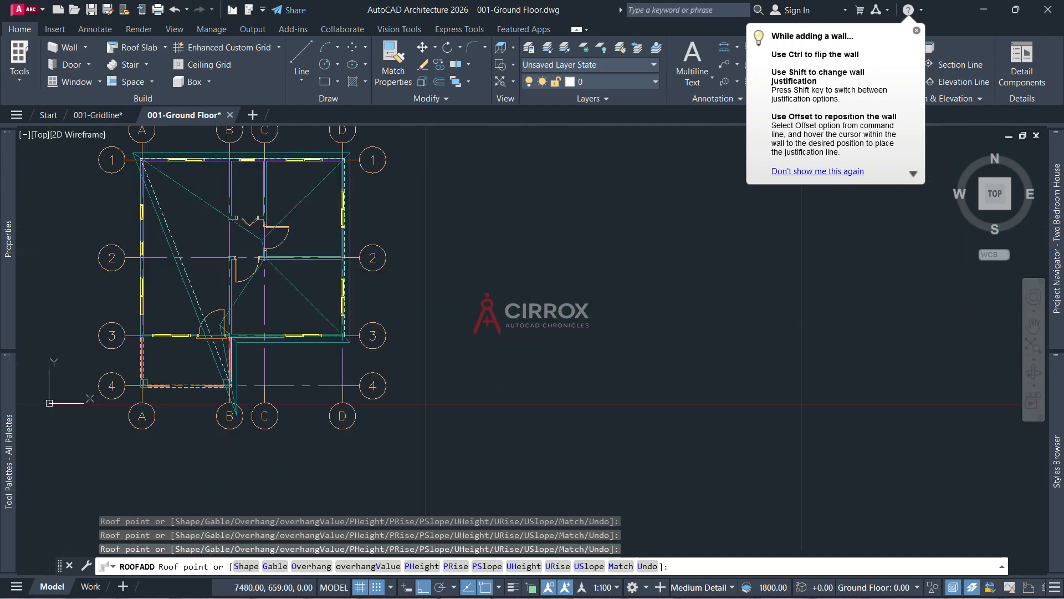
{"action": "scroll", "coordinate": [159, 389], "scroll_direction": "up", "scroll_amount": 10}
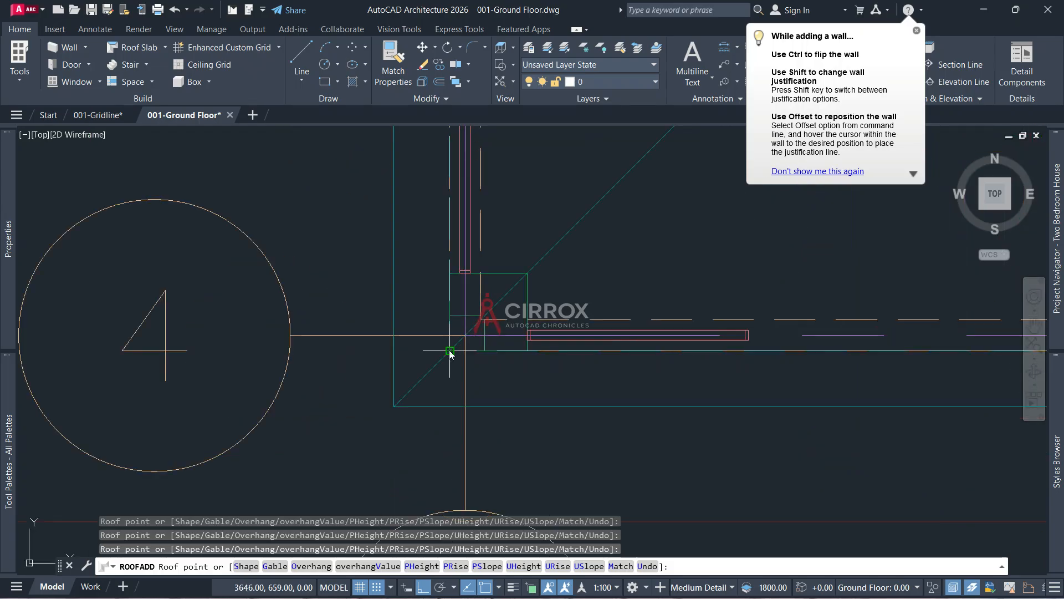
{"action": "right_click", "coordinate": [450, 351]}
{"action": "left_click", "coordinate": [504, 108]}
{"action": "scroll", "coordinate": [495, 310], "scroll_direction": "down", "scroll_amount": 12}
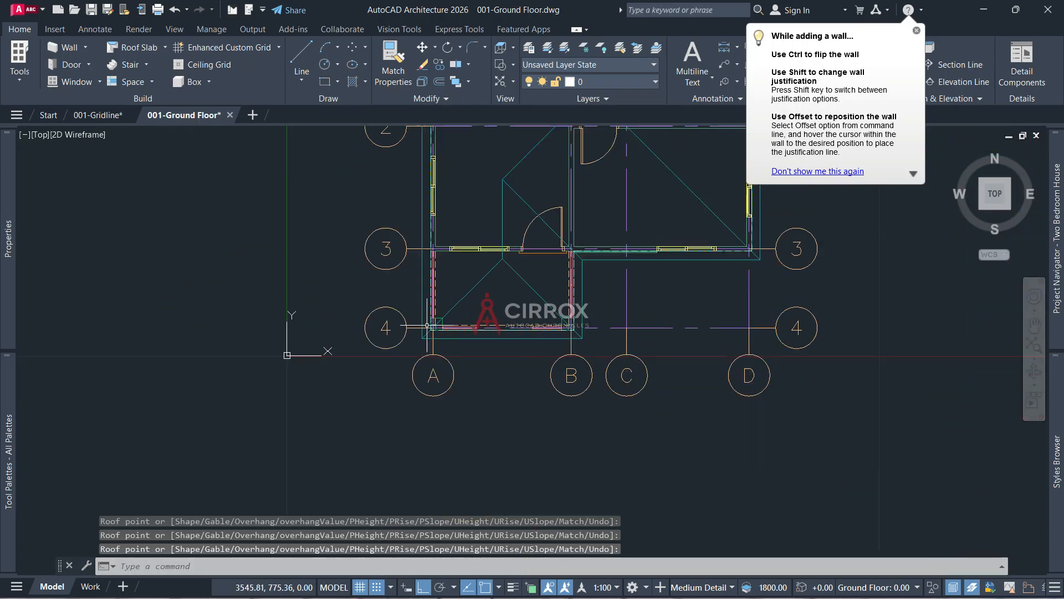
Offset the thin wall along grid 3 between B and the window so it sits flush against the main wall's outer face
{"action": "scroll", "coordinate": [448, 325], "scroll_direction": "down", "scroll_amount": 3}
{"action": "scroll", "coordinate": [481, 324], "scroll_direction": "up", "scroll_amount": 3}
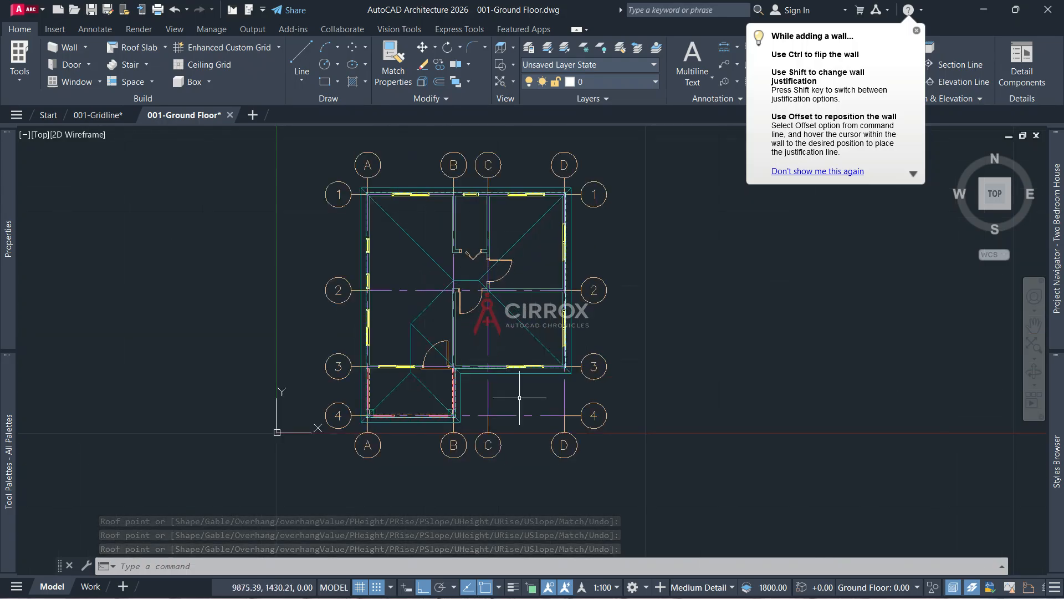
{"action": "scroll", "coordinate": [519, 395], "scroll_direction": "up", "scroll_amount": 3}
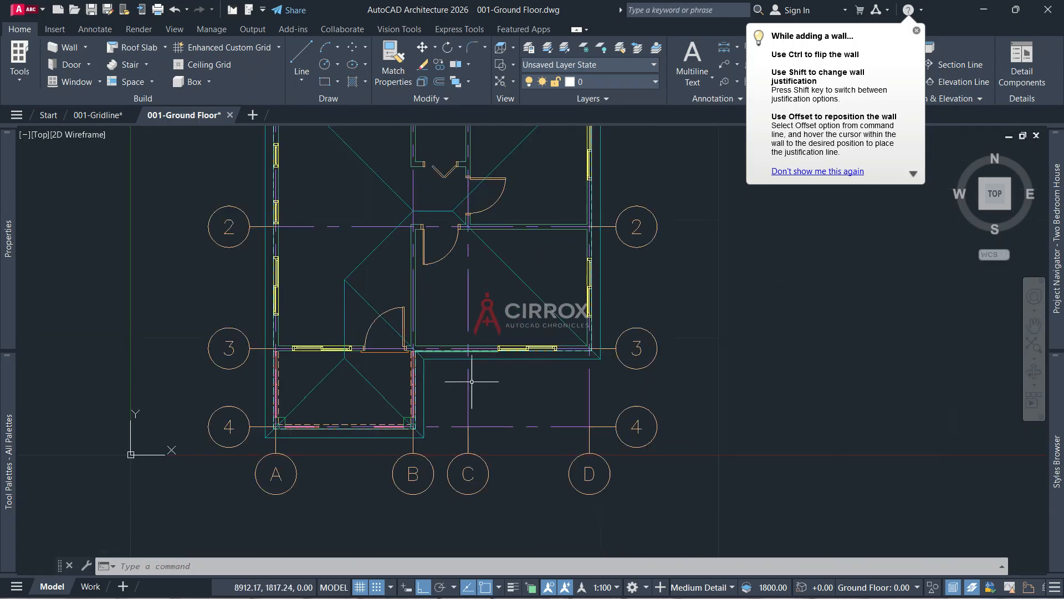
{"action": "scroll", "coordinate": [515, 352], "scroll_direction": "up", "scroll_amount": 5}
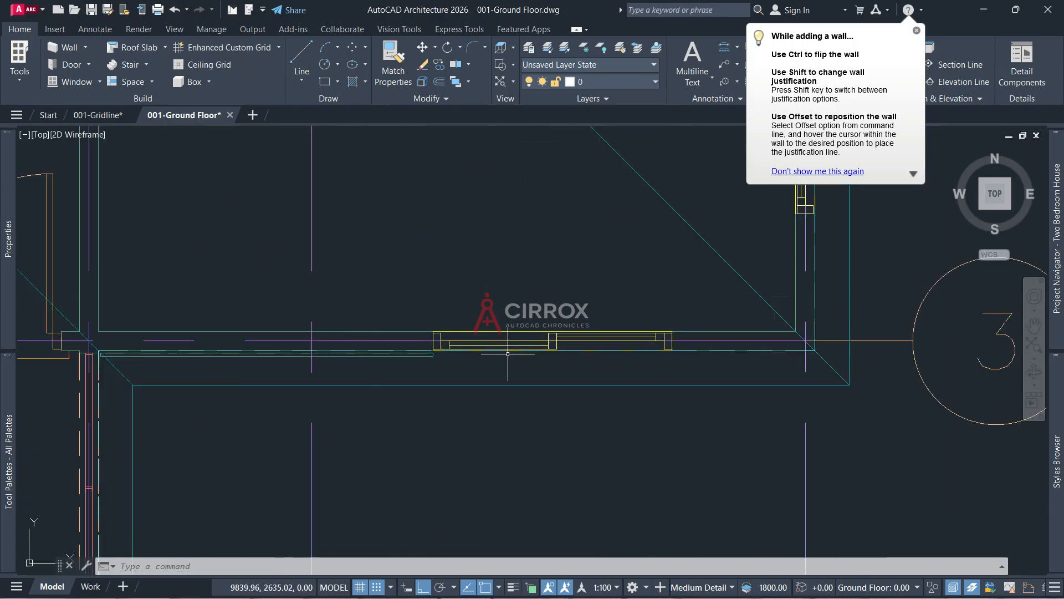
{"action": "scroll", "coordinate": [191, 372], "scroll_direction": "down", "scroll_amount": 3}
{"action": "scroll", "coordinate": [238, 360], "scroll_direction": "up", "scroll_amount": 6}
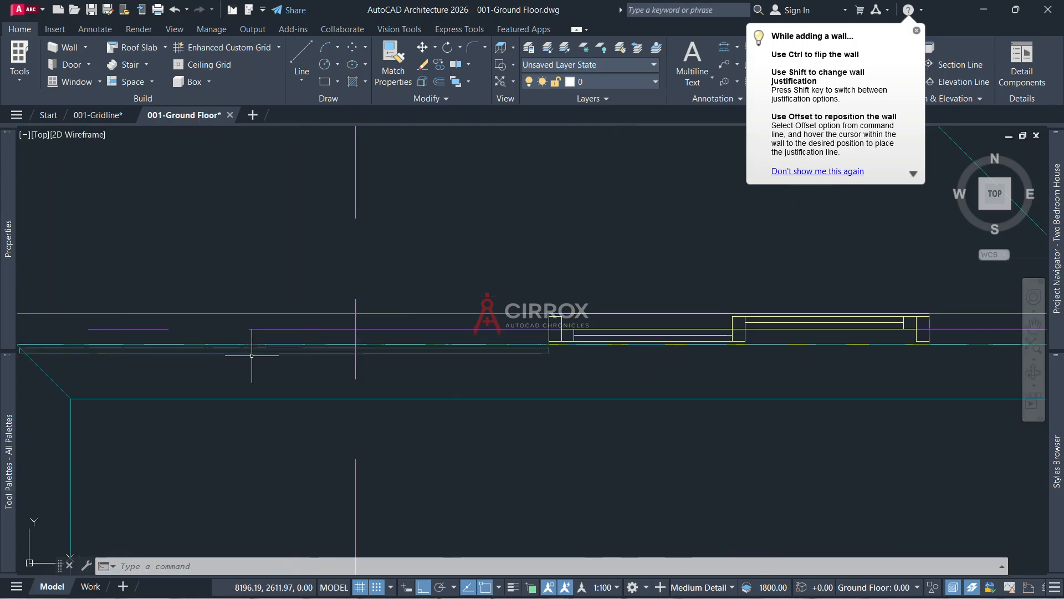
{"action": "left_click", "coordinate": [260, 352]}
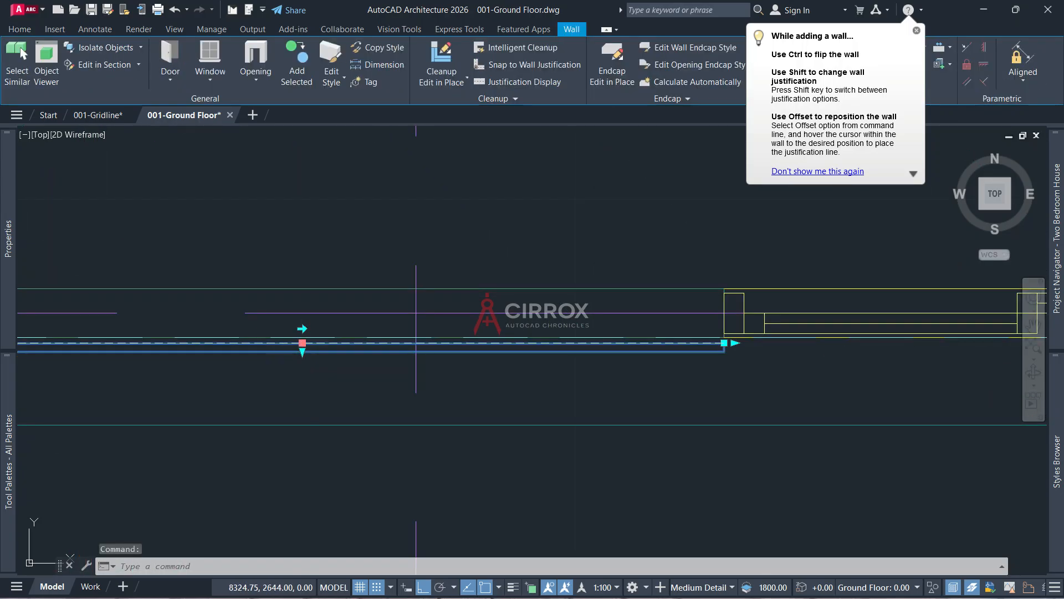
{"action": "left_click", "coordinate": [302, 343]}
{"action": "key", "text": "Escape"}
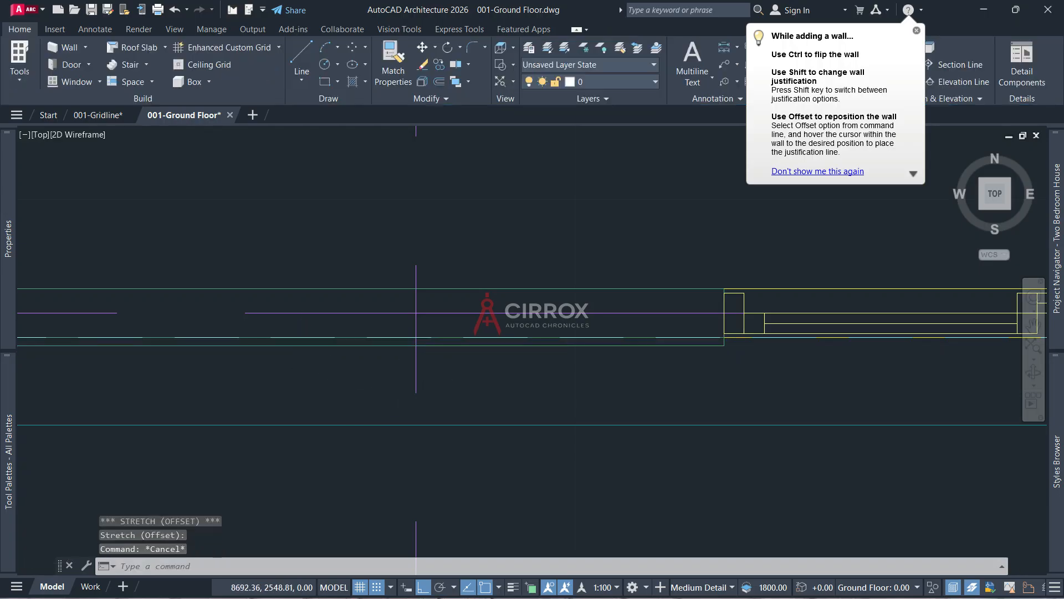
Stretch the roof's porch hip into a gable end at grid 4, and undo the gable made on the grid D side
{"action": "scroll", "coordinate": [416, 314], "scroll_direction": "down", "scroll_amount": 5}
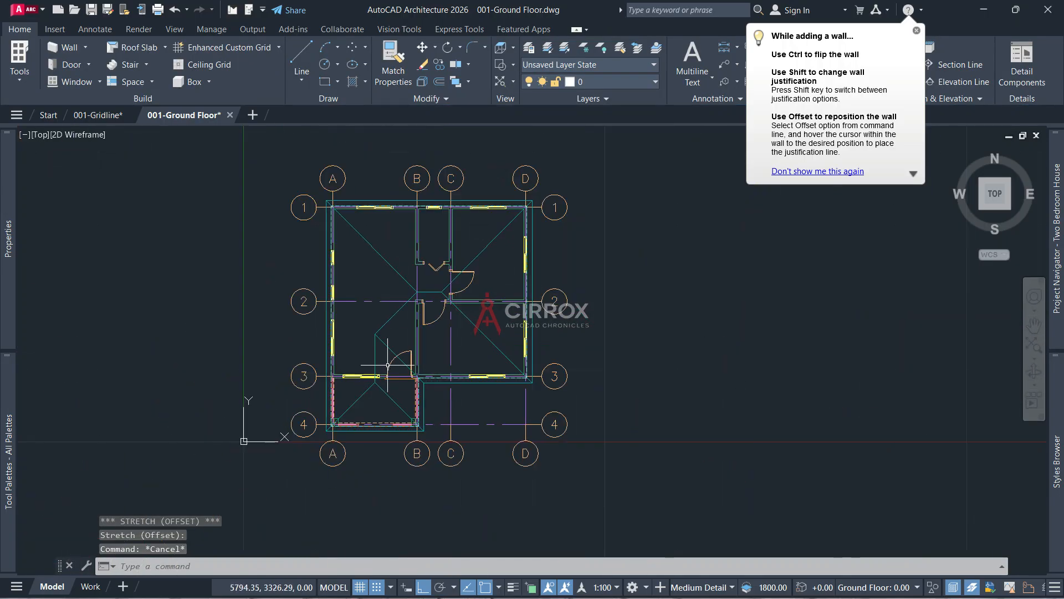
{"action": "left_click", "coordinate": [466, 316]}
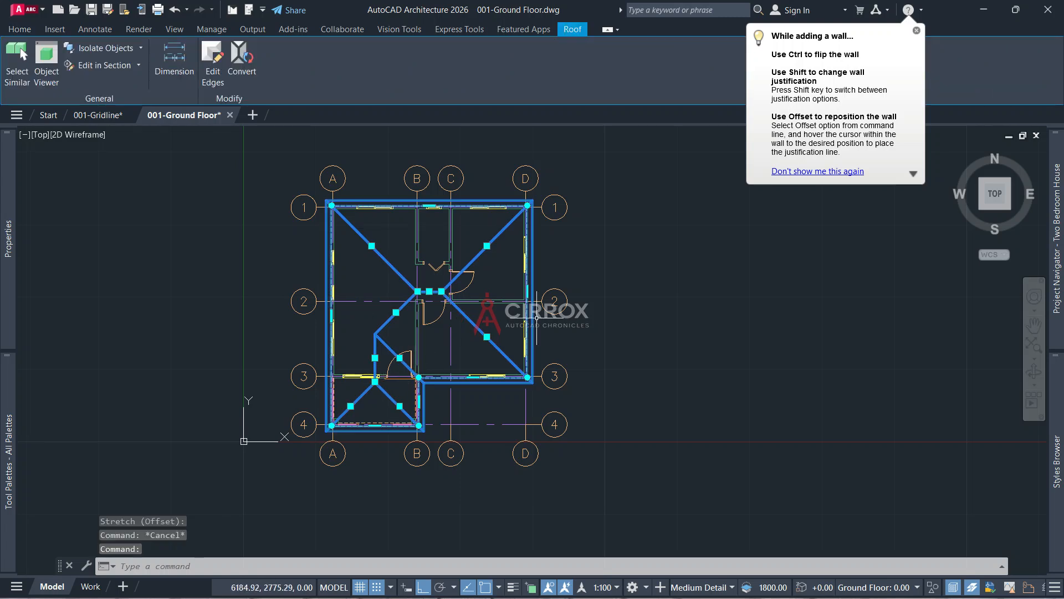
{"action": "left_click", "coordinate": [376, 381]}
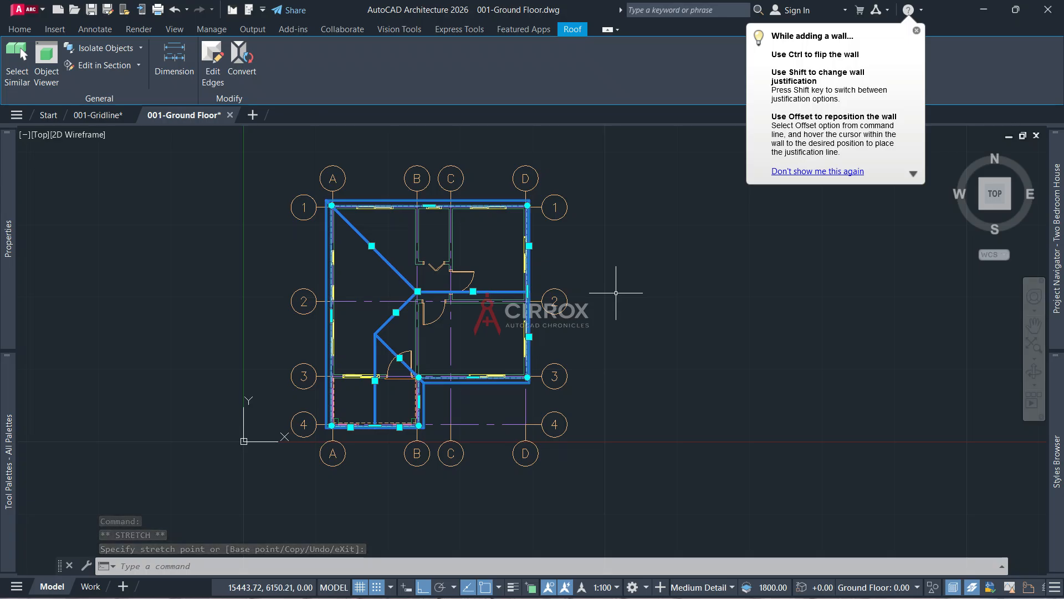
{"action": "key", "text": "ctrl+z"}
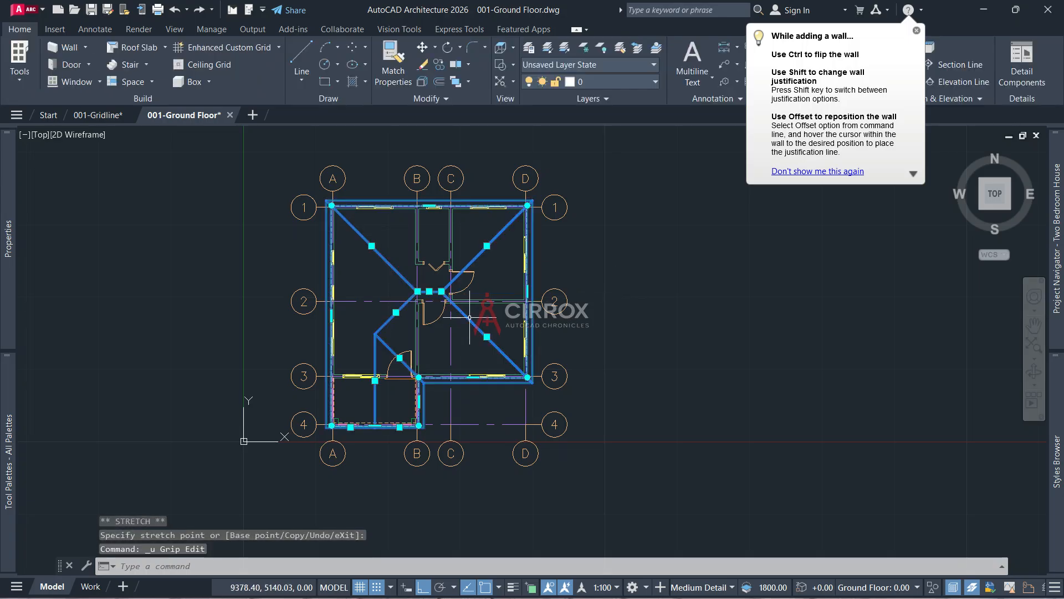
{"action": "left_click", "coordinate": [430, 291]}
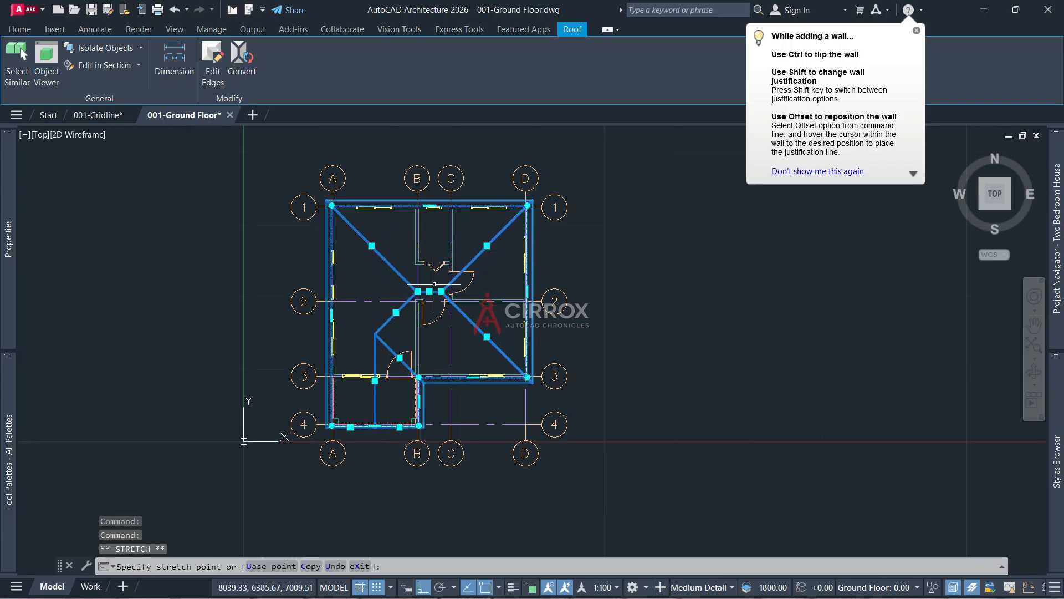
{"action": "key", "text": "Escape"}
Stretch the main roof's hips into gable ends over the grid 3 and grid 1 walls, and save the drawing
{"action": "left_click", "coordinate": [487, 337]}
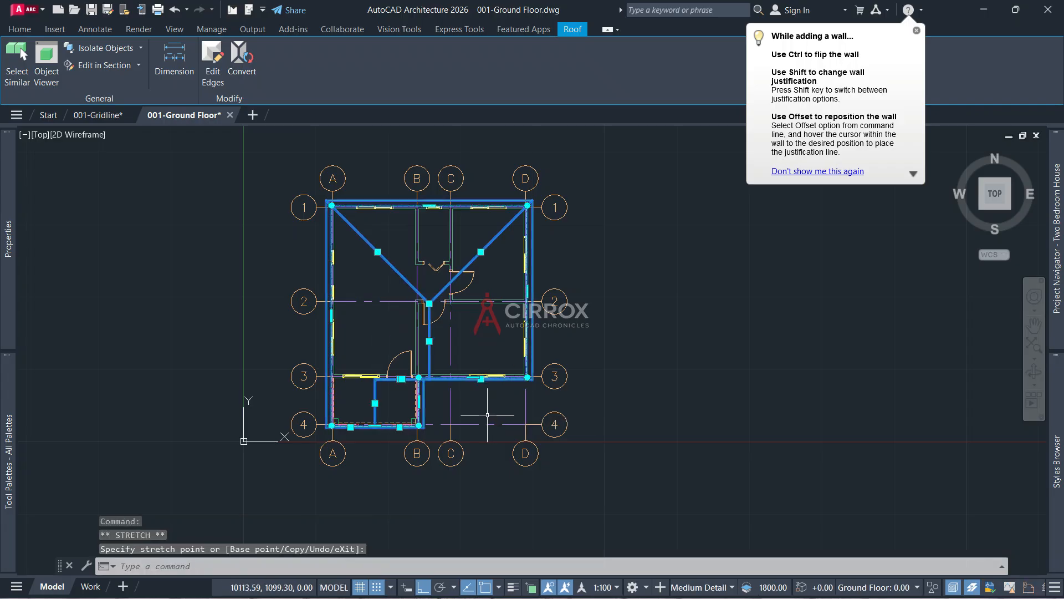
{"action": "key", "text": "Escape"}
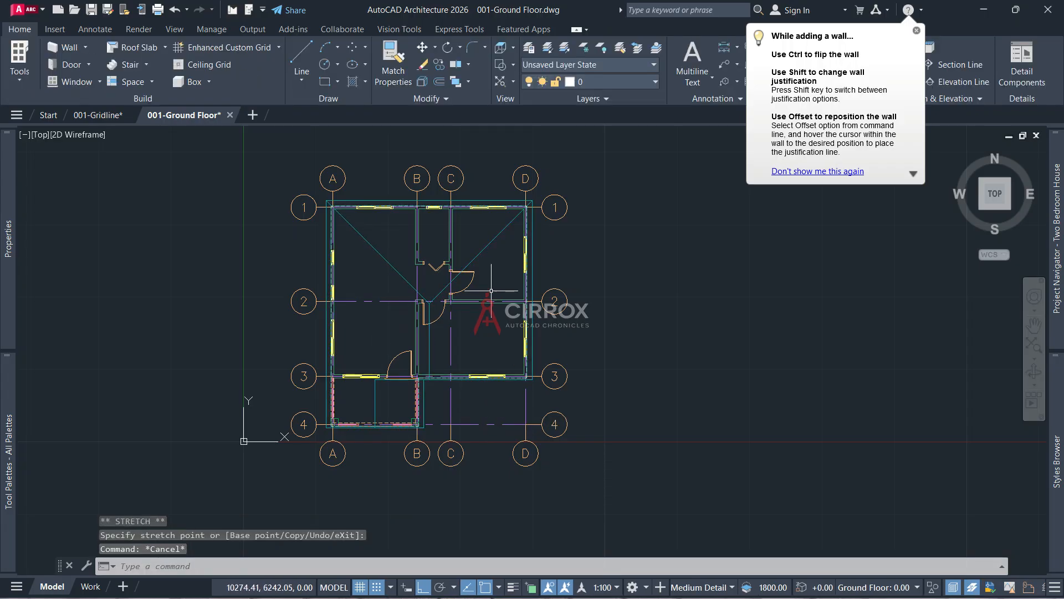
{"action": "left_click", "coordinate": [480, 252]}
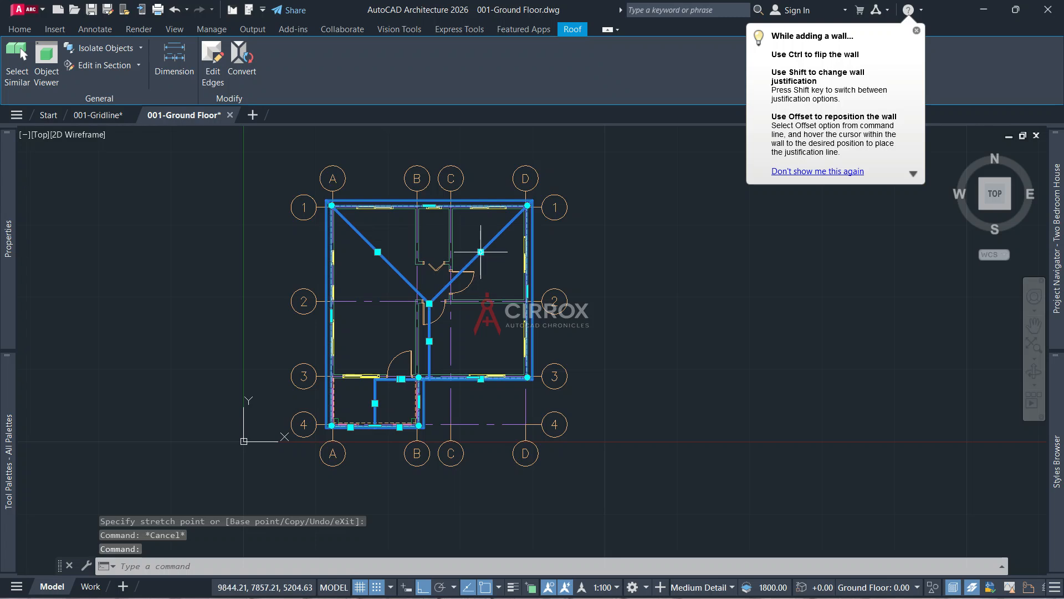
{"action": "left_click", "coordinate": [430, 298]}
{"action": "key", "text": "Escape"}
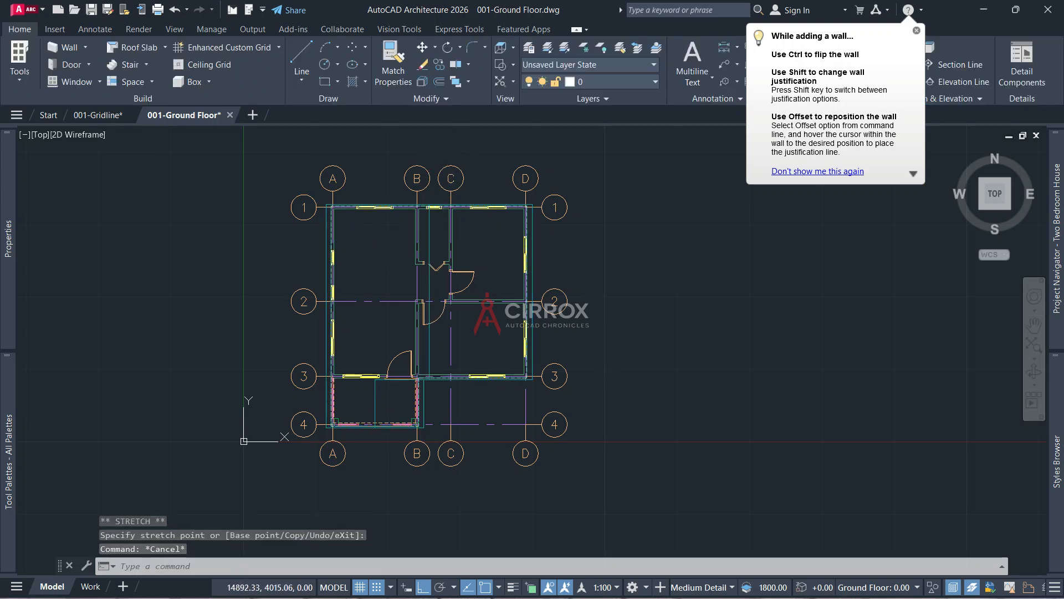
{"action": "key", "text": "ctrl+s"}
Show the model in an isometric view with the Conceptual visual style and orbit around the house to examine the roof from the front
{"action": "left_click", "coordinate": [955, 152]}
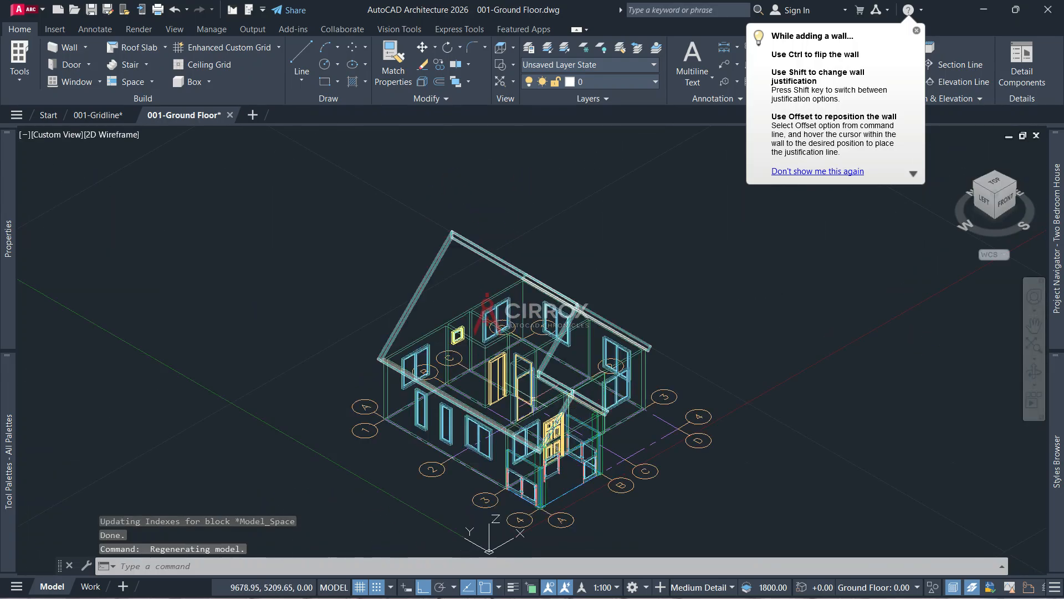
{"action": "left_click", "coordinate": [134, 138]}
{"action": "left_click", "coordinate": [162, 183]}
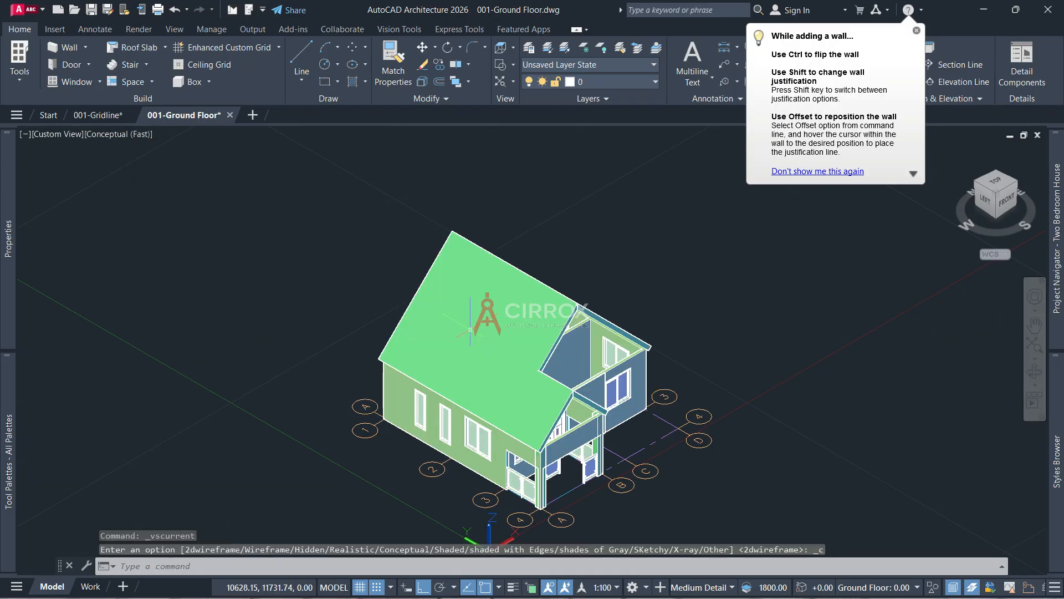
{"action": "scroll", "coordinate": [603, 414], "scroll_direction": "up", "scroll_amount": 2}
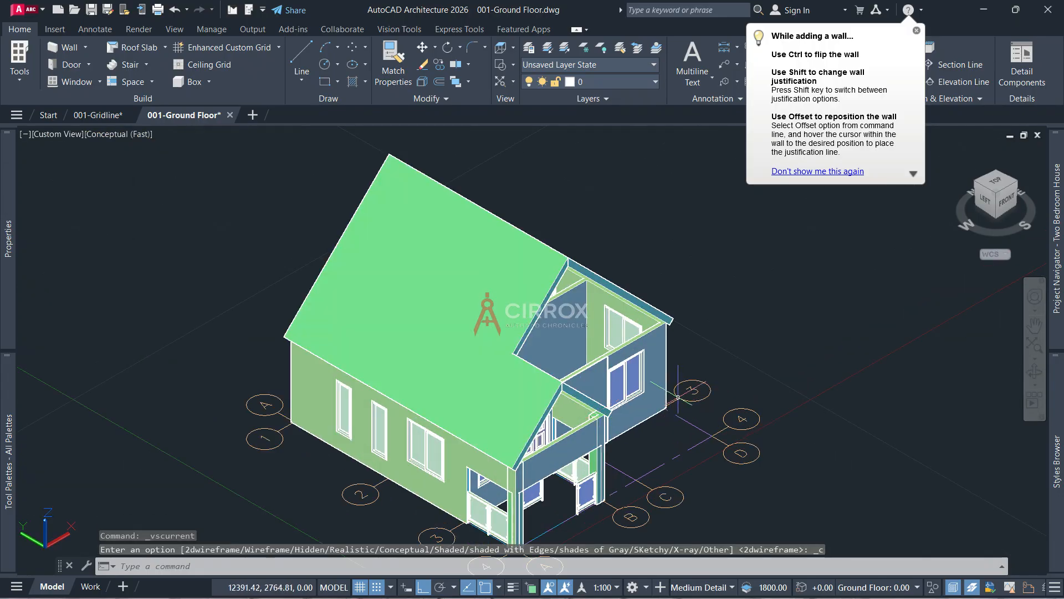
{"action": "left_click", "coordinate": [1035, 371]}
{"action": "left_click_drag", "start_coordinate": [892, 360], "coordinate": [681, 345]}
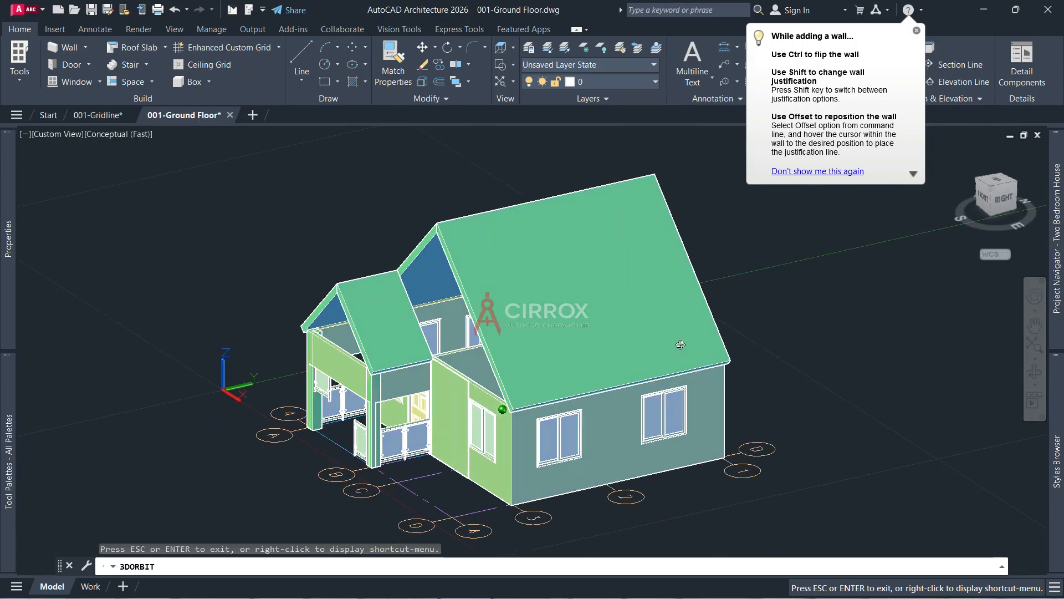
{"action": "left_click_drag", "start_coordinate": [548, 430], "coordinate": [652, 394]}
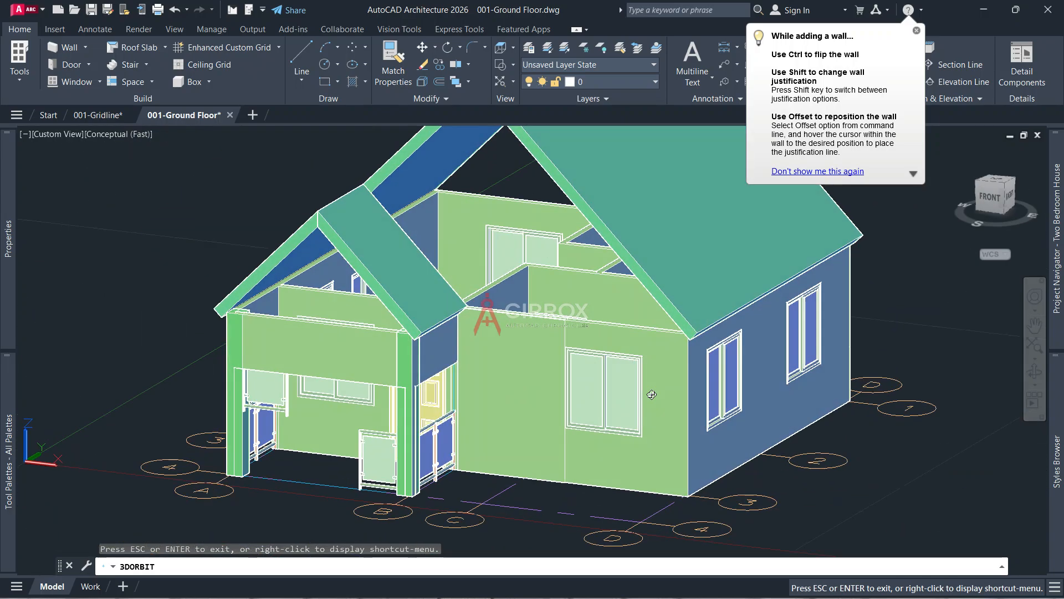
{"action": "key", "text": "Escape"}
Select the roof, try a lower slope of 30, and set the slope to 25
{"action": "left_click", "coordinate": [594, 240]}
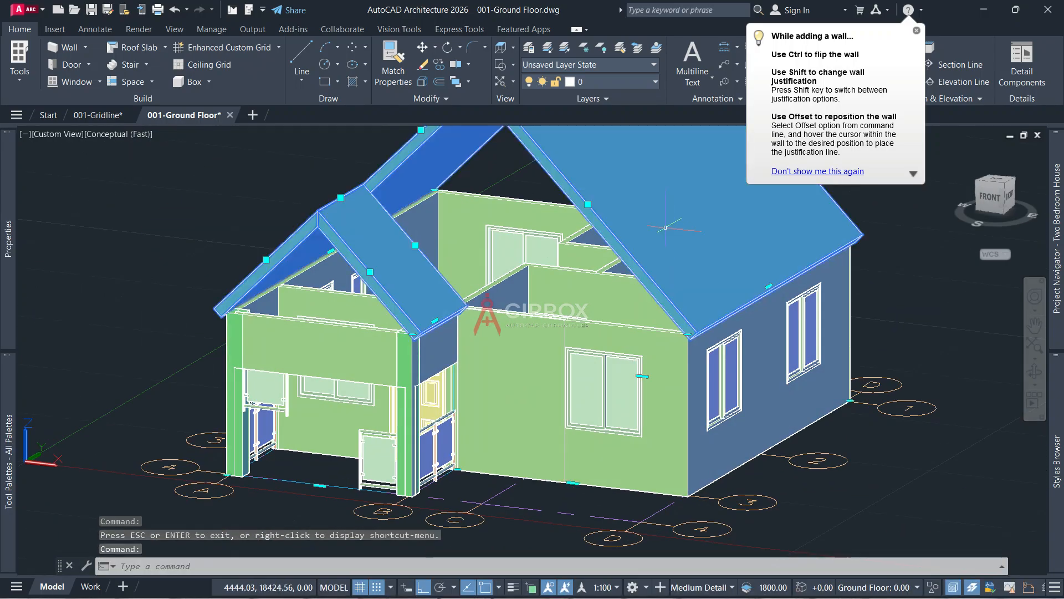
{"action": "mouse_move", "coordinate": [2, 299]}
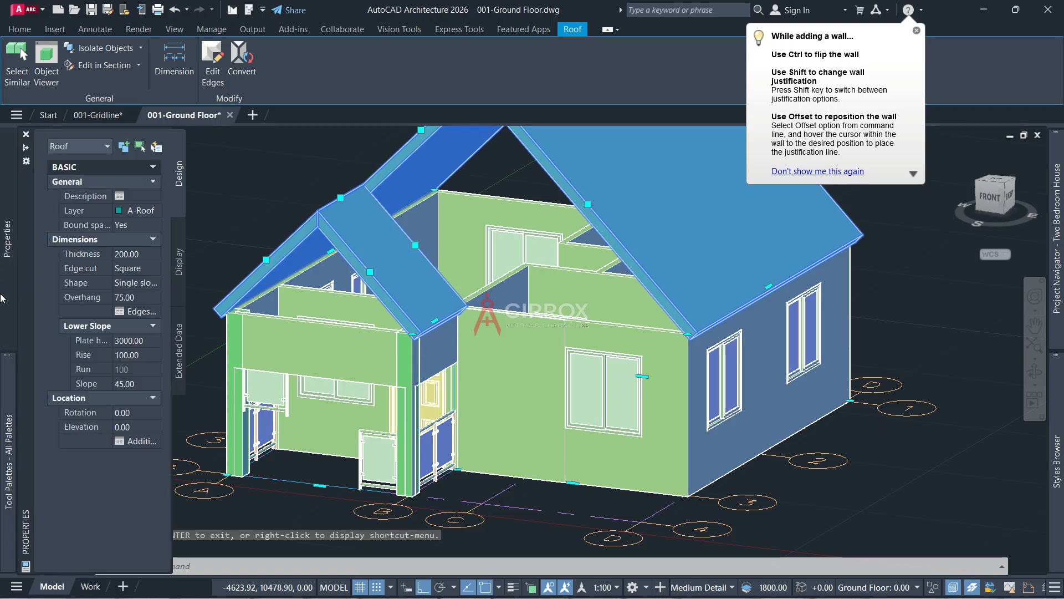
{"action": "left_click", "coordinate": [126, 383]}
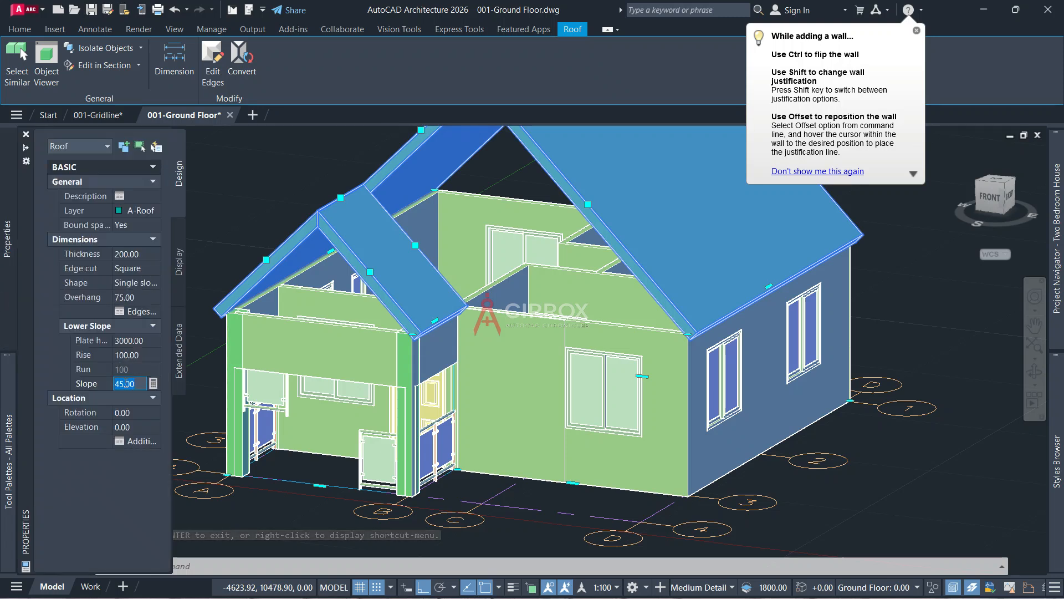
{"action": "type", "text": "30.00"}
{"action": "key", "text": "Return"}
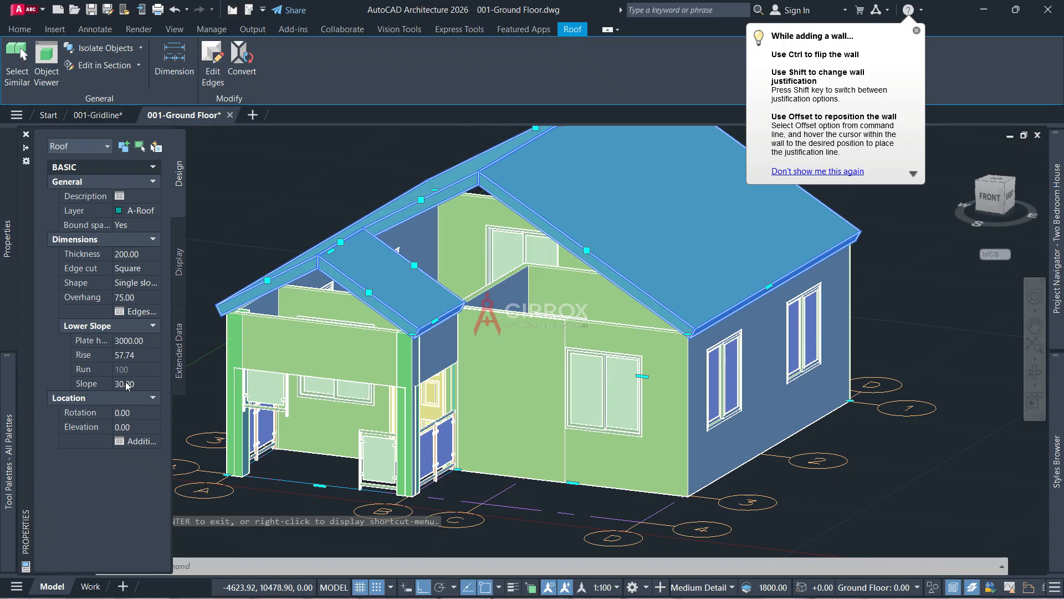
{"action": "left_click", "coordinate": [127, 384]}
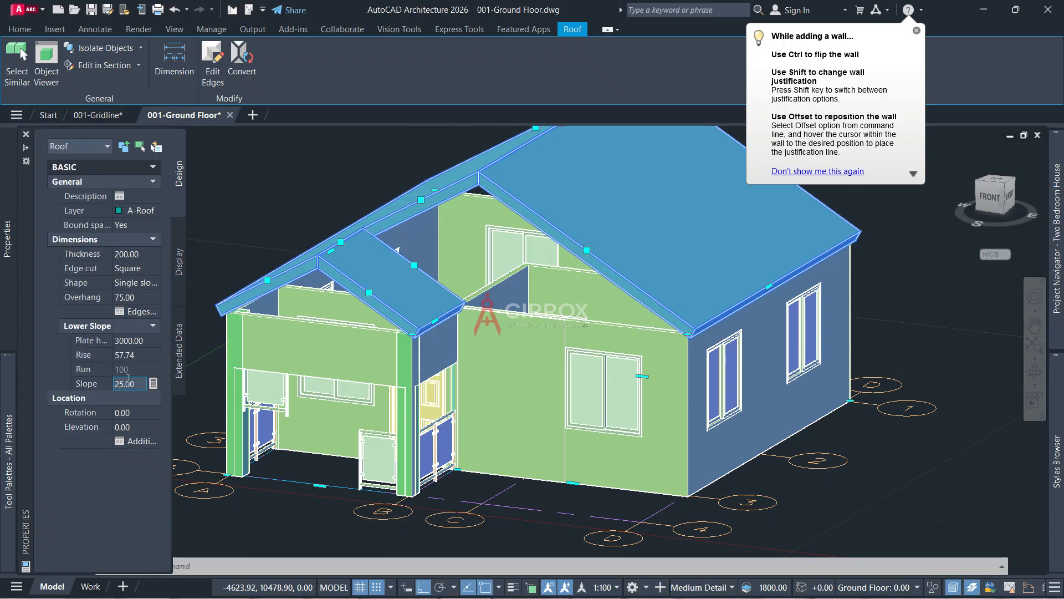
{"action": "type", "text": "25"}
{"action": "key", "text": "Return"}
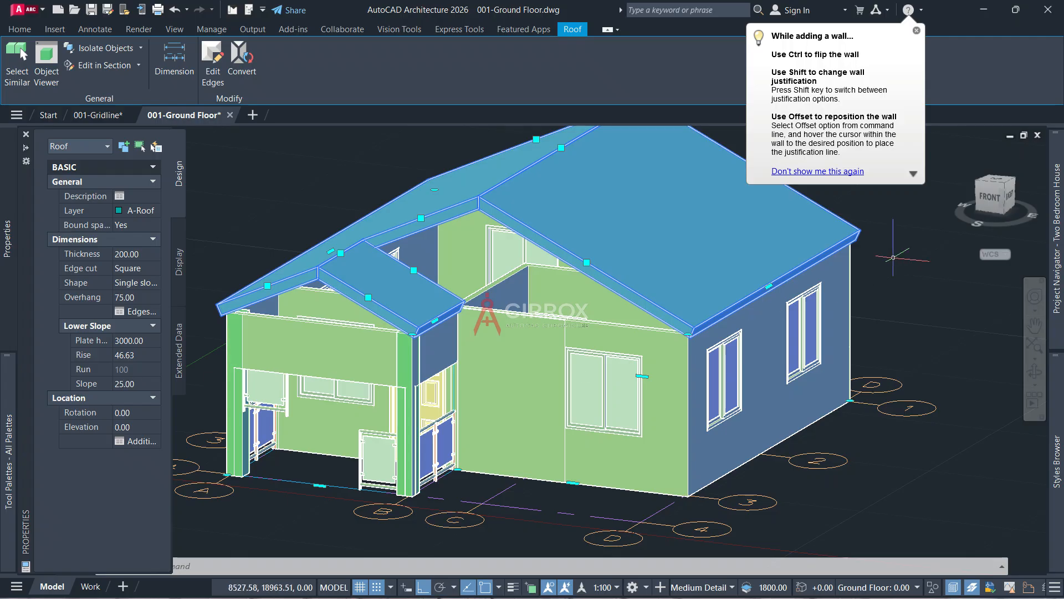
Show the house from the front and set the roof's lower slope to 30
{"action": "left_click", "coordinate": [986, 203]}
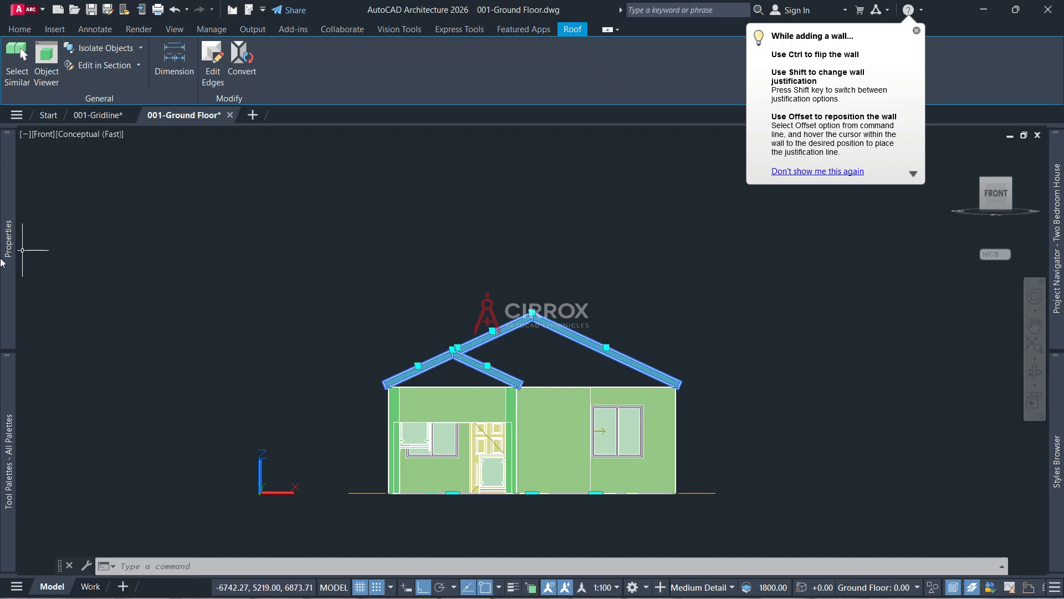
{"action": "mouse_move", "coordinate": [2, 263]}
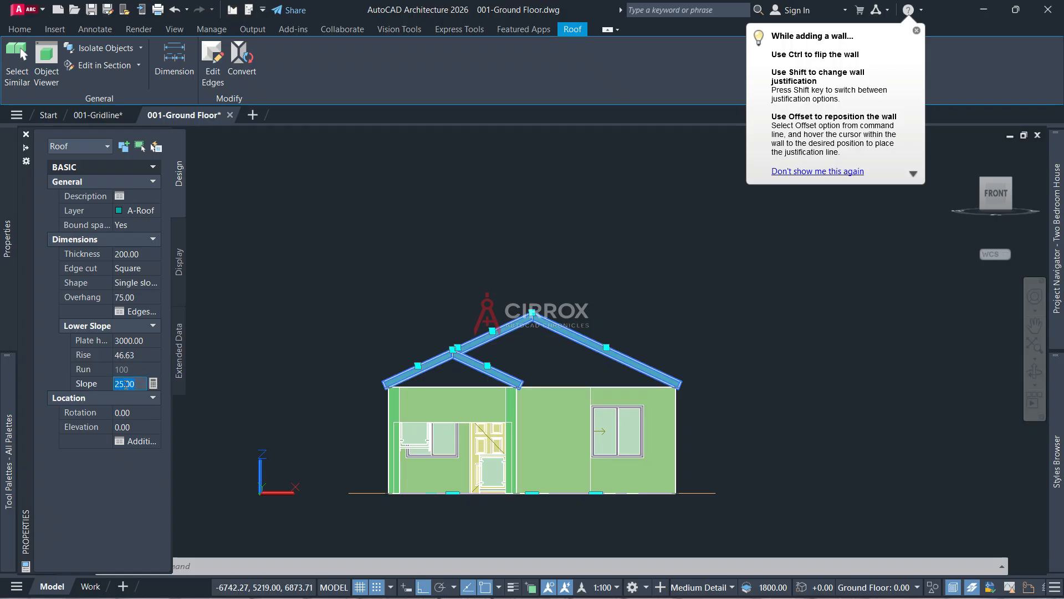
{"action": "key", "text": "Return"}
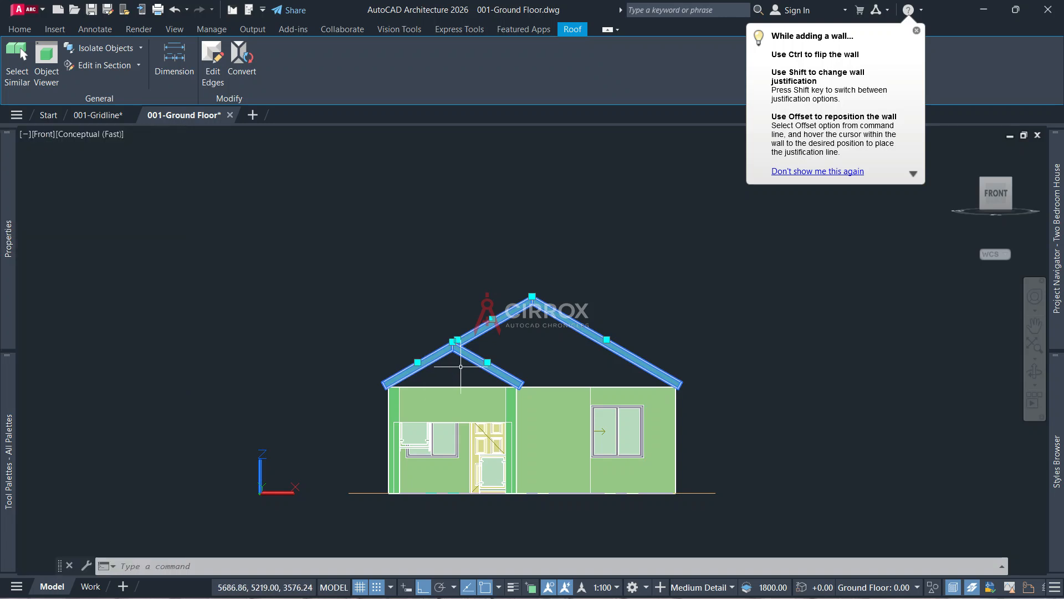
Increase the roof's overhang so the eaves extend farther past the walls, and deselect the roof
{"action": "mouse_move", "coordinate": [15, 271]}
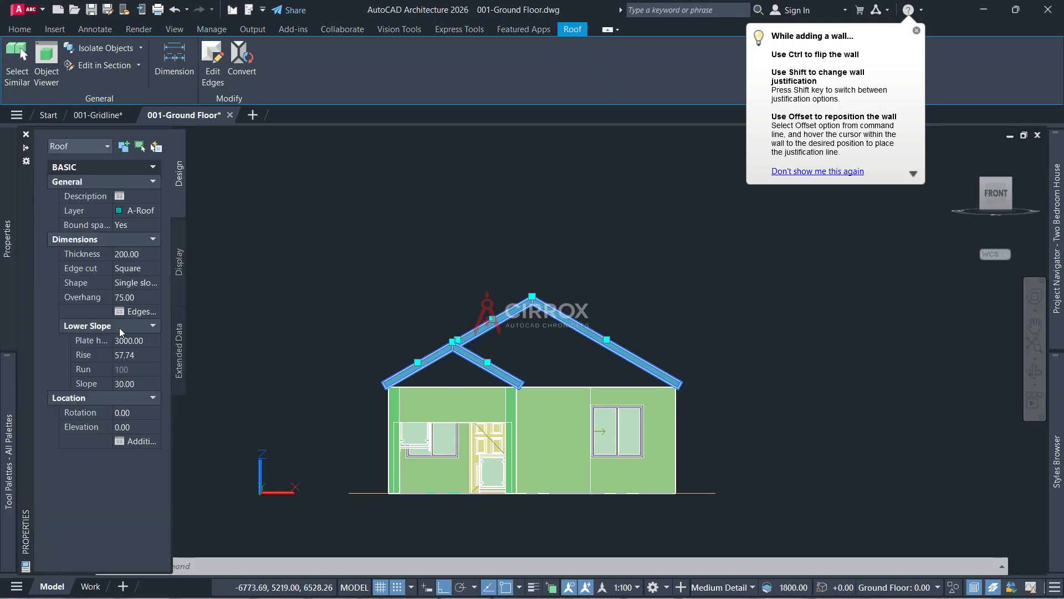
{"action": "left_click", "coordinate": [131, 298]}
{"action": "type", "text": "30"}
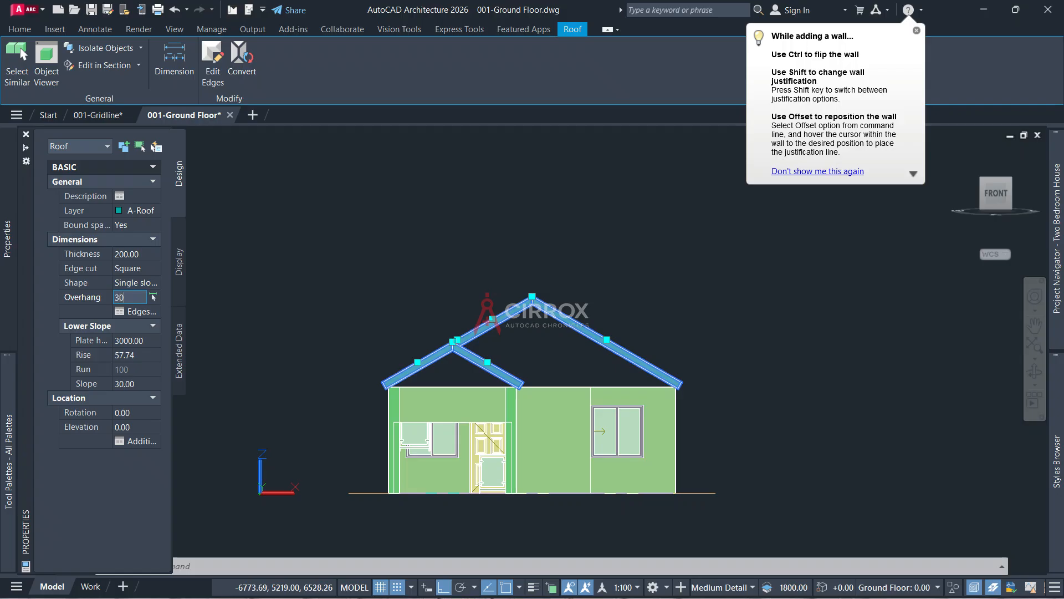
{"action": "key", "text": "Return"}
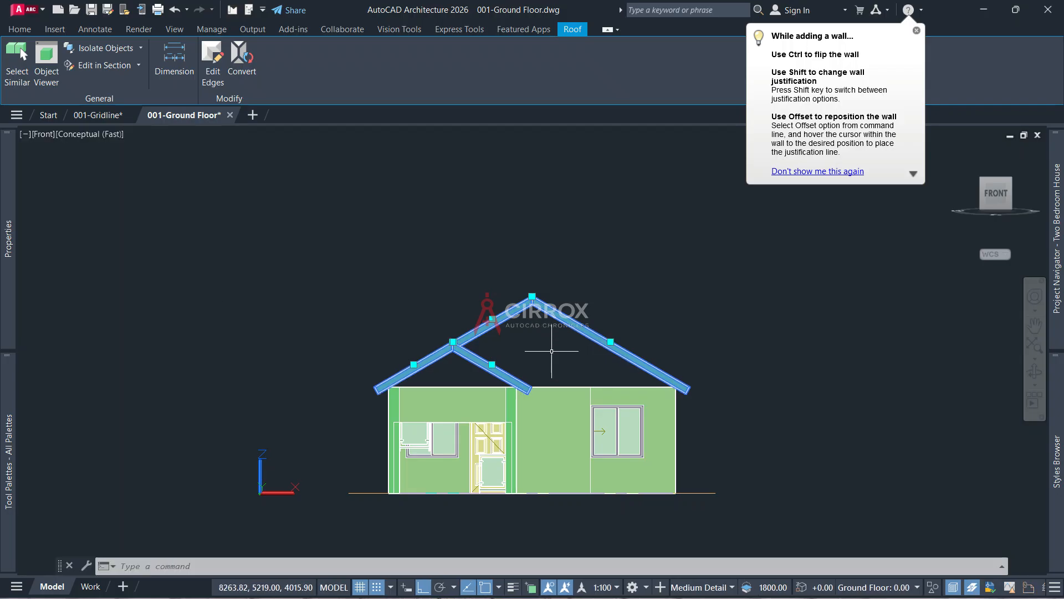
{"action": "key", "text": "Escape"}
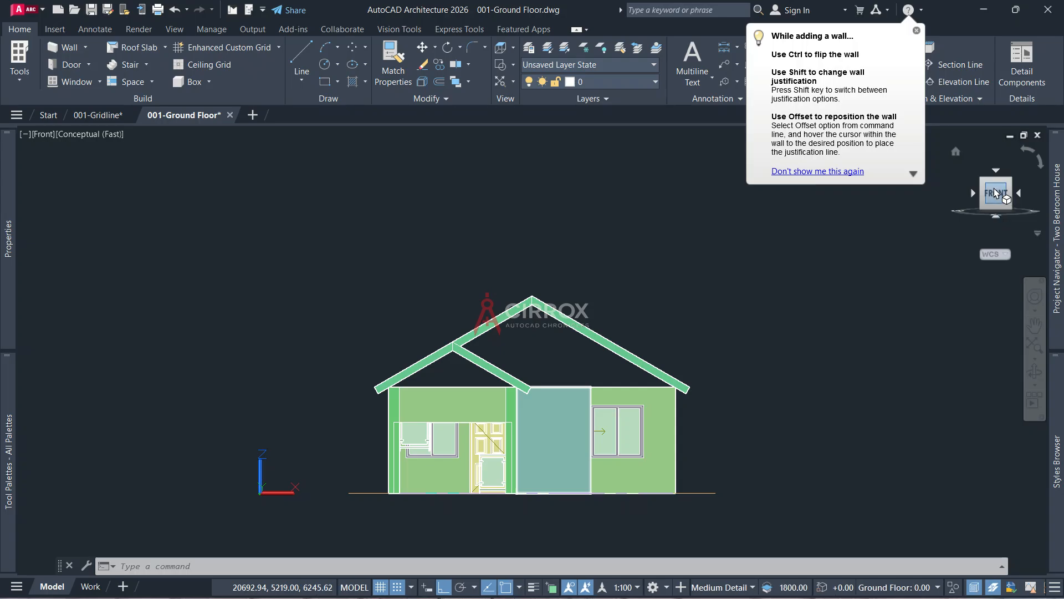
Select the porch's front wall and the main front gable wall in the home view, and orbit to the rear of the house
{"action": "left_click", "coordinate": [957, 153]}
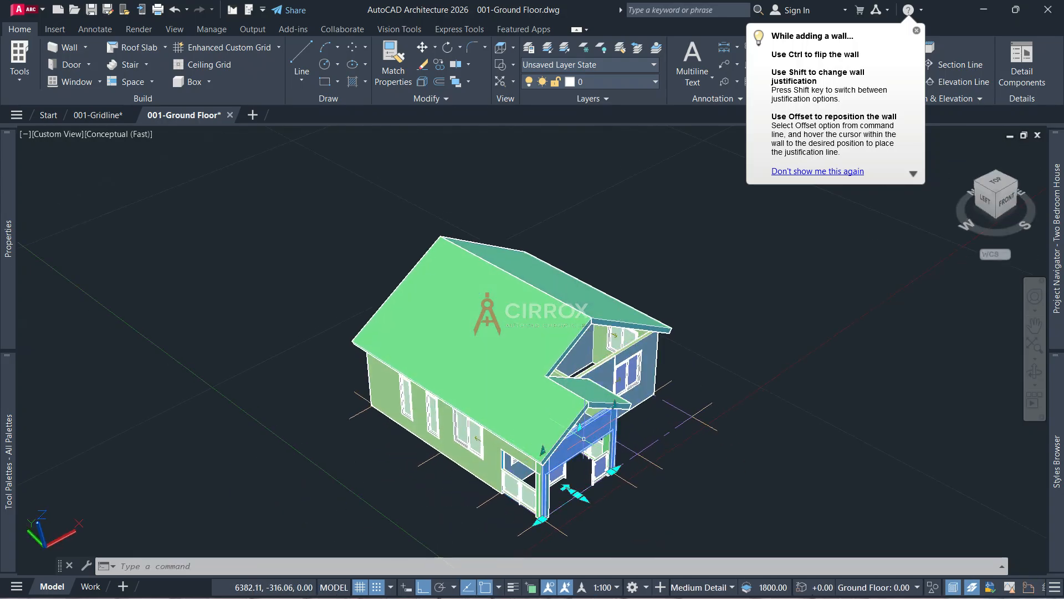
{"action": "left_click", "coordinate": [605, 438]}
{"action": "left_click", "coordinate": [654, 362]}
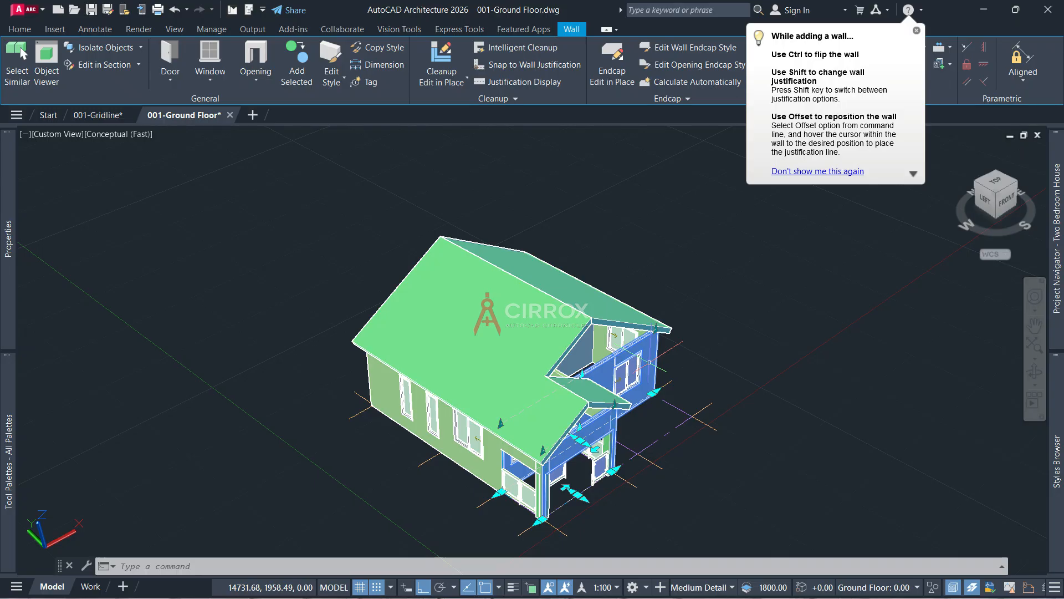
{"action": "left_click", "coordinate": [1029, 374]}
{"action": "left_click_drag", "start_coordinate": [832, 361], "coordinate": [756, 353]}
{"action": "key", "text": "Escape"}
{"action": "scroll", "coordinate": [756, 354], "scroll_direction": "down", "scroll_amount": 3}
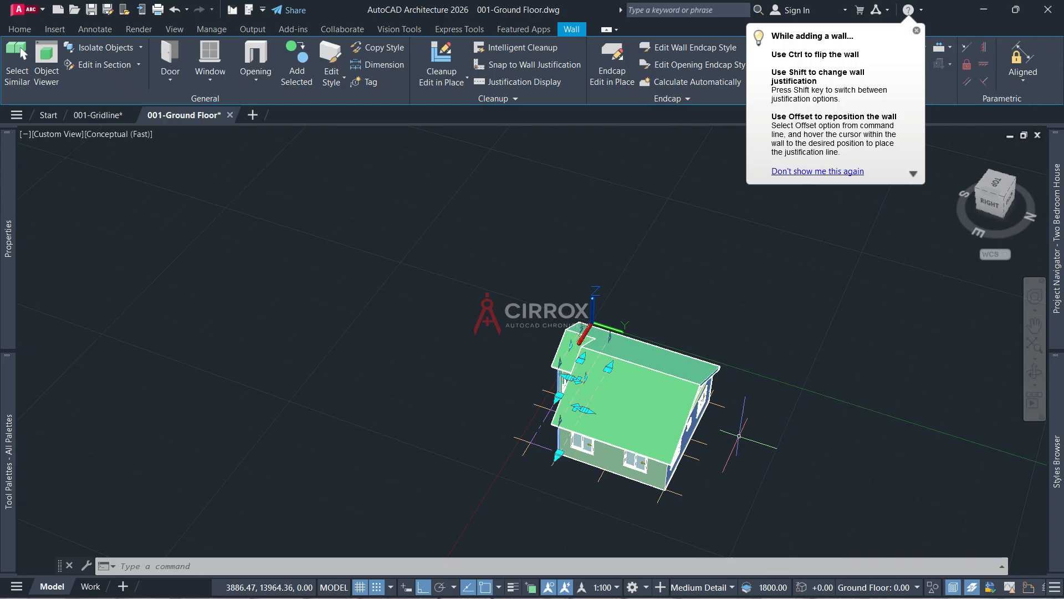
Switch the view to parallel projection, clear the selection including the rear window, and bring the rear gable wall into close view
{"action": "left_click", "coordinate": [693, 430]}
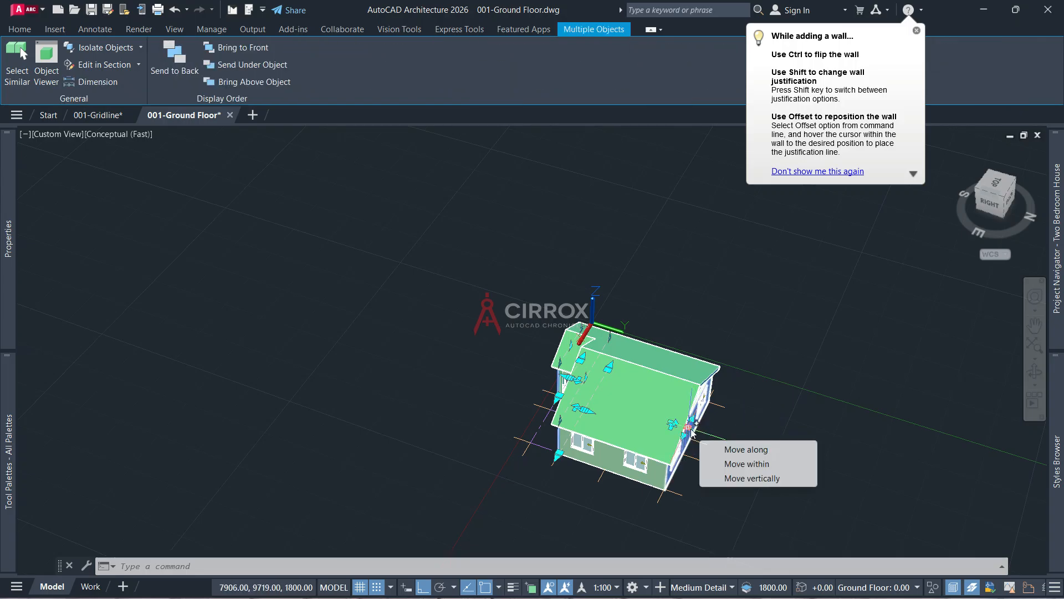
{"action": "left_click", "coordinate": [689, 428]}
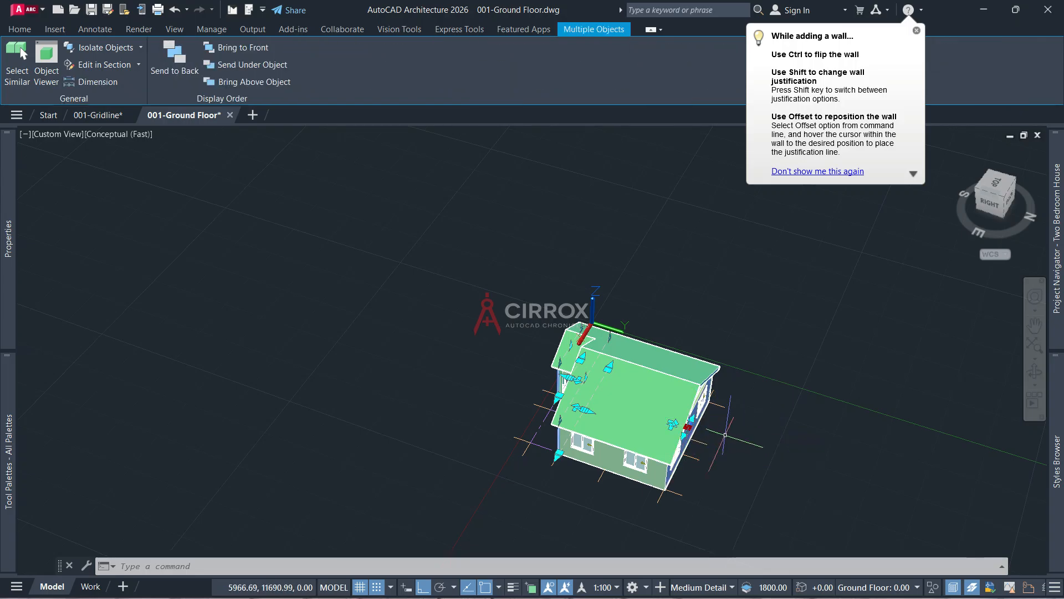
{"action": "scroll", "coordinate": [716, 443], "scroll_direction": "up", "scroll_amount": 3}
{"action": "scroll", "coordinate": [725, 444], "scroll_direction": "down", "scroll_amount": 2}
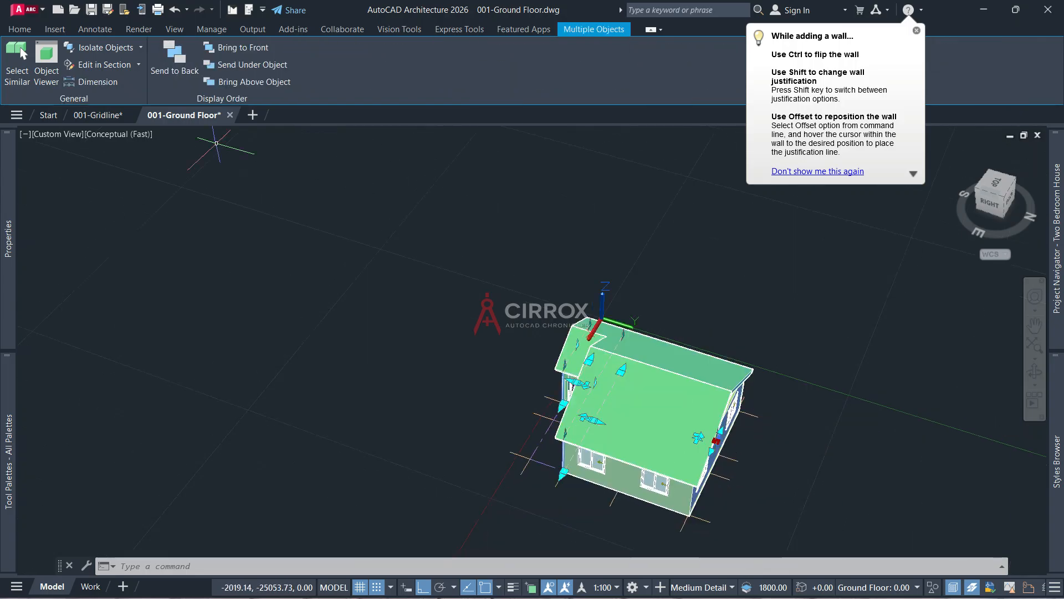
{"action": "left_click", "coordinate": [75, 137]}
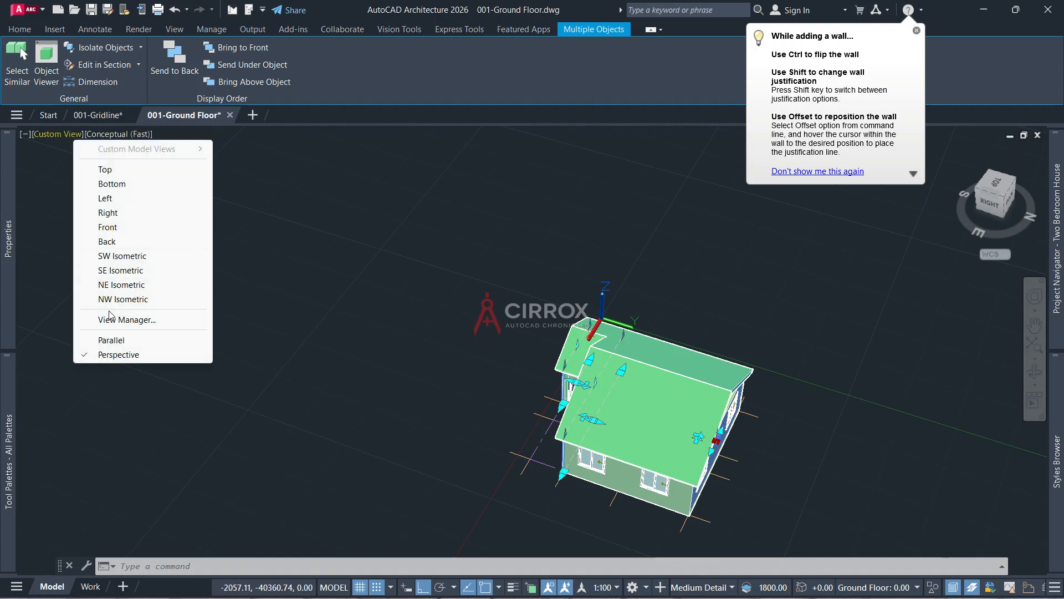
{"action": "left_click", "coordinate": [117, 339]}
{"action": "key", "text": "Escape"}
{"action": "scroll", "coordinate": [362, 248], "scroll_direction": "down", "scroll_amount": 2}
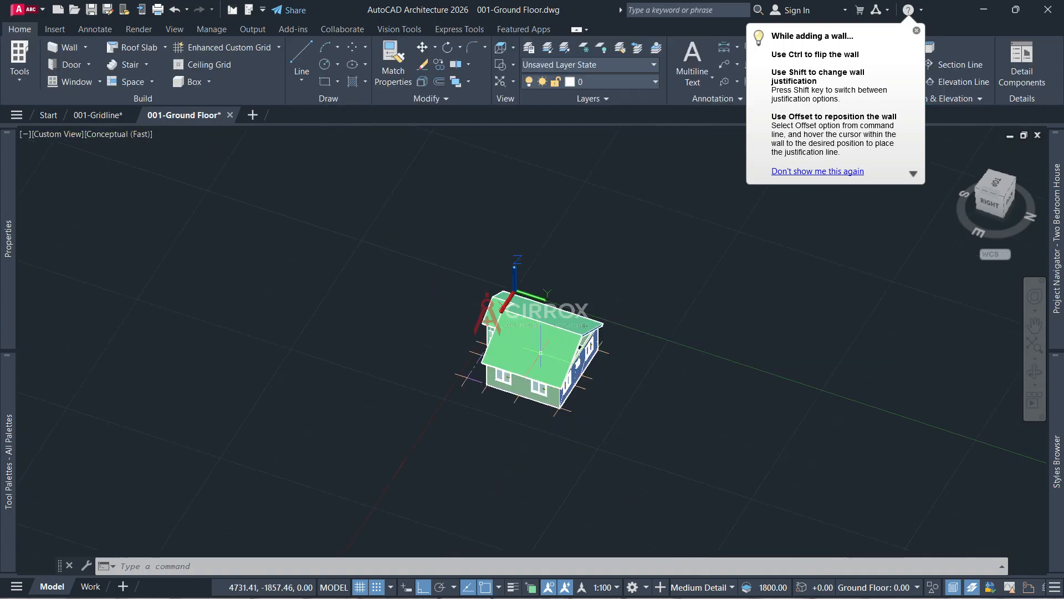
{"action": "scroll", "coordinate": [582, 355], "scroll_direction": "up", "scroll_amount": 5}
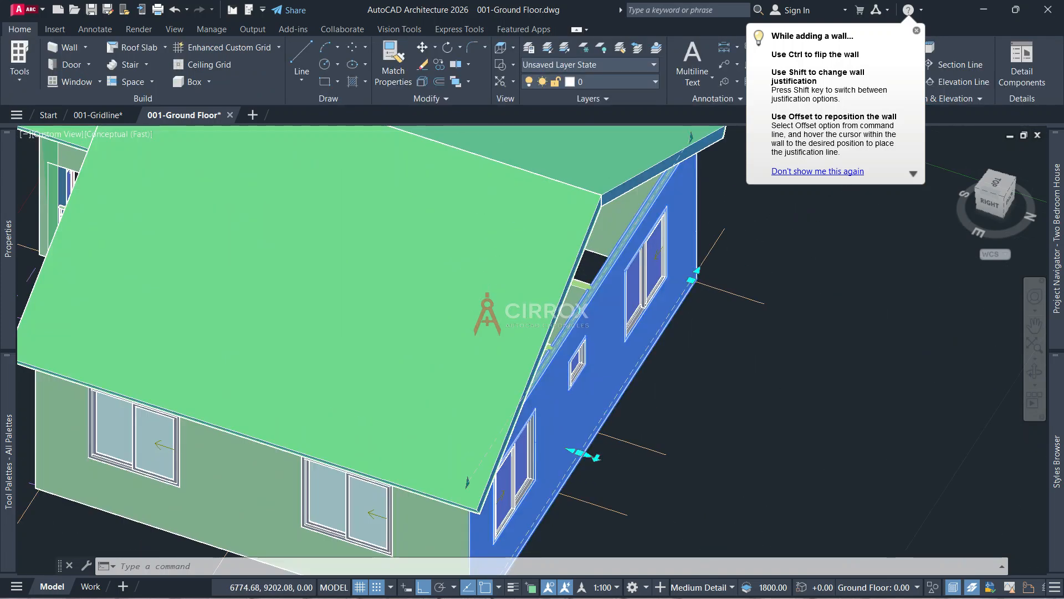
Auto-project the porch front wall, the two adjoining front walls and the already selected wall up to the underside of the roof
{"action": "scroll", "coordinate": [573, 400], "scroll_direction": "down", "scroll_amount": 4}
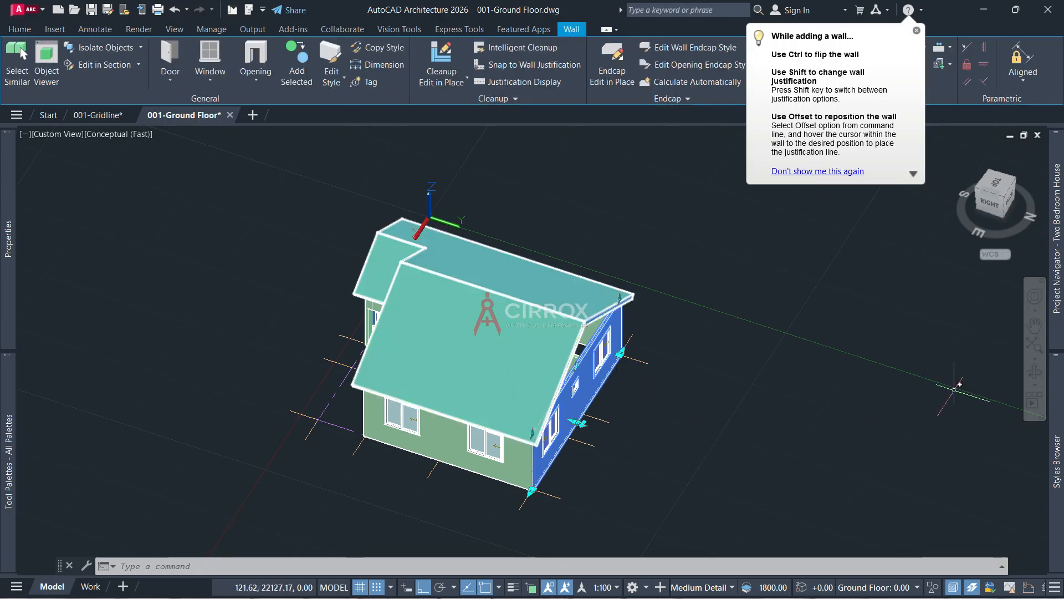
{"action": "middle_click_drag", "start_coordinate": [405, 338], "coordinate": [543, 331], "text": "shift"}
{"action": "scroll", "coordinate": [544, 331], "scroll_direction": "down", "scroll_amount": 4}
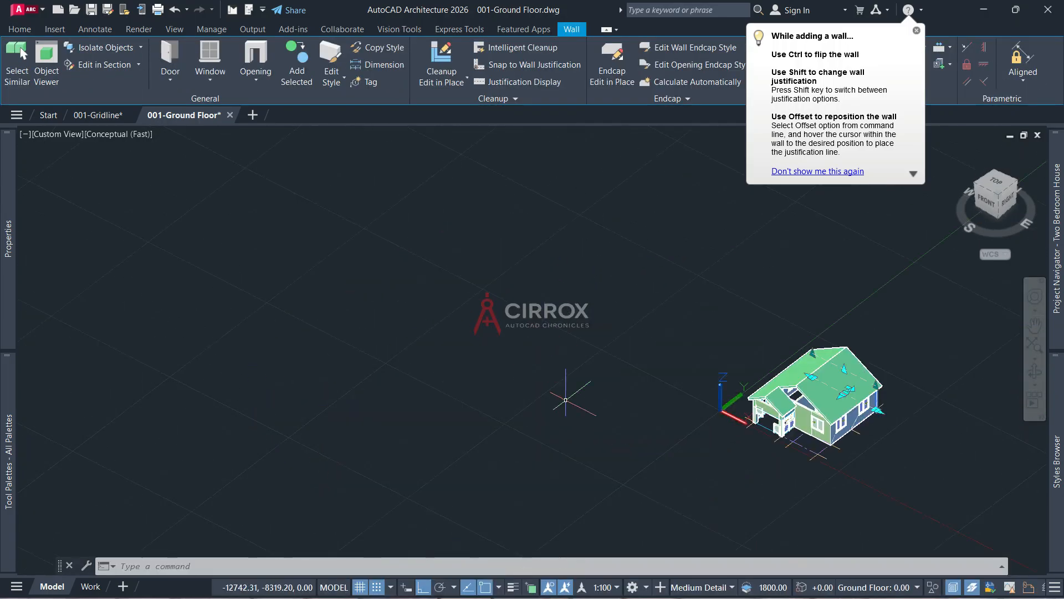
{"action": "scroll", "coordinate": [809, 421], "scroll_direction": "up", "scroll_amount": 5}
{"action": "left_click", "coordinate": [681, 381]}
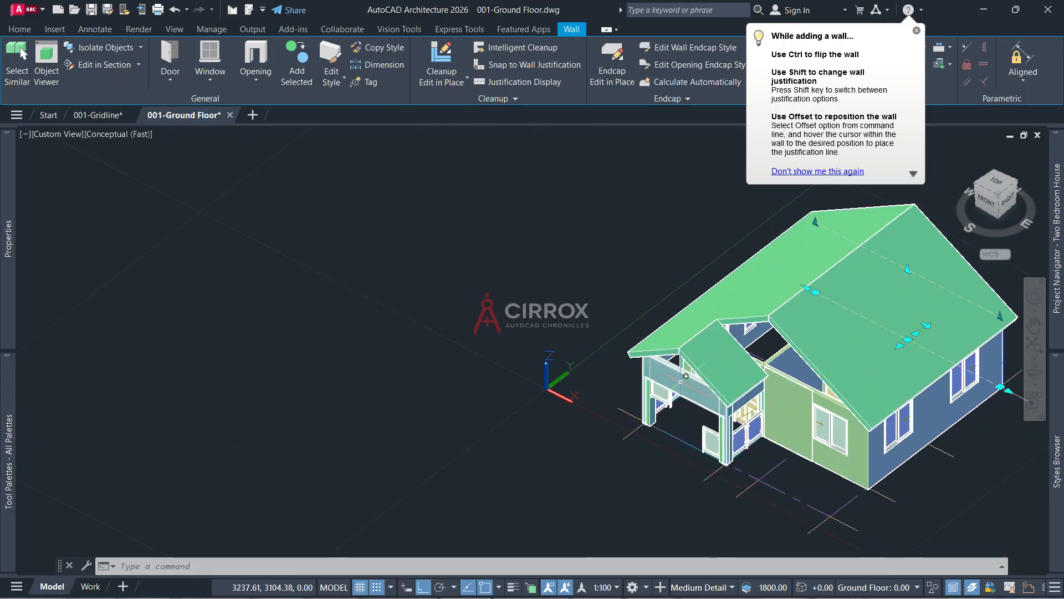
{"action": "left_click", "coordinate": [782, 413]}
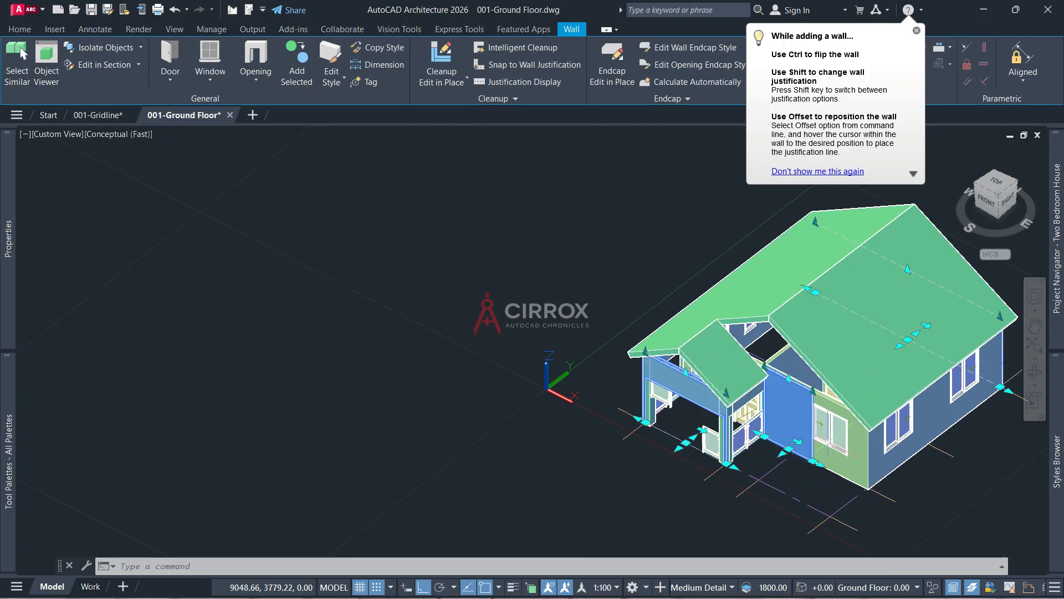
{"action": "left_click", "coordinate": [833, 457]}
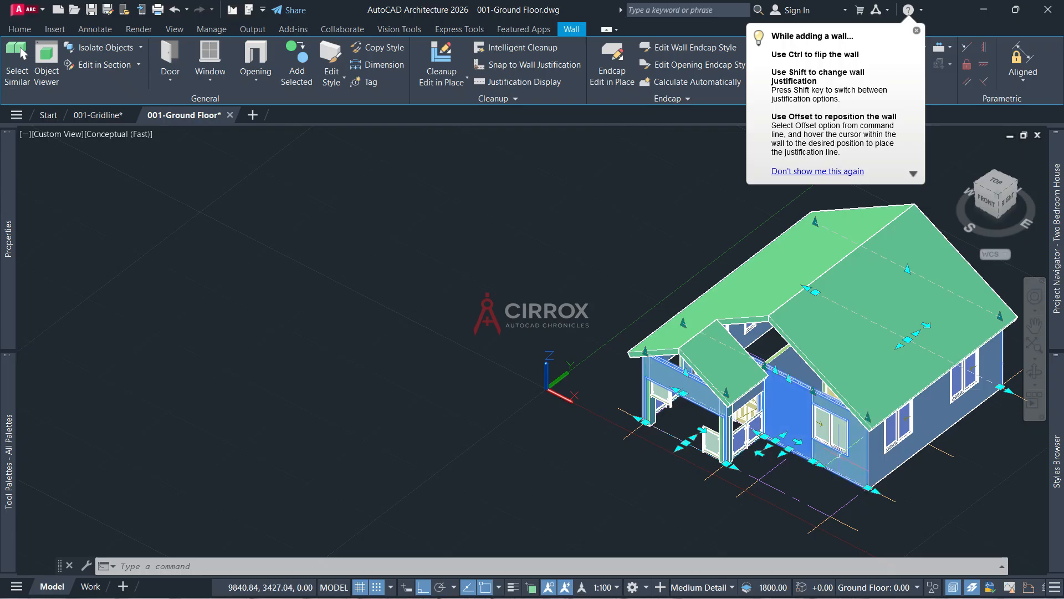
{"action": "left_click", "coordinate": [917, 31]}
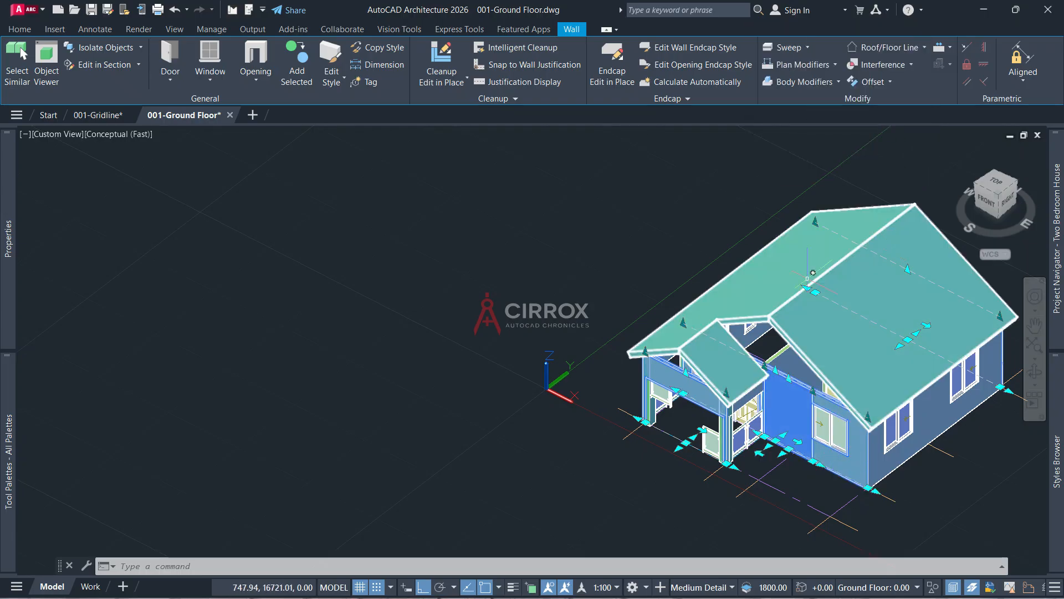
{"action": "left_click", "coordinate": [923, 48]}
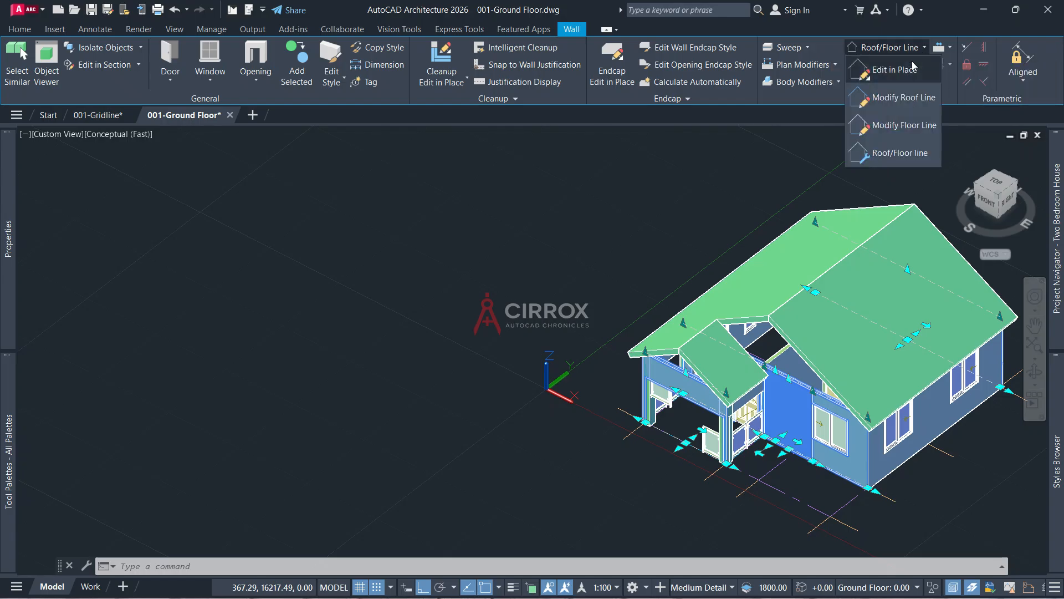
{"action": "left_click", "coordinate": [906, 101]}
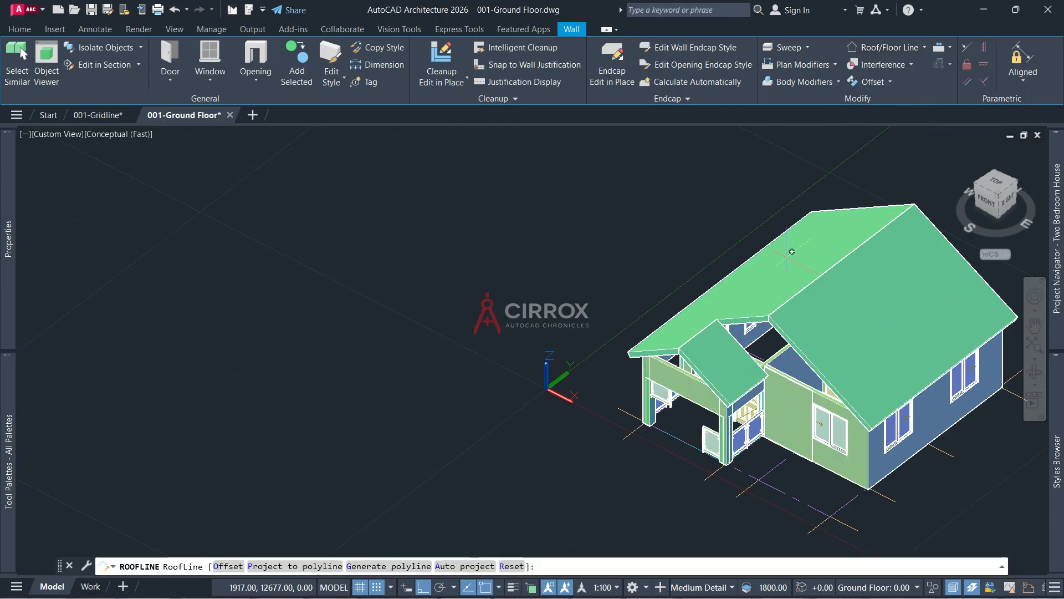
{"action": "left_click", "coordinate": [463, 566]}
{"action": "left_click", "coordinate": [863, 325]}
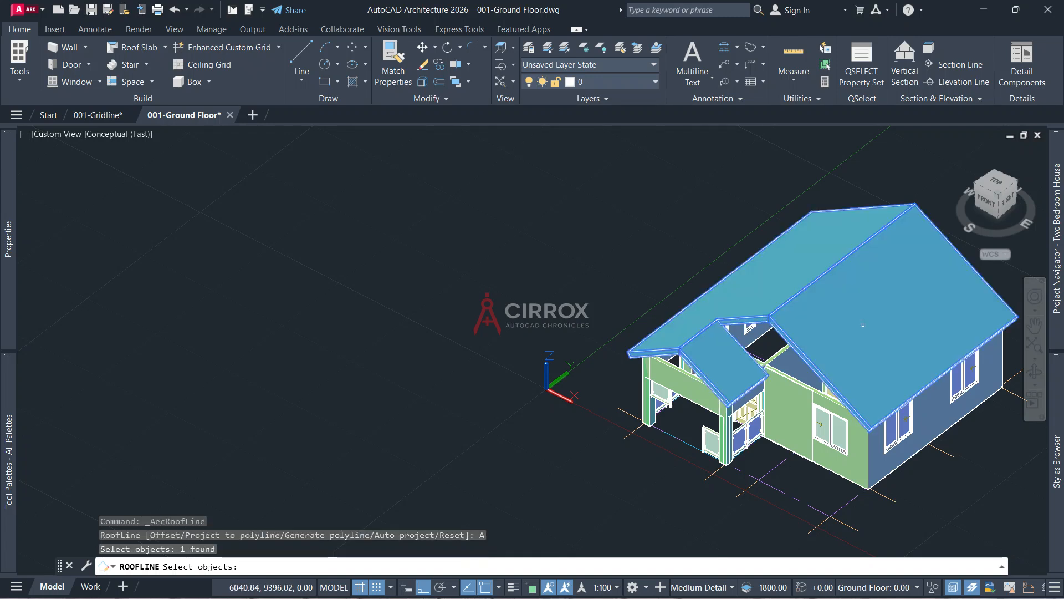
{"action": "key", "text": "Return"}
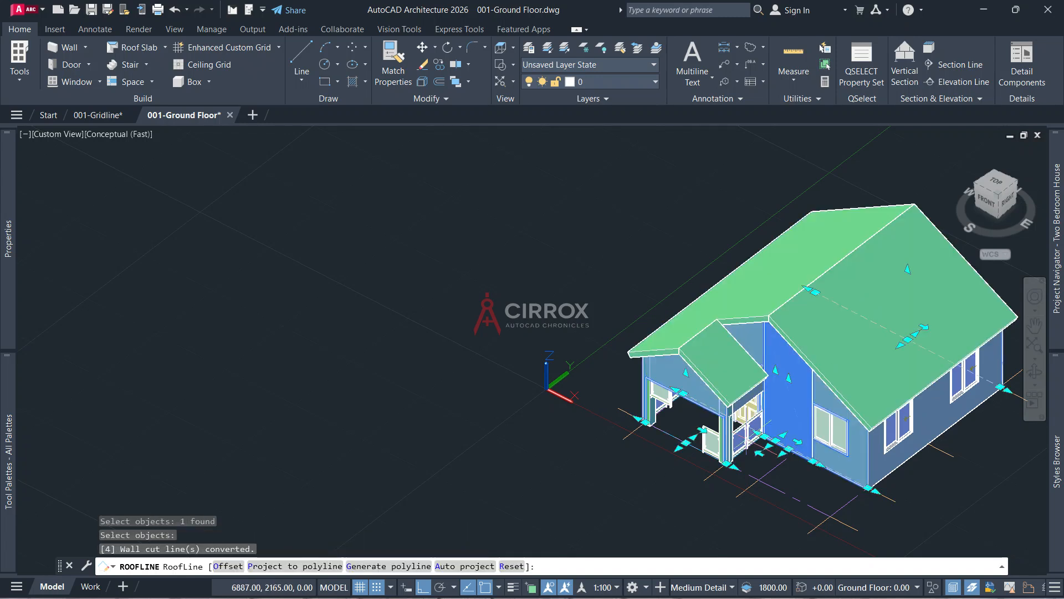
{"action": "key", "text": "Escape"}
{"action": "key", "text": "Escape"}
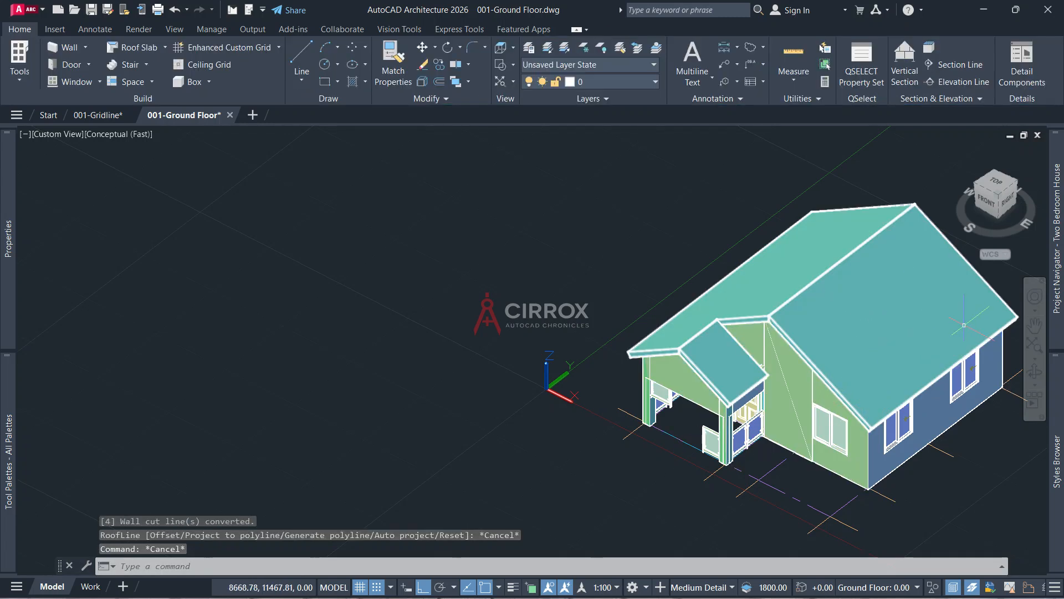
Inspect the projected front walls from the front, in 2D Wireframe, and in an orbited Conceptual view of the porch side
{"action": "left_click", "coordinate": [986, 200]}
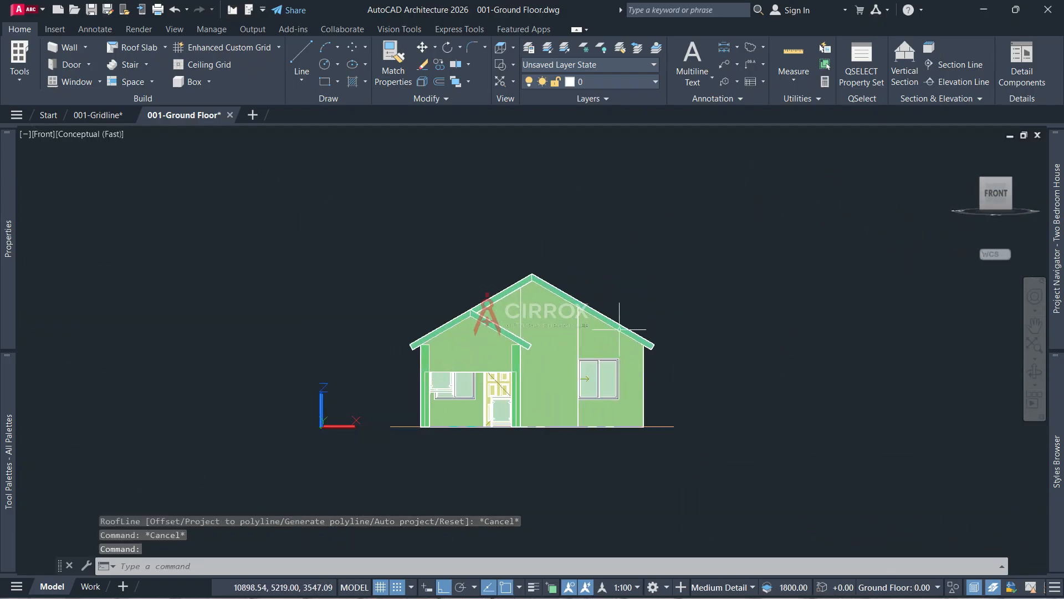
{"action": "left_click", "coordinate": [956, 152]}
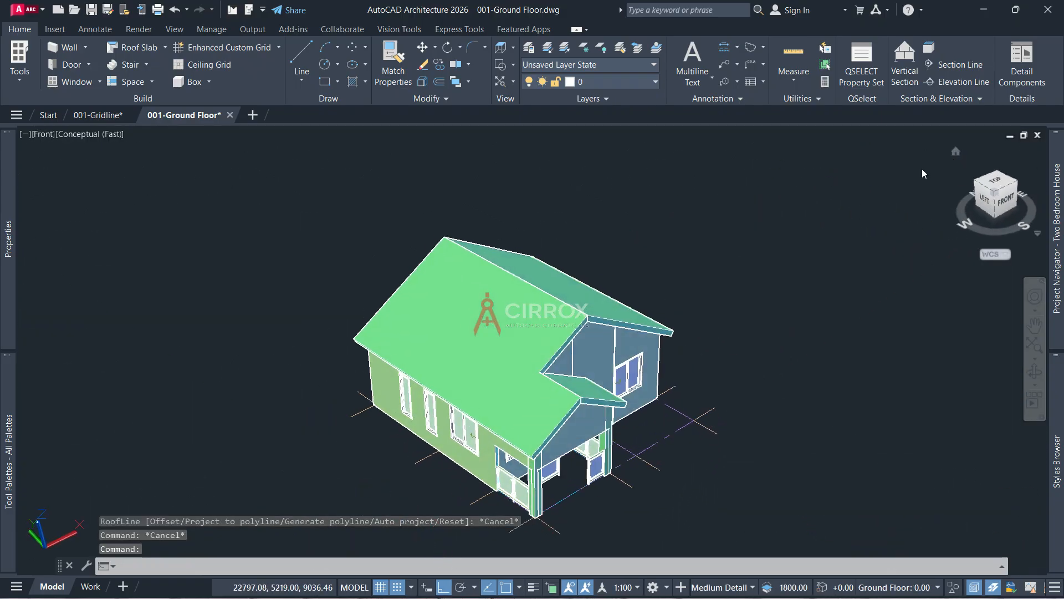
{"action": "left_click", "coordinate": [133, 135]}
{"action": "left_click", "coordinate": [166, 169]}
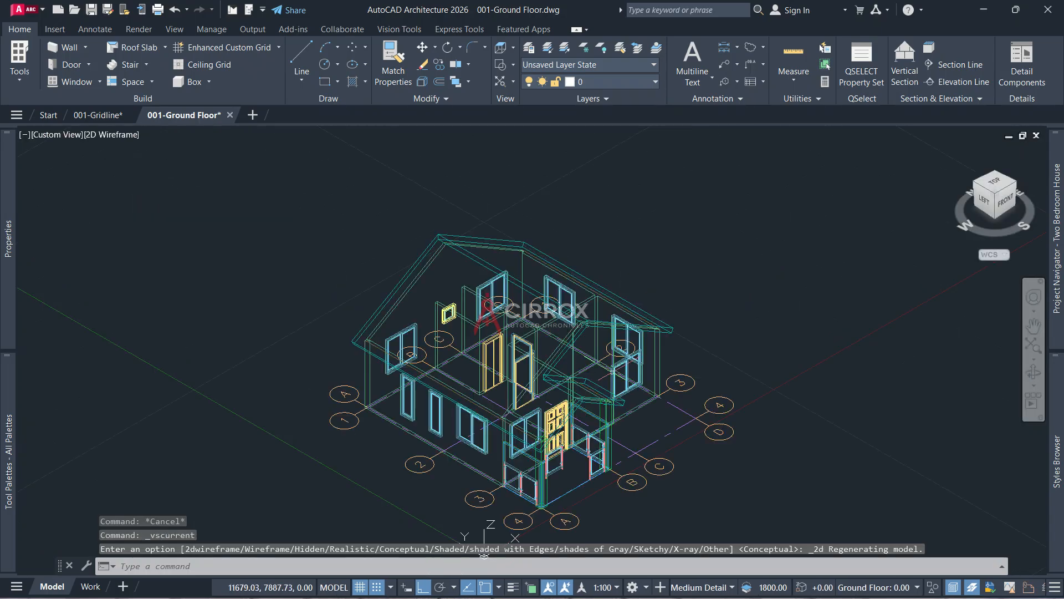
{"action": "left_click", "coordinate": [128, 134]}
{"action": "left_click", "coordinate": [161, 184]}
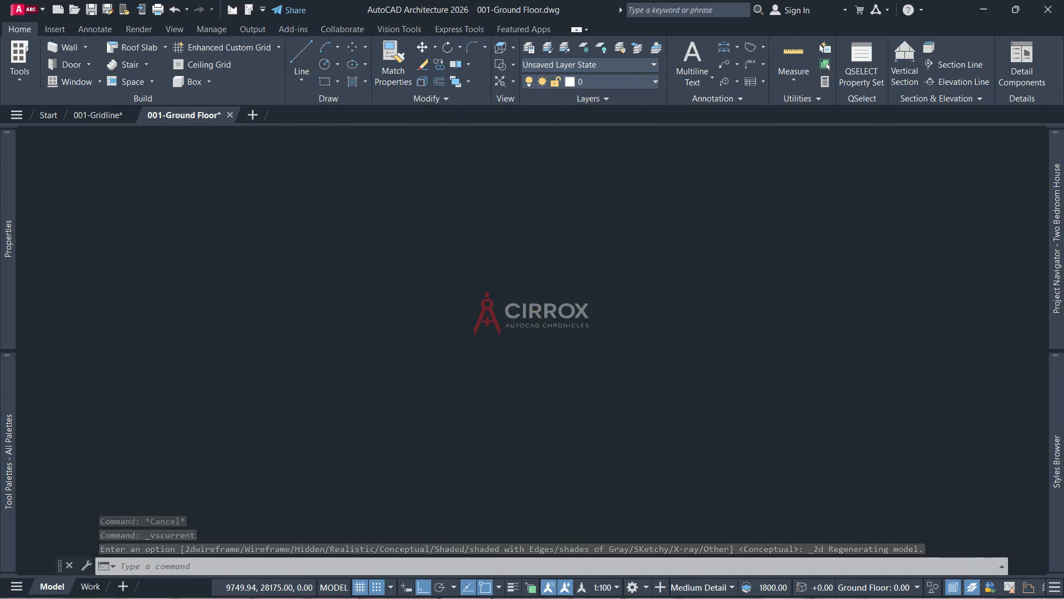
{"action": "left_click", "coordinate": [1034, 371]}
{"action": "left_click_drag", "start_coordinate": [685, 383], "coordinate": [596, 382]}
{"action": "scroll", "coordinate": [580, 382], "scroll_direction": "up", "scroll_amount": 4}
{"action": "key", "text": "Escape"}
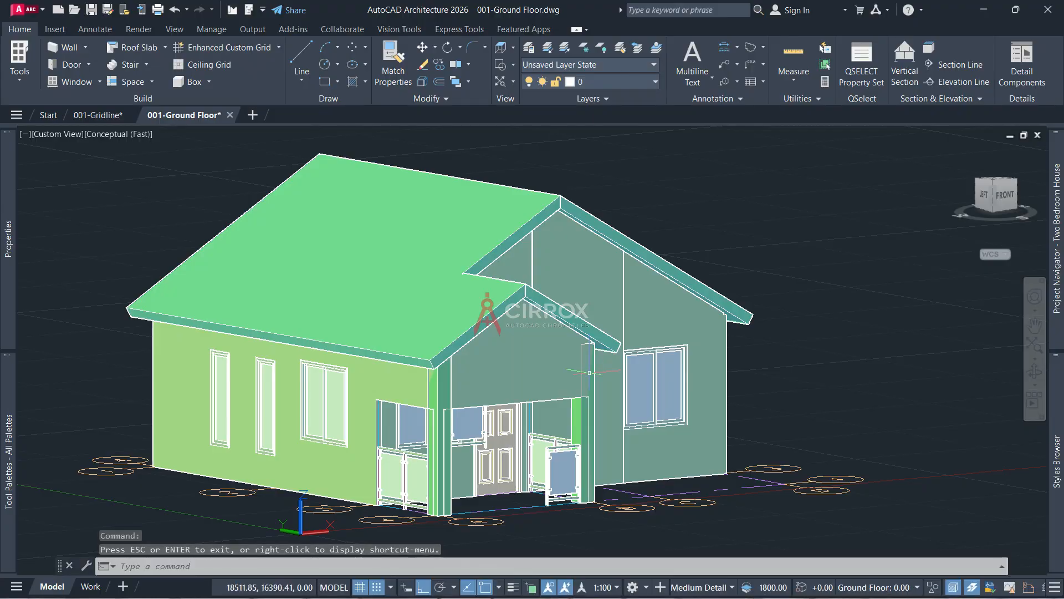
Examine where the porch's front corner column and the front gable walls meet the roof
{"action": "left_click", "coordinate": [576, 423]}
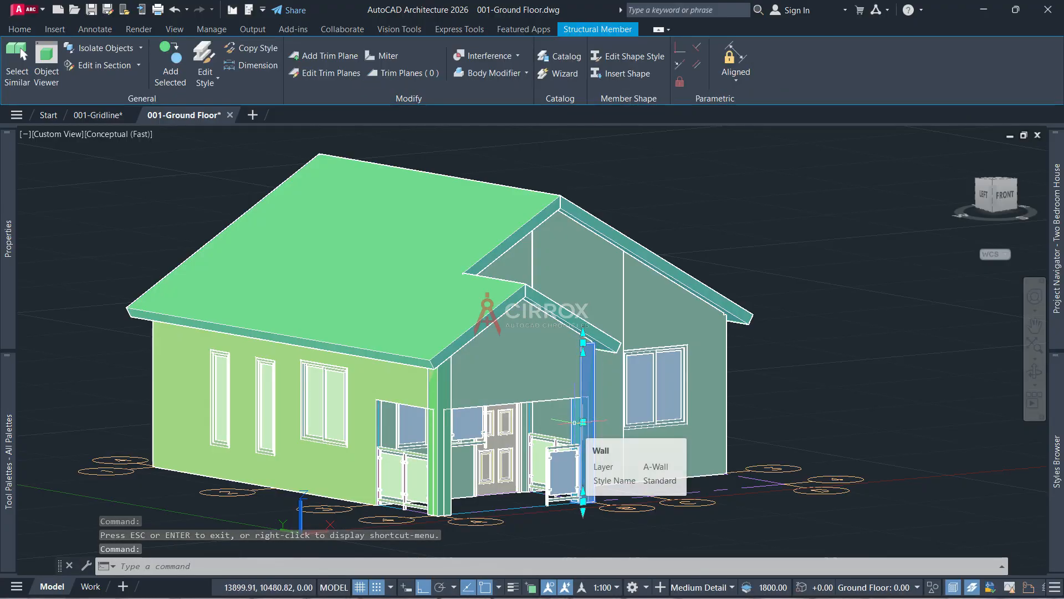
{"action": "scroll", "coordinate": [603, 311], "scroll_direction": "up", "scroll_amount": 3}
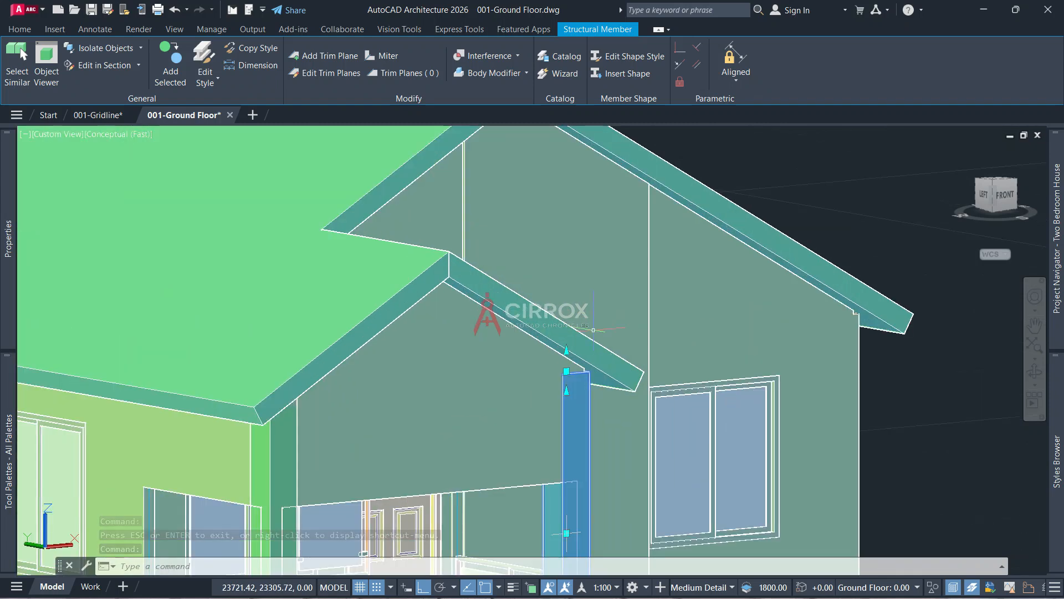
{"action": "scroll", "coordinate": [590, 333], "scroll_direction": "down", "scroll_amount": 1}
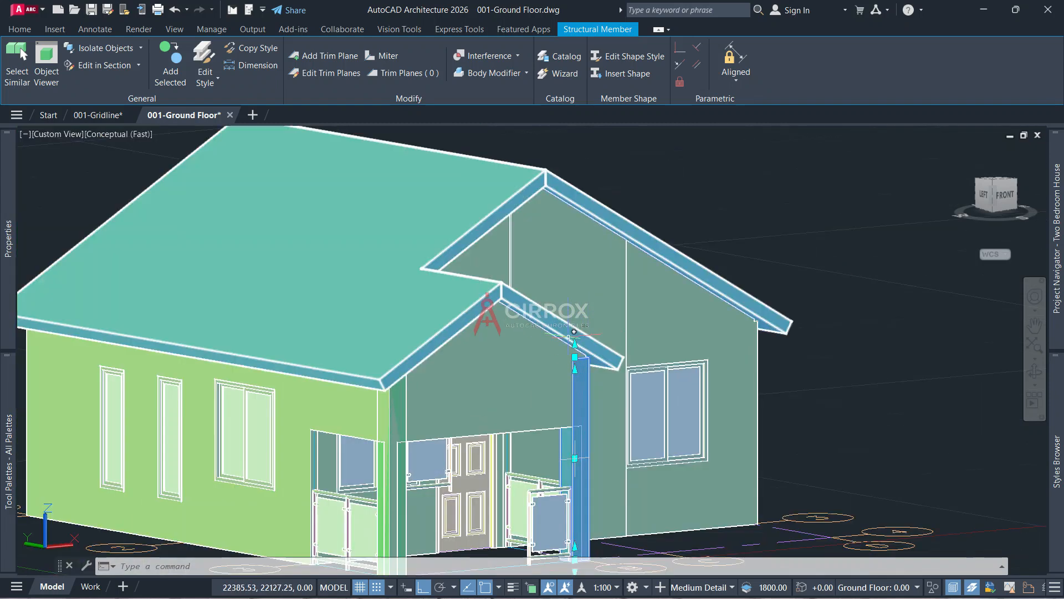
{"action": "key", "text": "Escape"}
{"action": "scroll", "coordinate": [582, 331], "scroll_direction": "down", "scroll_amount": 2}
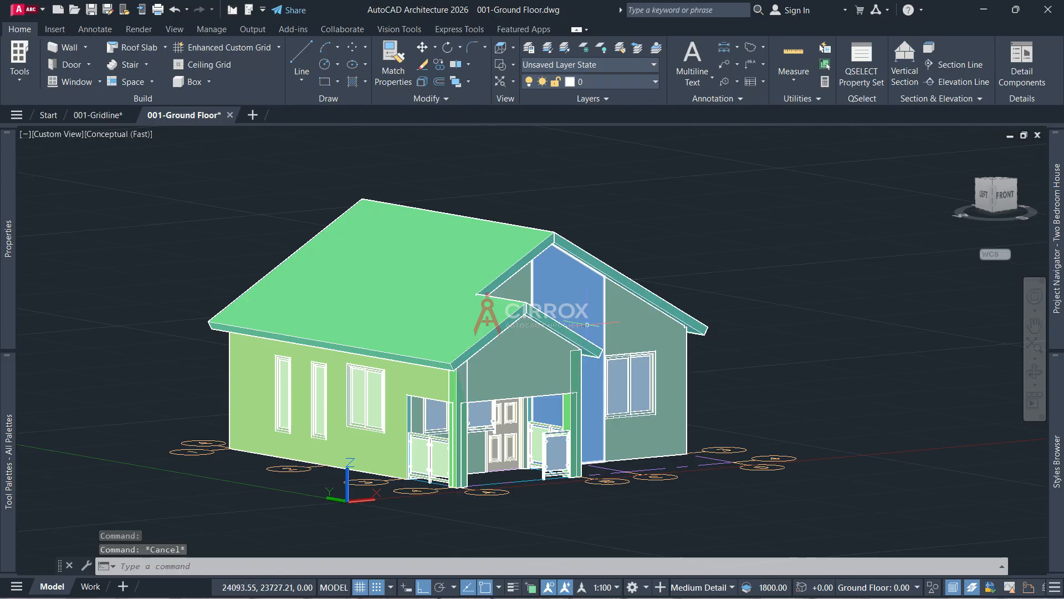
{"action": "mouse_move", "coordinate": [589, 326]}
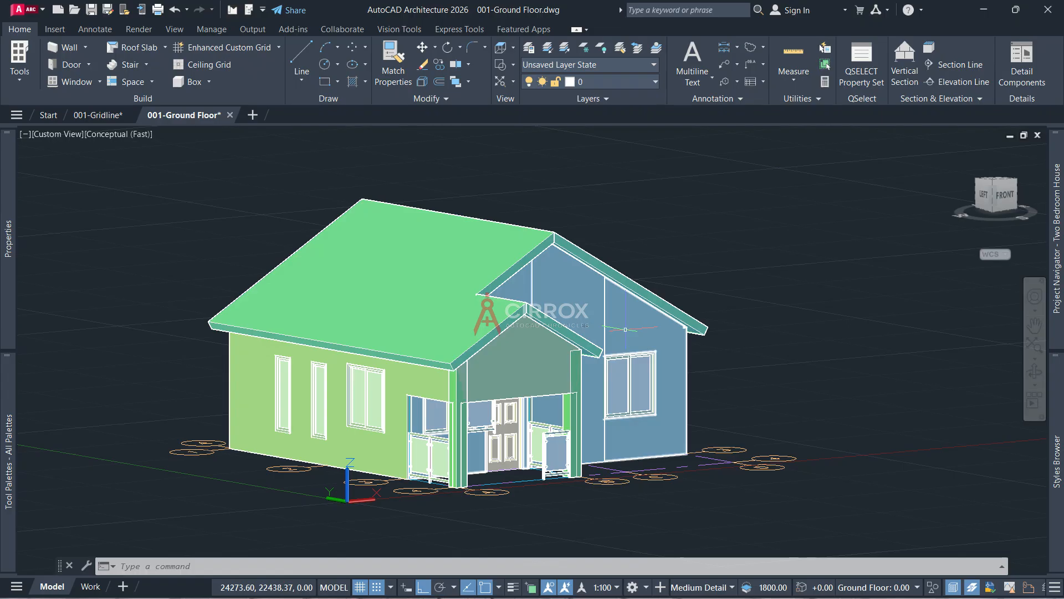
Switch the model to the top view in the 2D Wireframe visual style
{"action": "left_click", "coordinate": [128, 134]}
{"action": "left_click", "coordinate": [167, 169]}
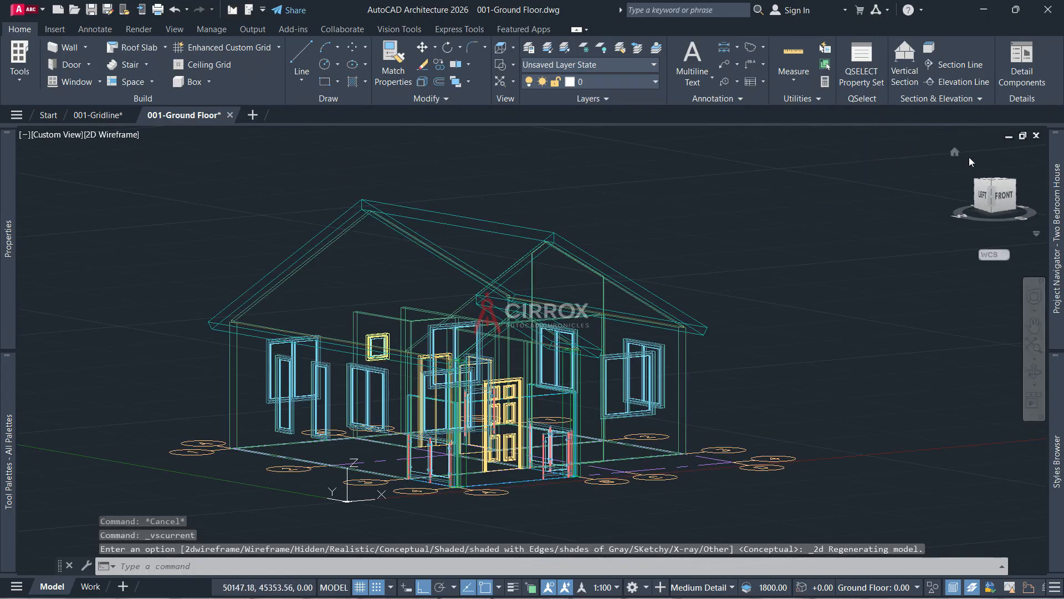
{"action": "left_click", "coordinate": [957, 154]}
{"action": "left_click", "coordinate": [996, 185]}
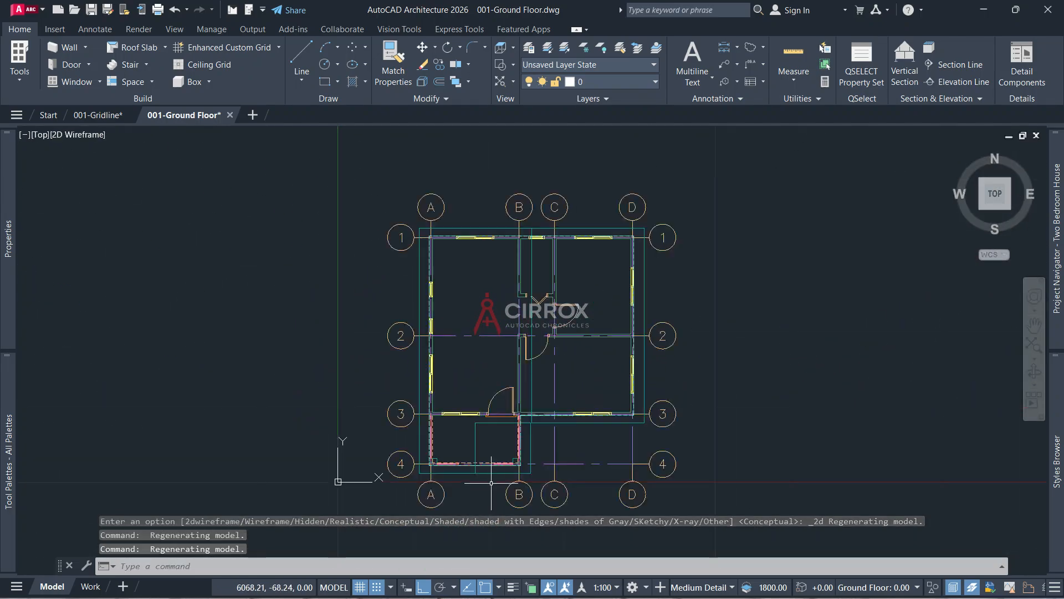
{"action": "scroll", "coordinate": [491, 483], "scroll_direction": "up", "scroll_amount": 10}
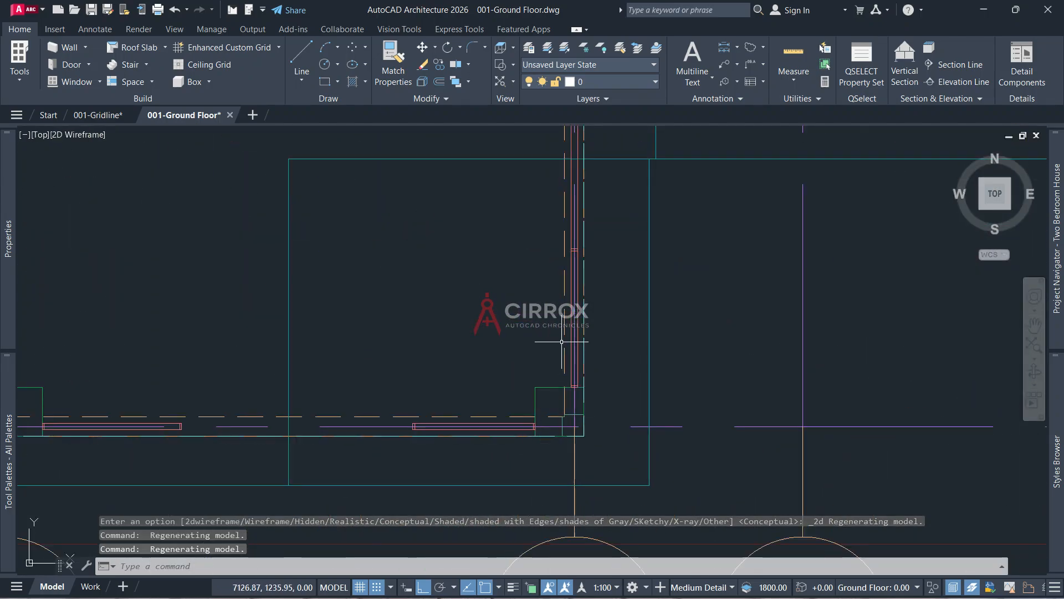
Review the dimension and location properties of the porch column at grid intersection B-4
{"action": "left_click", "coordinate": [554, 410]}
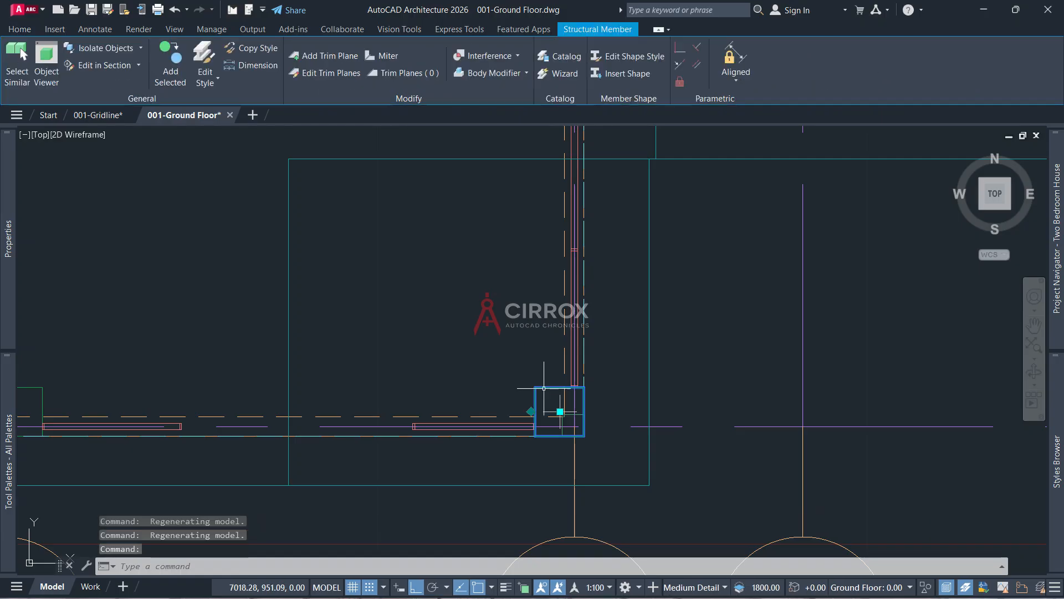
{"action": "right_click", "coordinate": [491, 313]}
{"action": "left_click", "coordinate": [457, 305]}
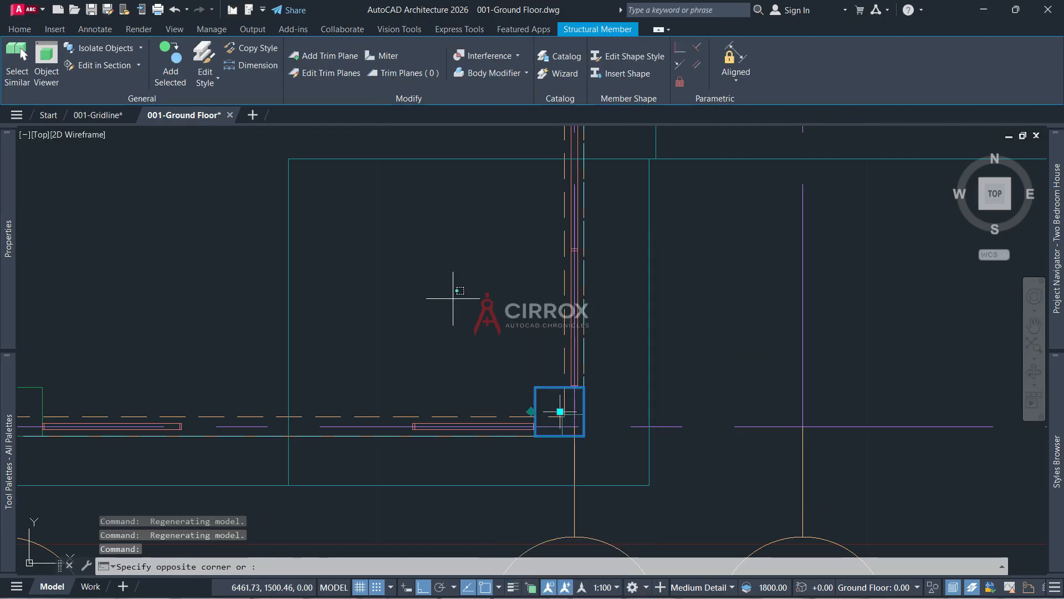
{"action": "left_click", "coordinate": [411, 287]}
{"action": "mouse_move", "coordinate": [7, 292]}
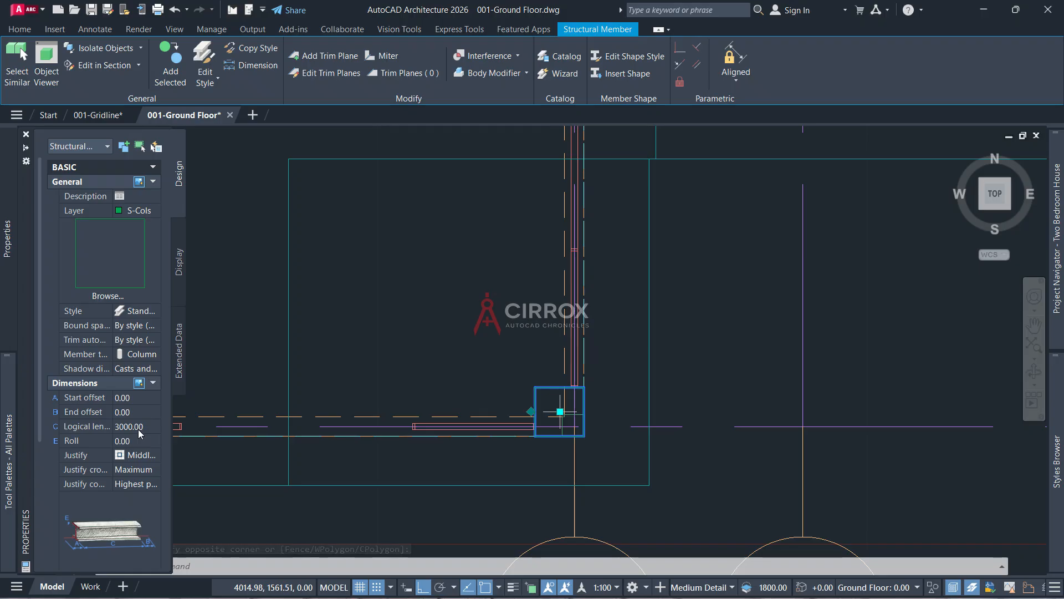
{"action": "scroll", "coordinate": [138, 429], "scroll_direction": "down", "scroll_amount": 3}
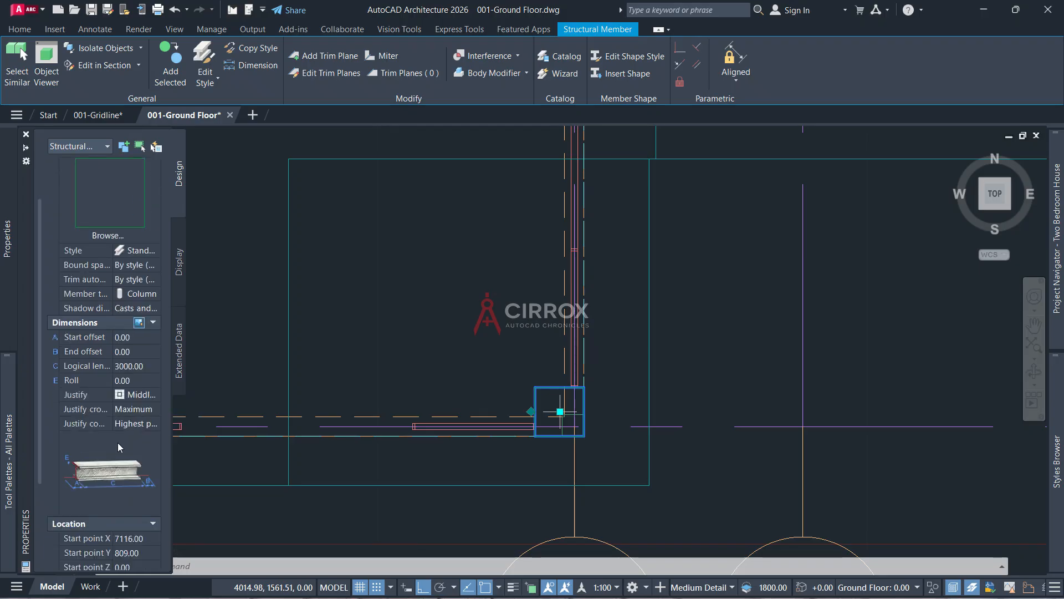
{"action": "scroll", "coordinate": [118, 442], "scroll_direction": "down", "scroll_amount": 3}
{"action": "scroll", "coordinate": [119, 441], "scroll_direction": "down", "scroll_amount": 3}
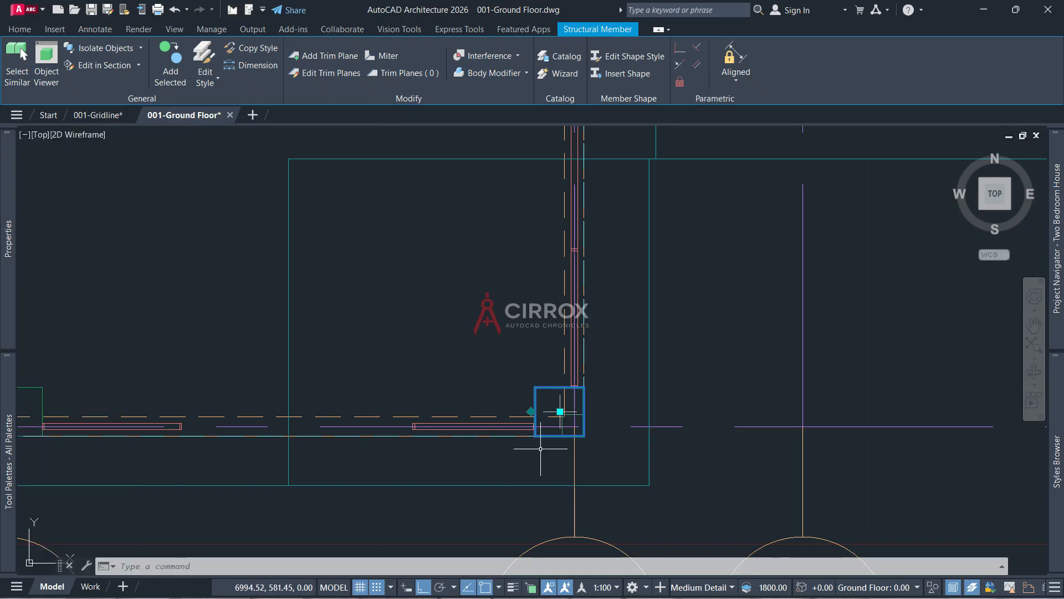
{"action": "key", "text": "Escape"}
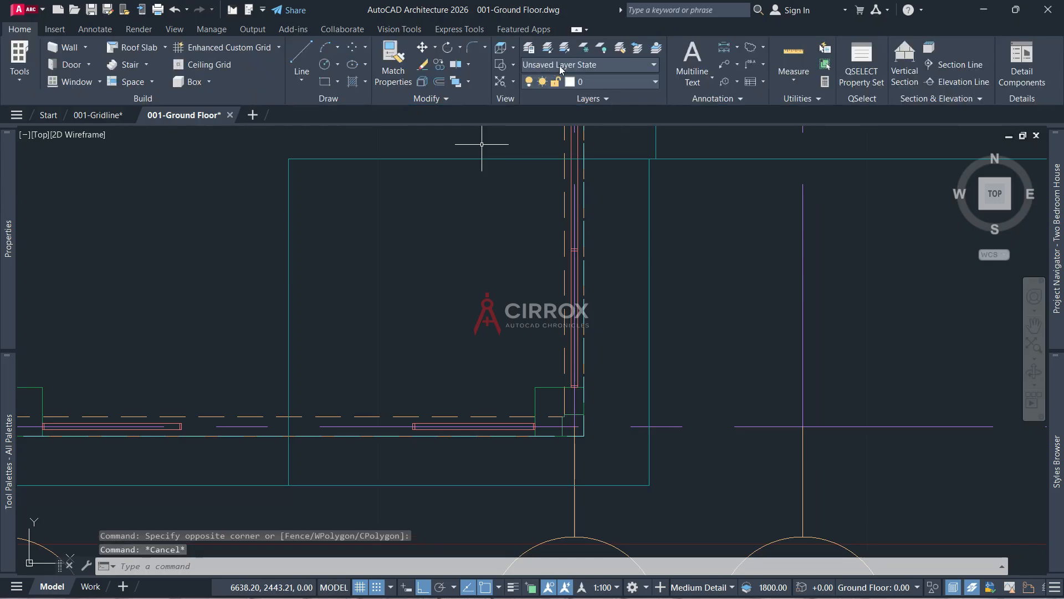
Measure the column's width along its lower edge with a temporary linear dimension and erase the dimension
{"action": "left_click", "coordinate": [737, 48]}
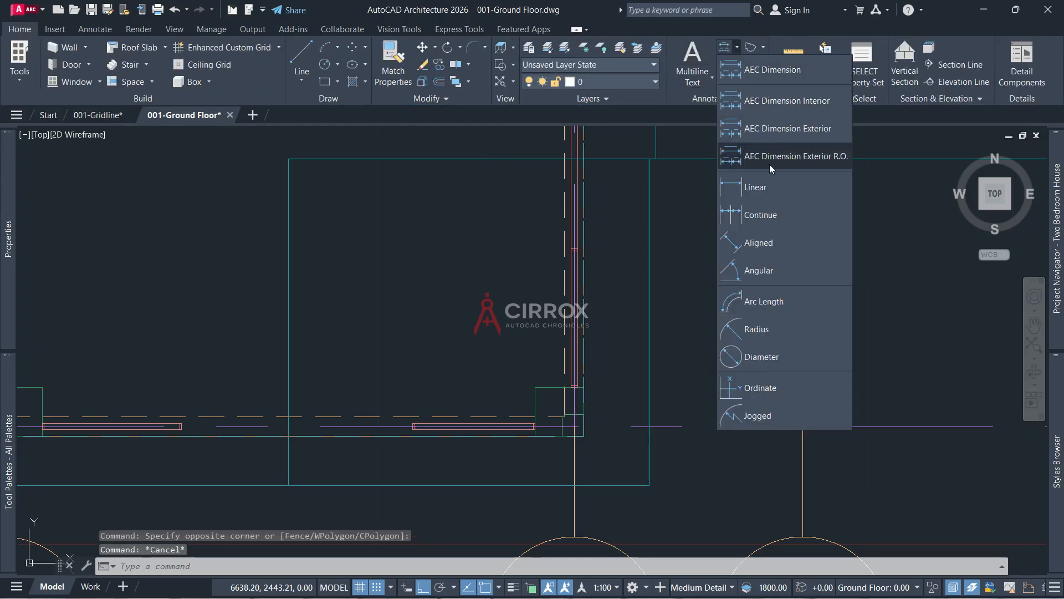
{"action": "left_click", "coordinate": [763, 184]}
{"action": "scroll", "coordinate": [554, 478], "scroll_direction": "up", "scroll_amount": 4}
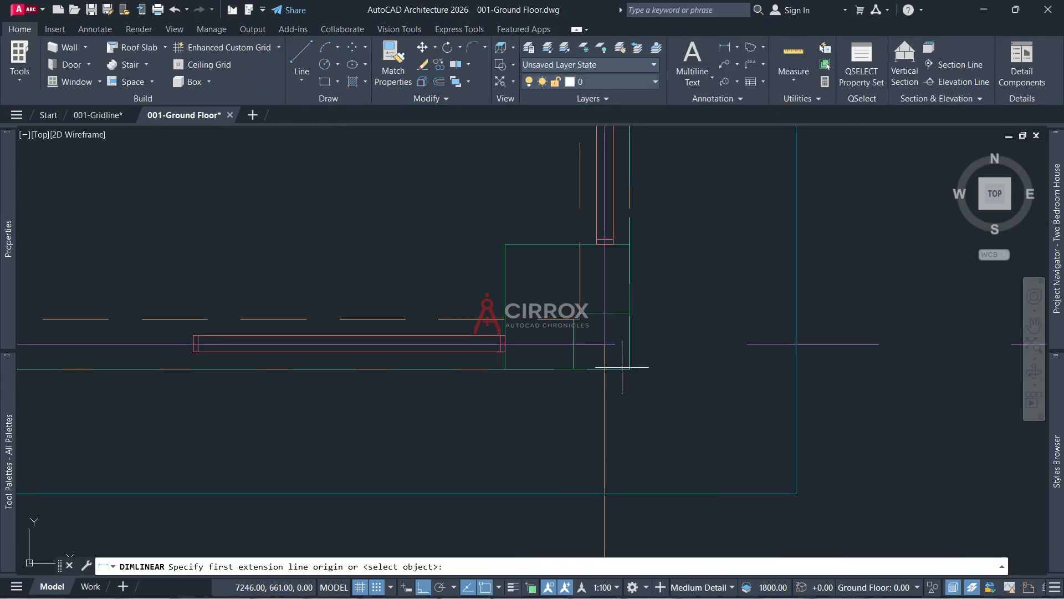
{"action": "left_click", "coordinate": [627, 371]}
{"action": "left_click", "coordinate": [506, 369]}
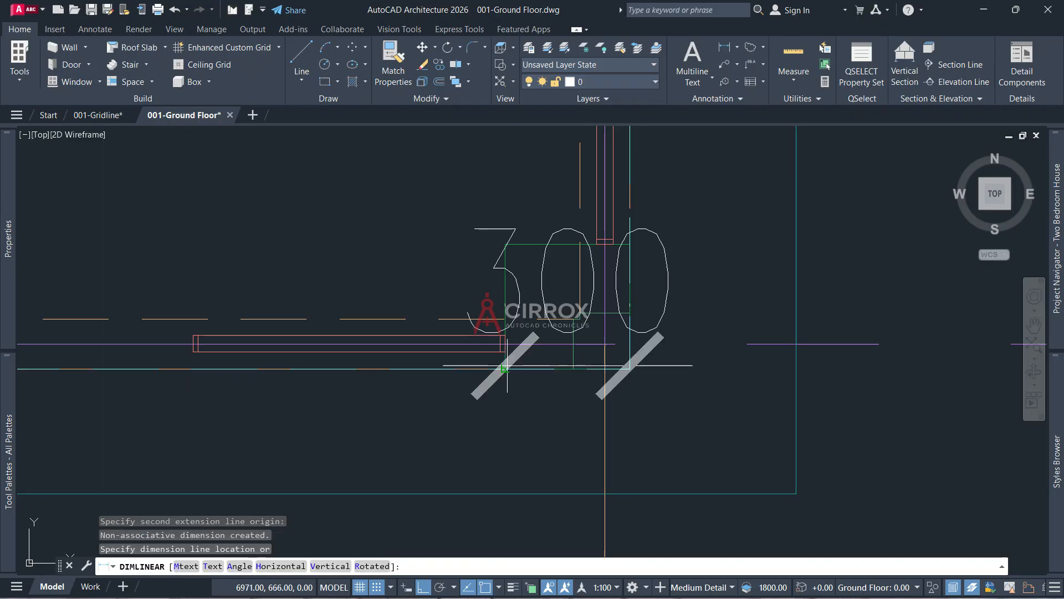
{"action": "left_click", "coordinate": [577, 415]}
{"action": "key", "text": "Escape"}
{"action": "left_click", "coordinate": [494, 444]}
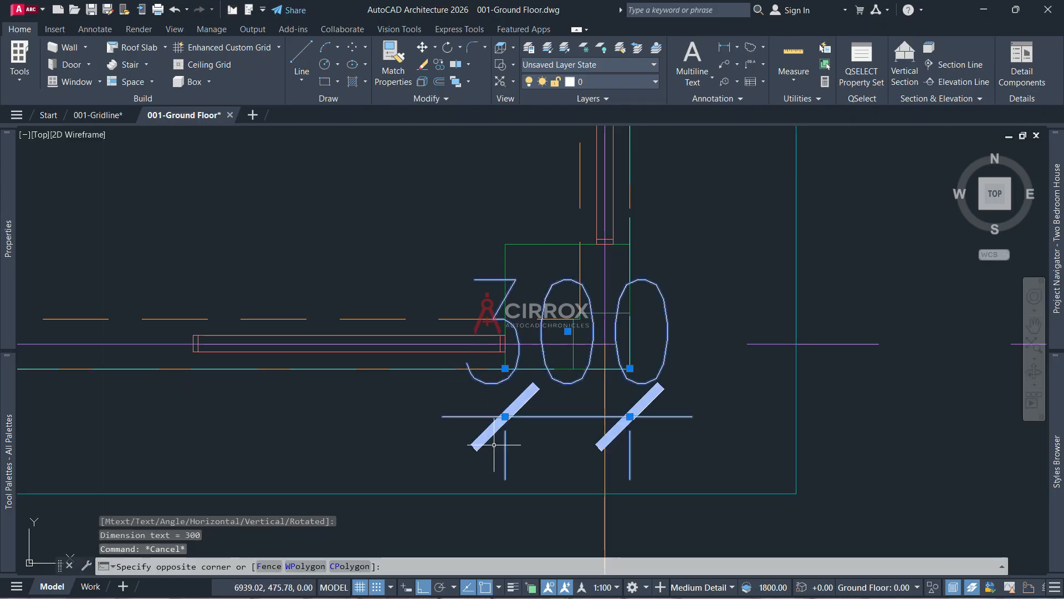
{"action": "key", "text": "Delete"}
Delete the porch column at grid intersection B-4 together with all similar columns
{"action": "left_click", "coordinate": [527, 221]}
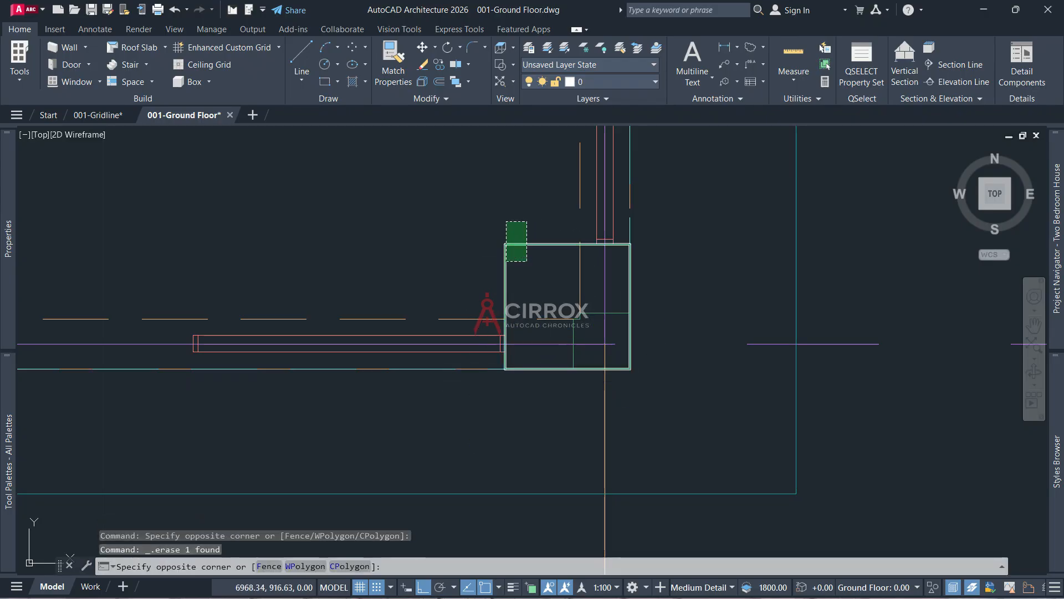
{"action": "left_click", "coordinate": [506, 260]}
{"action": "right_click", "coordinate": [506, 260]}
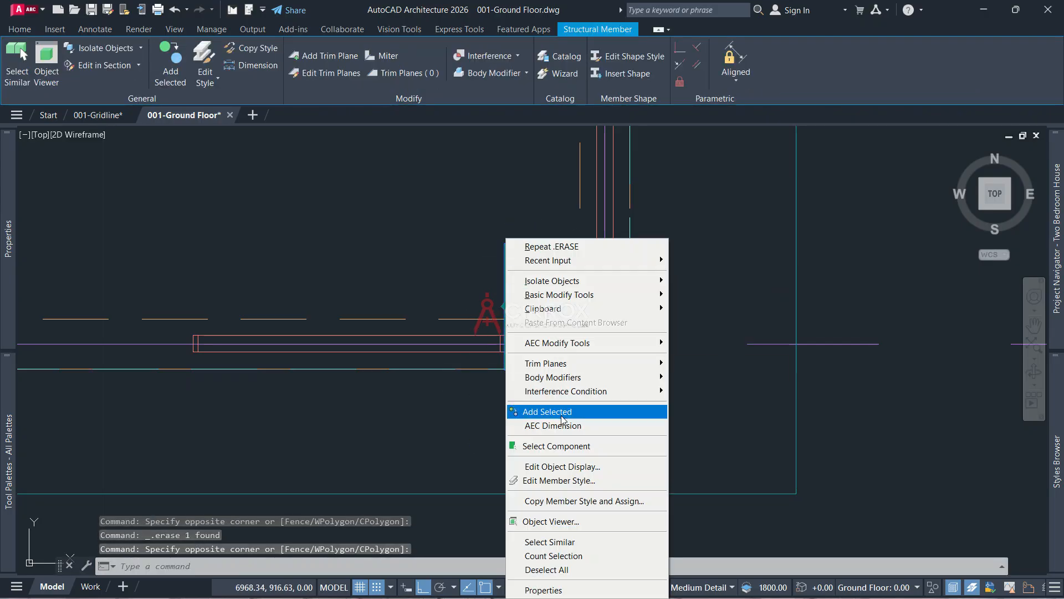
{"action": "left_click", "coordinate": [560, 546]}
{"action": "key", "text": "Delete"}
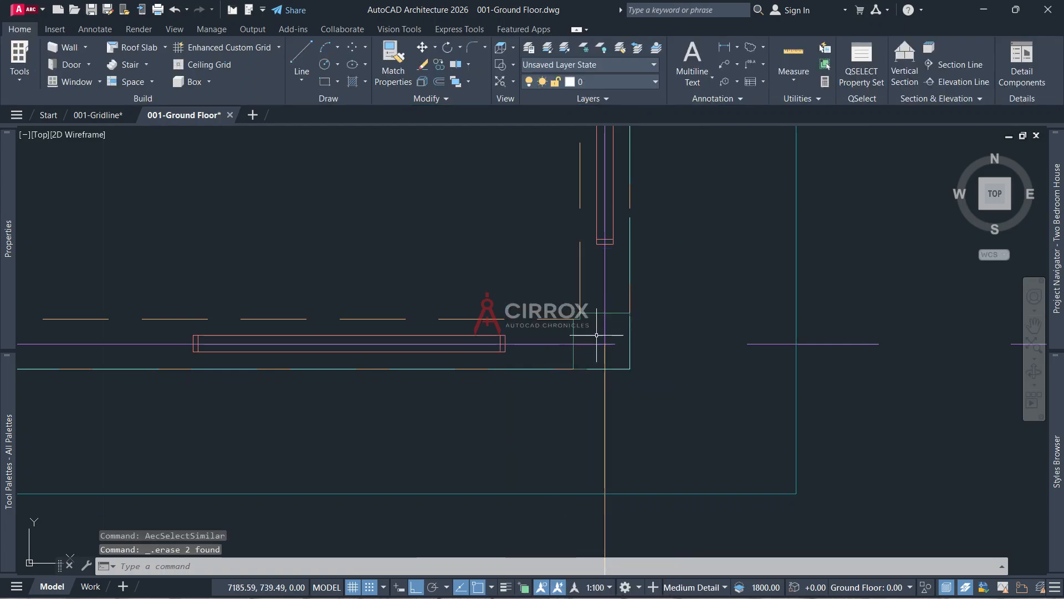
Delete the openings in the porch's two side walls on grids A and B between grids 3 and 4
{"action": "left_click", "coordinate": [606, 311]}
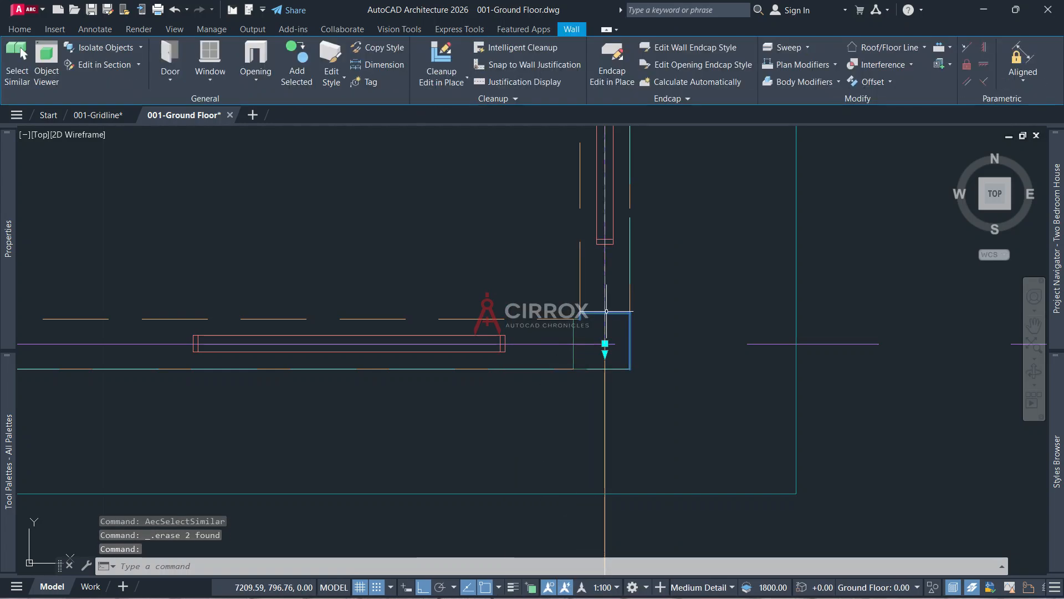
{"action": "scroll", "coordinate": [581, 303], "scroll_direction": "down", "scroll_amount": 5}
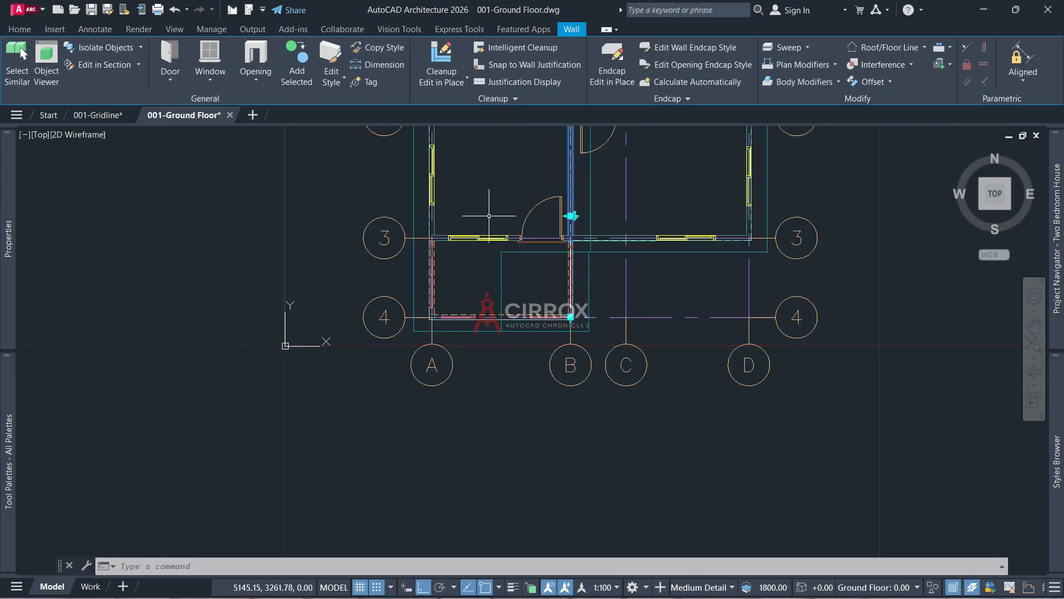
{"action": "scroll", "coordinate": [430, 285], "scroll_direction": "up", "scroll_amount": 4}
{"action": "key", "text": "Escape"}
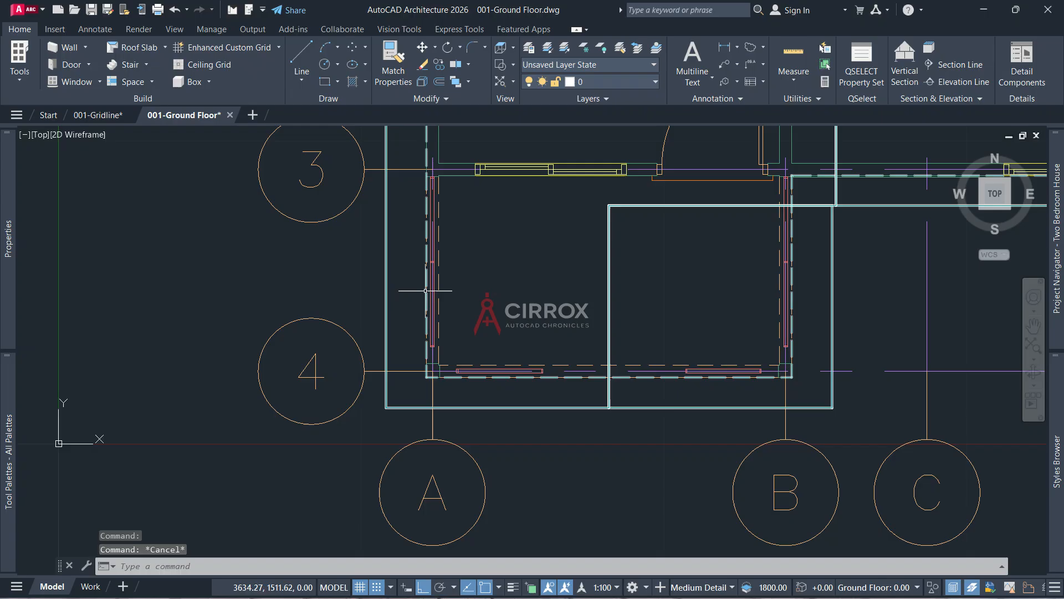
{"action": "left_click", "coordinate": [438, 274]}
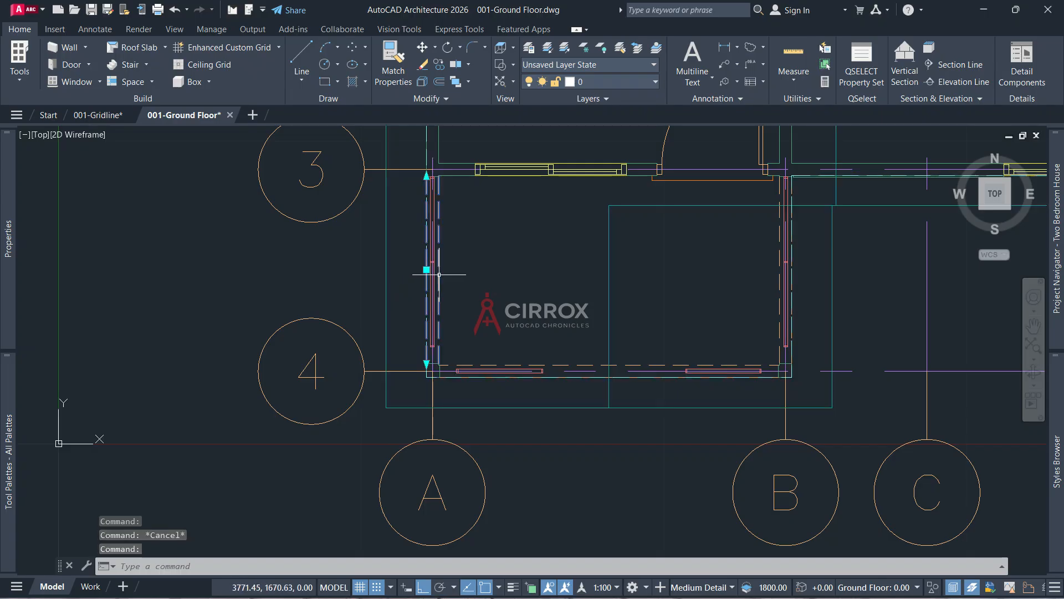
{"action": "left_click", "coordinate": [784, 244]}
{"action": "key", "text": "Delete"}
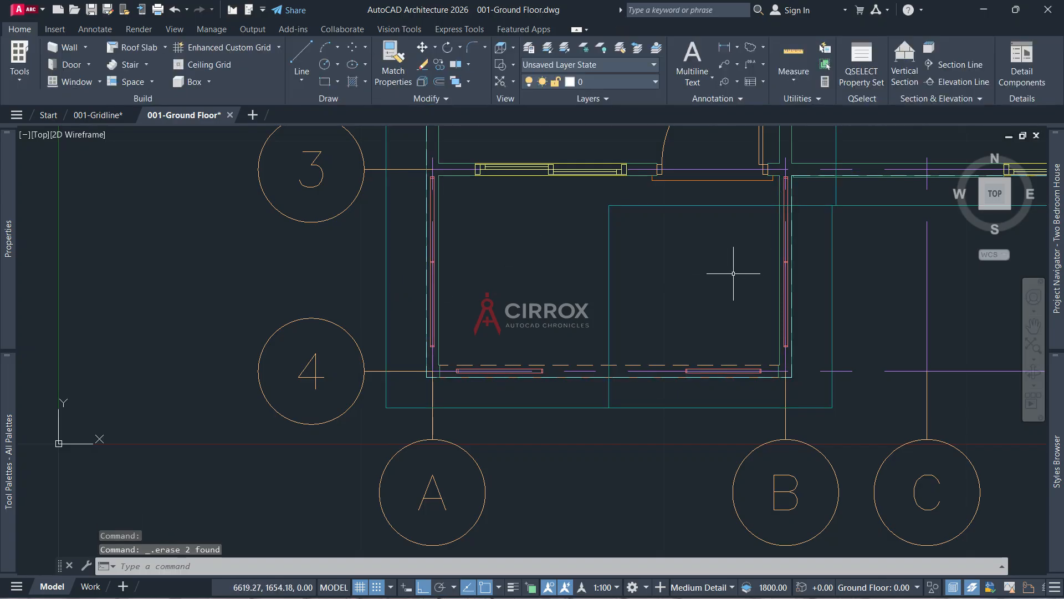
Try to shorten the porch's side wall on grid B back to grid 3, and undo the stretch
{"action": "left_click", "coordinate": [785, 371]}
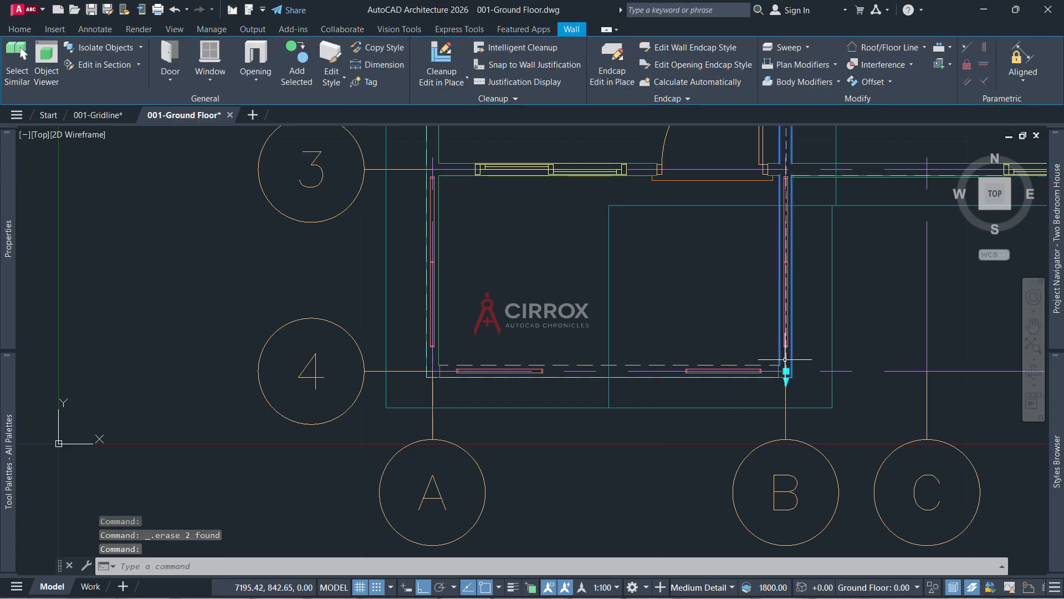
{"action": "left_click", "coordinate": [786, 371]}
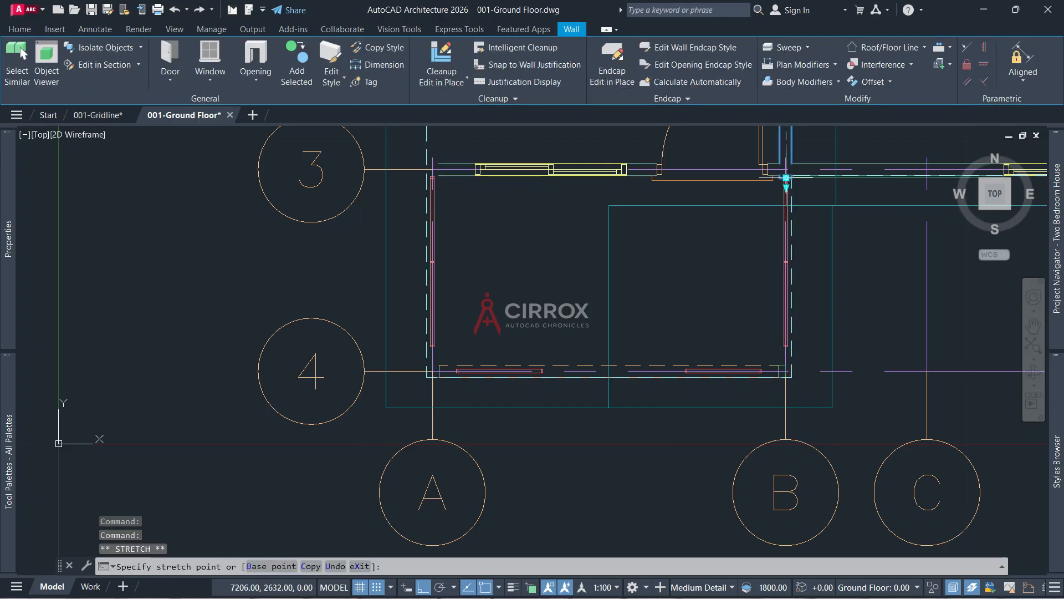
{"action": "key", "text": "Escape"}
{"action": "key", "text": "Escape"}
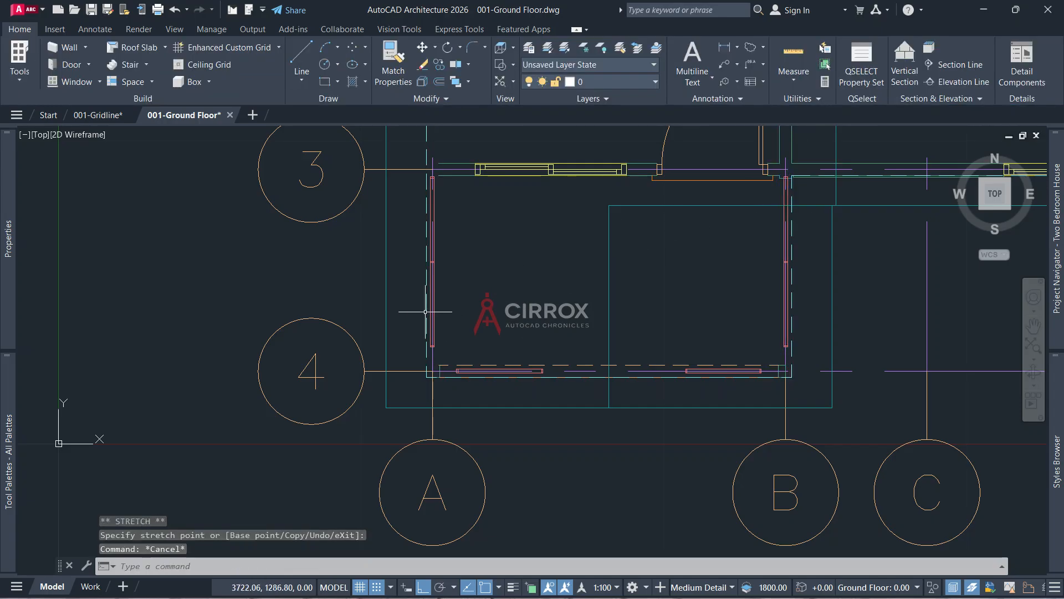
{"action": "scroll", "coordinate": [444, 336], "scroll_direction": "down", "scroll_amount": 2}
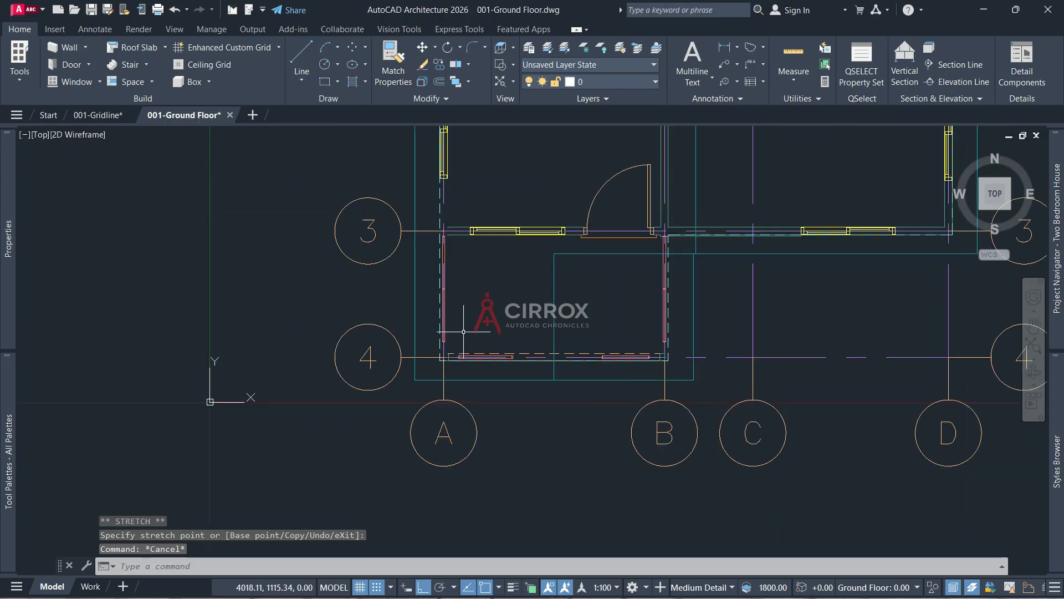
{"action": "key", "text": "ctrl+z"}
{"action": "key", "text": "ctrl+z"}
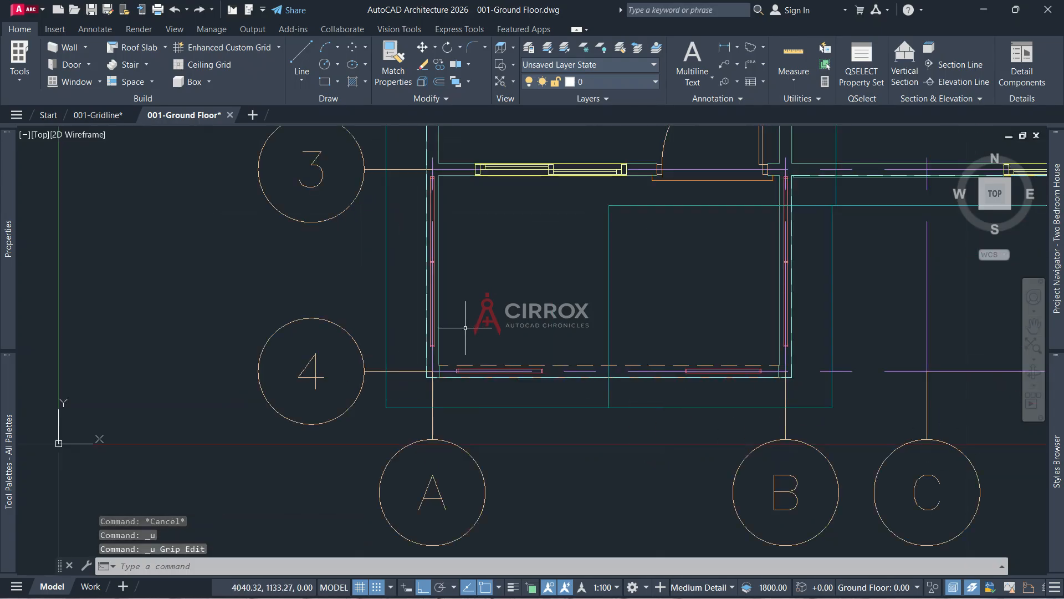
Shorten the side walls on grids A and B by stretching their ends from grid 4 back to grid 3
{"action": "left_click", "coordinate": [433, 358]}
{"action": "left_click", "coordinate": [433, 371]}
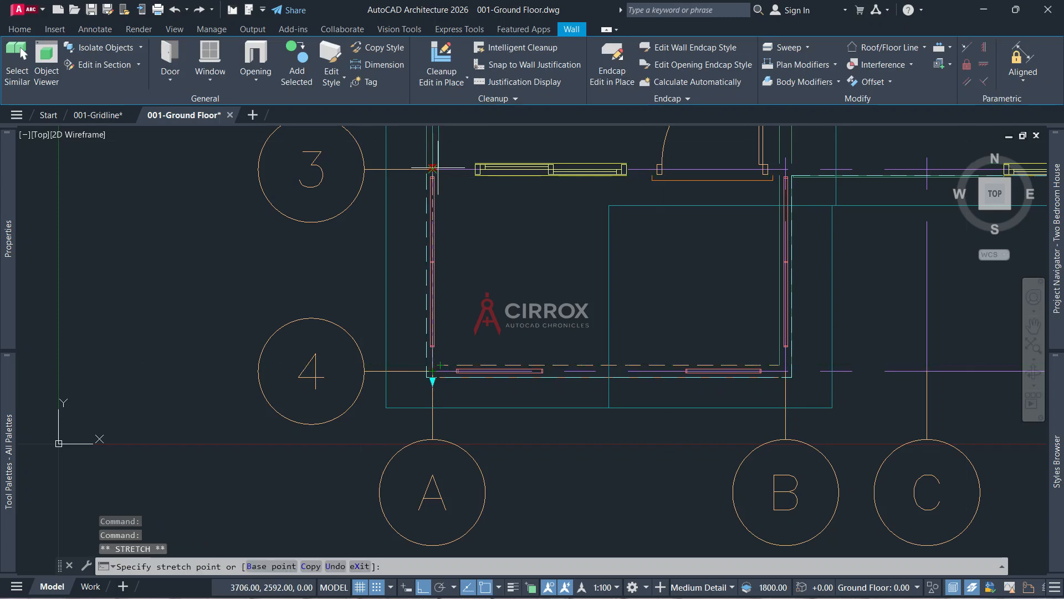
{"action": "key", "text": "Escape"}
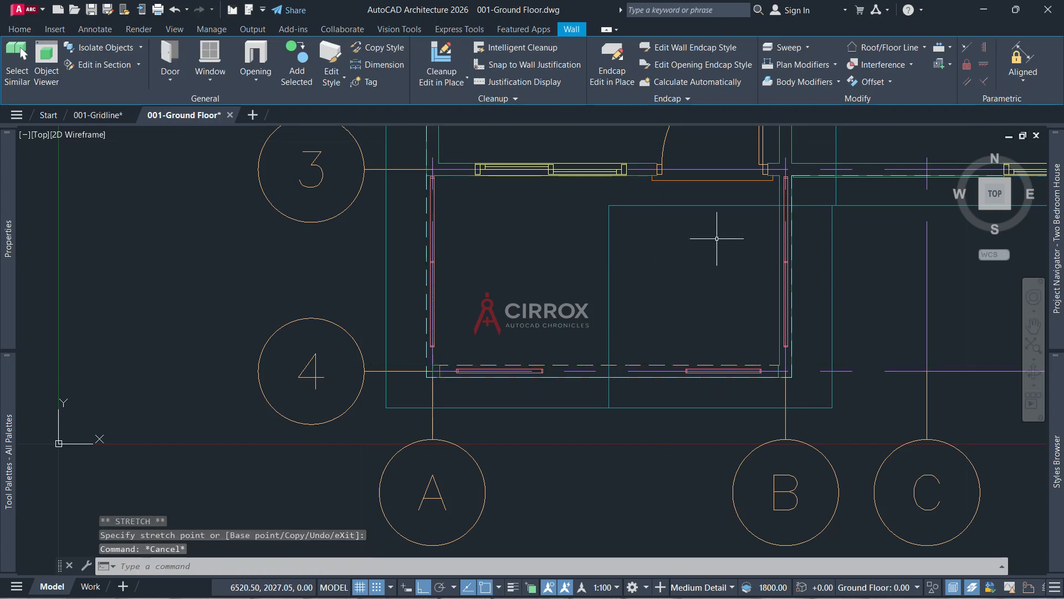
{"action": "left_click", "coordinate": [778, 358]}
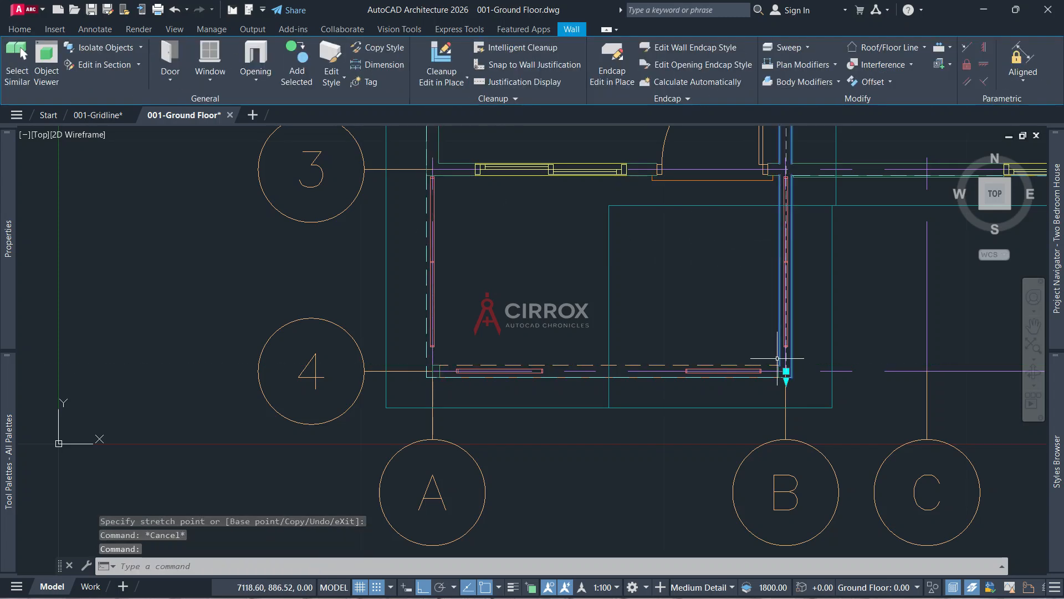
{"action": "left_click", "coordinate": [786, 371]}
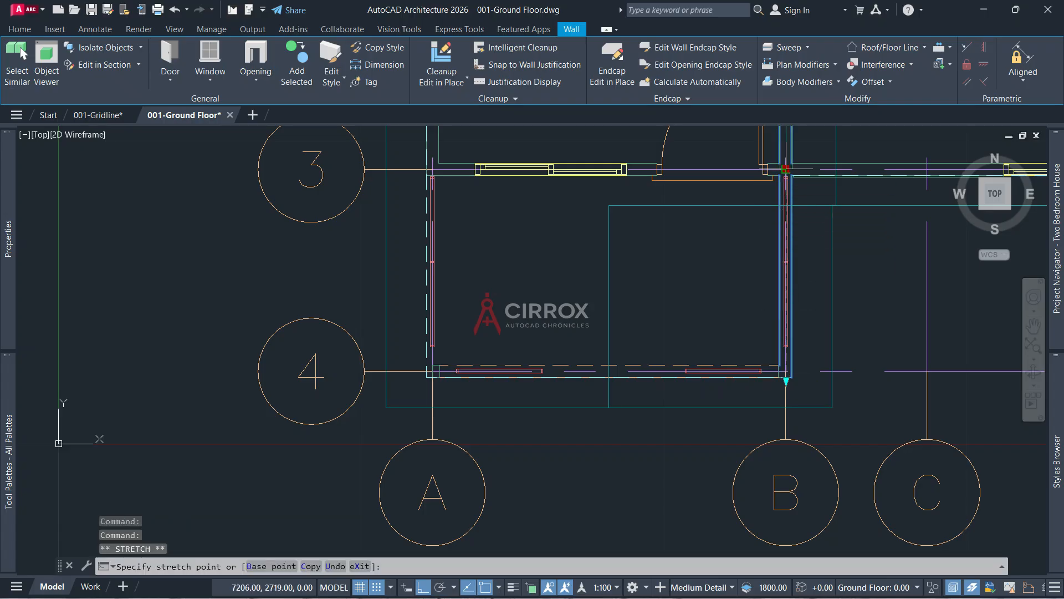
{"action": "key", "text": "Escape"}
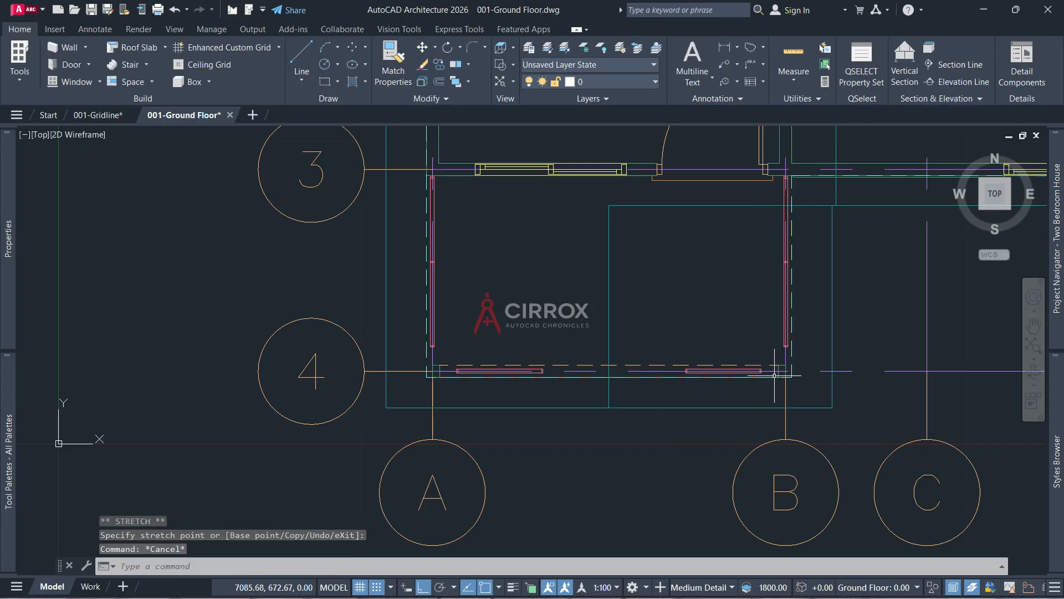
Set the width of the porch's front wall on grid 4 to 300
{"action": "left_click", "coordinate": [775, 372]}
{"action": "mouse_move", "coordinate": [2, 211]}
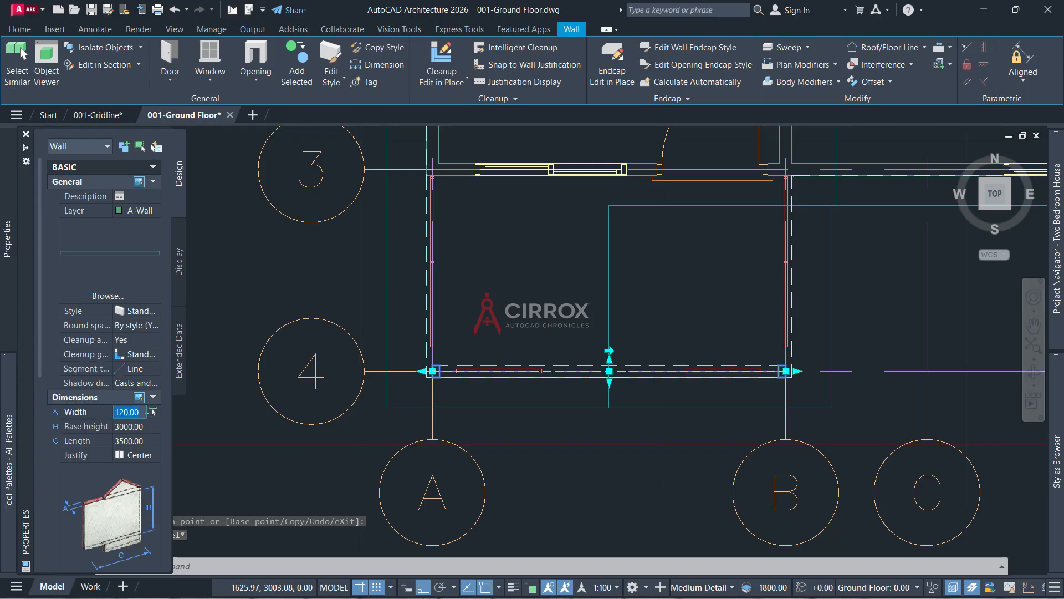
{"action": "key", "text": "Return"}
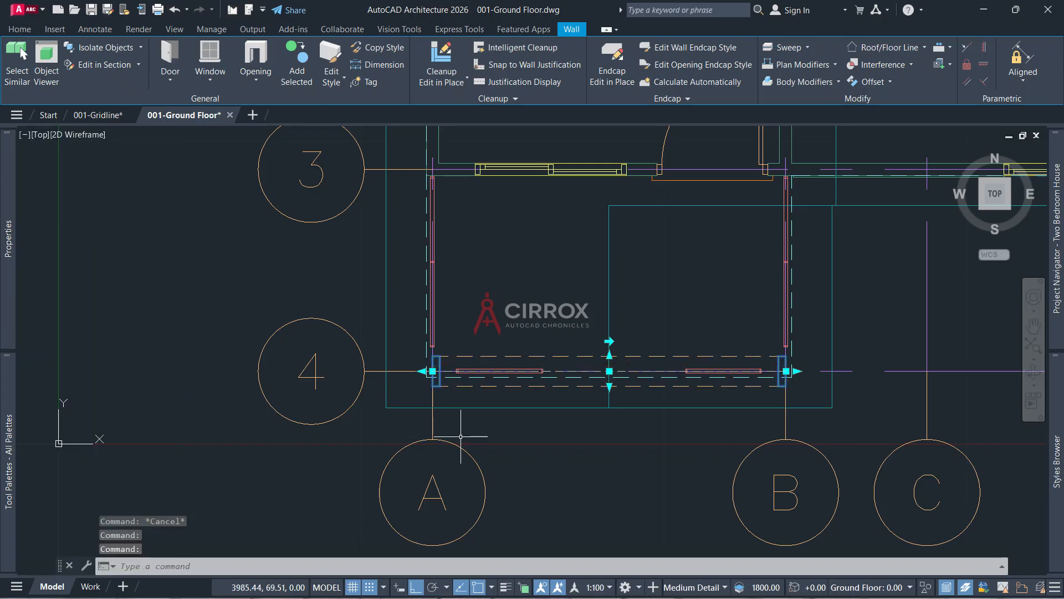
Add a wall matching the porch's front wall along grid A, from intersection A-4 to A-3
{"action": "left_click", "coordinate": [297, 61]}
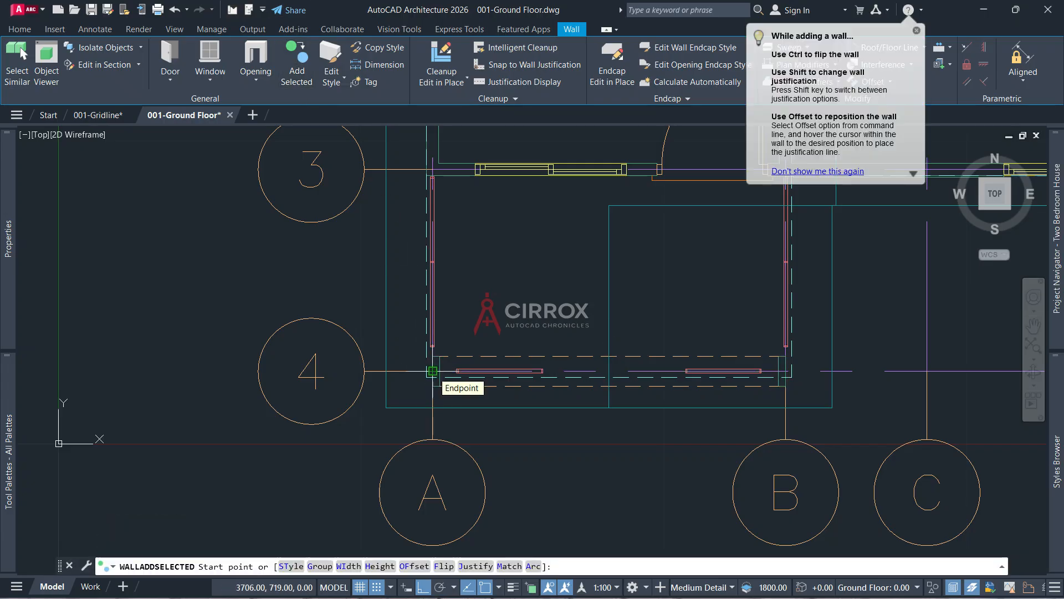
{"action": "left_click", "coordinate": [432, 371]}
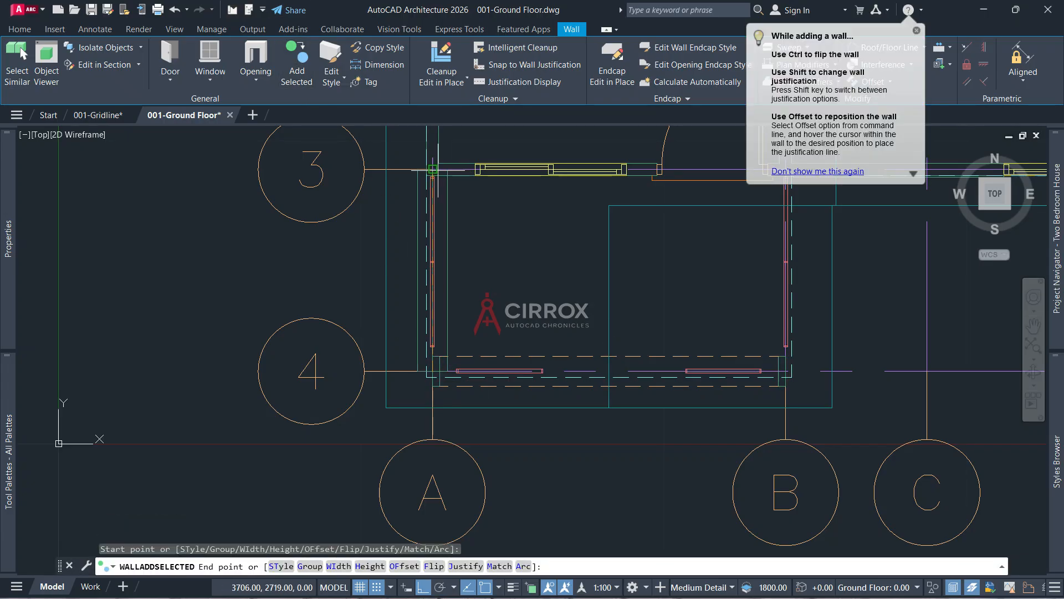
{"action": "left_click", "coordinate": [432, 169]}
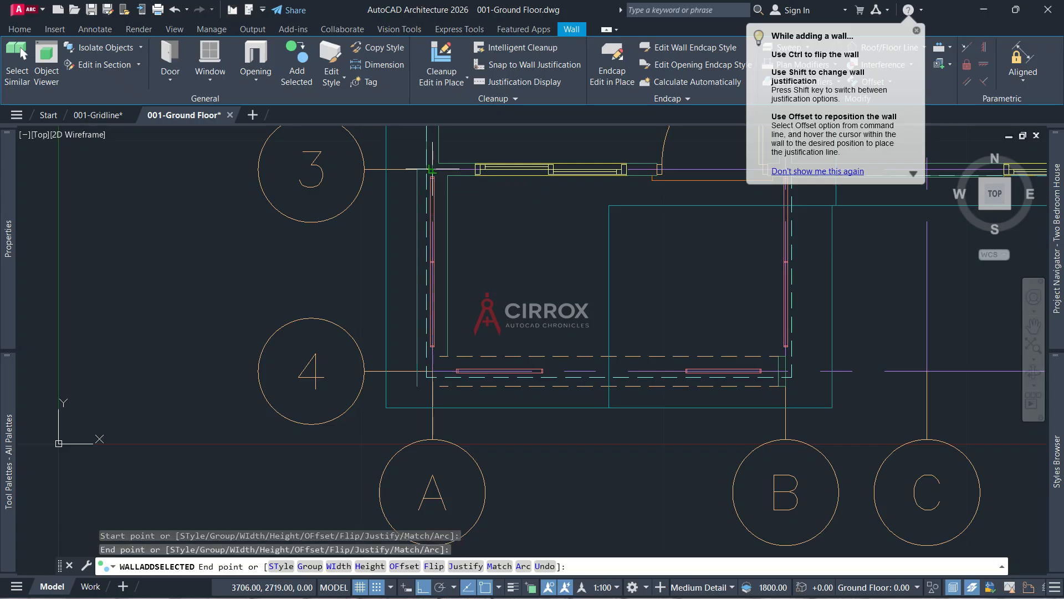
{"action": "key", "text": "Escape"}
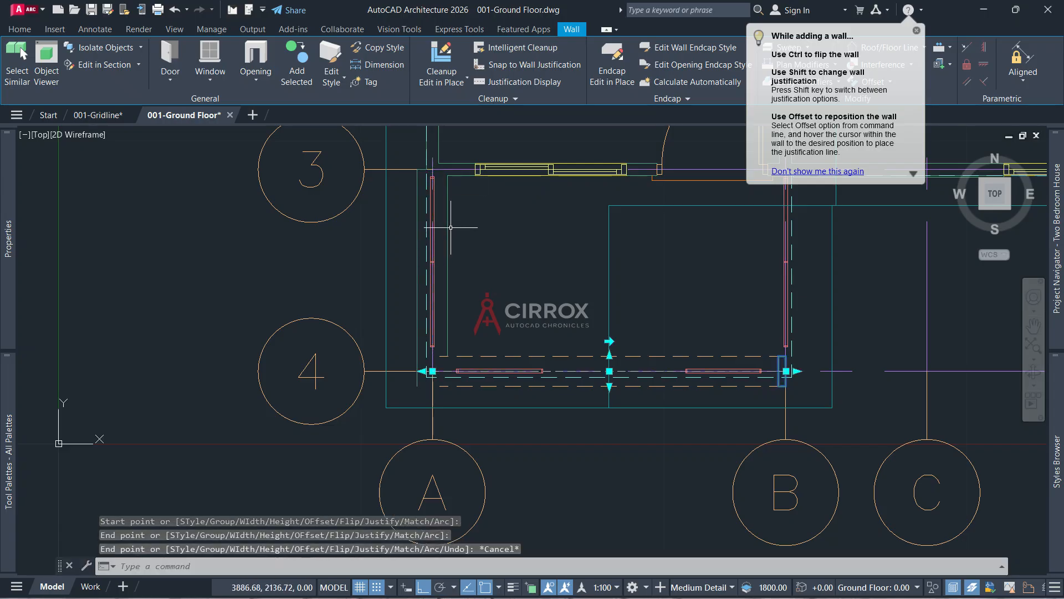
Set the justification of the new porch wall on grid A to Left
{"action": "left_click", "coordinate": [447, 235]}
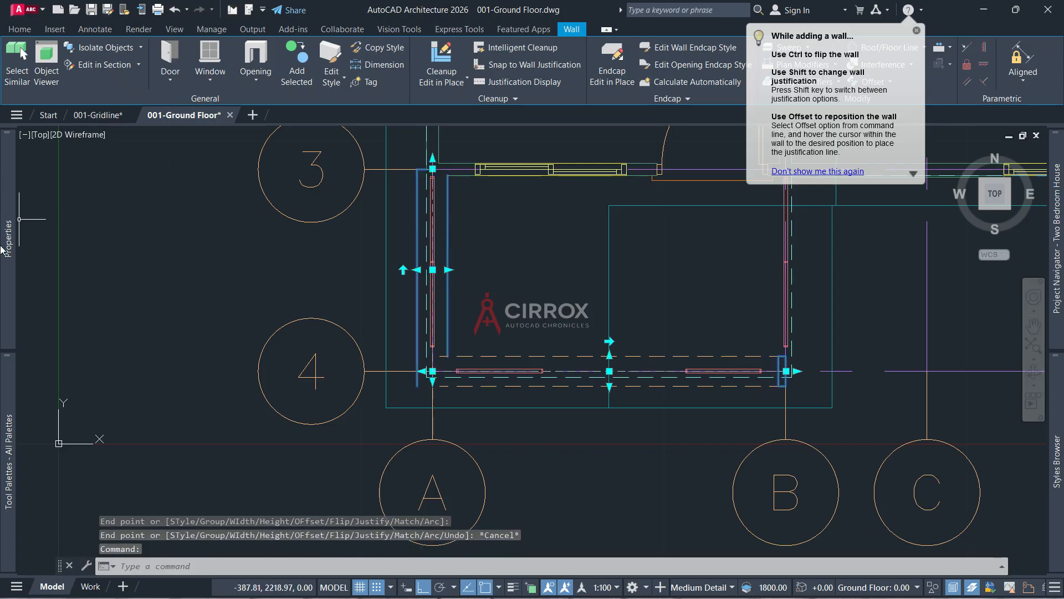
{"action": "key", "text": "Escape"}
{"action": "left_click", "coordinate": [434, 234]}
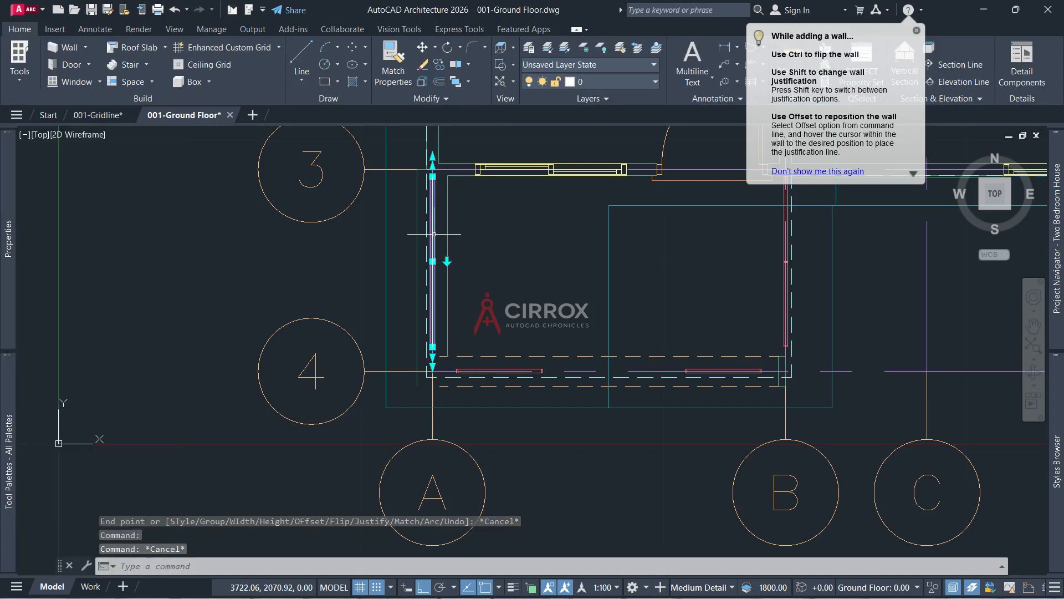
{"action": "key", "text": "Escape"}
{"action": "left_click", "coordinate": [447, 219]}
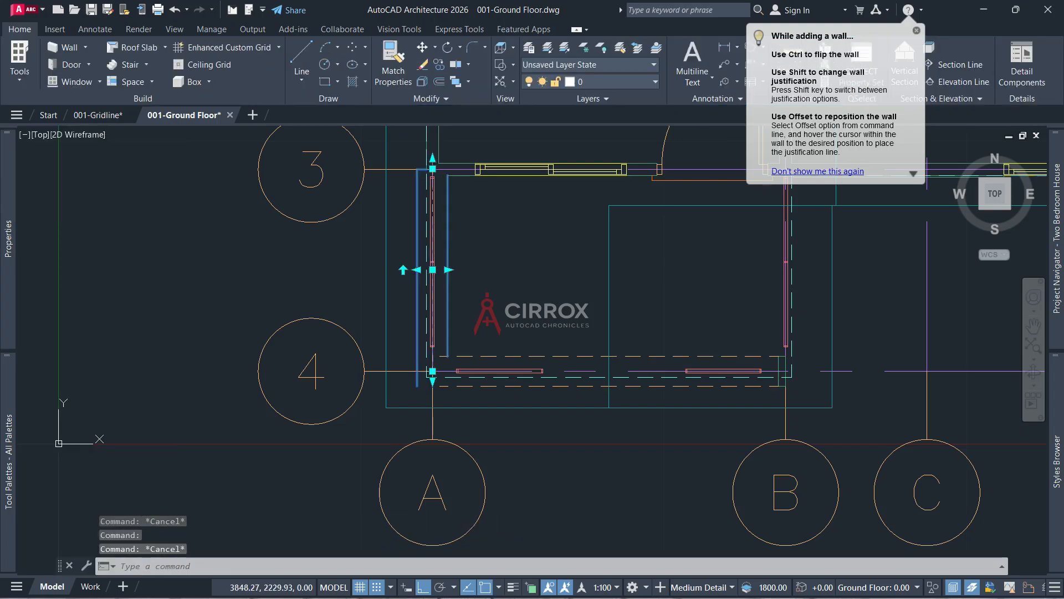
{"action": "mouse_move", "coordinate": [6, 255]}
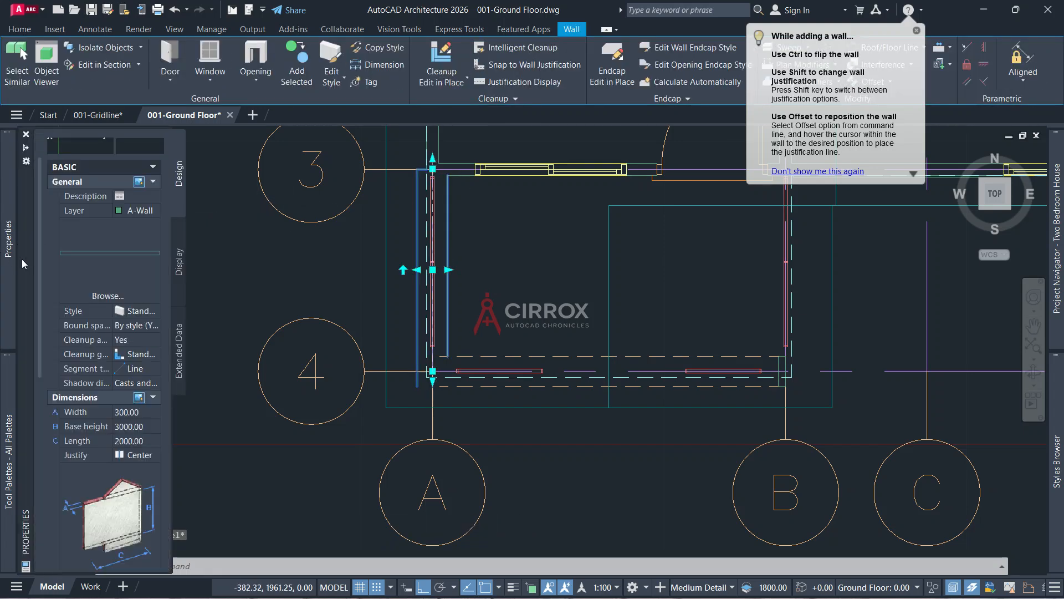
{"action": "left_click", "coordinate": [144, 452]}
{"action": "left_click", "coordinate": [144, 452]}
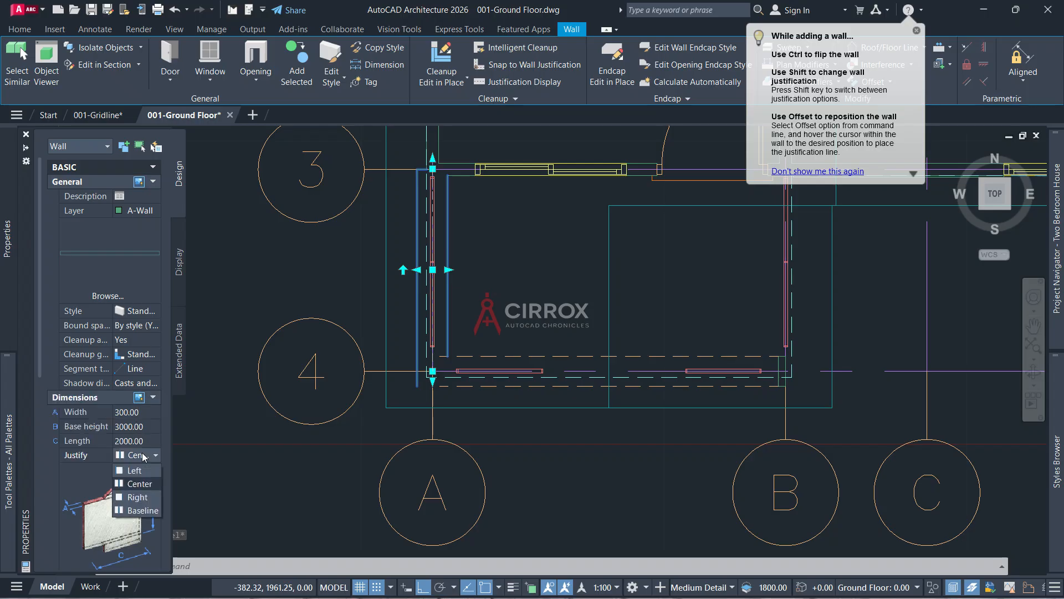
{"action": "left_click", "coordinate": [142, 474]}
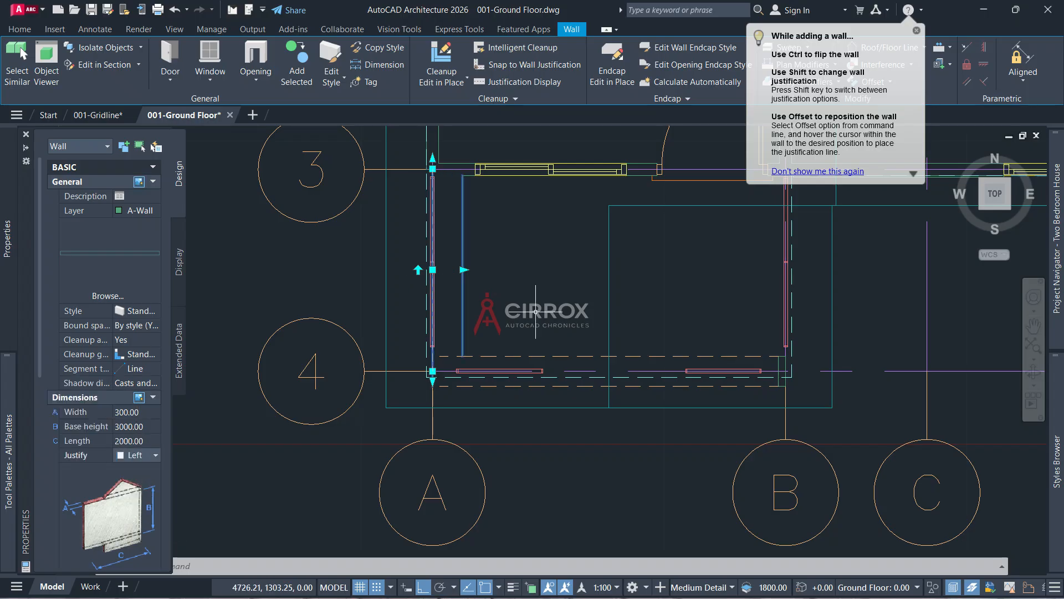
{"action": "key", "text": "Escape"}
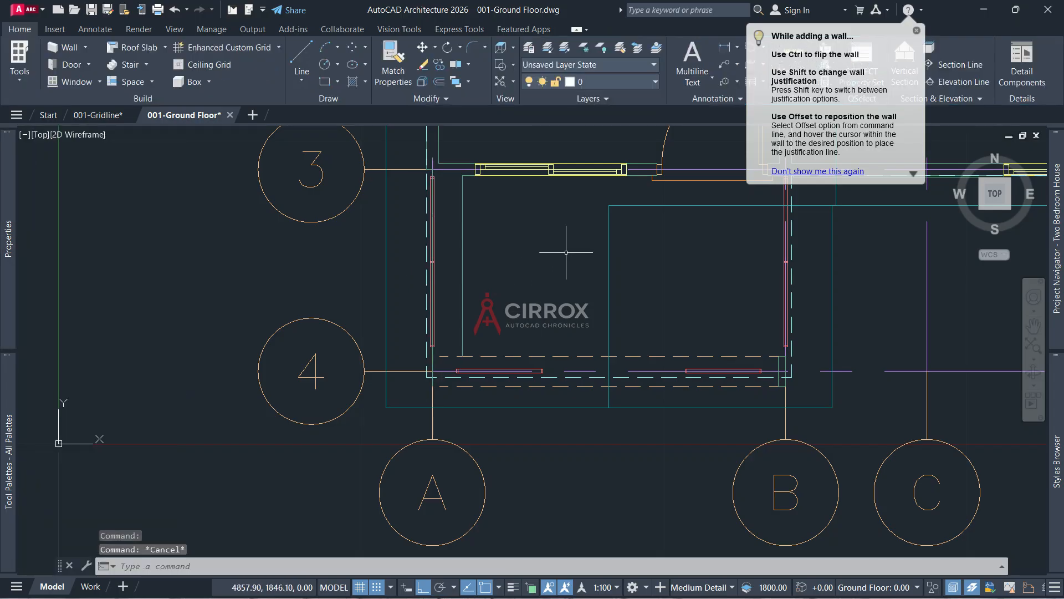
Add a wall matching the grid A porch wall along grid B, from intersection B-3 to B-4
{"action": "left_click", "coordinate": [462, 260]}
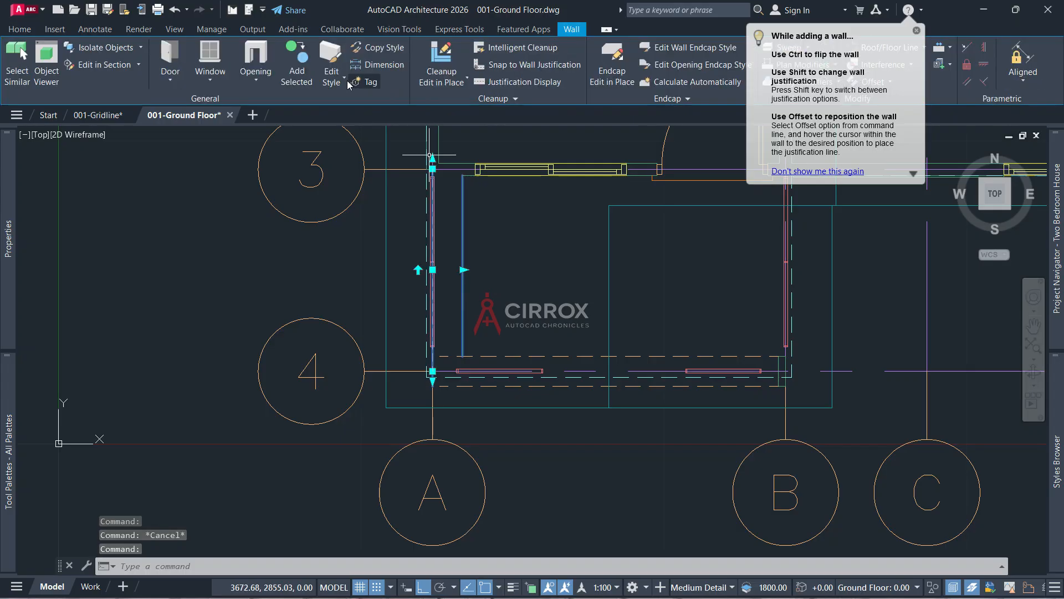
{"action": "left_click", "coordinate": [292, 66]}
{"action": "scroll", "coordinate": [752, 345], "scroll_direction": "down", "scroll_amount": 2}
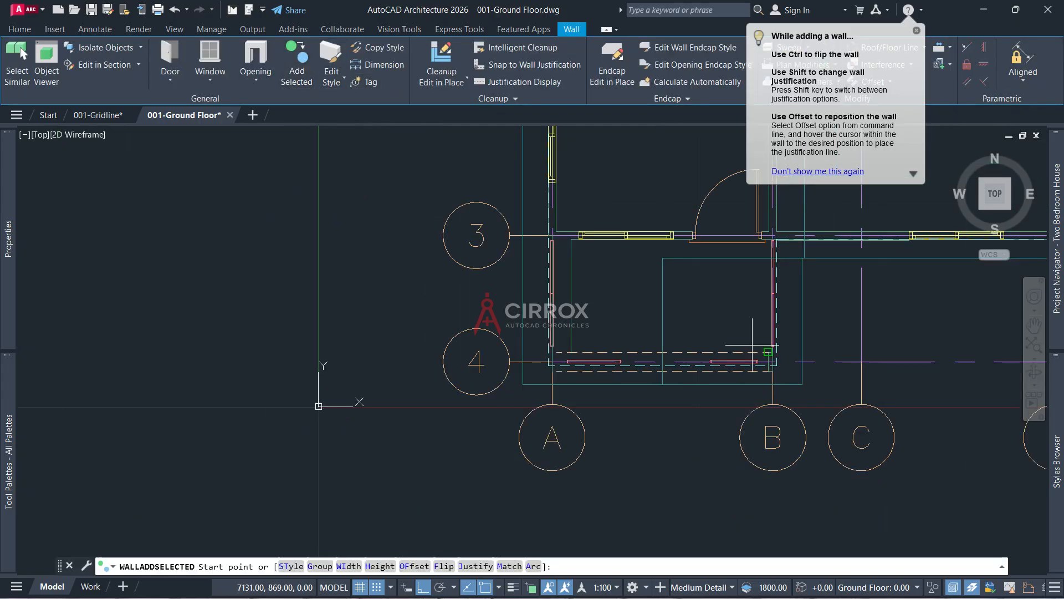
{"action": "scroll", "coordinate": [772, 236], "scroll_direction": "up", "scroll_amount": 2}
{"action": "left_click", "coordinate": [771, 236]}
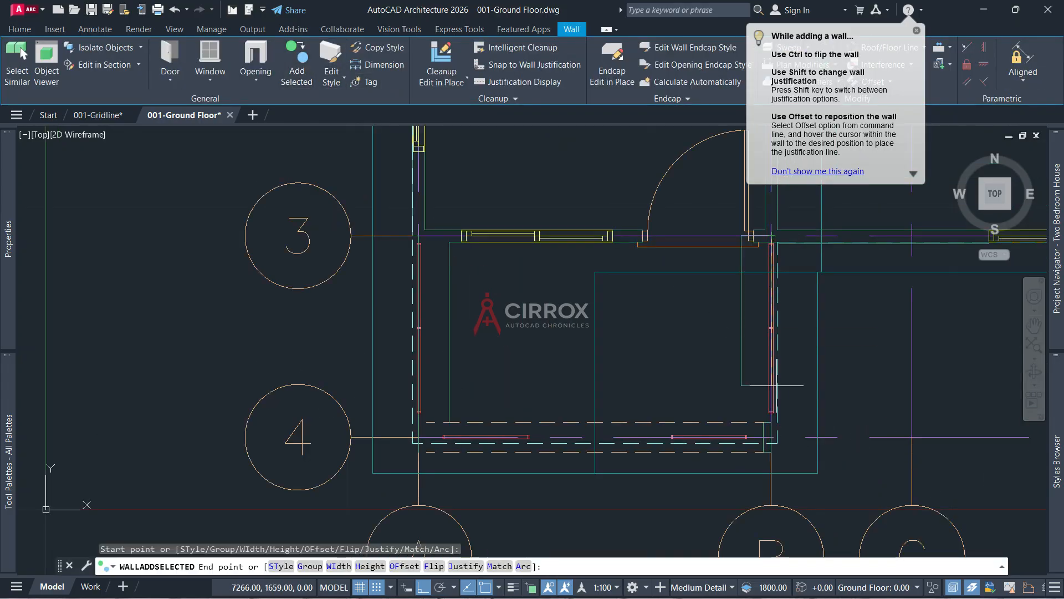
{"action": "left_click", "coordinate": [772, 437]}
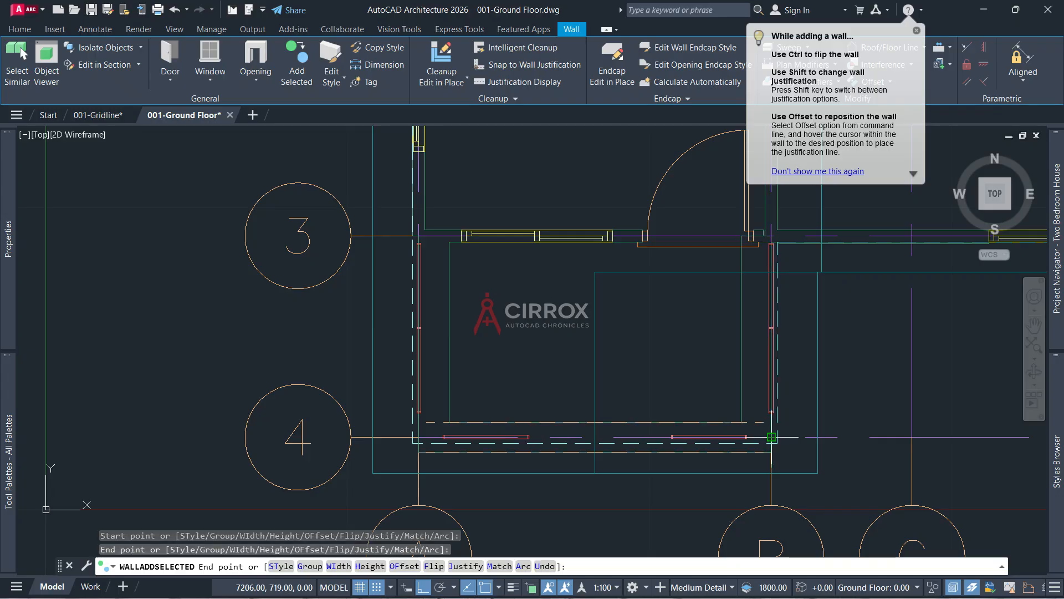
Insert an opening in the porch wall on grid A, at its end against the grid 3 wall
{"action": "key", "text": "Escape"}
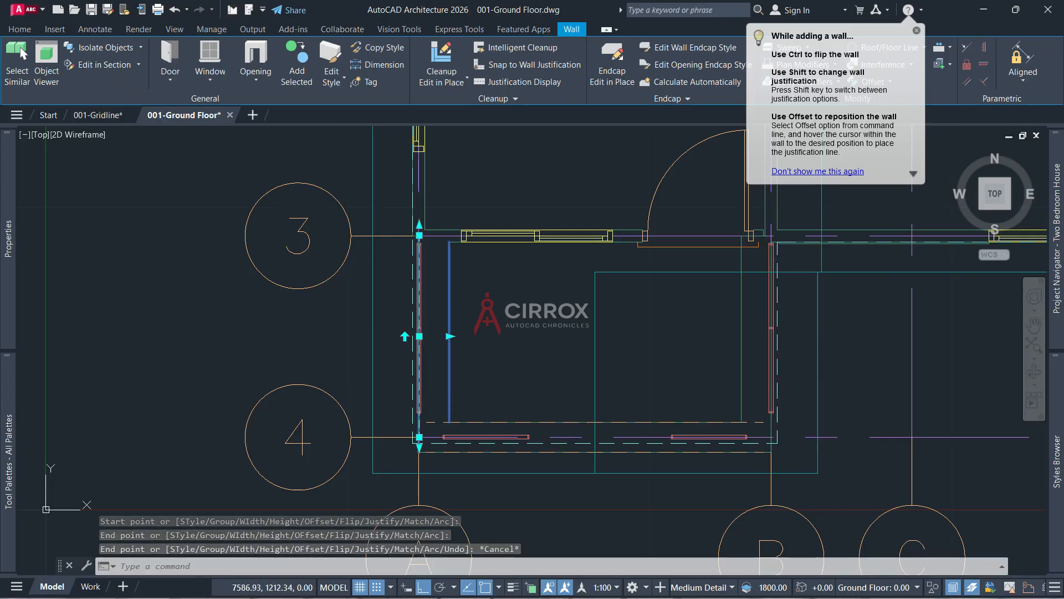
{"action": "key", "text": "Escape"}
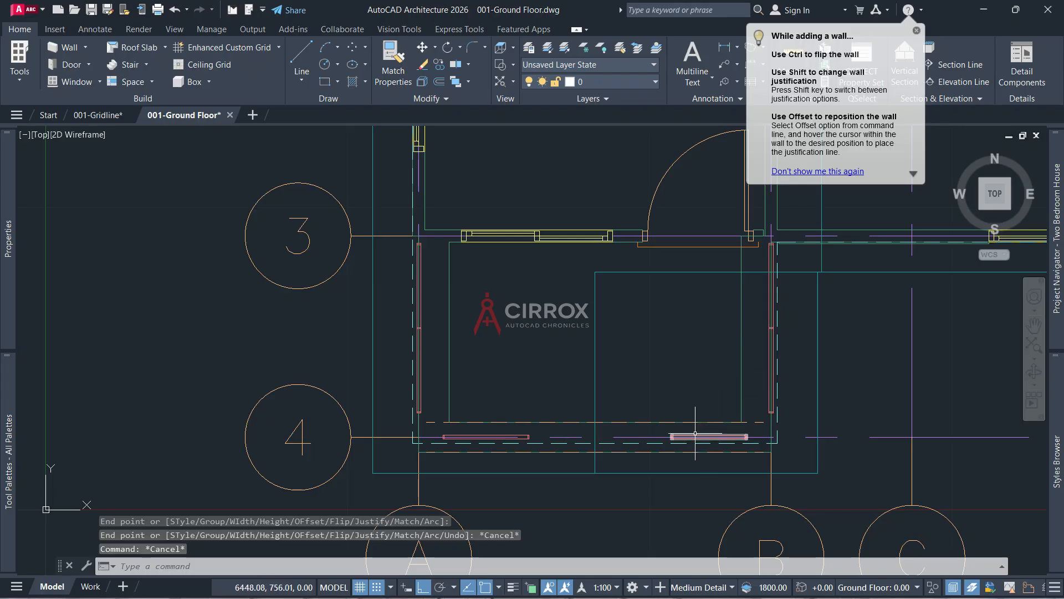
{"action": "left_click", "coordinate": [697, 423]}
{"action": "key", "text": "Escape"}
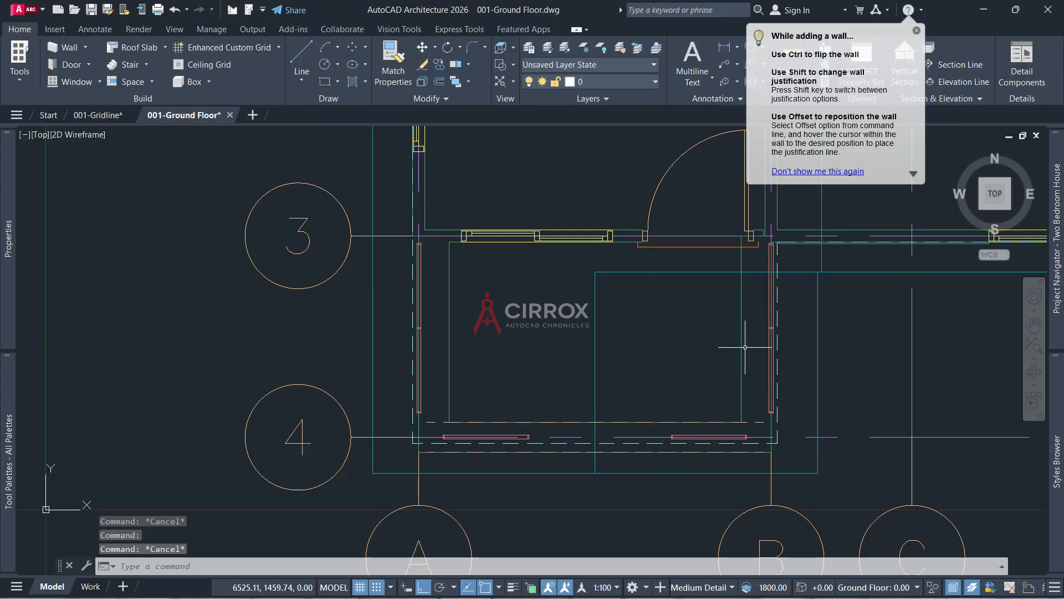
{"action": "left_click", "coordinate": [764, 320]}
{"action": "left_click", "coordinate": [741, 326]}
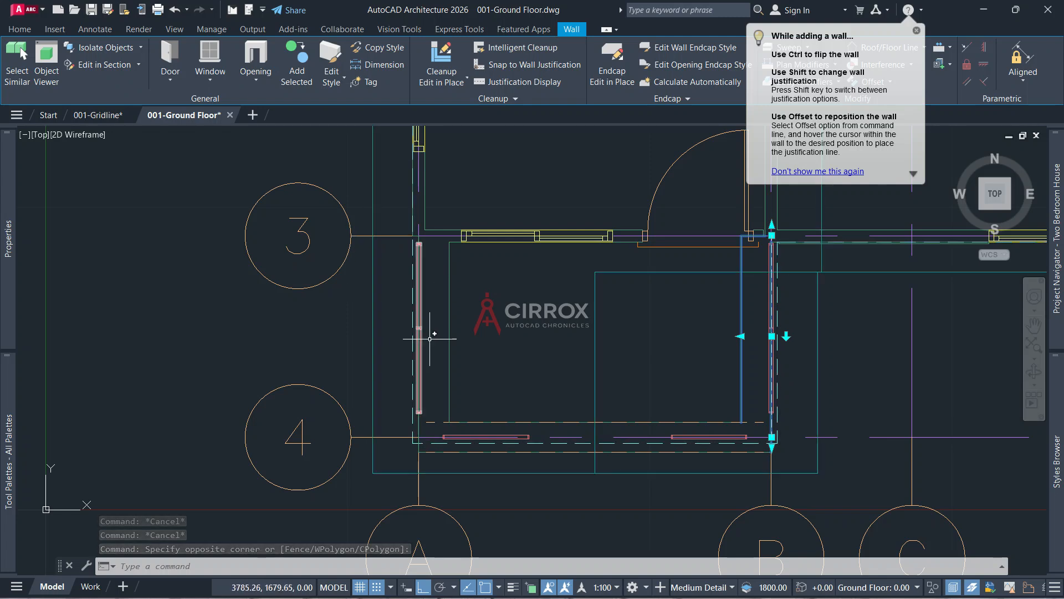
{"action": "scroll", "coordinate": [434, 335], "scroll_direction": "up", "scroll_amount": 2}
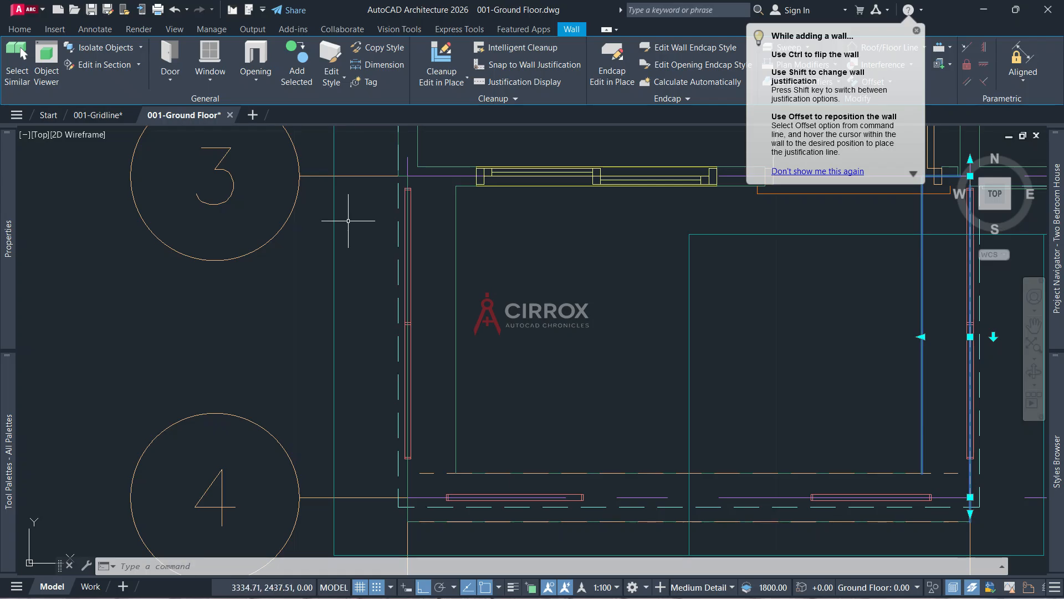
{"action": "left_click", "coordinate": [296, 61]}
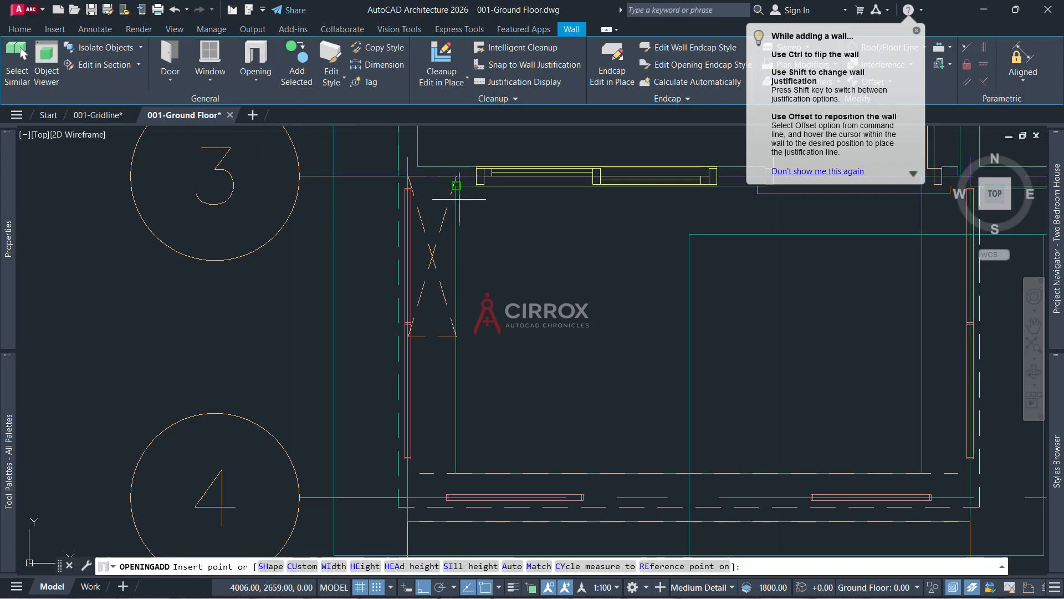
{"action": "left_click", "coordinate": [456, 186]}
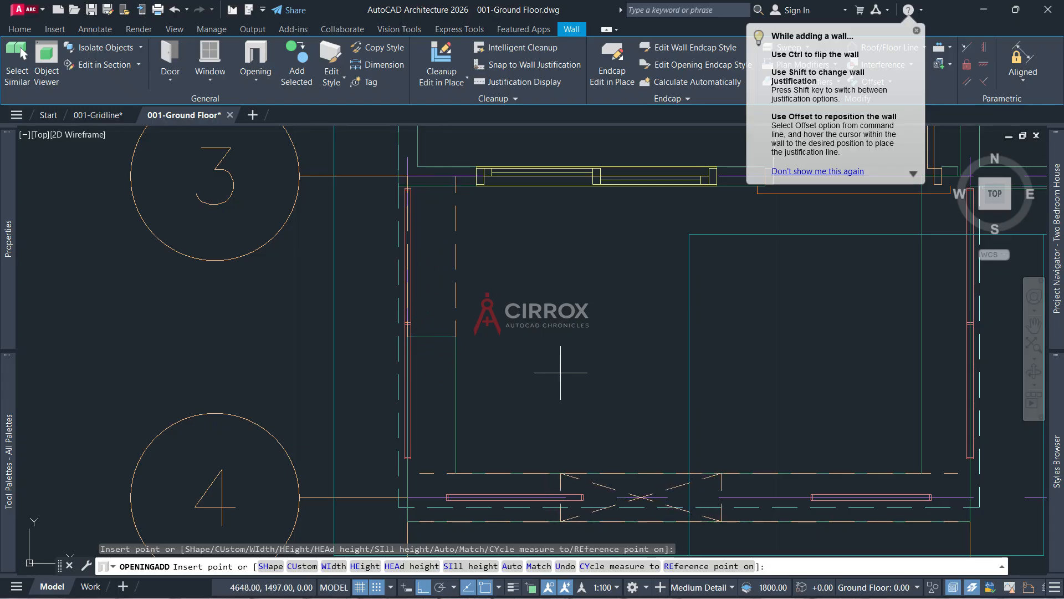
Insert a matching opening in the porch wall on grid B, at its end near grid 4
{"action": "scroll", "coordinate": [556, 427], "scroll_direction": "down", "scroll_amount": 2}
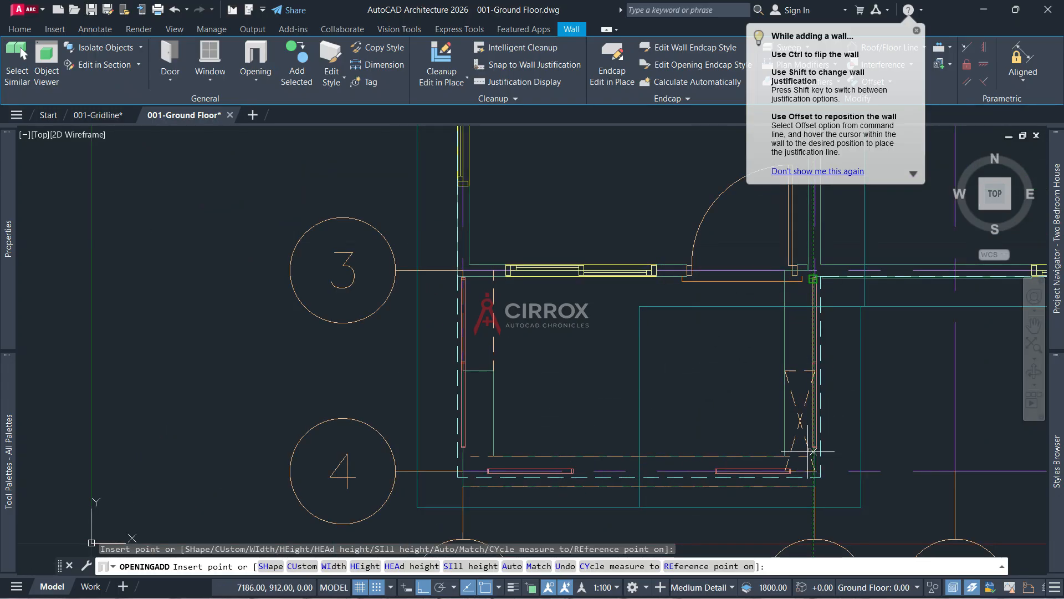
{"action": "left_click", "coordinate": [781, 455]}
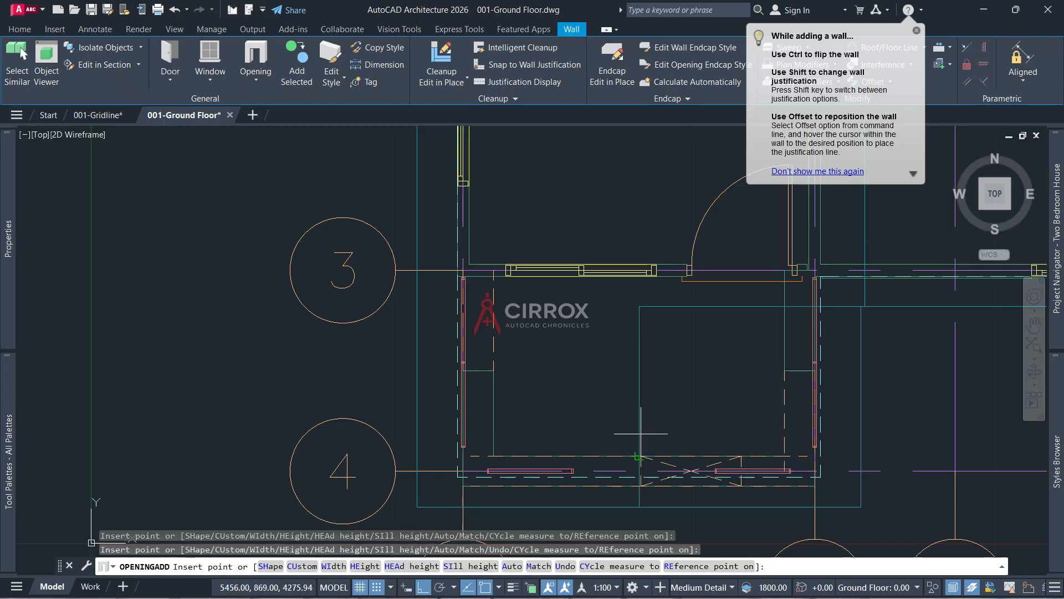
{"action": "key", "text": "Escape"}
{"action": "key", "text": "Escape"}
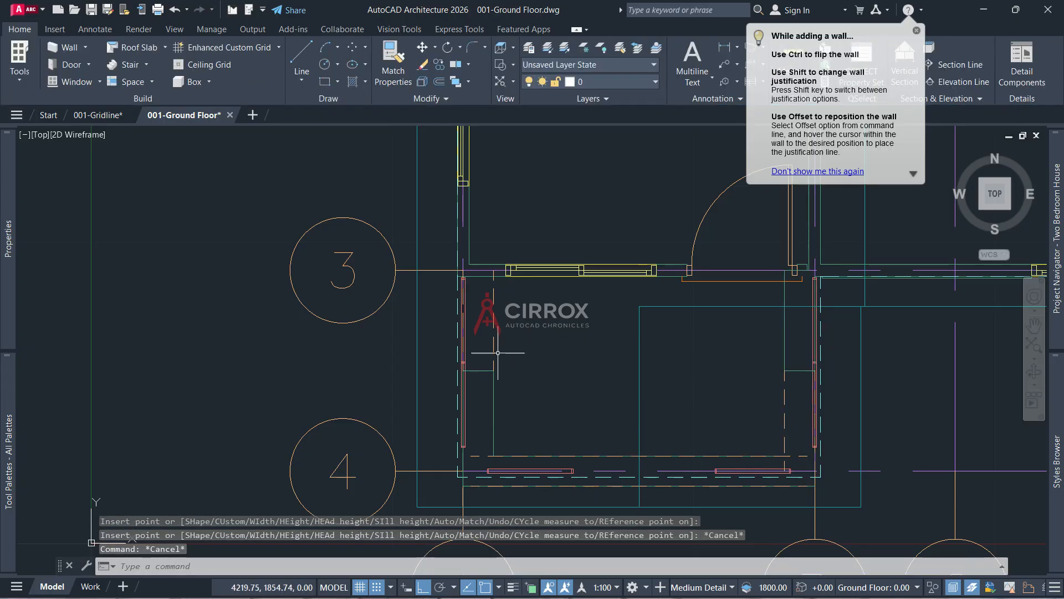
Stretch the grid A opening's lower end to the inner face of the porch's front wall
{"action": "left_click", "coordinate": [494, 341]}
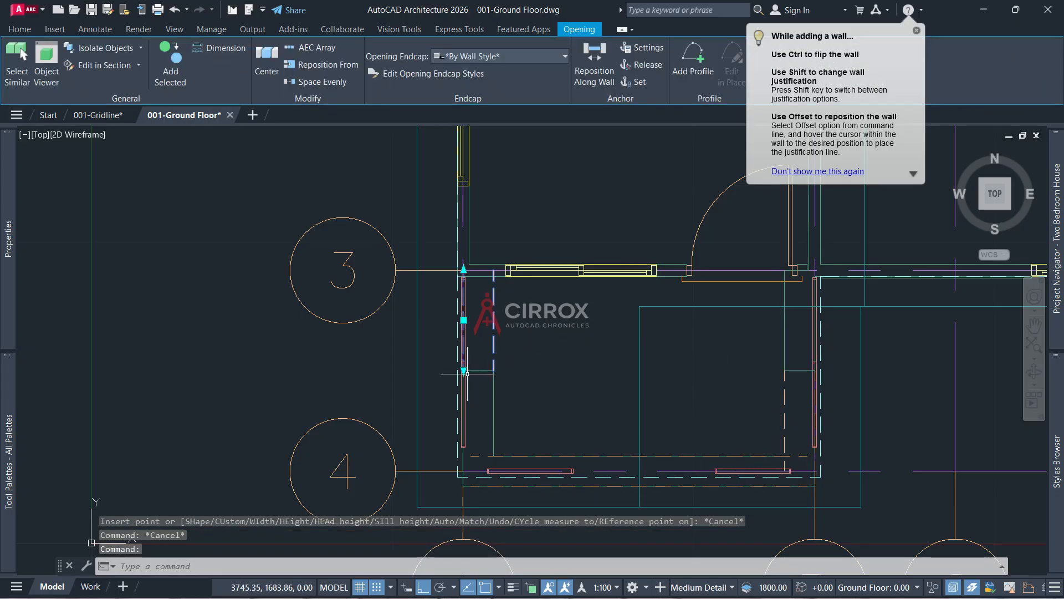
{"action": "left_click", "coordinate": [463, 370]}
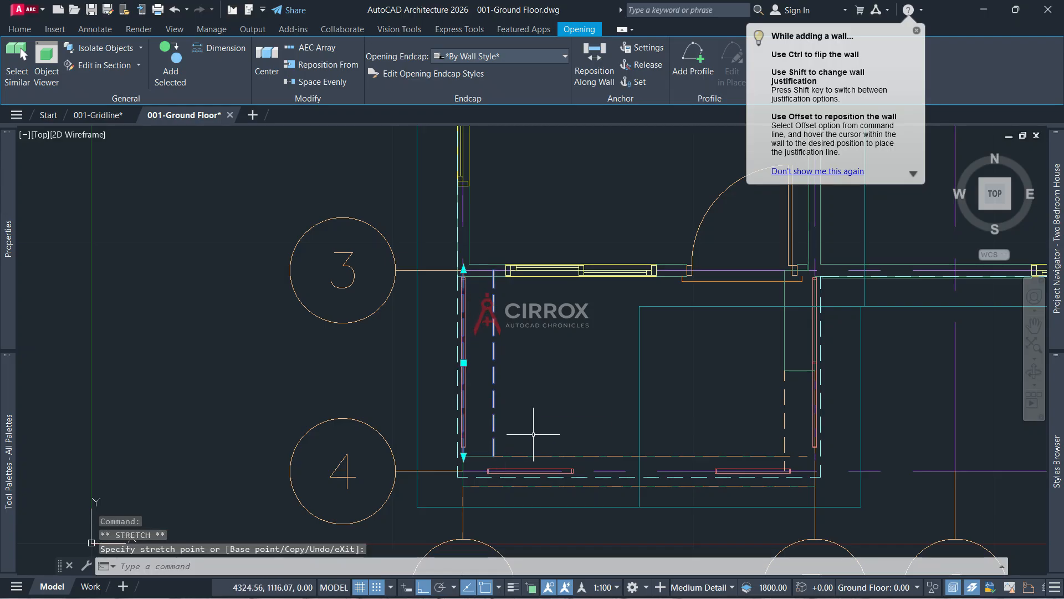
{"action": "key", "text": "Escape"}
Stretch both ends of the front wall's opening to the inner faces of the porch walls on grids A and B
{"action": "left_click", "coordinate": [531, 457]}
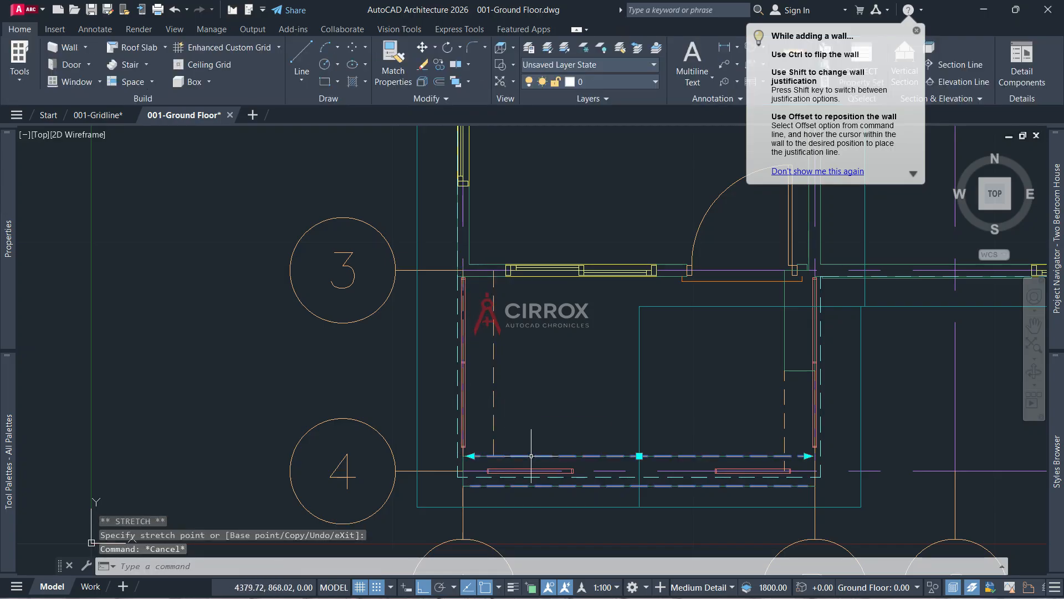
{"action": "scroll", "coordinate": [467, 456], "scroll_direction": "up", "scroll_amount": 2}
{"action": "left_click", "coordinate": [476, 453]}
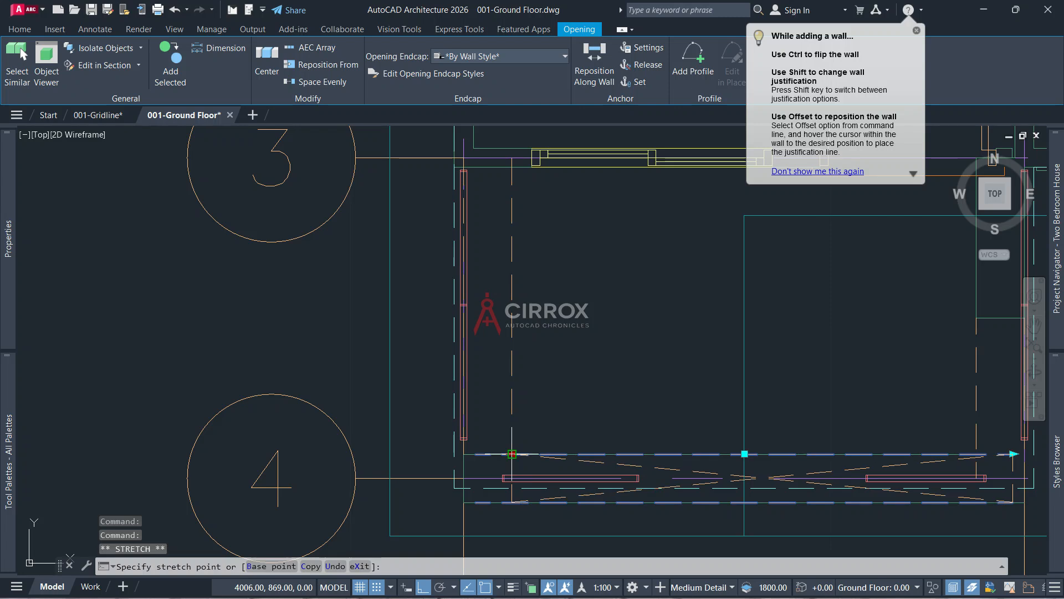
{"action": "left_click", "coordinate": [512, 454]}
{"action": "scroll", "coordinate": [591, 347], "scroll_direction": "down", "scroll_amount": 2}
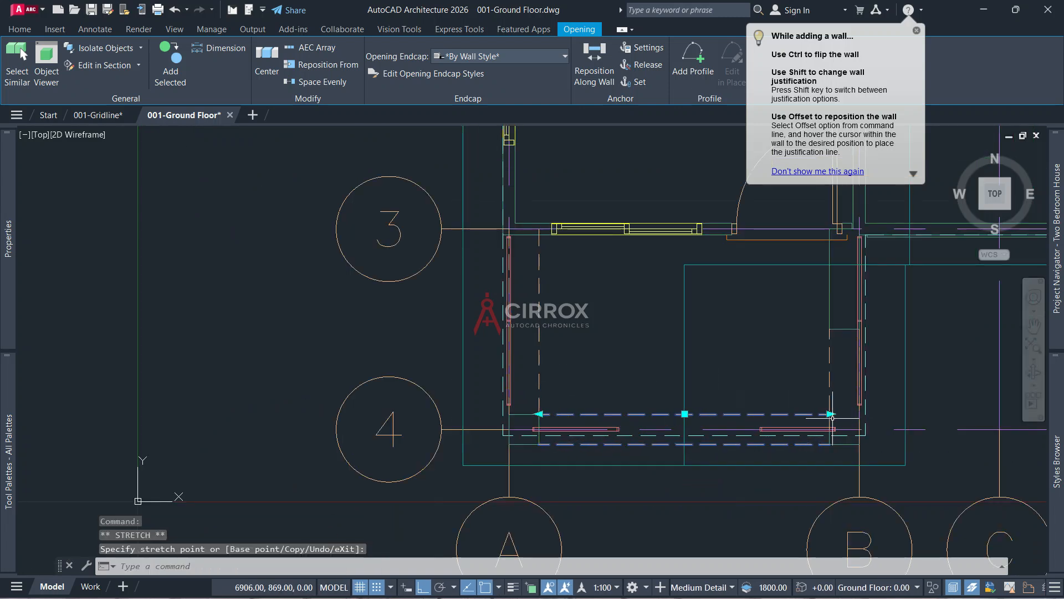
{"action": "key", "text": "Escape"}
Stretch the grid B opening so it spans from the front wall's inner face to the face of the grid 3 wall
{"action": "left_click", "coordinate": [830, 389]}
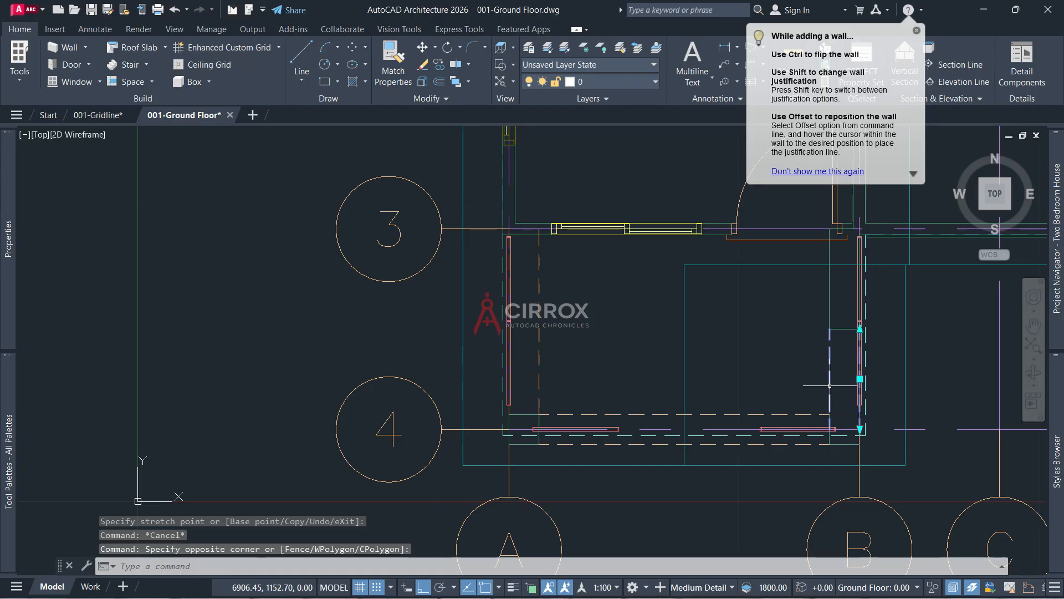
{"action": "left_click", "coordinate": [859, 430]}
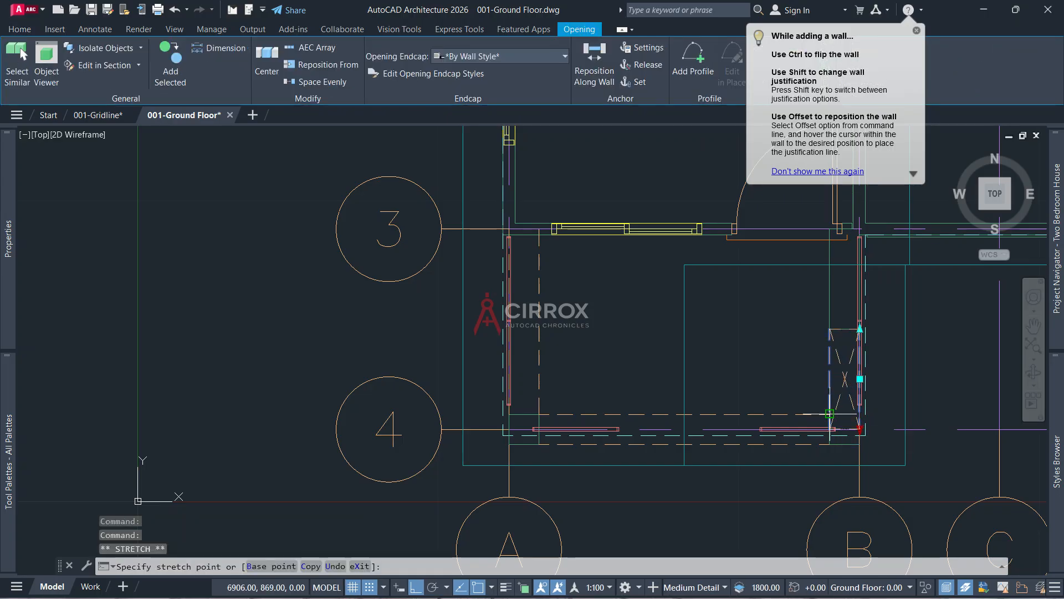
{"action": "left_click", "coordinate": [860, 329]}
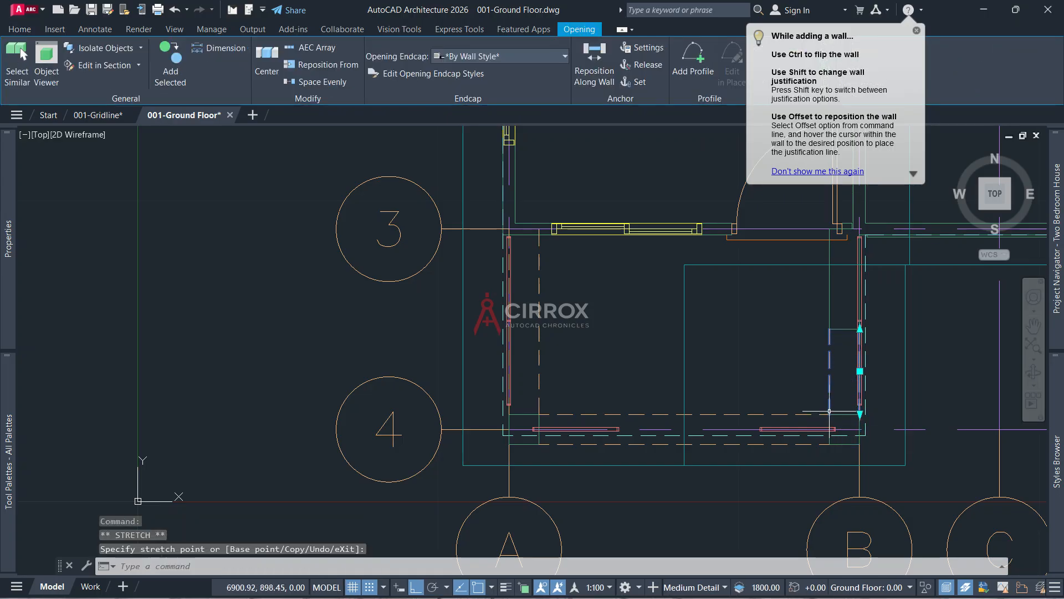
{"action": "left_click", "coordinate": [860, 330]}
{"action": "scroll", "coordinate": [874, 238], "scroll_direction": "up", "scroll_amount": 4}
{"action": "scroll", "coordinate": [870, 238], "scroll_direction": "up", "scroll_amount": 2}
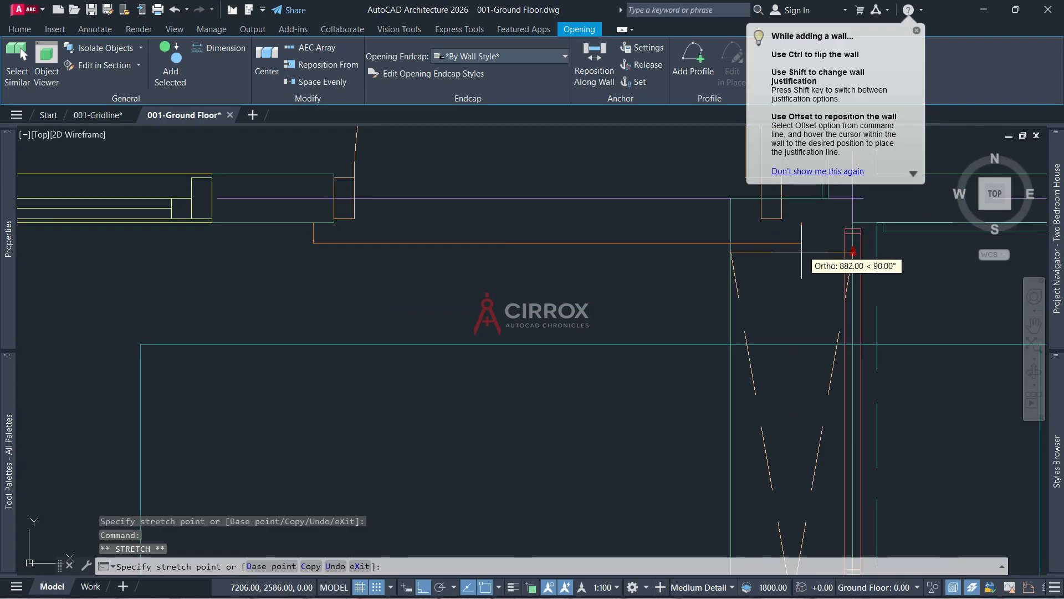
{"action": "left_click", "coordinate": [853, 222]}
{"action": "scroll", "coordinate": [745, 329], "scroll_direction": "down", "scroll_amount": 8}
{"action": "key", "text": "Escape"}
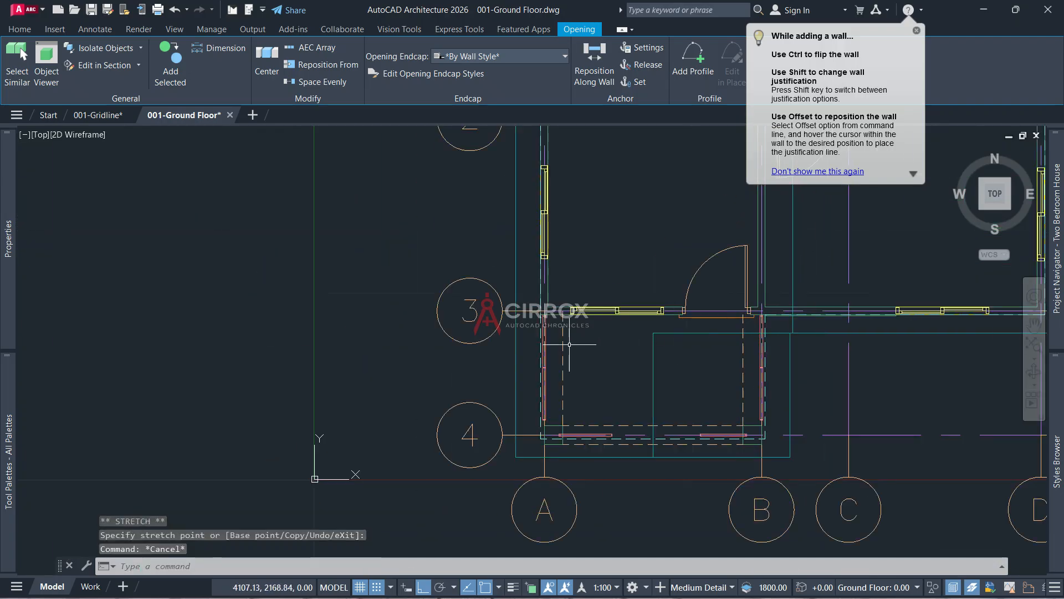
Stretch the grid A opening's upper end to the outer face of the grid 3 wall
{"action": "left_click", "coordinate": [563, 336]}
{"action": "scroll", "coordinate": [565, 296], "scroll_direction": "up", "scroll_amount": 5}
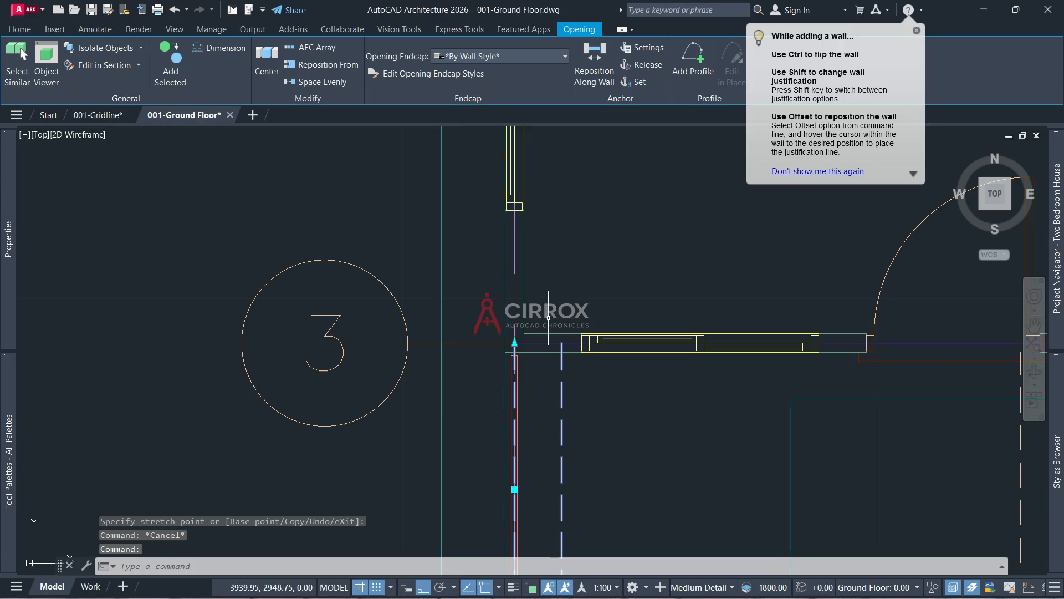
{"action": "left_click", "coordinate": [500, 349]}
{"action": "key", "text": "Escape"}
{"action": "key", "text": "Escape"}
Show the house from the southwest isometric direction in the Conceptual visual style
{"action": "scroll", "coordinate": [639, 361], "scroll_direction": "down", "scroll_amount": 4}
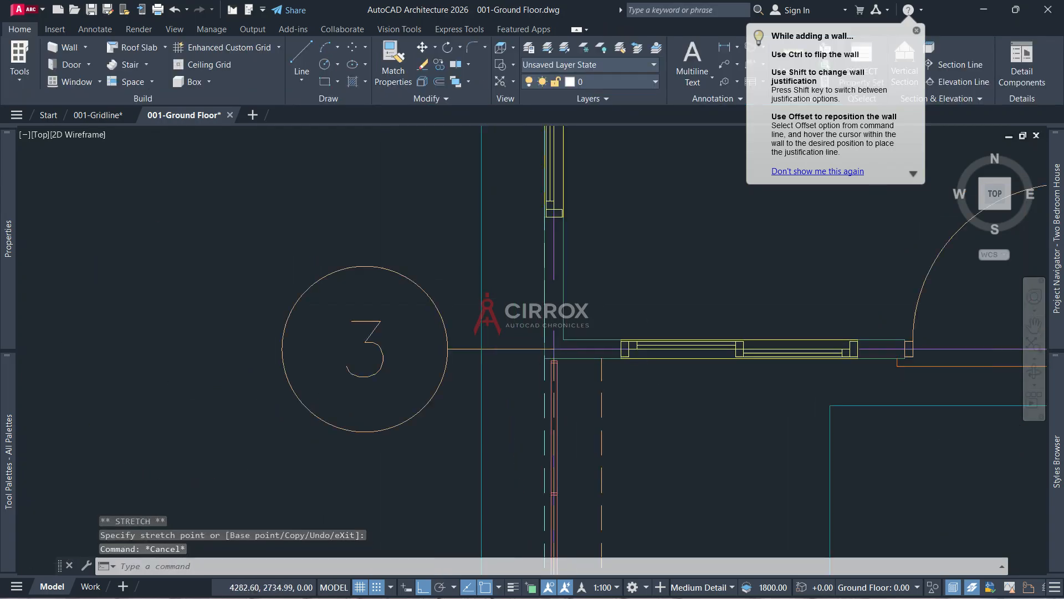
{"action": "scroll", "coordinate": [775, 279], "scroll_direction": "down", "scroll_amount": 4}
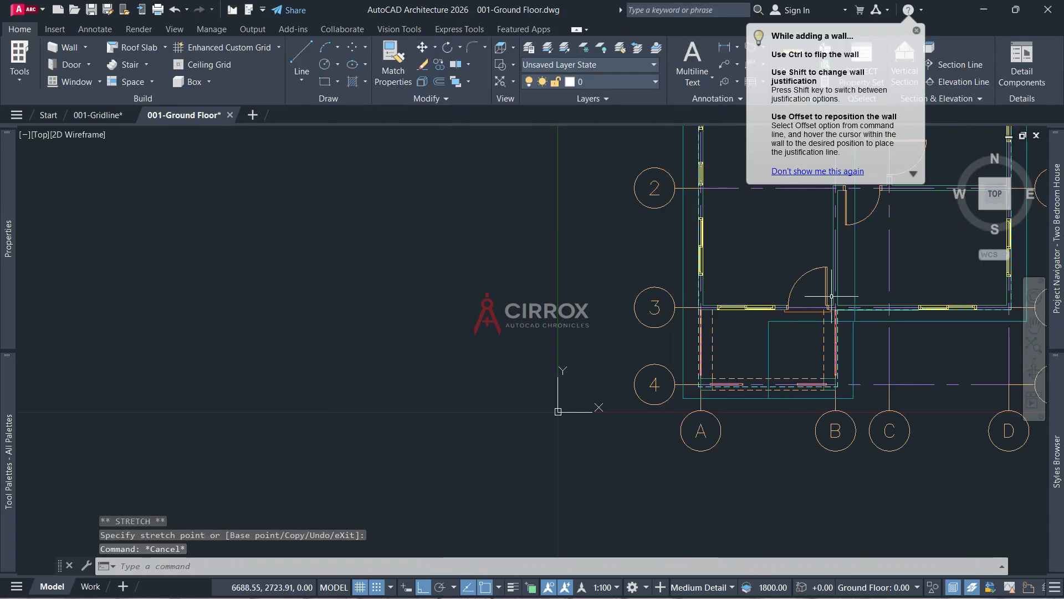
{"action": "left_click", "coordinate": [981, 209]}
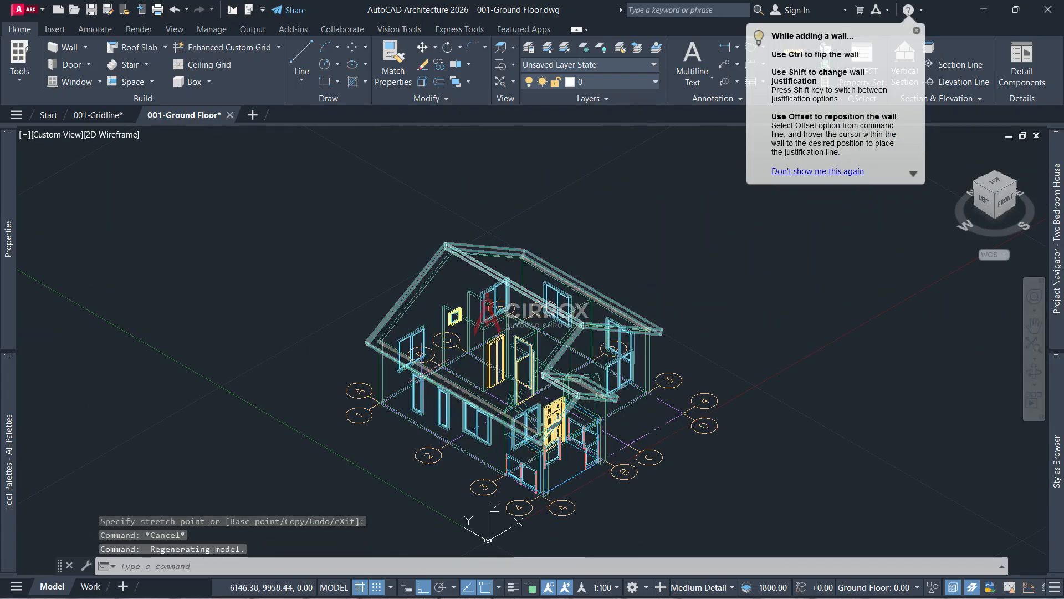
{"action": "scroll", "coordinate": [619, 408], "scroll_direction": "up", "scroll_amount": 4}
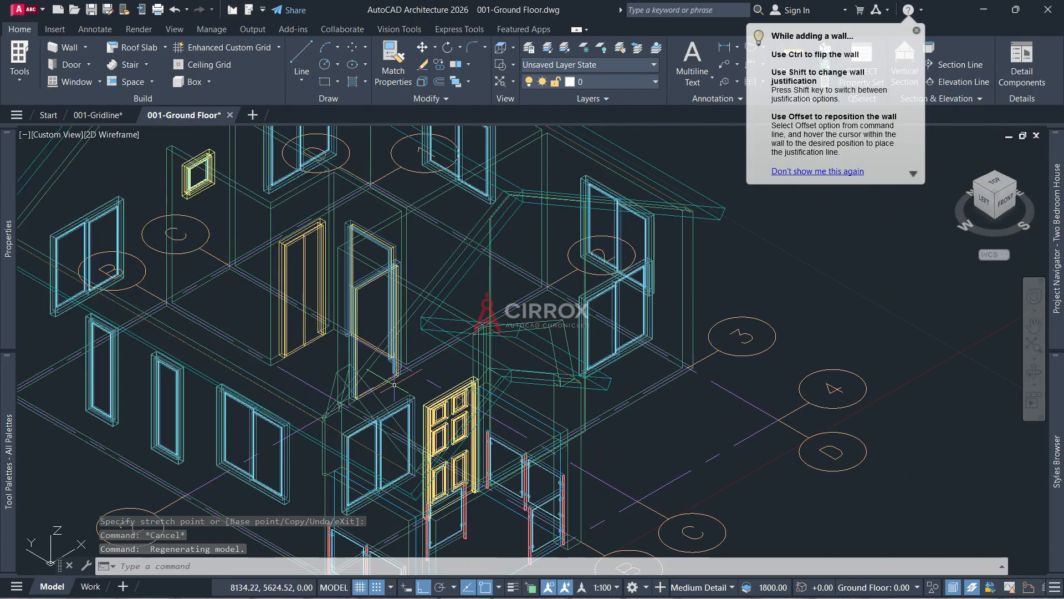
{"action": "left_click", "coordinate": [111, 135]}
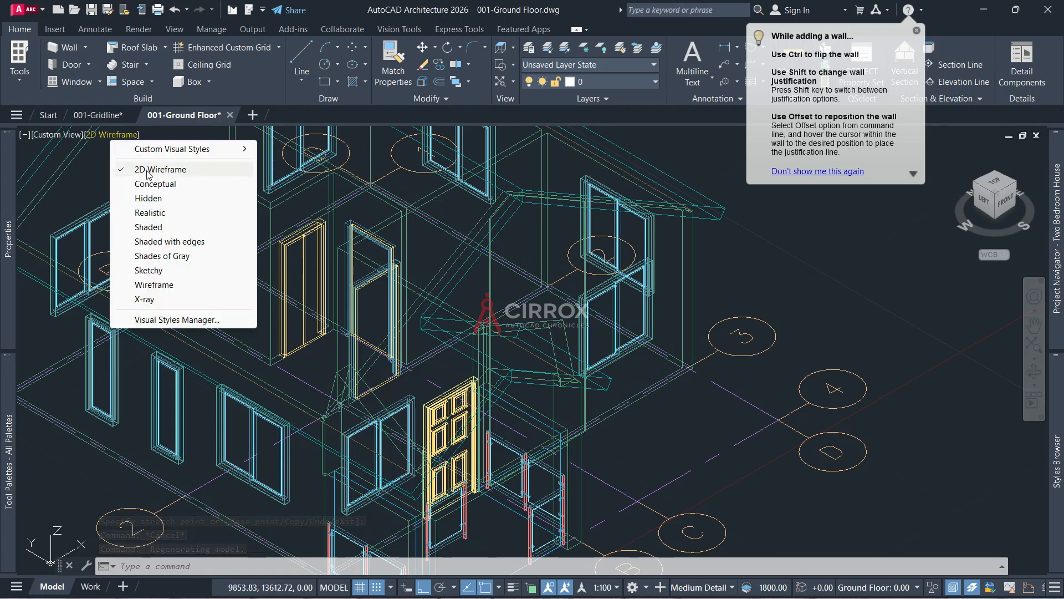
{"action": "left_click", "coordinate": [177, 183]}
{"action": "scroll", "coordinate": [460, 337], "scroll_direction": "down", "scroll_amount": 5}
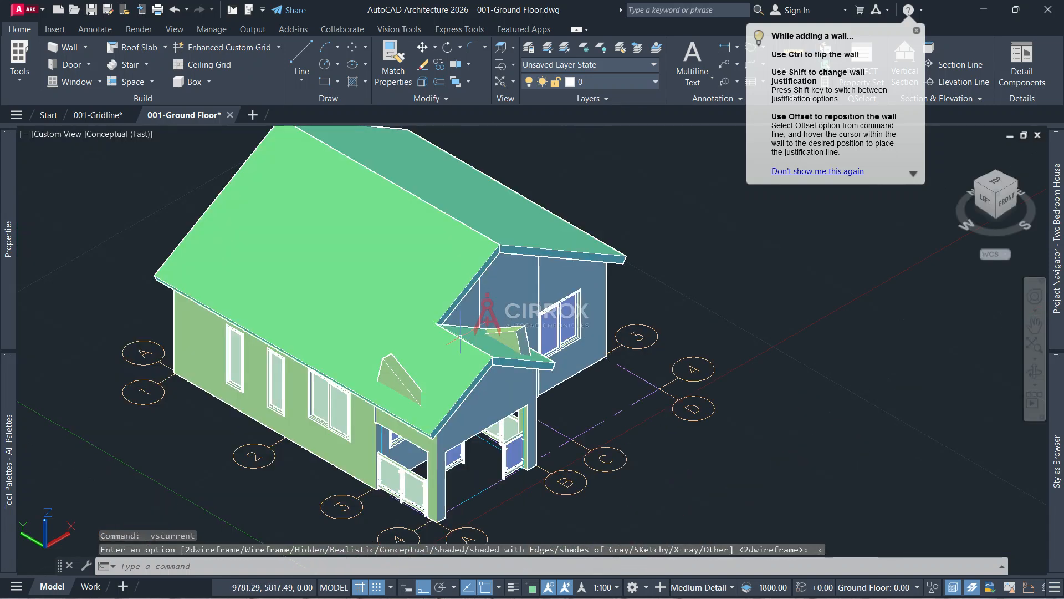
Trim the tops of the porch's grid A and grid B side walls by auto-projecting their roof lines to the roof
{"action": "scroll", "coordinate": [443, 388], "scroll_direction": "up", "scroll_amount": 3}
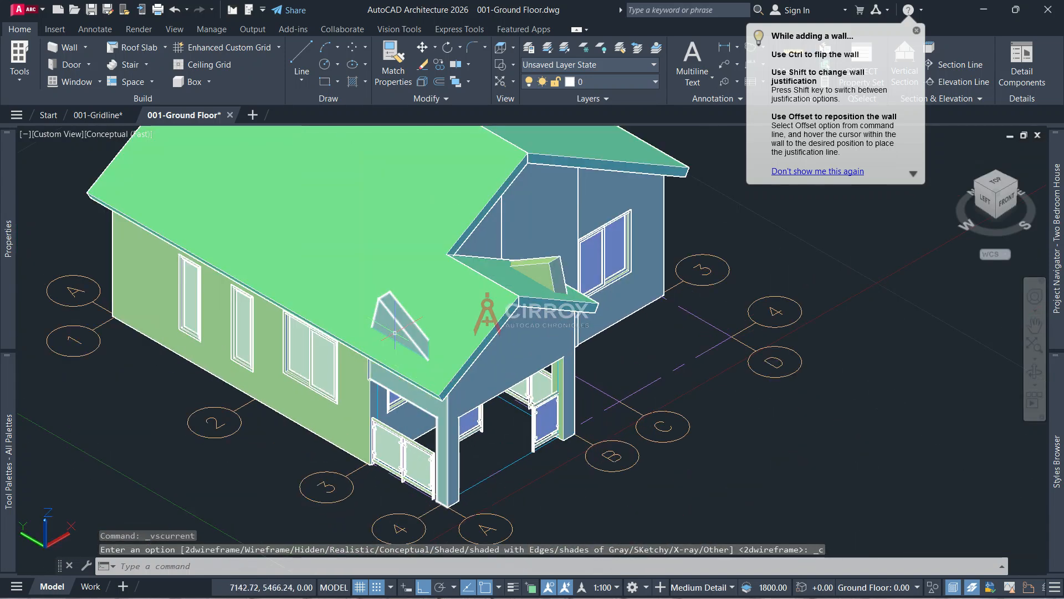
{"action": "left_click", "coordinate": [397, 329]}
{"action": "left_click", "coordinate": [521, 291]}
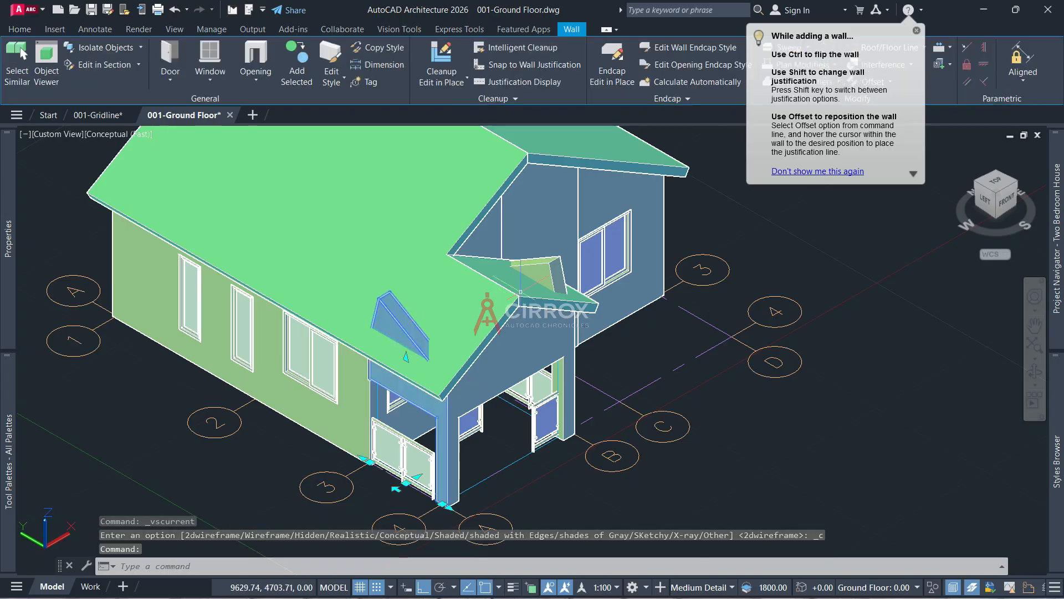
{"action": "left_click", "coordinate": [544, 274]}
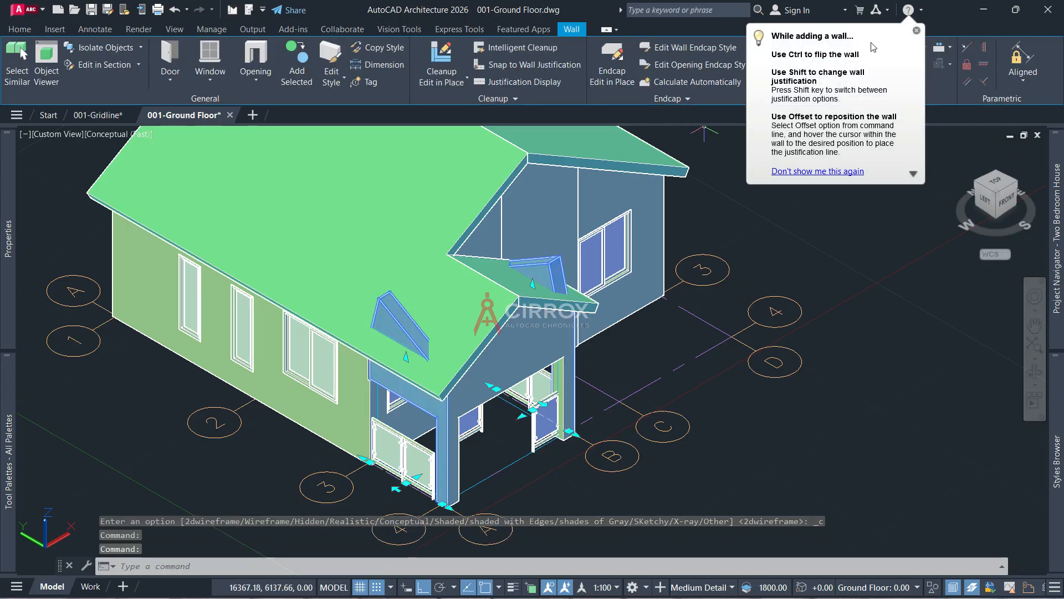
{"action": "left_click", "coordinate": [917, 32]}
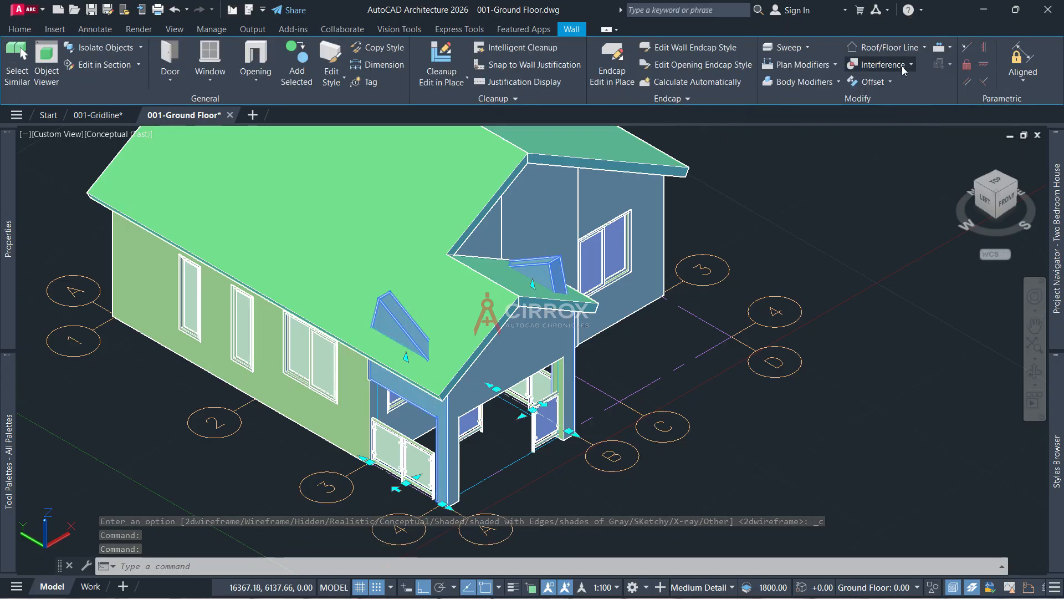
{"action": "left_click", "coordinate": [906, 48]}
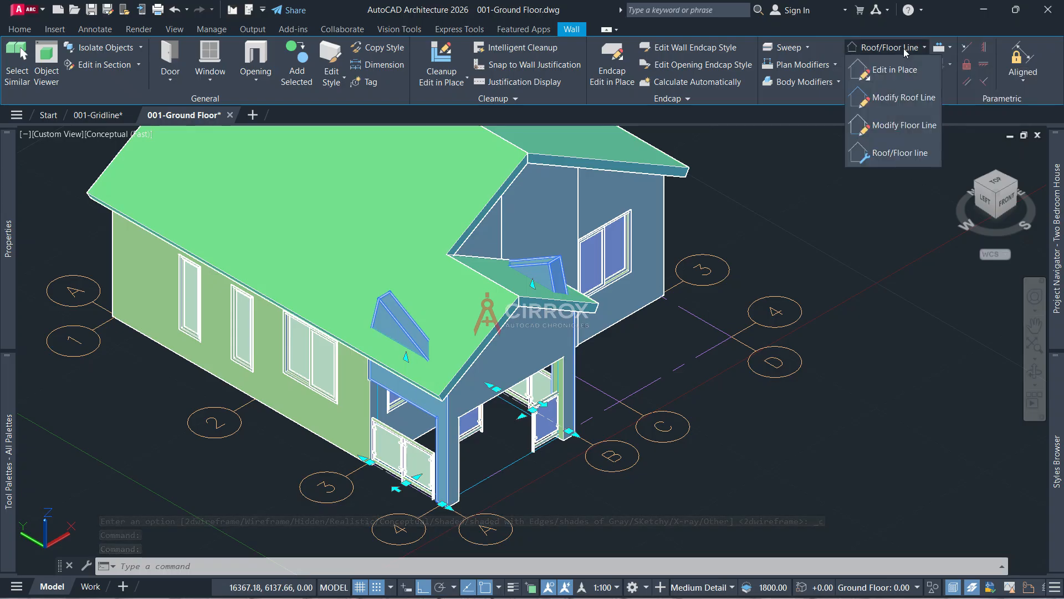
{"action": "left_click", "coordinate": [896, 98]}
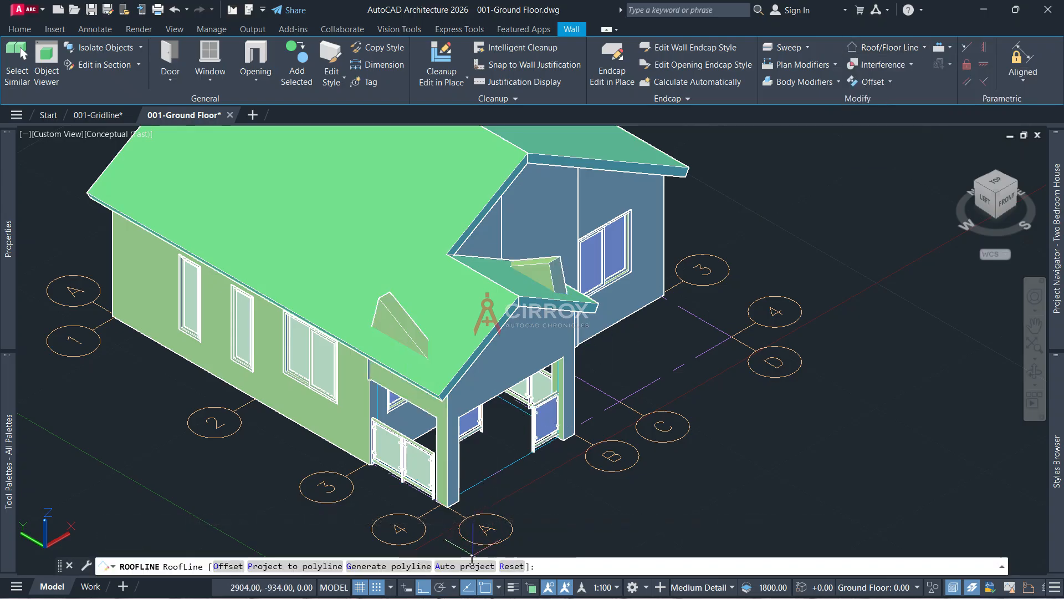
{"action": "left_click", "coordinate": [472, 565]}
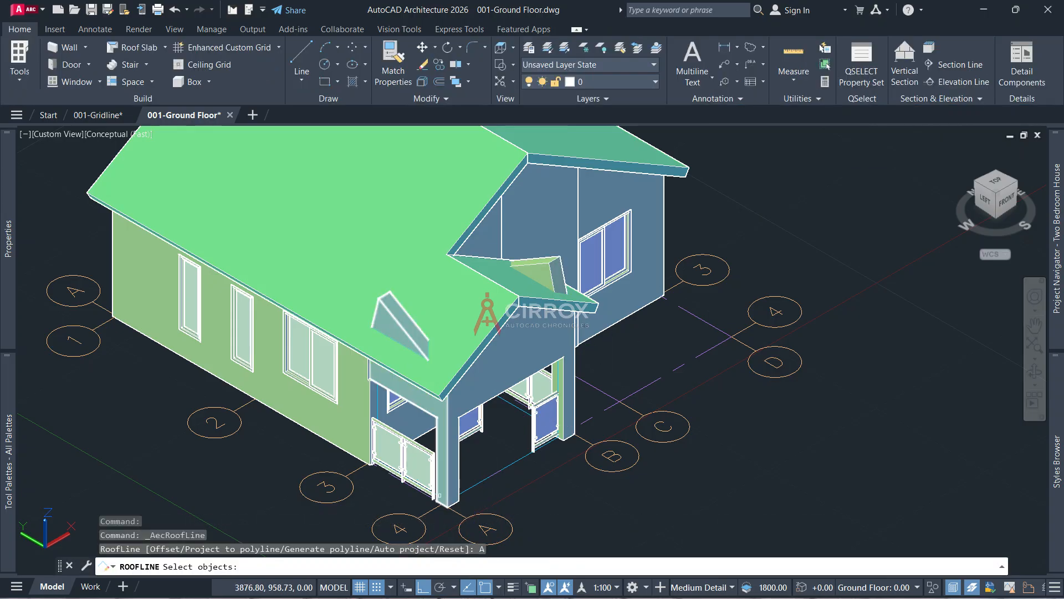
{"action": "left_click", "coordinate": [368, 273]}
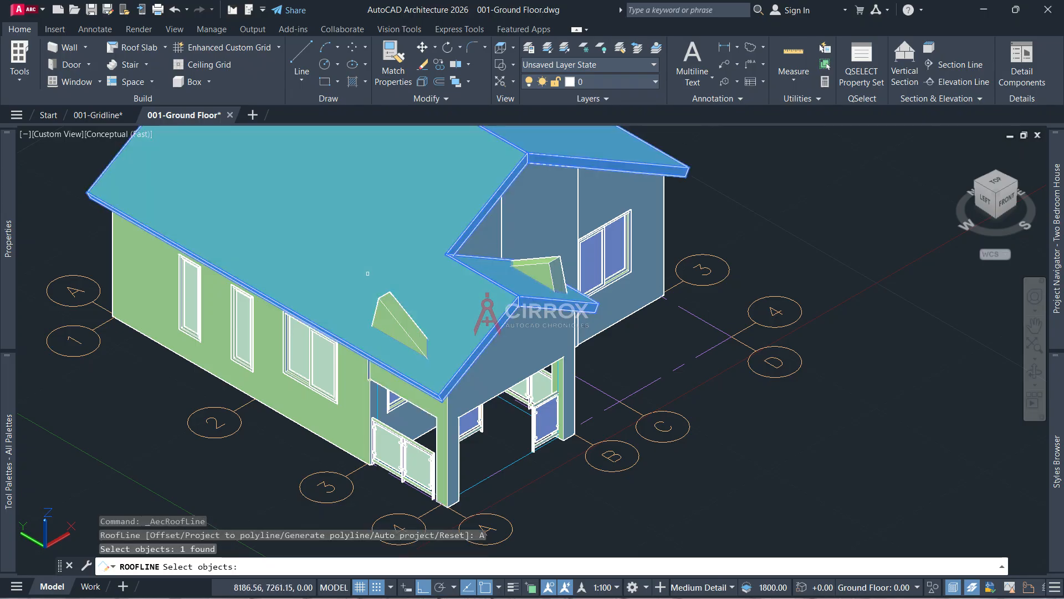
{"action": "key", "text": "Return"}
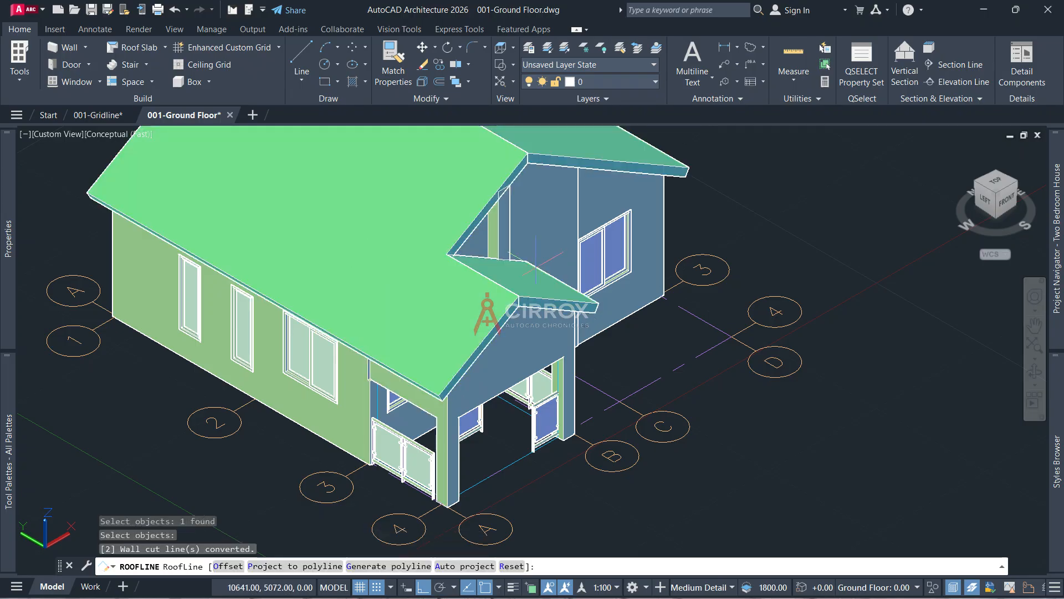
{"action": "key", "text": "Escape"}
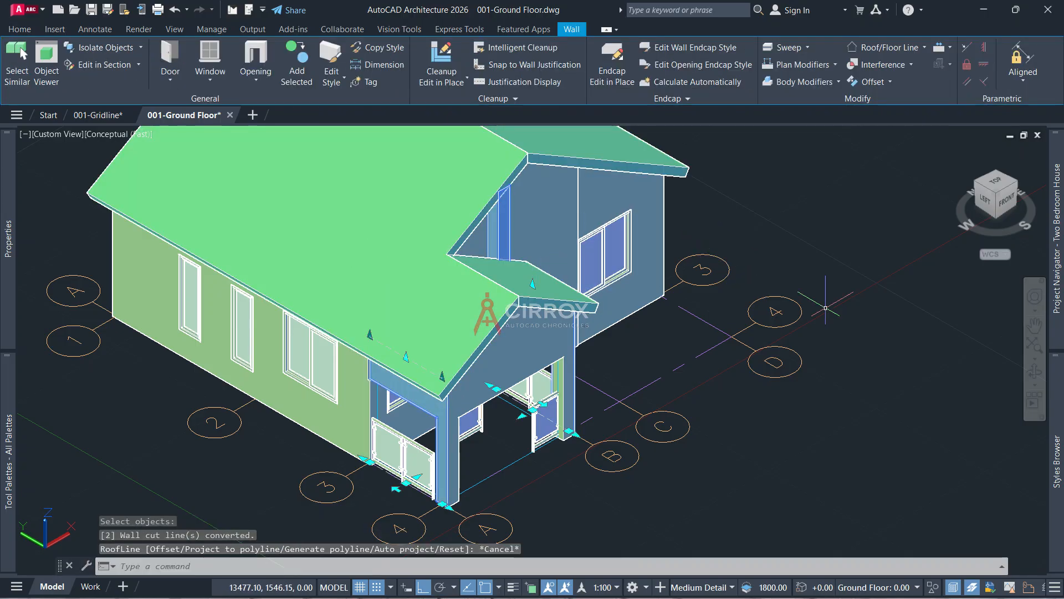
{"action": "key", "text": "Escape"}
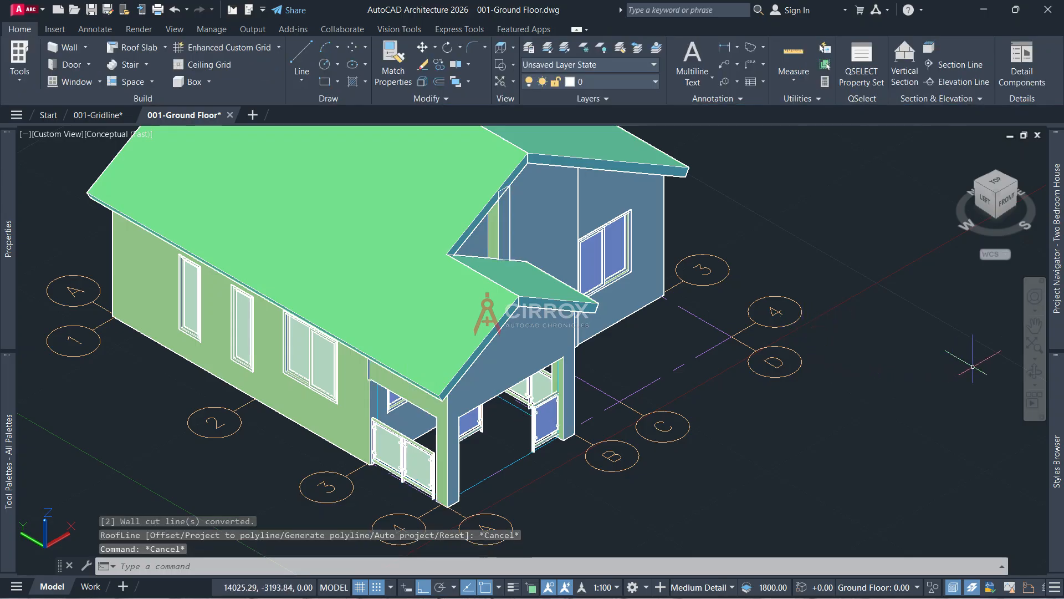
Erase the two short railing sections in the porch's front opening
{"action": "left_click", "coordinate": [1035, 371]}
{"action": "left_click_drag", "start_coordinate": [910, 350], "coordinate": [707, 305]}
{"action": "key", "text": "Escape"}
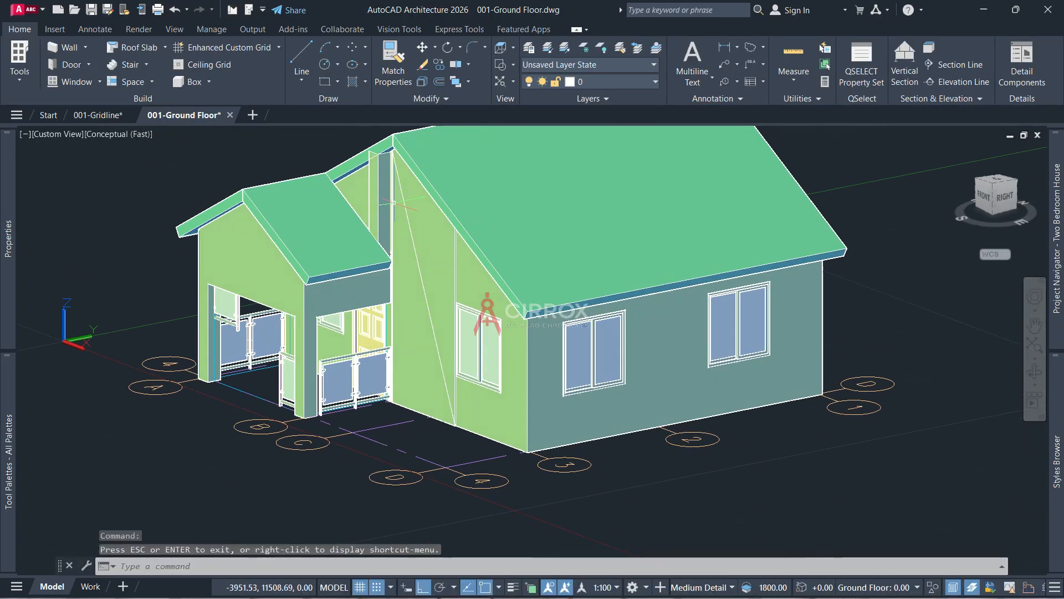
{"action": "left_click", "coordinate": [375, 202]}
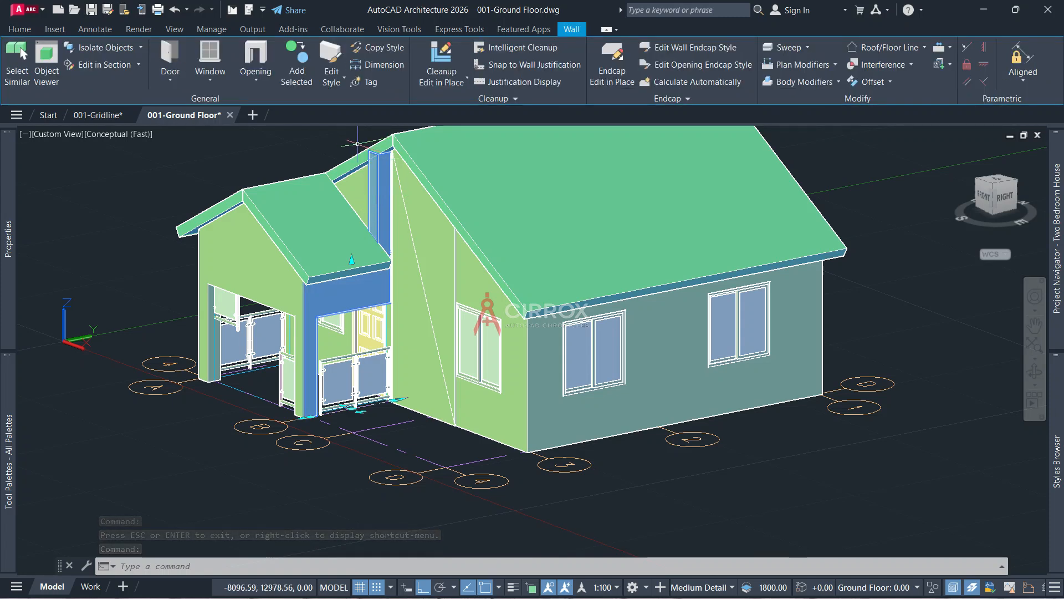
{"action": "scroll", "coordinate": [316, 238], "scroll_direction": "up", "scroll_amount": 2}
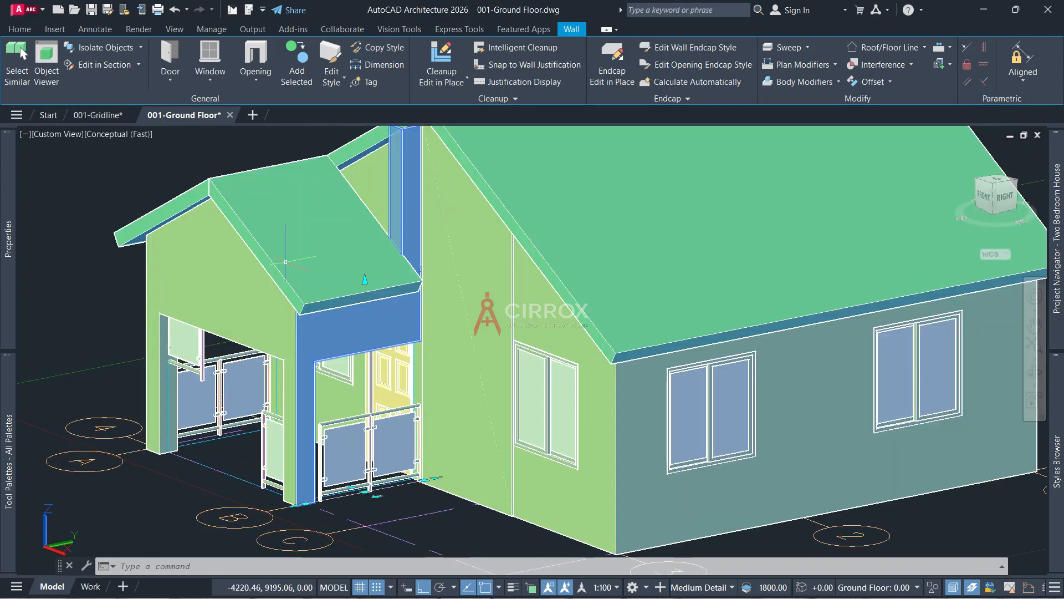
{"action": "key", "text": "Escape"}
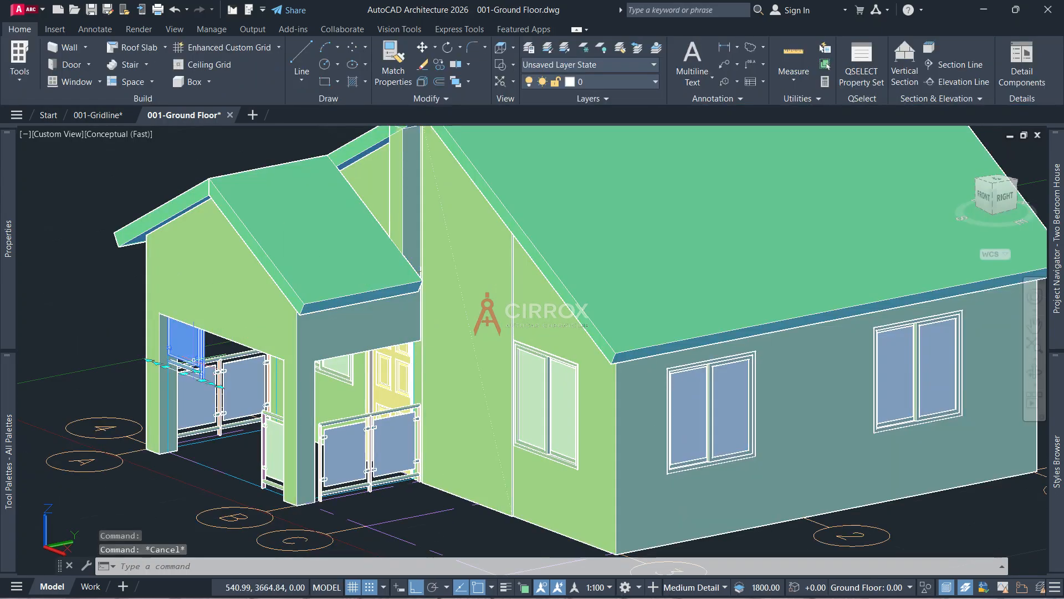
{"action": "left_click", "coordinate": [192, 361]}
{"action": "key", "text": "Delete"}
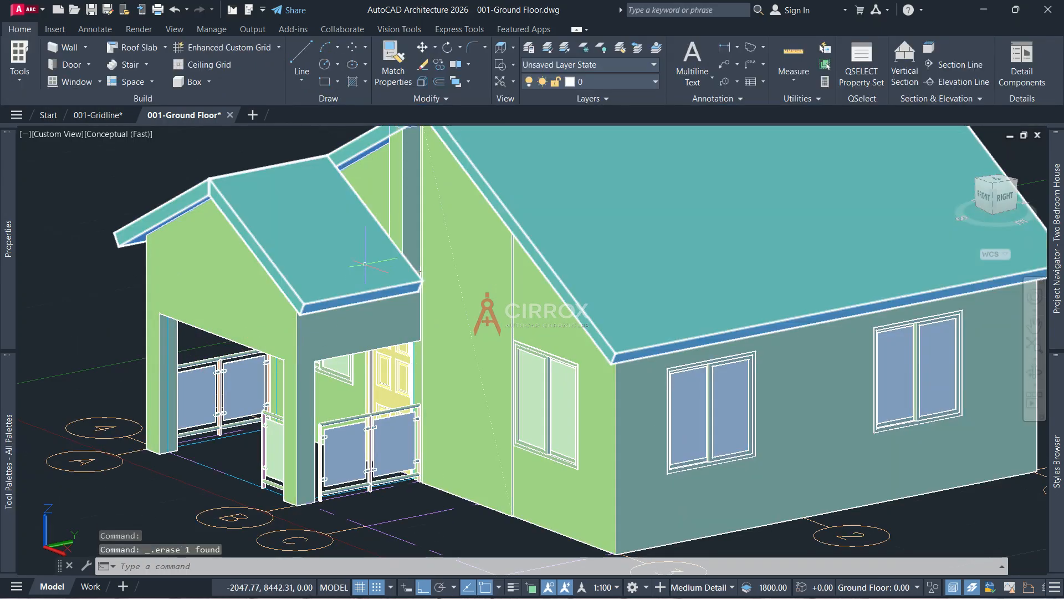
{"action": "left_click", "coordinate": [269, 435]}
{"action": "key", "text": "Delete"}
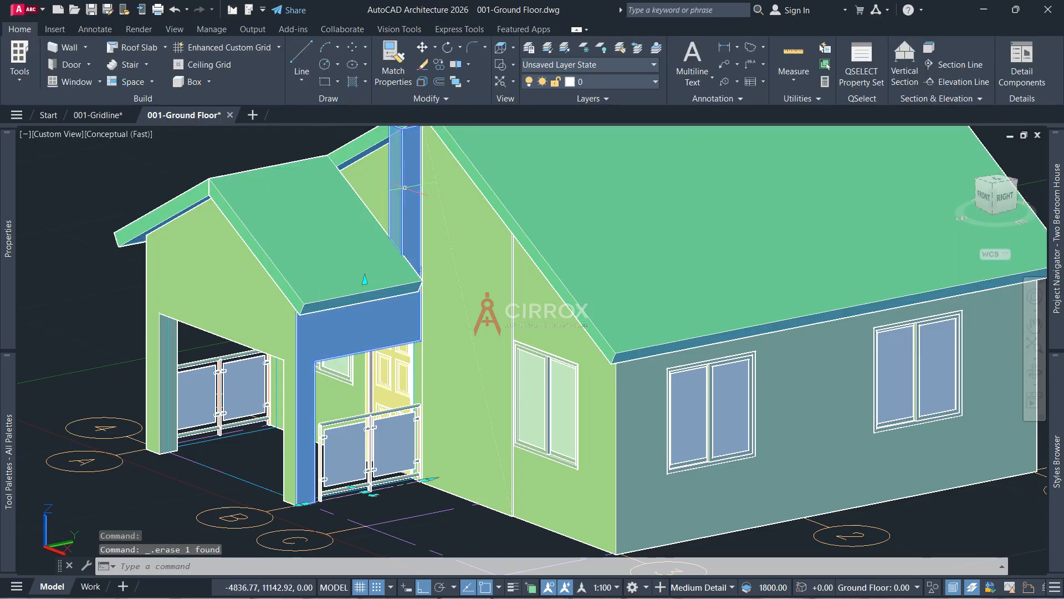
Examine the grid B porch wall's upper end above the porch roof from the front and in a southwest isometric view
{"action": "left_click", "coordinate": [404, 188]}
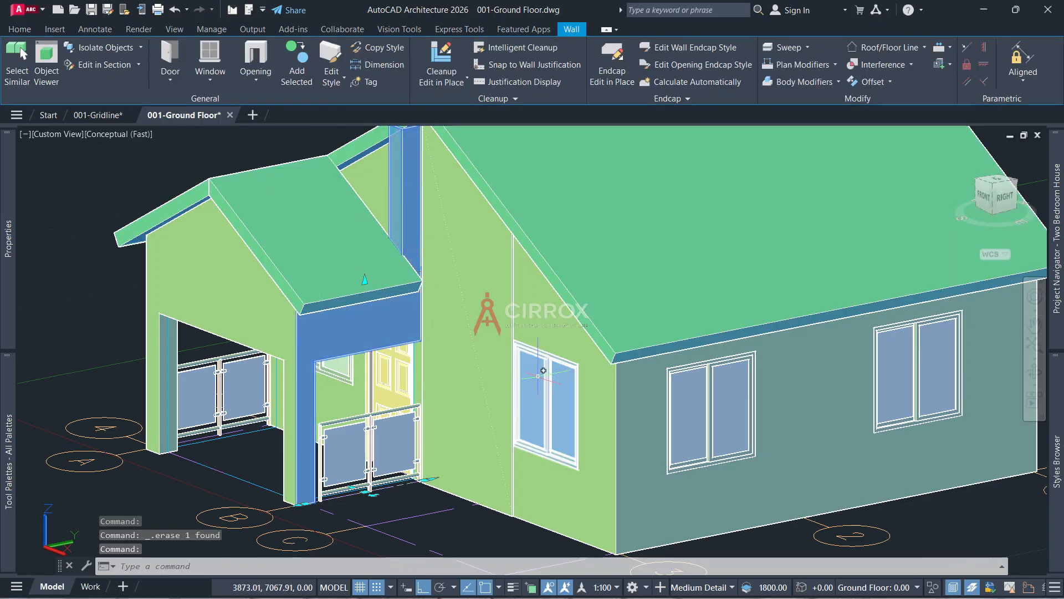
{"action": "key", "text": "Escape"}
{"action": "left_click", "coordinate": [986, 199]}
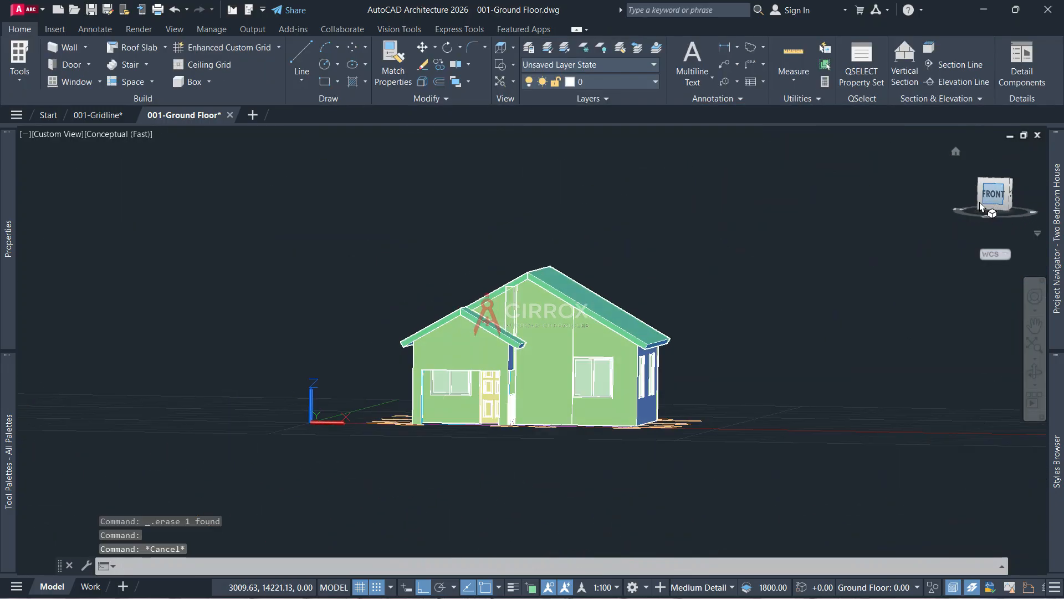
{"action": "scroll", "coordinate": [525, 314], "scroll_direction": "up", "scroll_amount": 5}
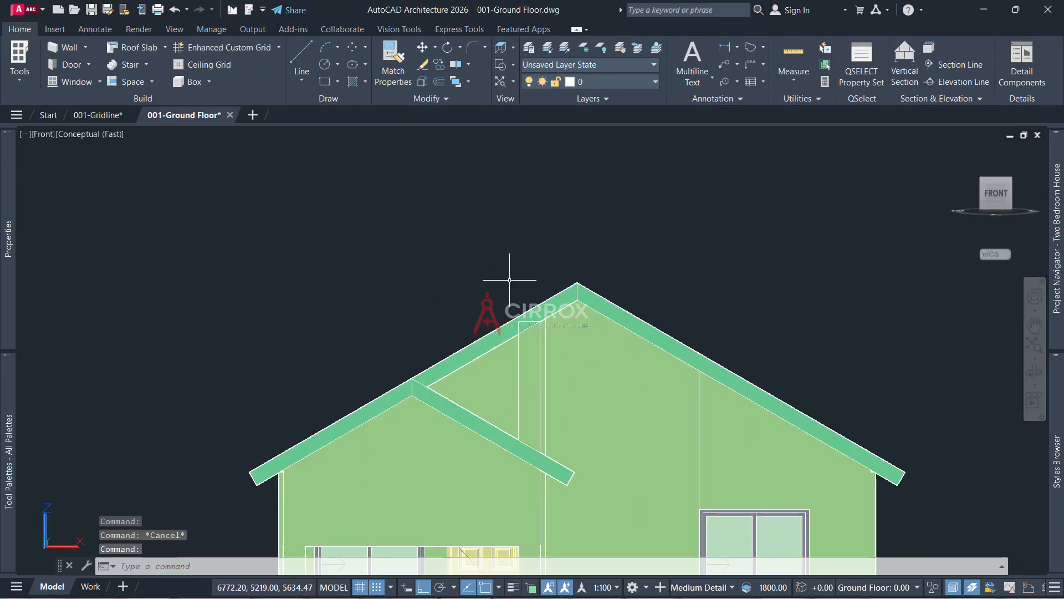
{"action": "left_click", "coordinate": [558, 400]}
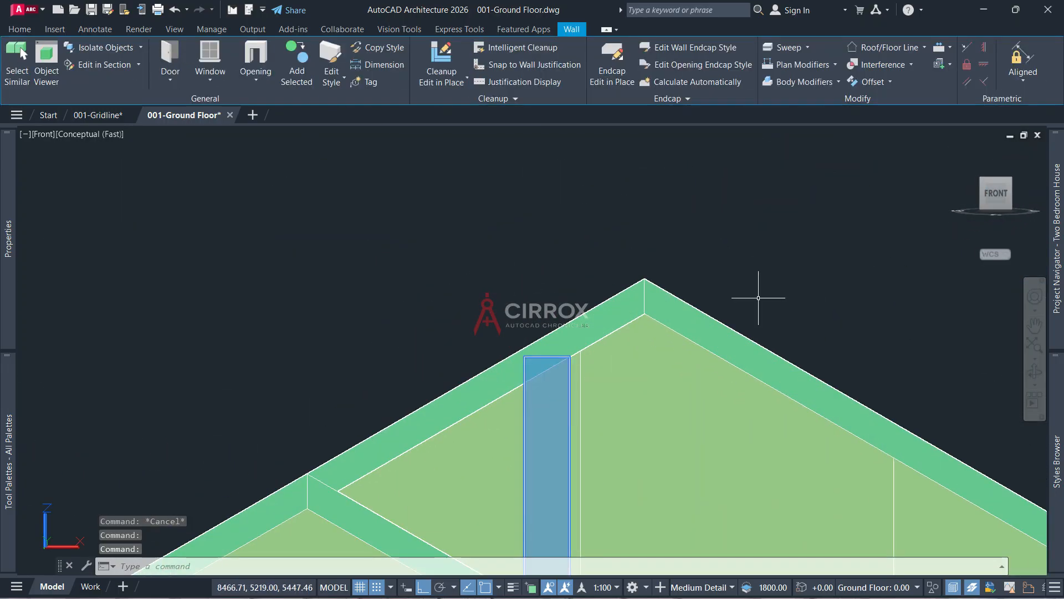
{"action": "left_click", "coordinate": [956, 153]}
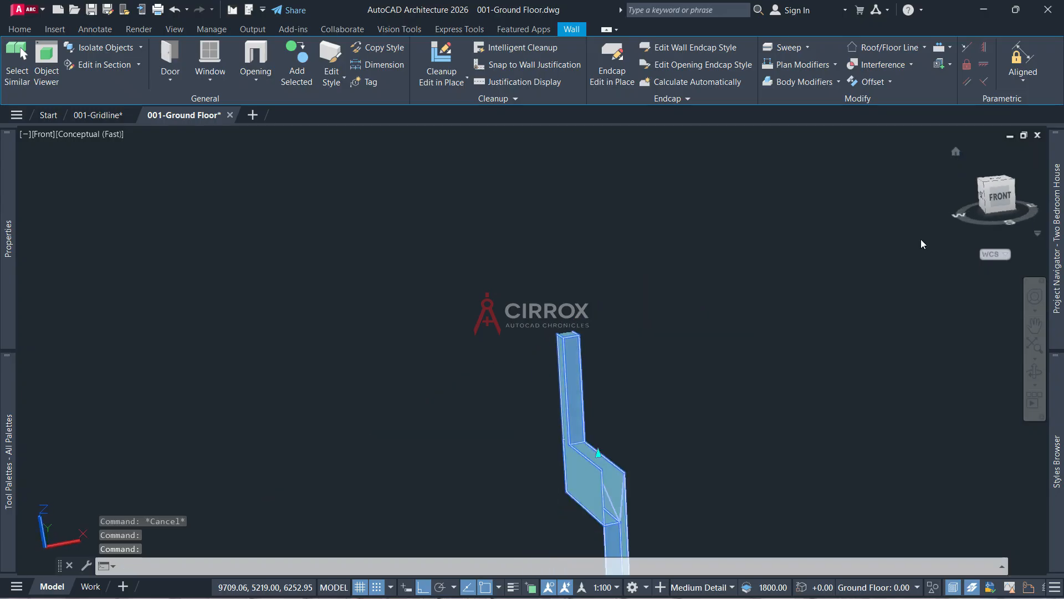
{"action": "scroll", "coordinate": [574, 335], "scroll_direction": "up", "scroll_amount": 2}
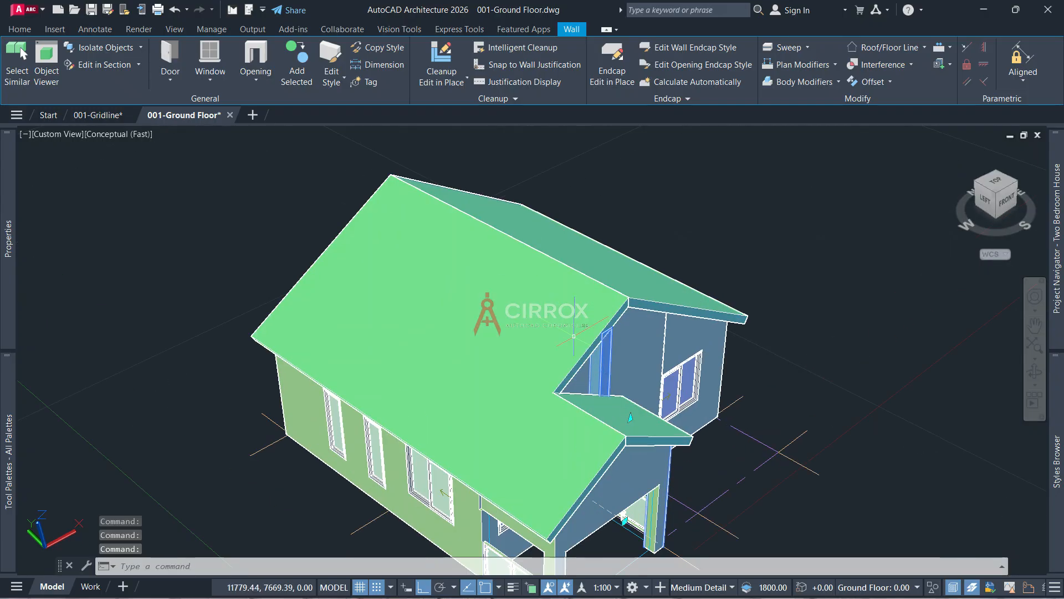
{"action": "key", "text": "Escape"}
Switch to the 2D Wireframe visual style and examine in plan where the grid B porch wall meets the grid 3 wall
{"action": "left_click", "coordinate": [125, 135]}
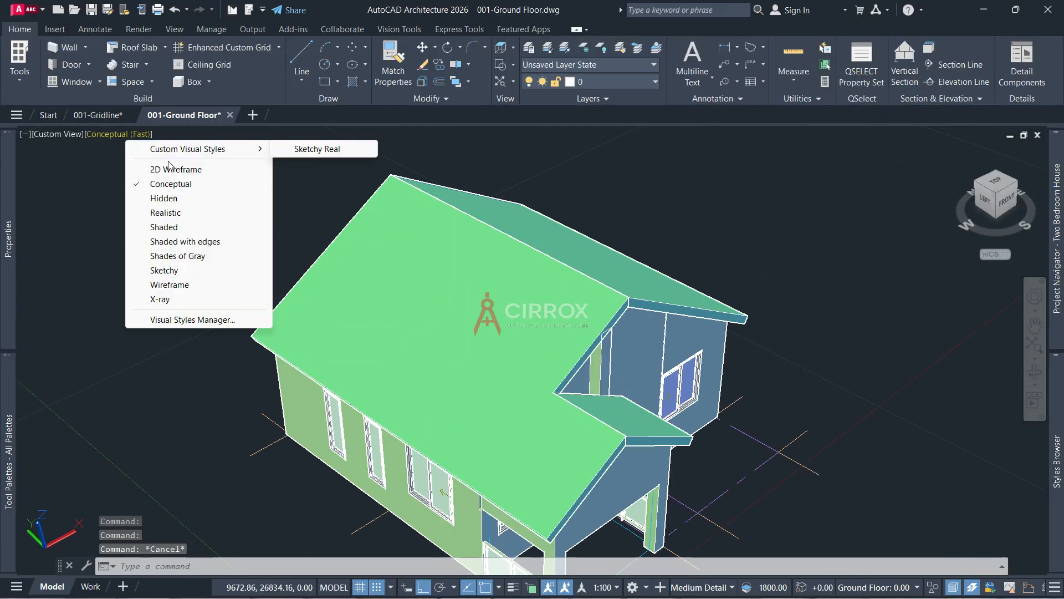
{"action": "left_click", "coordinate": [176, 169]}
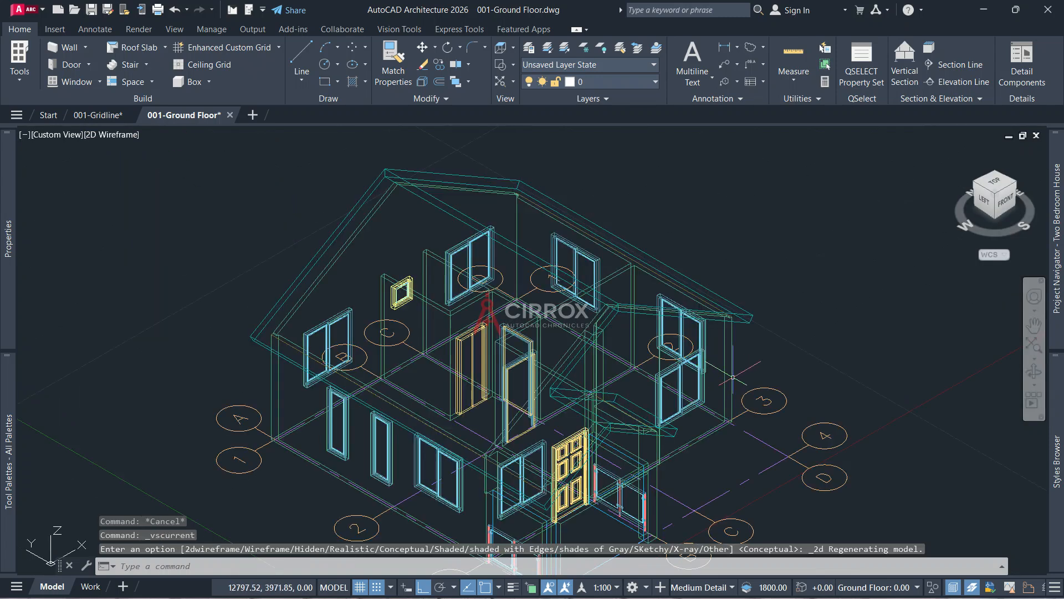
{"action": "left_click", "coordinate": [993, 184]}
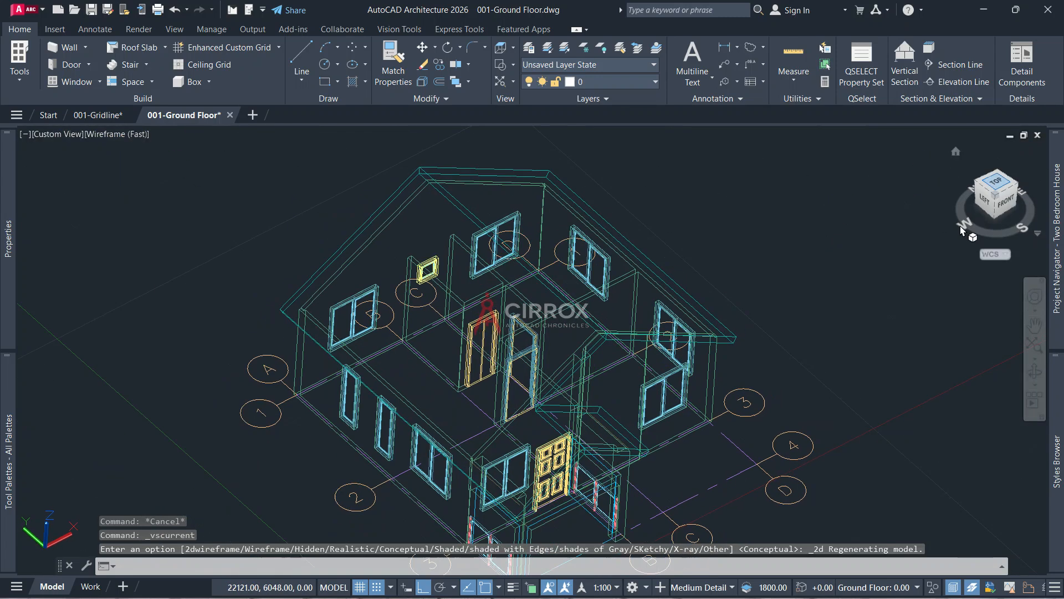
{"action": "scroll", "coordinate": [531, 434], "scroll_direction": "up", "scroll_amount": 5}
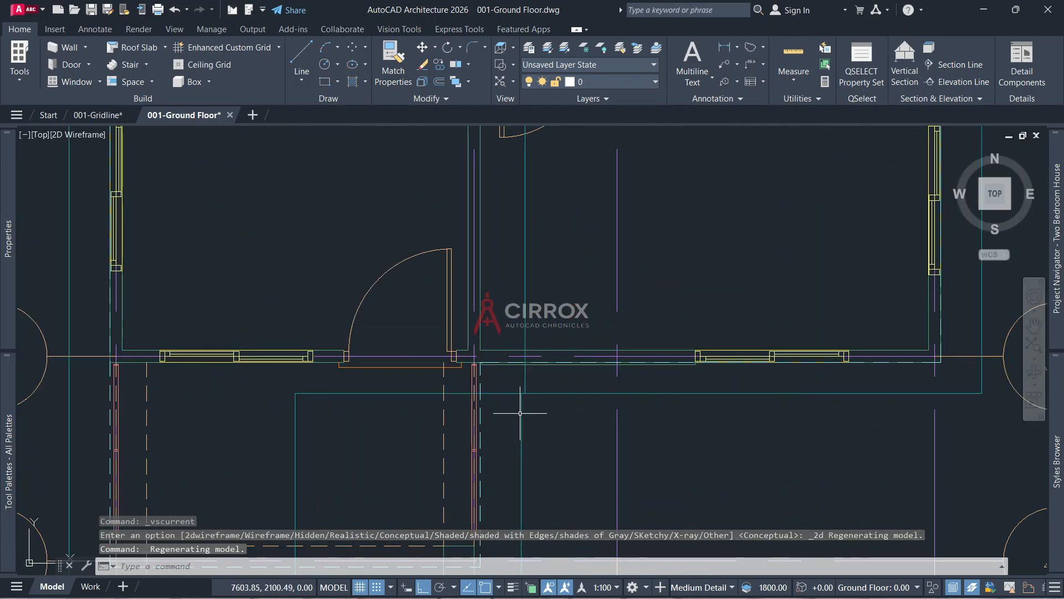
{"action": "scroll", "coordinate": [511, 406], "scroll_direction": "down", "scroll_amount": 4}
{"action": "left_click", "coordinate": [498, 425]}
{"action": "scroll", "coordinate": [520, 378], "scroll_direction": "up", "scroll_amount": 4}
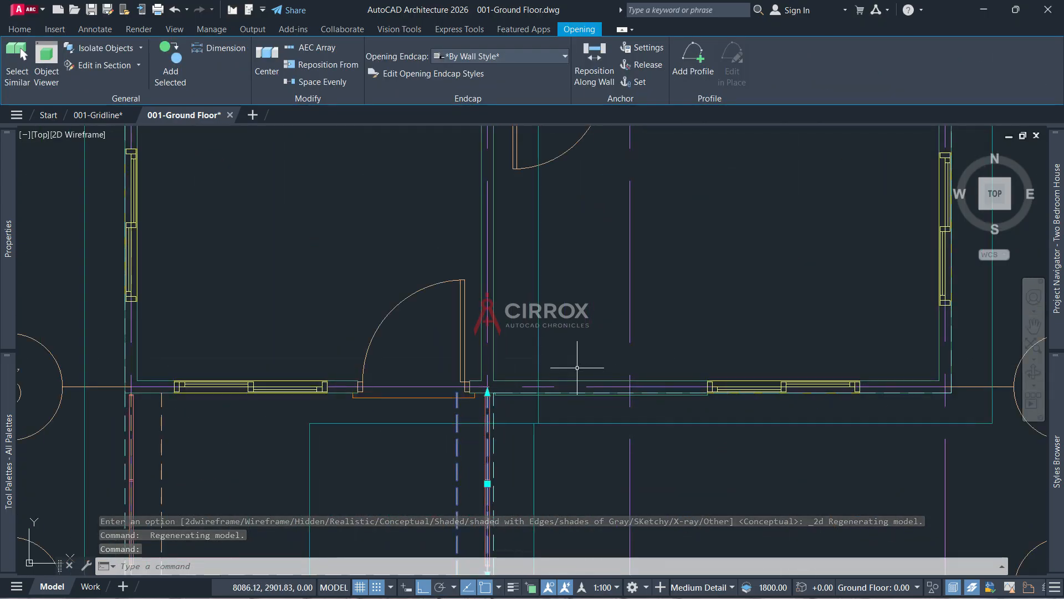
{"action": "scroll", "coordinate": [577, 368], "scroll_direction": "down", "scroll_amount": 4}
{"action": "key", "text": "Escape"}
{"action": "scroll", "coordinate": [528, 391], "scroll_direction": "up", "scroll_amount": 4}
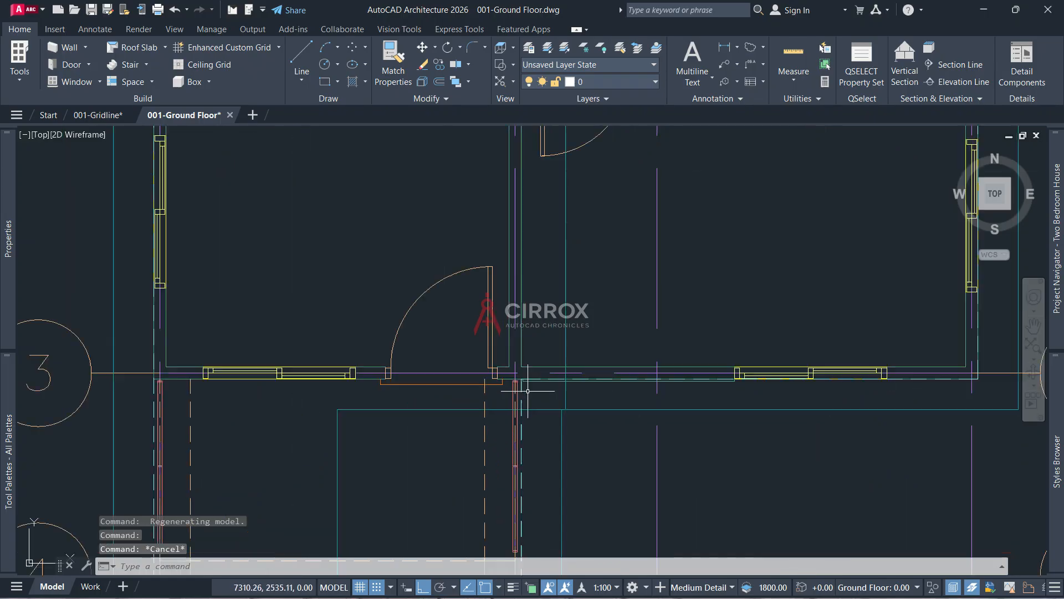
{"action": "scroll", "coordinate": [528, 391], "scroll_direction": "up", "scroll_amount": 2}
Stretch the grid 3 end of the grid B porch wall to the intersection of grids B and 3
{"action": "left_click", "coordinate": [959, 153]}
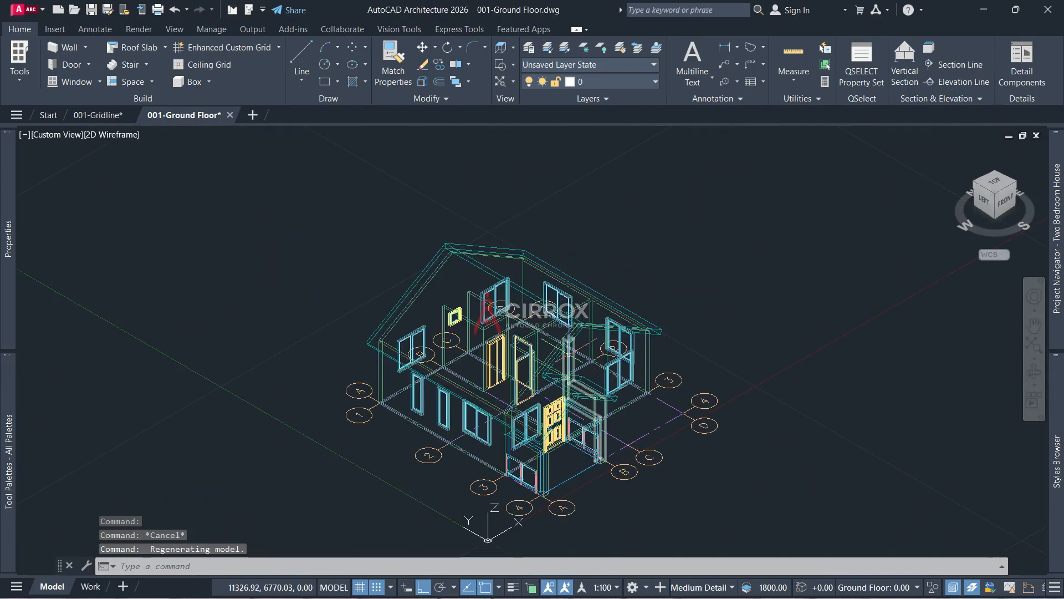
{"action": "scroll", "coordinate": [570, 353], "scroll_direction": "up", "scroll_amount": 2}
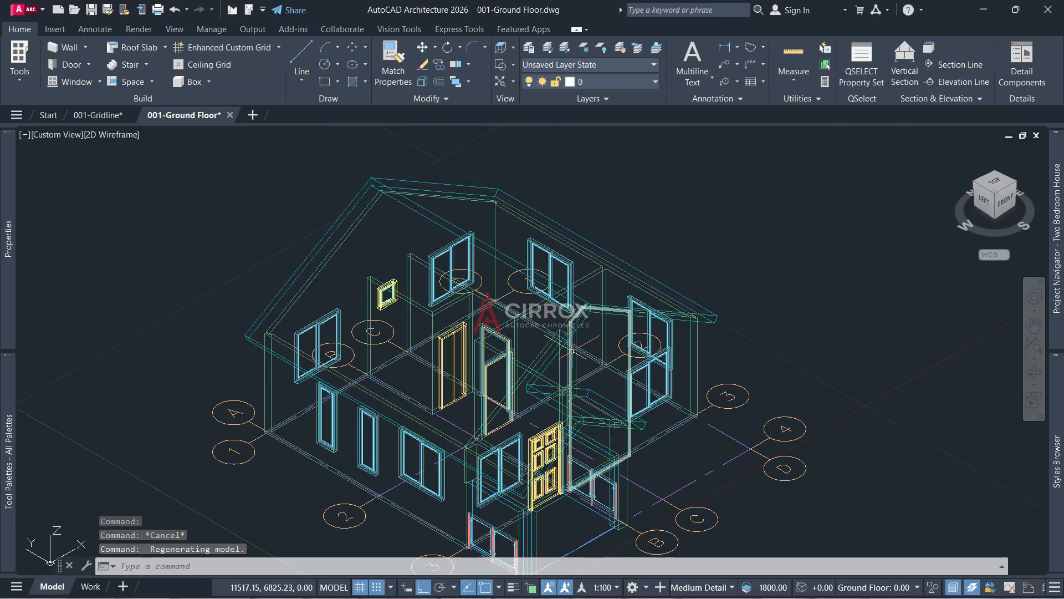
{"action": "left_click", "coordinate": [571, 350]}
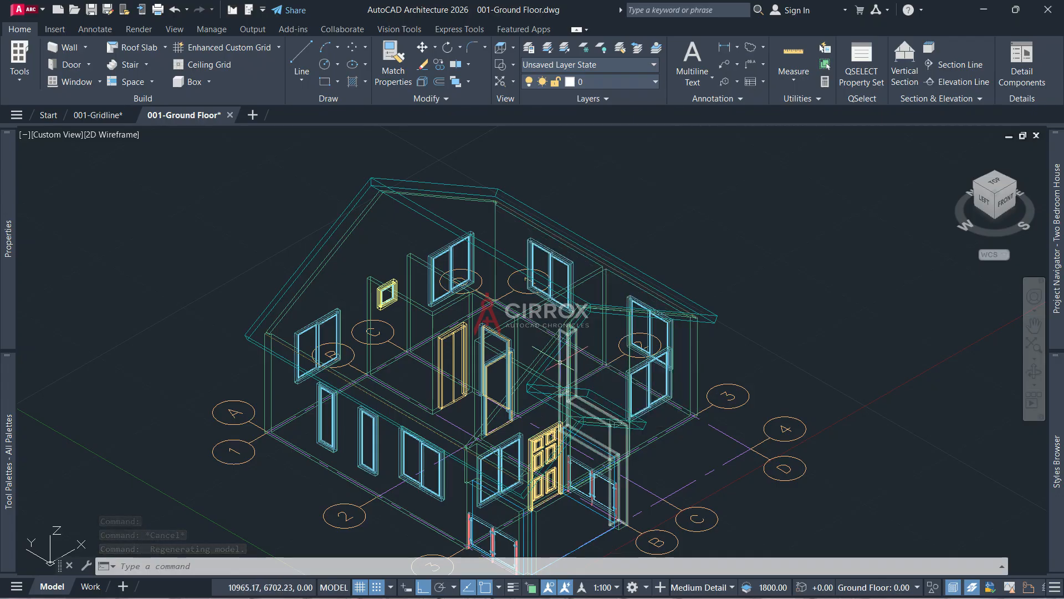
{"action": "scroll", "coordinate": [578, 323], "scroll_direction": "up", "scroll_amount": 6}
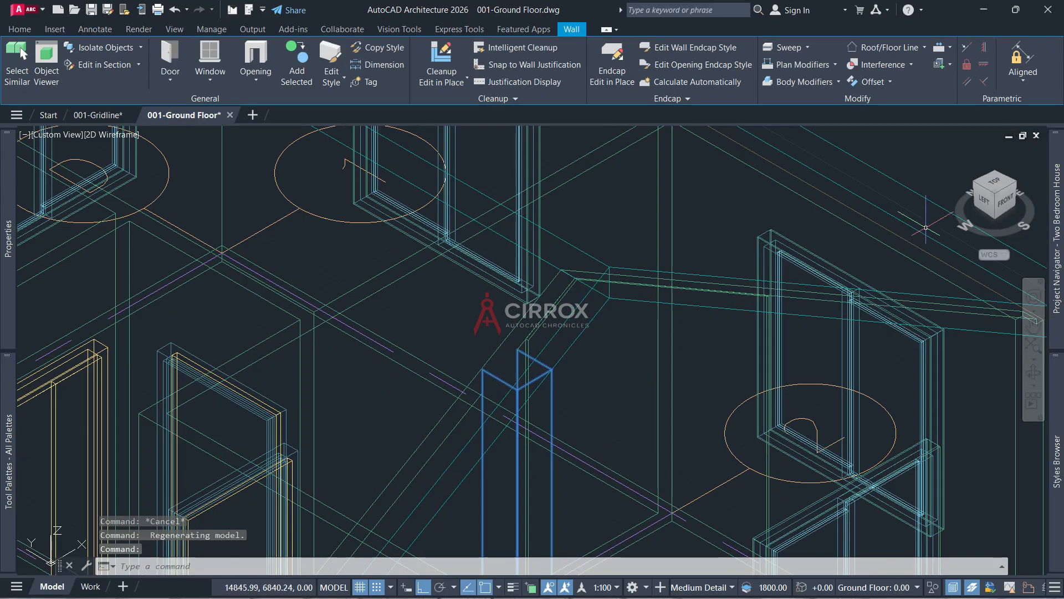
{"action": "left_click", "coordinate": [994, 183]}
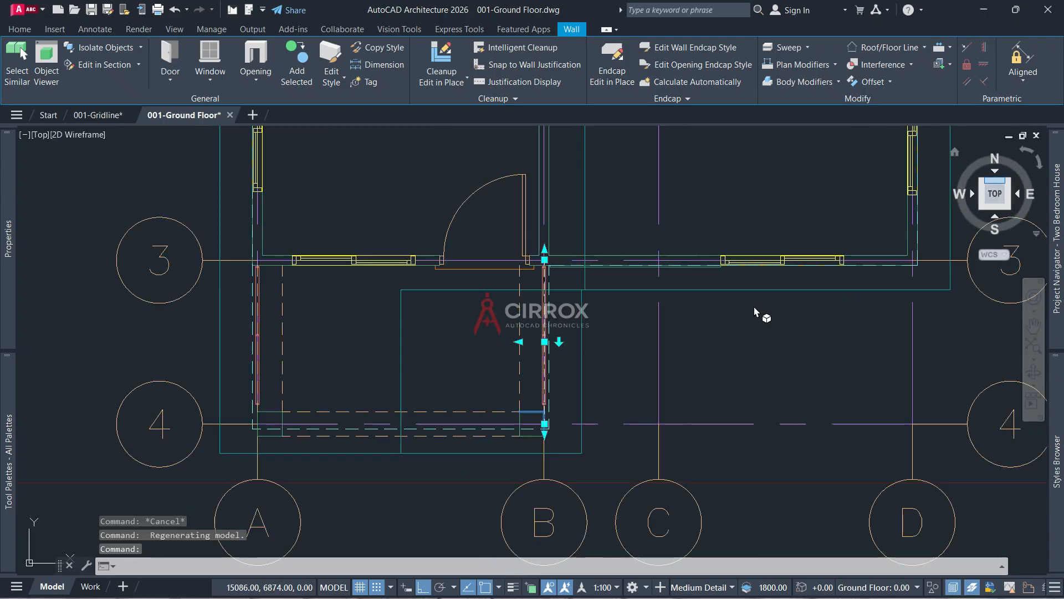
{"action": "scroll", "coordinate": [555, 253], "scroll_direction": "up", "scroll_amount": 4}
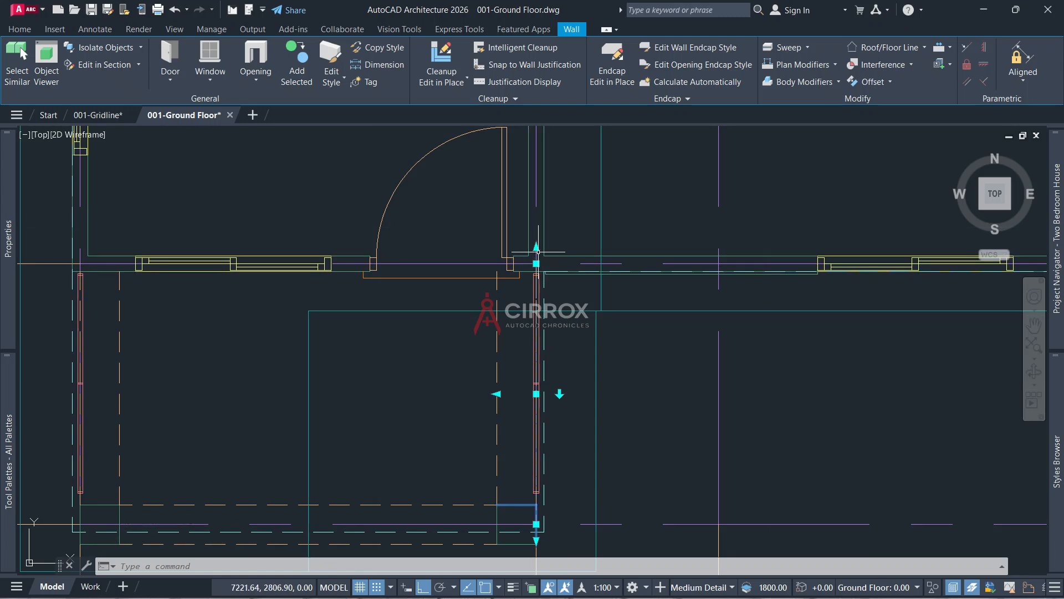
{"action": "left_click", "coordinate": [536, 264]}
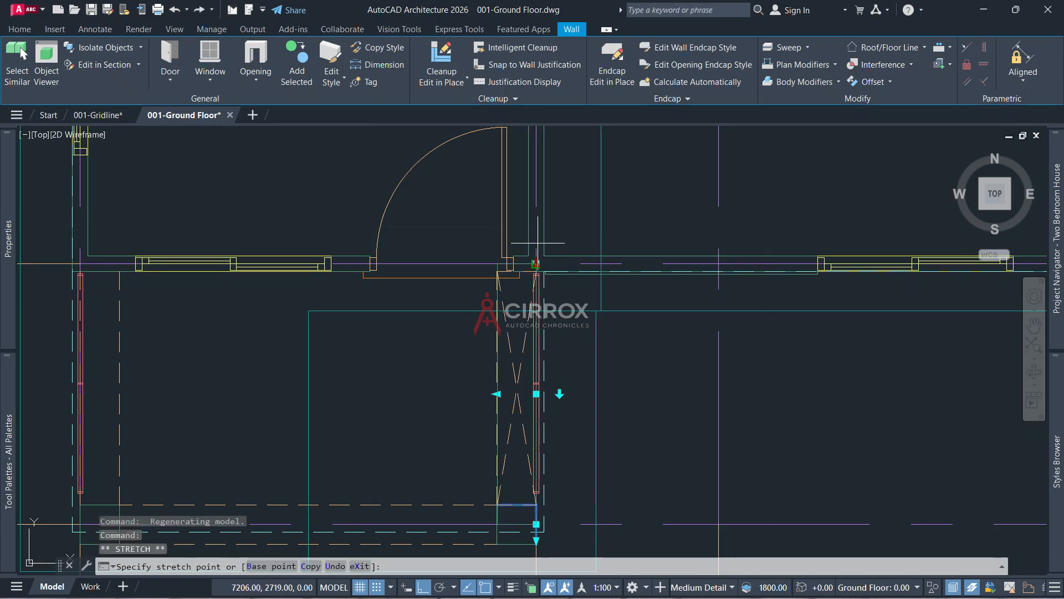
{"action": "left_click", "coordinate": [536, 263]}
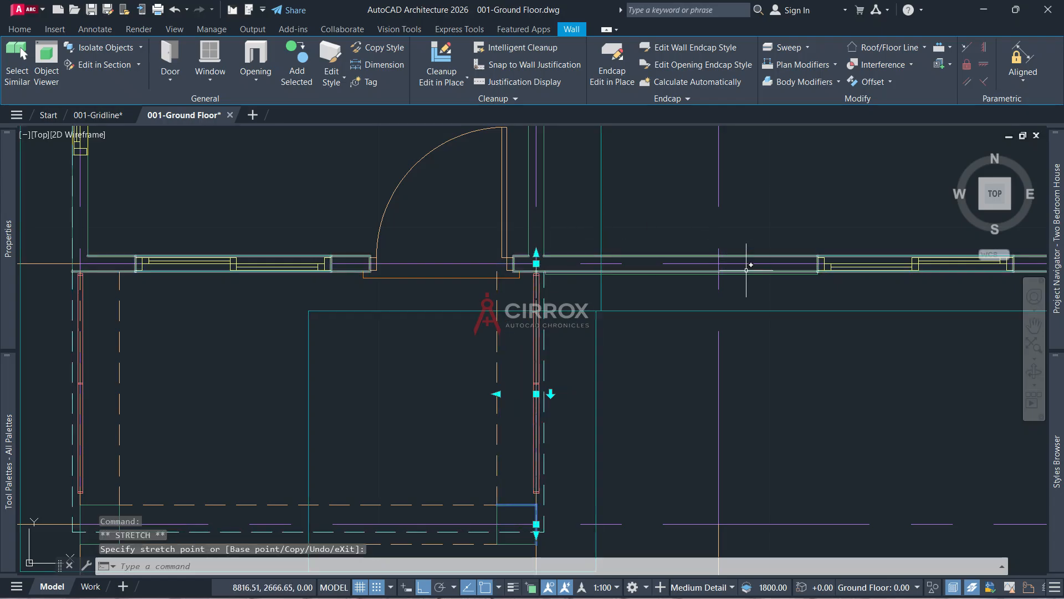
Examine the porch walls against the roof in a southwest isometric view with the Conceptual visual style, orbiting around the house
{"action": "left_click", "coordinate": [957, 153]}
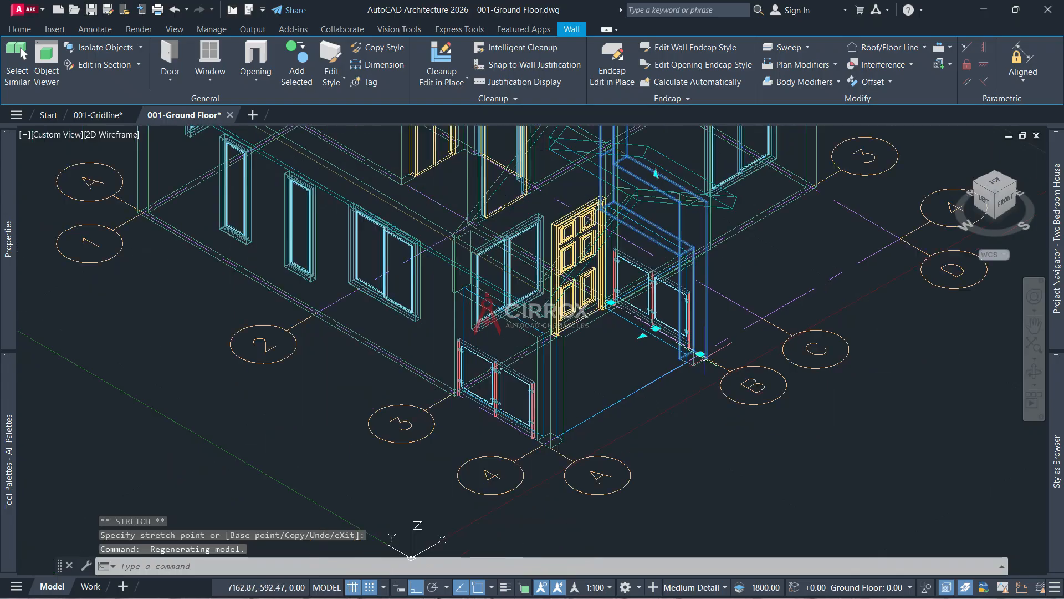
{"action": "scroll", "coordinate": [703, 361], "scroll_direction": "down", "scroll_amount": 2}
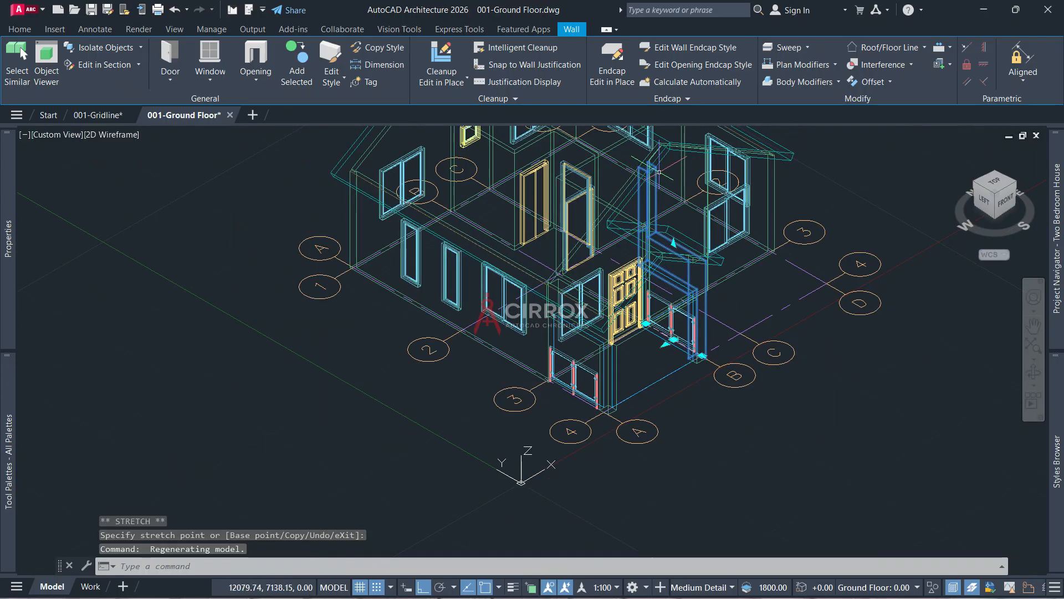
{"action": "scroll", "coordinate": [661, 156], "scroll_direction": "up", "scroll_amount": 2}
{"action": "key", "text": "Escape"}
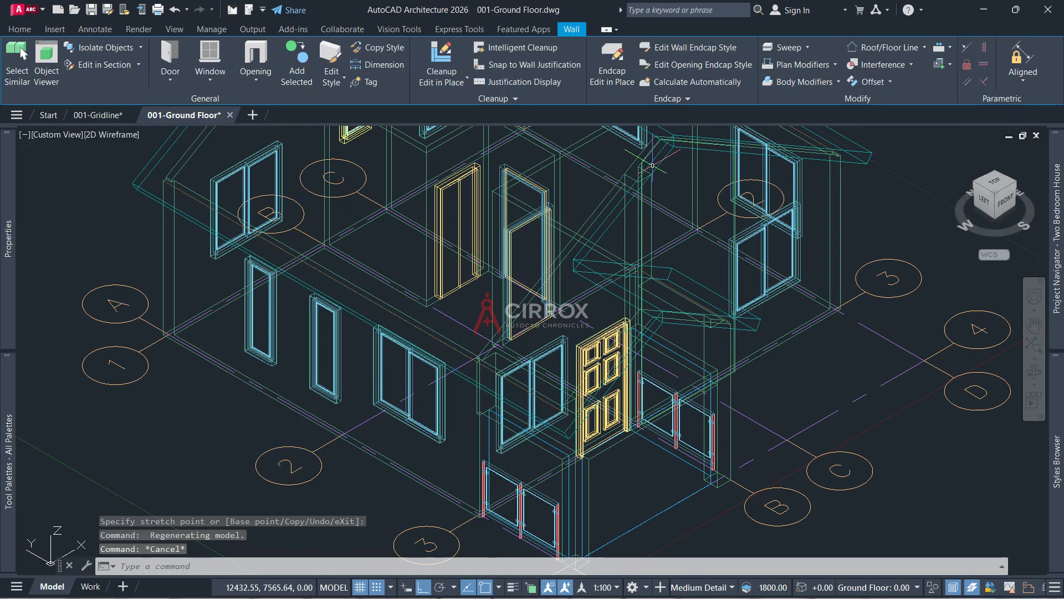
{"action": "scroll", "coordinate": [729, 208], "scroll_direction": "down", "scroll_amount": 4}
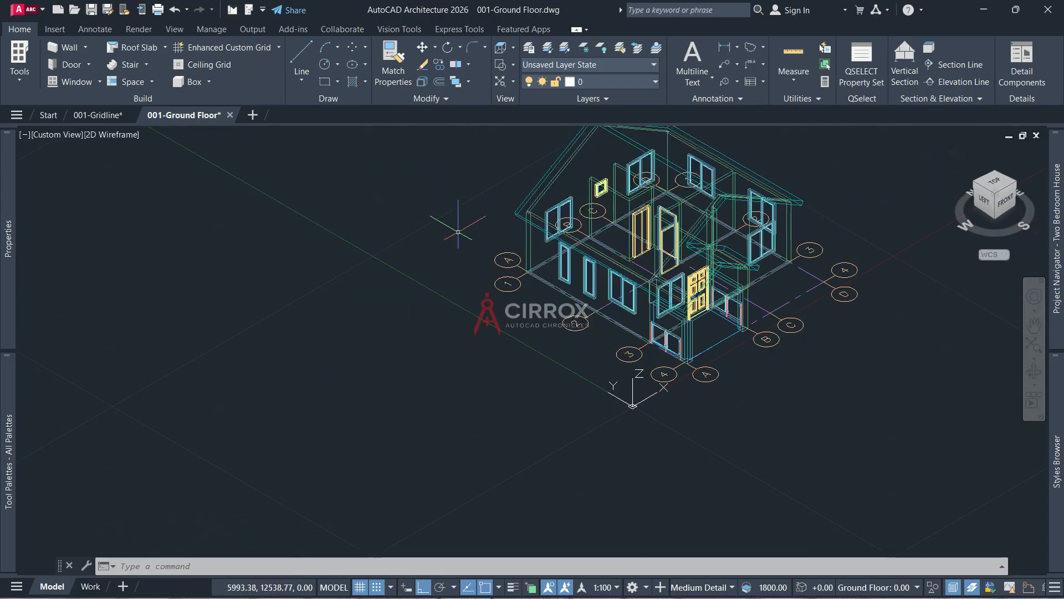
{"action": "left_click", "coordinate": [109, 138]}
{"action": "left_click", "coordinate": [131, 180]}
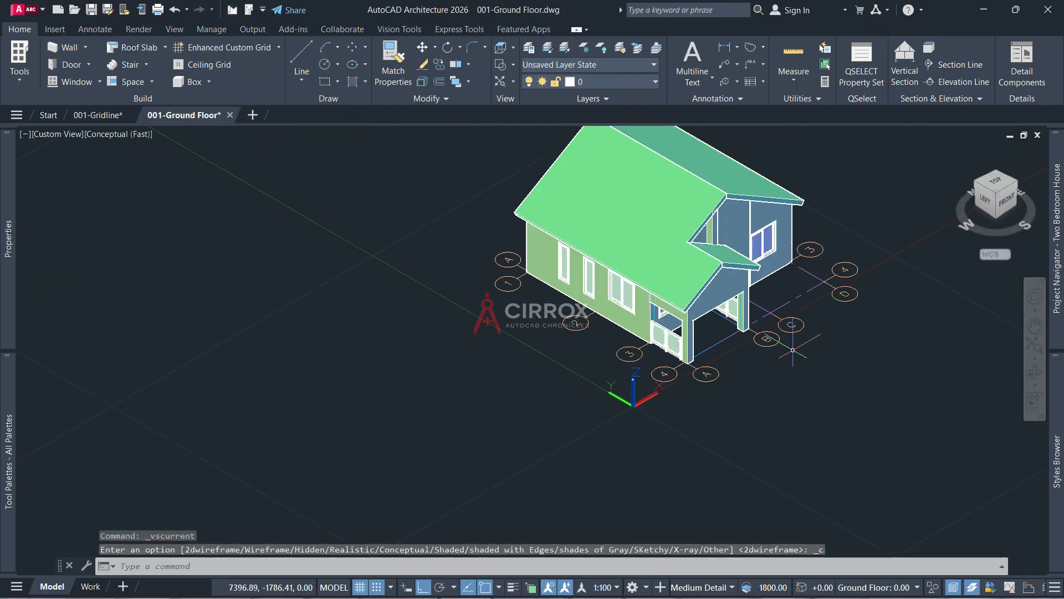
{"action": "scroll", "coordinate": [793, 341], "scroll_direction": "up", "scroll_amount": 2}
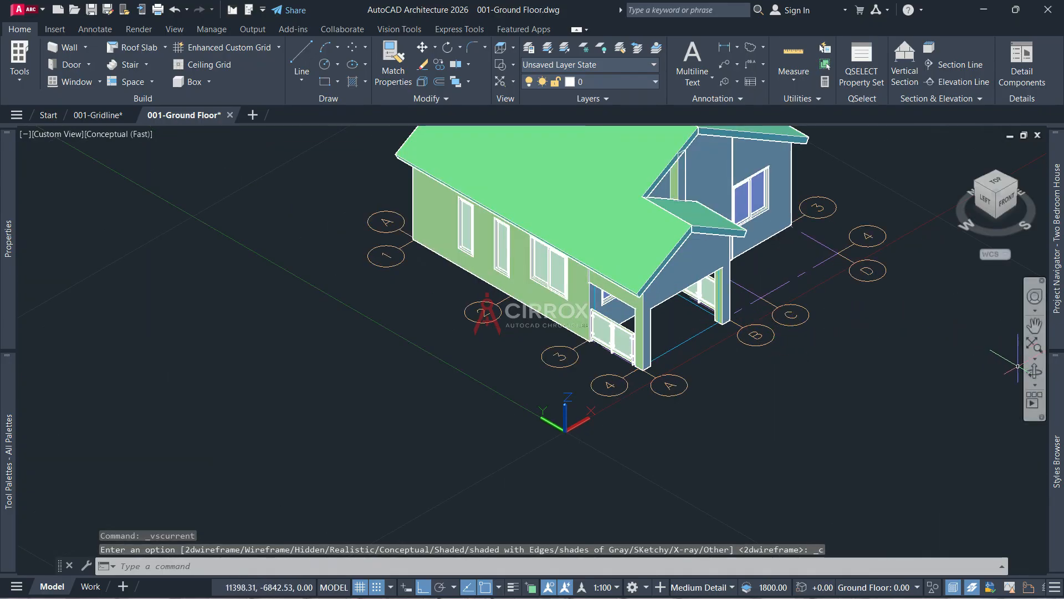
{"action": "left_click", "coordinate": [1034, 372]}
{"action": "left_click_drag", "start_coordinate": [872, 313], "coordinate": [649, 211]}
{"action": "middle_click_drag", "start_coordinate": [651, 212], "coordinate": [659, 259], "text": "shift"}
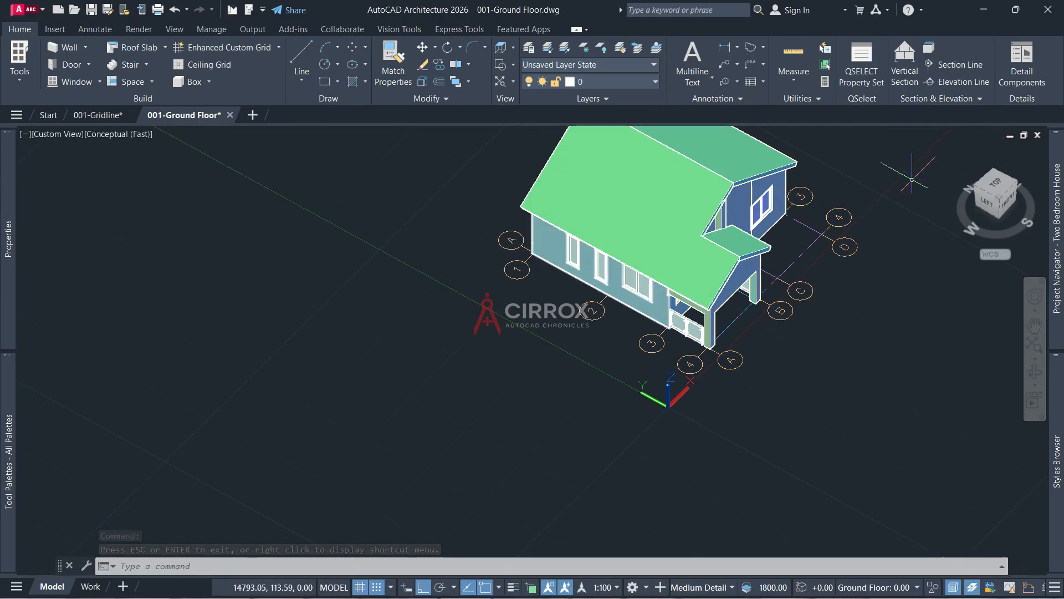
Restore the 2D Wireframe visual style and return the model to the top plan view
{"action": "left_click", "coordinate": [125, 134]}
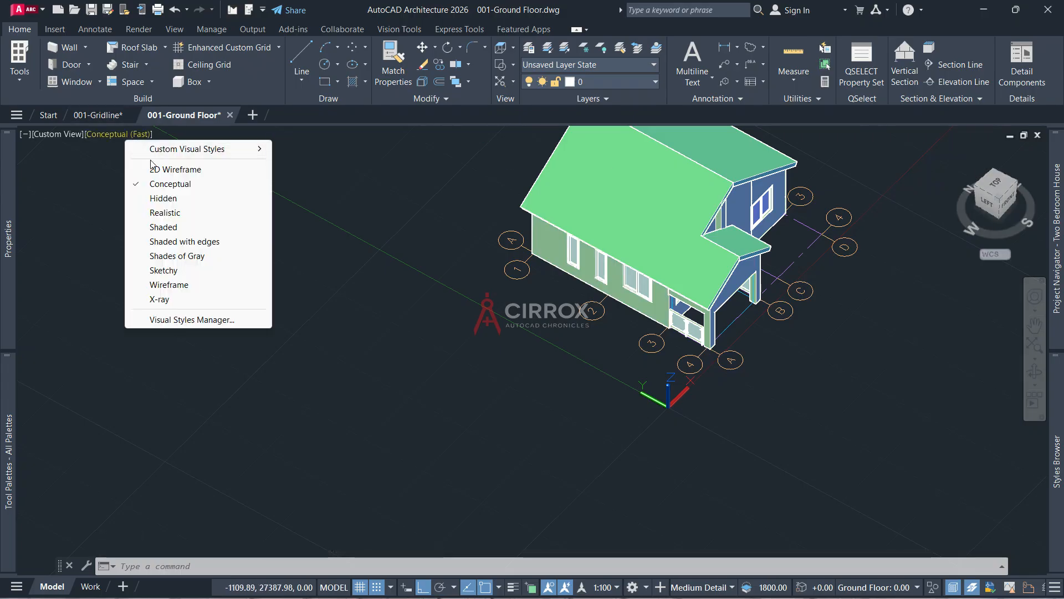
{"action": "left_click", "coordinate": [149, 168]}
{"action": "left_click_drag", "start_coordinate": [993, 186], "coordinate": [841, 241]}
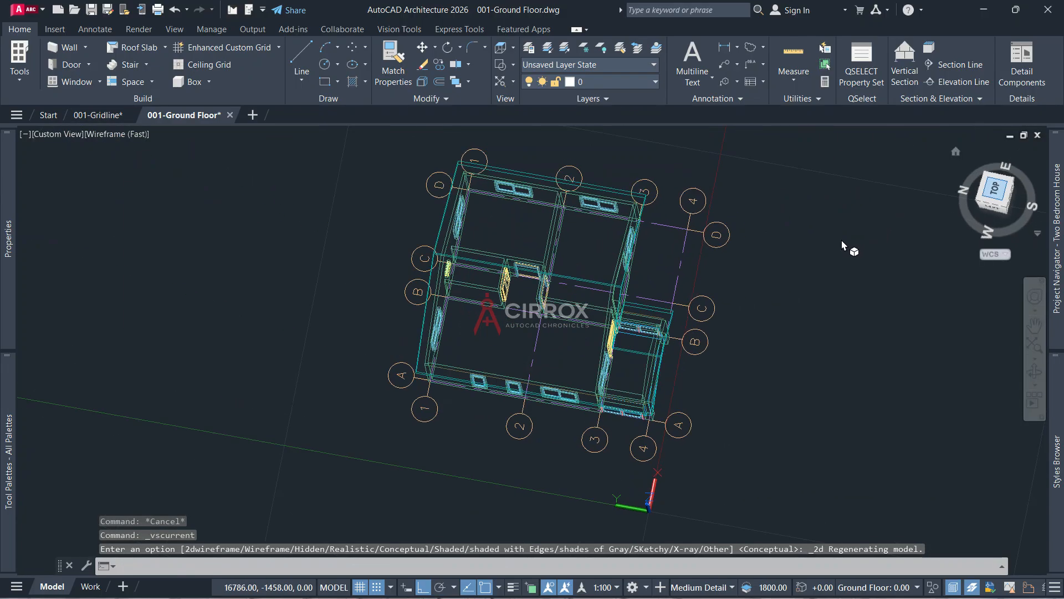
{"action": "left_click", "coordinate": [956, 153]}
{"action": "left_click_drag", "start_coordinate": [994, 189], "coordinate": [651, 305]}
{"action": "scroll", "coordinate": [624, 256], "scroll_direction": "down", "scroll_amount": 2}
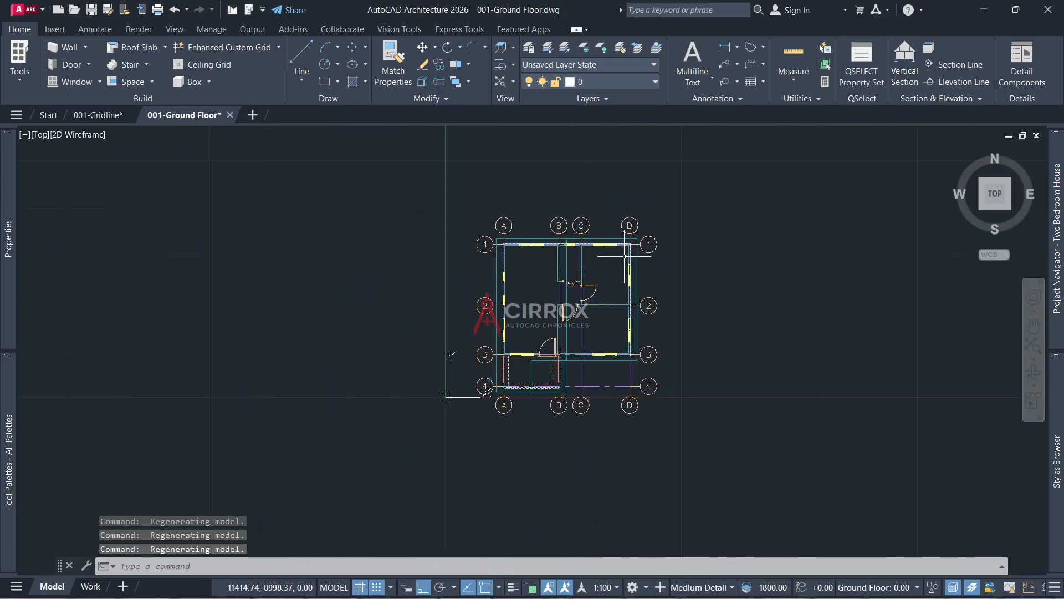
Select all walls similar to the grid A exterior wall and copy them with the grid A and 4 intersection as base point
{"action": "scroll", "coordinate": [566, 381], "scroll_direction": "up", "scroll_amount": 4}
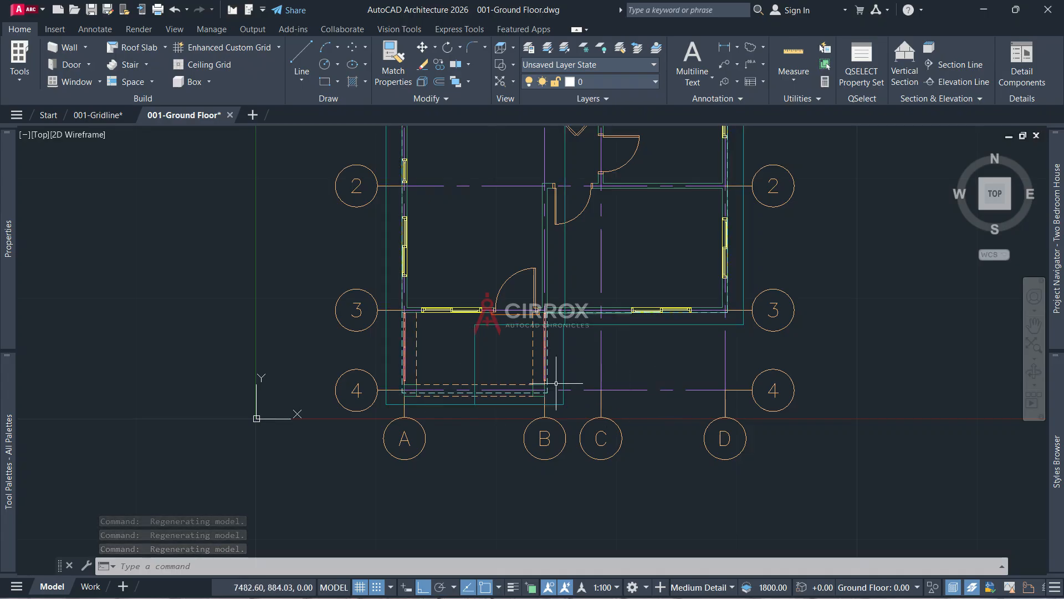
{"action": "scroll", "coordinate": [406, 289], "scroll_direction": "up", "scroll_amount": 2}
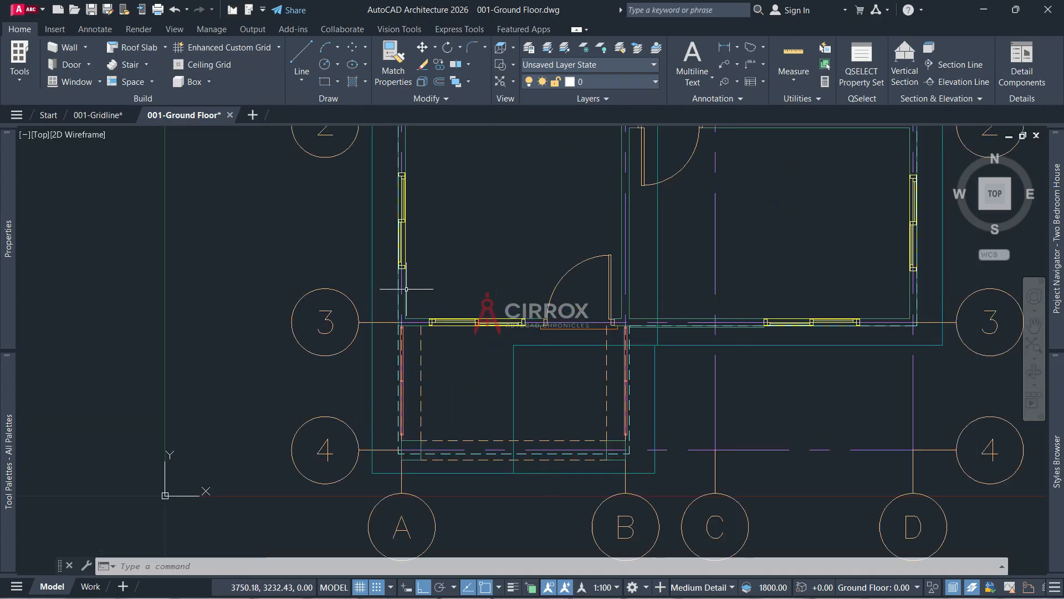
{"action": "left_click", "coordinate": [407, 289]}
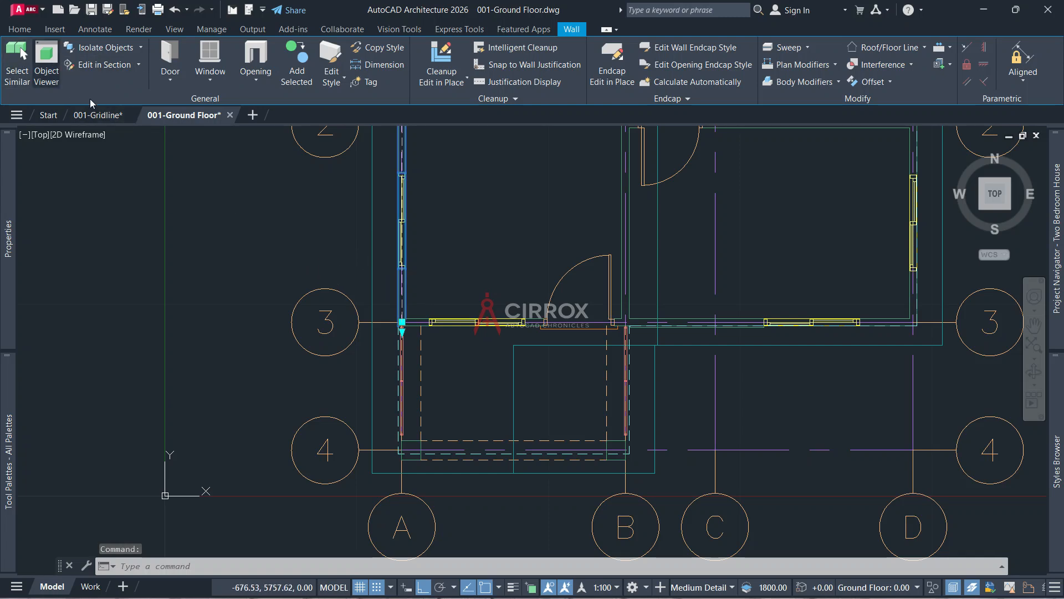
{"action": "left_click", "coordinate": [17, 62]}
{"action": "scroll", "coordinate": [417, 451], "scroll_direction": "up", "scroll_amount": 4}
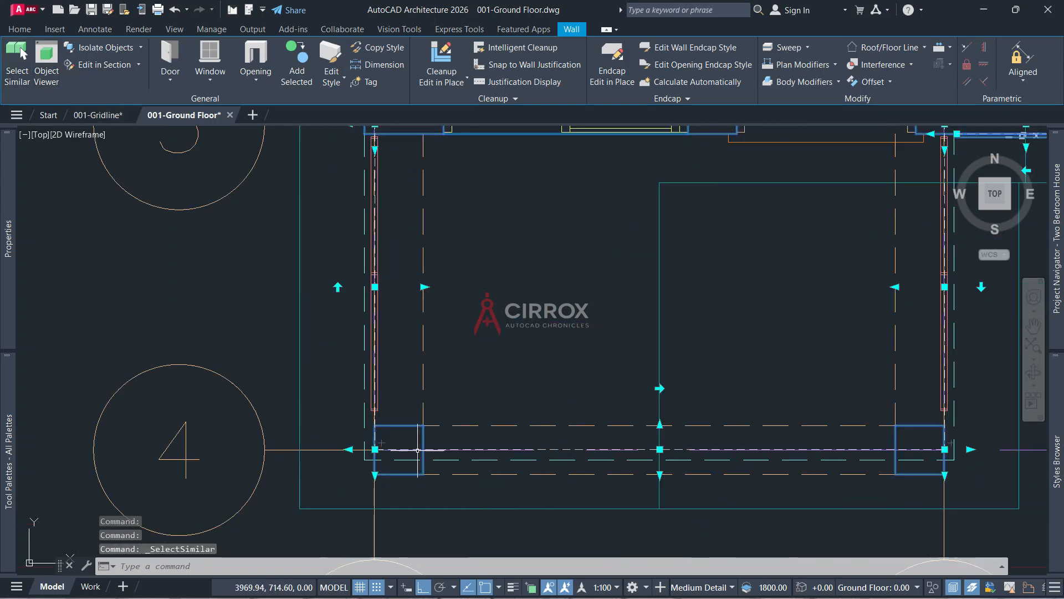
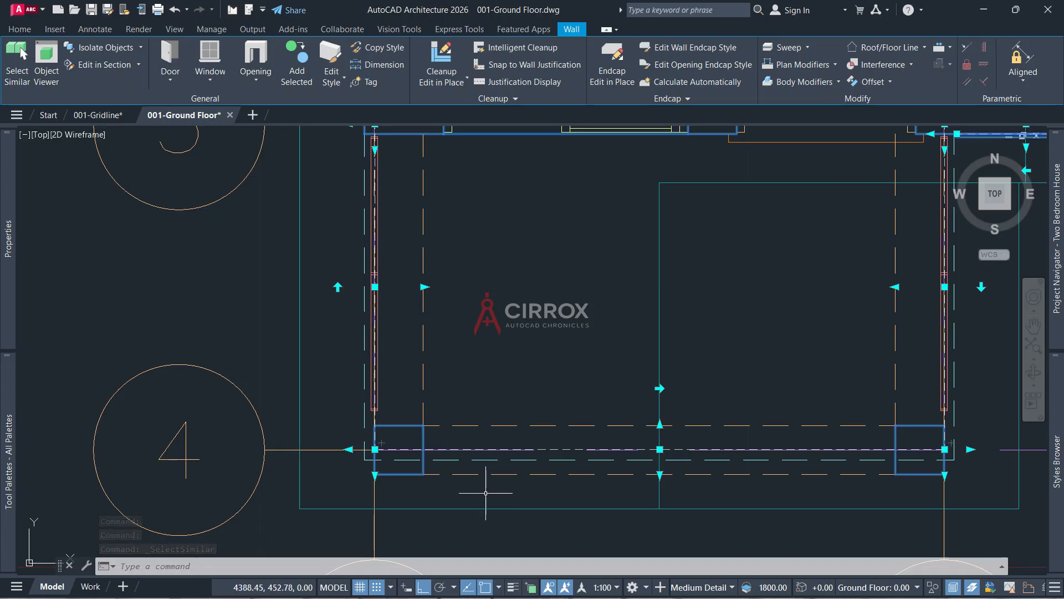
{"action": "key", "text": "ctrl+shift+c"}
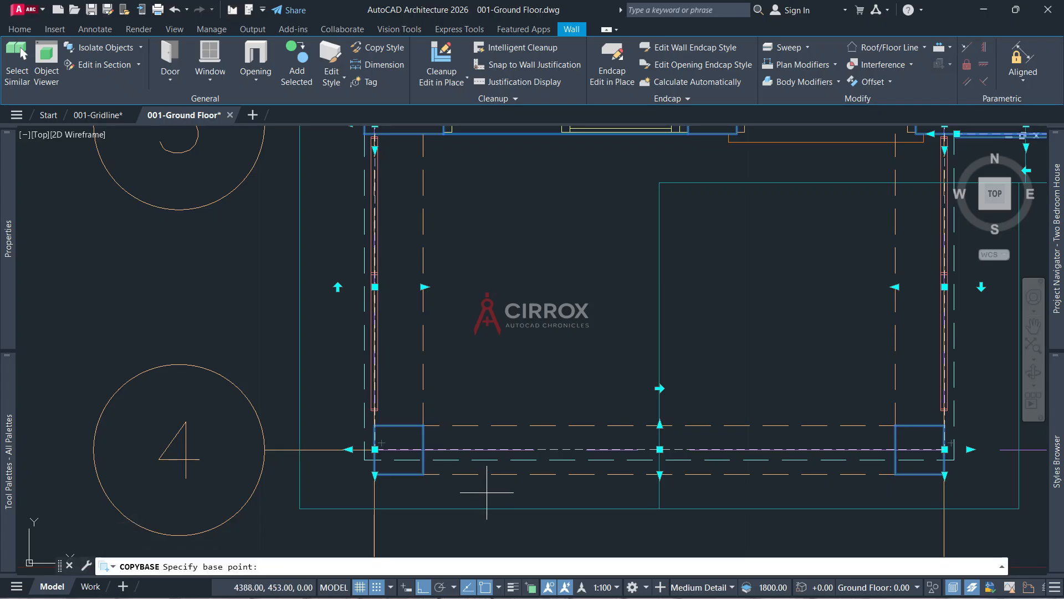
{"action": "scroll", "coordinate": [485, 492], "scroll_direction": "down", "scroll_amount": 4}
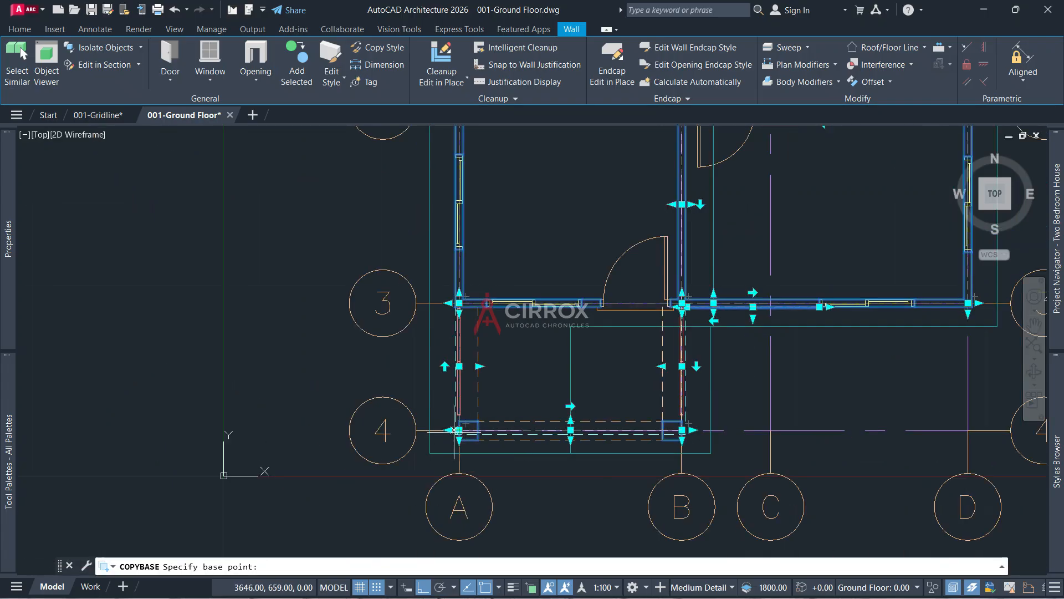
{"action": "left_click", "coordinate": [459, 430]}
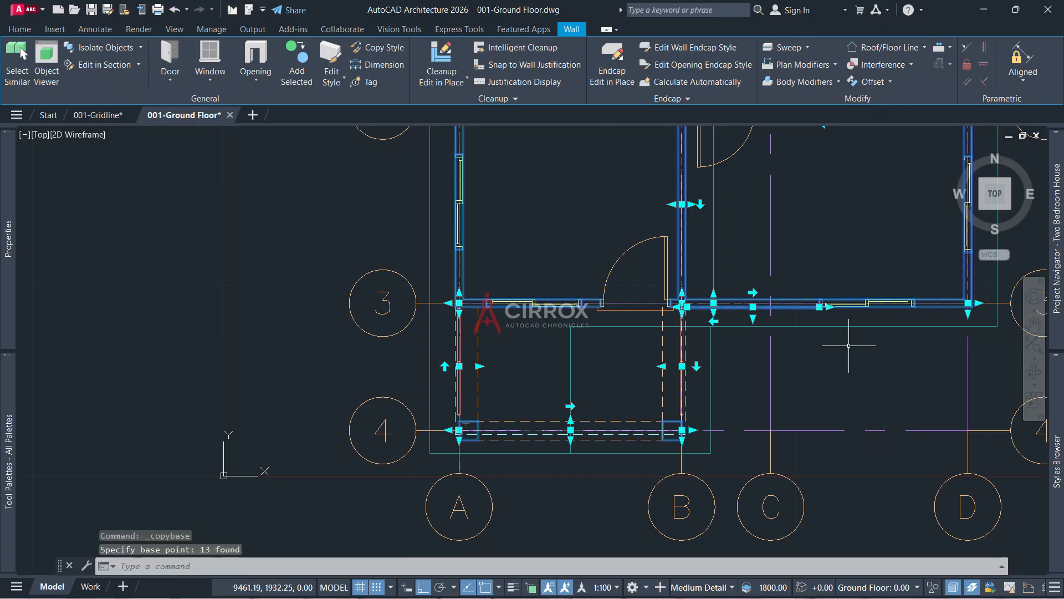
Open the Ground Level construct and overlay the Gridline element in it as an external reference
{"action": "mouse_move", "coordinate": [1061, 287]}
{"action": "double_click", "coordinate": [963, 195]}
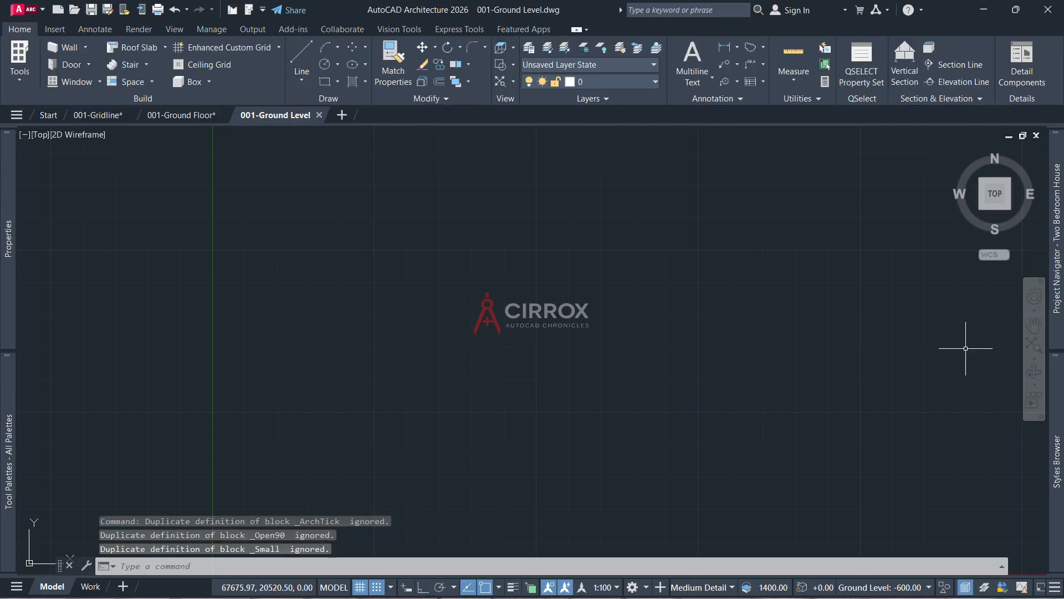
{"action": "mouse_move", "coordinate": [1058, 266]}
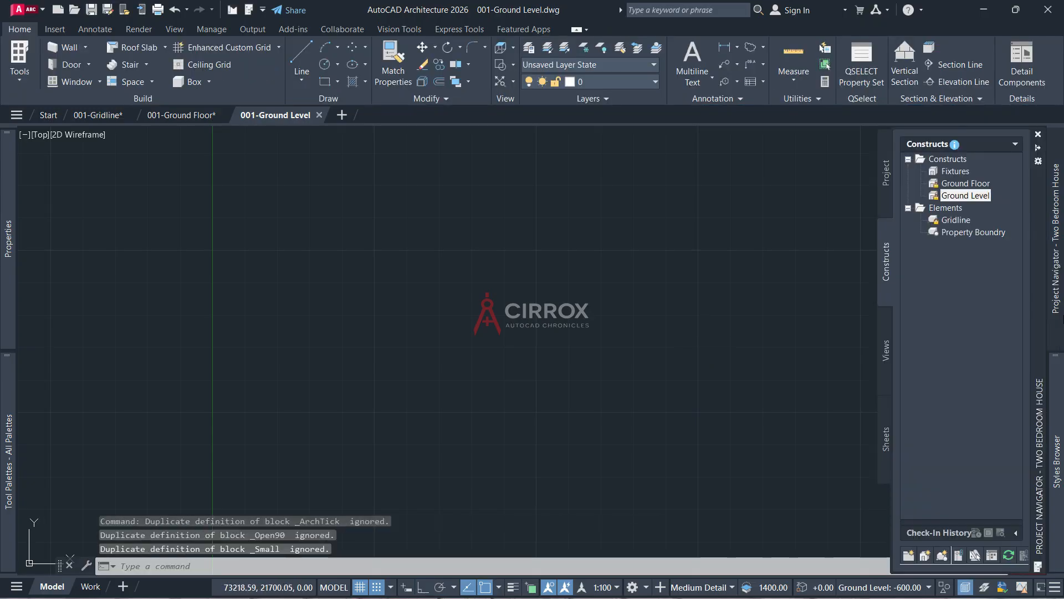
{"action": "right_click", "coordinate": [948, 220]}
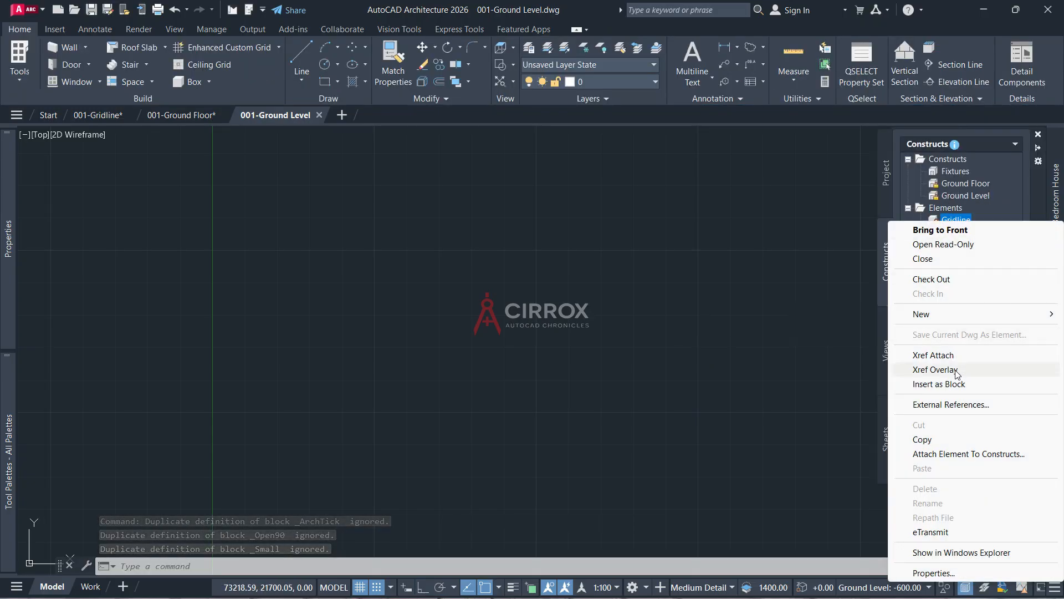
{"action": "left_click", "coordinate": [936, 369]}
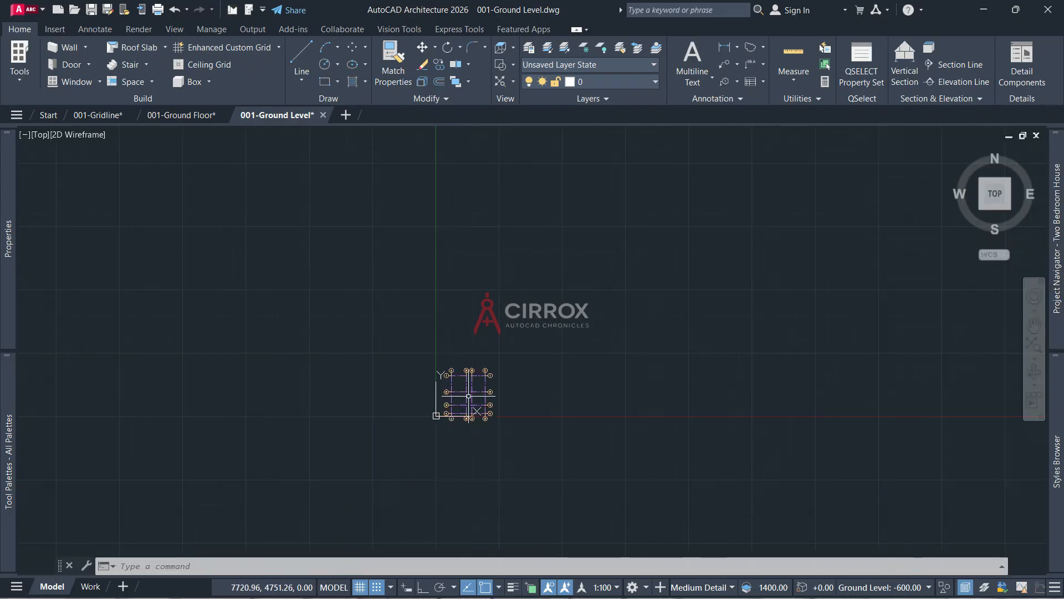
Paste the copied walls into the Ground Level drawing at the intersection of grids A and 4
{"action": "scroll", "coordinate": [468, 395], "scroll_direction": "up", "scroll_amount": 5}
{"action": "key", "text": "ctrl+v"}
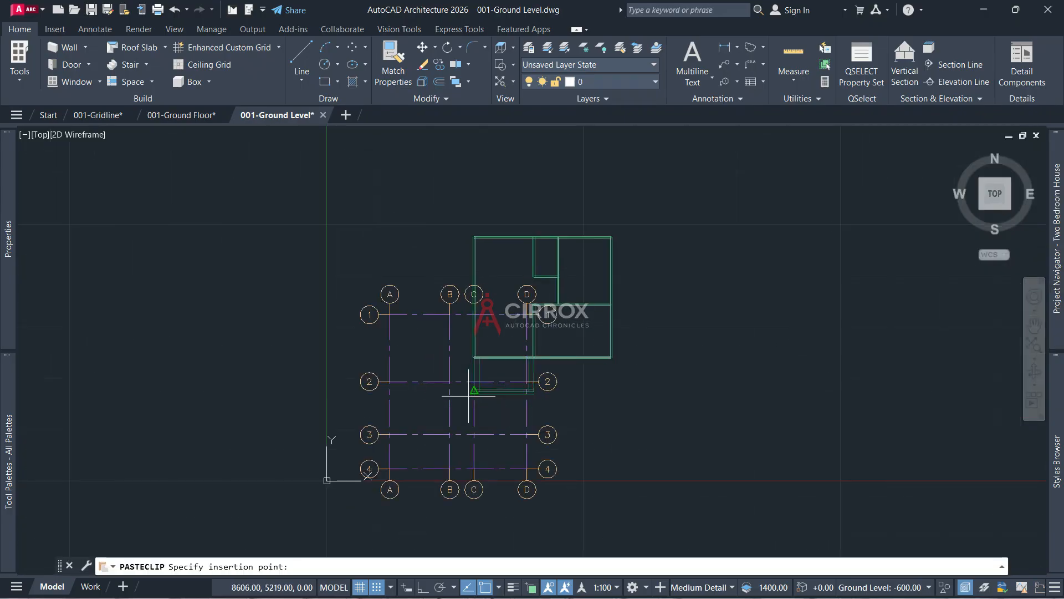
{"action": "left_click", "coordinate": [469, 396]}
{"action": "scroll", "coordinate": [355, 484], "scroll_direction": "up", "scroll_amount": 6}
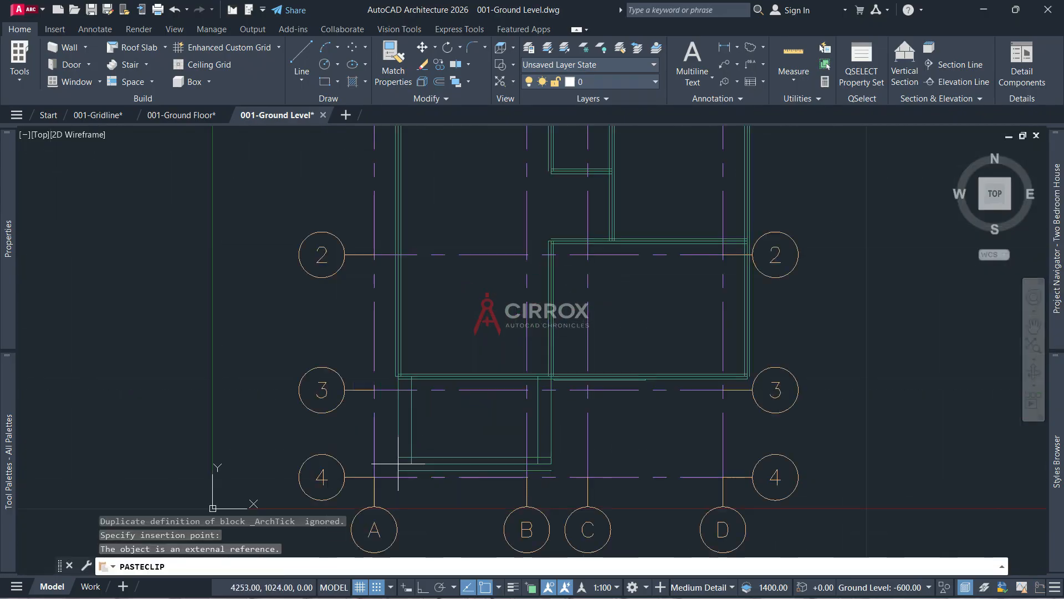
{"action": "left_click", "coordinate": [356, 484]}
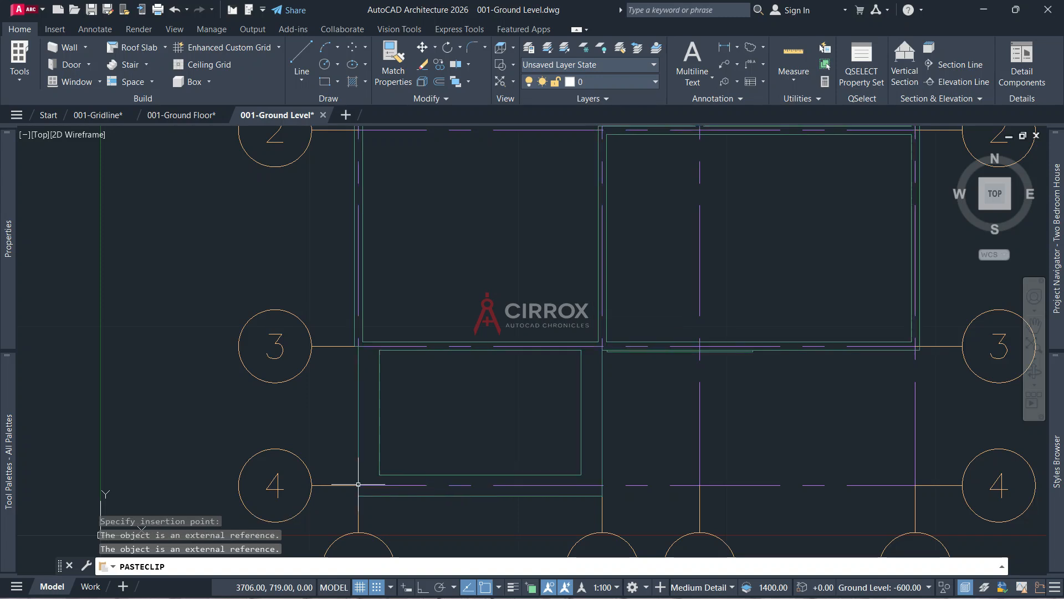
{"action": "scroll", "coordinate": [447, 457], "scroll_direction": "down", "scroll_amount": 3}
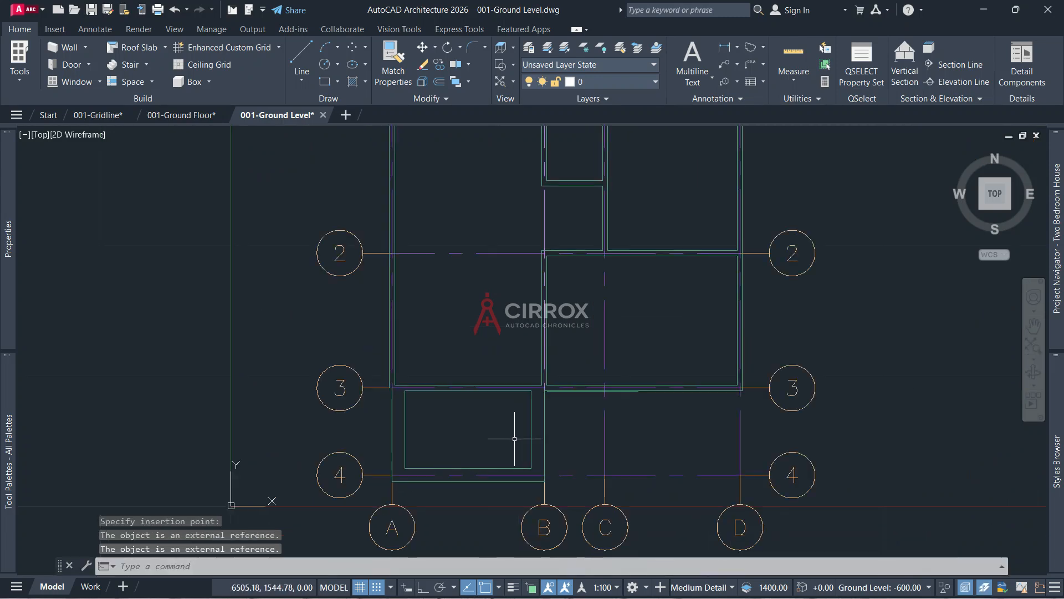
Select all walls similar to the grid 2 wall in the Ground Level drawing and set their base height to 600
{"action": "mouse_move", "coordinate": [1054, 300]}
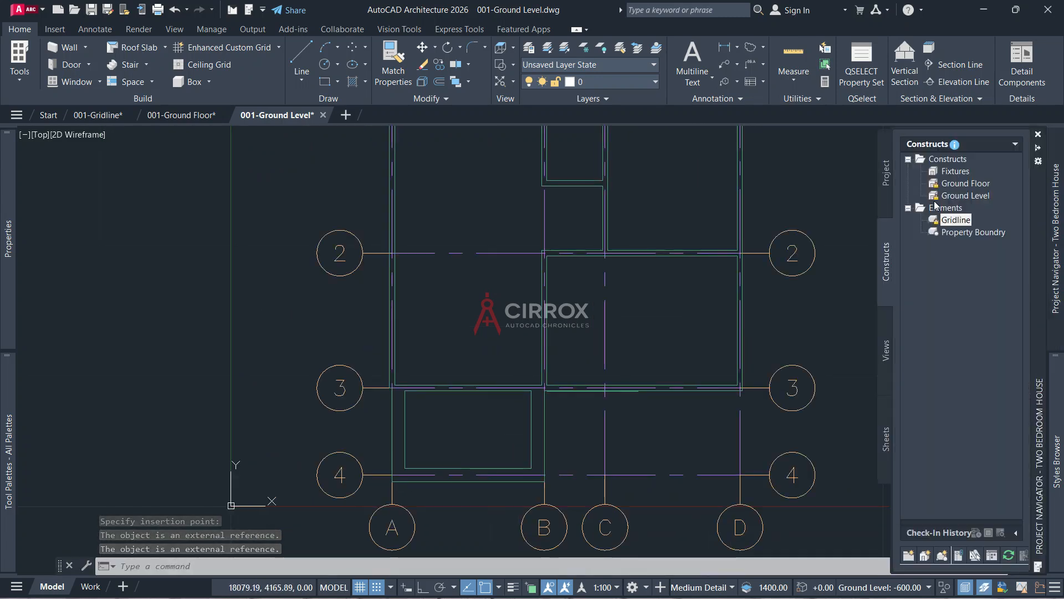
{"action": "left_click", "coordinate": [887, 202]}
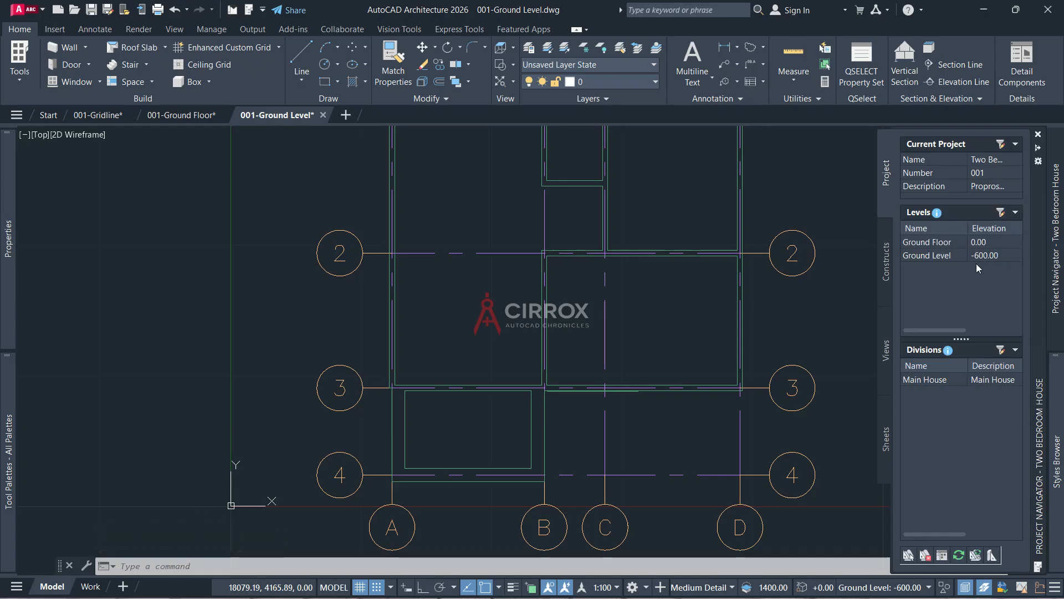
{"action": "scroll", "coordinate": [673, 247], "scroll_direction": "up", "scroll_amount": 2}
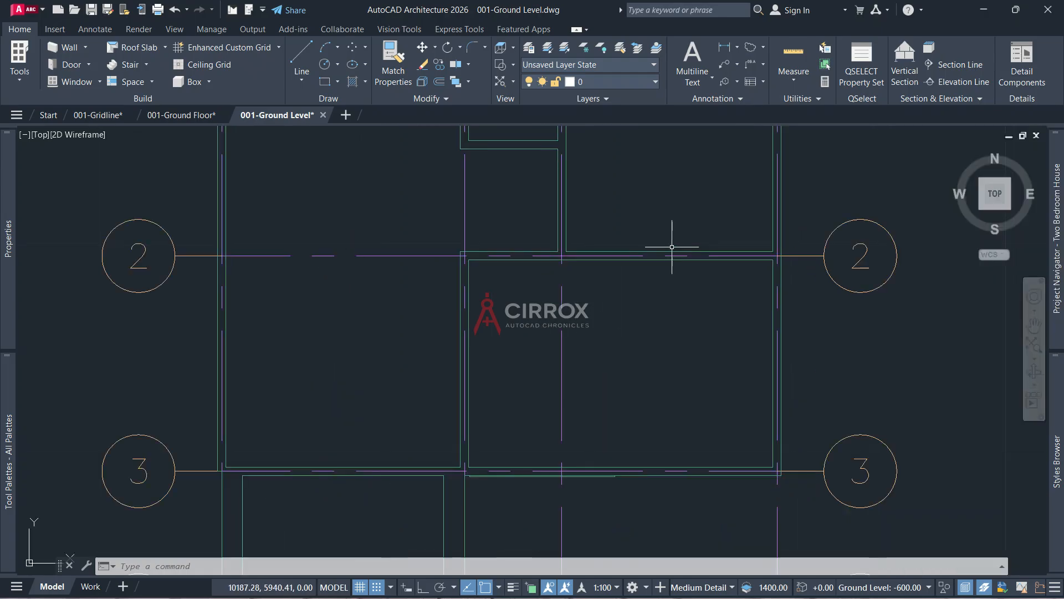
{"action": "left_click", "coordinate": [668, 253]}
{"action": "right_click", "coordinate": [669, 217]}
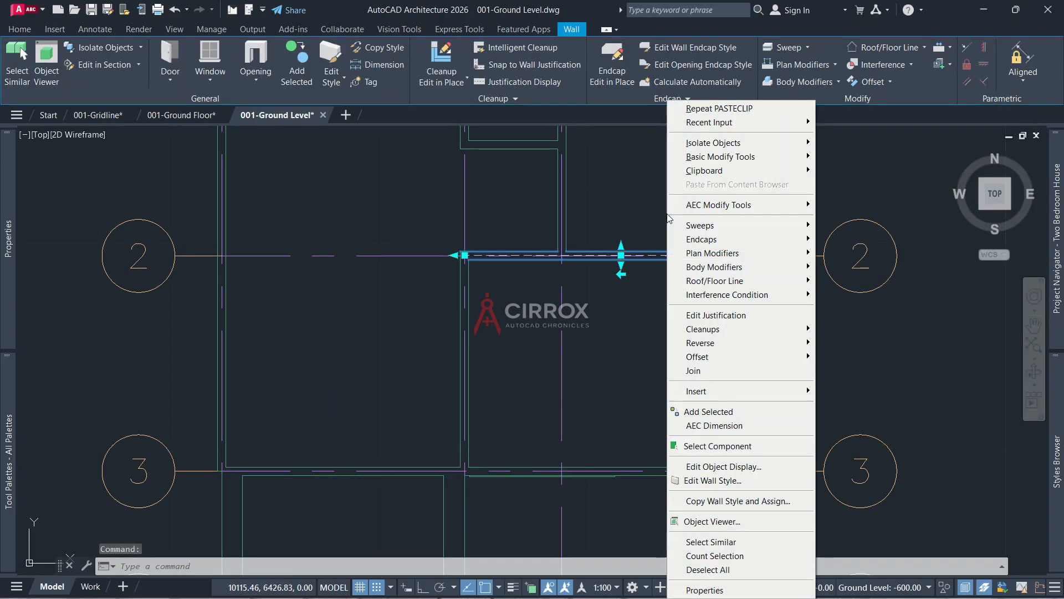
{"action": "left_click", "coordinate": [712, 541]}
{"action": "scroll", "coordinate": [556, 388], "scroll_direction": "down", "scroll_amount": 2}
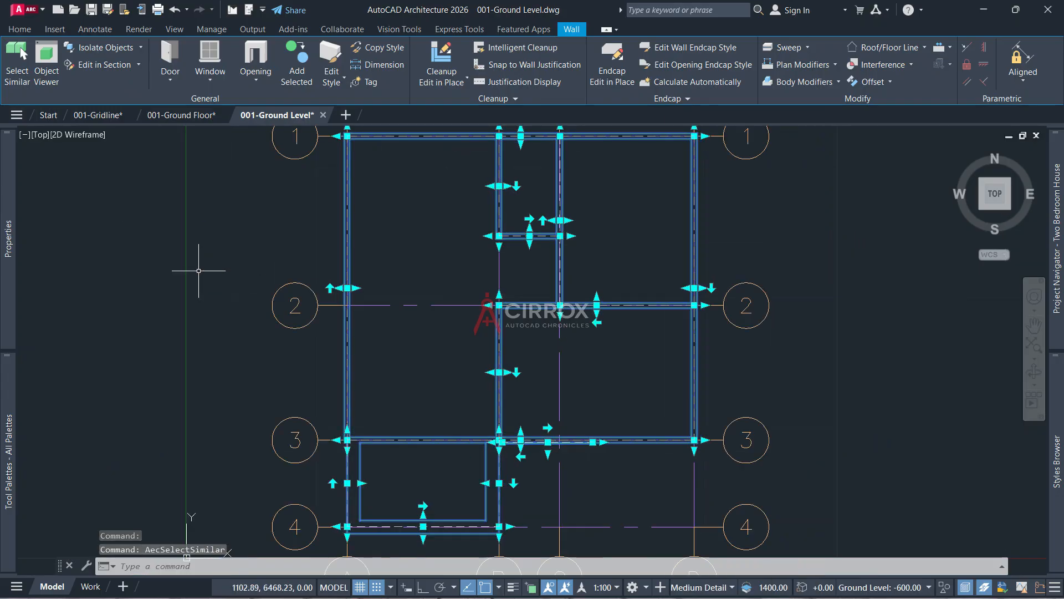
{"action": "mouse_move", "coordinate": [5, 278]}
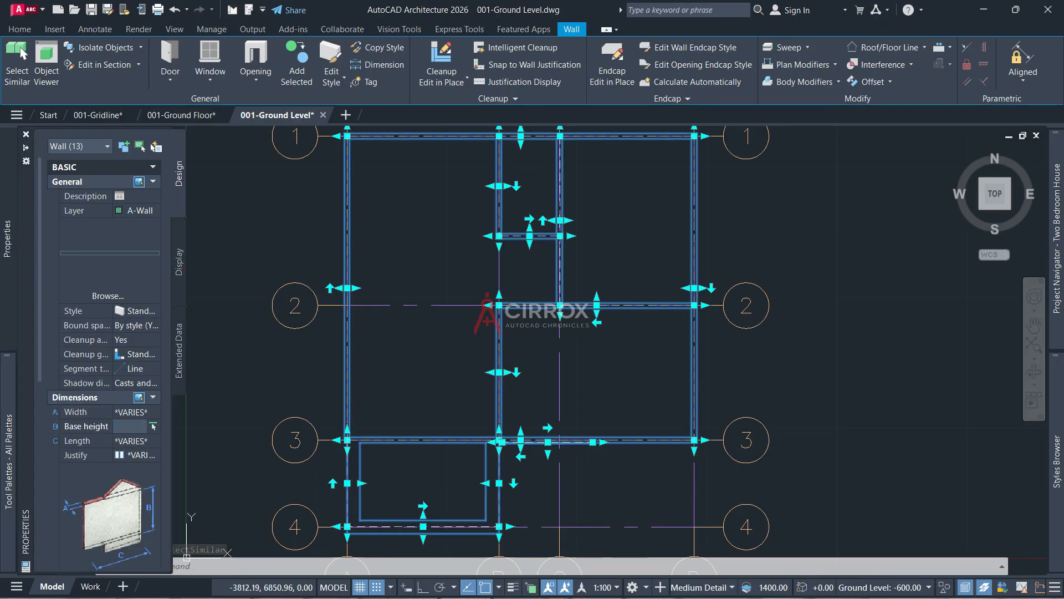
{"action": "key", "text": "Return"}
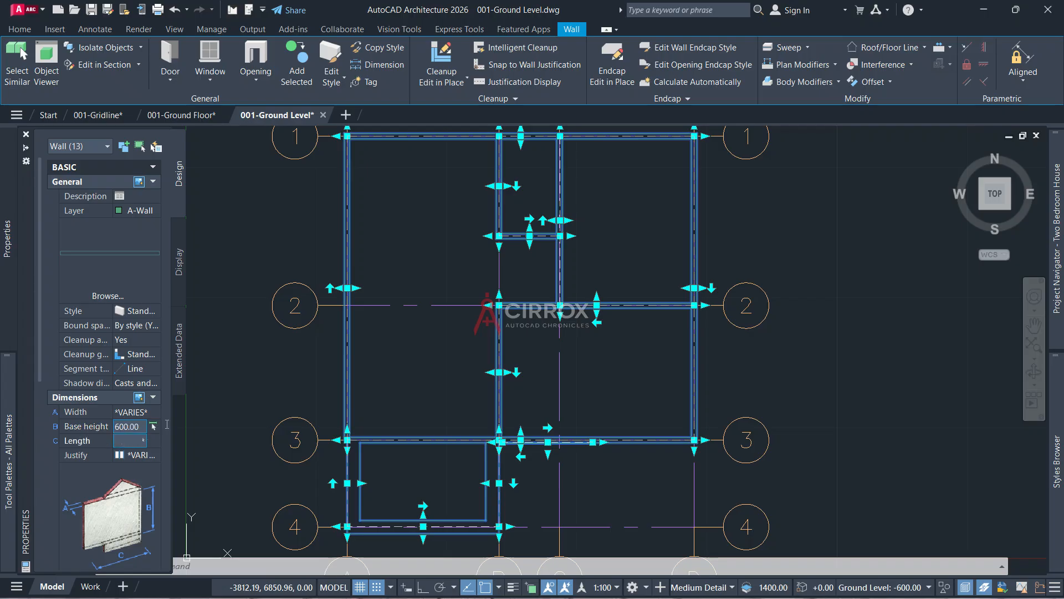
{"action": "key", "text": "Escape"}
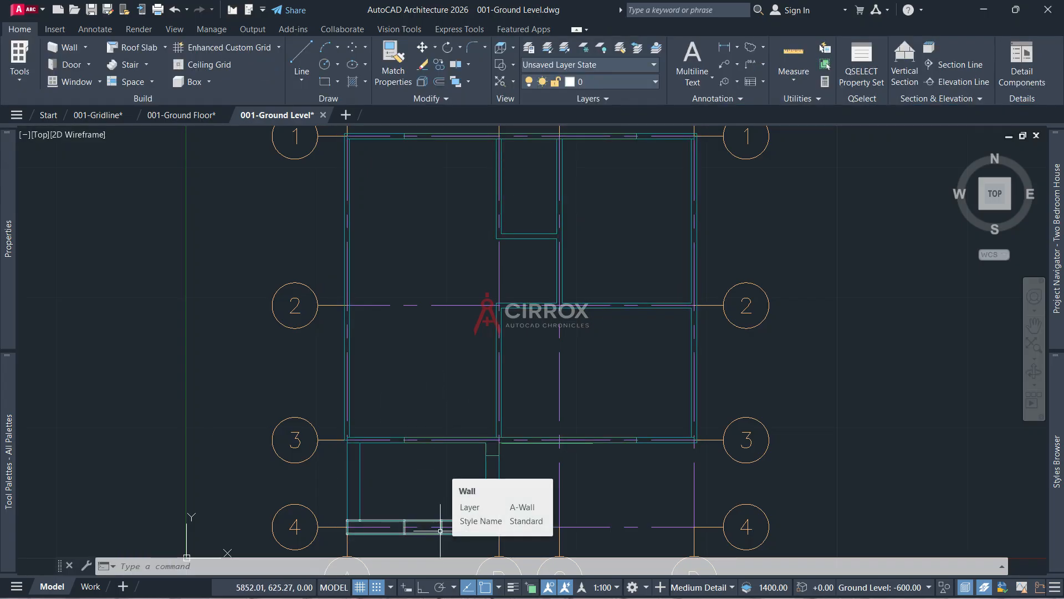
In an isometric view, select all walls similar to the grid 3 wall and reset their roof lines
{"action": "left_click", "coordinate": [954, 151]}
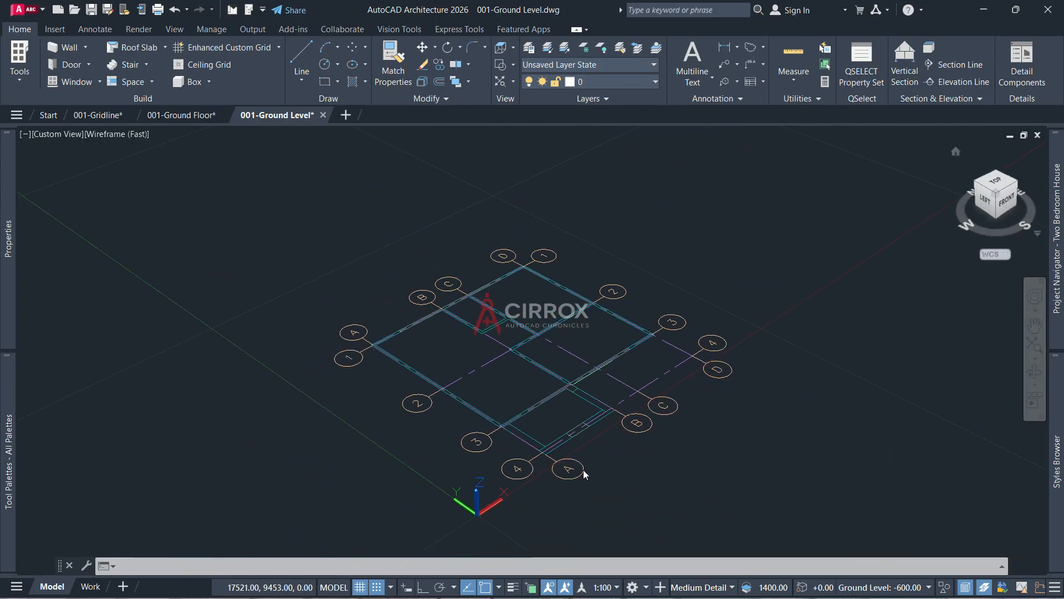
{"action": "scroll", "coordinate": [593, 434], "scroll_direction": "up", "scroll_amount": 2}
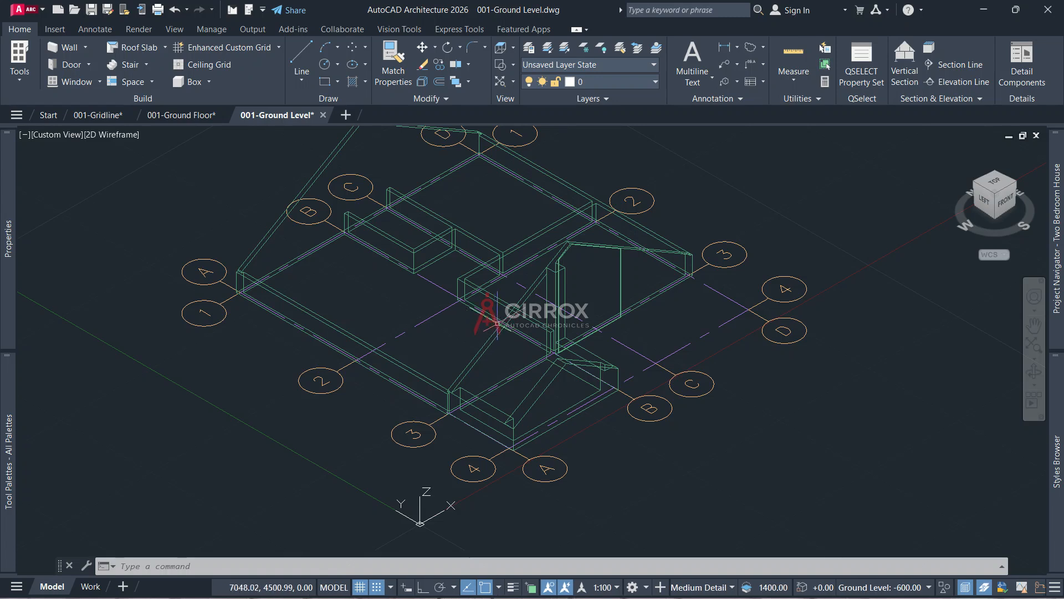
{"action": "left_click", "coordinate": [494, 333]}
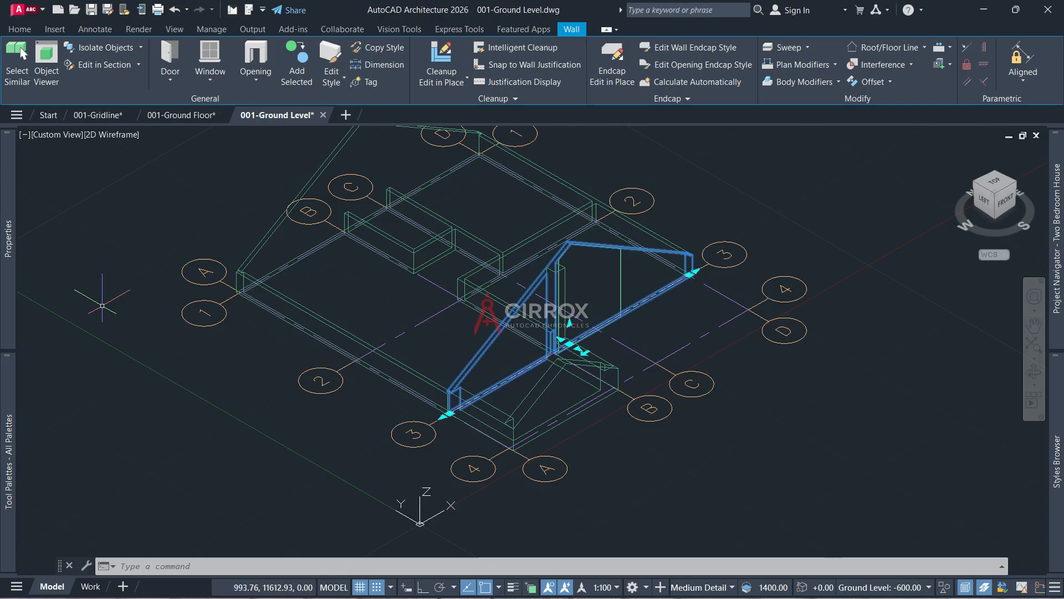
{"action": "left_click", "coordinate": [18, 61]}
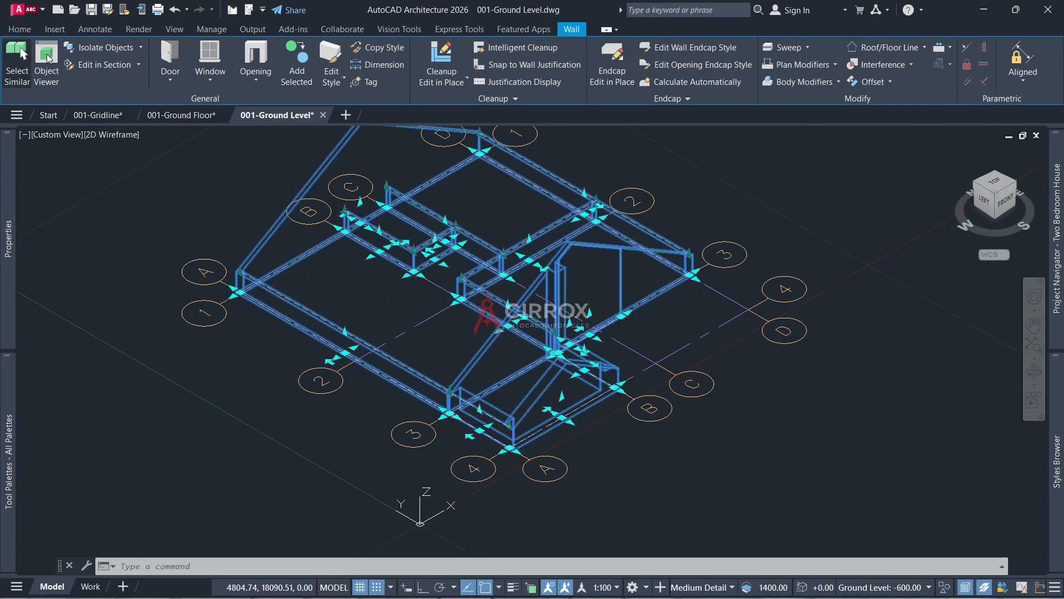
{"action": "left_click", "coordinate": [866, 49]}
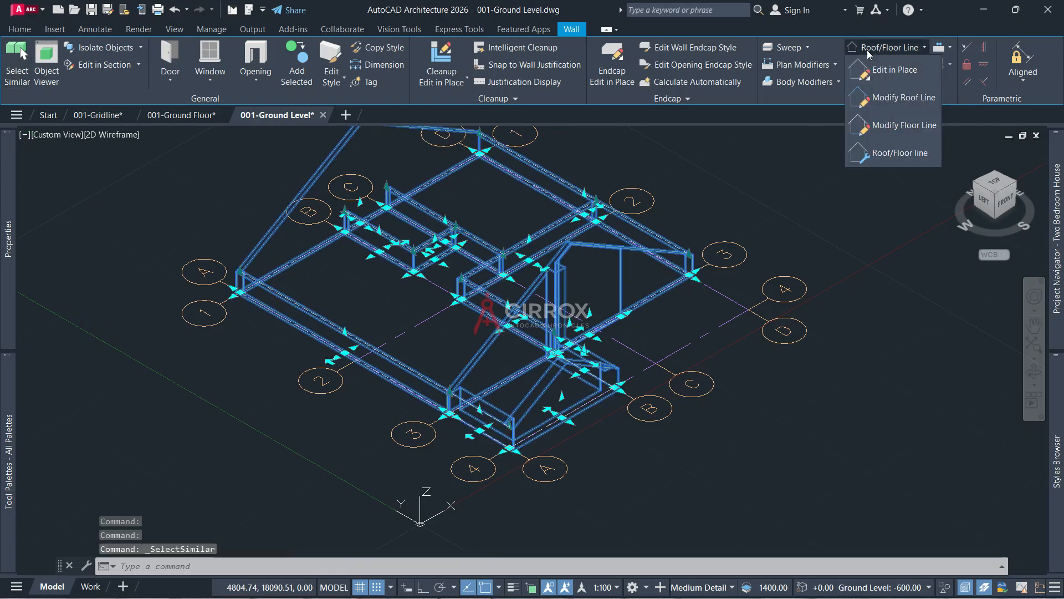
{"action": "left_click", "coordinate": [884, 98]}
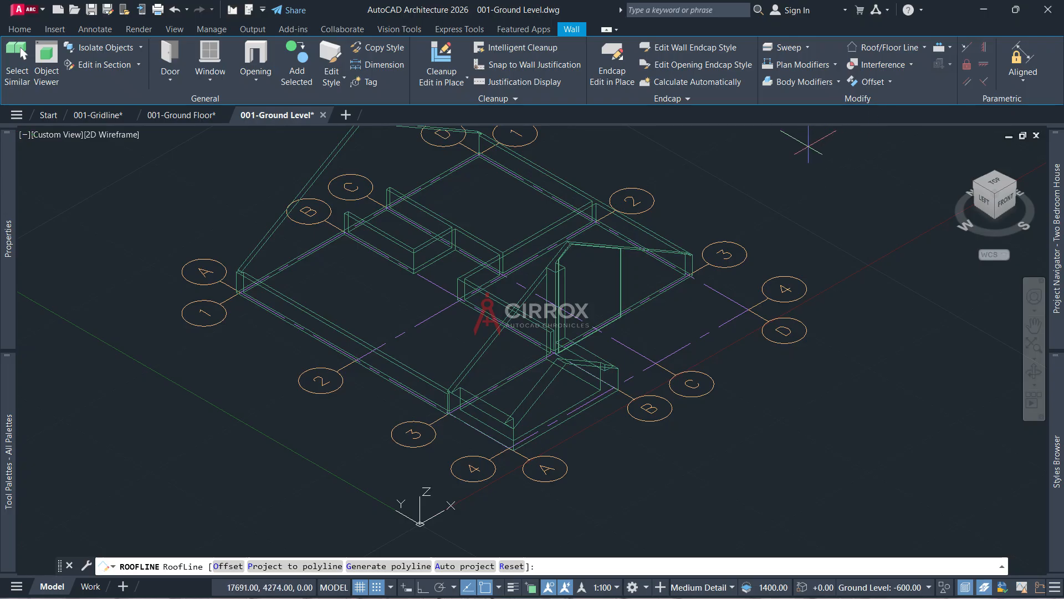
{"action": "type", "text": "R"}
{"action": "key", "text": "Return"}
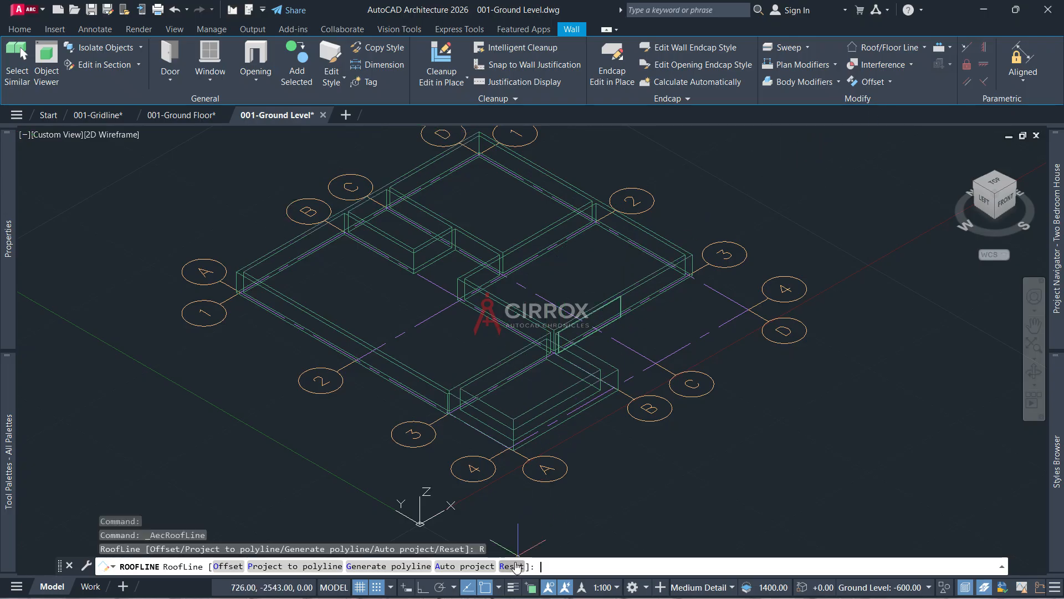
{"action": "key", "text": "Escape"}
{"action": "key", "text": "Escape"}
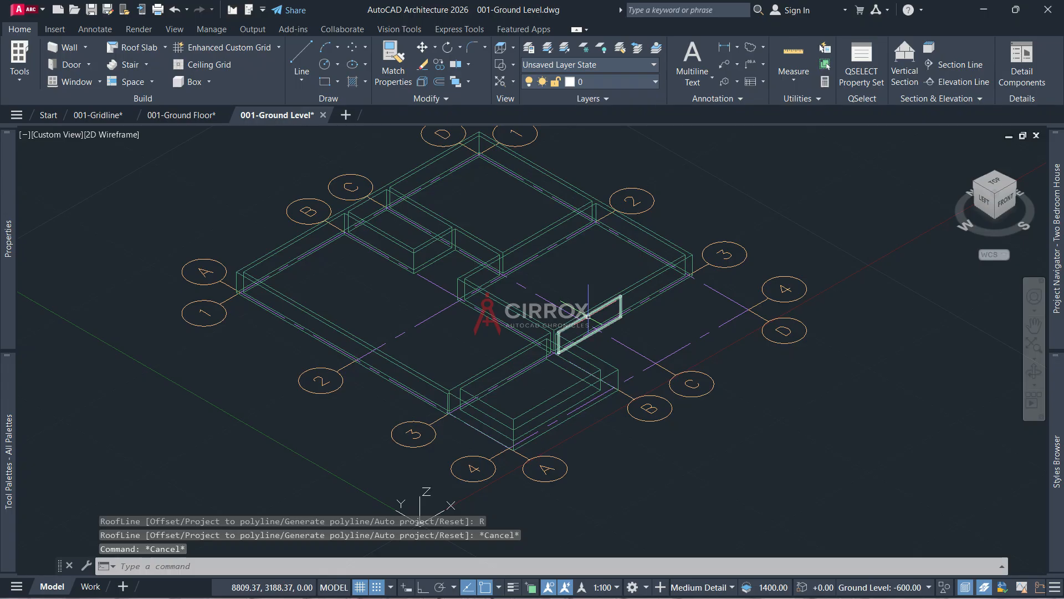
Save the Ground Level drawing and bring the Ground Floor construct into it as an external reference
{"action": "key", "text": "ctrl+s"}
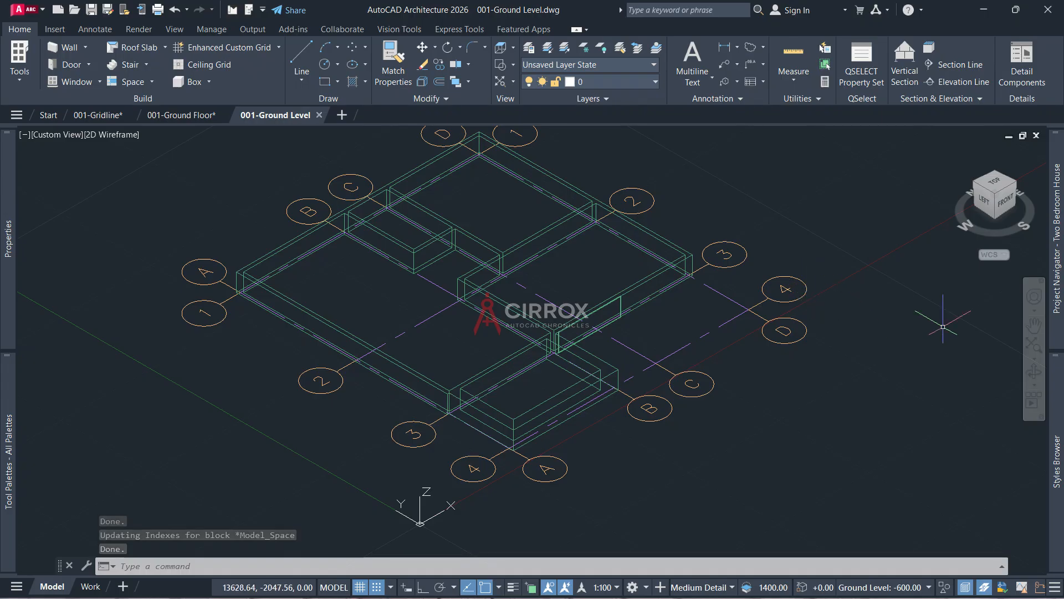
{"action": "mouse_move", "coordinate": [1052, 268]}
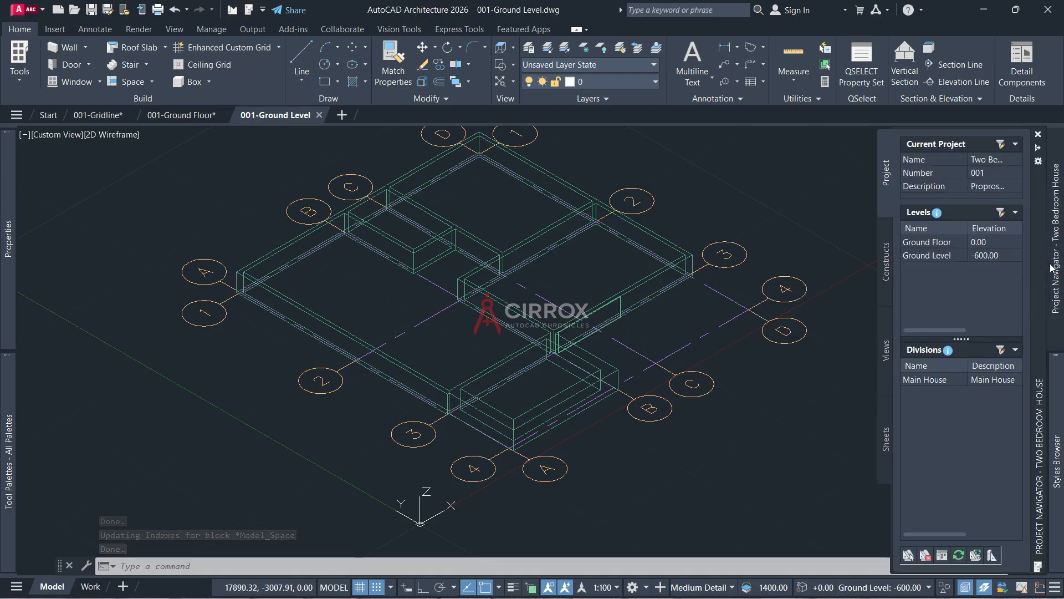
{"action": "left_click", "coordinate": [882, 267]}
{"action": "left_click", "coordinate": [968, 182]}
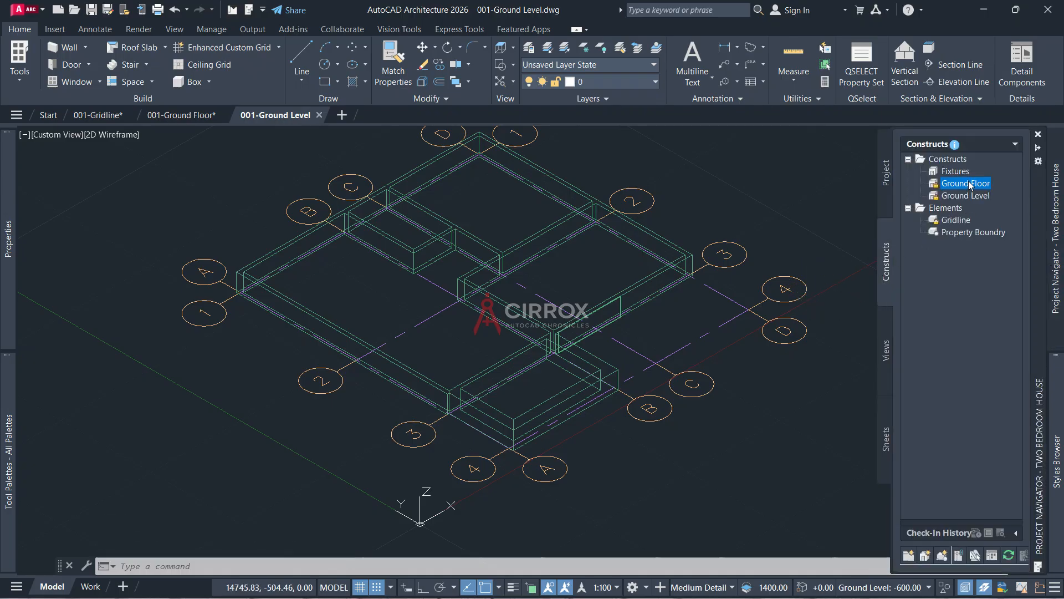
{"action": "right_click", "coordinate": [969, 183]}
{"action": "left_click", "coordinate": [951, 330]}
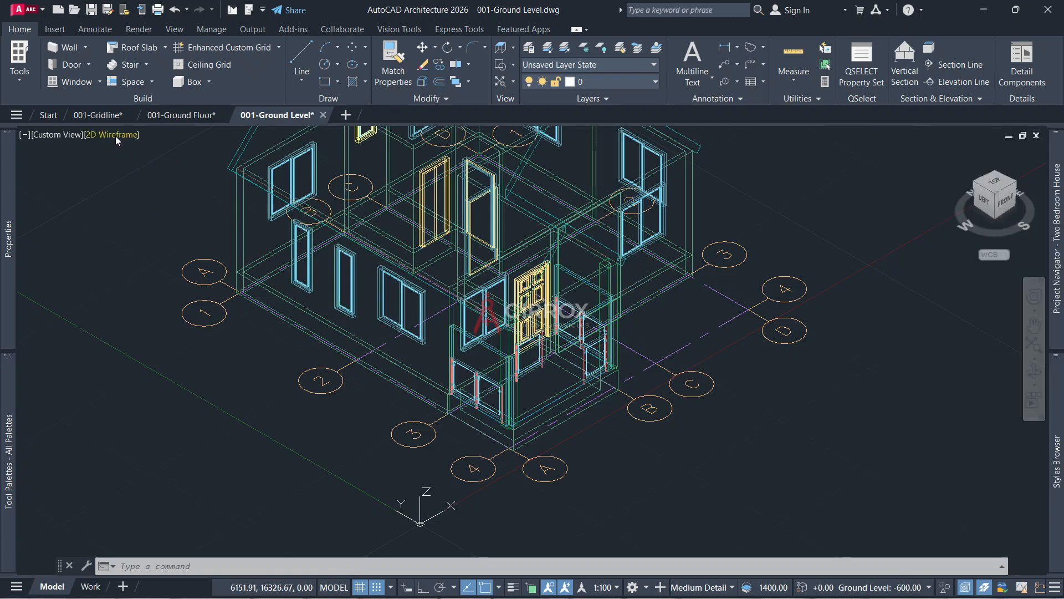
Apply the Conceptual visual style and orbit the model to examine how the porch sits on the Ground Level walls
{"action": "left_click", "coordinate": [115, 135]}
{"action": "left_click", "coordinate": [150, 198]}
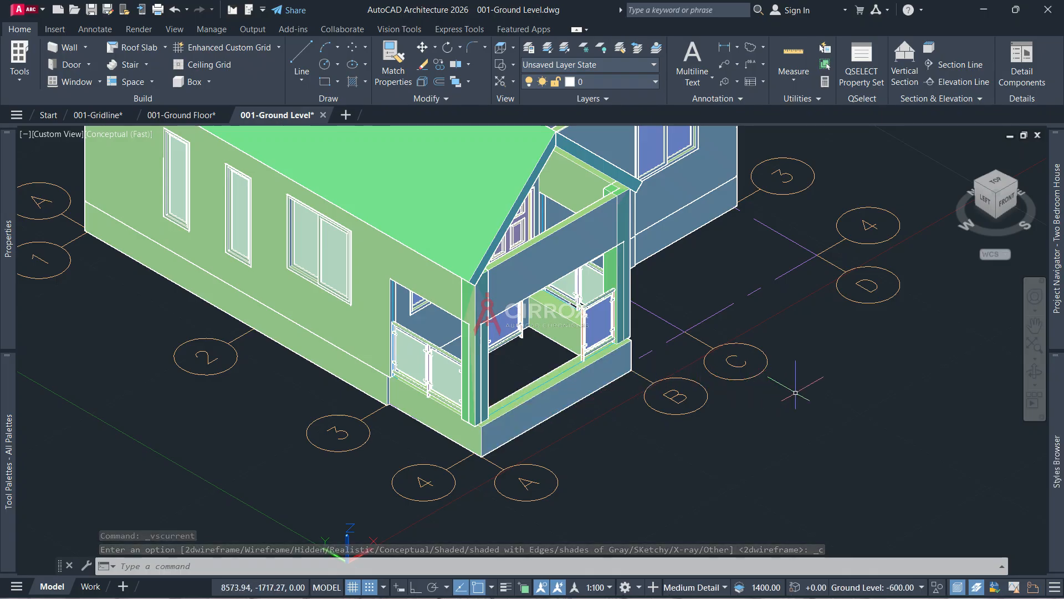
{"action": "left_click", "coordinate": [1034, 370]}
{"action": "left_click_drag", "start_coordinate": [976, 310], "coordinate": [827, 294]}
{"action": "left_click_drag", "start_coordinate": [582, 362], "coordinate": [704, 388]}
{"action": "key", "text": "Escape"}
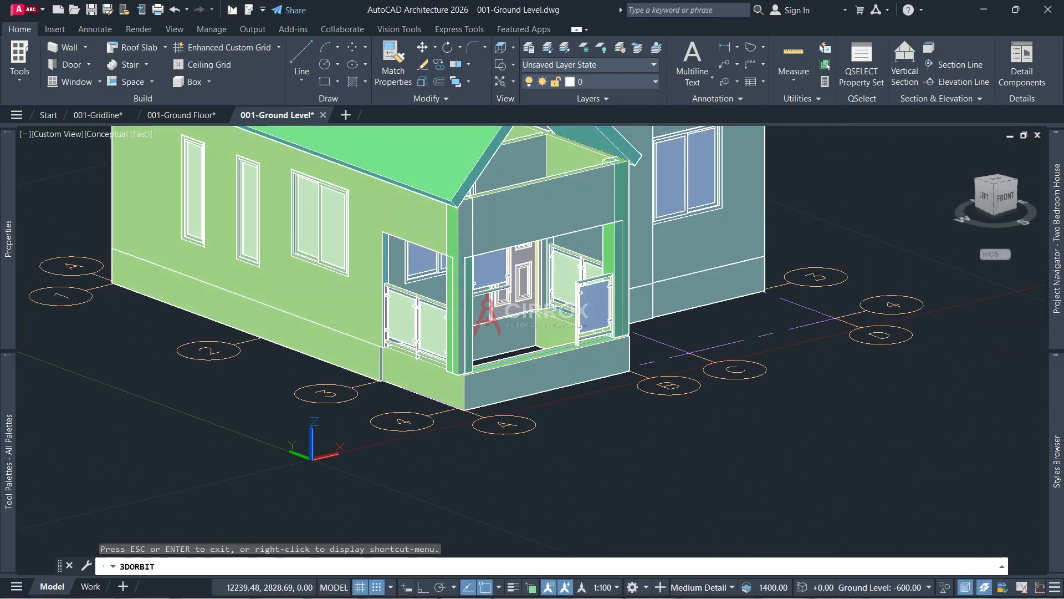
Save the Ground Floor drawing and reload its modified external reference in the Ground Level drawing
{"action": "left_click", "coordinate": [174, 116]}
{"action": "key", "text": "ctrl+s"}
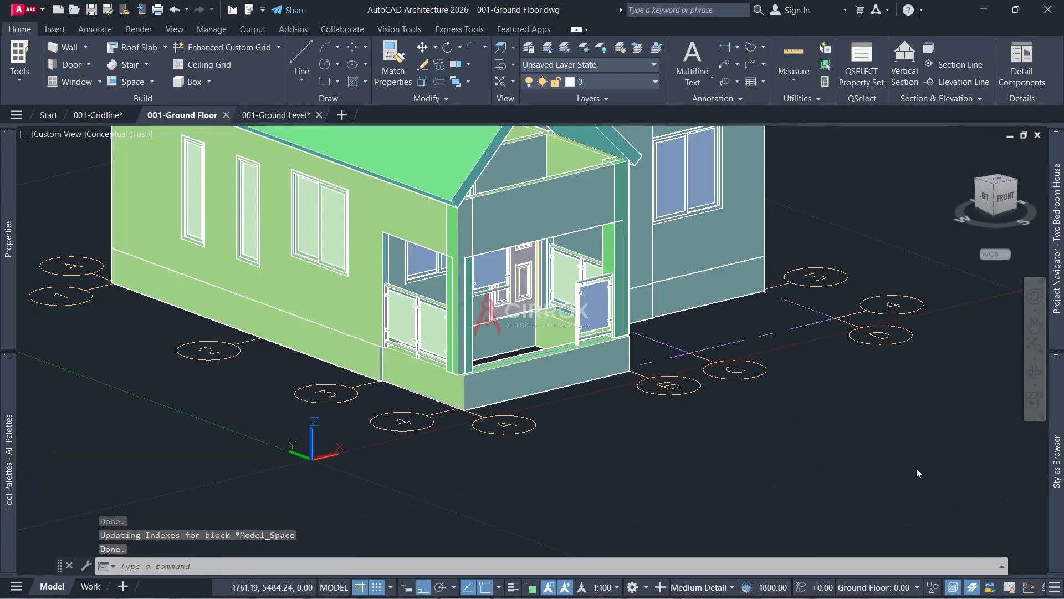
{"action": "key", "text": "ctrl+Tab"}
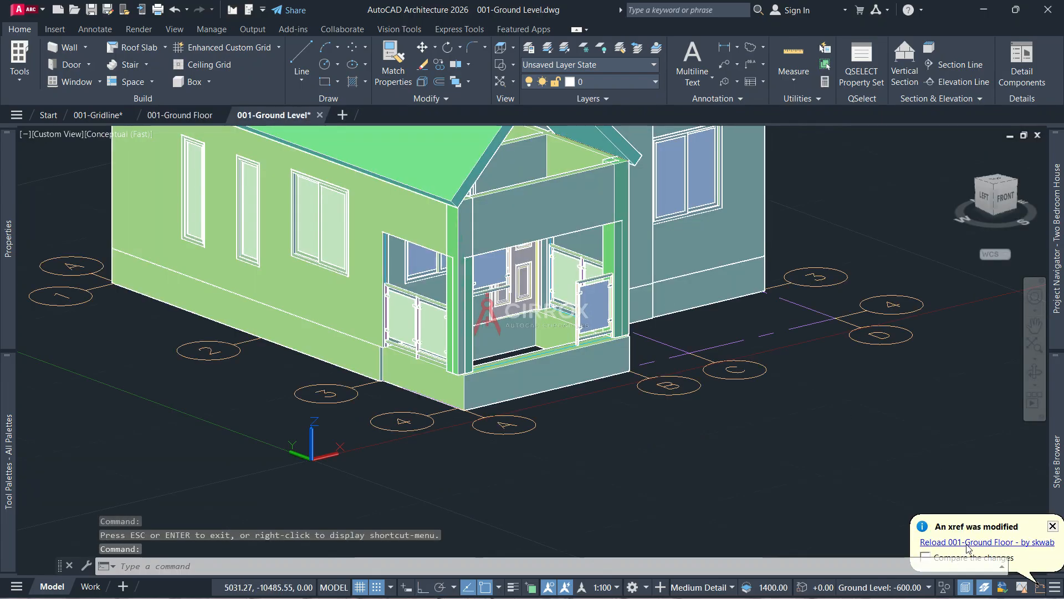
{"action": "left_click", "coordinate": [968, 543]}
{"action": "scroll", "coordinate": [456, 373], "scroll_direction": "up", "scroll_amount": 5}
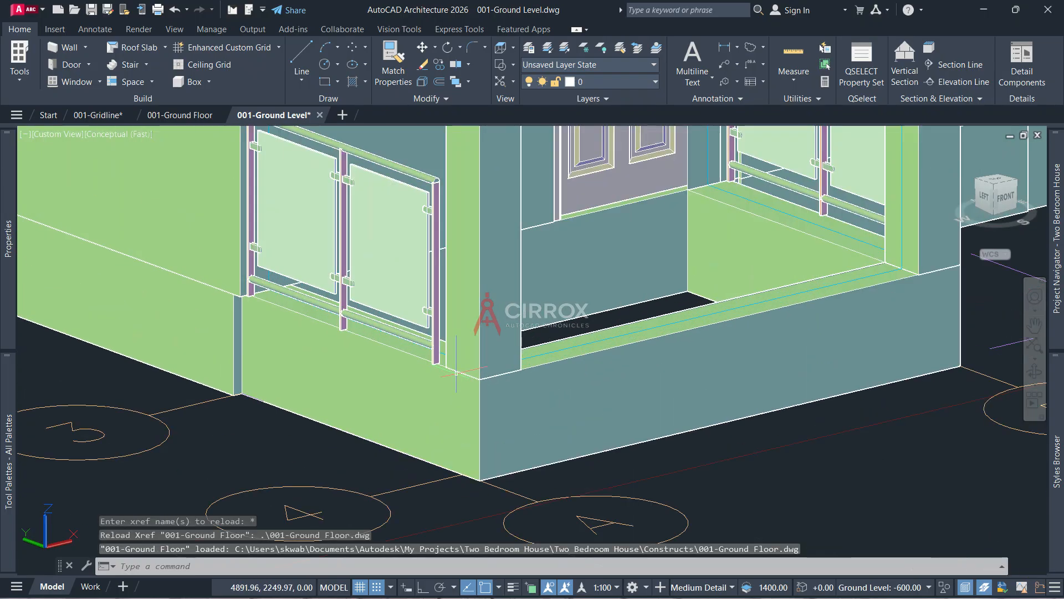
{"action": "scroll", "coordinate": [456, 373], "scroll_direction": "down", "scroll_amount": 5}
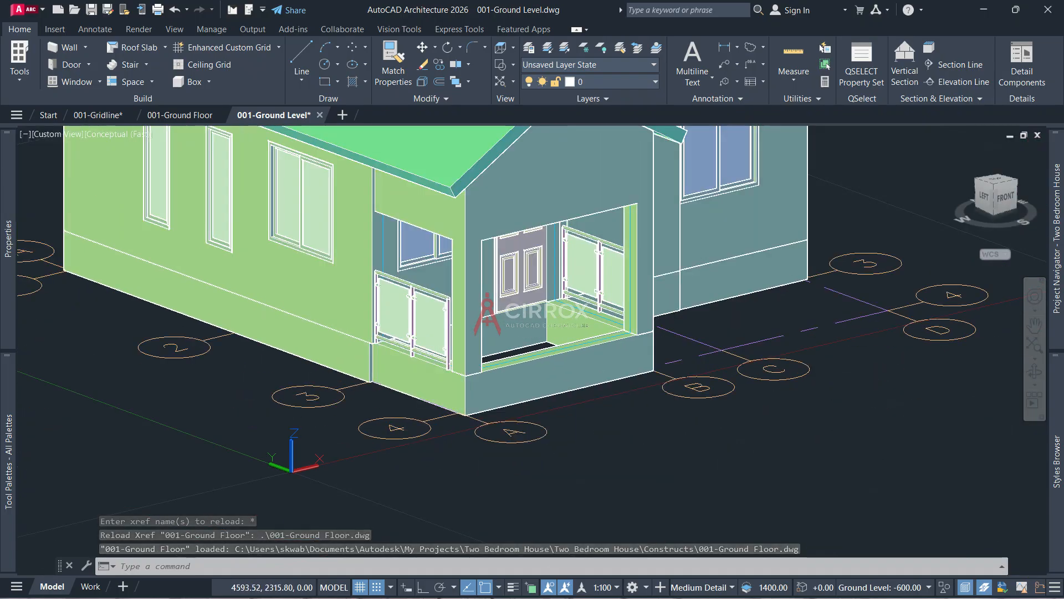
Try right justification on the Ground Level porch wall along grid A
{"action": "left_click", "coordinate": [407, 360]}
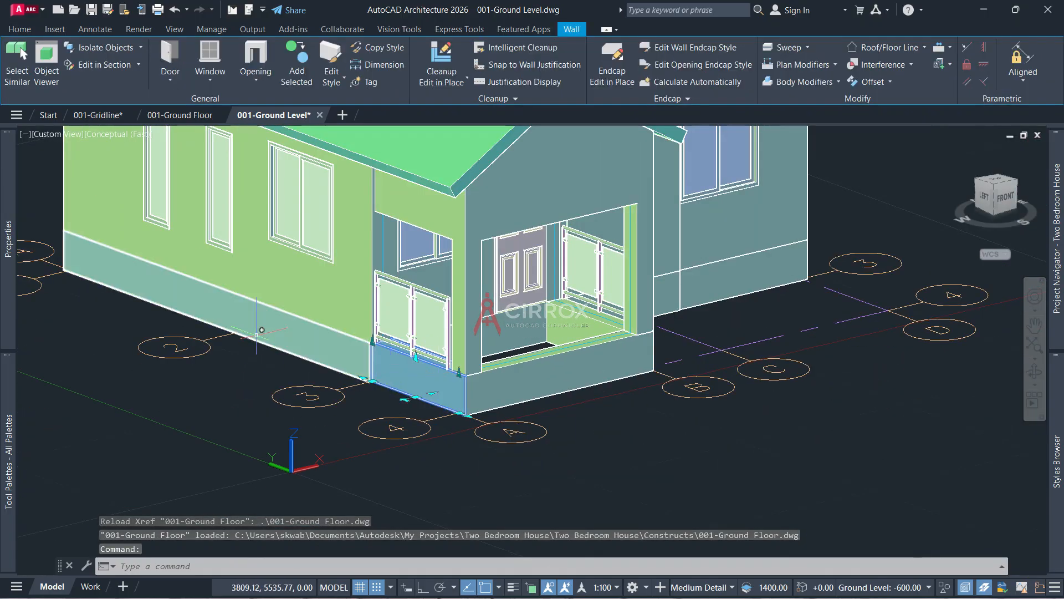
{"action": "mouse_move", "coordinate": [8, 255]}
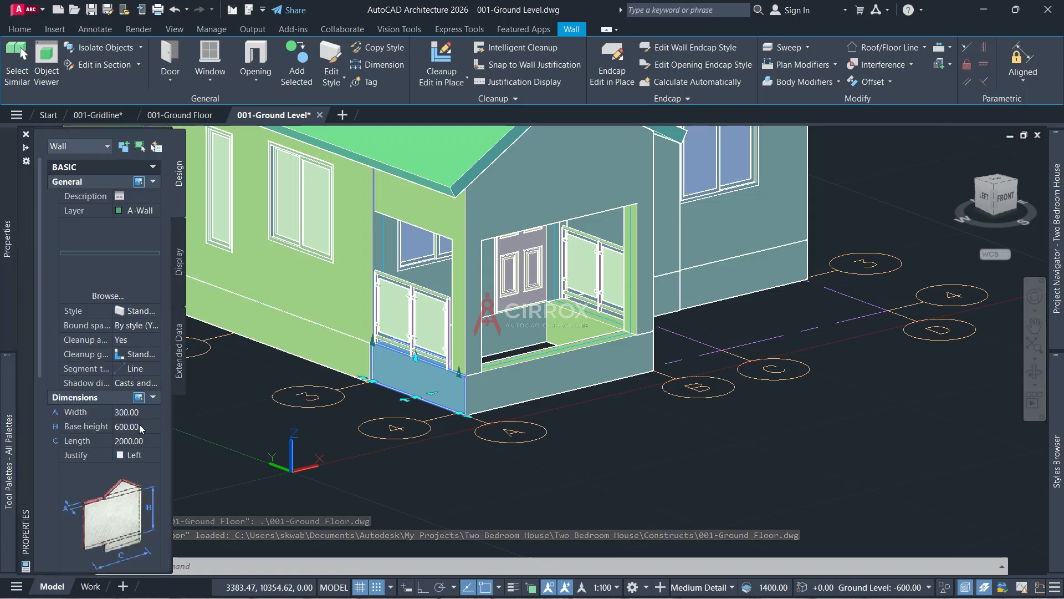
{"action": "left_click", "coordinate": [147, 455]}
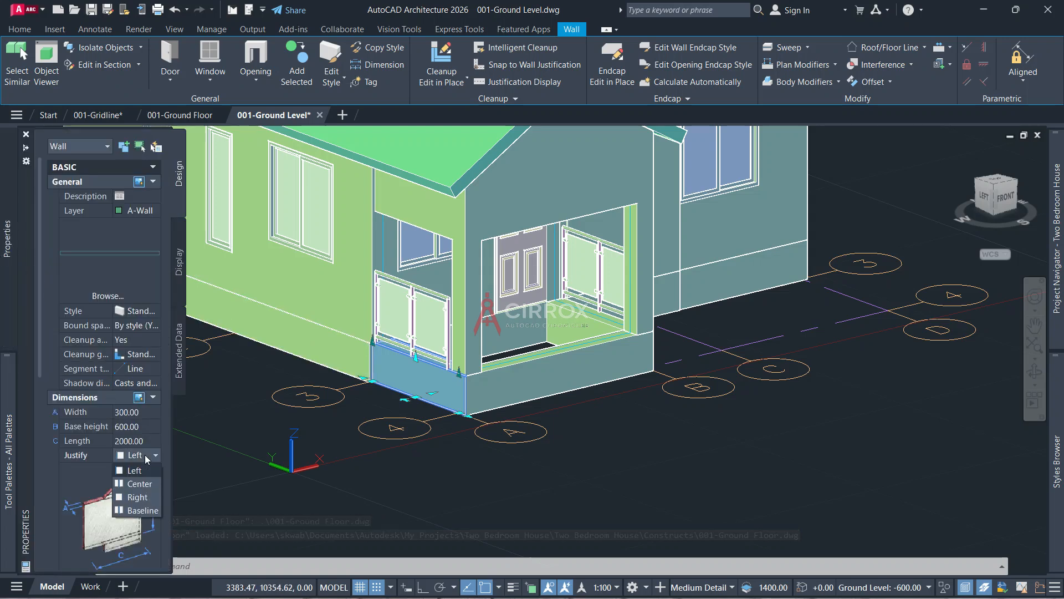
{"action": "left_click", "coordinate": [133, 497]}
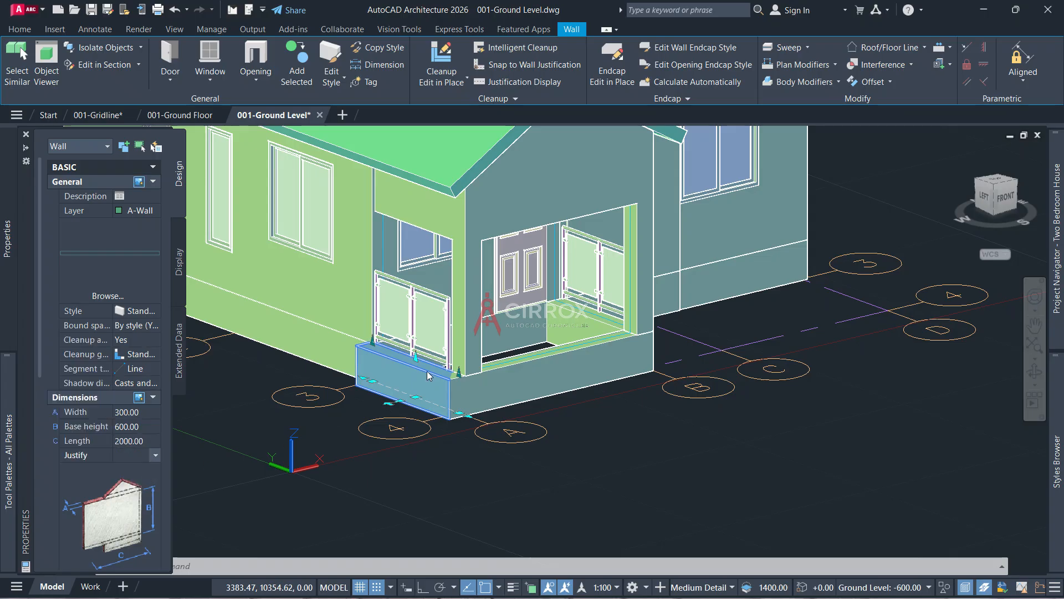
{"action": "key", "text": "Escape"}
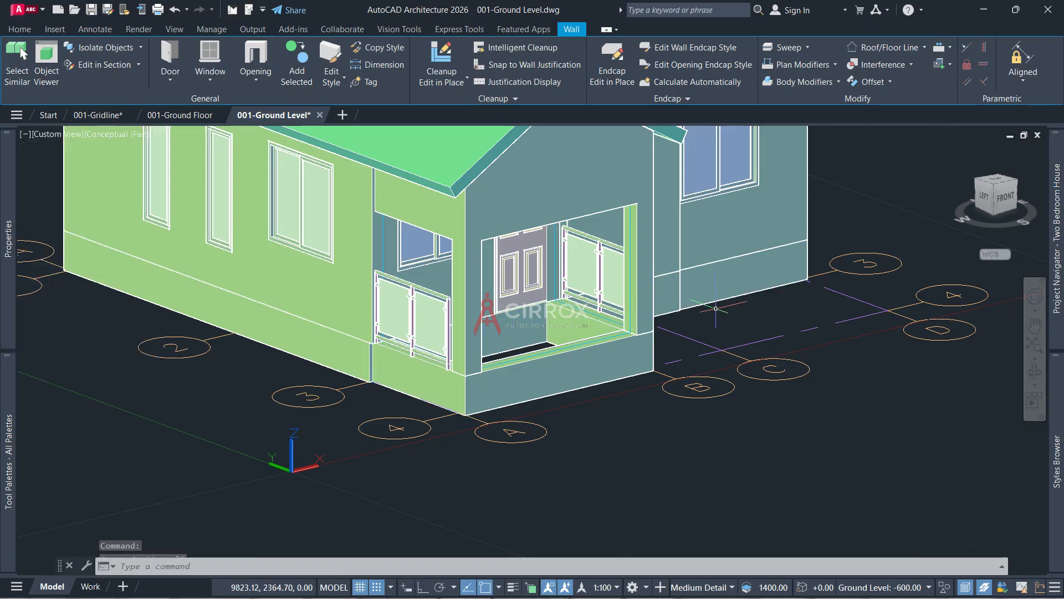
Return the model to the top plan view in 2D Wireframe, focused on the porch between grids 3 and 4
{"action": "left_click", "coordinate": [991, 186]}
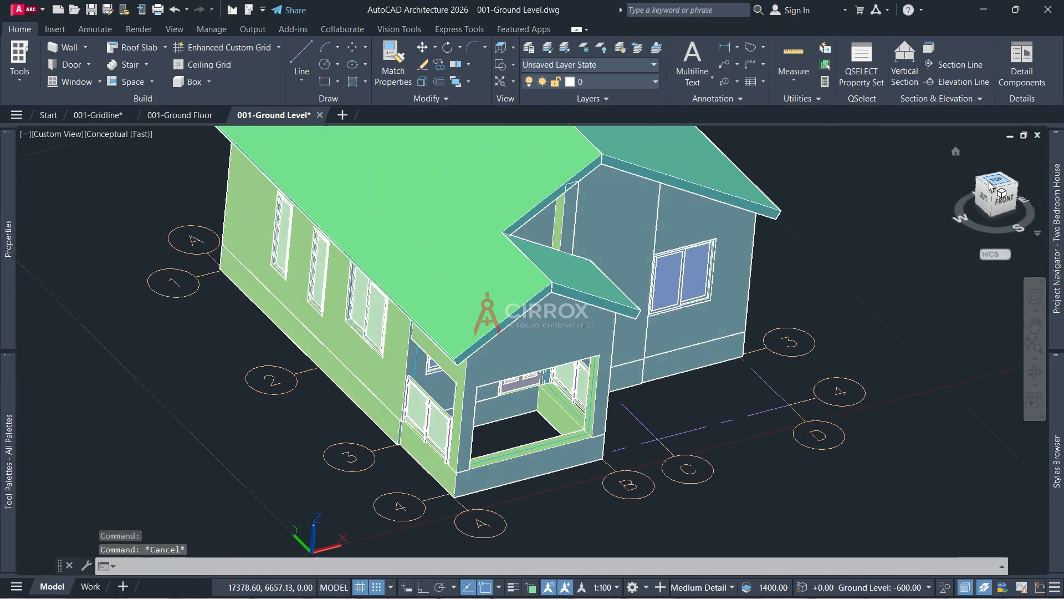
{"action": "left_click", "coordinate": [84, 135]}
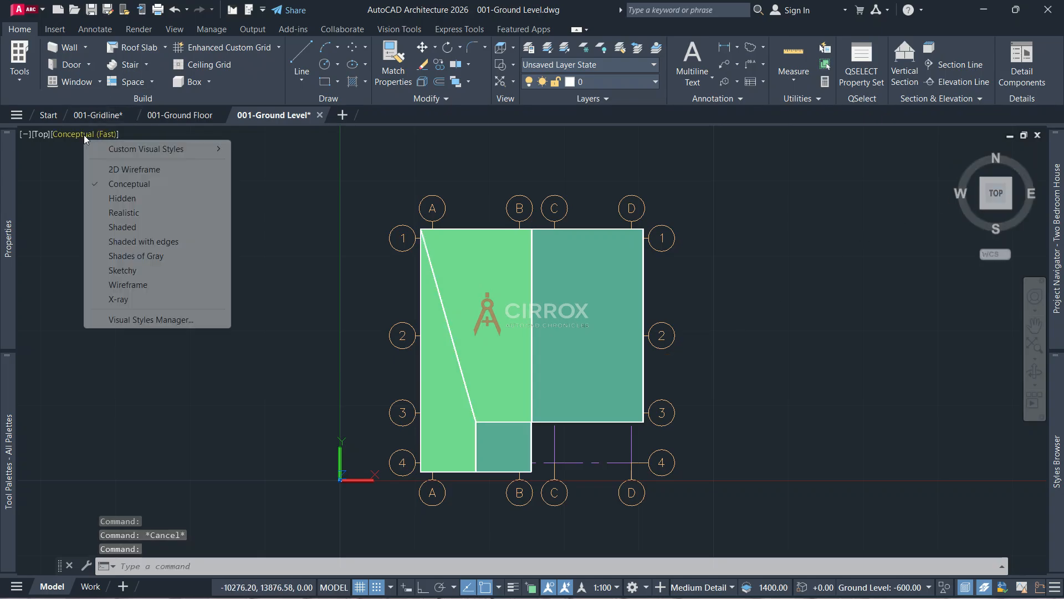
{"action": "left_click", "coordinate": [106, 166]}
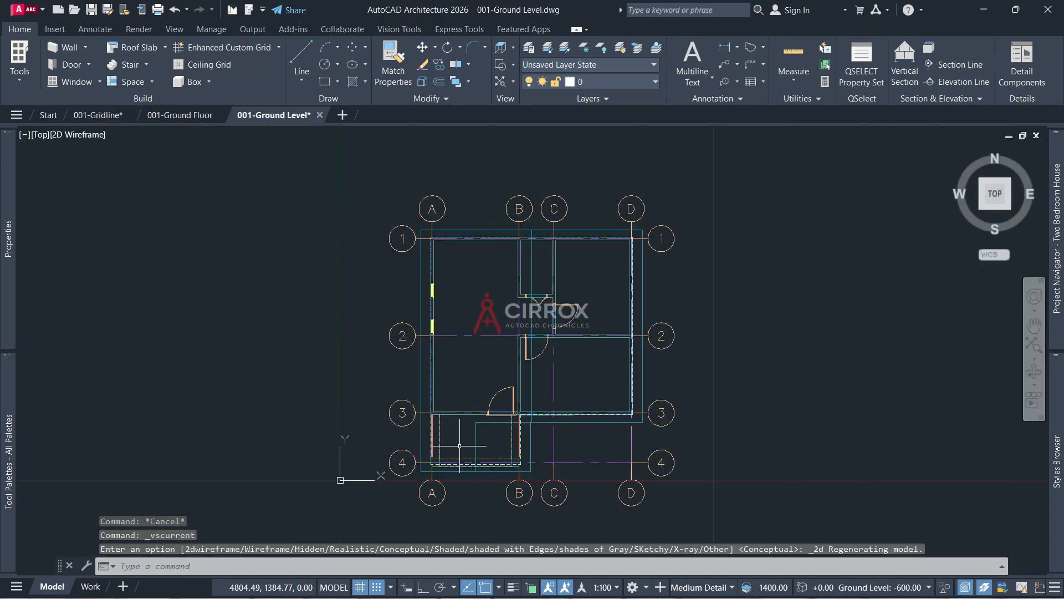
{"action": "scroll", "coordinate": [447, 451], "scroll_direction": "up", "scroll_amount": 5}
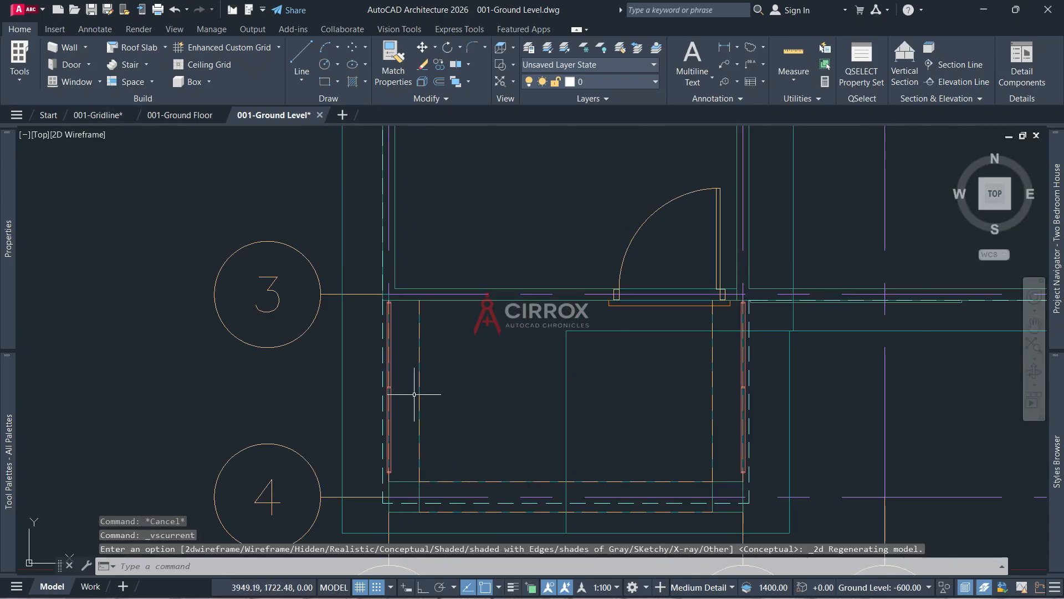
Try moving the Ground Level porch wall along grid A outward from the gridline to the outer wall face near grid 3
{"action": "left_click", "coordinate": [417, 444]}
{"action": "key", "text": "Escape"}
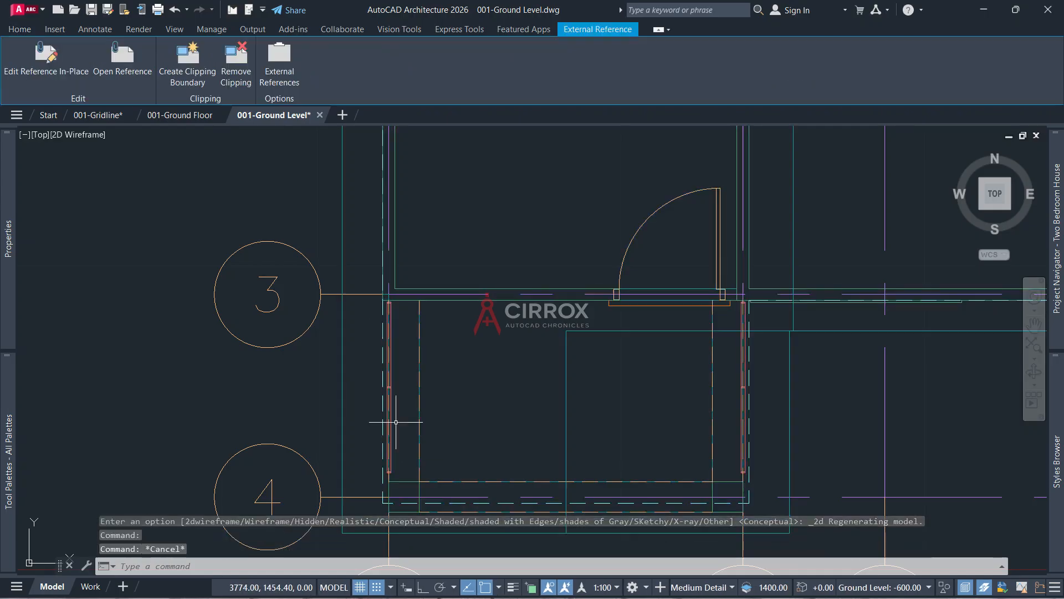
{"action": "scroll", "coordinate": [369, 367], "scroll_direction": "up", "scroll_amount": 4}
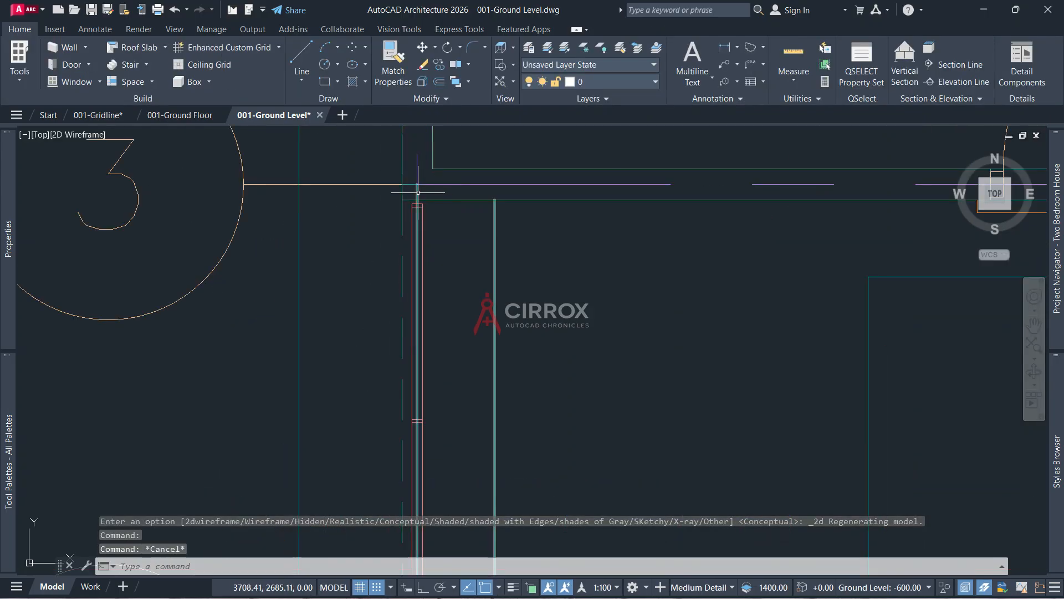
{"action": "left_click", "coordinate": [418, 192]}
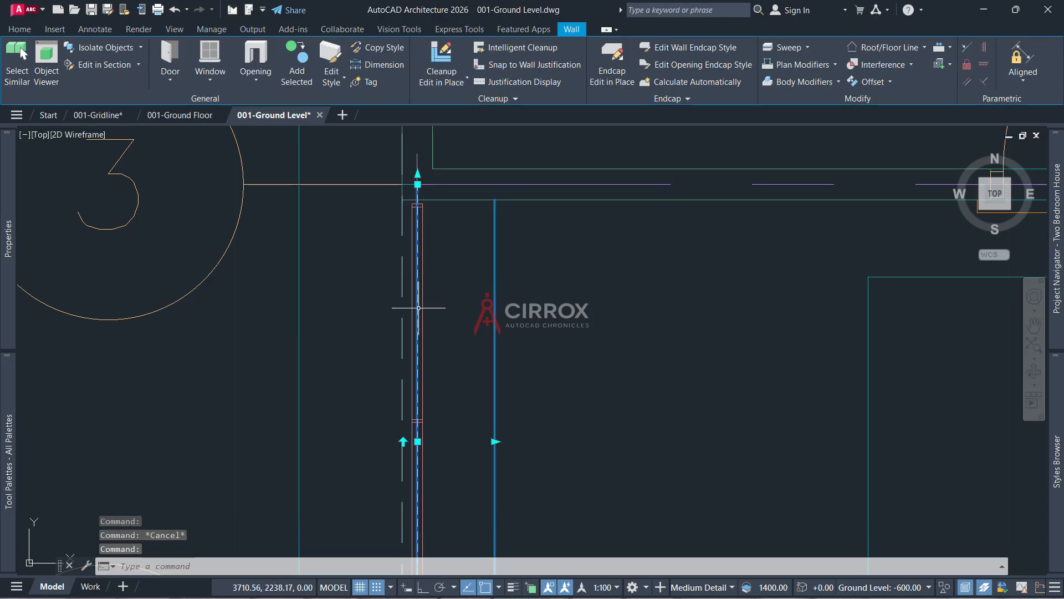
{"action": "type", "text": "m"}
{"action": "key", "text": "Return"}
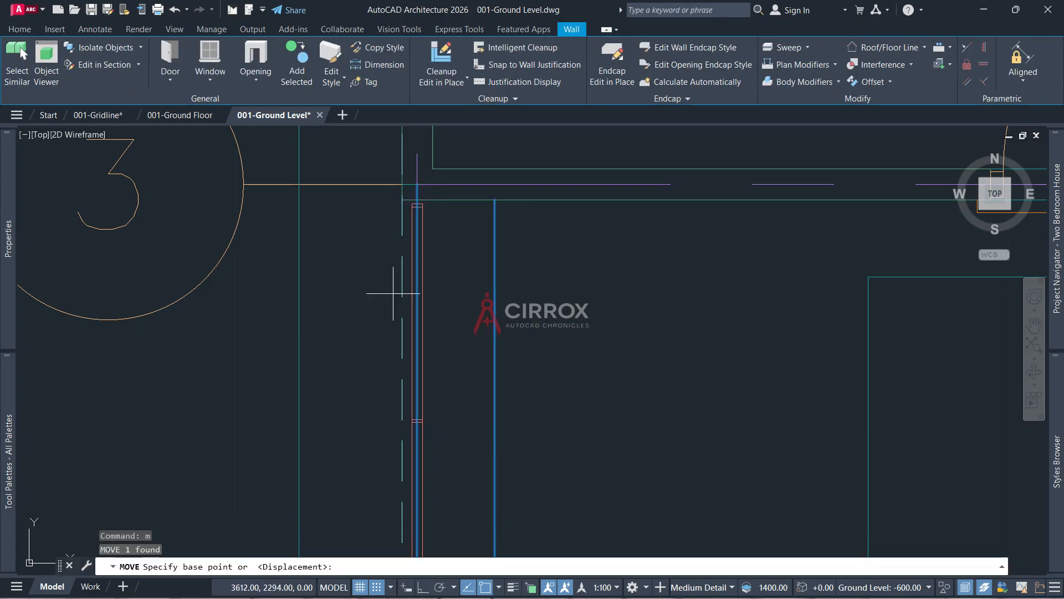
{"action": "scroll", "coordinate": [395, 176], "scroll_direction": "up", "scroll_amount": 4}
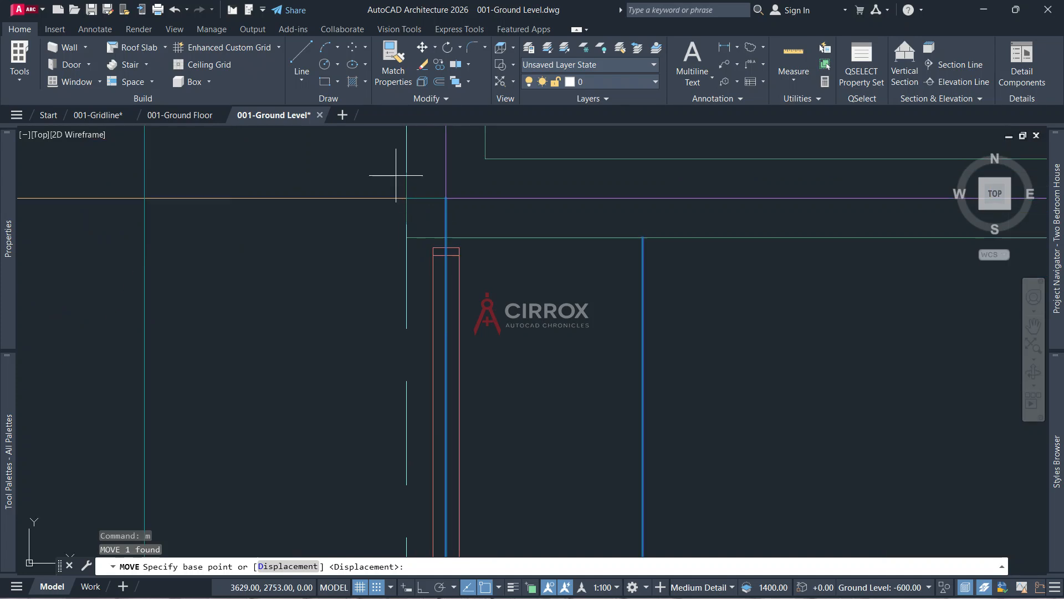
{"action": "left_click", "coordinate": [447, 237]}
{"action": "left_click", "coordinate": [408, 239]}
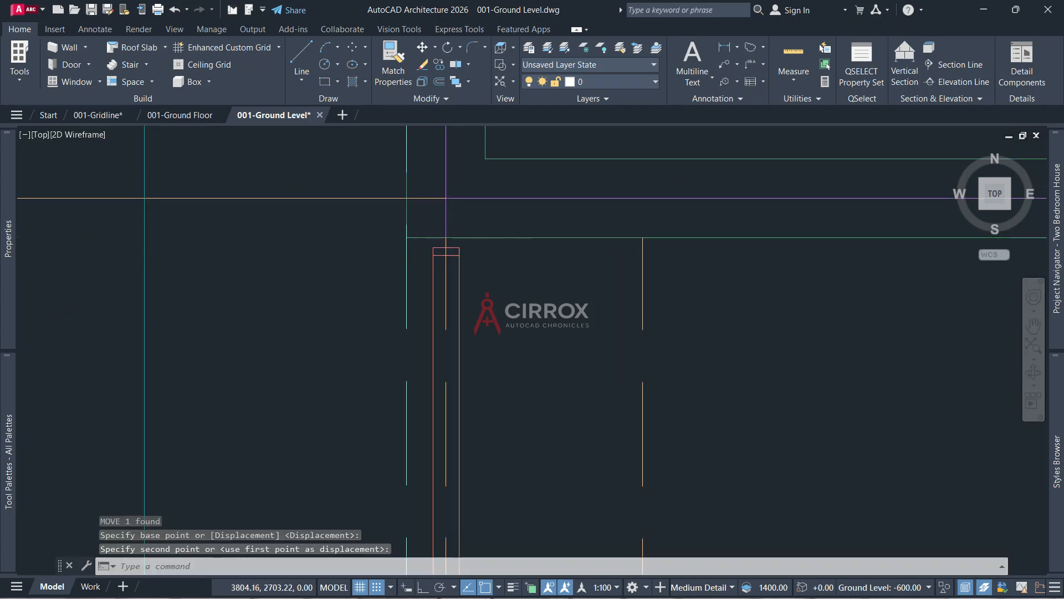
Examine the porch walls on grids A and B in plan and in the isometric home view
{"action": "scroll", "coordinate": [510, 208], "scroll_direction": "down", "scroll_amount": 6}
{"action": "key", "text": "Escape"}
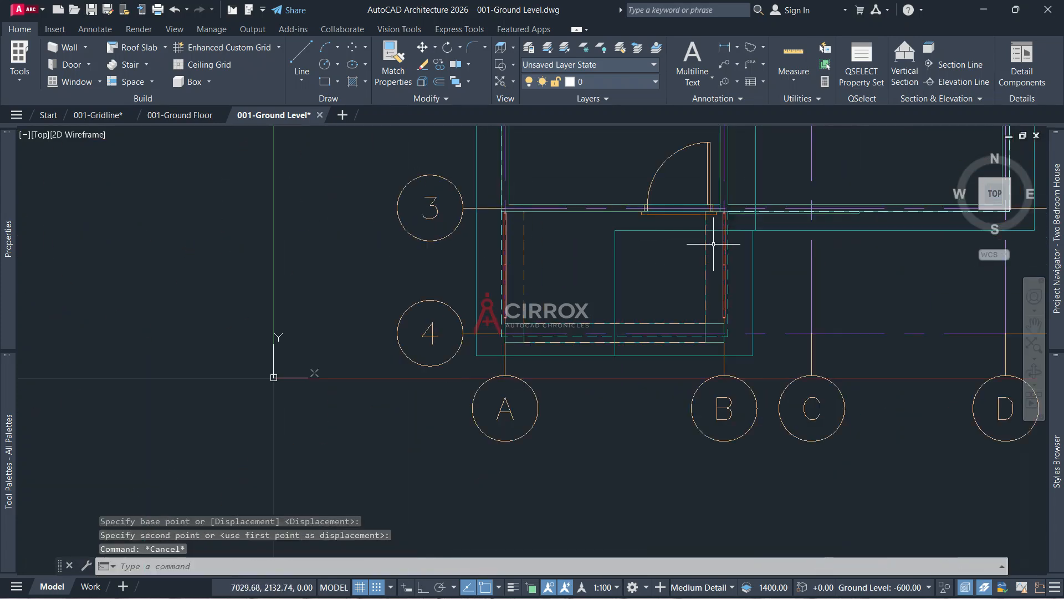
{"action": "scroll", "coordinate": [730, 240], "scroll_direction": "up", "scroll_amount": 4}
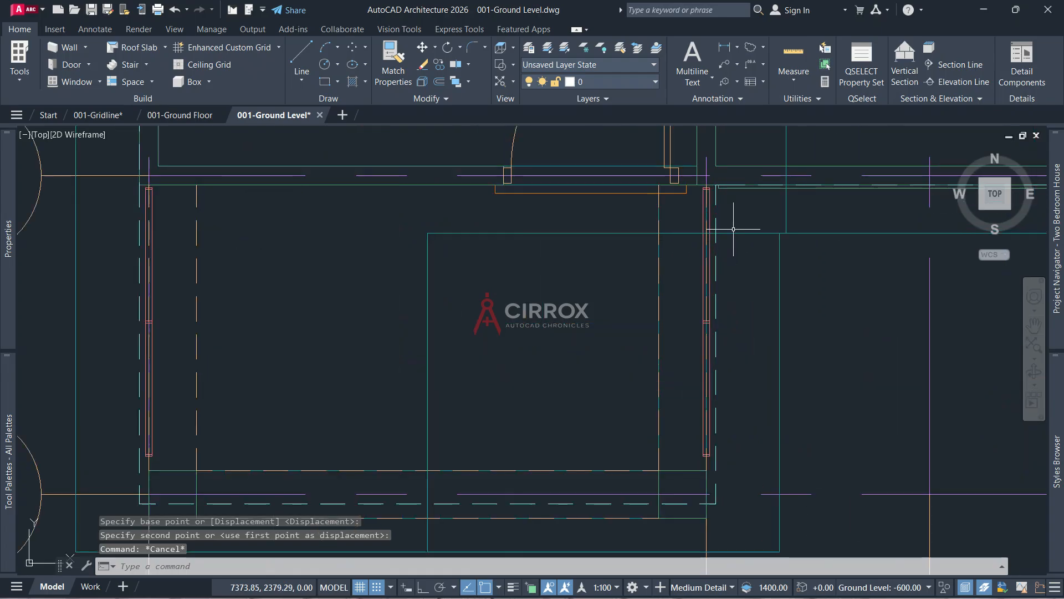
{"action": "left_click", "coordinate": [657, 258]}
{"action": "key", "text": "Escape"}
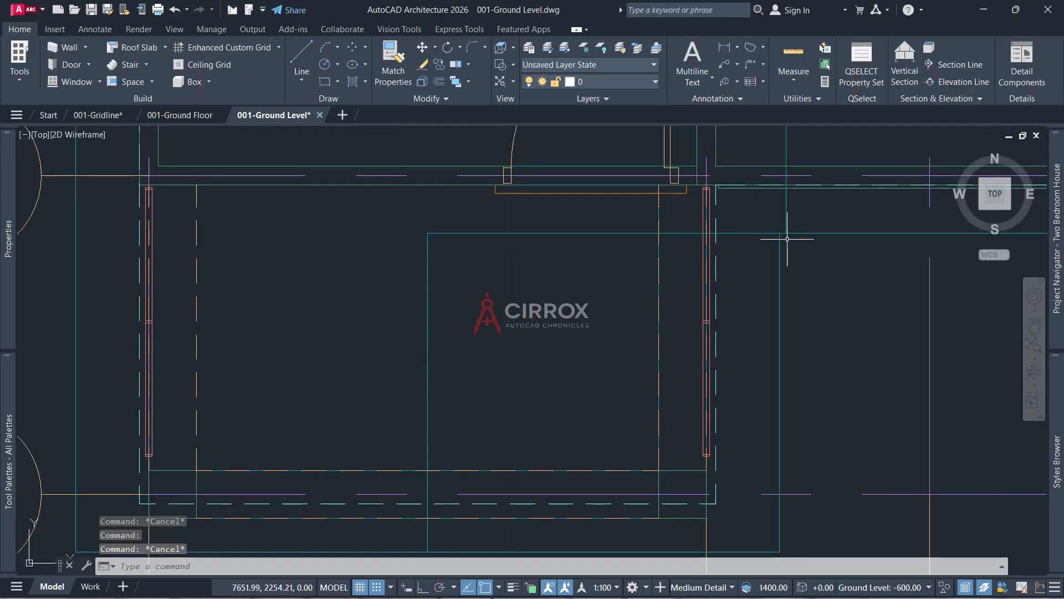
{"action": "left_click", "coordinate": [958, 151]}
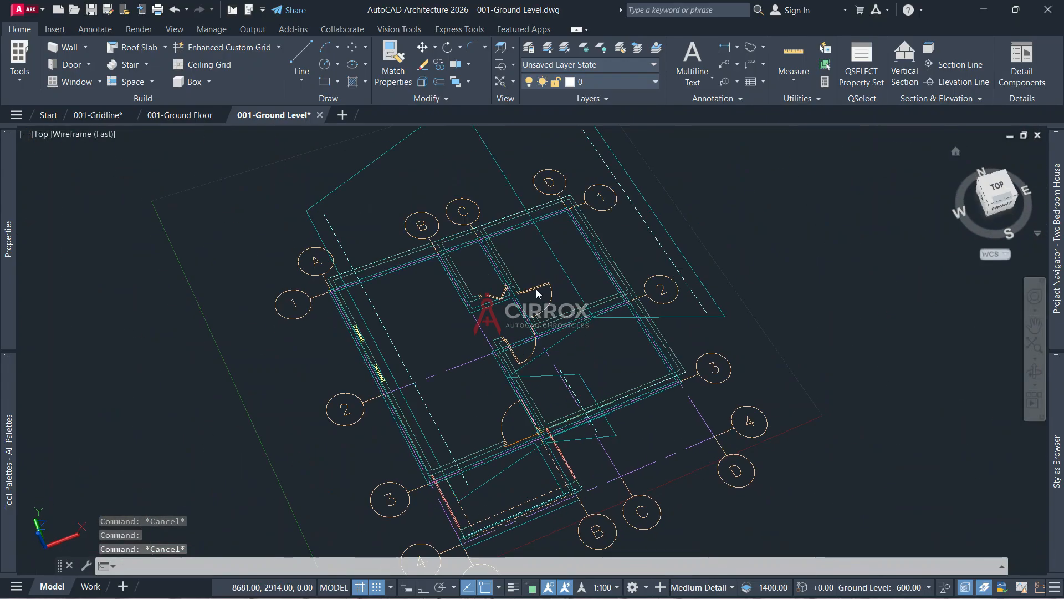
{"action": "scroll", "coordinate": [511, 489], "scroll_direction": "up", "scroll_amount": 4}
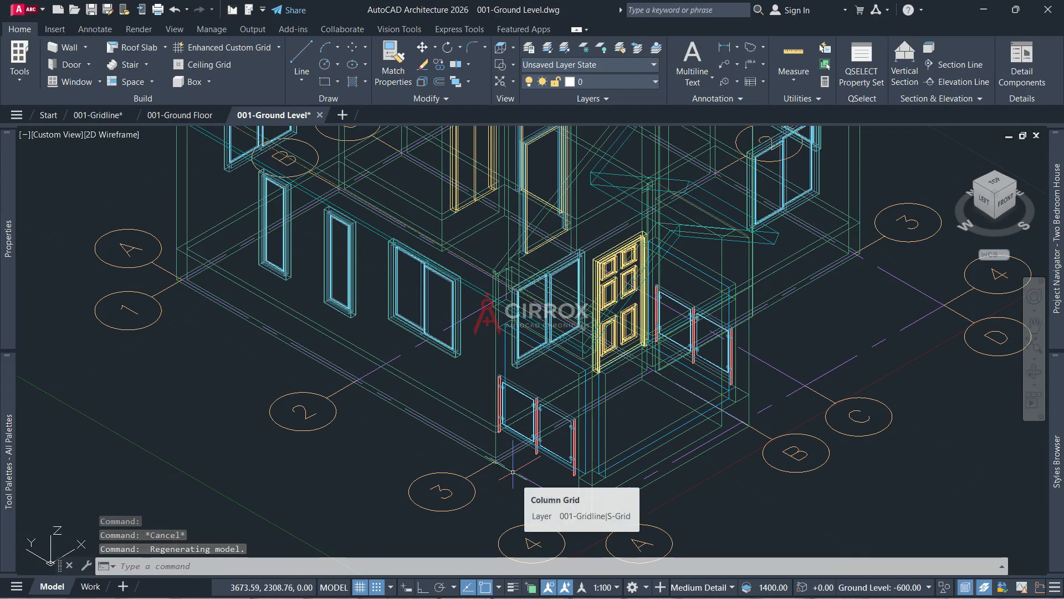
Undo the view changes and the move of the grid A porch wall
{"action": "key", "text": "ctrl+z"}
{"action": "key", "text": "ctrl+z"}
{"action": "key", "text": "ctrl+z"}
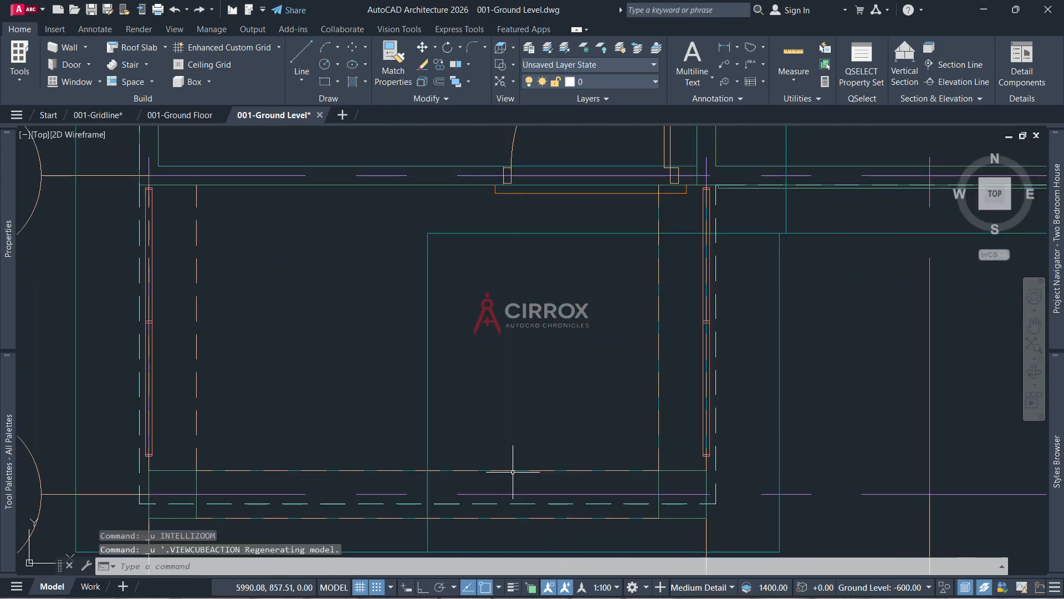
{"action": "key", "text": "ctrl+z"}
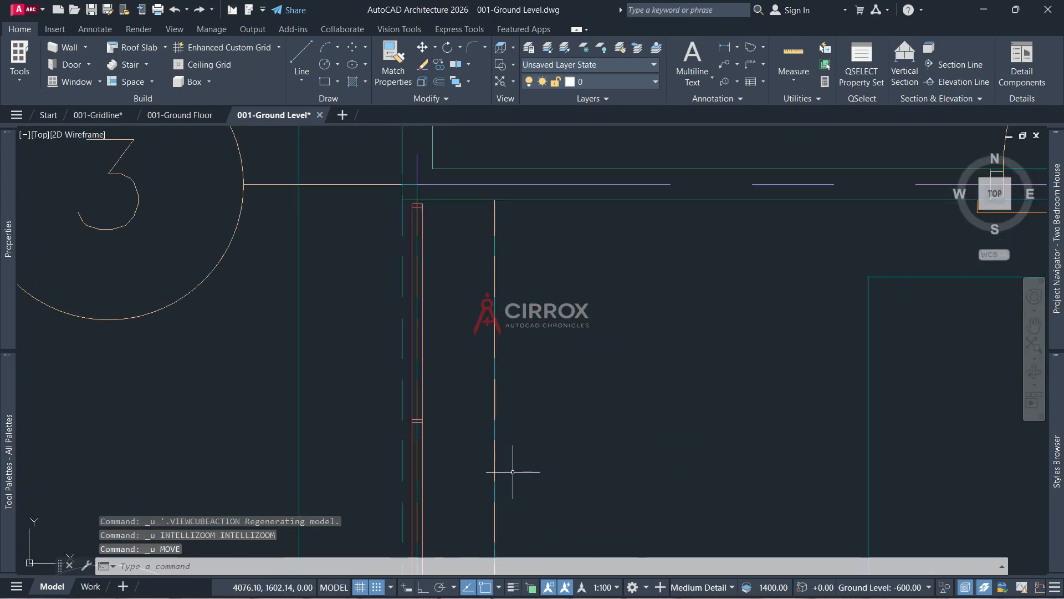
{"action": "key", "text": "ctrl+z"}
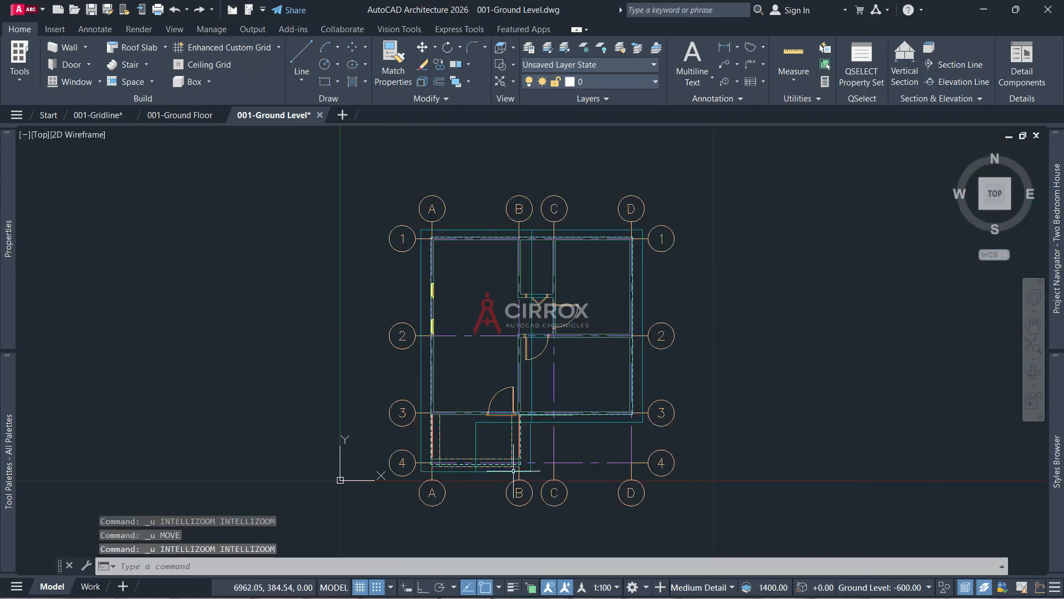
{"action": "left_click", "coordinate": [955, 153]}
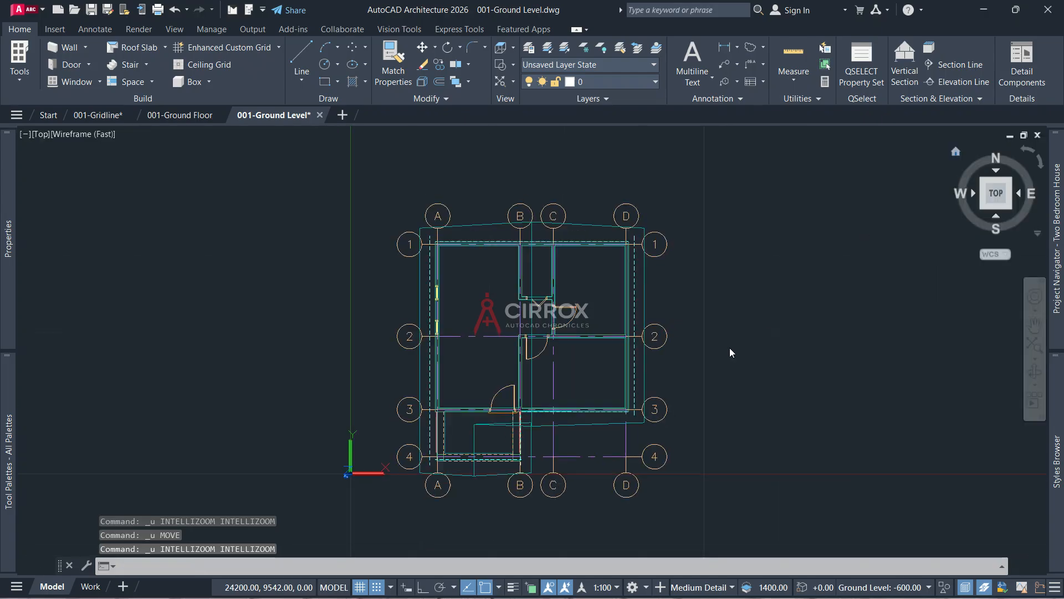
{"action": "scroll", "coordinate": [527, 491], "scroll_direction": "up", "scroll_amount": 5}
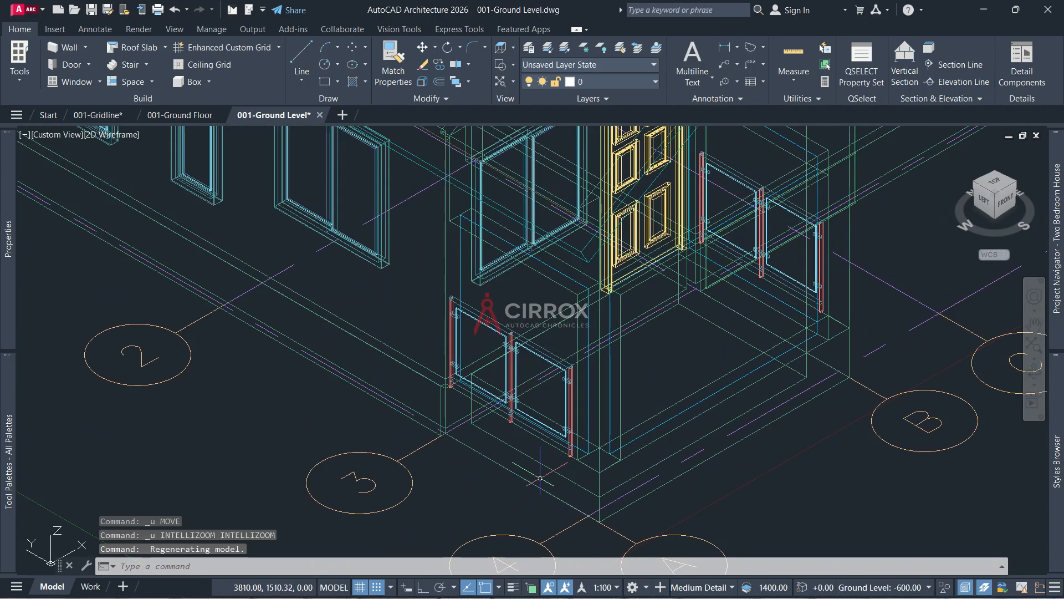
{"action": "left_click", "coordinate": [548, 466]}
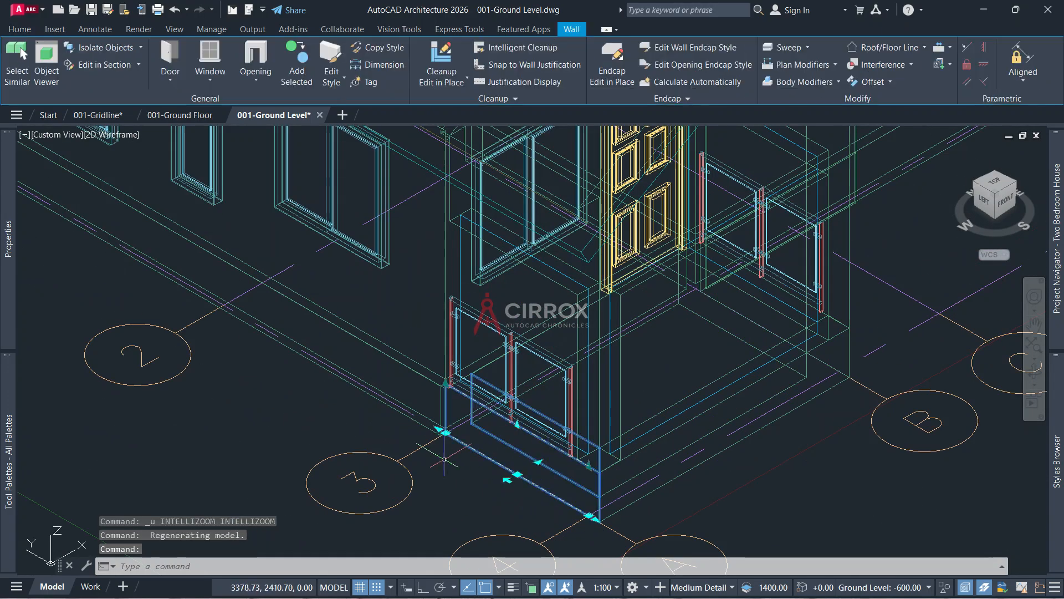
{"action": "scroll", "coordinate": [447, 449], "scroll_direction": "up", "scroll_amount": 5}
{"action": "scroll", "coordinate": [447, 449], "scroll_direction": "down", "scroll_amount": 3}
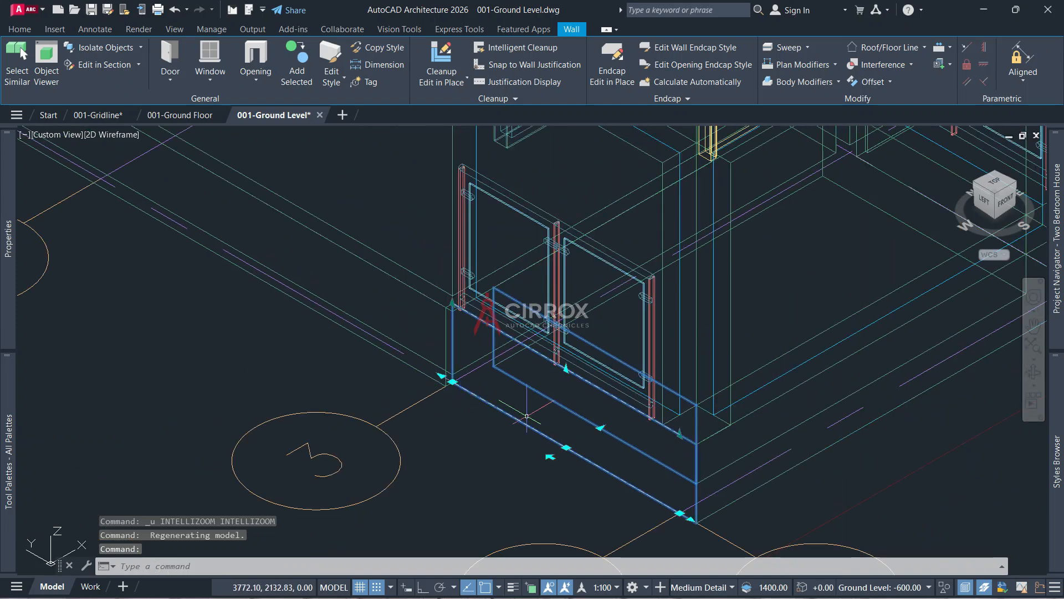
{"action": "left_click", "coordinate": [566, 447]}
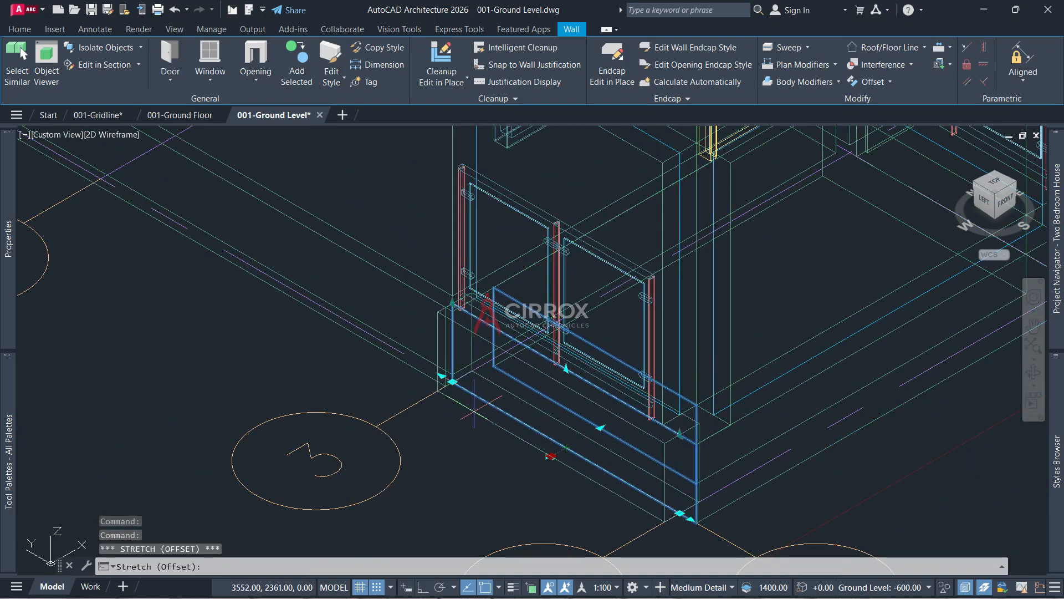
{"action": "key", "text": "Escape"}
{"action": "scroll", "coordinate": [636, 419], "scroll_direction": "down", "scroll_amount": 8}
{"action": "key", "text": "Escape"}
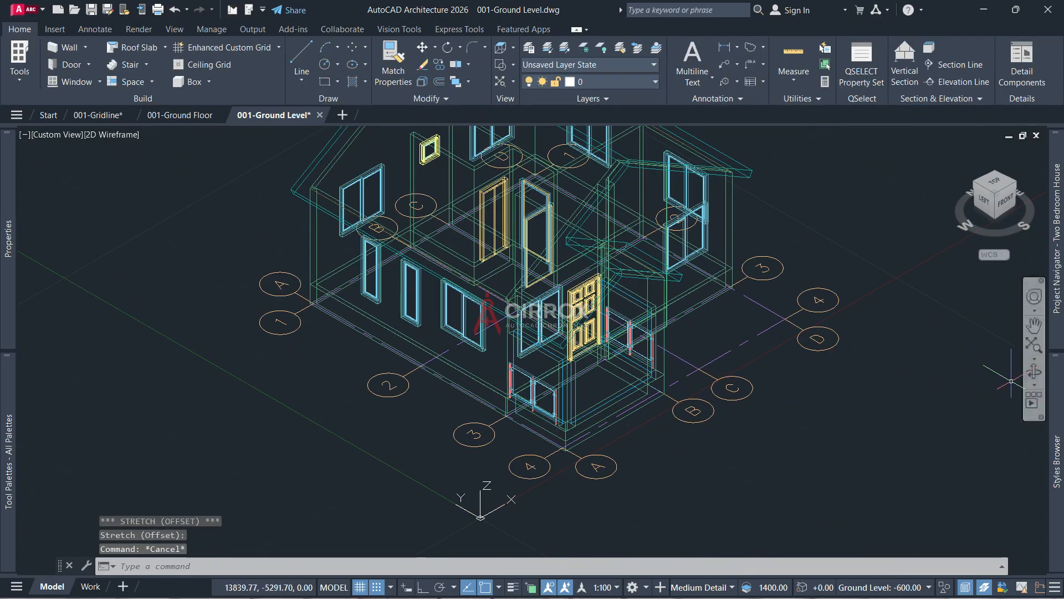
Unload the 001-Ground Floor external reference from the Ground Level drawing
{"action": "middle_click_drag", "start_coordinate": [875, 376], "coordinate": [652, 336], "text": "shift"}
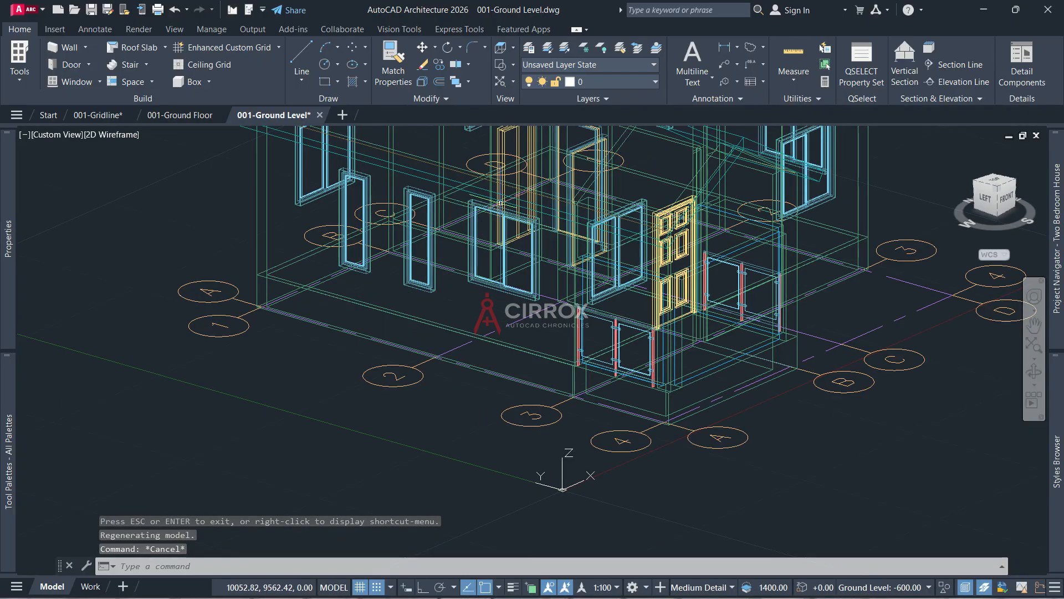
{"action": "left_click", "coordinate": [502, 203]}
{"action": "right_click", "coordinate": [502, 204]}
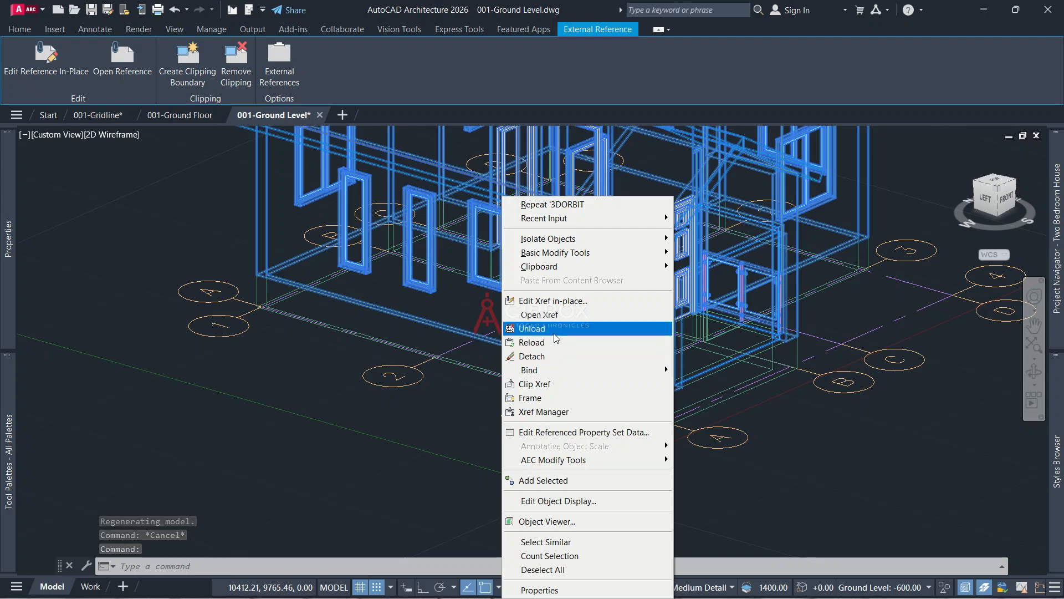
{"action": "left_click", "coordinate": [556, 336]}
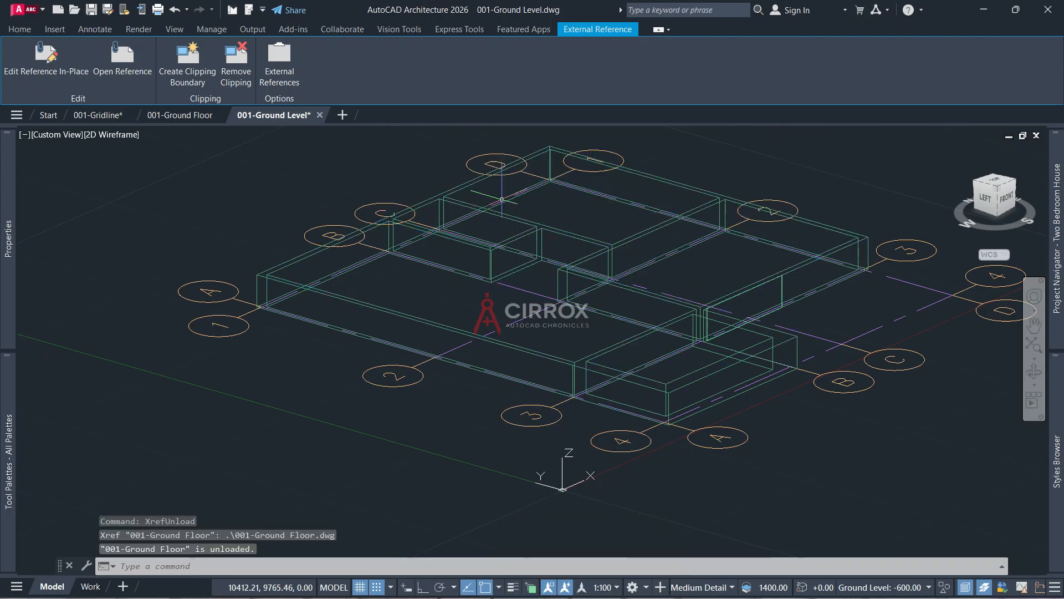
Return to the north-up top plan view and begin a slab at the inner wall corner near grids A and 1
{"action": "left_click", "coordinate": [990, 181]}
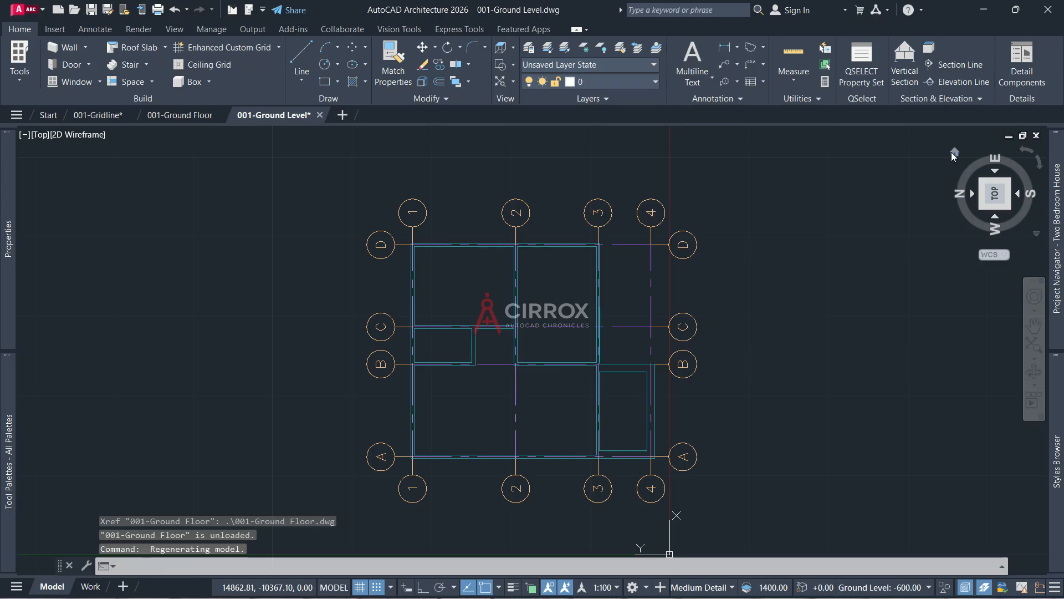
{"action": "left_click", "coordinate": [952, 152]}
{"action": "left_click", "coordinate": [1003, 189]}
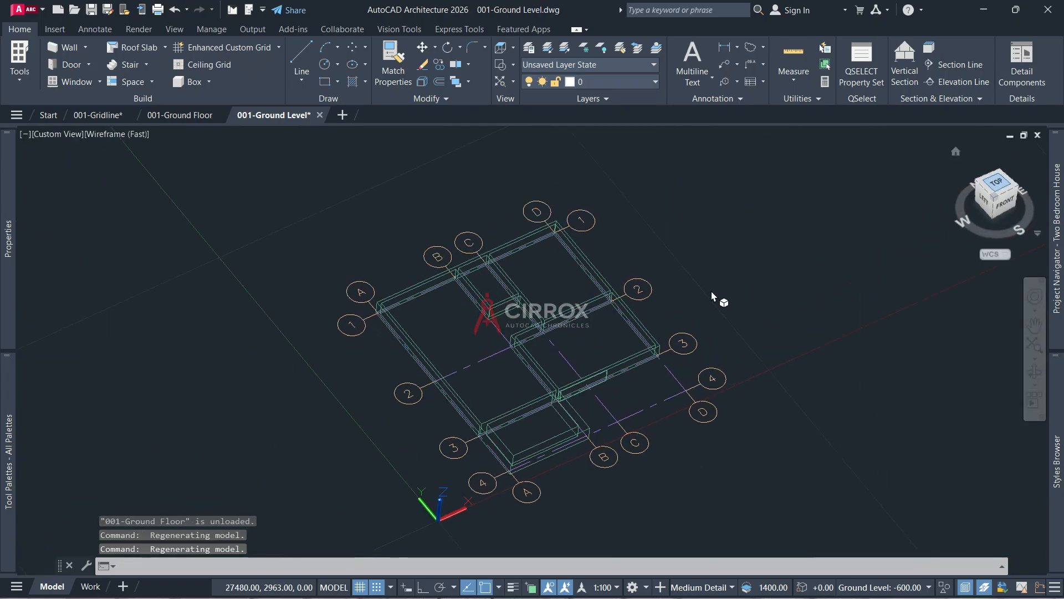
{"action": "left_click", "coordinate": [164, 49]}
{"action": "left_click", "coordinate": [136, 124]}
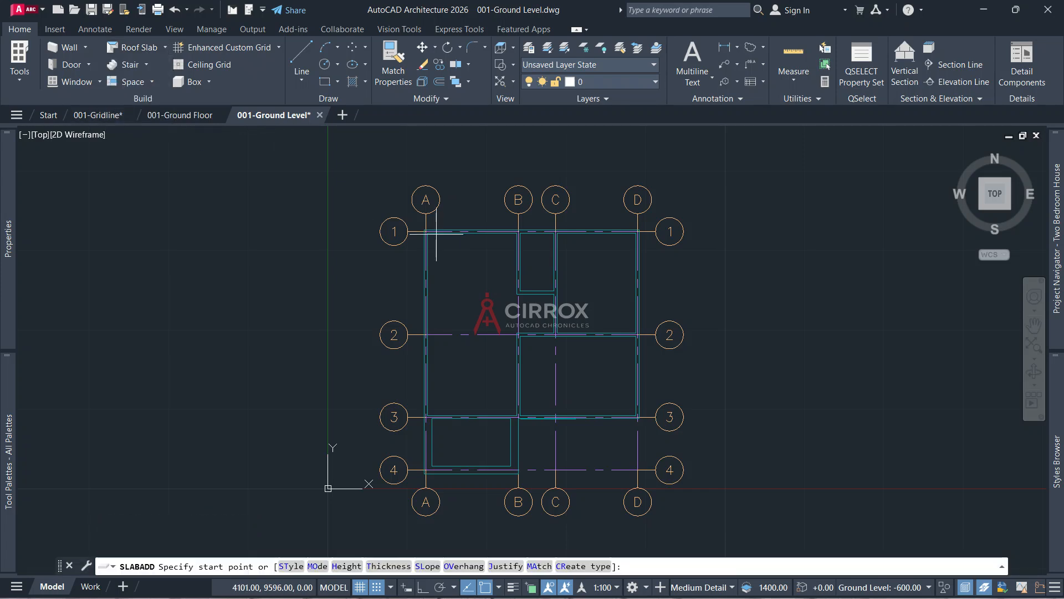
{"action": "scroll", "coordinate": [436, 234], "scroll_direction": "up", "scroll_amount": 4}
{"action": "scroll", "coordinate": [417, 227], "scroll_direction": "up", "scroll_amount": 4}
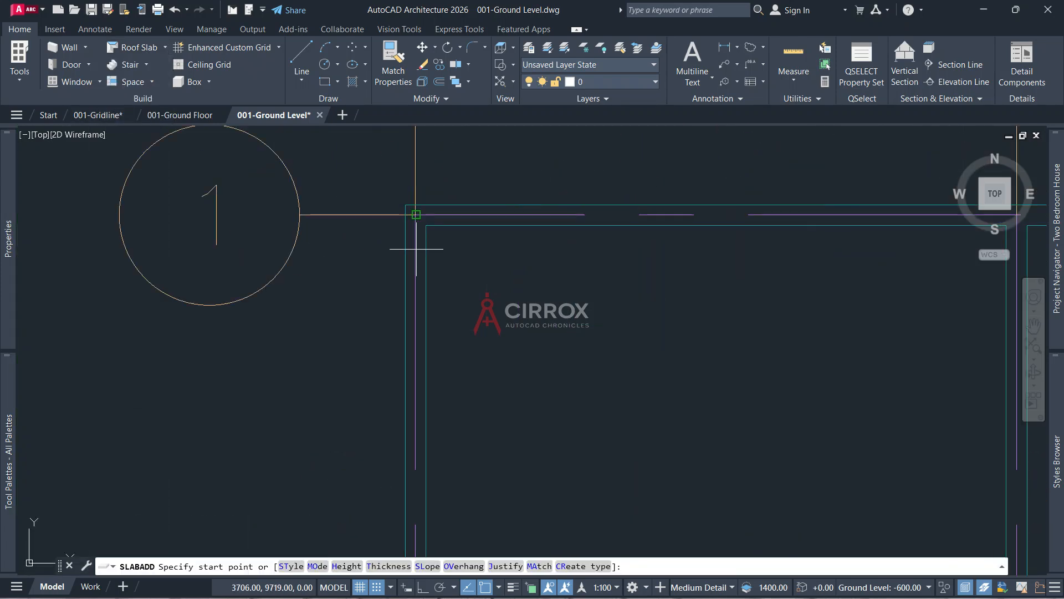
{"action": "left_click", "coordinate": [423, 219]}
{"action": "scroll", "coordinate": [423, 218], "scroll_direction": "down", "scroll_amount": 6}
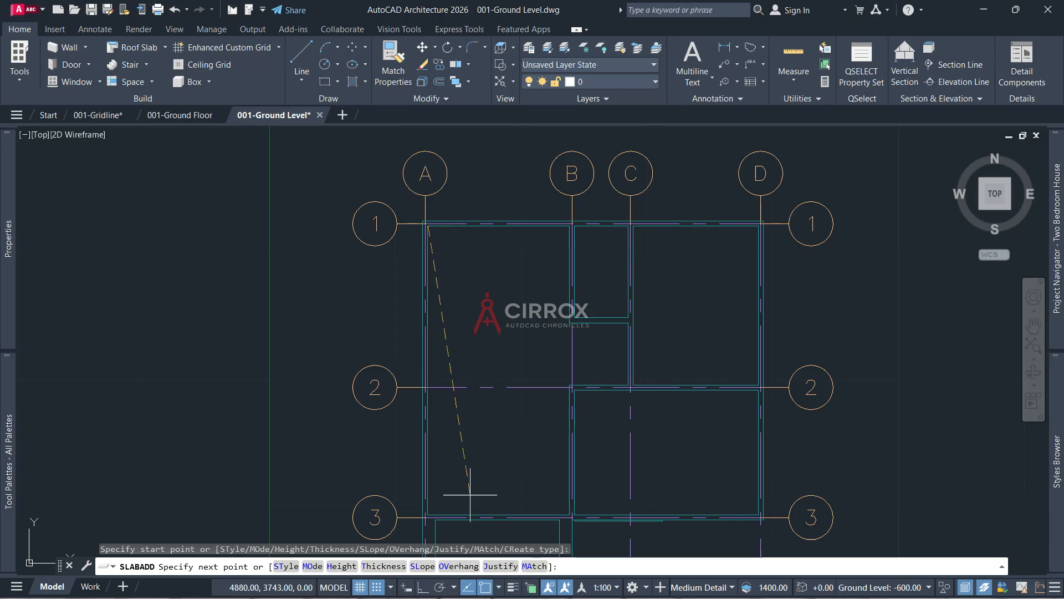
Turn on Ortho and trace the slab boundary through the inner wall corners near D-1 and D-3
{"action": "left_click", "coordinate": [424, 588]}
{"action": "scroll", "coordinate": [759, 237], "scroll_direction": "up", "scroll_amount": 2}
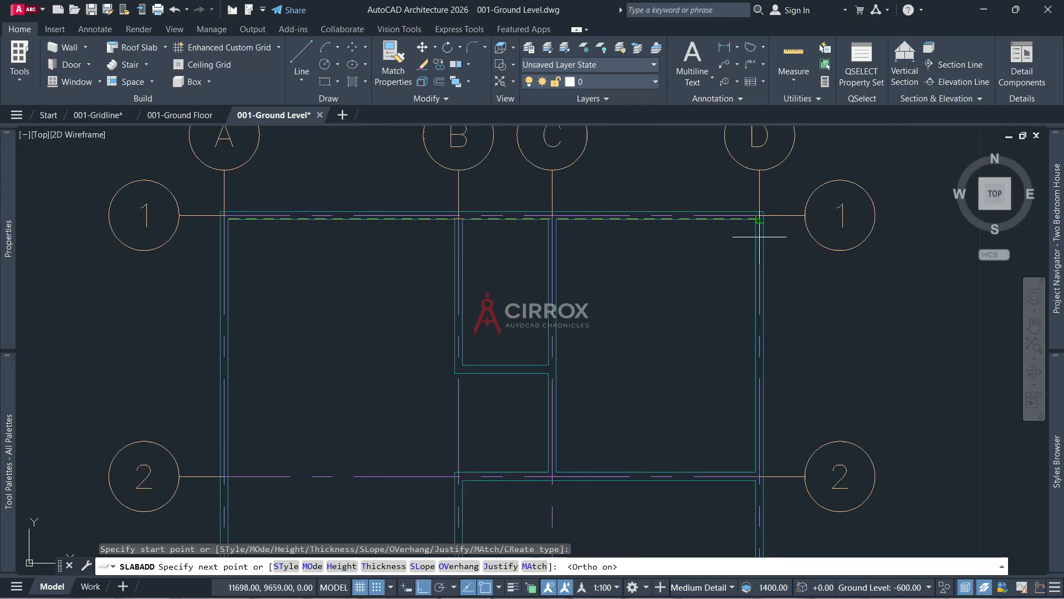
{"action": "left_click", "coordinate": [758, 219]}
{"action": "scroll", "coordinate": [738, 277], "scroll_direction": "down", "scroll_amount": 6}
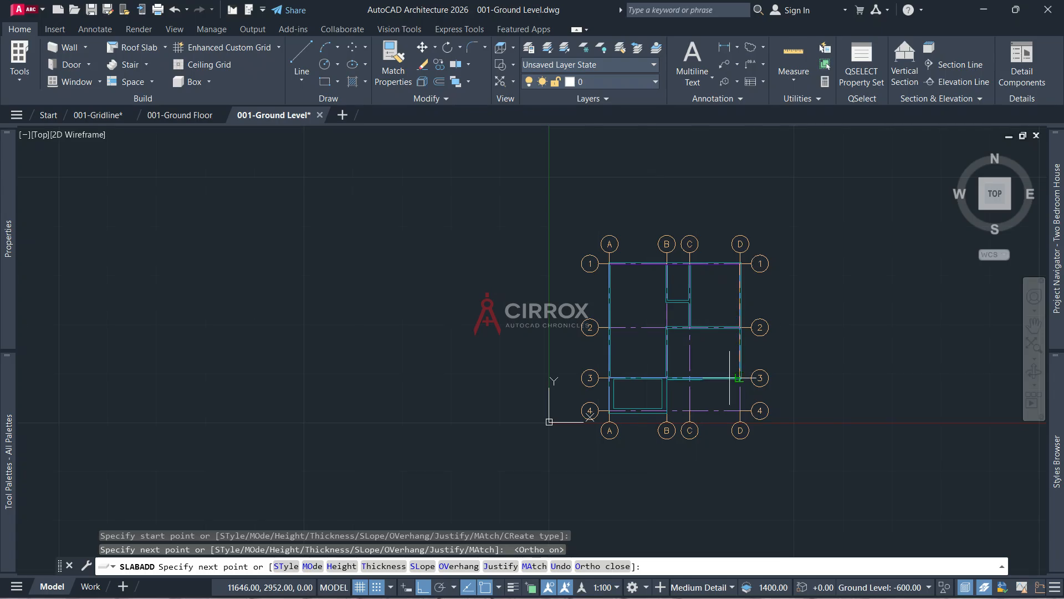
{"action": "scroll", "coordinate": [734, 377], "scroll_direction": "up", "scroll_amount": 5}
{"action": "left_click", "coordinate": [756, 369]}
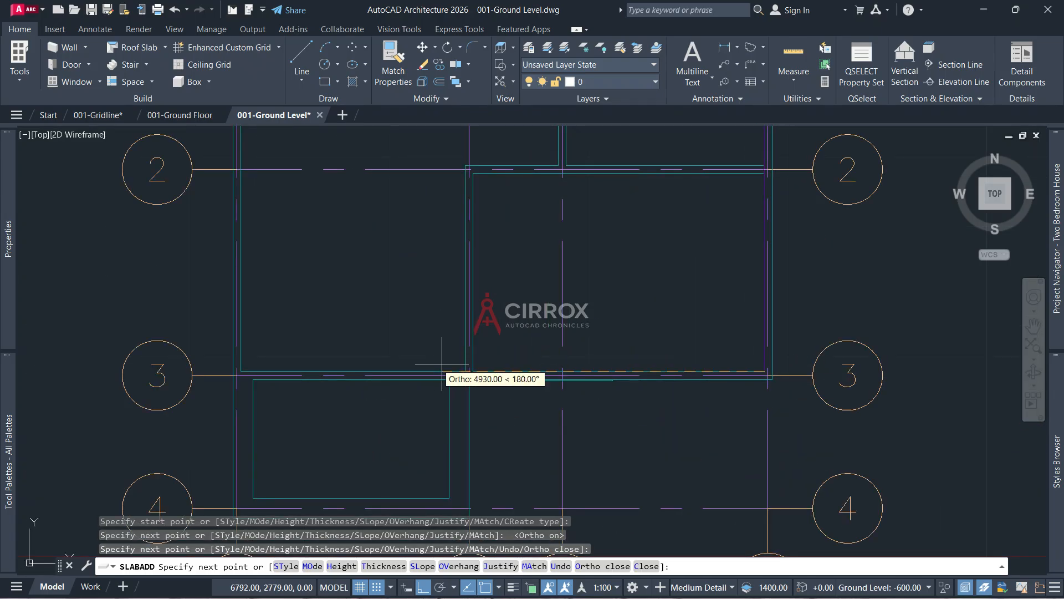
Continue the slab boundary around the porch through its inner wall corners near grids B-3, B-4 and A-4
{"action": "scroll", "coordinate": [502, 351], "scroll_direction": "up", "scroll_amount": 4}
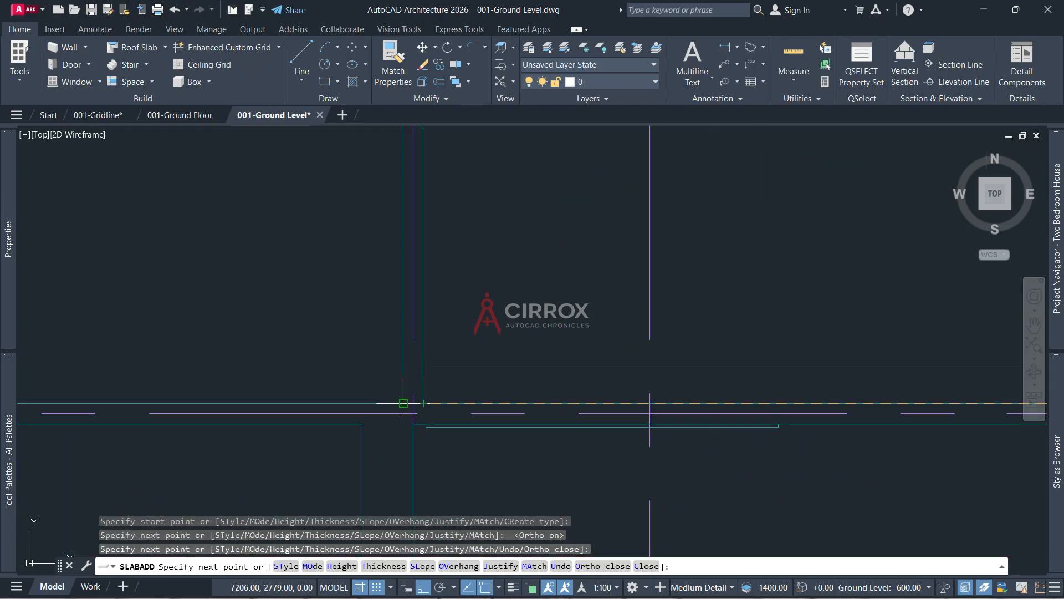
{"action": "left_click", "coordinate": [363, 423]}
{"action": "scroll", "coordinate": [358, 363], "scroll_direction": "down", "scroll_amount": 4}
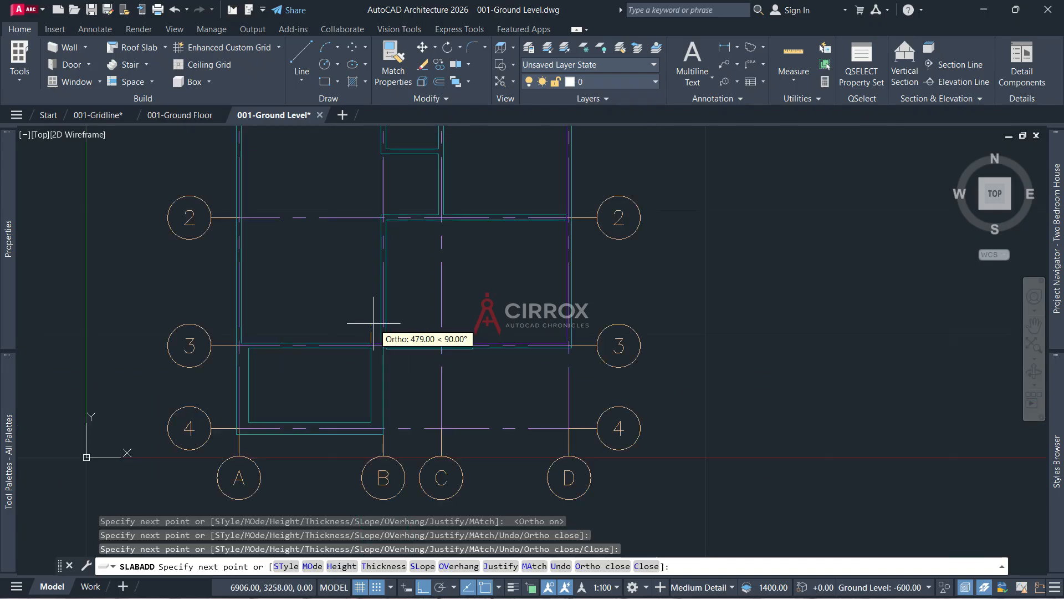
{"action": "left_click", "coordinate": [371, 421]}
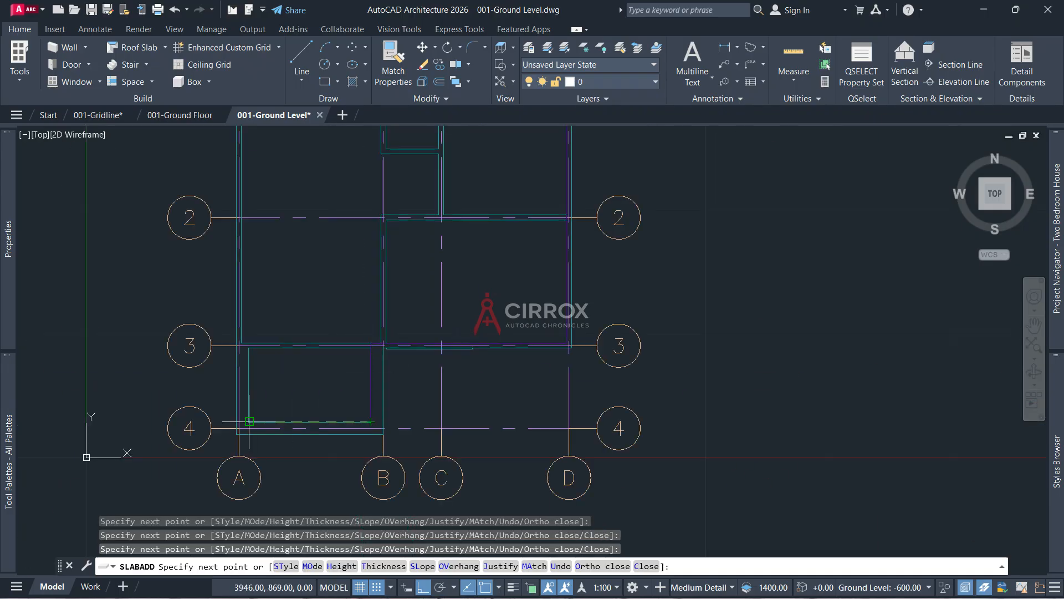
{"action": "scroll", "coordinate": [250, 421], "scroll_direction": "down", "scroll_amount": 3}
{"action": "scroll", "coordinate": [222, 377], "scroll_direction": "up", "scroll_amount": 5}
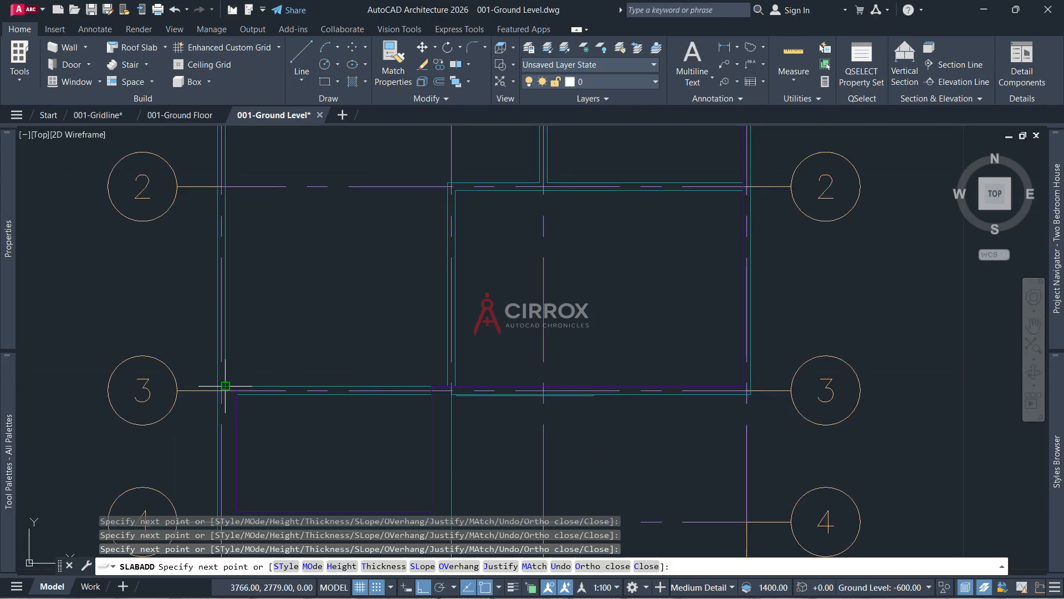
Carry the slab boundary through the inner wall corner near A-3, close it along grid A and end the slab command
{"action": "scroll", "coordinate": [225, 387], "scroll_direction": "down", "scroll_amount": 3}
{"action": "scroll", "coordinate": [224, 238], "scroll_direction": "up", "scroll_amount": 3}
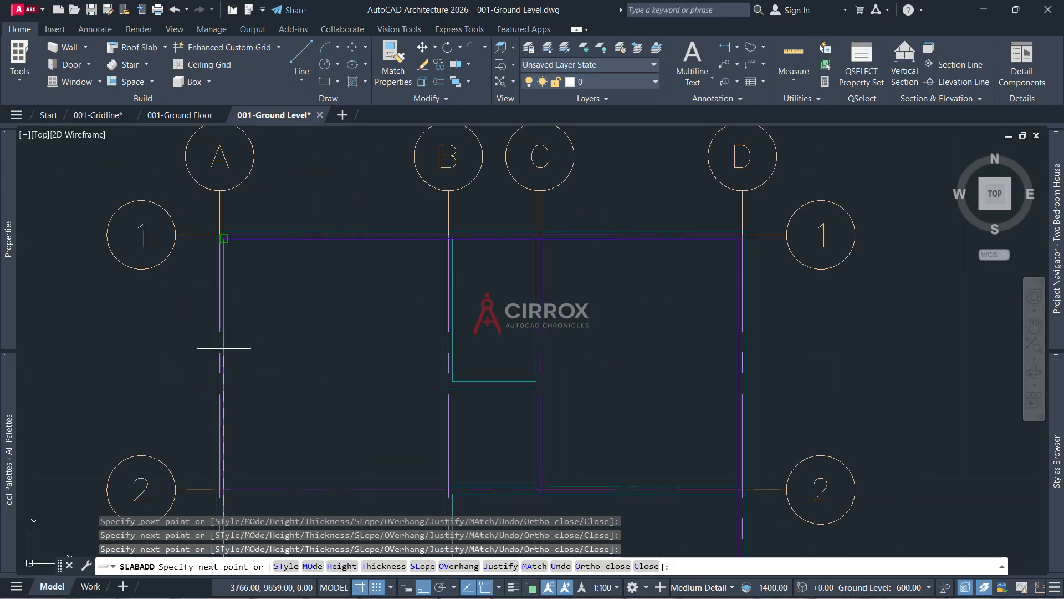
{"action": "left_click", "coordinate": [644, 565]}
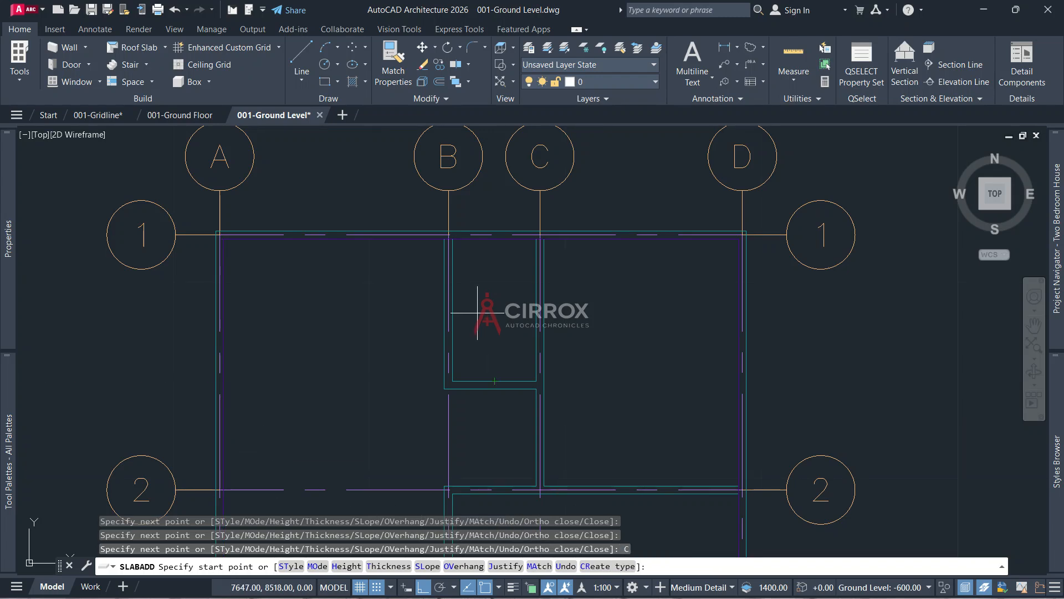
{"action": "key", "text": "Escape"}
{"action": "key", "text": "Escape"}
{"action": "key", "text": "Escape"}
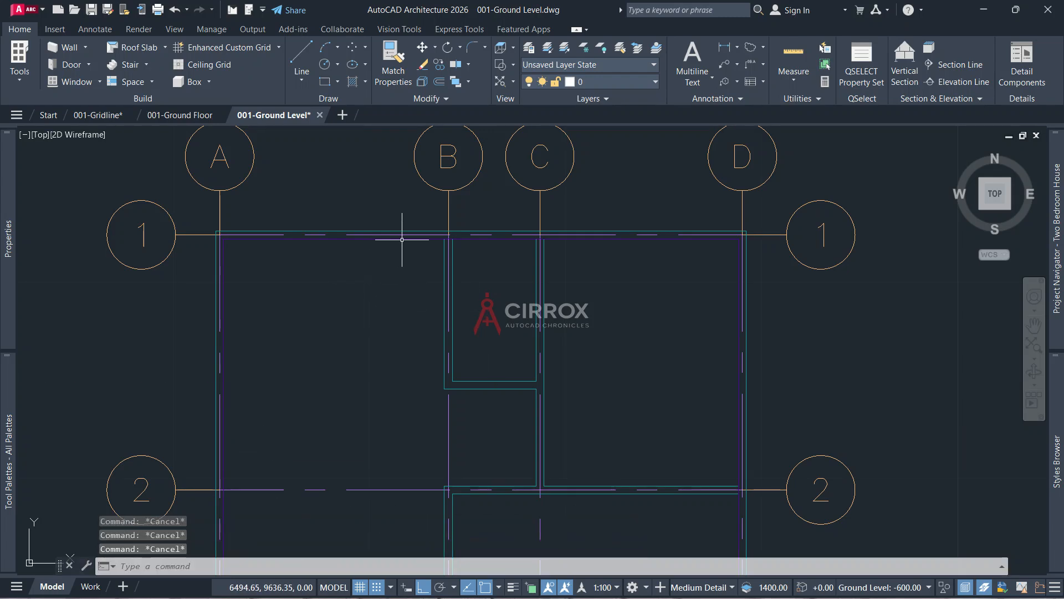
Adjust the new slab's elevation to sit flush with the base wall tops and check it in an isometric view
{"action": "left_click", "coordinate": [402, 240]}
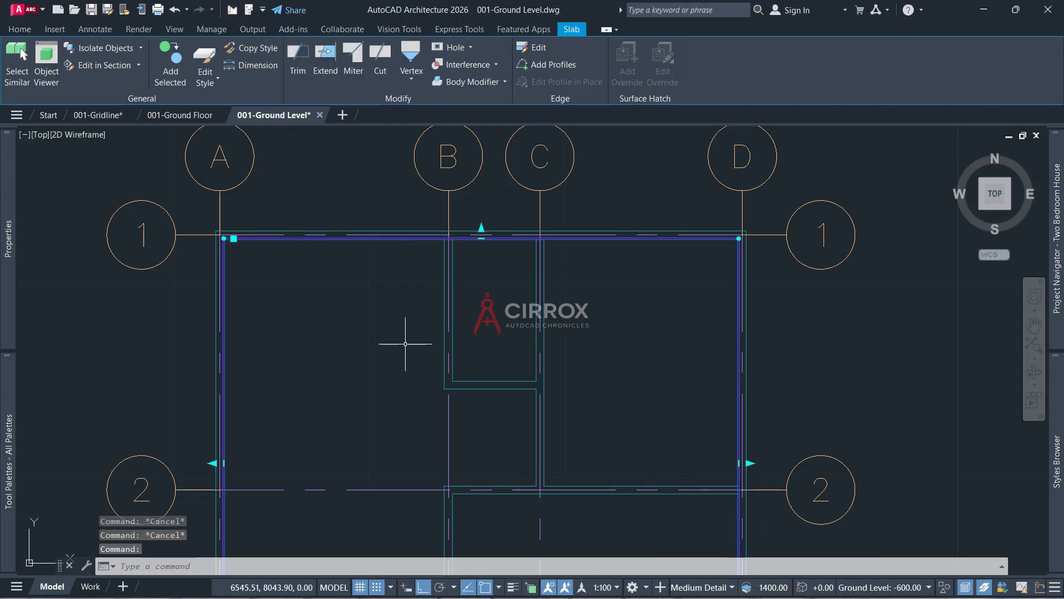
{"action": "mouse_move", "coordinate": [9, 228]}
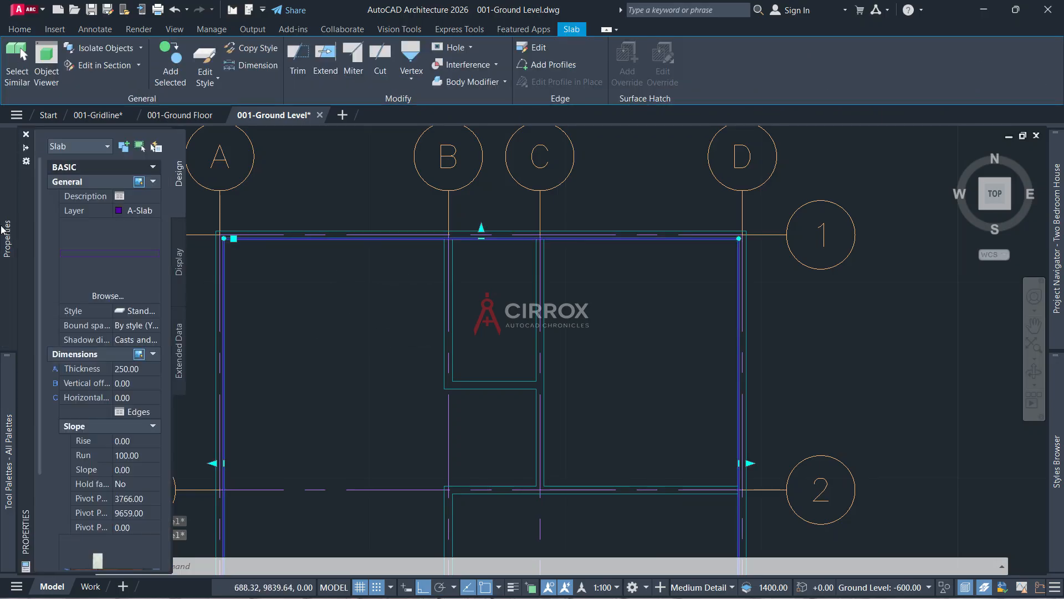
{"action": "scroll", "coordinate": [103, 453], "scroll_direction": "down", "scroll_amount": 3}
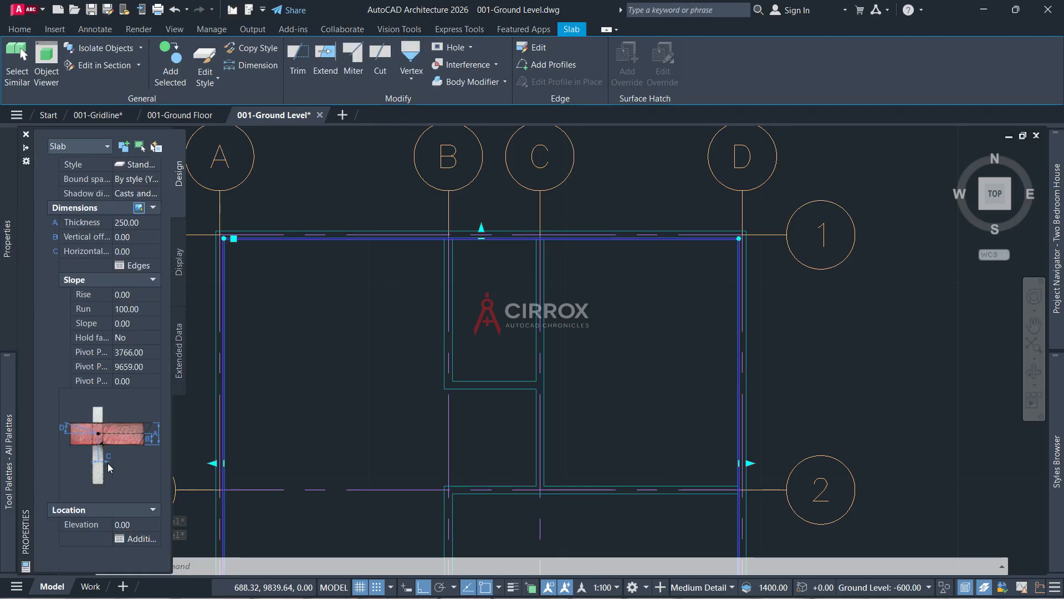
{"action": "left_click", "coordinate": [124, 525]}
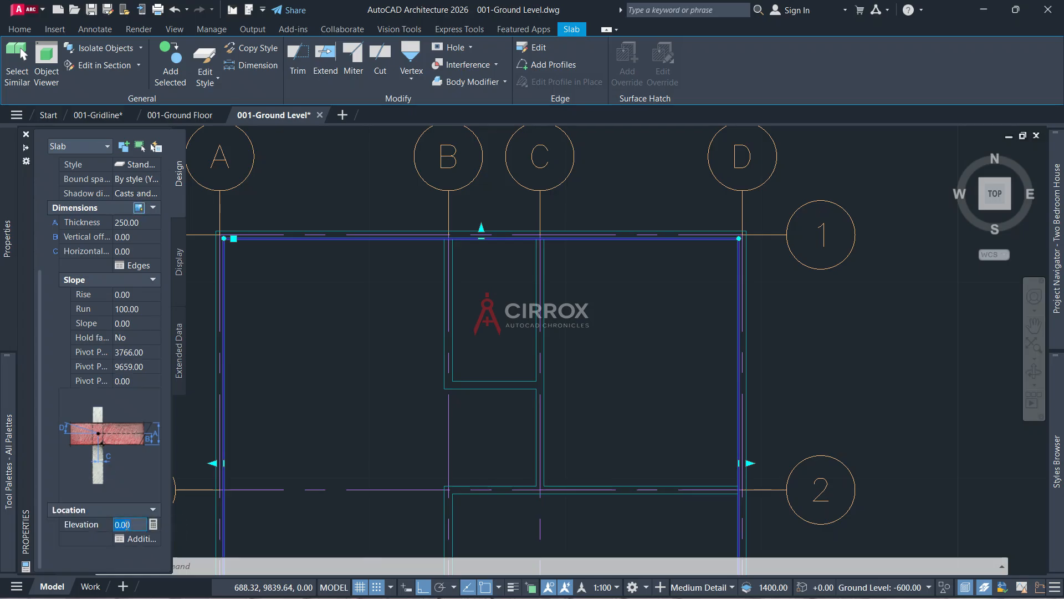
{"action": "key", "text": "Return"}
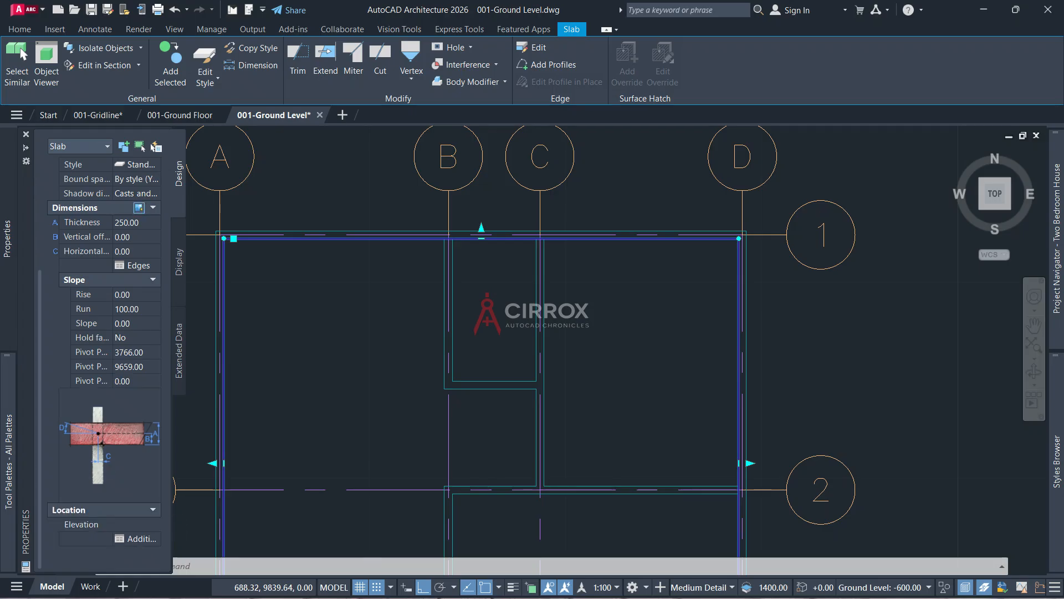
{"action": "left_click", "coordinate": [953, 152]}
{"action": "left_click", "coordinate": [489, 454]}
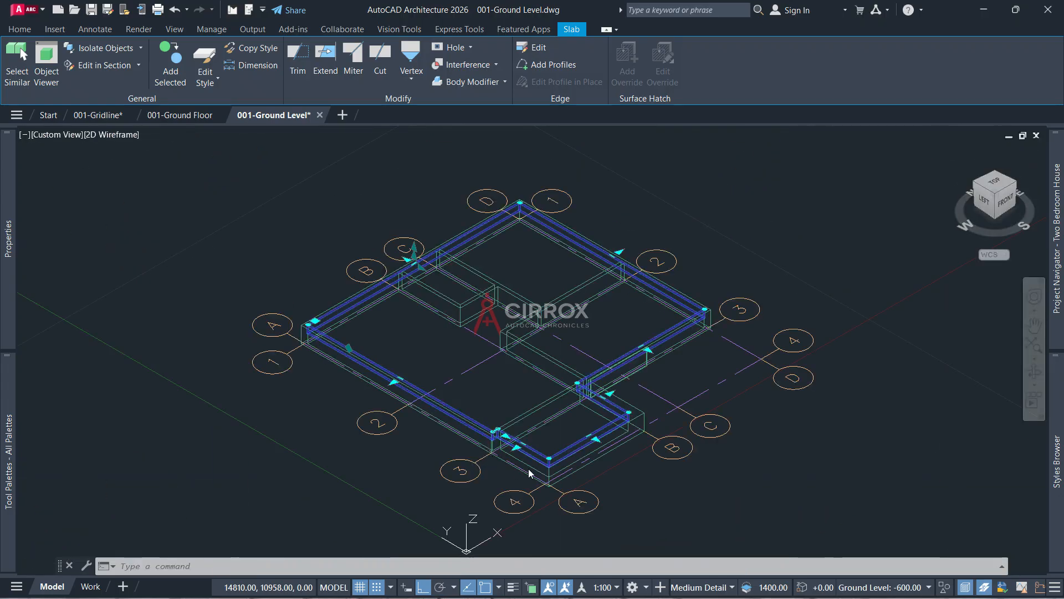
{"action": "scroll", "coordinate": [536, 477], "scroll_direction": "up", "scroll_amount": 2}
{"action": "scroll", "coordinate": [671, 389], "scroll_direction": "up", "scroll_amount": 2}
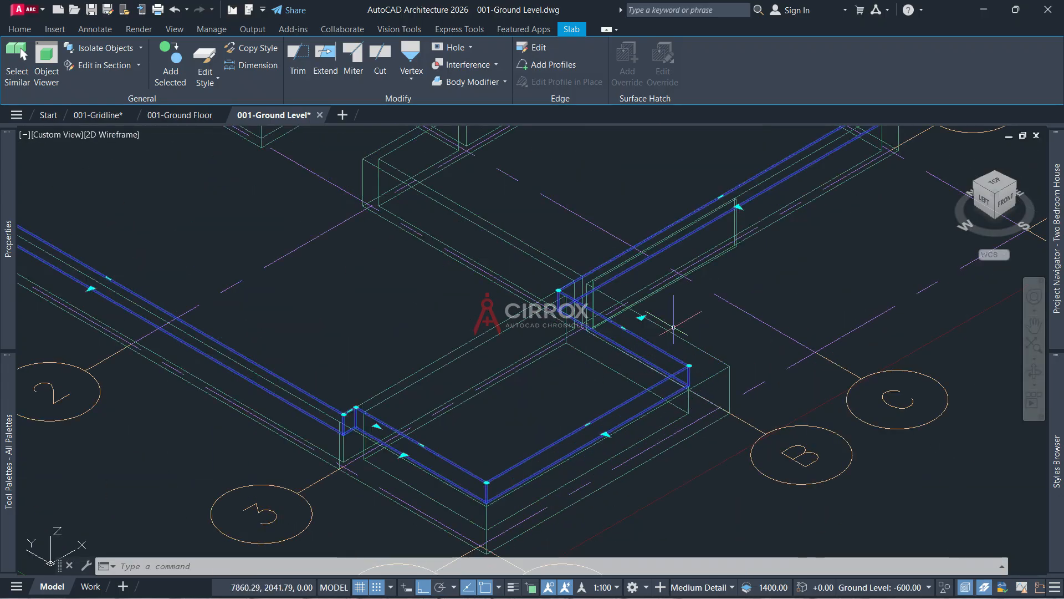
{"action": "scroll", "coordinate": [578, 307], "scroll_direction": "down", "scroll_amount": 2}
{"action": "scroll", "coordinate": [578, 307], "scroll_direction": "down", "scroll_amount": 5}
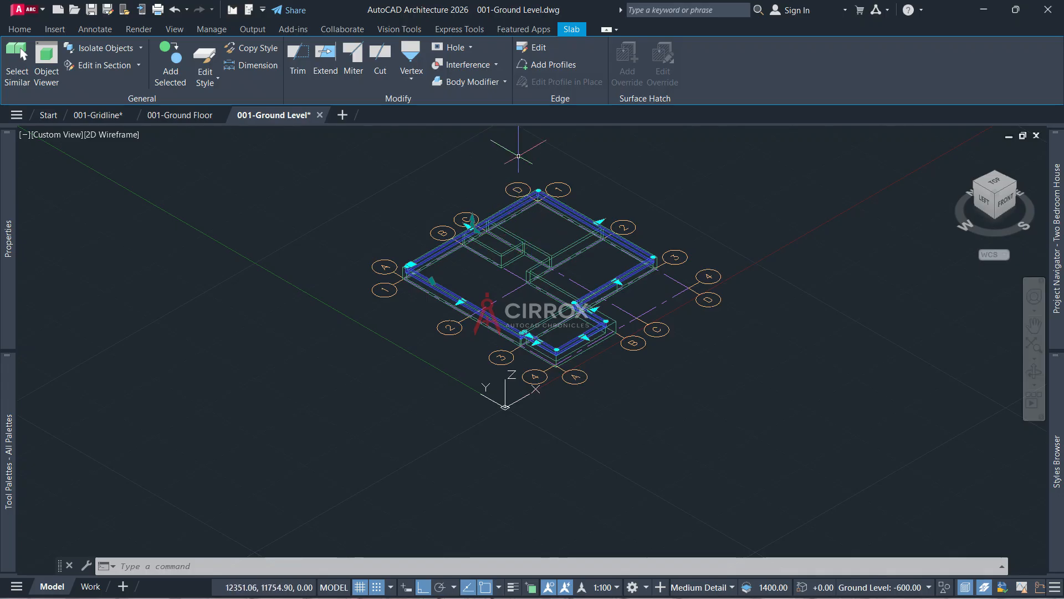
Add the five interior base walls and the full grid 3 wall to the slab as interference objects with the Subtractive effect
{"action": "left_click", "coordinate": [465, 65]}
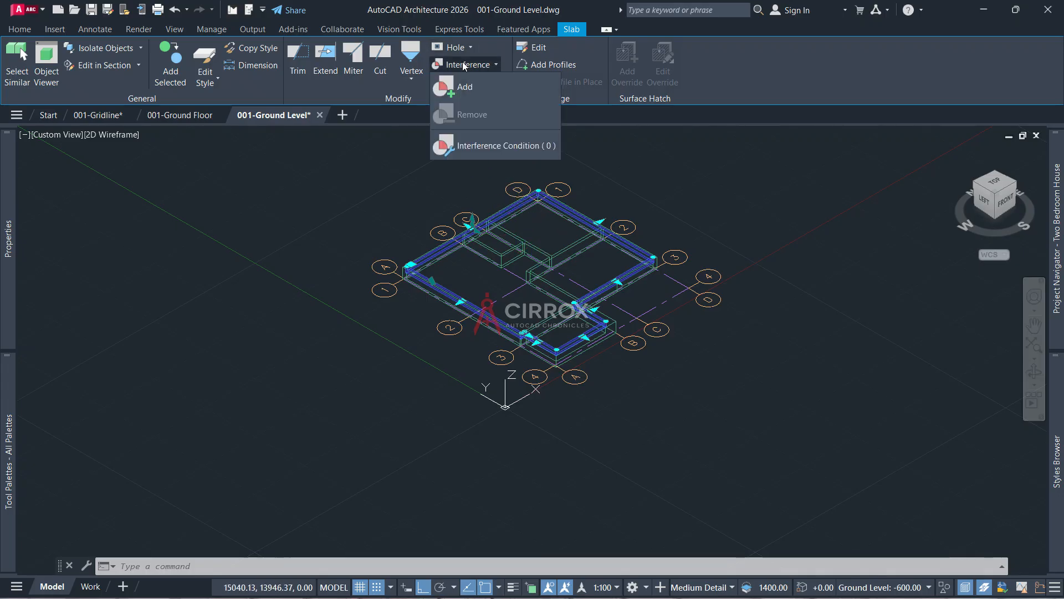
{"action": "left_click", "coordinate": [462, 81]}
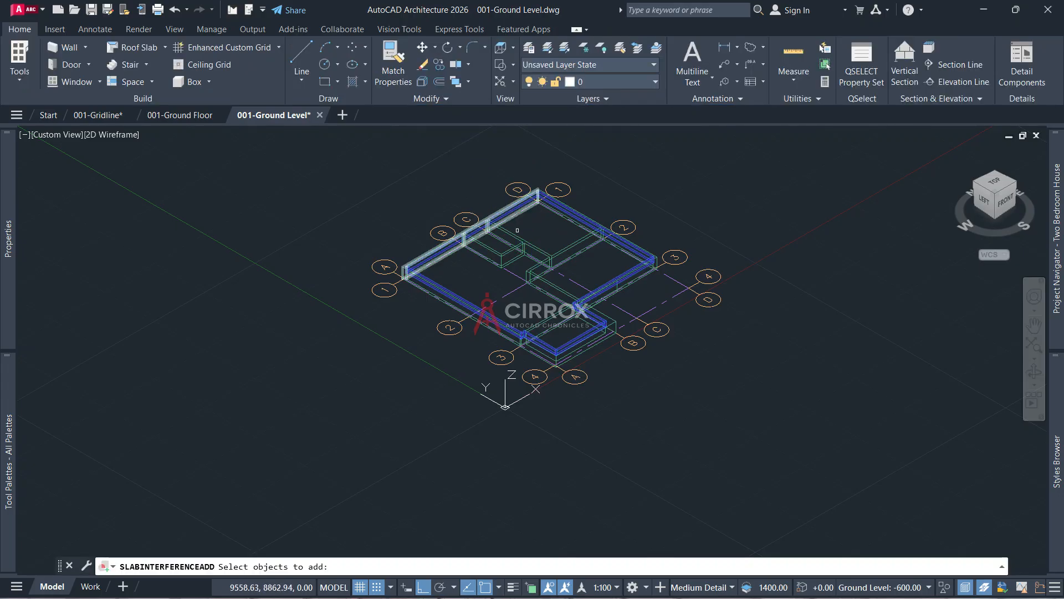
{"action": "scroll", "coordinate": [519, 236], "scroll_direction": "up", "scroll_amount": 2}
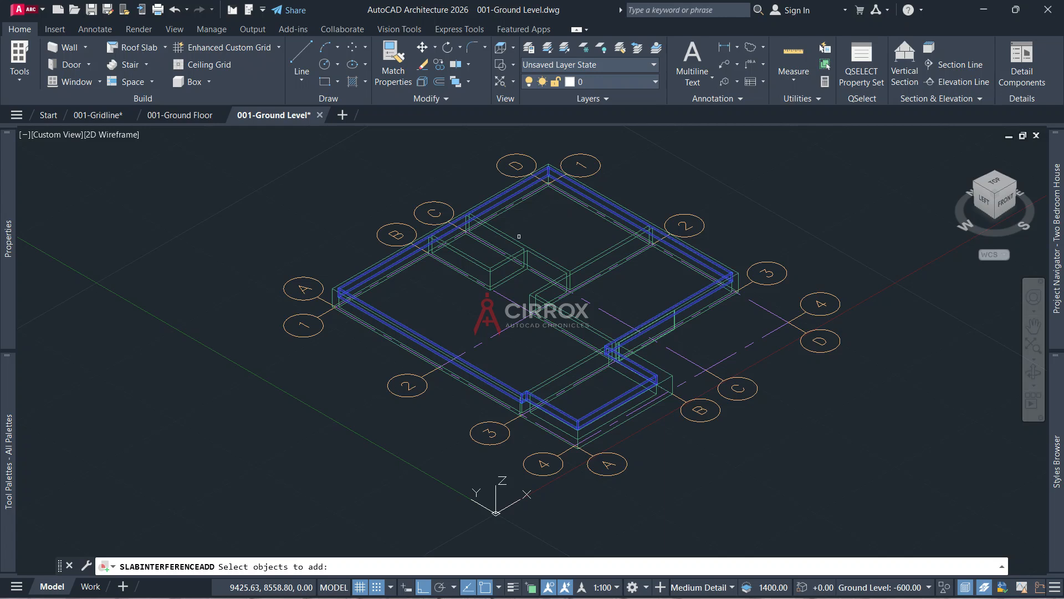
{"action": "left_click", "coordinate": [519, 237]}
{"action": "left_click", "coordinate": [491, 268]}
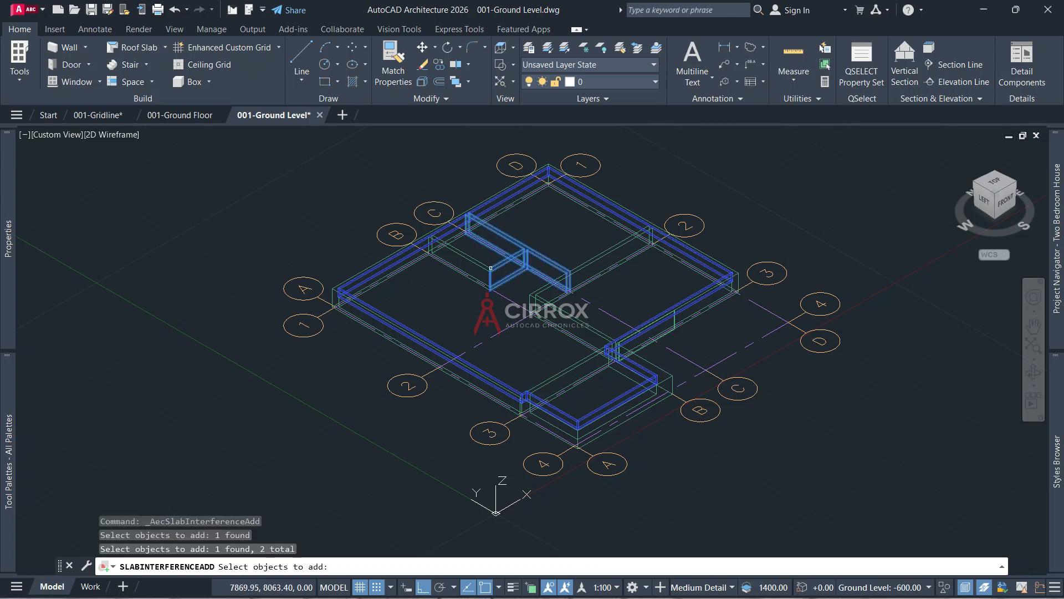
{"action": "left_click", "coordinate": [476, 266]}
{"action": "left_click", "coordinate": [588, 264]}
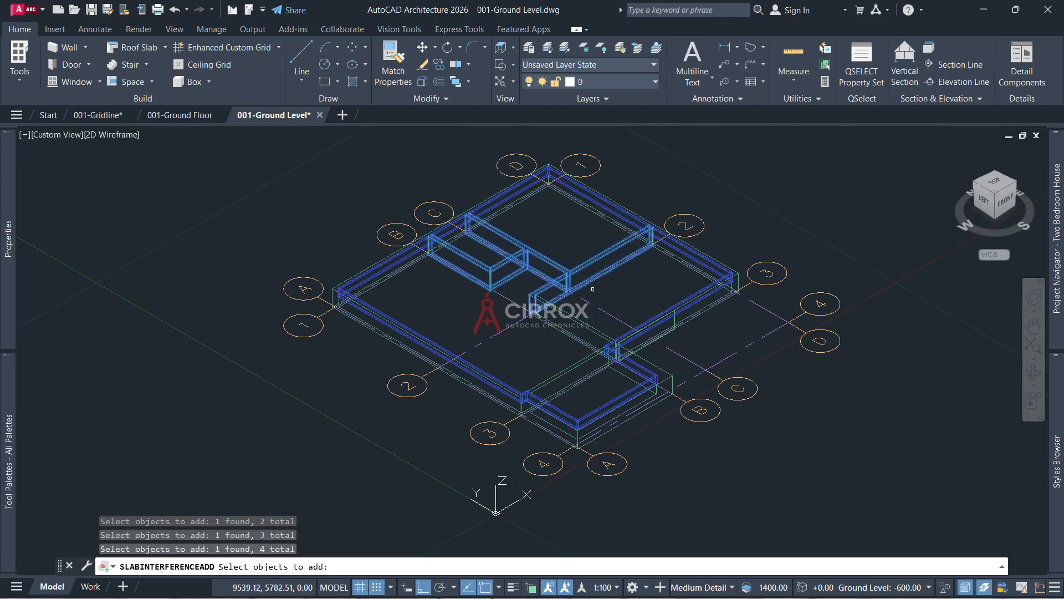
{"action": "left_click", "coordinate": [584, 323]}
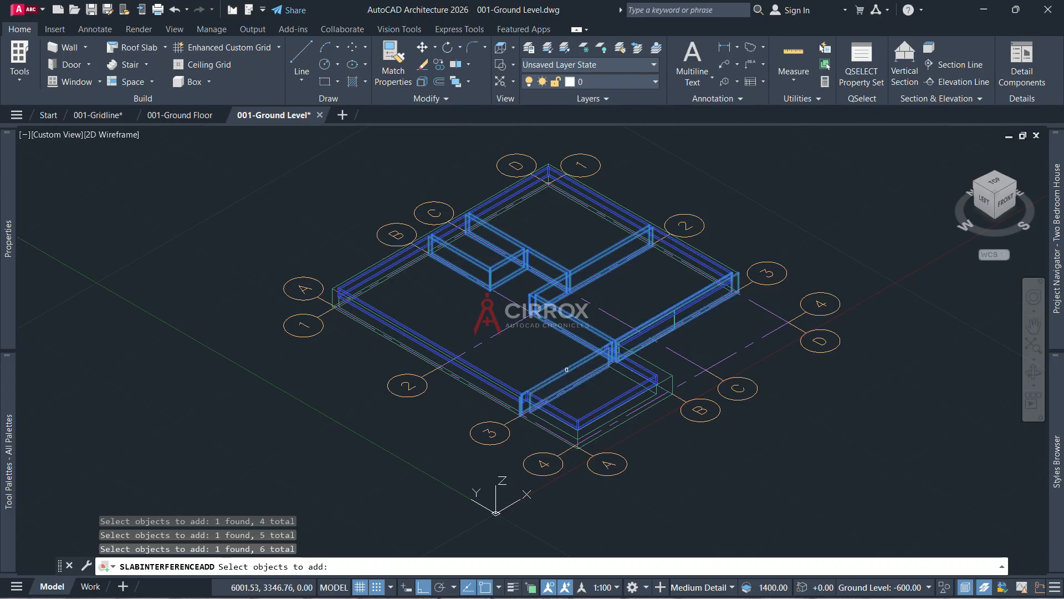
{"action": "key", "text": "Return"}
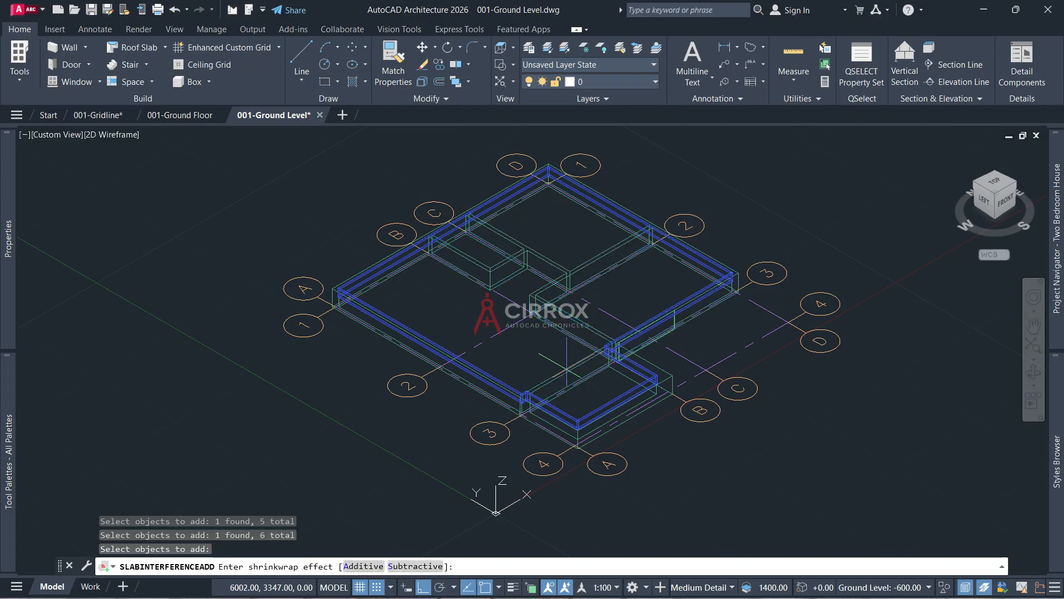
{"action": "left_click", "coordinate": [416, 566]}
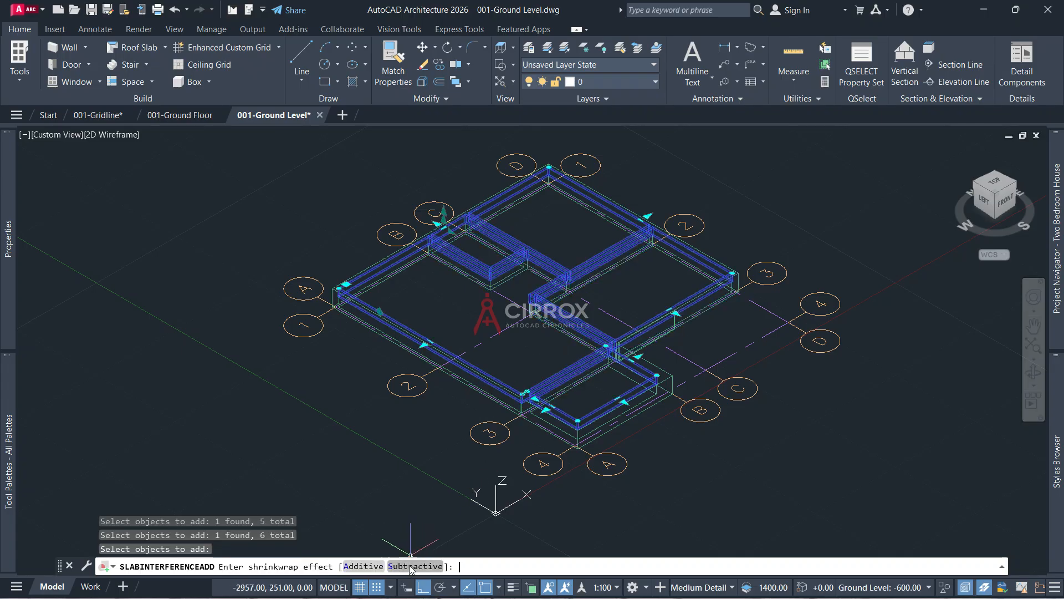
{"action": "key", "text": "Escape"}
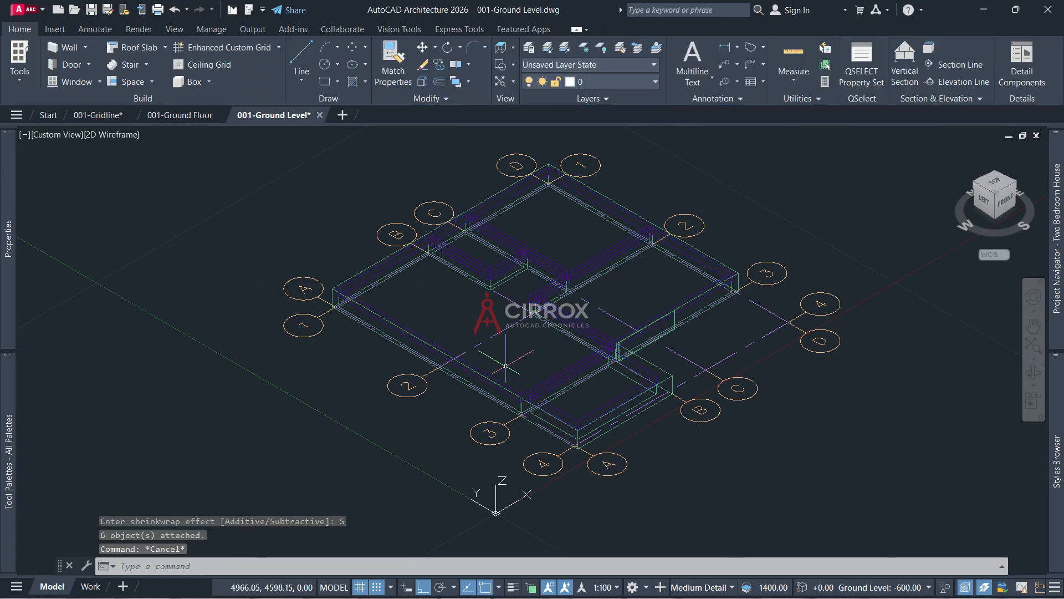
Preview the model in the Realistic and Hidden visual styles and leave it displayed in Conceptual
{"action": "left_click", "coordinate": [119, 135]}
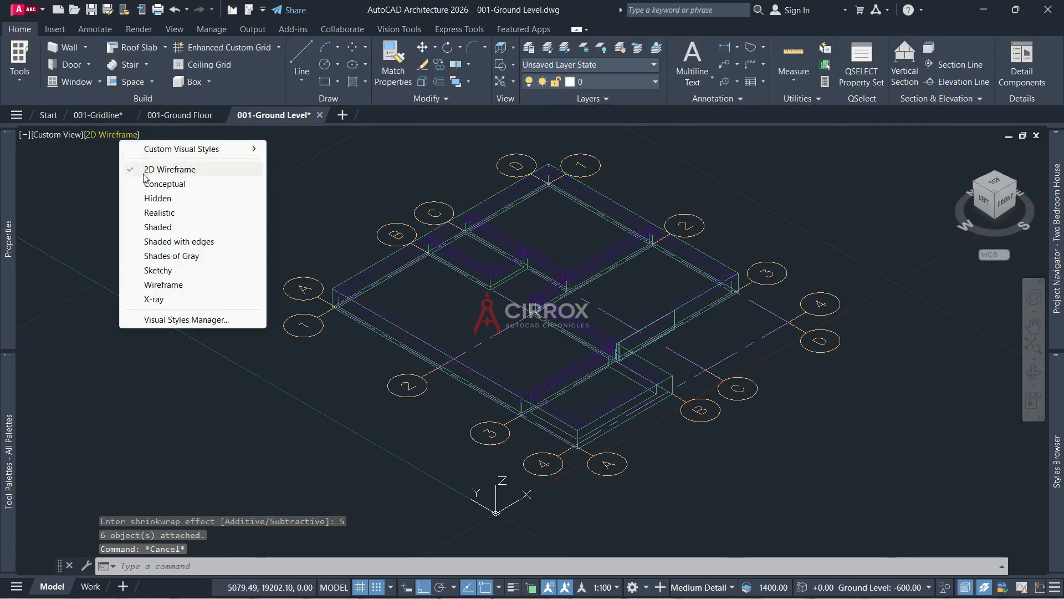
{"action": "left_click", "coordinate": [158, 212]}
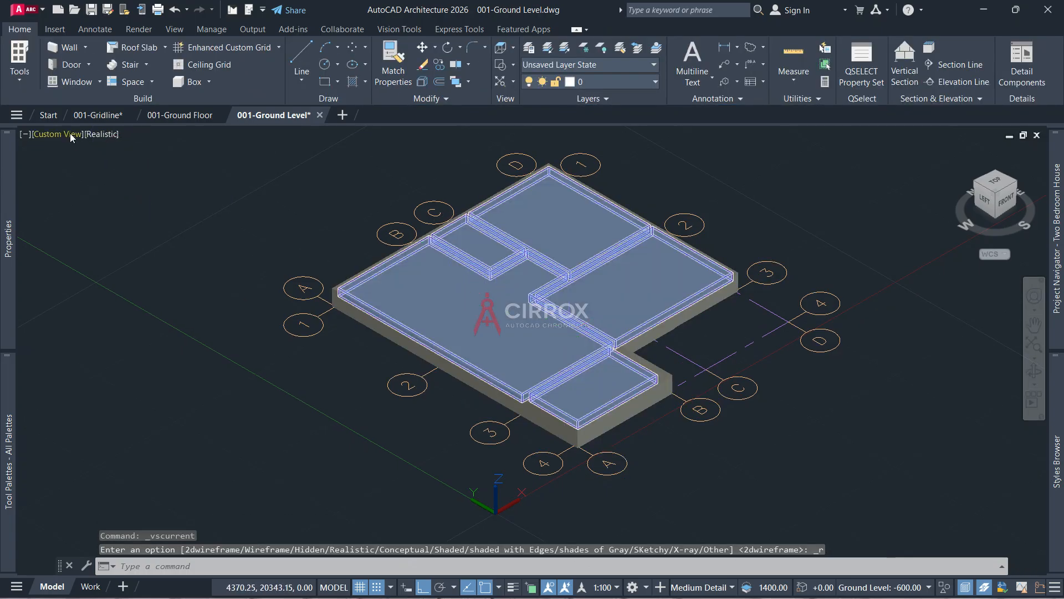
{"action": "left_click", "coordinate": [102, 135]}
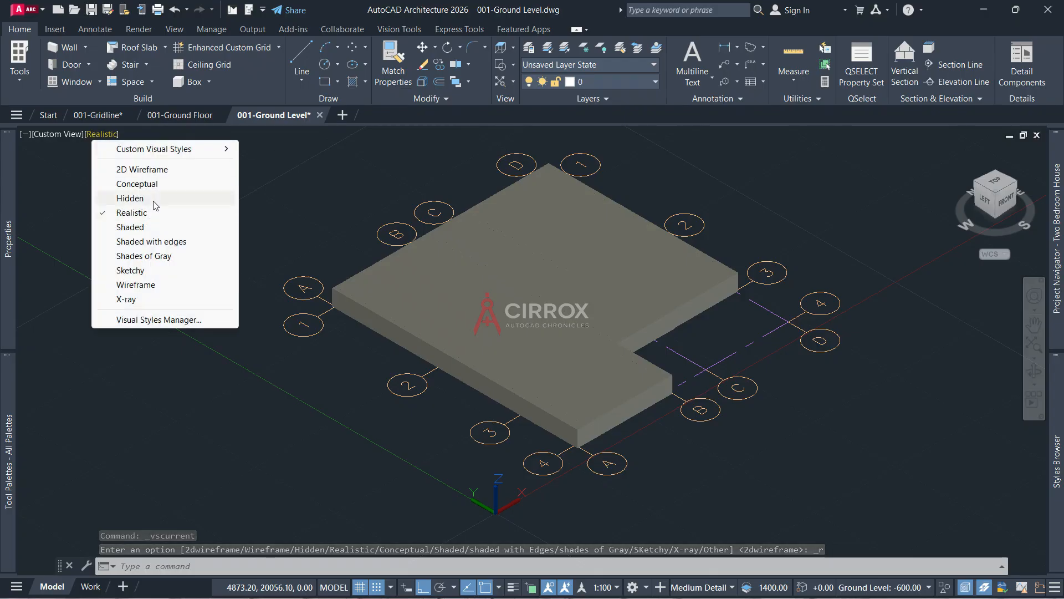
{"action": "left_click", "coordinate": [131, 198]}
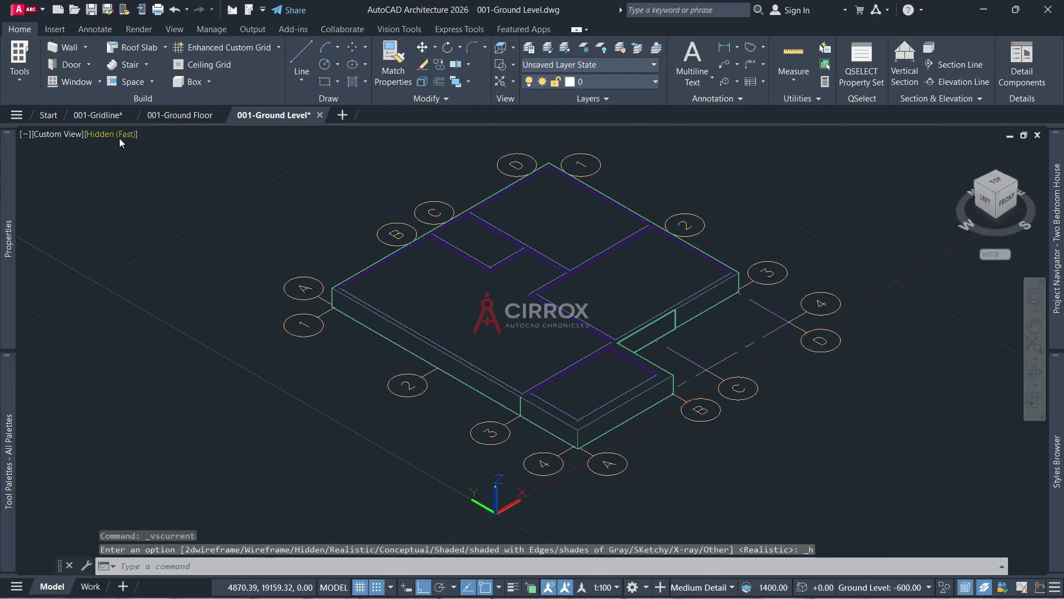
{"action": "left_click", "coordinate": [118, 138]}
{"action": "left_click", "coordinate": [130, 183]}
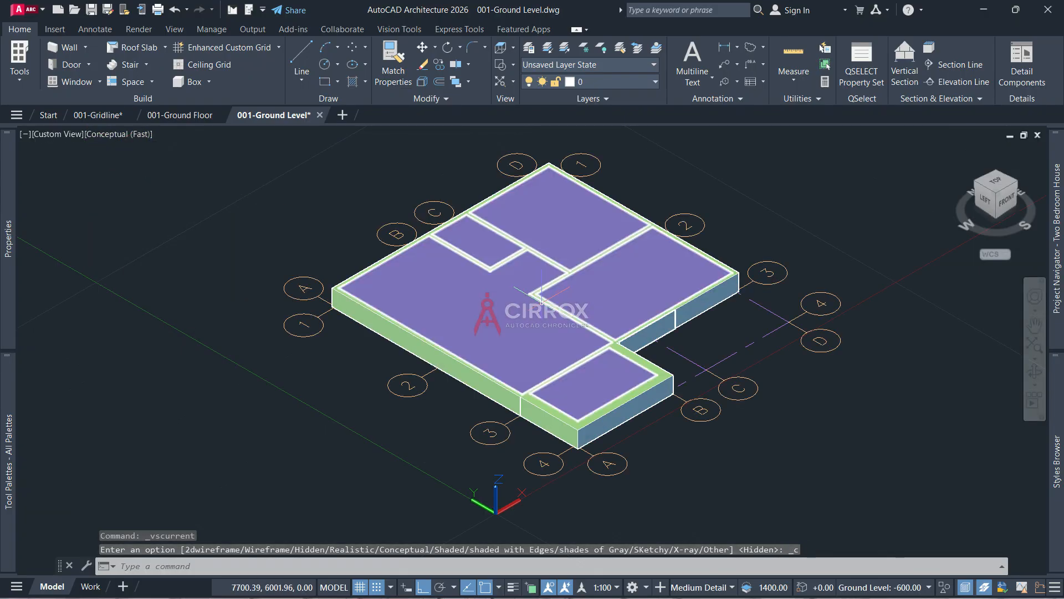
{"action": "scroll", "coordinate": [541, 299], "scroll_direction": "up", "scroll_amount": 3}
{"action": "scroll", "coordinate": [555, 319], "scroll_direction": "down", "scroll_amount": 2}
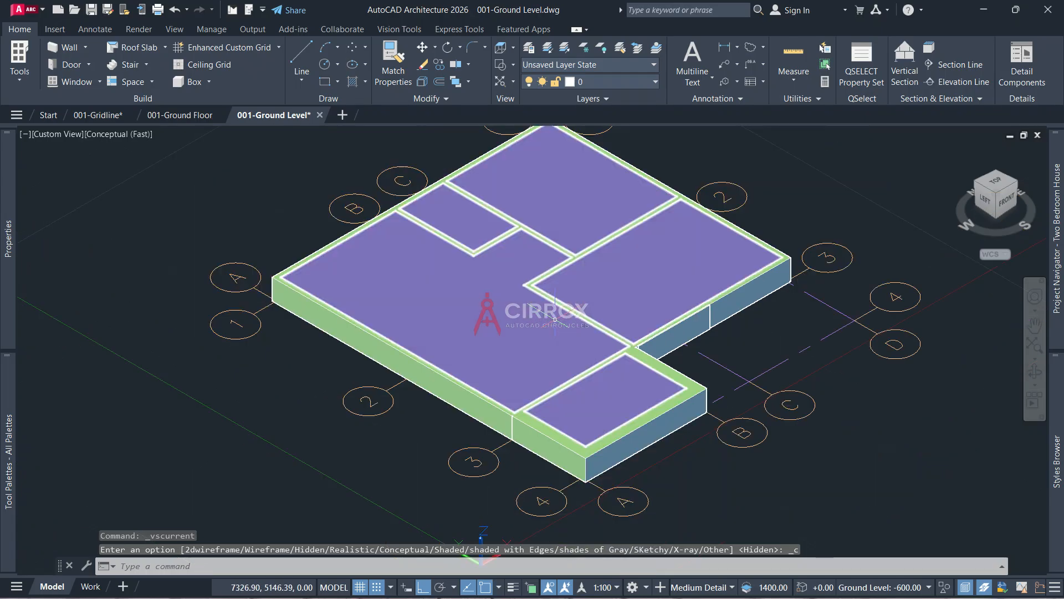
Save the Ground Level drawing and reload the 001-Ground Floor external reference
{"action": "key", "text": "ctrl+s"}
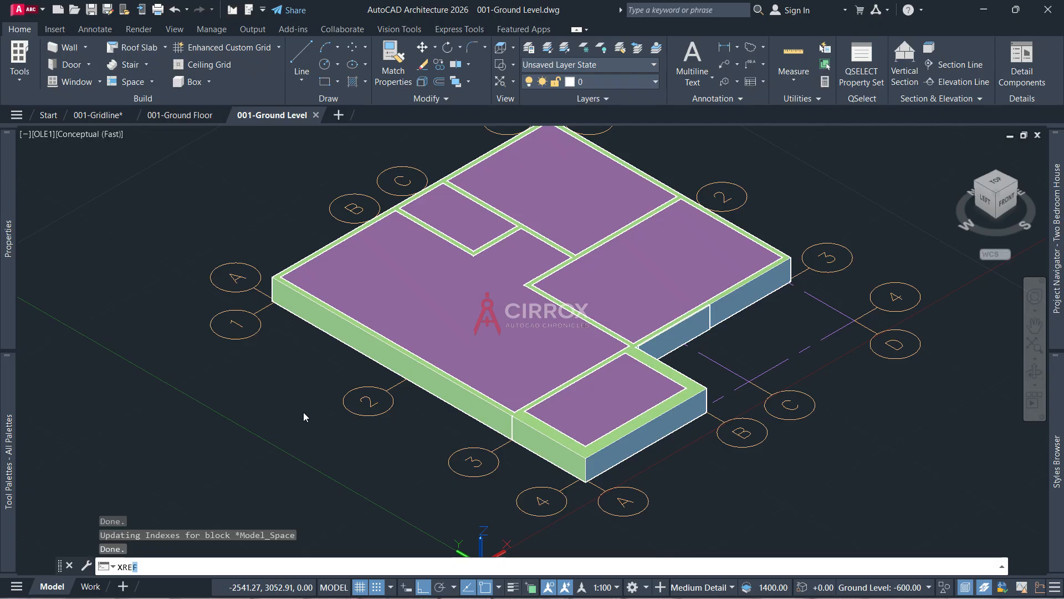
{"action": "key", "text": "Return"}
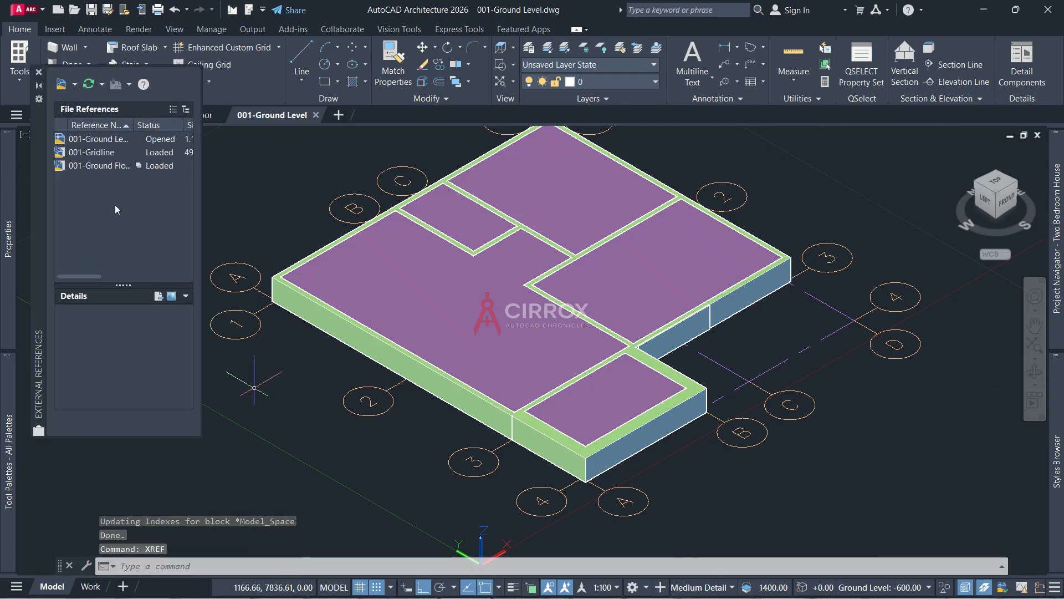
{"action": "left_click", "coordinate": [111, 167]}
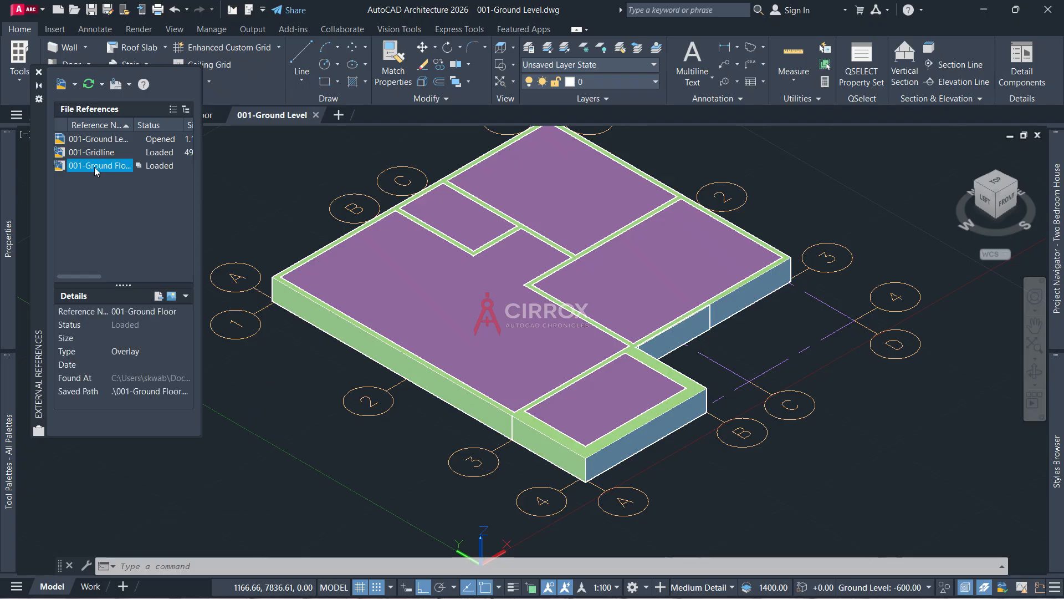
{"action": "right_click", "coordinate": [96, 171]}
{"action": "mouse_move", "coordinate": [139, 216]}
{"action": "left_click", "coordinate": [132, 239]}
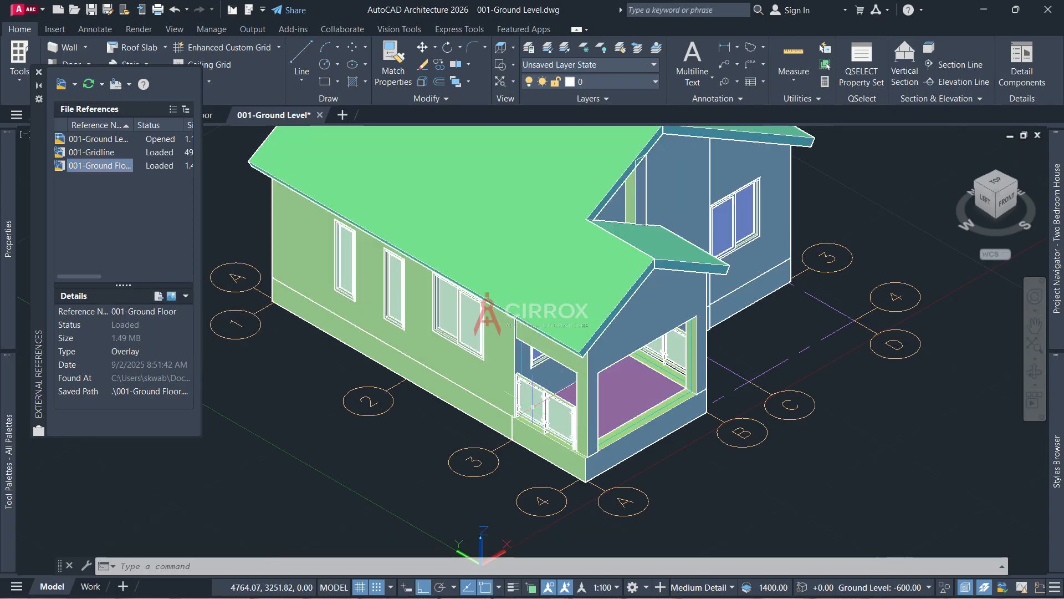
{"action": "scroll", "coordinate": [474, 408], "scroll_direction": "up", "scroll_amount": 2}
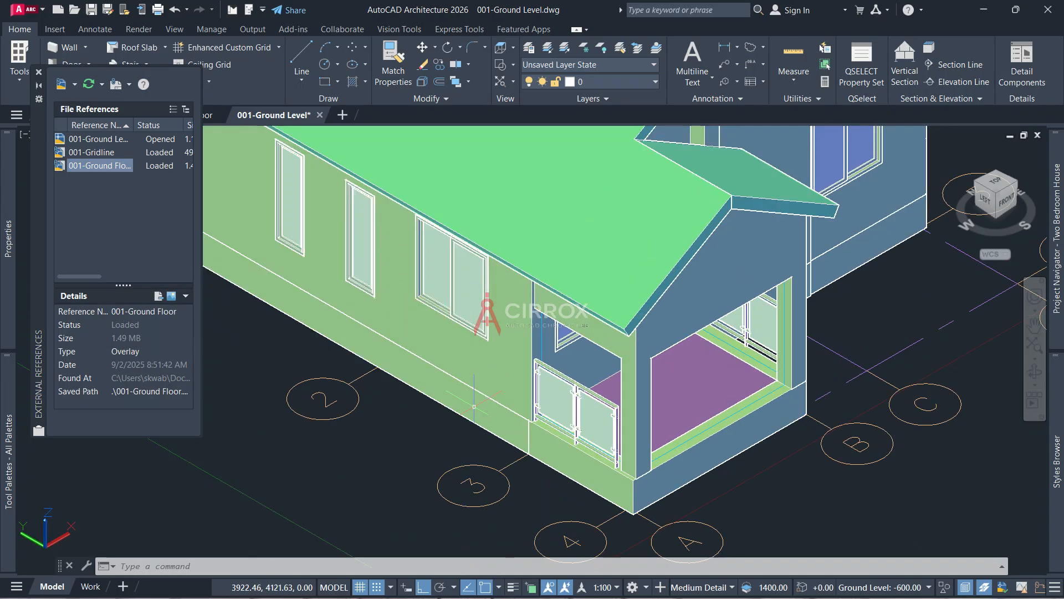
Anchor the External References palette along the left side and orbit the model to view the house and porch from the front
{"action": "left_click", "coordinate": [41, 100]}
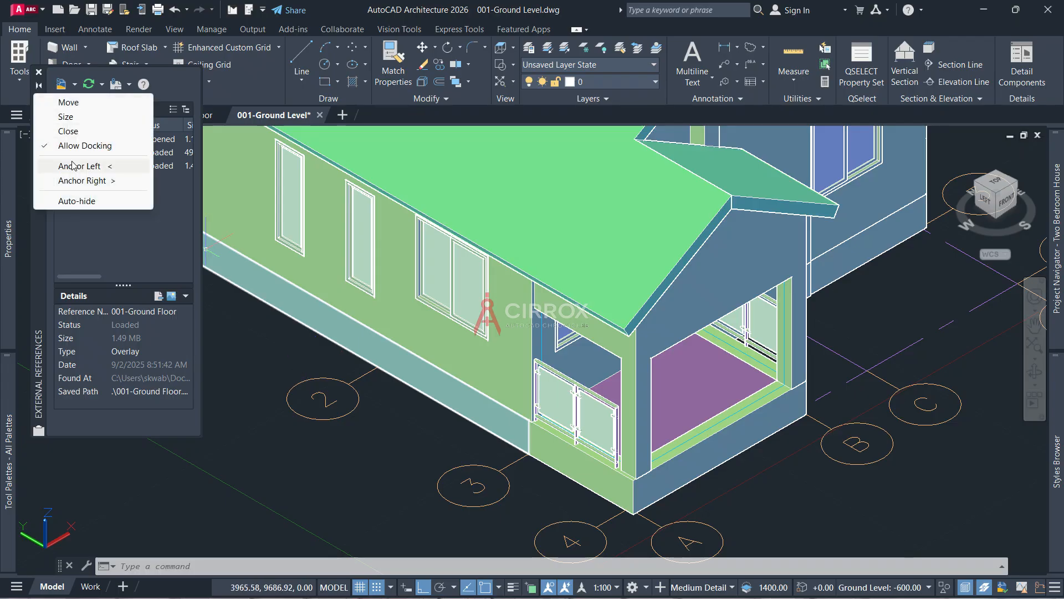
{"action": "left_click", "coordinate": [105, 167]}
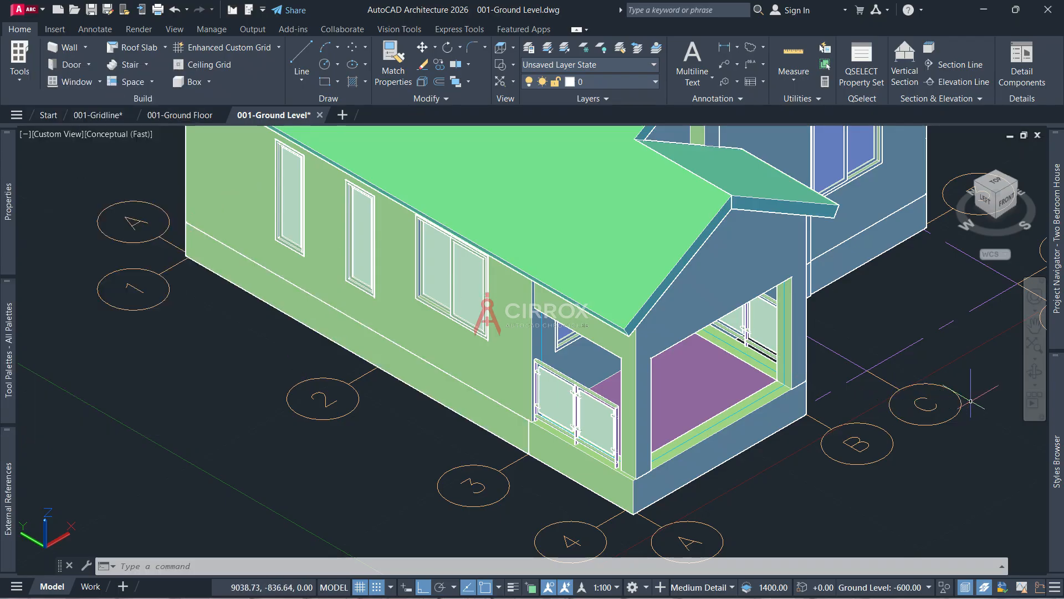
{"action": "left_click", "coordinate": [1035, 371]}
{"action": "left_click_drag", "start_coordinate": [970, 383], "coordinate": [793, 329]}
{"action": "left_click_drag", "start_coordinate": [715, 335], "coordinate": [791, 320]}
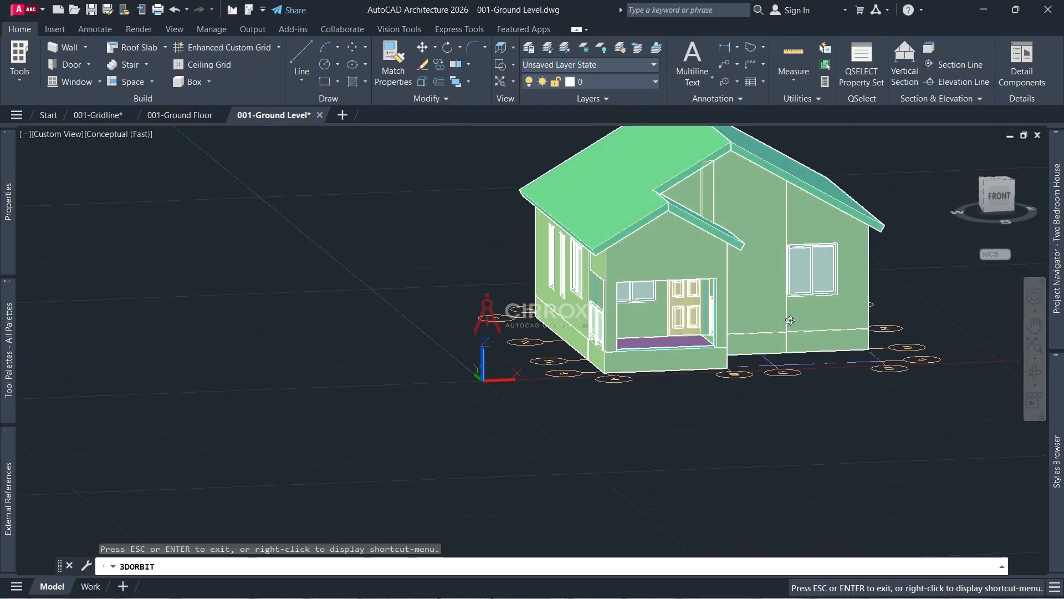
{"action": "key", "text": "Escape"}
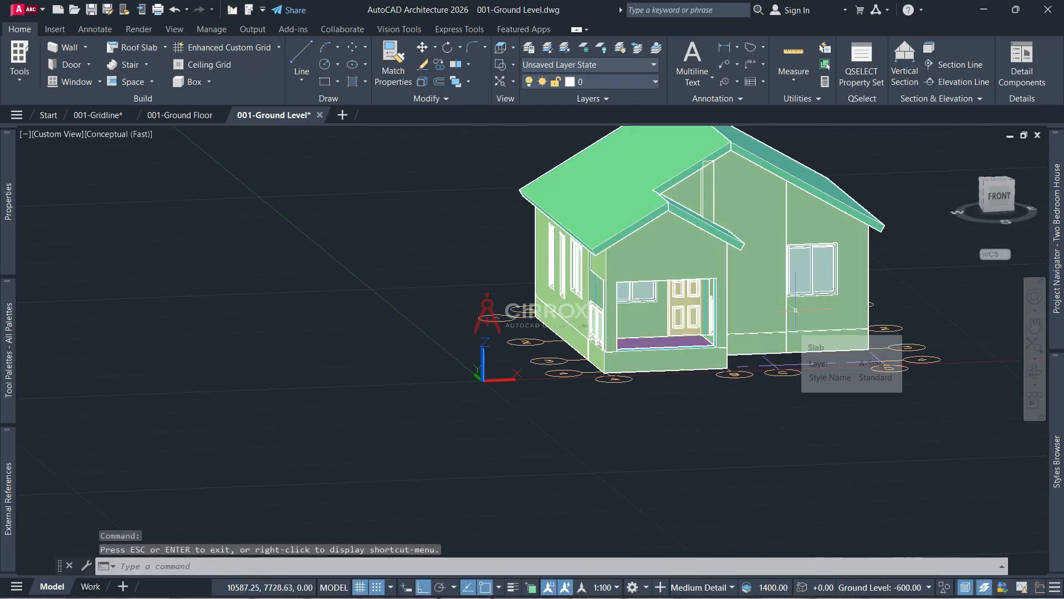
Unload the 001-Ground Floor external reference from the Ground Level drawing
{"action": "left_click", "coordinate": [639, 254]}
{"action": "right_click", "coordinate": [642, 254]}
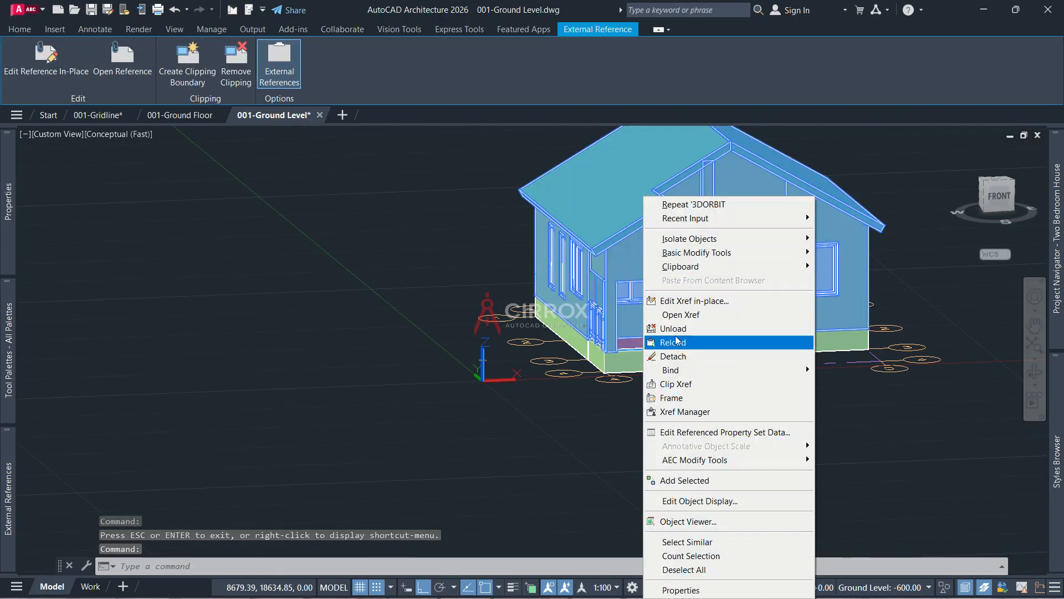
{"action": "left_click", "coordinate": [676, 332]}
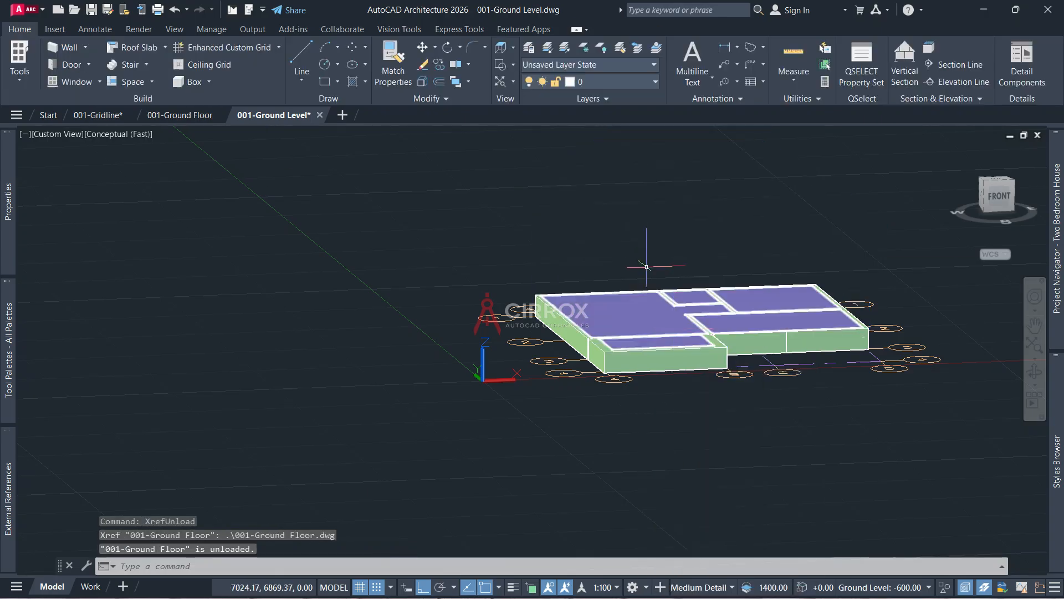
Set the visual style to 2D Wireframe and switch the Ground Level model to the Top view
{"action": "left_click", "coordinate": [134, 137]}
{"action": "left_click", "coordinate": [169, 168]}
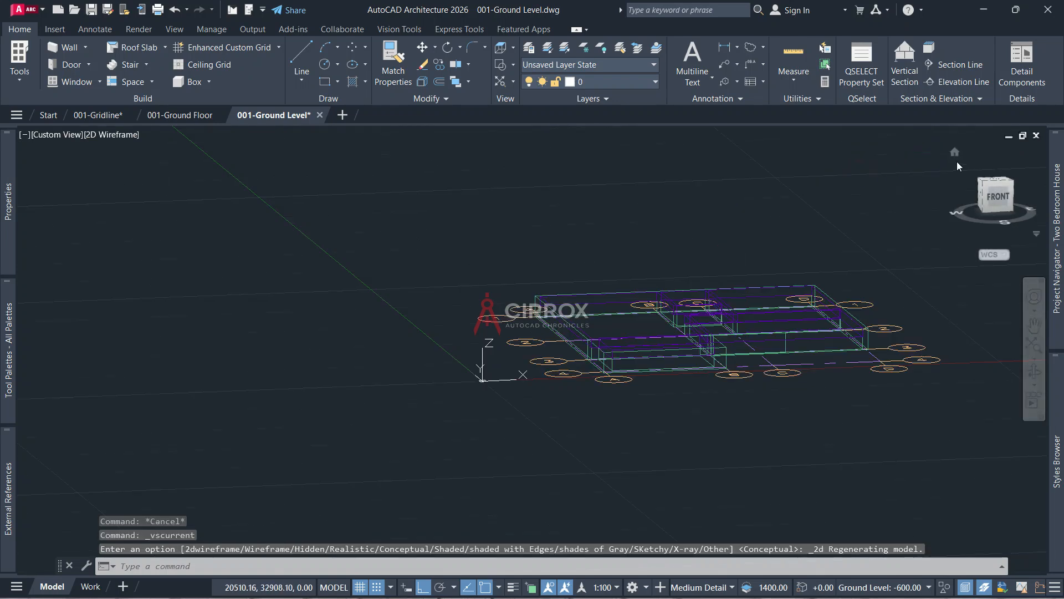
{"action": "left_click_drag", "start_coordinate": [990, 181], "coordinate": [992, 184]}
{"action": "left_click", "coordinate": [992, 184]}
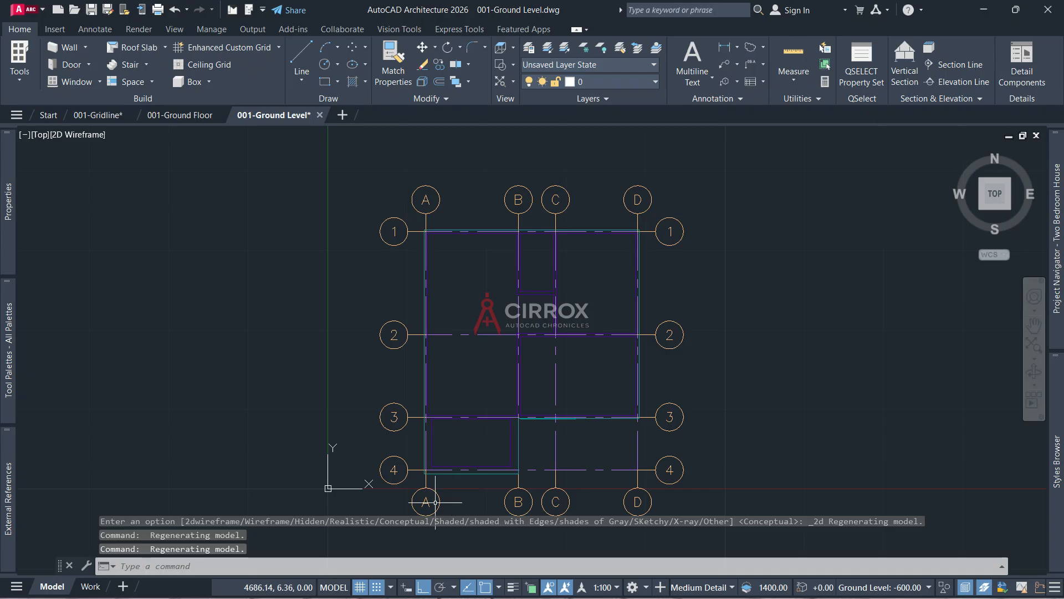
Examine the porch between grids 3 and 4 in the Ground Level plan and in the 001-Ground Floor drawing
{"action": "scroll", "coordinate": [421, 499], "scroll_direction": "up", "scroll_amount": 6}
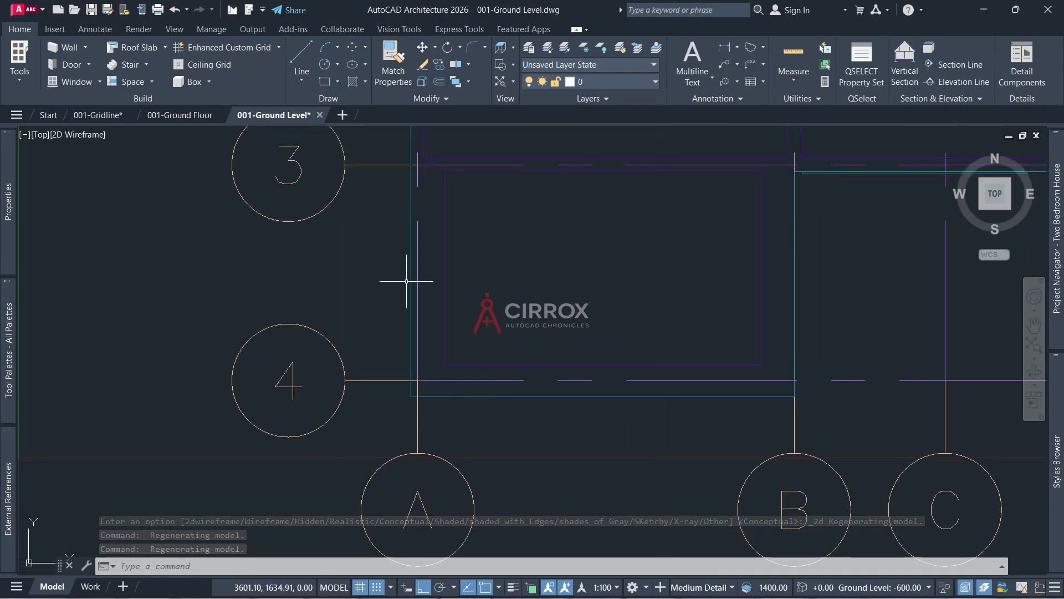
{"action": "scroll", "coordinate": [615, 367], "scroll_direction": "down", "scroll_amount": 2}
{"action": "scroll", "coordinate": [615, 367], "scroll_direction": "down", "scroll_amount": 2}
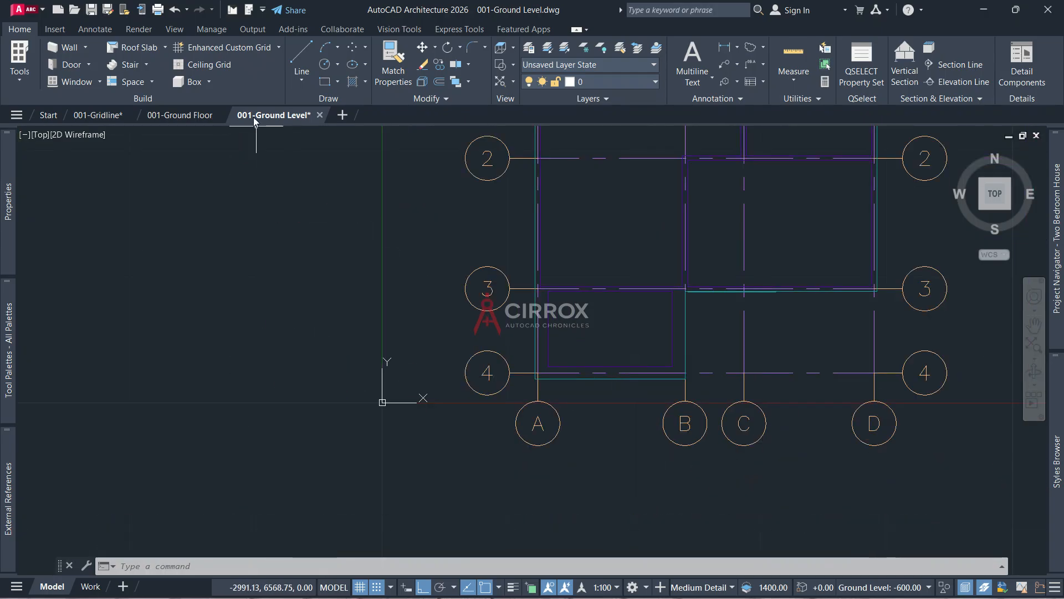
{"action": "mouse_move", "coordinate": [192, 115]}
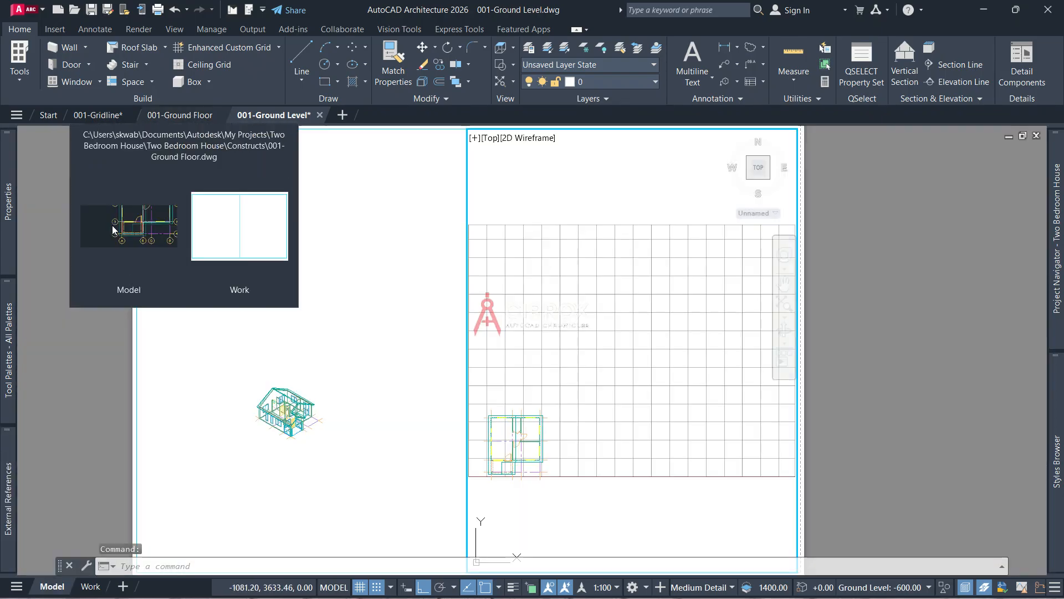
{"action": "left_click", "coordinate": [112, 224]}
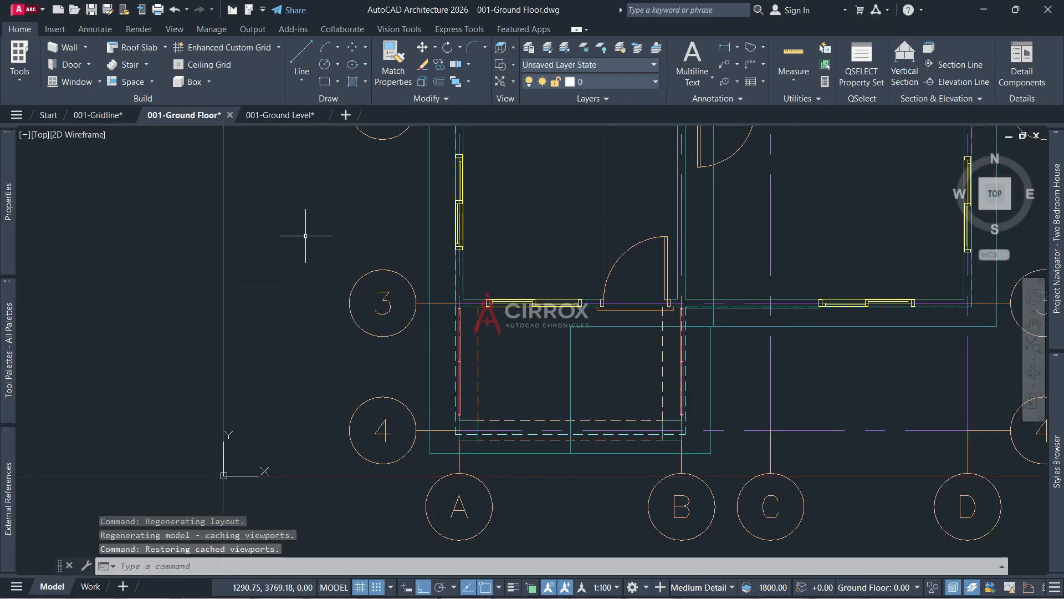
{"action": "left_click", "coordinate": [279, 114]}
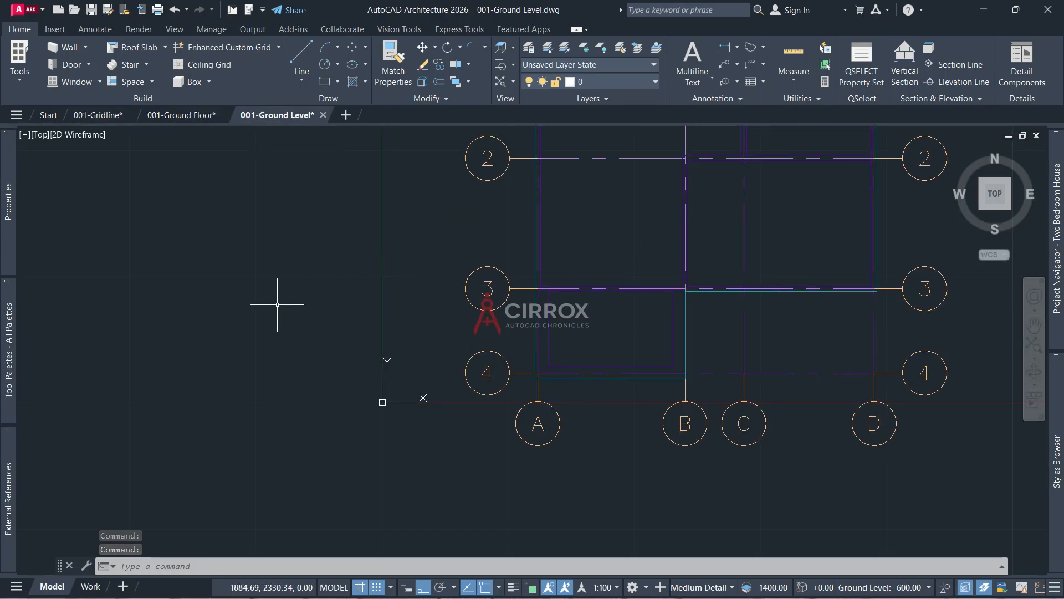
Reload the 001-Ground Floor external reference so its porch plan is shown in the Ground Level drawing
{"action": "mouse_move", "coordinate": [8, 493]}
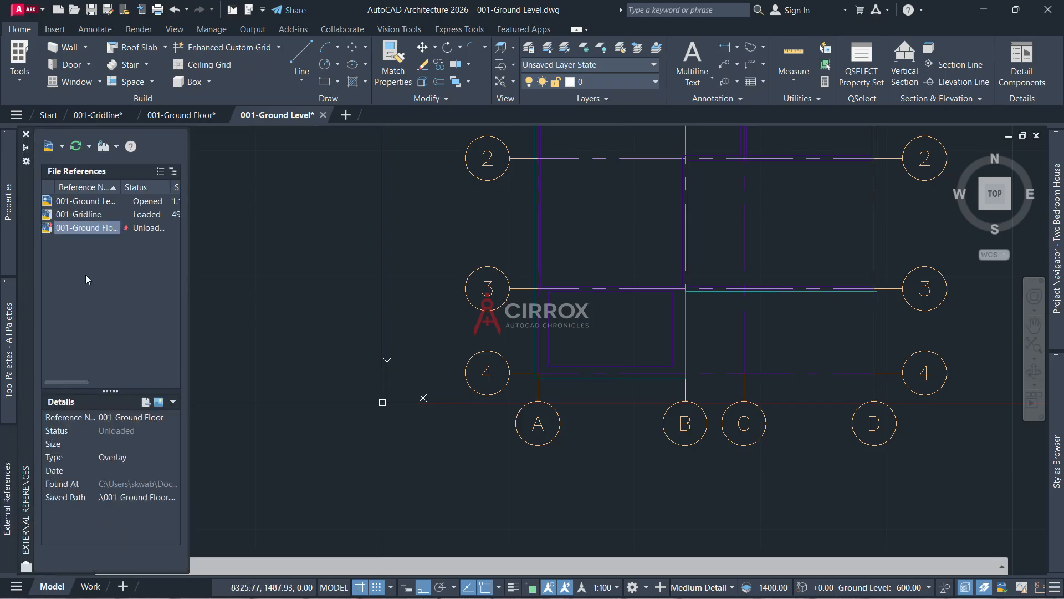
{"action": "right_click", "coordinate": [91, 229]}
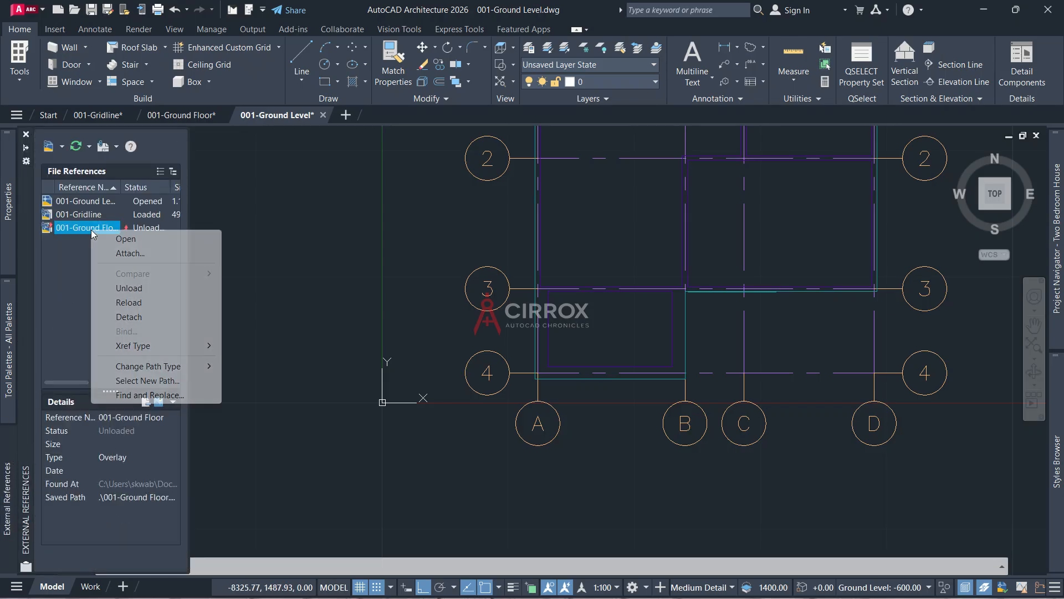
{"action": "left_click", "coordinate": [133, 303]}
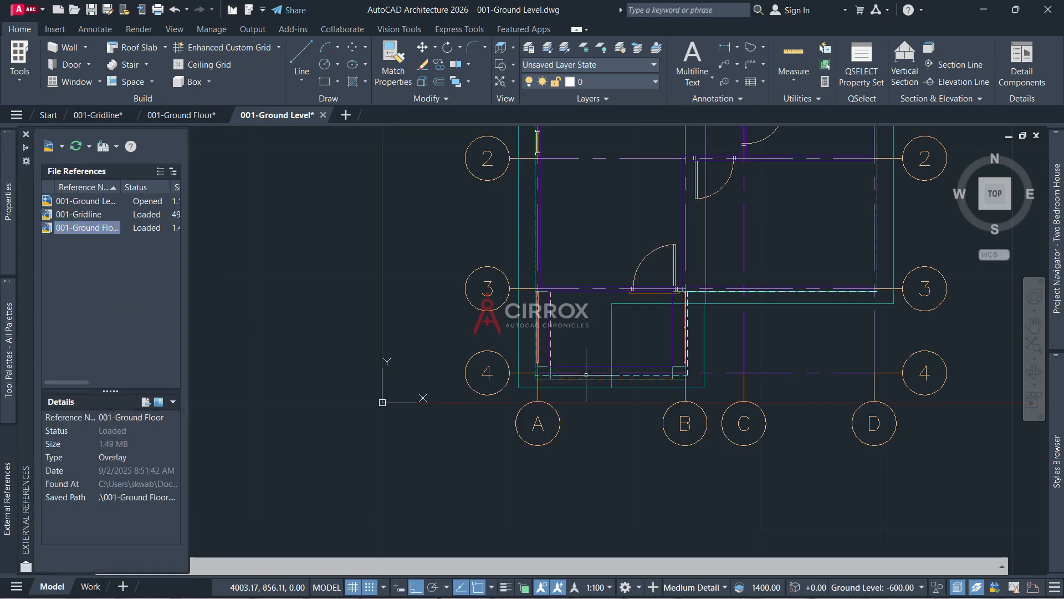
{"action": "scroll", "coordinate": [596, 388], "scroll_direction": "up", "scroll_amount": 2}
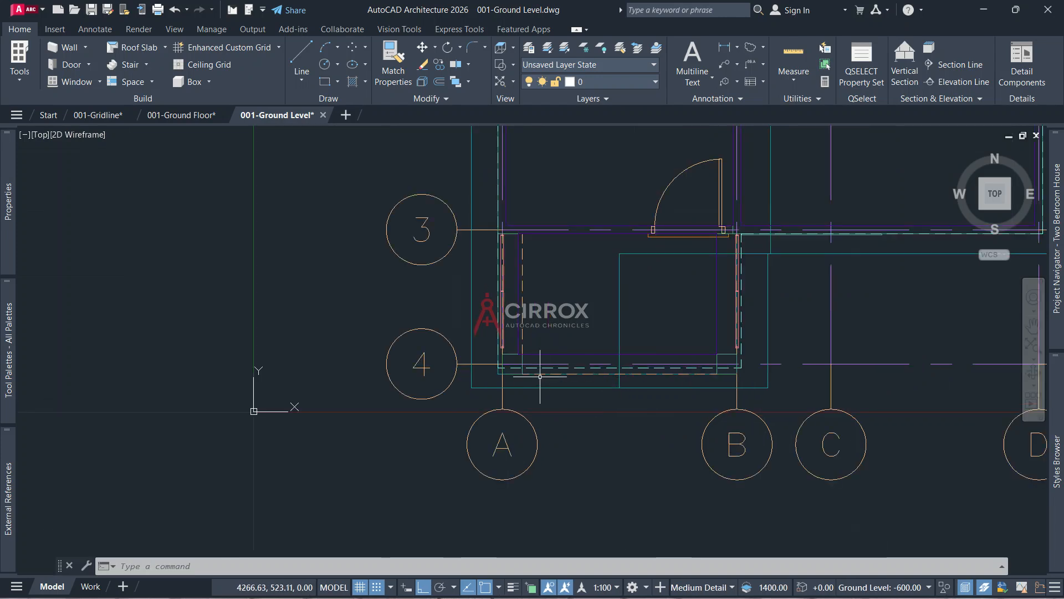
{"action": "scroll", "coordinate": [580, 378], "scroll_direction": "up", "scroll_amount": 2}
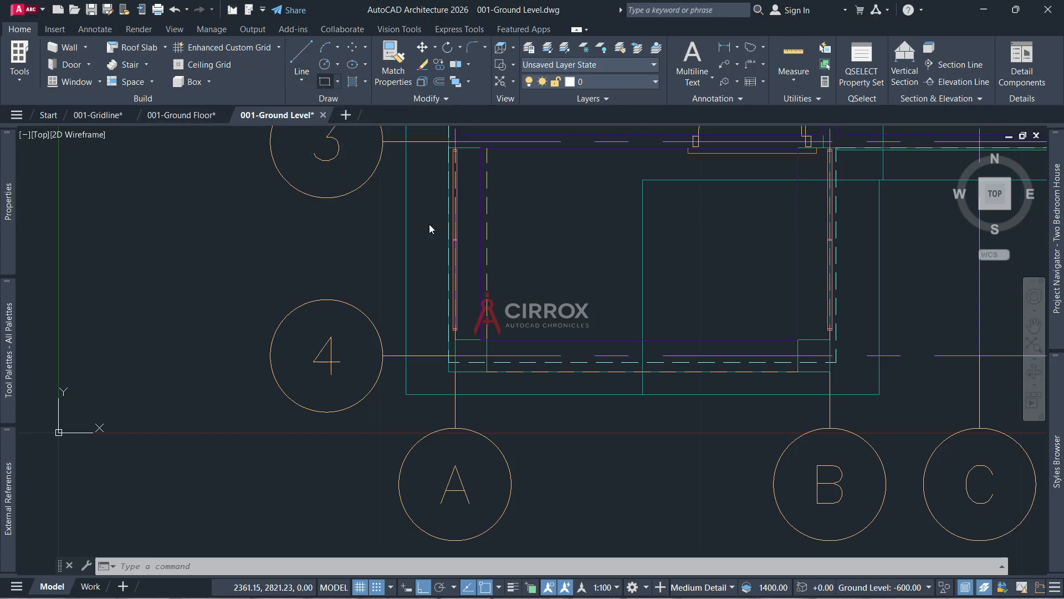
Draw a guide line running outward from the porch's front edge, starting 450 from the inner corner of the grid A column
{"action": "left_click", "coordinate": [487, 372]}
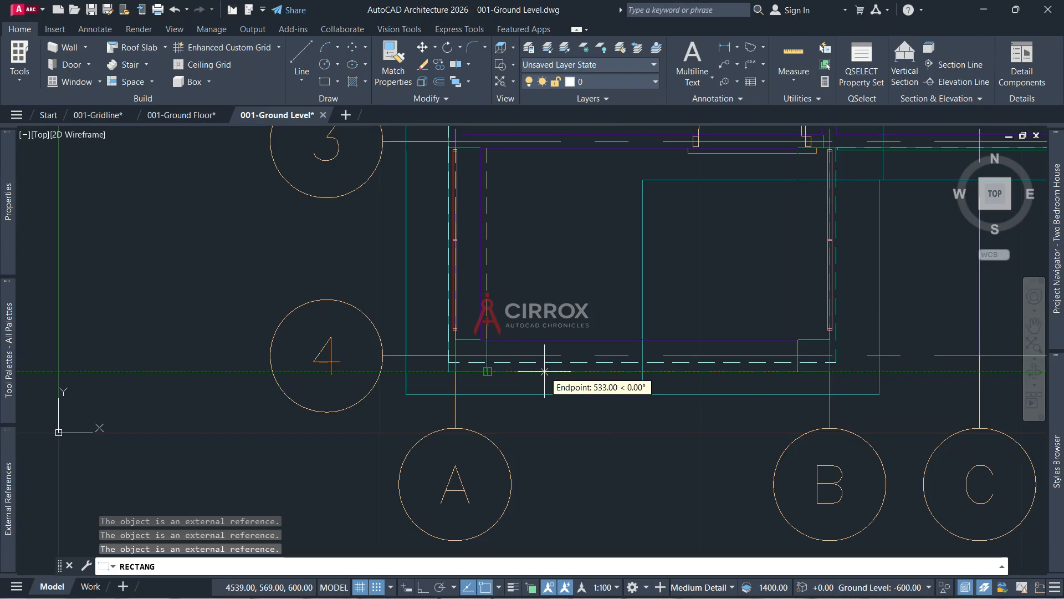
{"action": "key", "text": "Escape"}
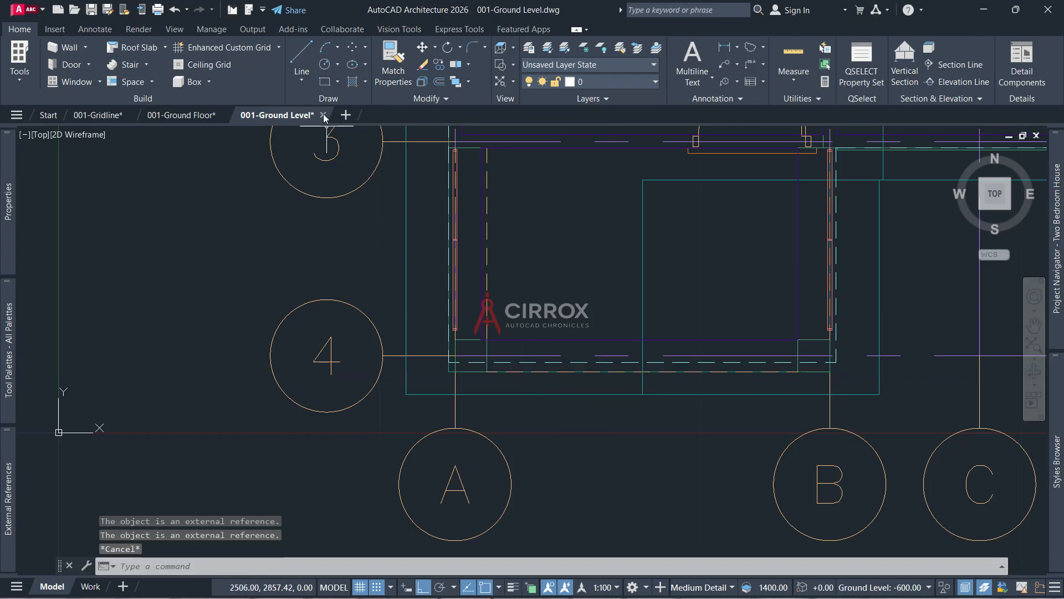
{"action": "left_click", "coordinate": [302, 61]}
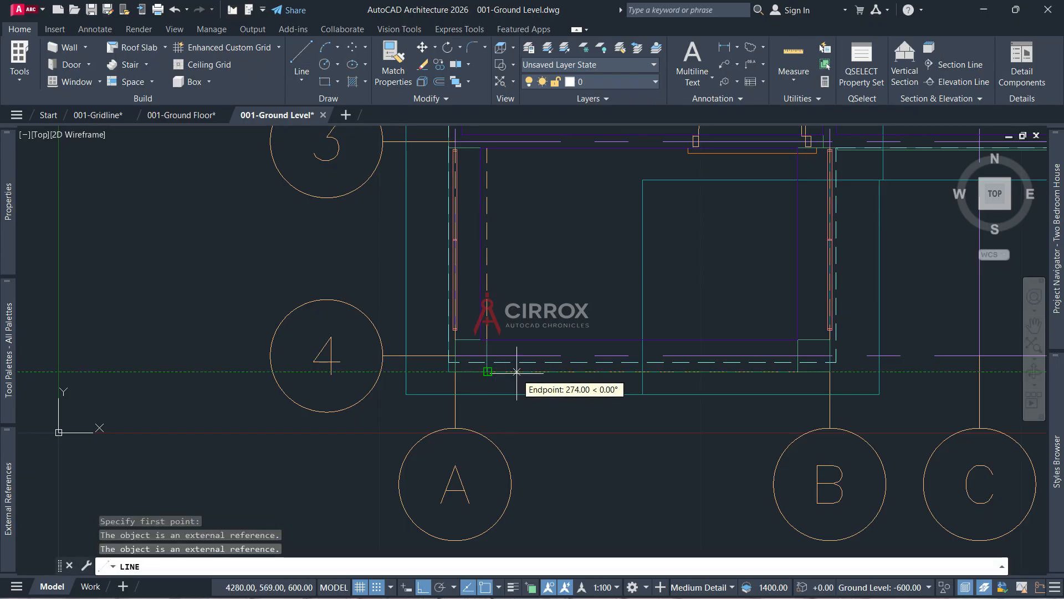
{"action": "type", "text": "450"}
{"action": "key", "text": "Return"}
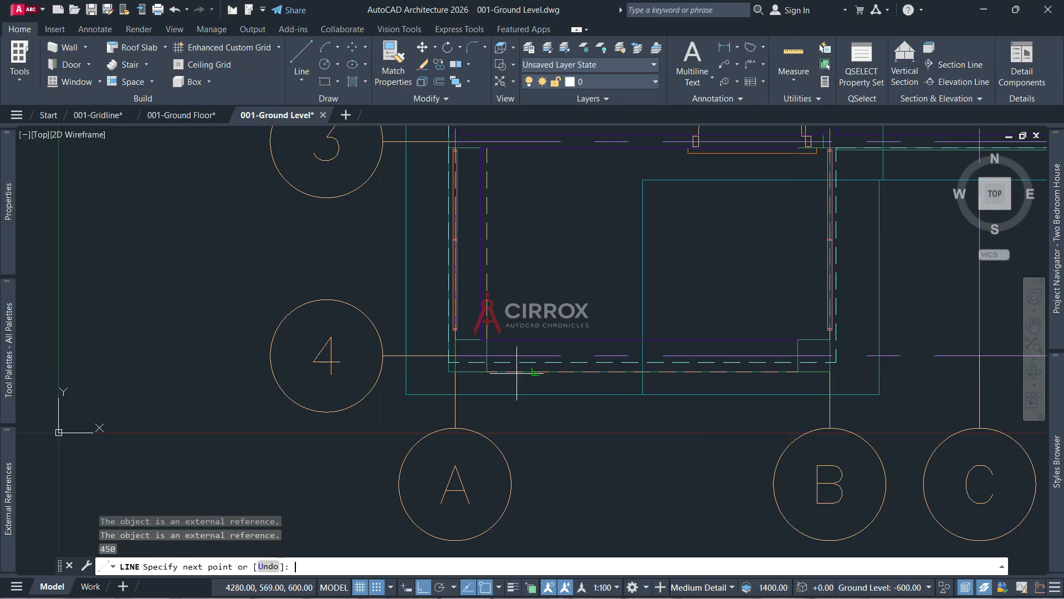
{"action": "left_click", "coordinate": [534, 432]}
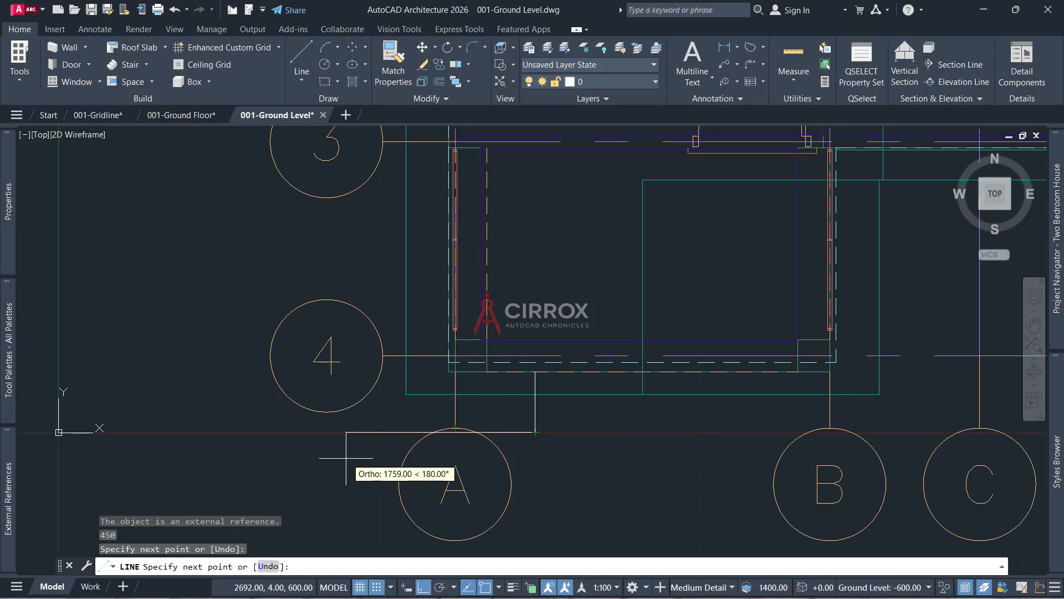
{"action": "left_click", "coordinate": [346, 432]}
{"action": "right_click", "coordinate": [346, 458]}
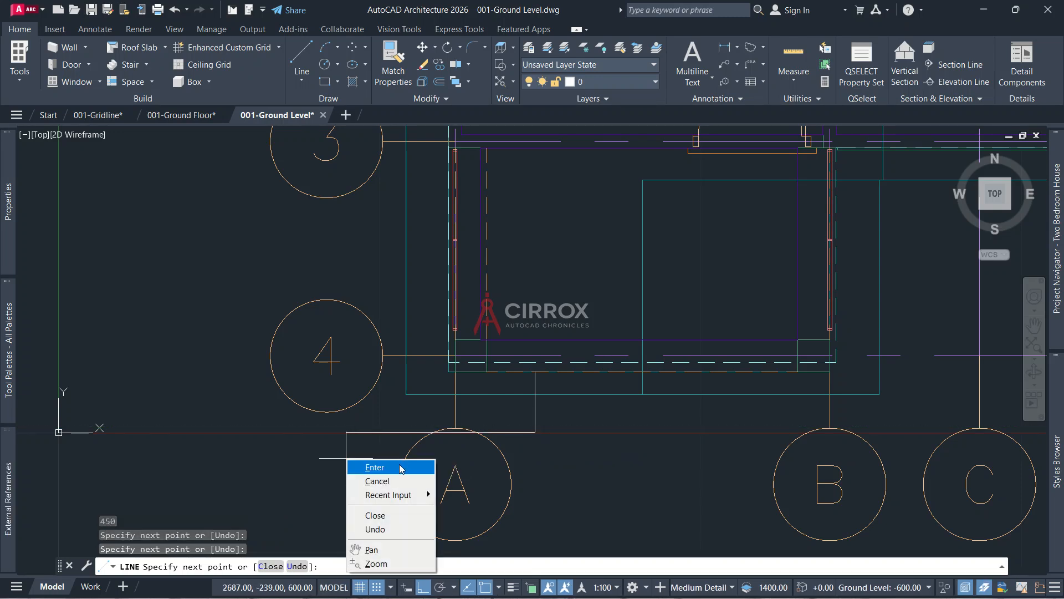
{"action": "left_click", "coordinate": [366, 468]}
Draw a second guide line outward from the porch's front edge, starting 450 from the inner corner of the grid B column
{"action": "left_click", "coordinate": [302, 58]}
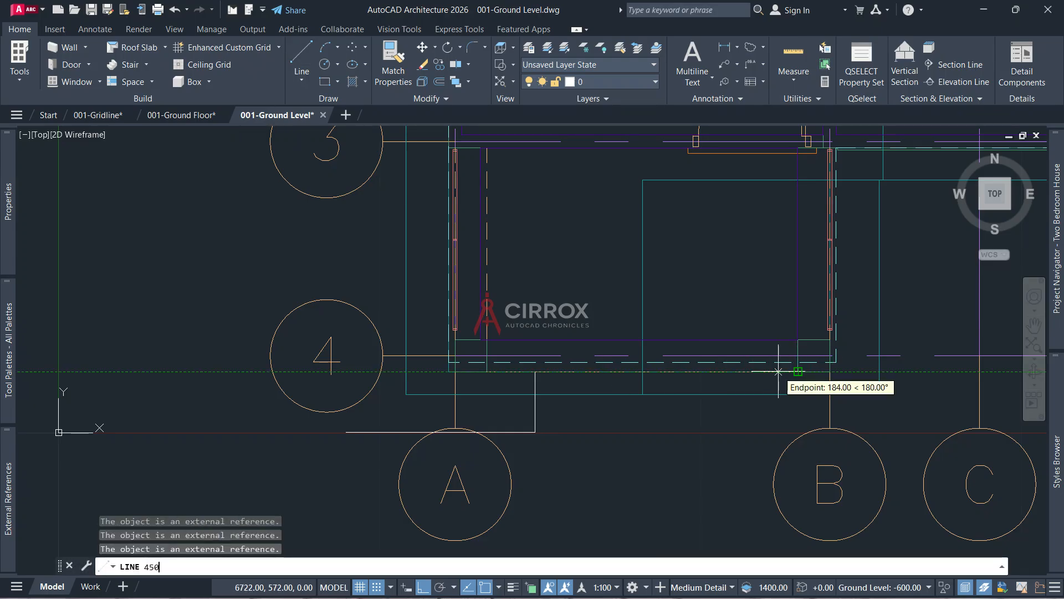
{"action": "key", "text": "Return"}
{"action": "left_click", "coordinate": [684, 466]}
{"action": "right_click", "coordinate": [685, 466]}
{"action": "left_click", "coordinate": [708, 475]}
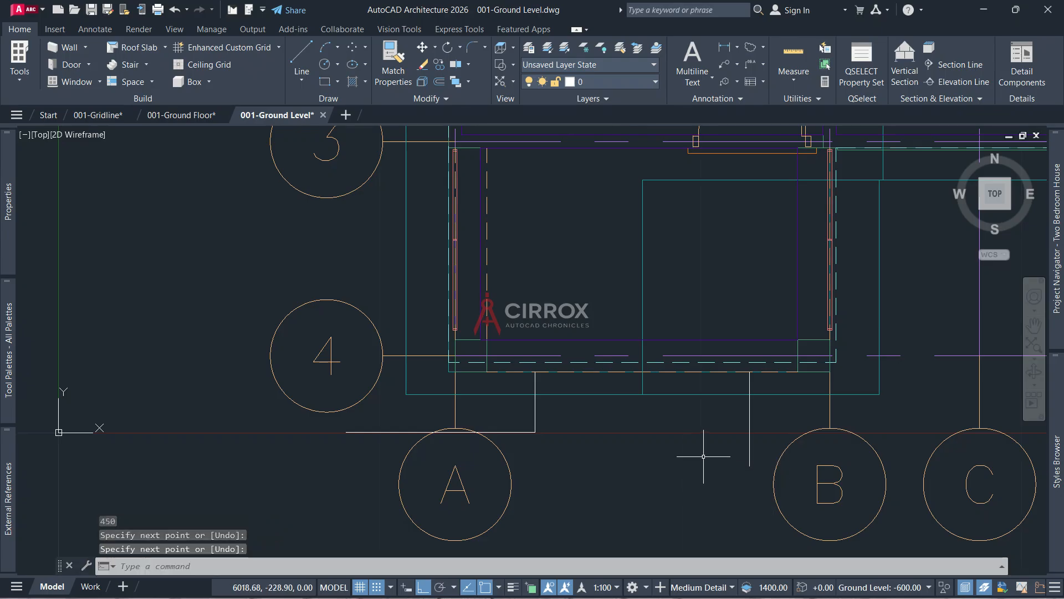
Draw a shallow rectangle along the porch's front edge, from the grid A guide line to near the grid B guide line
{"action": "left_click", "coordinate": [325, 81]}
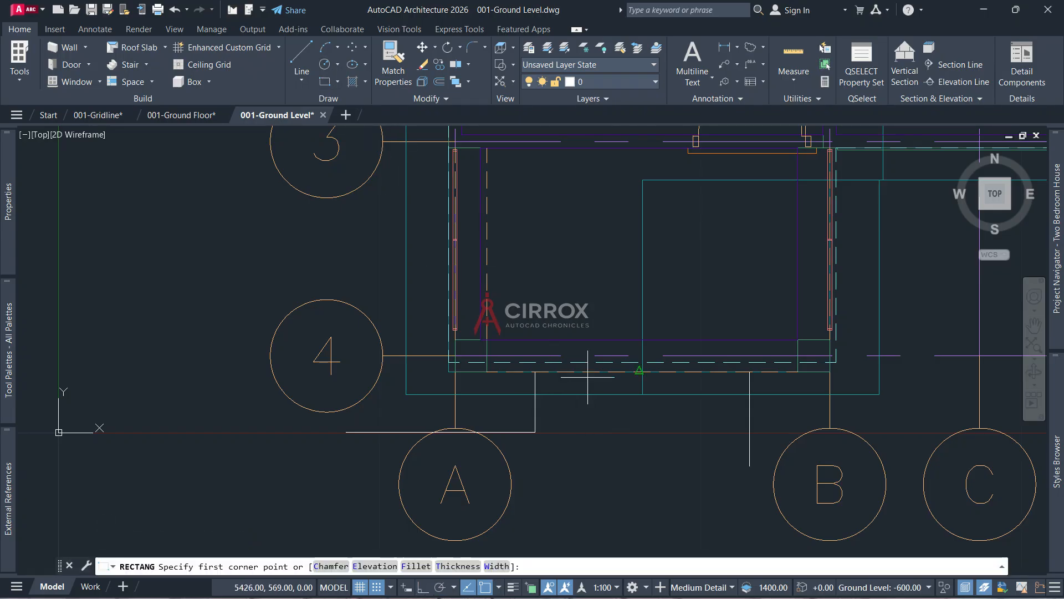
{"action": "left_click", "coordinate": [536, 371]}
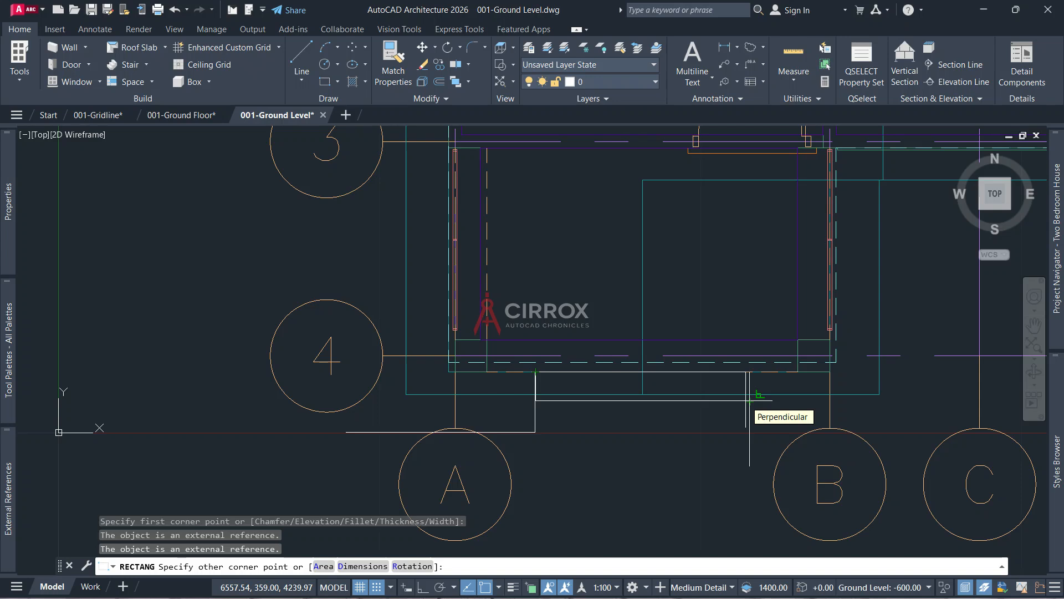
{"action": "left_click", "coordinate": [750, 401]}
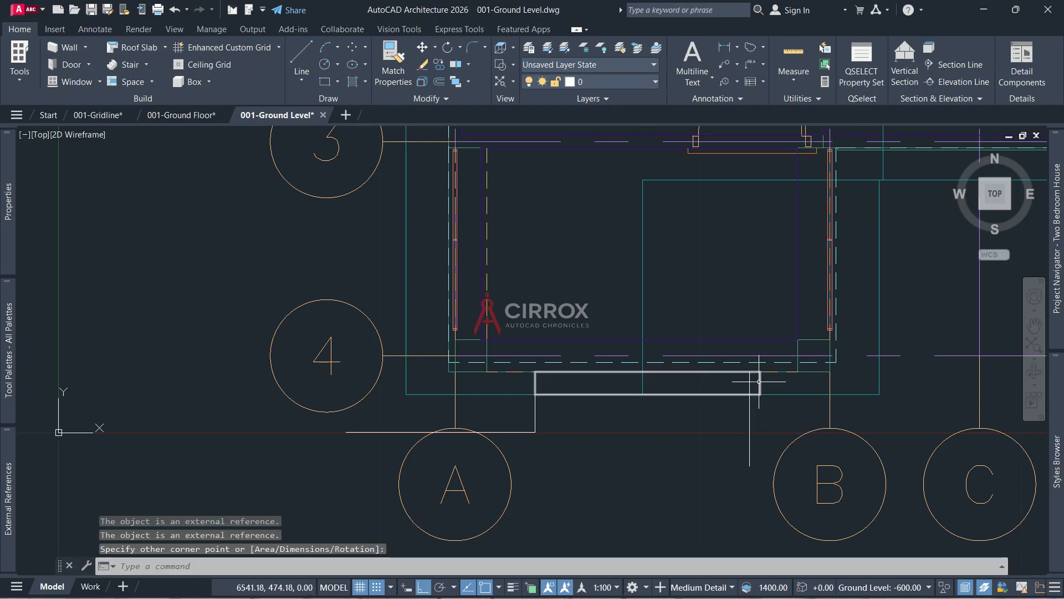
Stretch the outer long edge of the porch-front rectangle slightly farther away from the house
{"action": "left_click", "coordinate": [761, 381]}
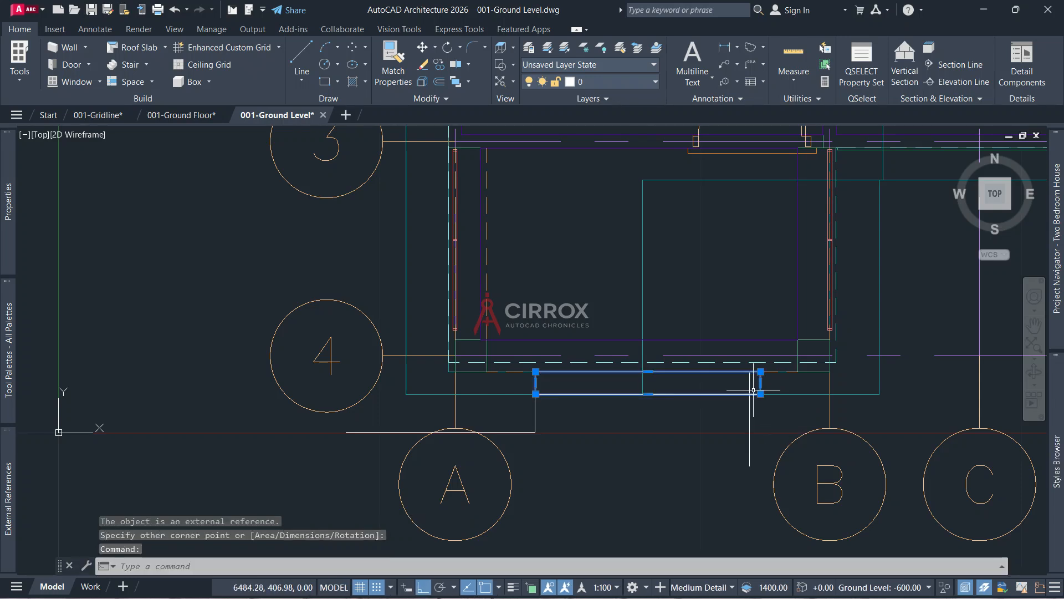
{"action": "left_click", "coordinate": [761, 394]}
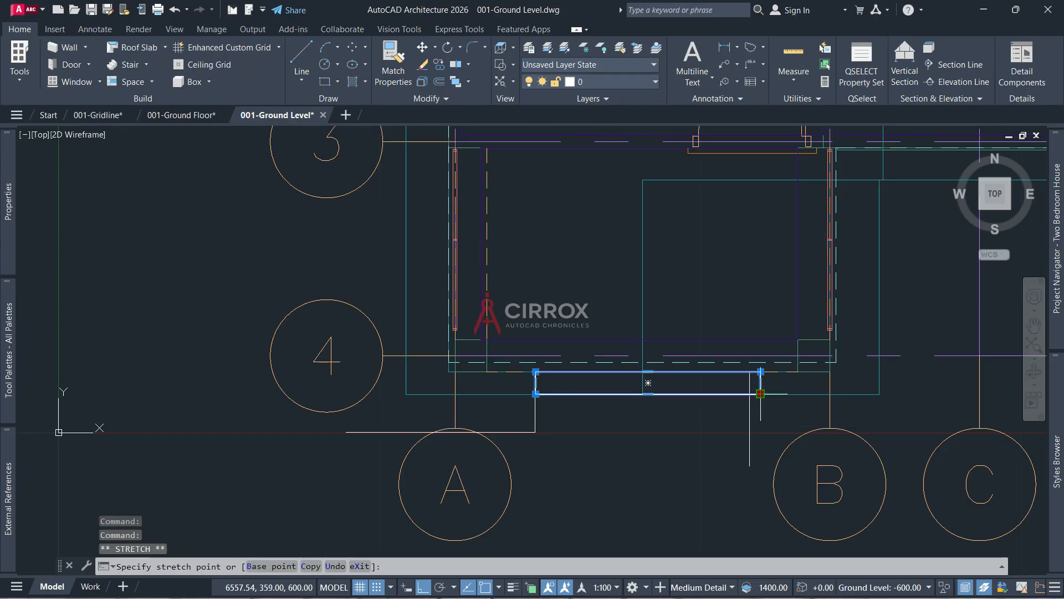
{"action": "key", "text": "Escape"}
{"action": "left_click", "coordinate": [647, 393]}
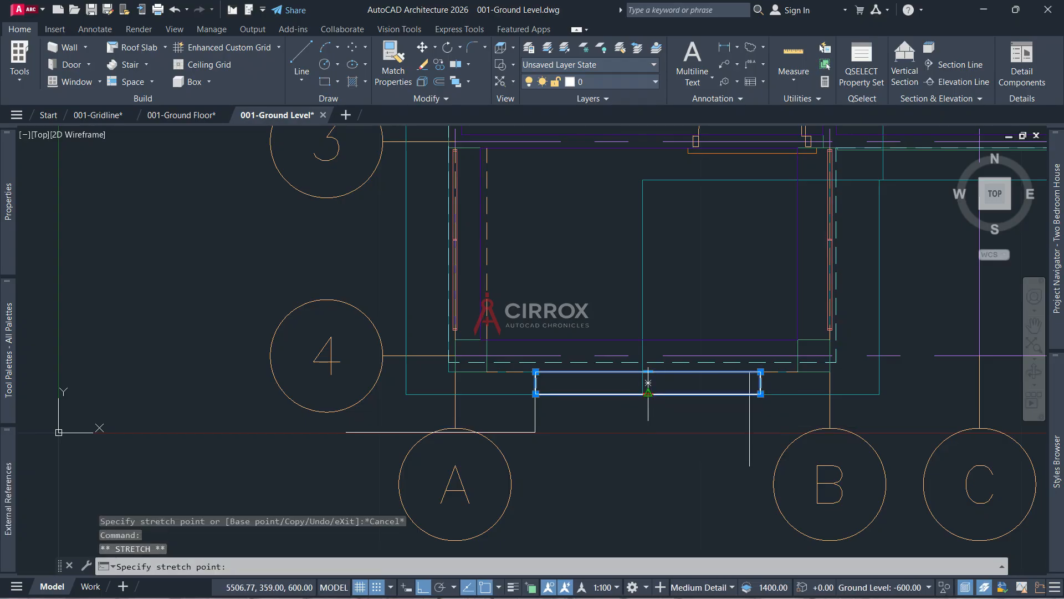
{"action": "scroll", "coordinate": [668, 402], "scroll_direction": "up", "scroll_amount": 2}
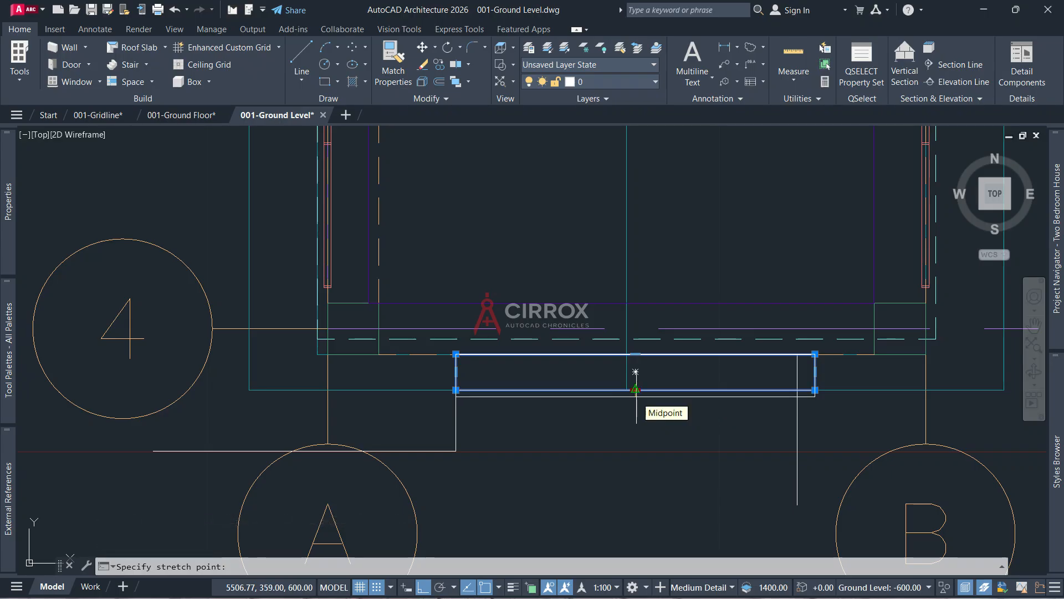
{"action": "scroll", "coordinate": [632, 383], "scroll_direction": "up", "scroll_amount": 4}
{"action": "left_click", "coordinate": [637, 399]}
{"action": "scroll", "coordinate": [673, 389], "scroll_direction": "down", "scroll_amount": 6}
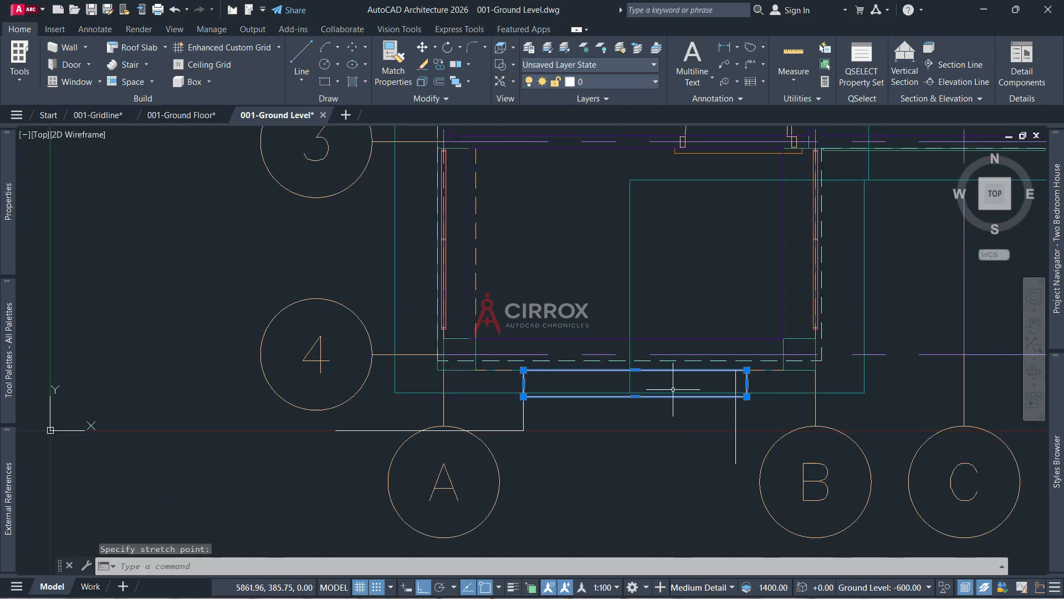
Stretch the rectangle's short edge near grid B back to align with the guide line there
{"action": "scroll", "coordinate": [734, 380], "scroll_direction": "up", "scroll_amount": 5}
{"action": "left_click", "coordinate": [764, 390]}
{"action": "left_click", "coordinate": [736, 390]}
{"action": "scroll", "coordinate": [757, 377], "scroll_direction": "down", "scroll_amount": 5}
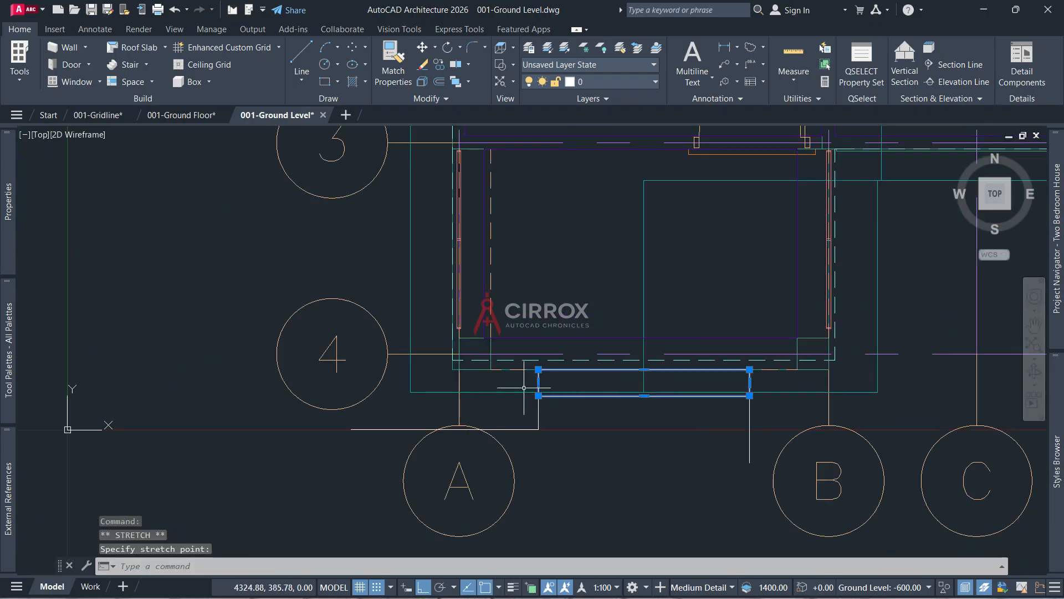
Convert the porch-front rectangle into a slab, erasing the layout geometry and using Direct creation mode with Top justification
{"action": "scroll", "coordinate": [540, 382], "scroll_direction": "up", "scroll_amount": 6}
{"action": "scroll", "coordinate": [623, 347], "scroll_direction": "down", "scroll_amount": 6}
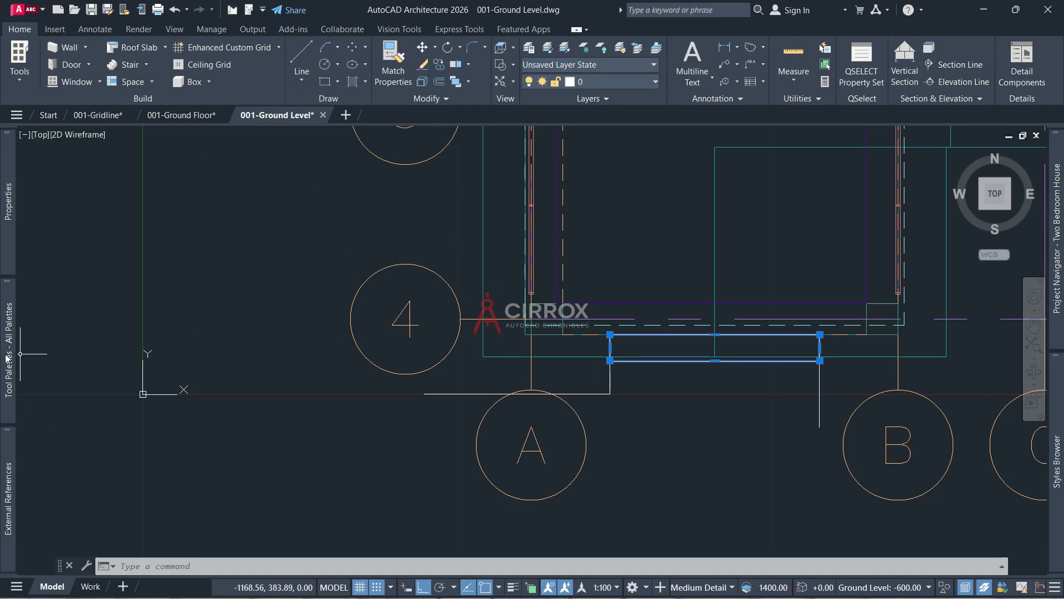
{"action": "mouse_move", "coordinate": [8, 355]}
{"action": "scroll", "coordinate": [93, 415], "scroll_direction": "down", "scroll_amount": 5}
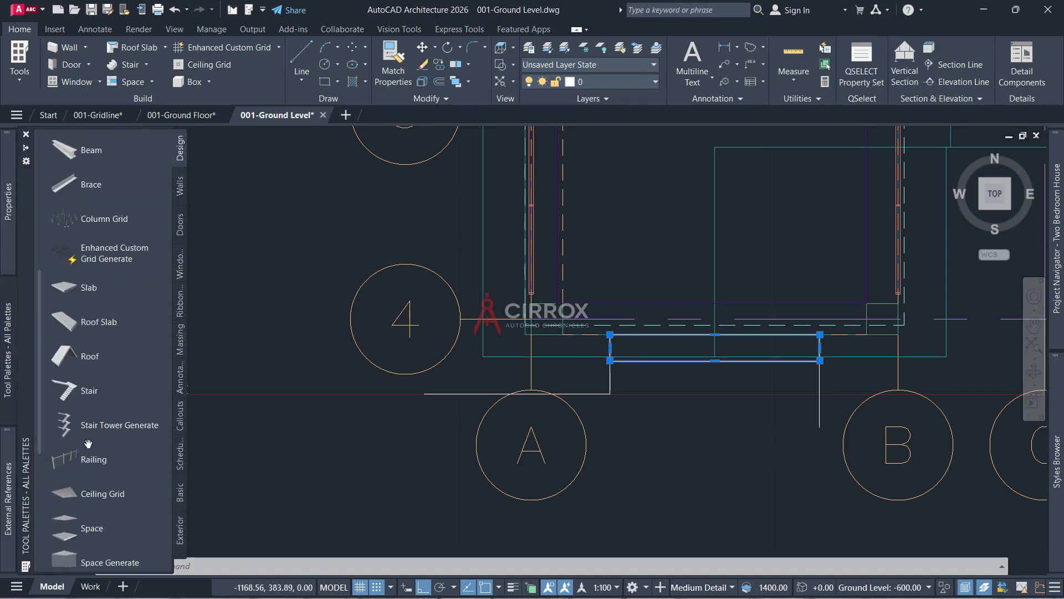
{"action": "scroll", "coordinate": [88, 444], "scroll_direction": "down", "scroll_amount": 3}
{"action": "scroll", "coordinate": [72, 426], "scroll_direction": "down", "scroll_amount": 4}
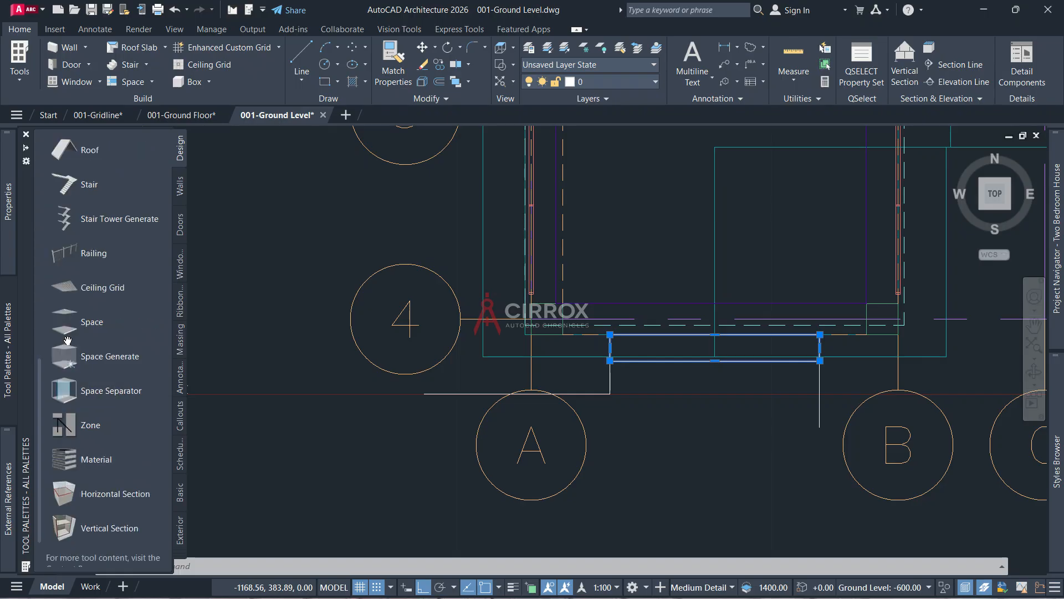
{"action": "scroll", "coordinate": [76, 420], "scroll_direction": "up", "scroll_amount": 6}
{"action": "right_click", "coordinate": [59, 240]}
{"action": "mouse_move", "coordinate": [113, 246]}
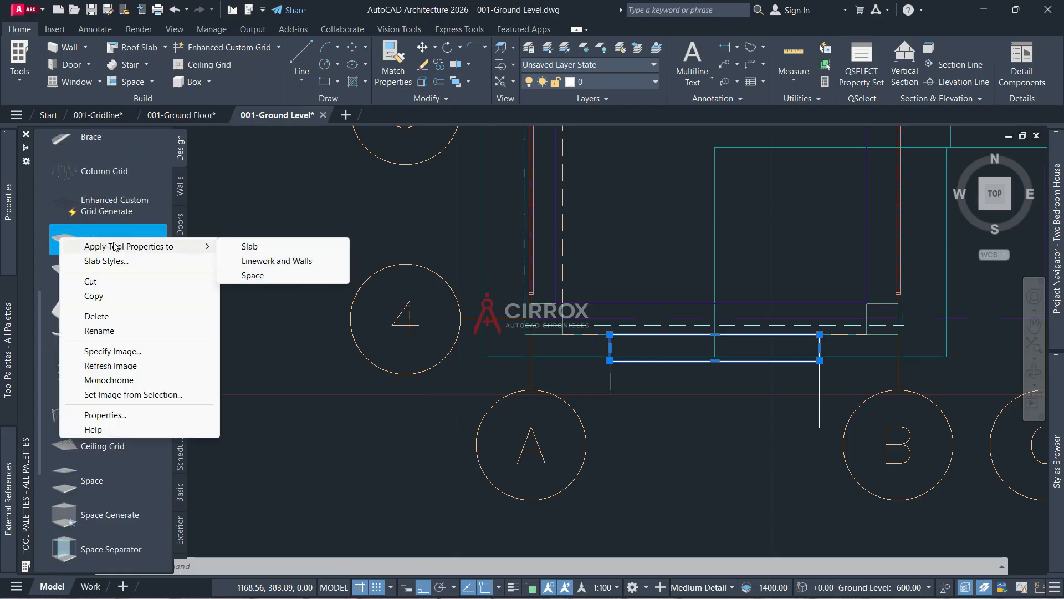
{"action": "left_click", "coordinate": [276, 261]}
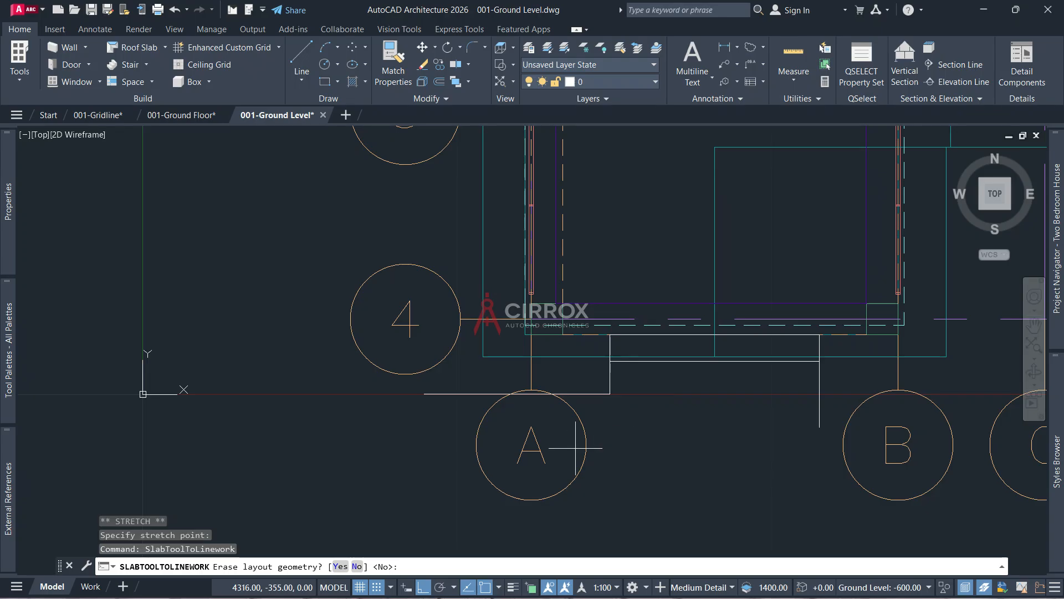
{"action": "left_click", "coordinate": [347, 565]}
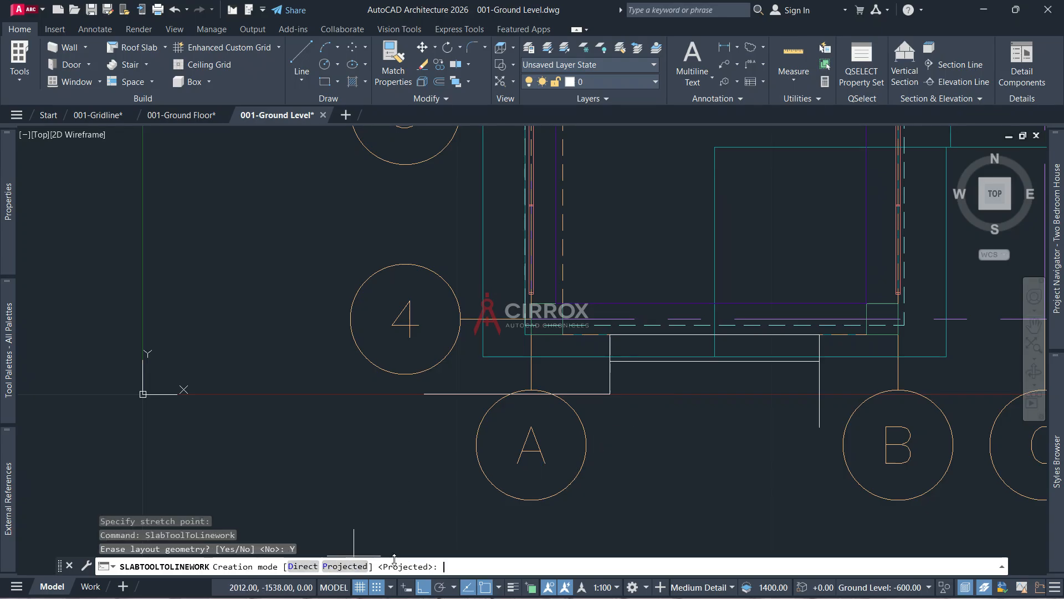
{"action": "left_click", "coordinate": [305, 567]}
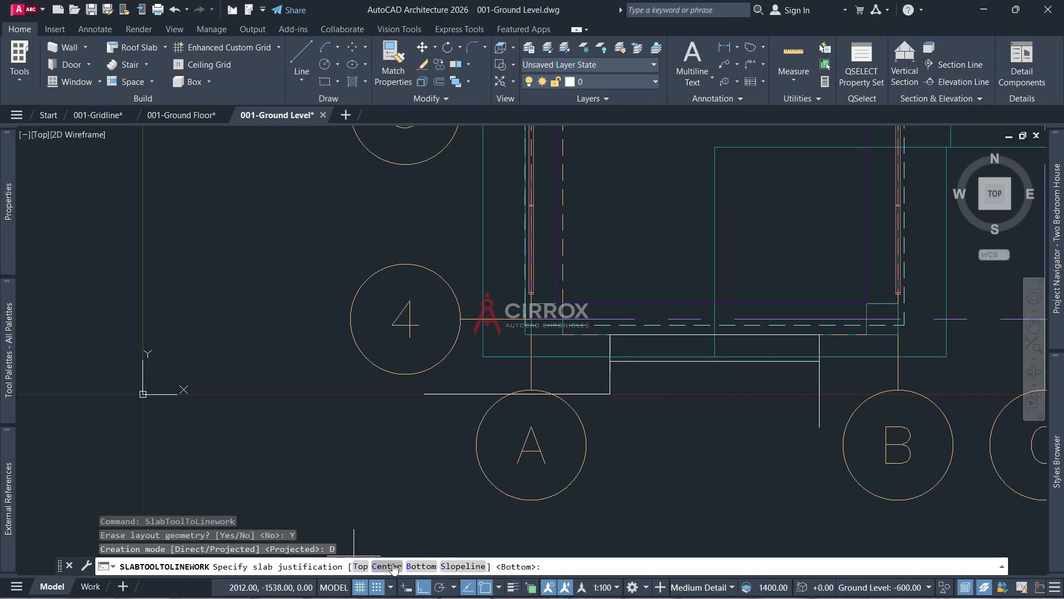
{"action": "left_click", "coordinate": [360, 566]}
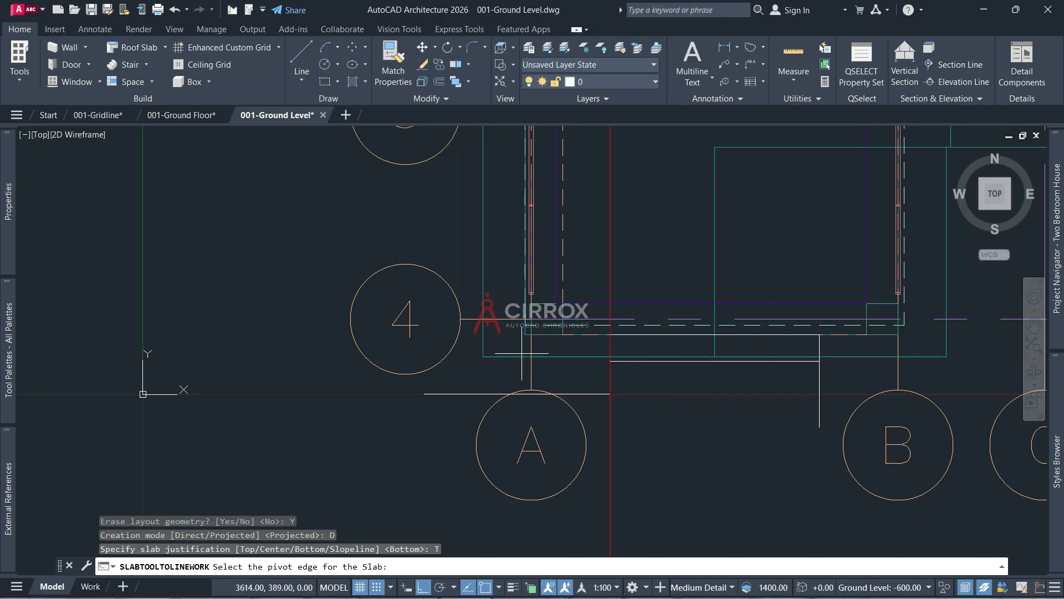
{"action": "left_click", "coordinate": [715, 347]}
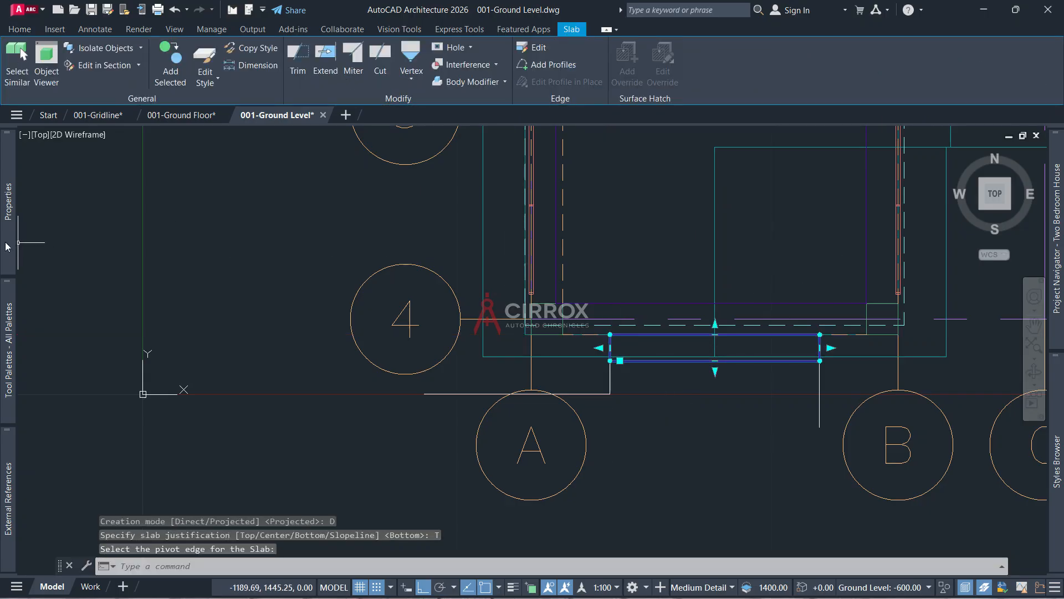
Set the porch-front slab's thickness to 600
{"action": "mouse_move", "coordinate": [3, 243]}
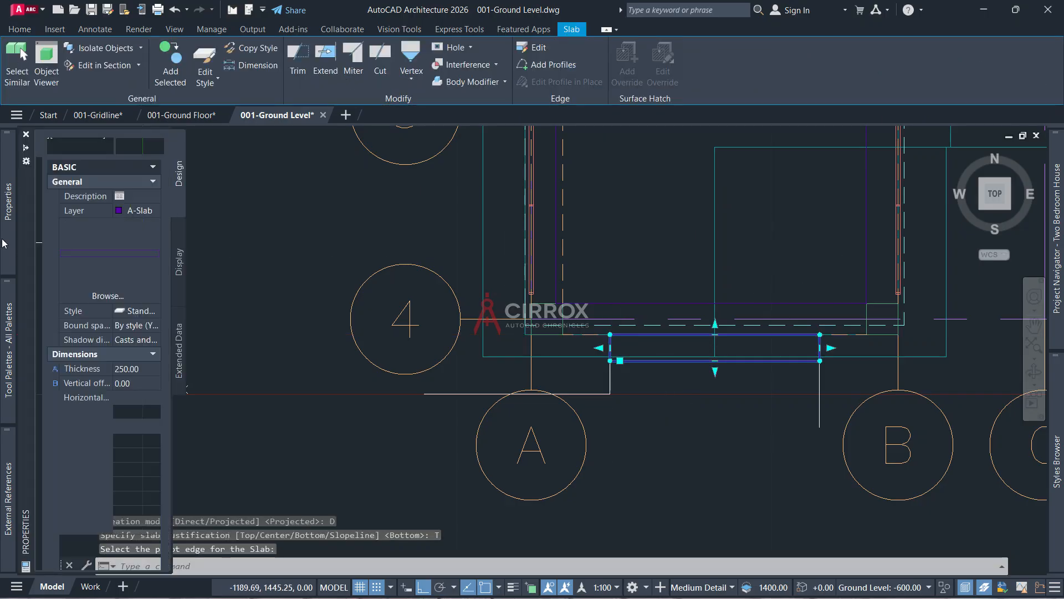
{"action": "left_click", "coordinate": [121, 369]}
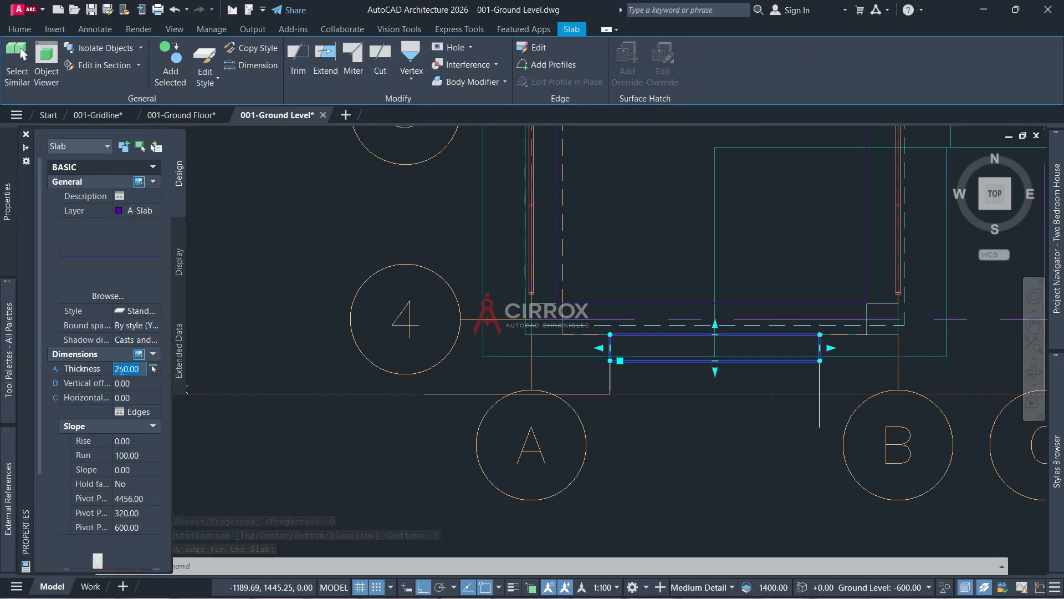
{"action": "type", "text": "600"}
{"action": "key", "text": "Tab"}
{"action": "scroll", "coordinate": [121, 370], "scroll_direction": "down", "scroll_amount": 3}
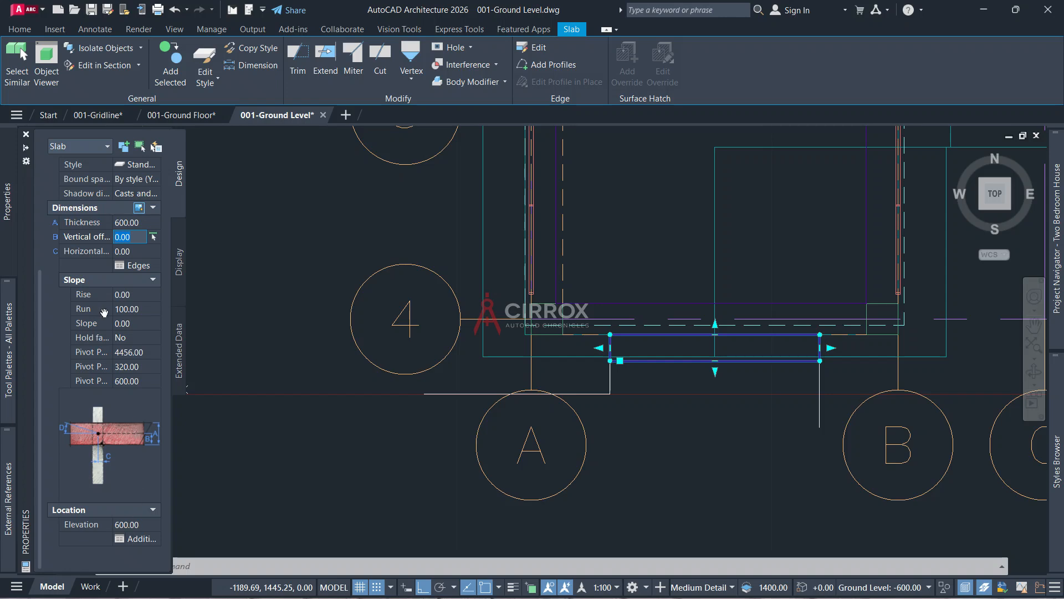
{"action": "scroll", "coordinate": [127, 336], "scroll_direction": "up", "scroll_amount": 3}
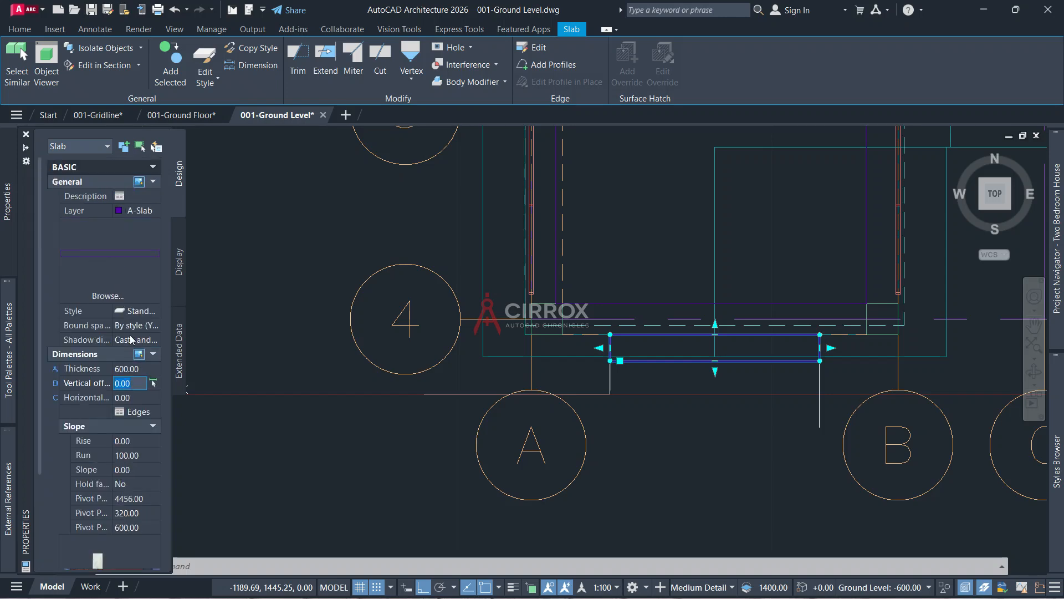
Set the porch-front slab's thickness to 500 and its elevation to 500
{"action": "left_click", "coordinate": [129, 368]}
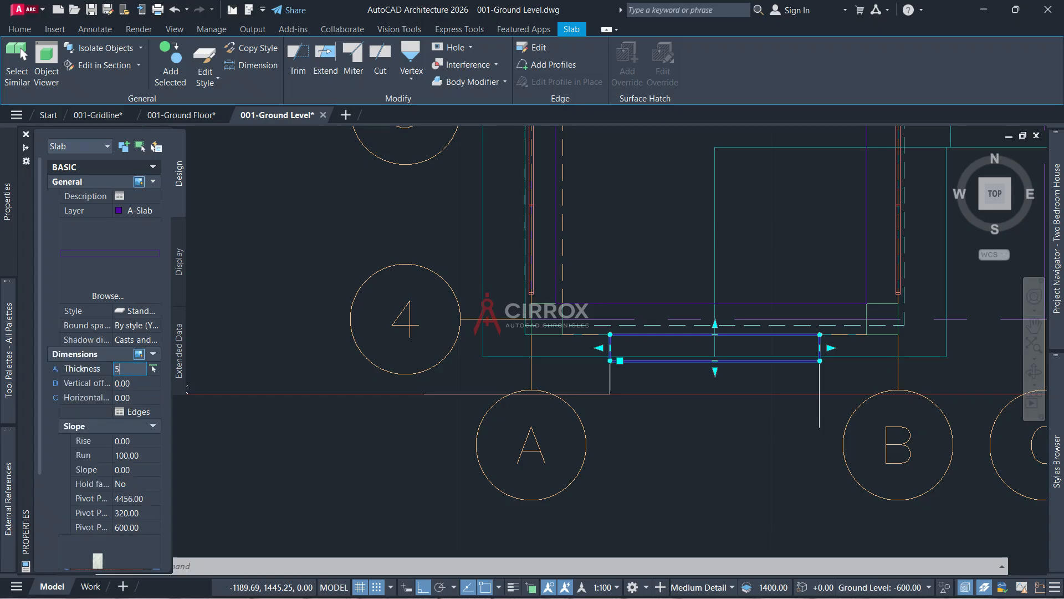
{"action": "type", "text": "500"}
{"action": "key", "text": "Return"}
{"action": "scroll", "coordinate": [122, 394], "scroll_direction": "down", "scroll_amount": 3}
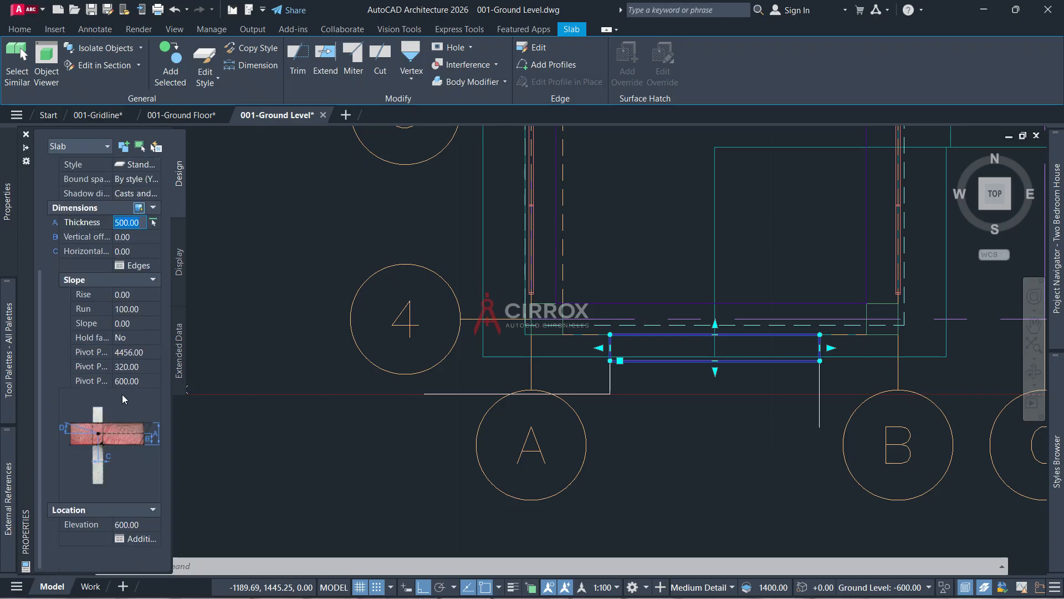
{"action": "left_click", "coordinate": [135, 525]}
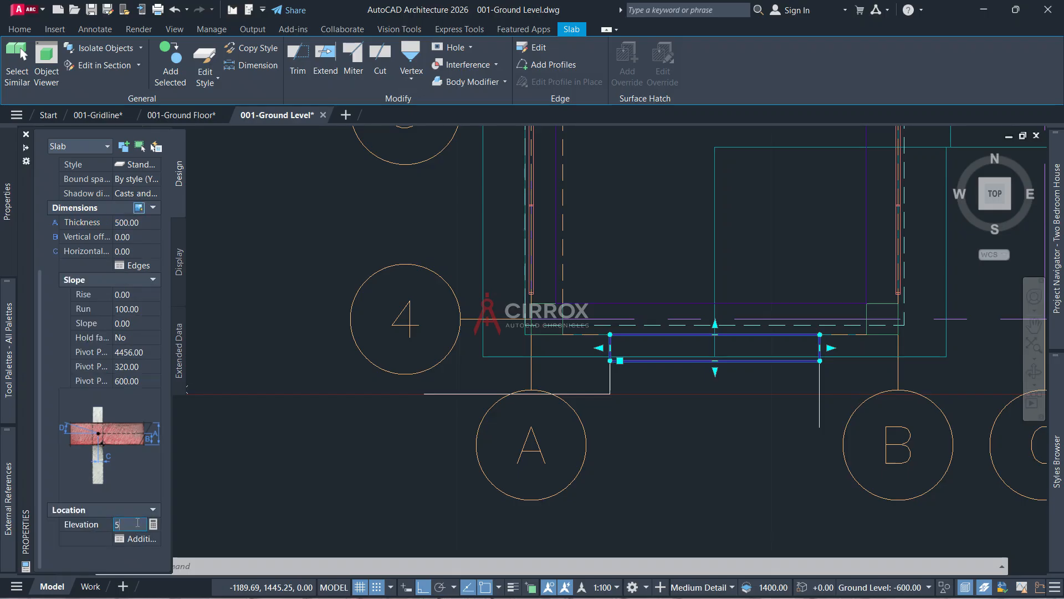
{"action": "key", "text": "Return"}
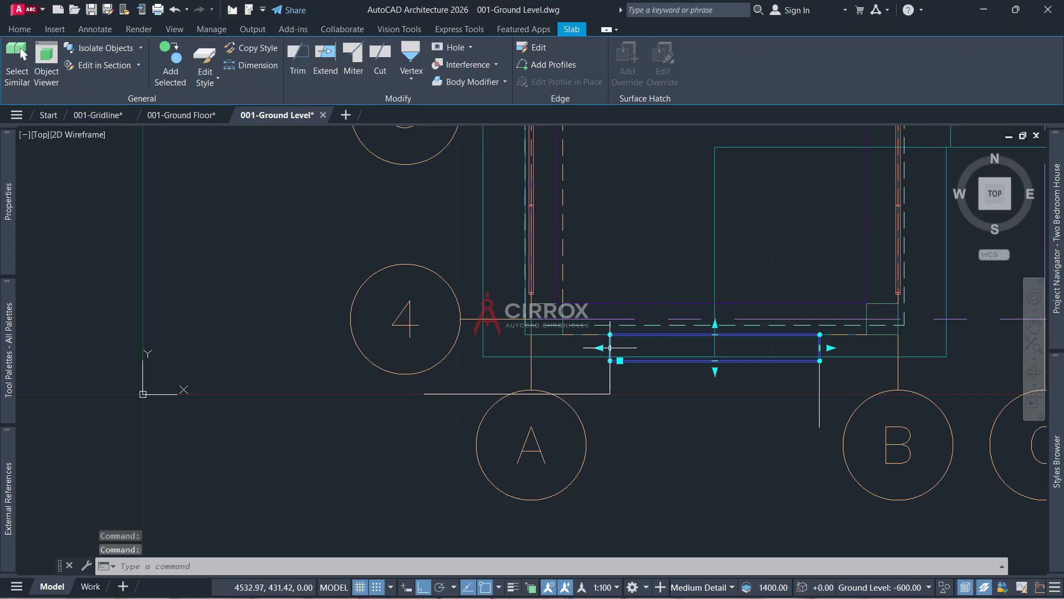
Copy the porch-front slab twice outward from the house, placing the three slabs edge to edge
{"action": "left_click", "coordinate": [20, 28]}
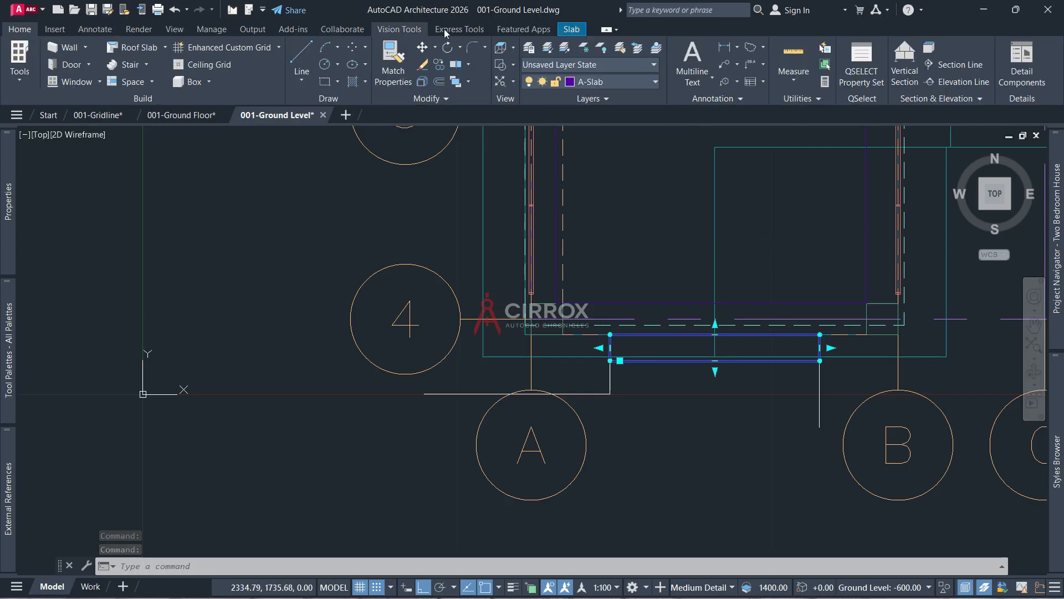
{"action": "left_click", "coordinate": [439, 64]}
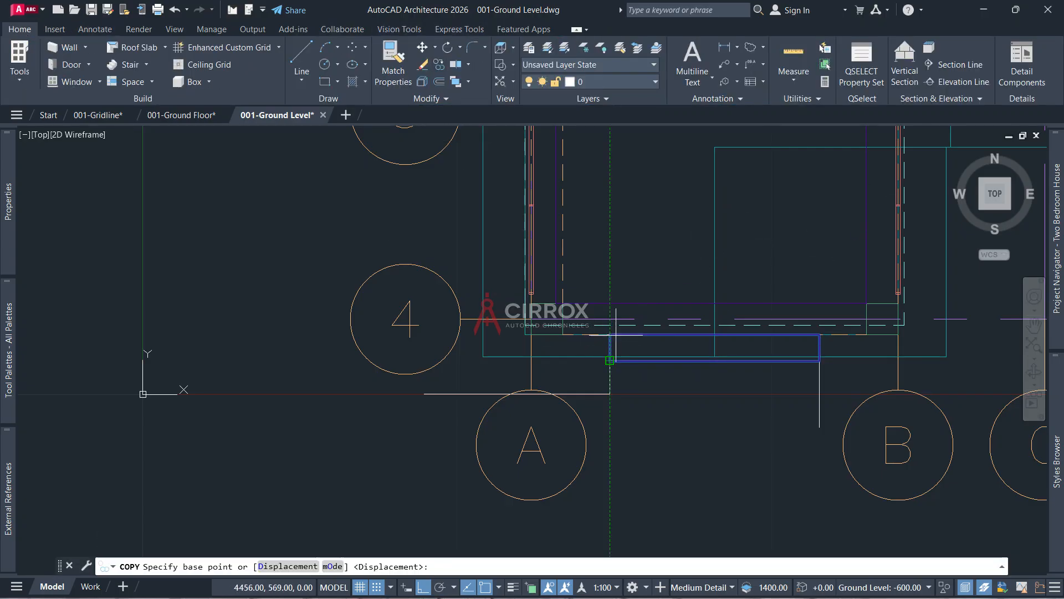
{"action": "left_click", "coordinate": [609, 335]}
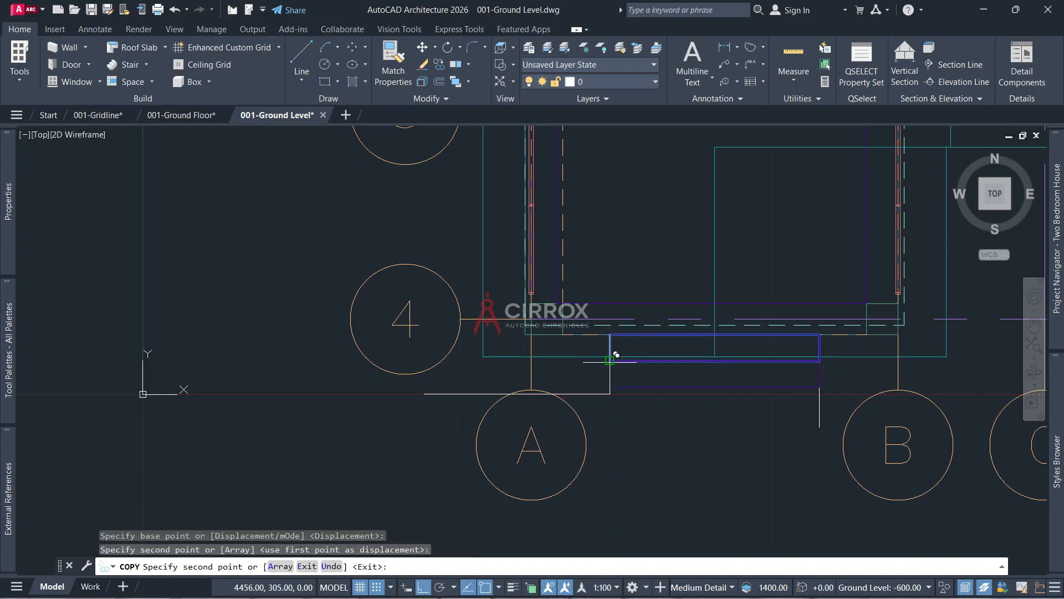
{"action": "left_click", "coordinate": [610, 387]}
{"action": "key", "text": "Escape"}
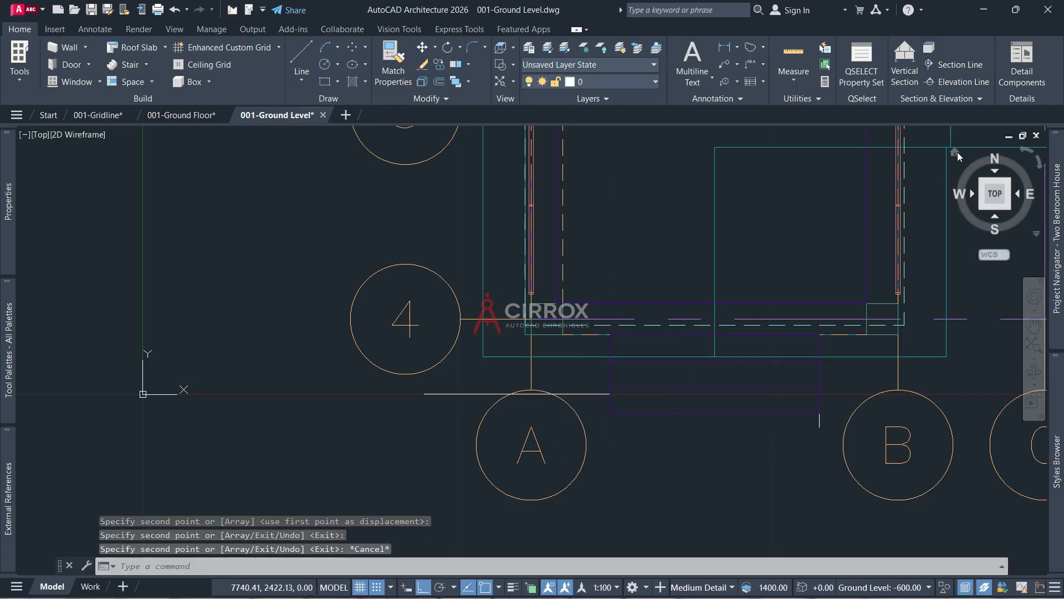
Switch the model to the home isometric view with the Conceptual visual style to show the porch steps
{"action": "left_click", "coordinate": [958, 153]}
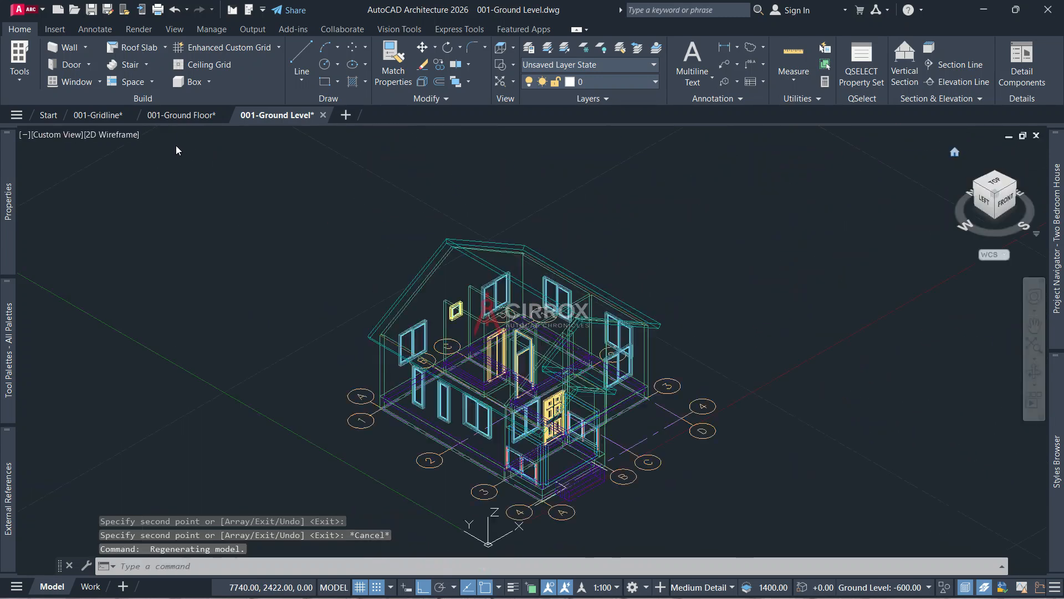
{"action": "left_click", "coordinate": [130, 134]}
{"action": "left_click", "coordinate": [162, 184]}
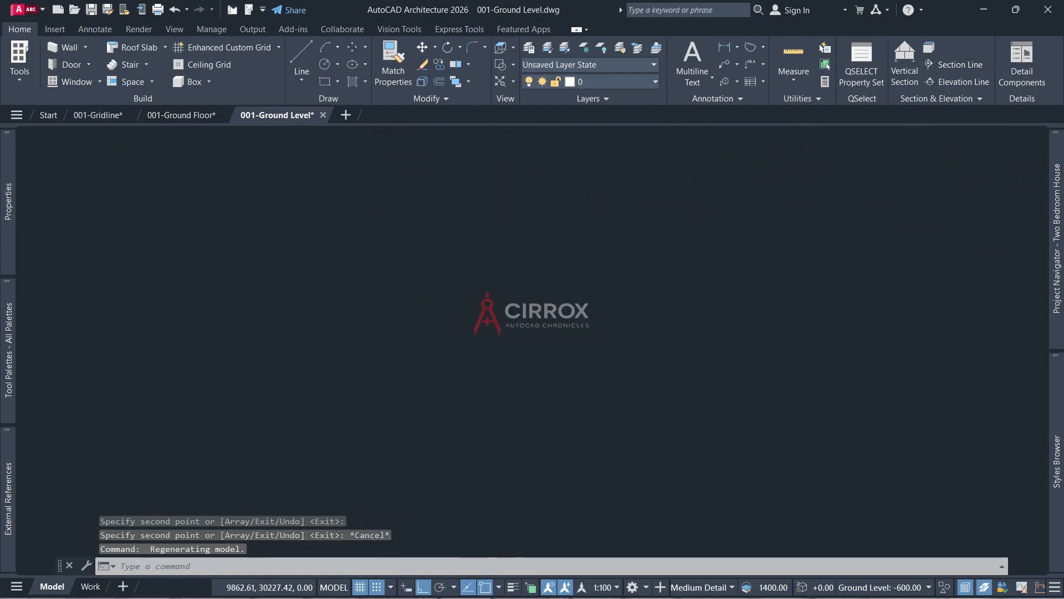
{"action": "scroll", "coordinate": [612, 404], "scroll_direction": "up", "scroll_amount": 5}
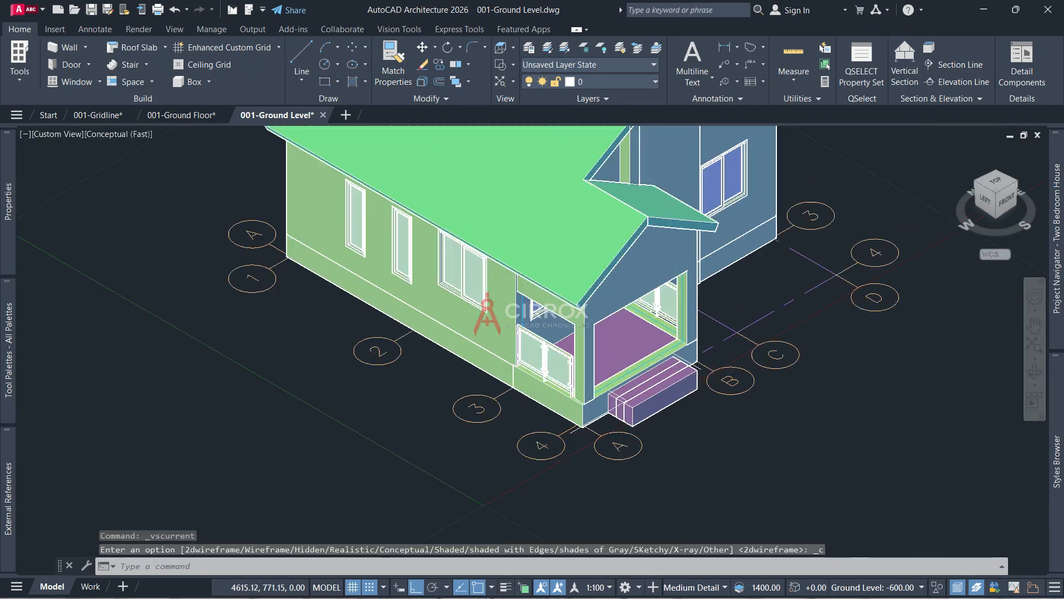
Try thicknesses of 400, 350 and 250 on the middle of the three porch step slabs
{"action": "left_click", "coordinate": [652, 390]}
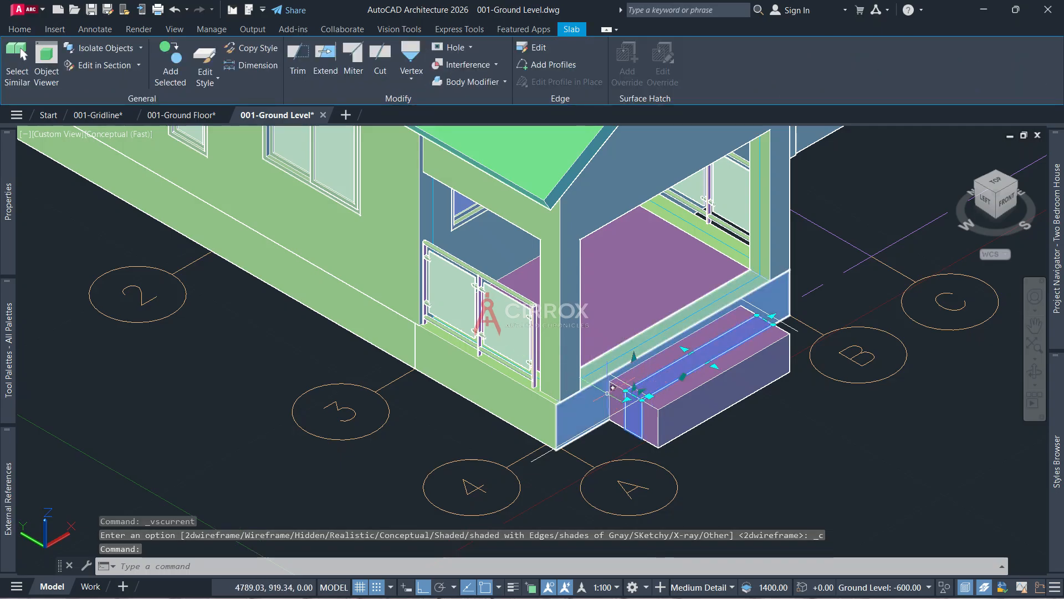
{"action": "mouse_move", "coordinate": [8, 201]}
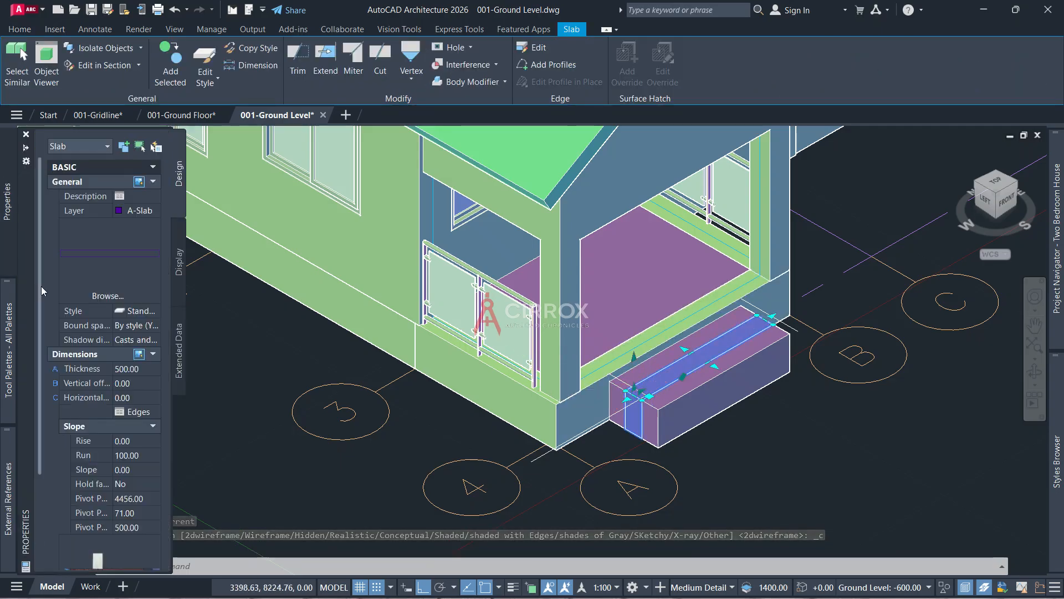
{"action": "left_click", "coordinate": [133, 369]}
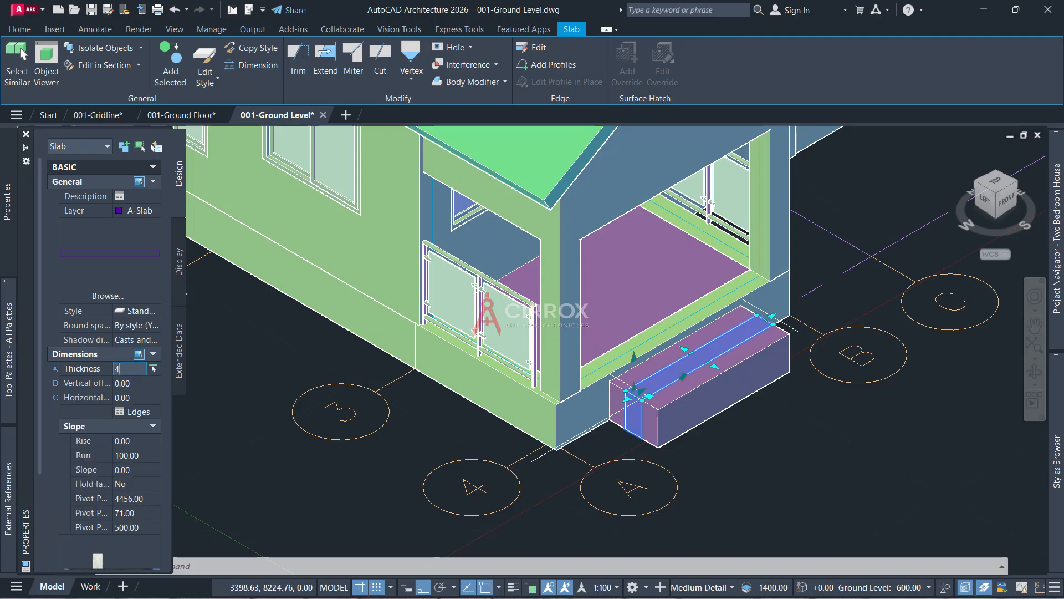
{"action": "type", "text": "400"}
{"action": "key", "text": "Tab"}
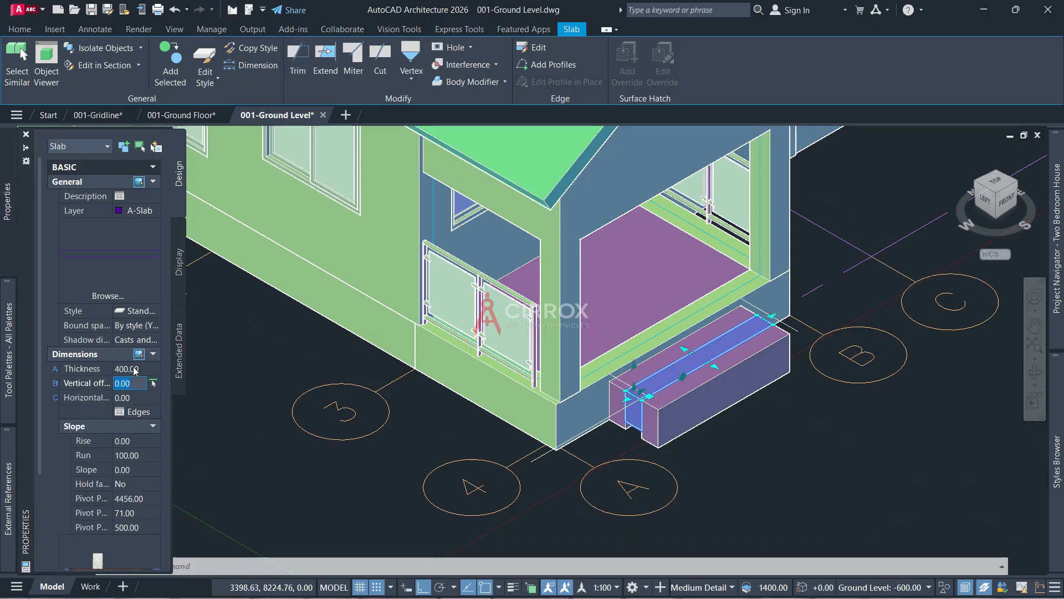
{"action": "left_click", "coordinate": [135, 368]}
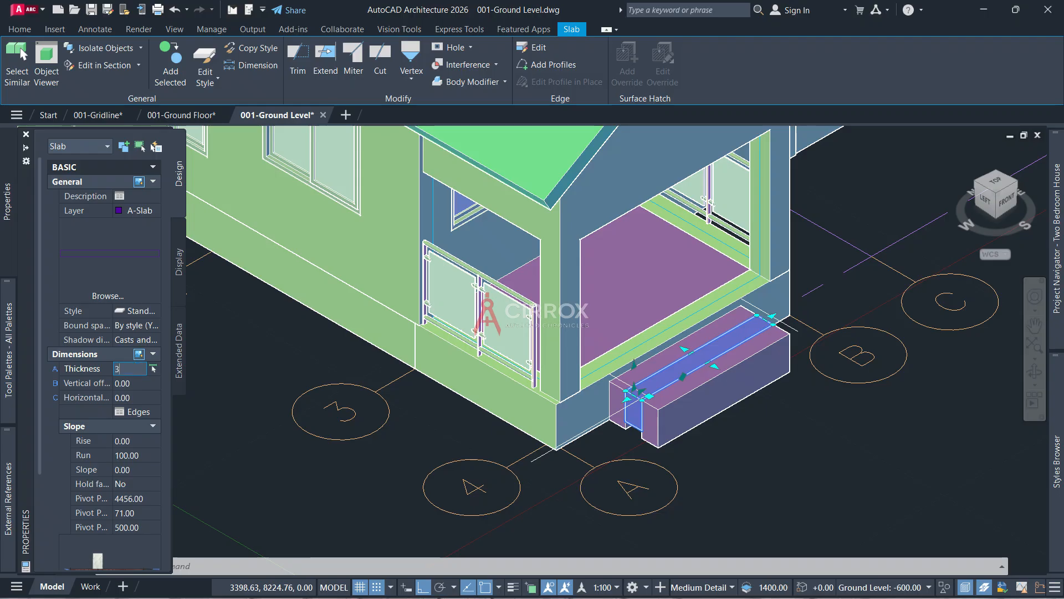
{"action": "type", "text": "350"}
{"action": "key", "text": "Tab"}
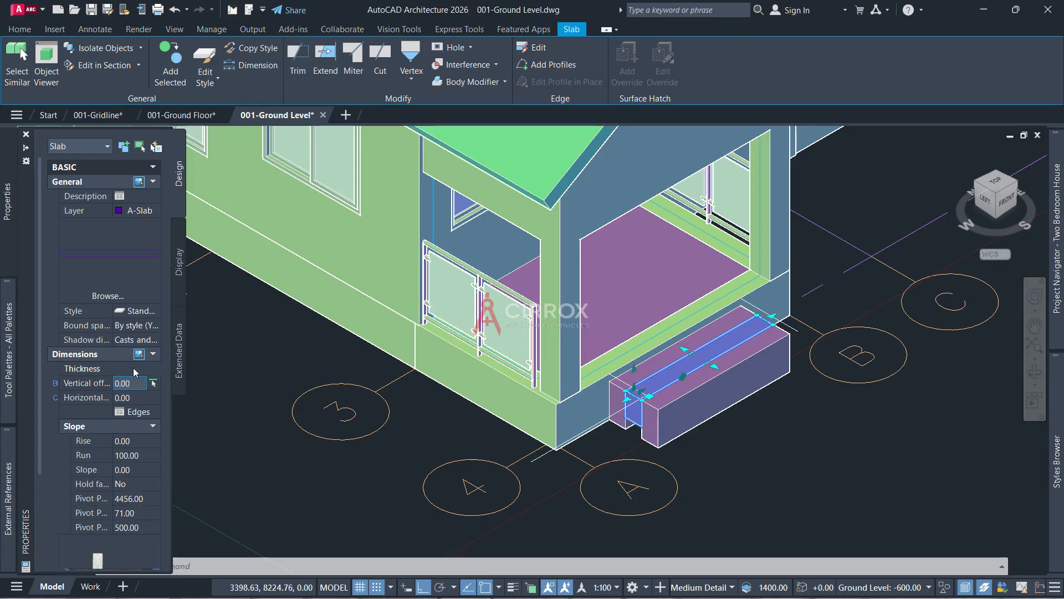
{"action": "left_click", "coordinate": [134, 367]}
{"action": "type", "text": "250"}
{"action": "key", "text": "Tab"}
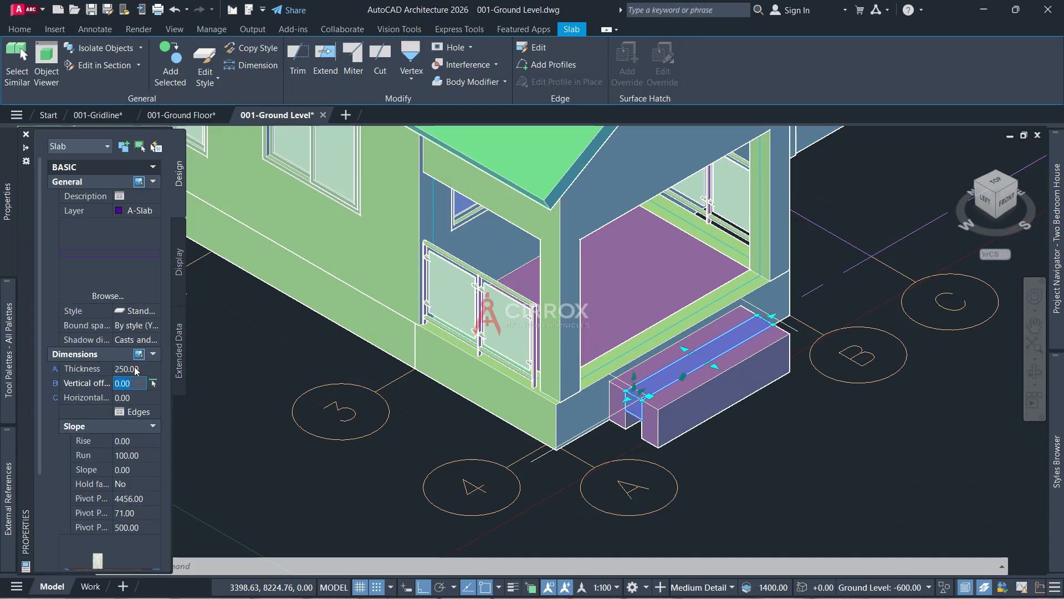
Set the middle porch step slab's thickness to 350 and its elevation to 350
{"action": "left_click", "coordinate": [136, 368]}
{"action": "type", "text": "350"}
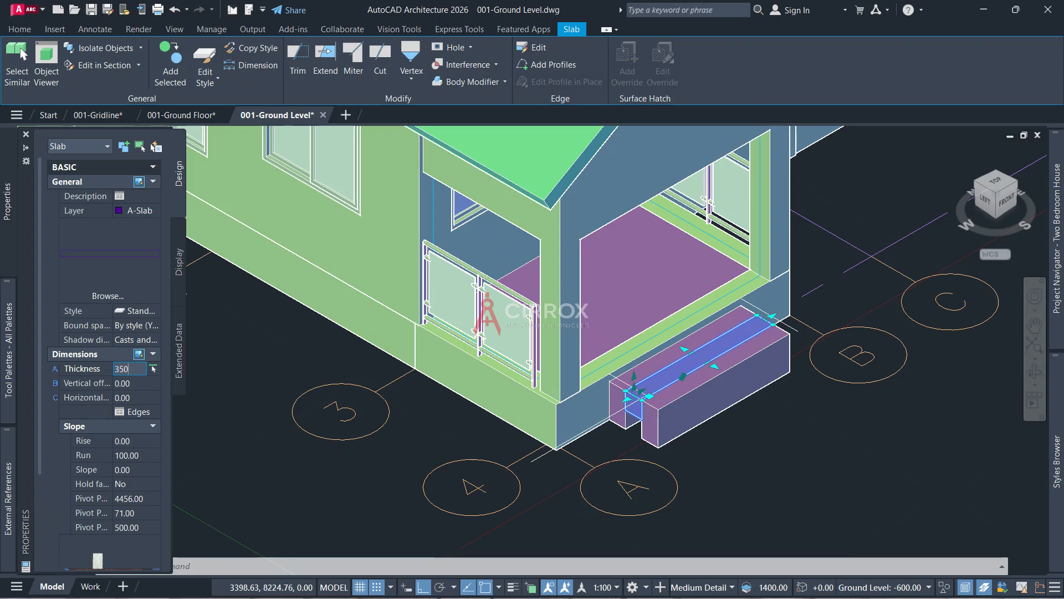
{"action": "key", "text": "Tab"}
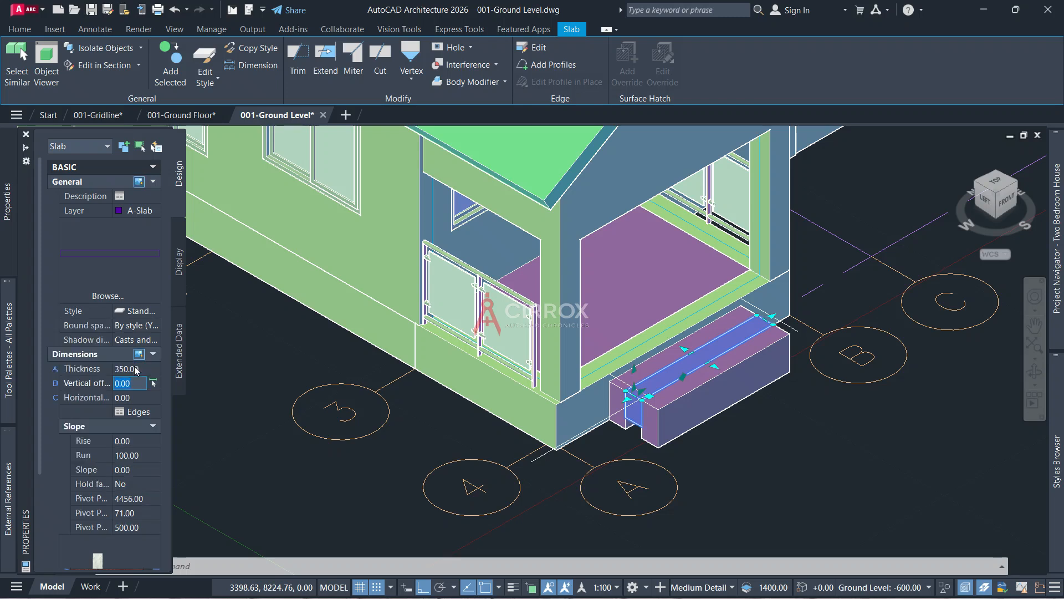
{"action": "scroll", "coordinate": [139, 389], "scroll_direction": "down", "scroll_amount": 5}
{"action": "left_click", "coordinate": [122, 524]}
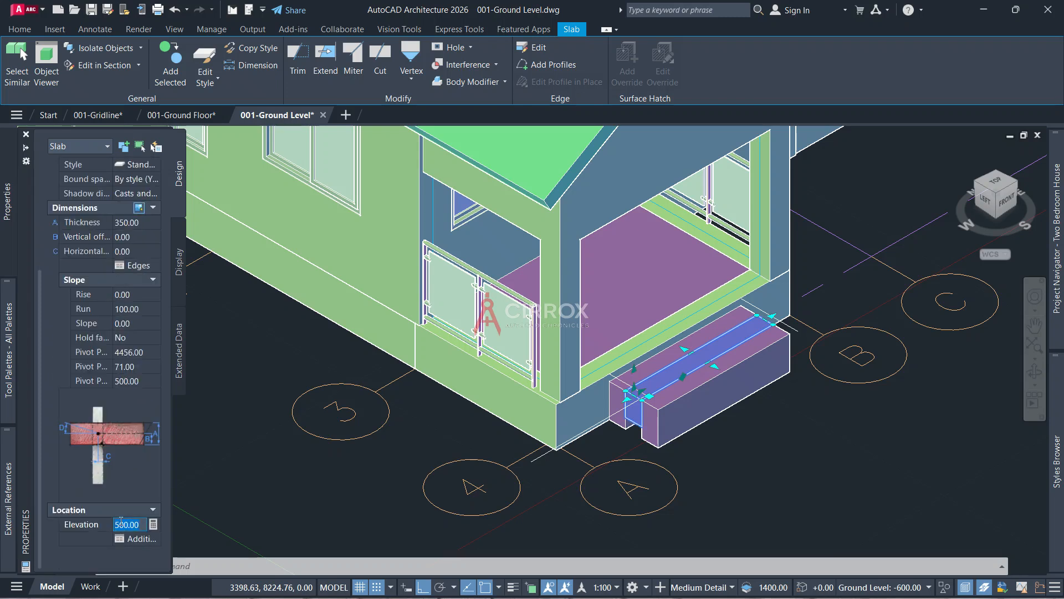
{"action": "type", "text": "350"}
{"action": "key", "text": "Return"}
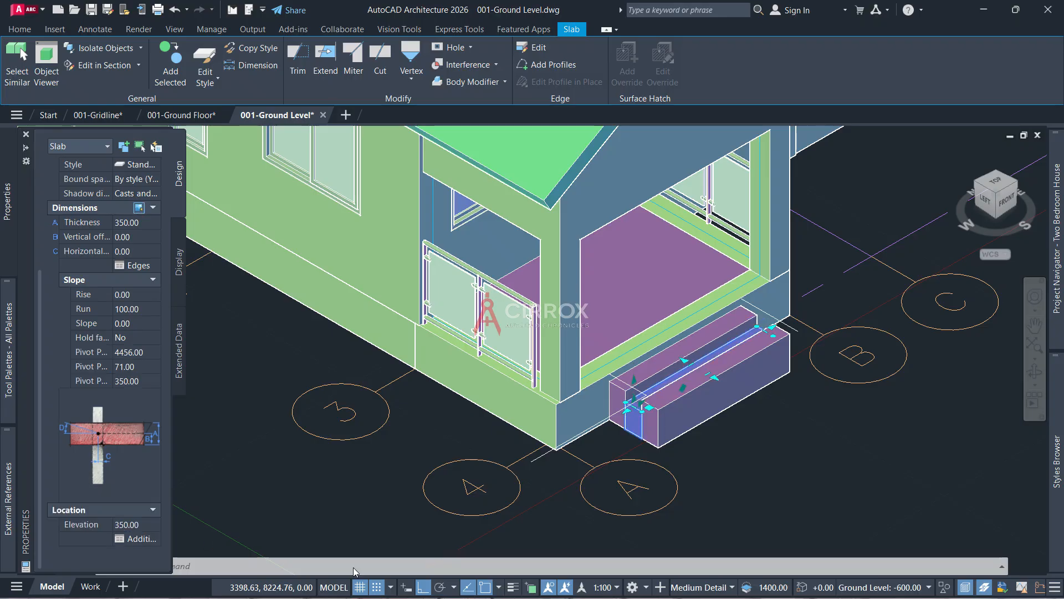
Set the outermost porch step slab's thickness to 250 and its elevation to 250
{"action": "key", "text": "Escape"}
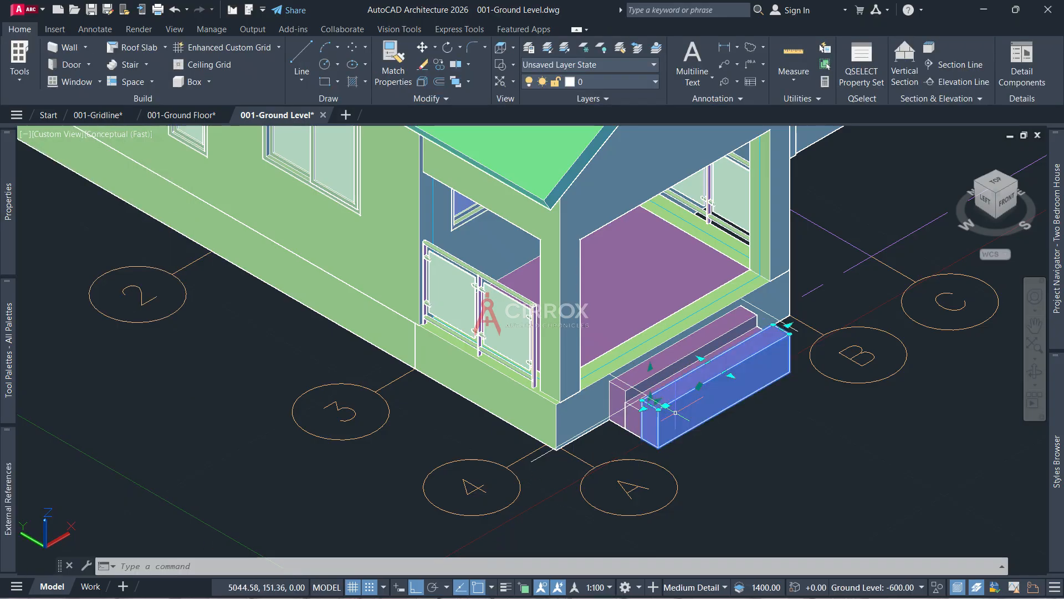
{"action": "mouse_move", "coordinate": [8, 230]}
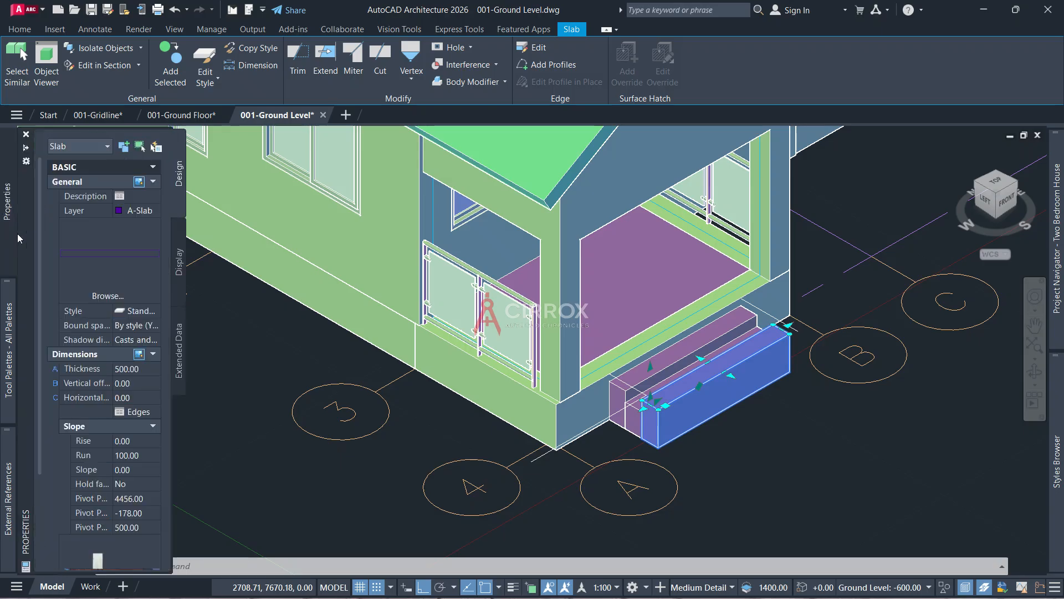
{"action": "left_click", "coordinate": [127, 368]}
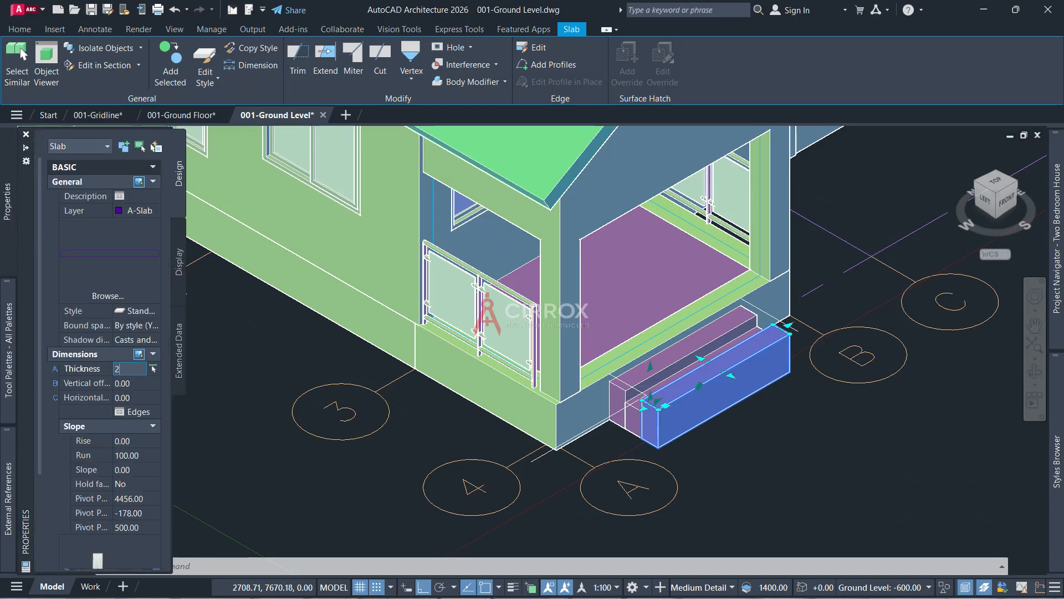
{"action": "key", "text": "Tab"}
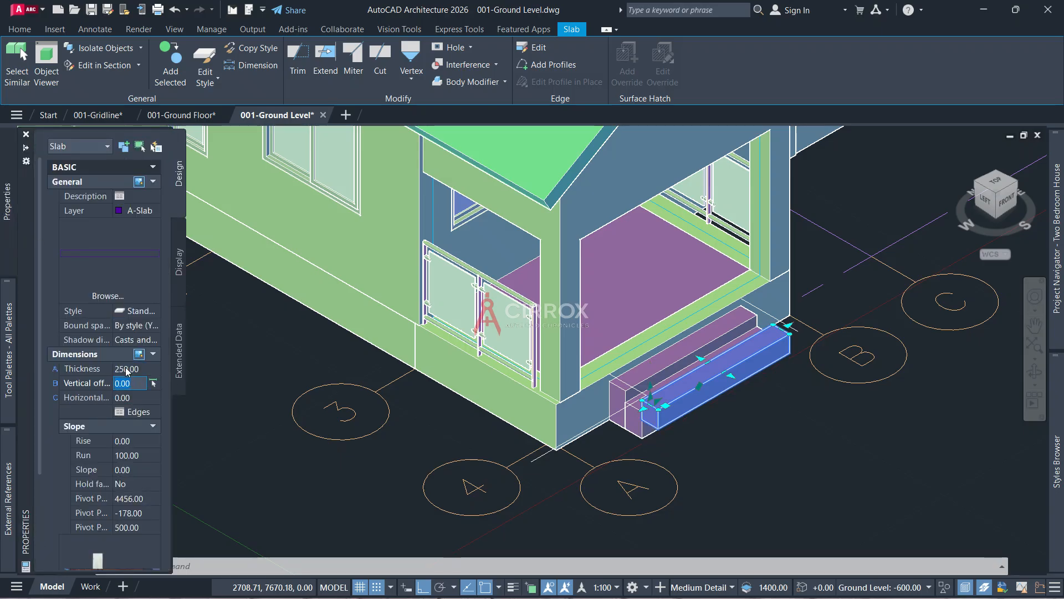
{"action": "scroll", "coordinate": [128, 375], "scroll_direction": "down", "scroll_amount": 4}
{"action": "left_click", "coordinate": [142, 525]}
{"action": "type", "text": "250.00"}
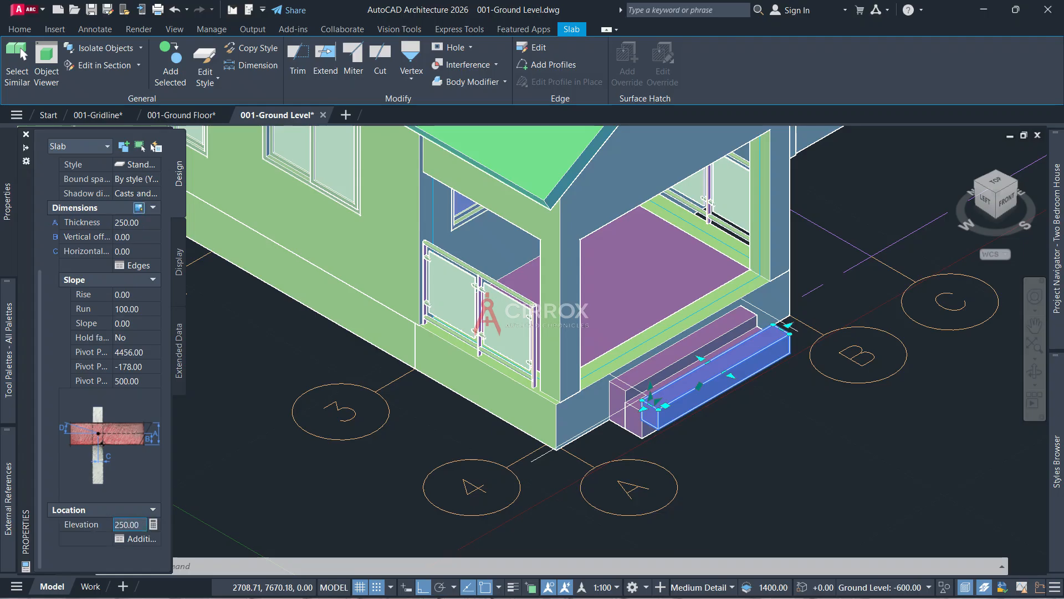
{"action": "key", "text": "Return"}
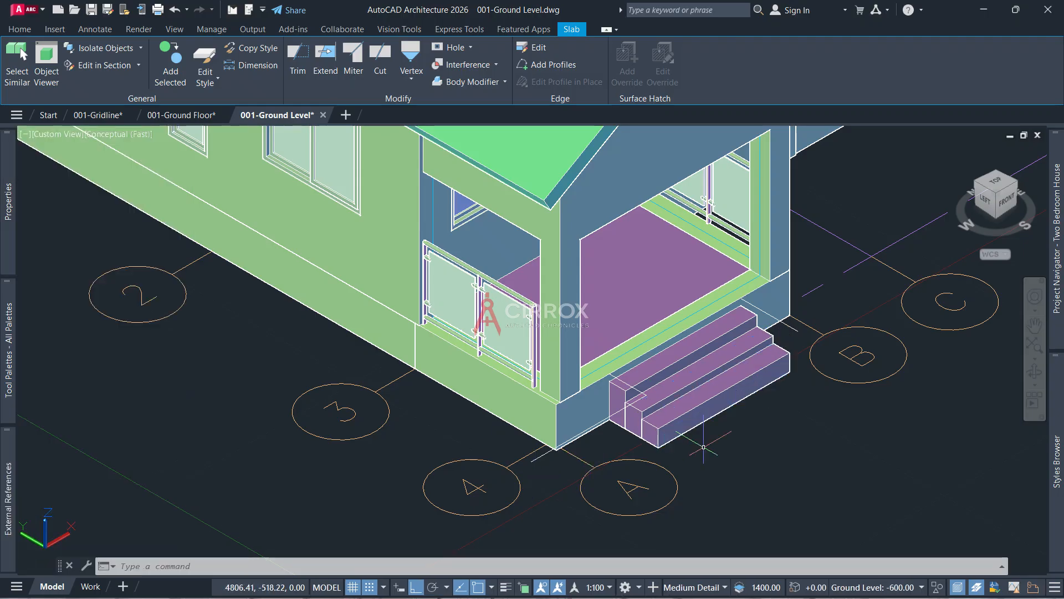
{"action": "key", "text": "Escape"}
{"action": "scroll", "coordinate": [730, 373], "scroll_direction": "down", "scroll_amount": 2}
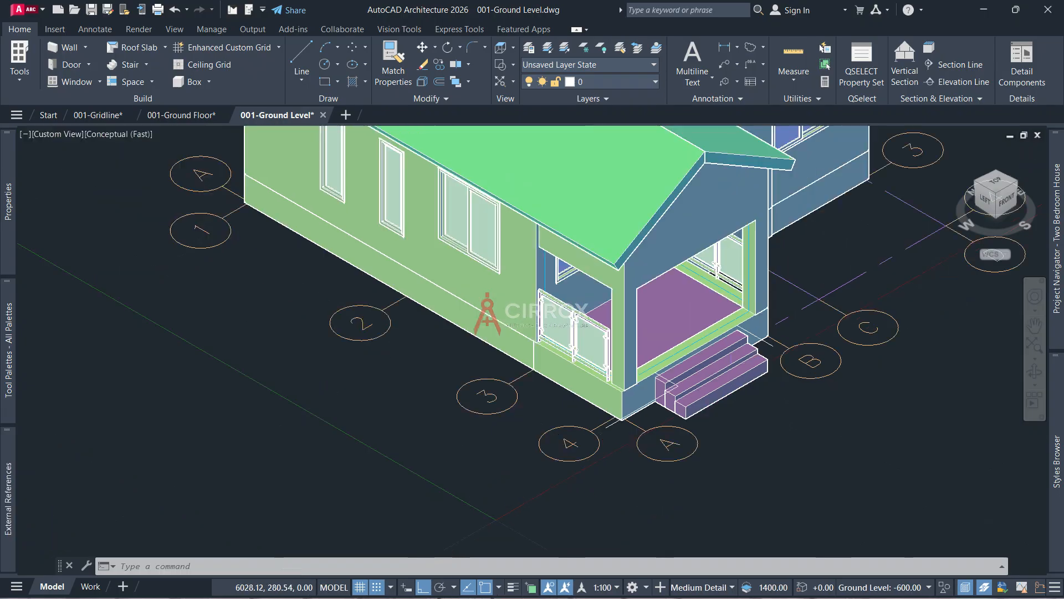
Select all the leftover construction lines around the porch steps and delete them
{"action": "scroll", "coordinate": [659, 399], "scroll_direction": "up", "scroll_amount": 3}
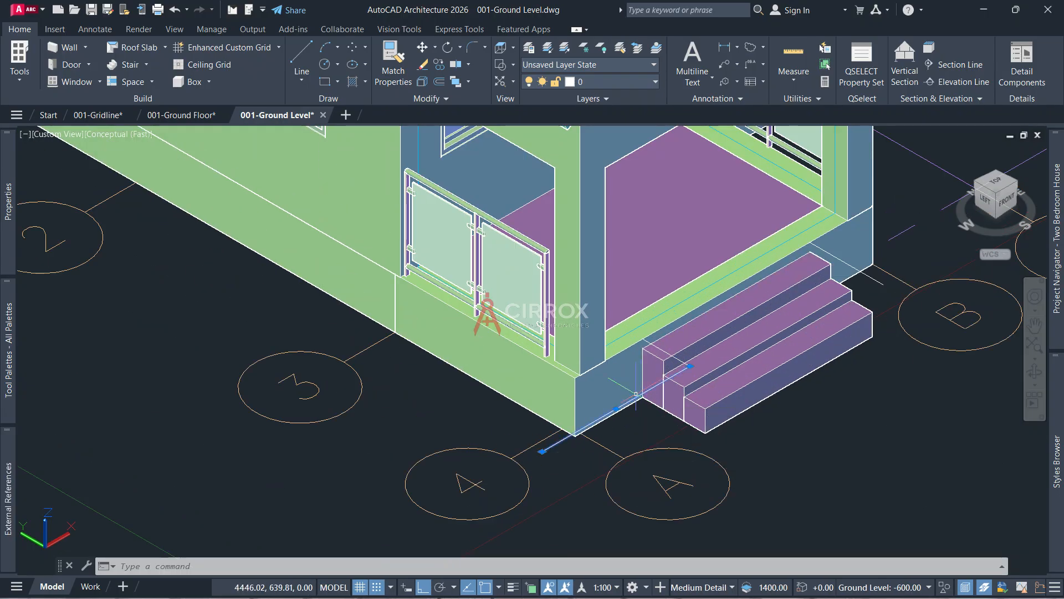
{"action": "left_click", "coordinate": [654, 334]}
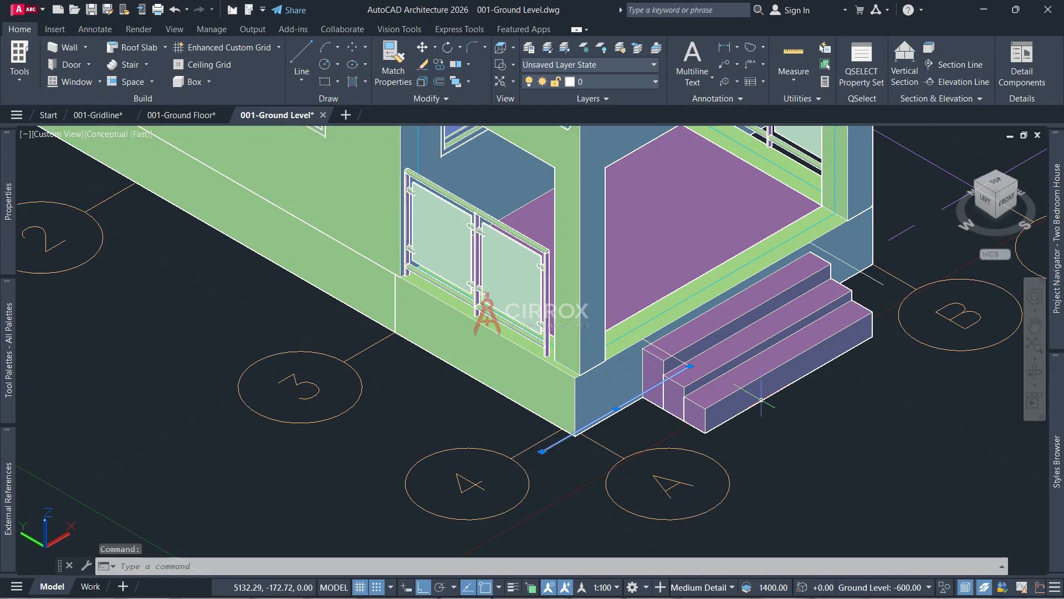
{"action": "right_click", "coordinate": [787, 408]}
{"action": "left_click", "coordinate": [830, 352]}
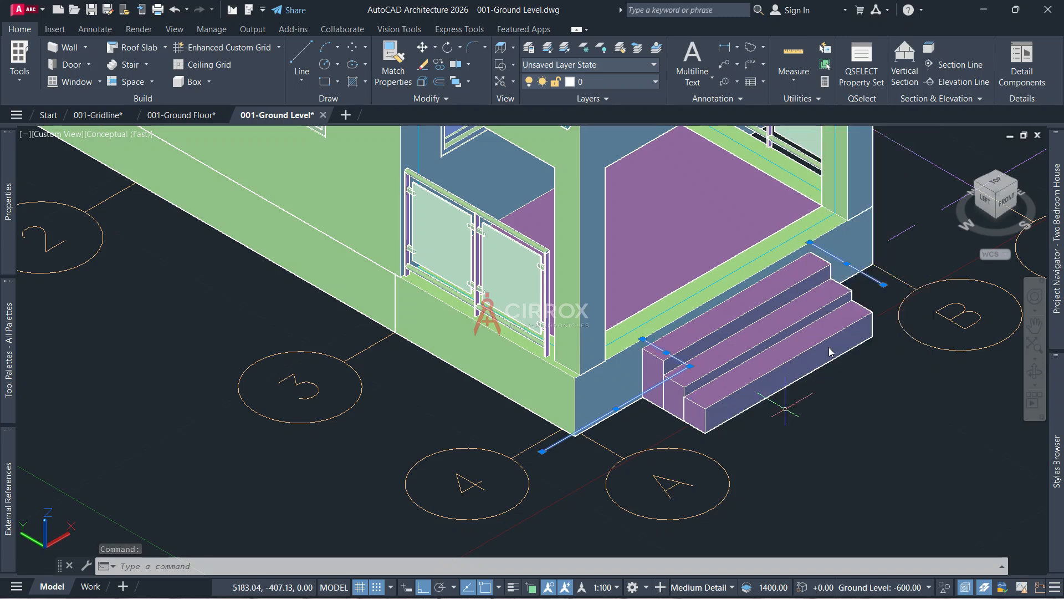
{"action": "key", "text": "Delete"}
Draw a rectangle on the ground beside the steps, from the house corner near grids A and 4 to the middle step's outer edge
{"action": "scroll", "coordinate": [828, 347], "scroll_direction": "down", "scroll_amount": 6}
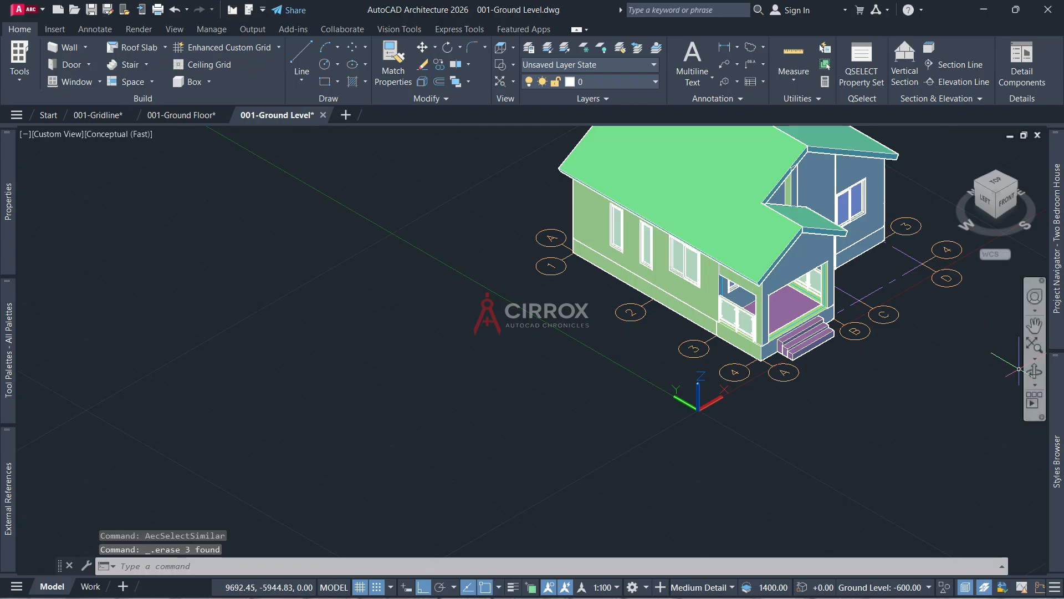
{"action": "left_click", "coordinate": [1029, 378]}
{"action": "left_click_drag", "start_coordinate": [919, 361], "coordinate": [908, 341]}
{"action": "scroll", "coordinate": [837, 302], "scroll_direction": "up", "scroll_amount": 5}
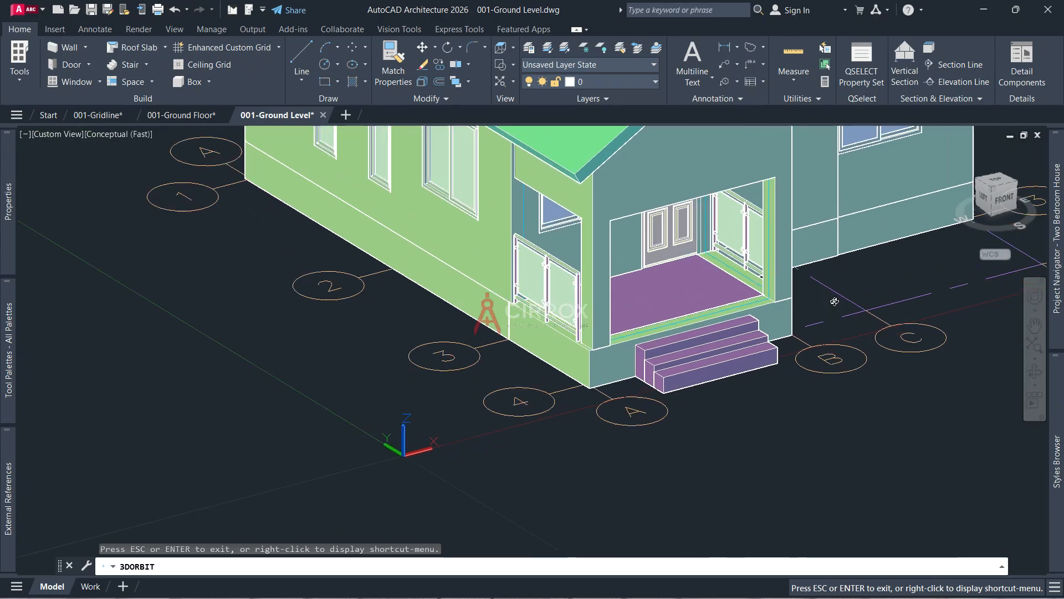
{"action": "key", "text": "Escape"}
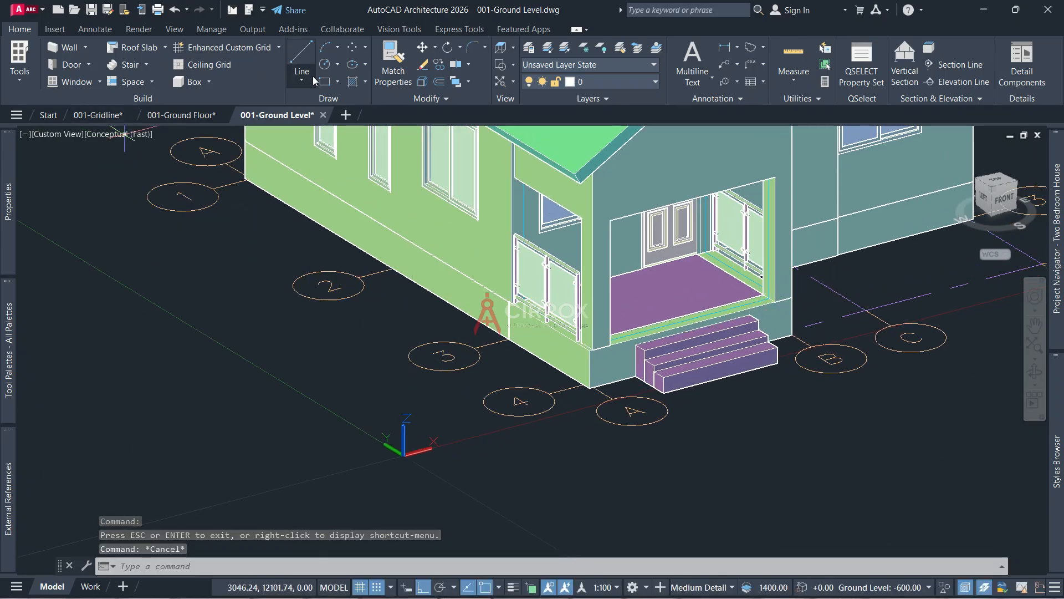
{"action": "scroll", "coordinate": [611, 341], "scroll_direction": "up", "scroll_amount": 4}
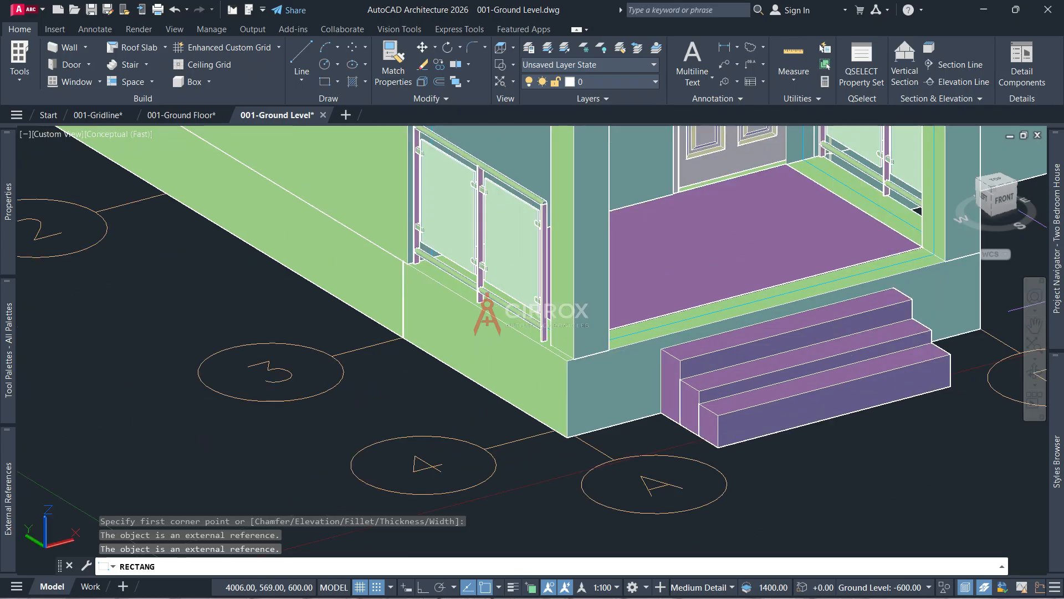
{"action": "left_click", "coordinate": [569, 437]}
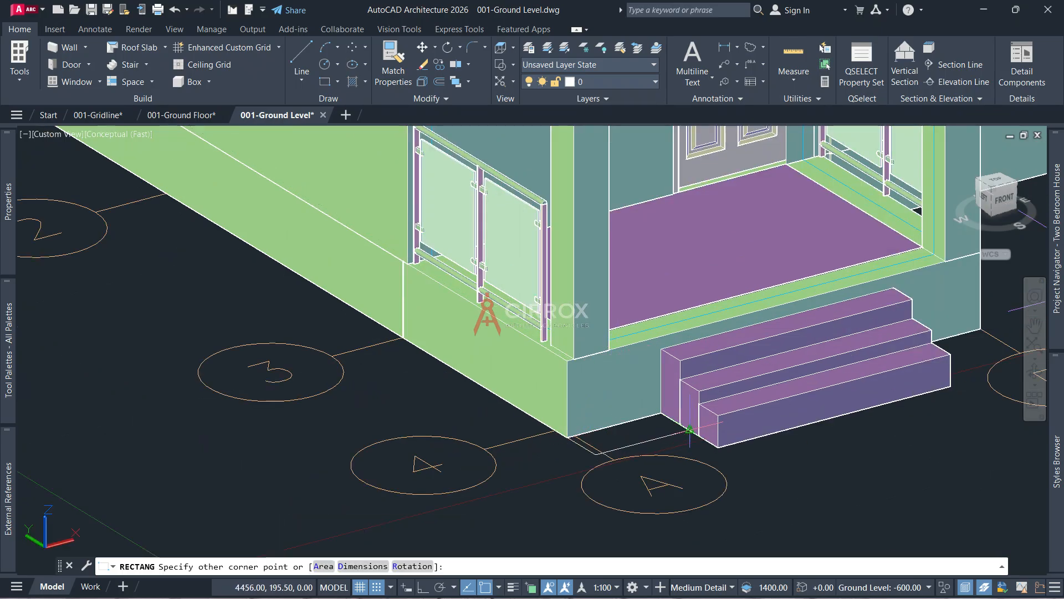
{"action": "left_click", "coordinate": [690, 430]}
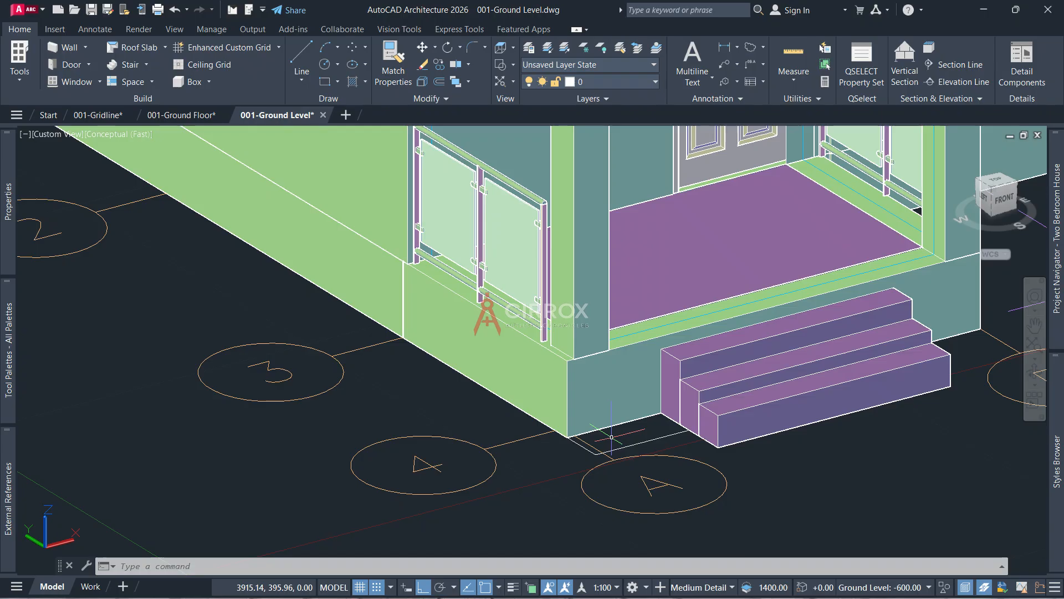
Extrude the rectangle beside the porch steps to a height of 450
{"action": "left_click", "coordinate": [634, 444]}
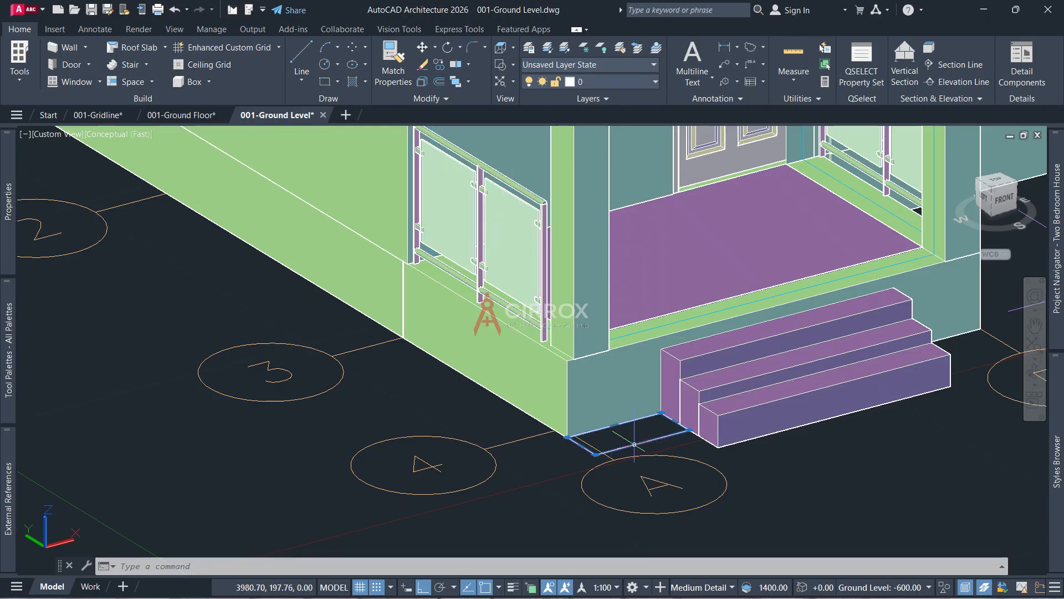
{"action": "type", "text": "ext"}
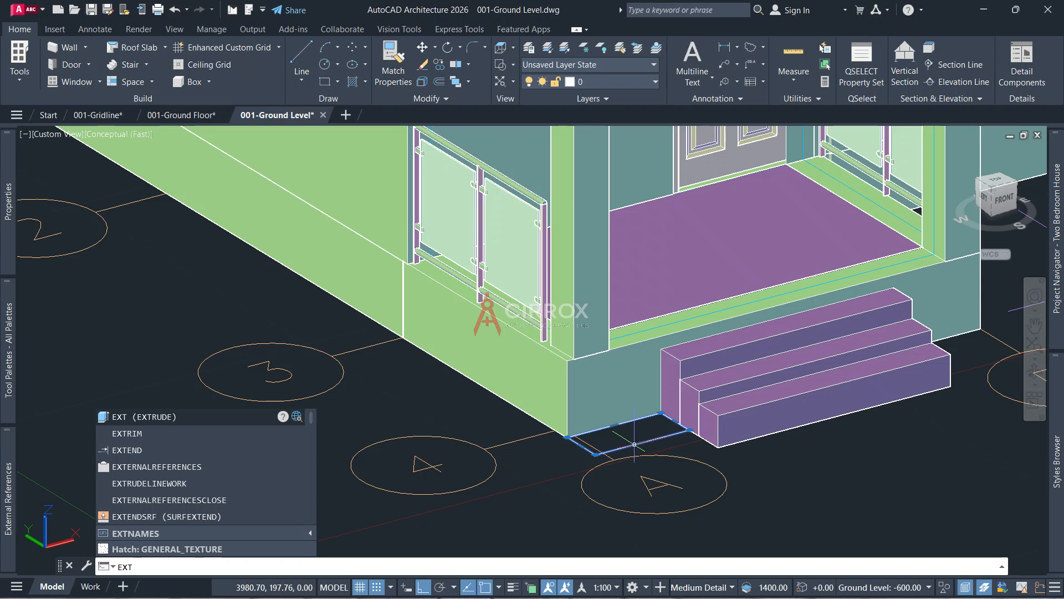
{"action": "key", "text": "Return"}
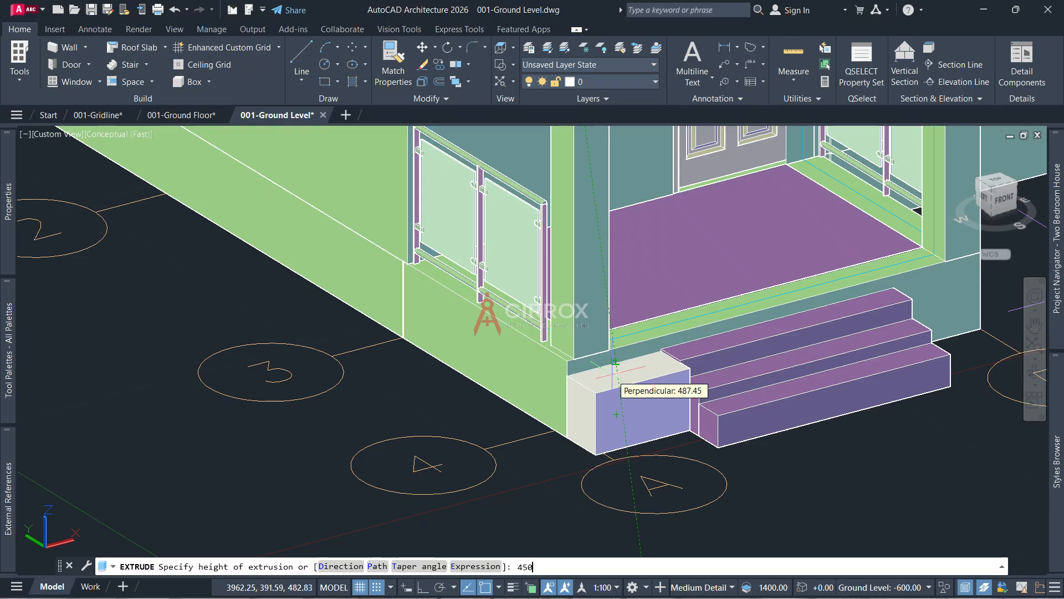
{"action": "key", "text": "Return"}
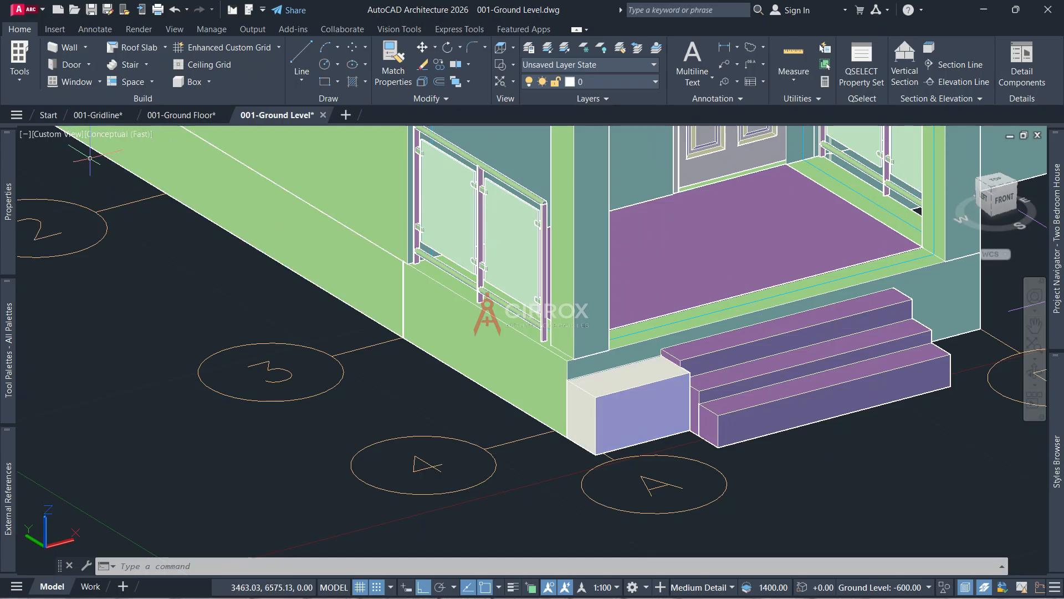
Switch the model to the 2D Wireframe visual style and the Top view around the porch front
{"action": "left_click", "coordinate": [107, 142]}
{"action": "left_click", "coordinate": [119, 169]}
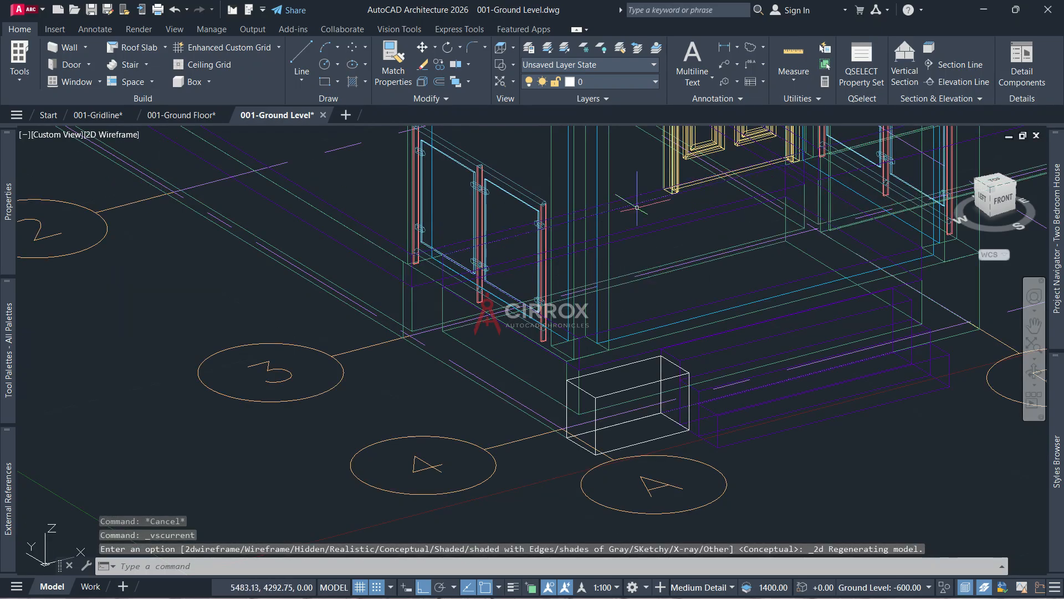
{"action": "left_click", "coordinate": [967, 205]}
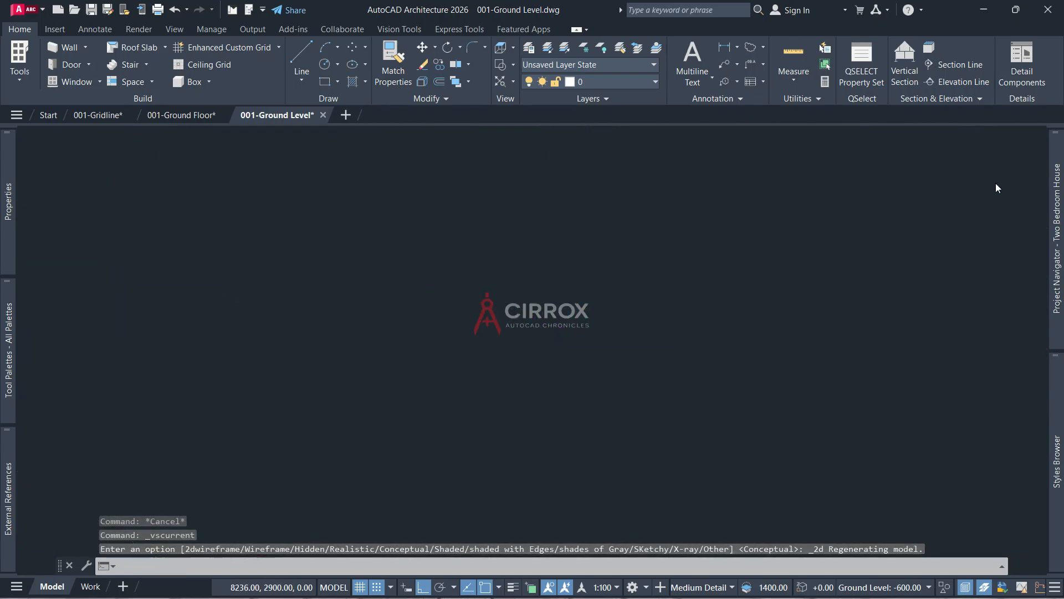
{"action": "scroll", "coordinate": [429, 480], "scroll_direction": "up", "scroll_amount": 10}
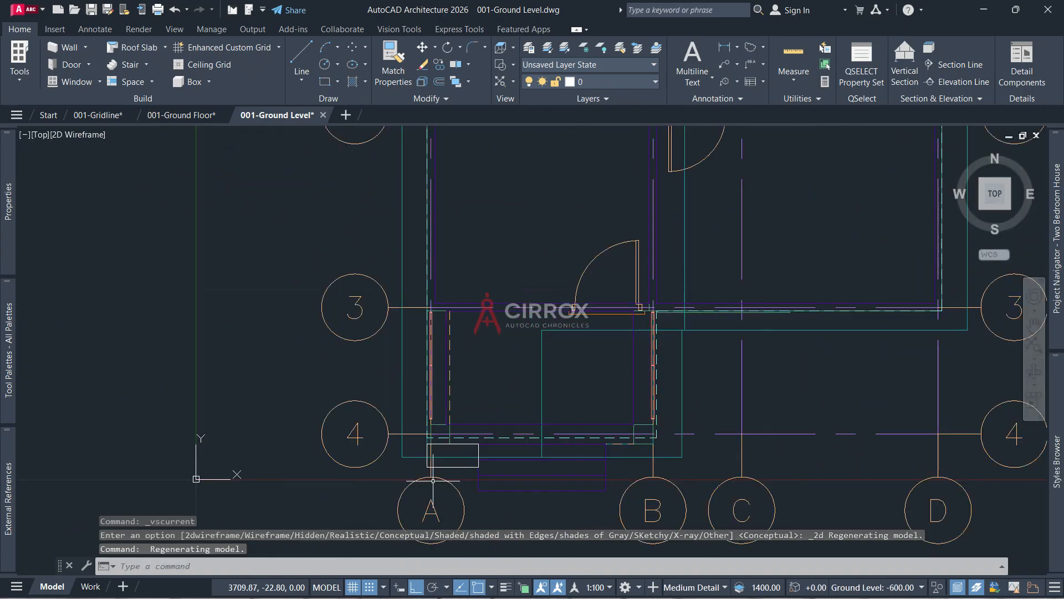
Copy the extruded block from grid A to the other side of the steps at grid B, against the porch wall
{"action": "left_click", "coordinate": [488, 426]}
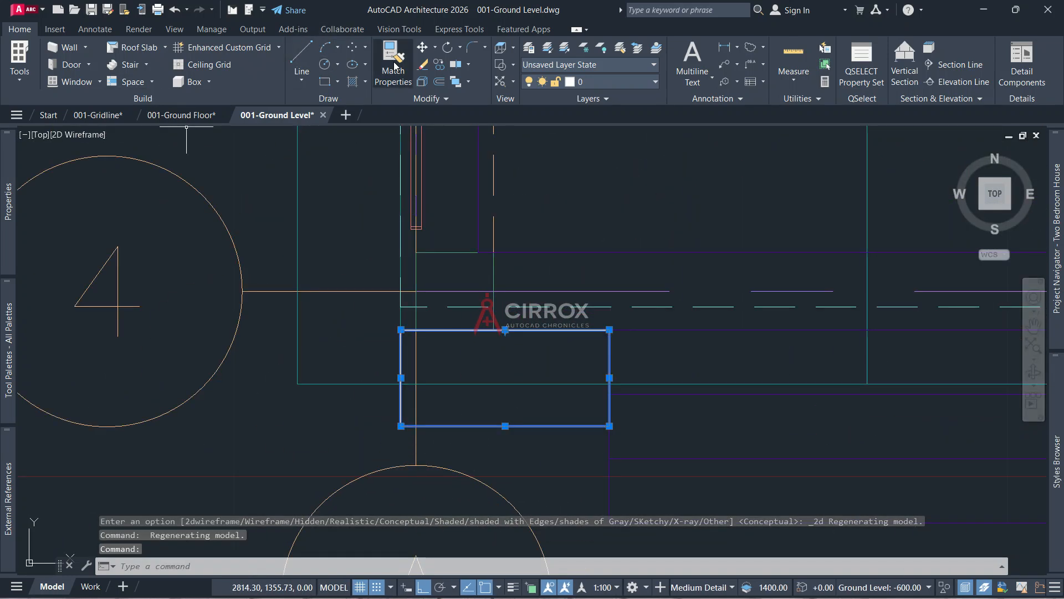
{"action": "left_click", "coordinate": [440, 65]}
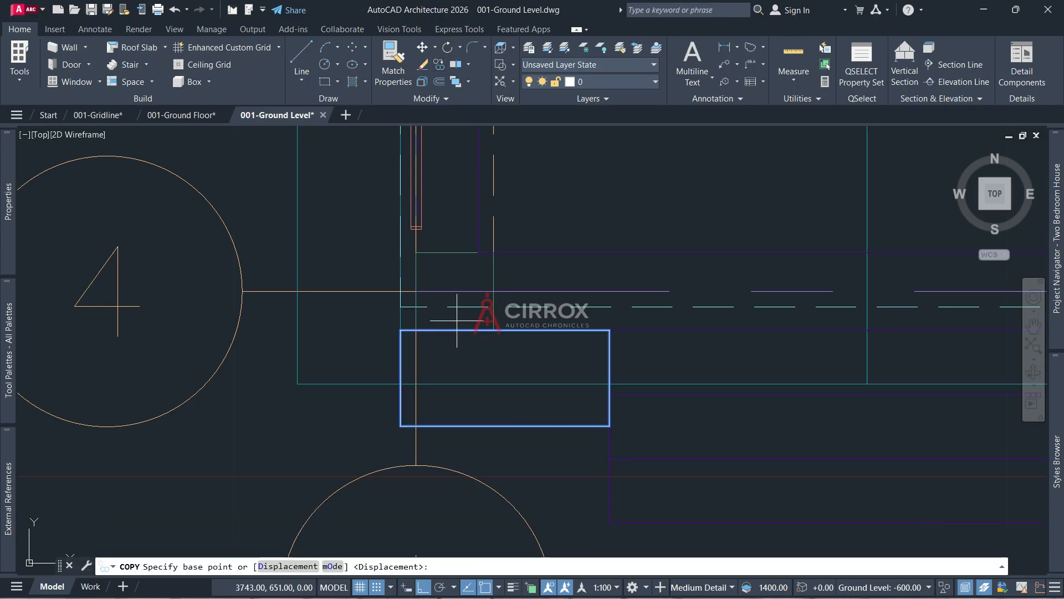
{"action": "left_click", "coordinate": [401, 330]}
{"action": "scroll", "coordinate": [402, 330], "scroll_direction": "down", "scroll_amount": 4}
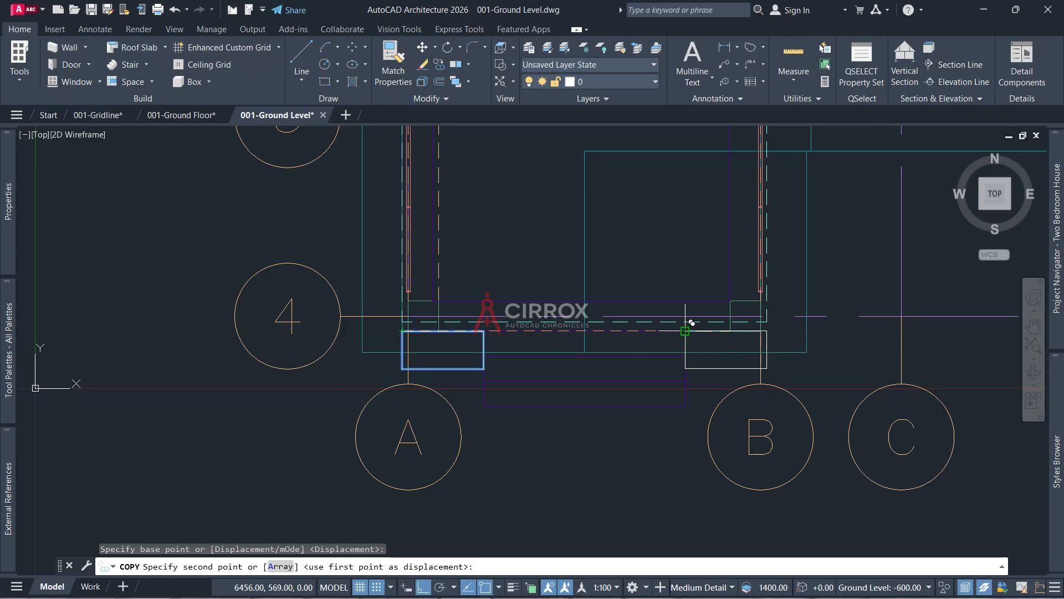
{"action": "left_click", "coordinate": [690, 323]}
{"action": "key", "text": "Escape"}
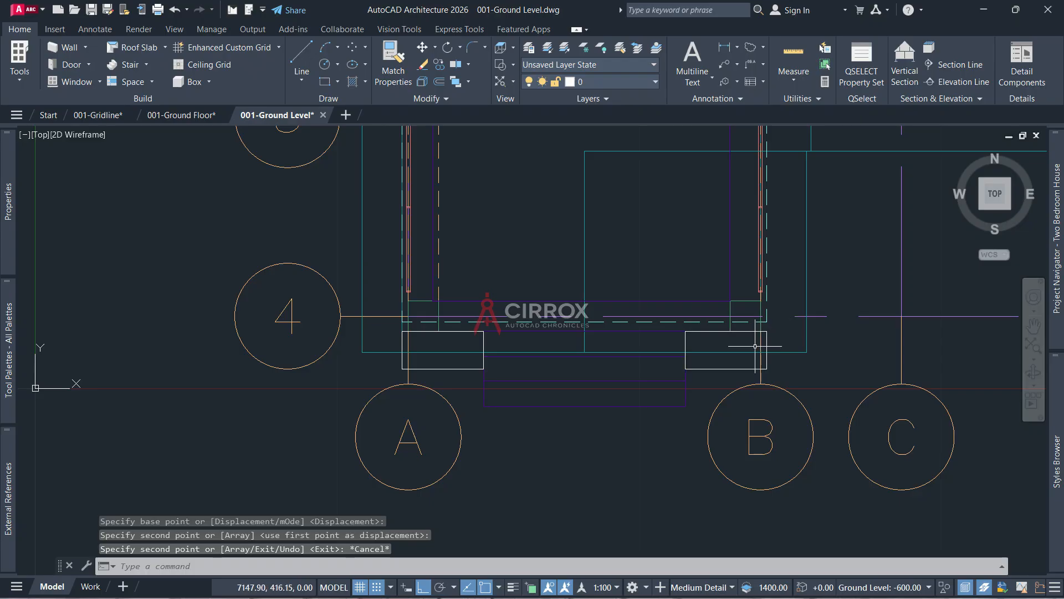
Draw a smaller rectangle inside the outline of the block at grid A, inset from its edges
{"action": "scroll", "coordinate": [755, 346], "scroll_direction": "down", "scroll_amount": 2}
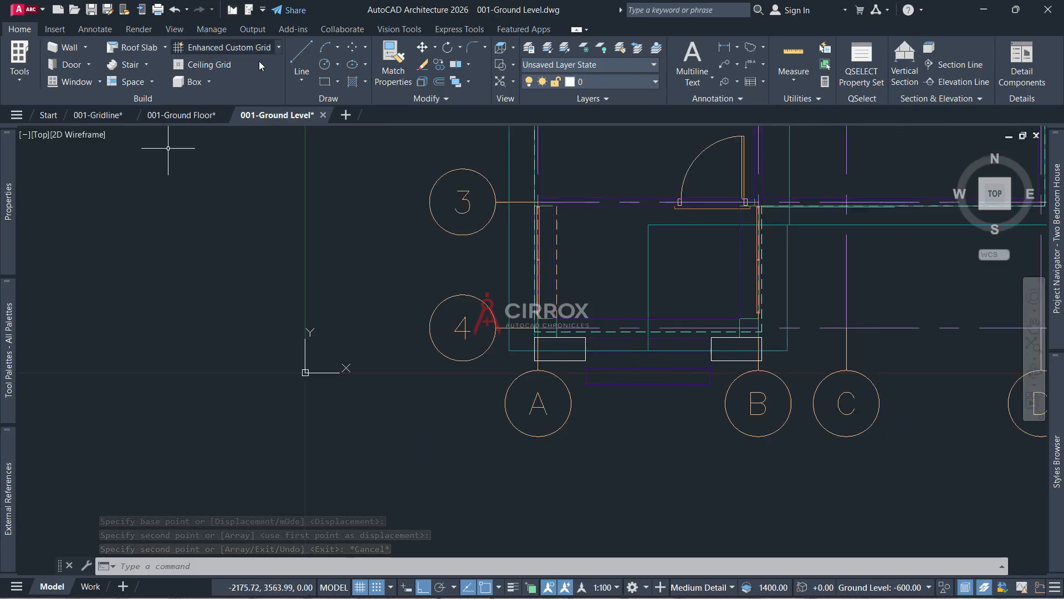
{"action": "left_click", "coordinate": [325, 82]}
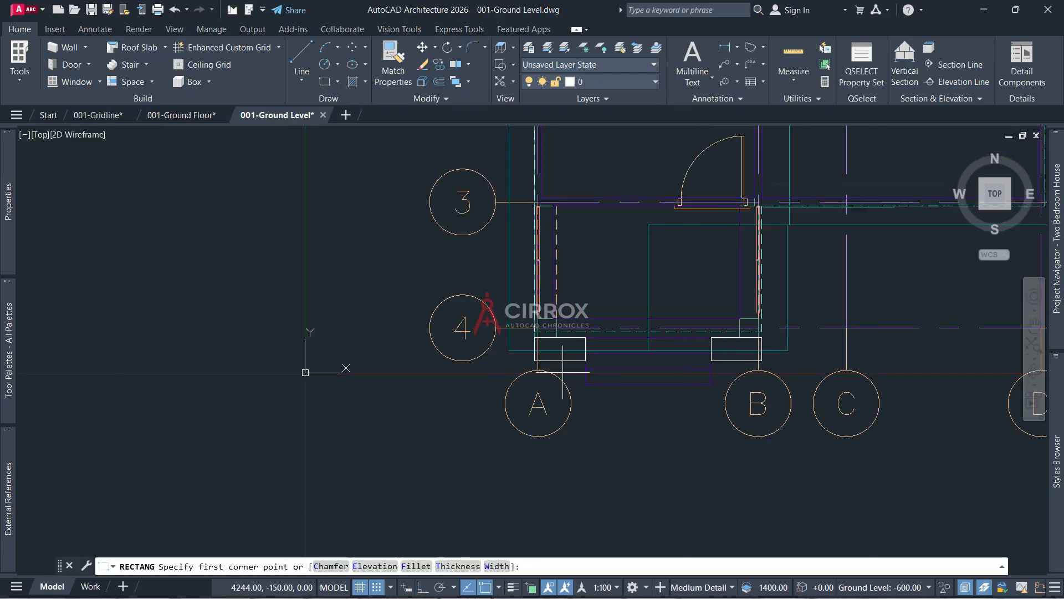
{"action": "scroll", "coordinate": [554, 358], "scroll_direction": "up", "scroll_amount": 2}
{"action": "scroll", "coordinate": [555, 356], "scroll_direction": "up", "scroll_amount": 2}
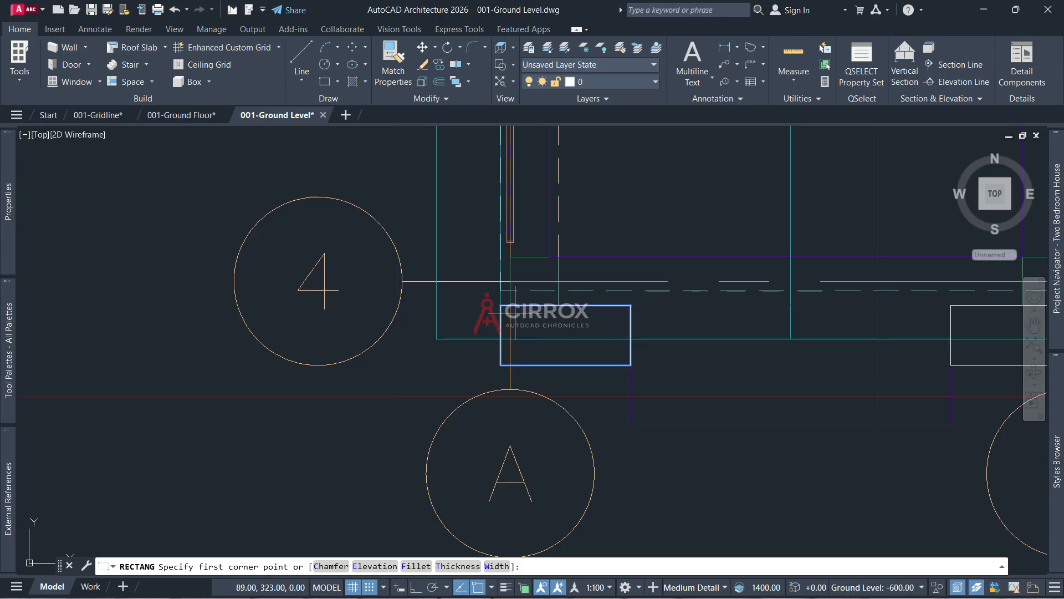
{"action": "left_click", "coordinate": [515, 289]}
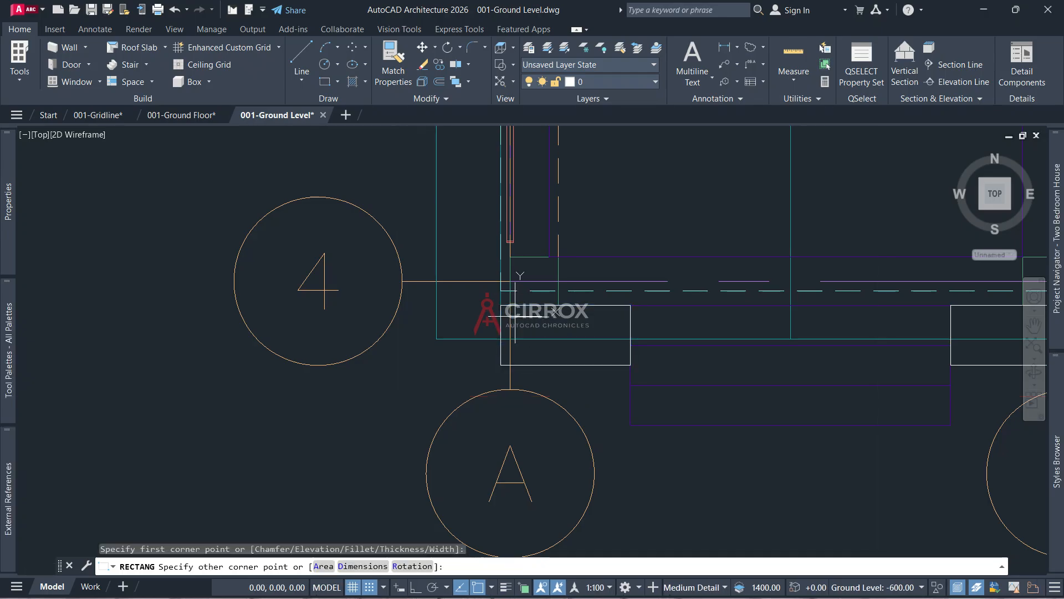
{"action": "left_click", "coordinate": [621, 354]}
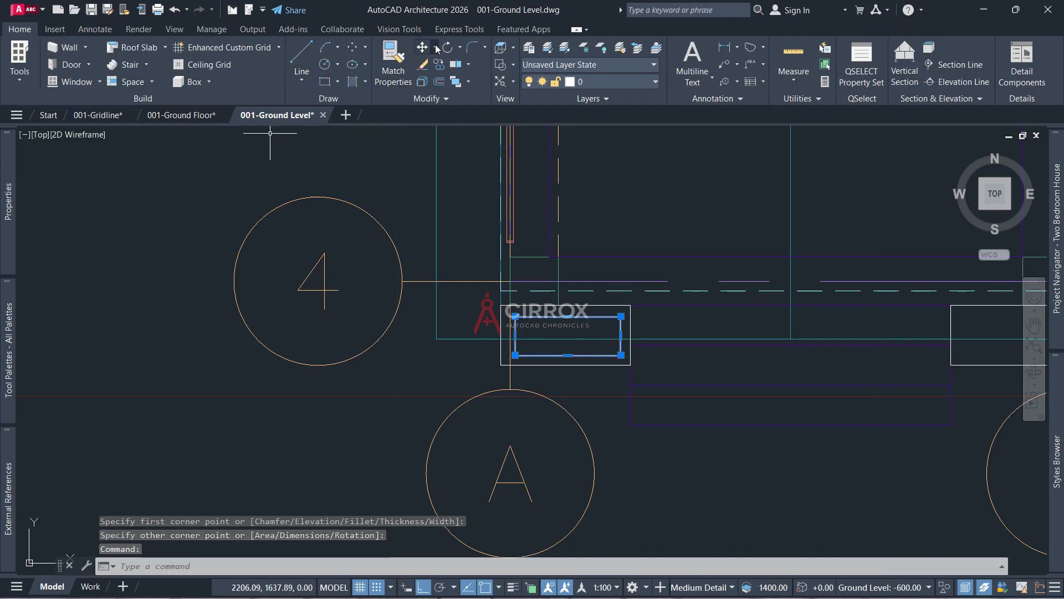
Start copying the inset rectangle drawn inside the block at grid A
{"action": "left_click", "coordinate": [441, 69]}
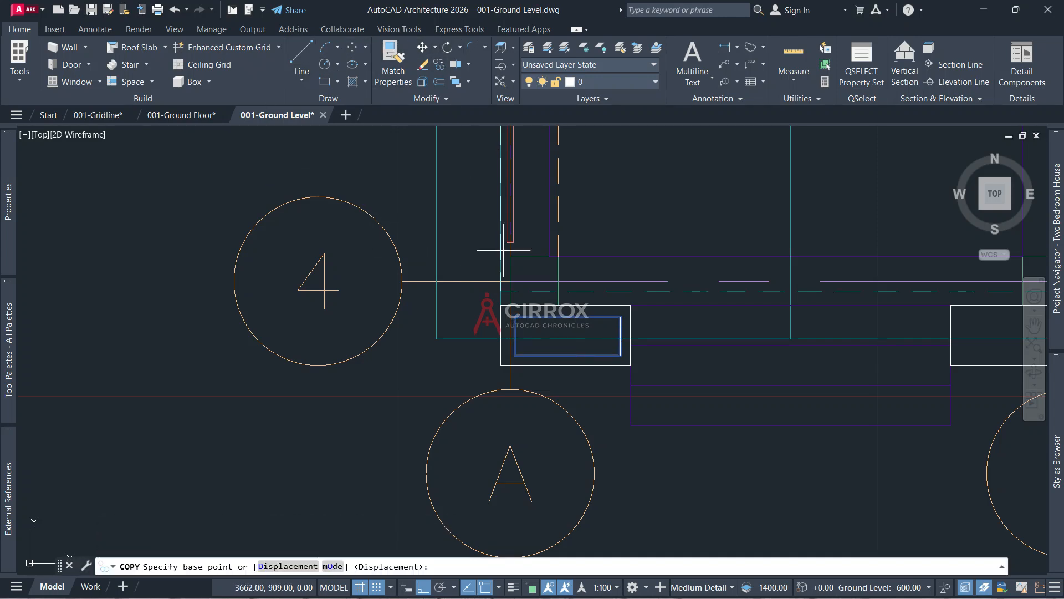
Copy the inner rectangle of the block at gridline A onto the block at gridline B, matching the blocks' outer corners
{"action": "left_click", "coordinate": [502, 364]}
{"action": "scroll", "coordinate": [586, 359], "scroll_direction": "down", "scroll_amount": 4}
{"action": "scroll", "coordinate": [763, 339], "scroll_direction": "up", "scroll_amount": 4}
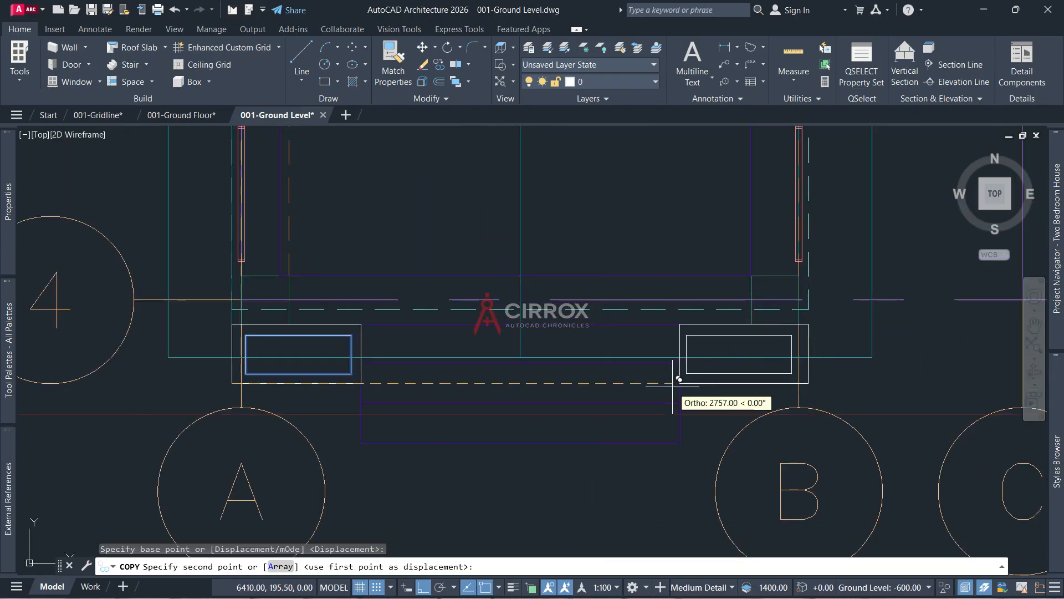
{"action": "left_click", "coordinate": [728, 361]}
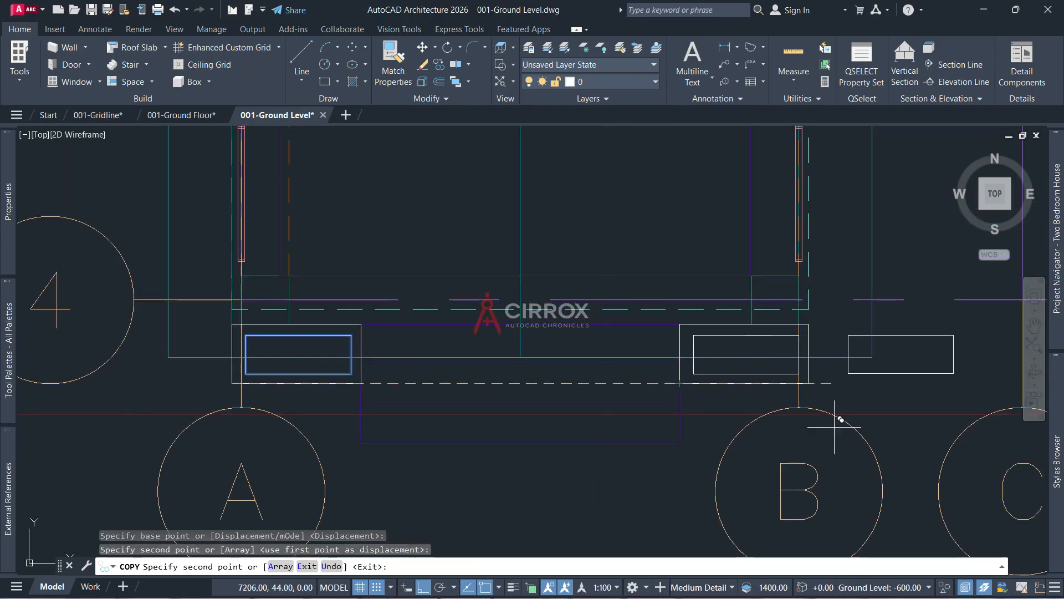
{"action": "key", "text": "Escape"}
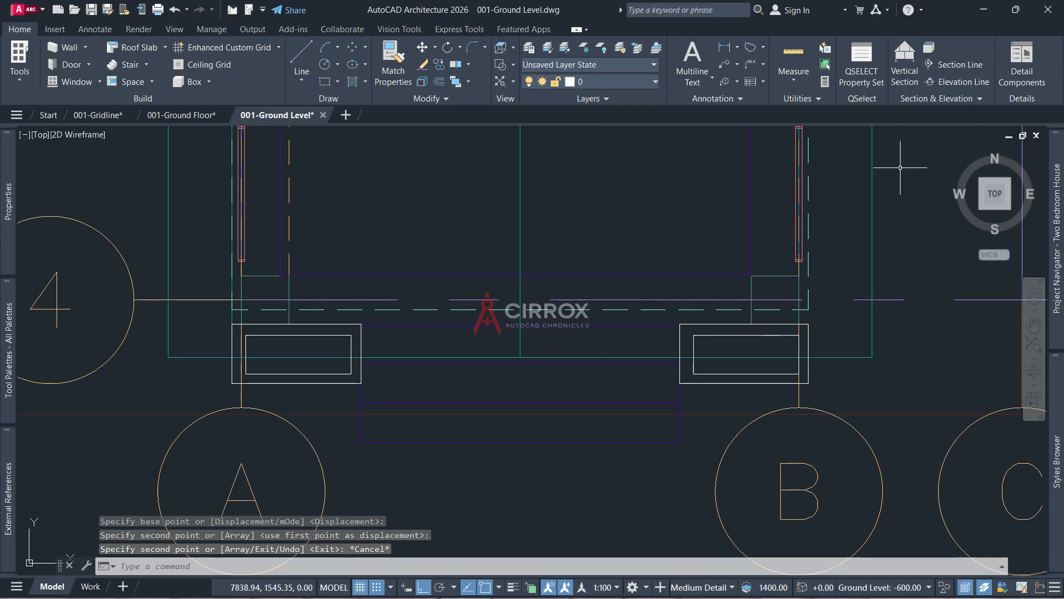
Switch the model from plan to the home isometric view, focused on the two porch blocks beside the steps
{"action": "left_click", "coordinate": [952, 155]}
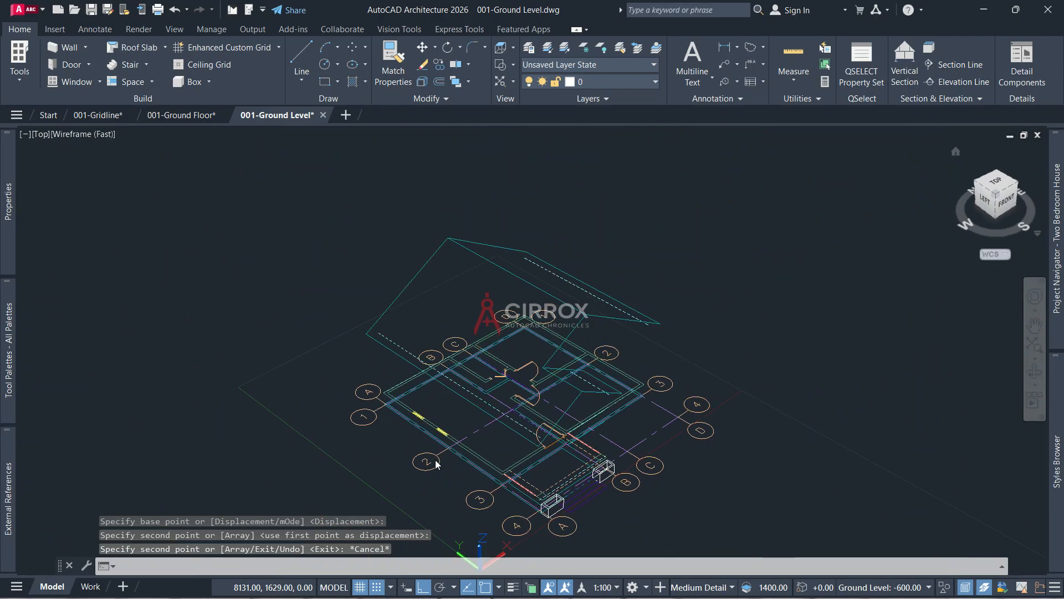
{"action": "scroll", "coordinate": [612, 499], "scroll_direction": "up", "scroll_amount": 2}
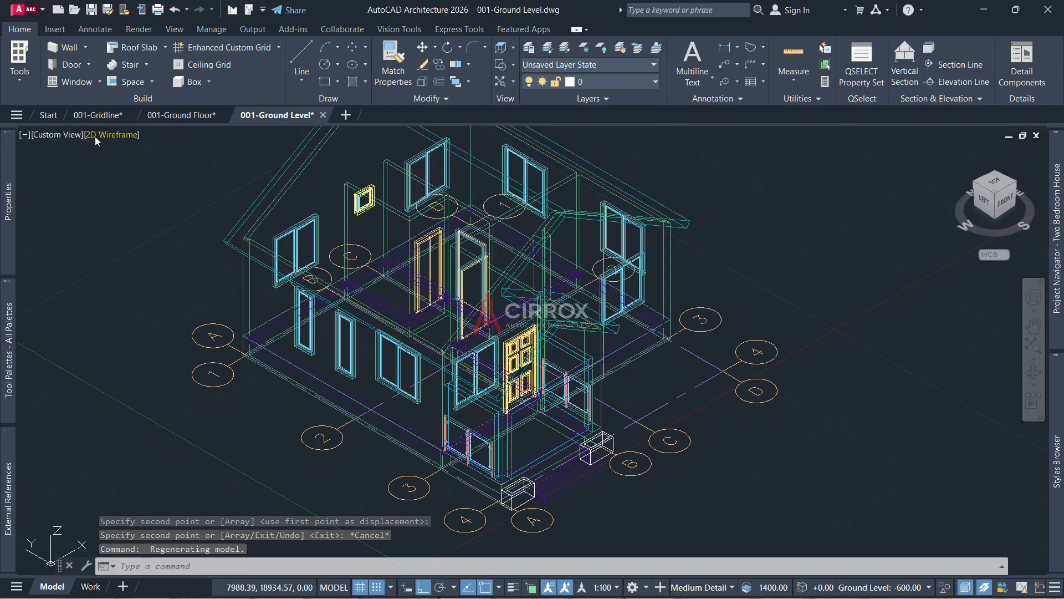
{"action": "left_click", "coordinate": [74, 137]}
{"action": "left_click", "coordinate": [92, 170]}
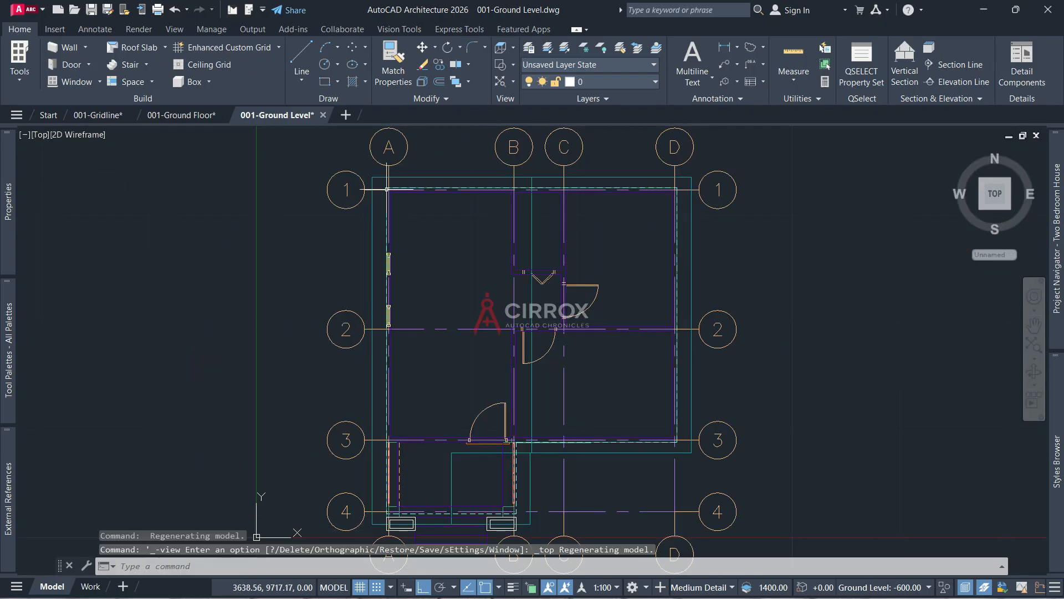
{"action": "left_click", "coordinate": [41, 136]}
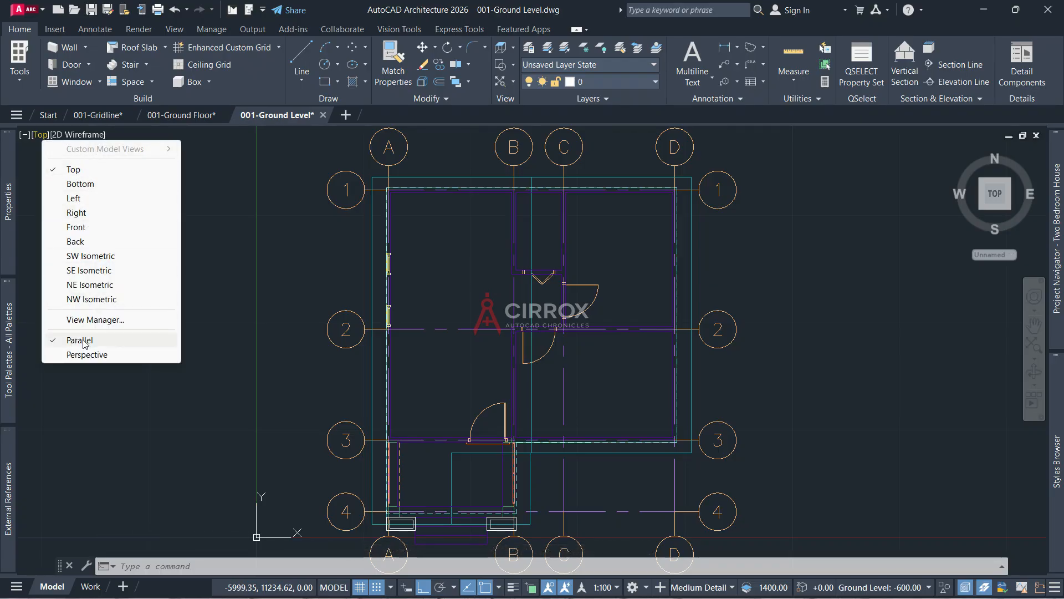
{"action": "left_click", "coordinate": [79, 258]}
{"action": "left_click", "coordinate": [58, 138]}
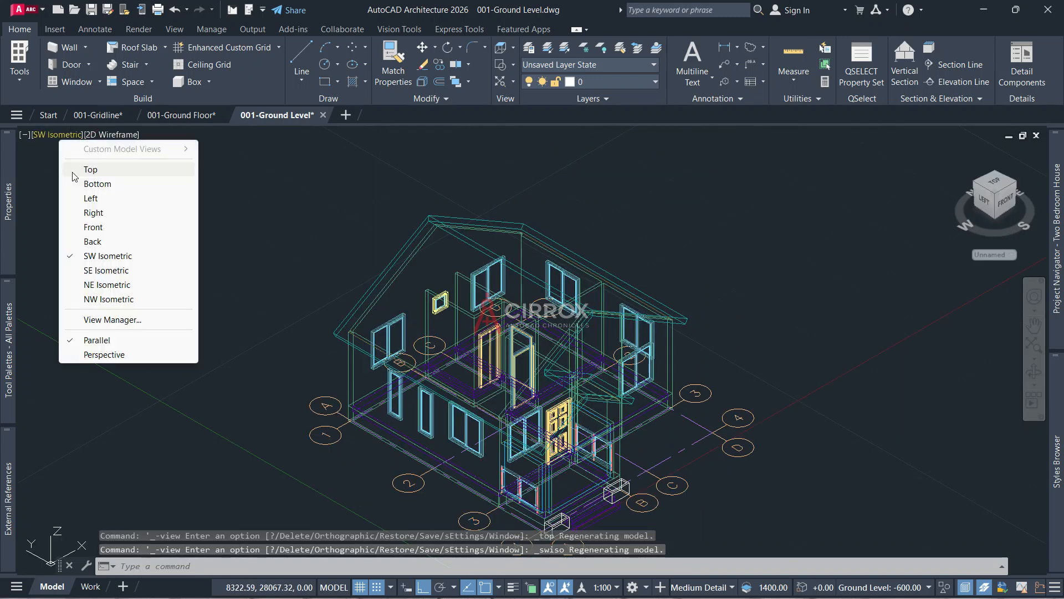
{"action": "left_click", "coordinate": [137, 137]}
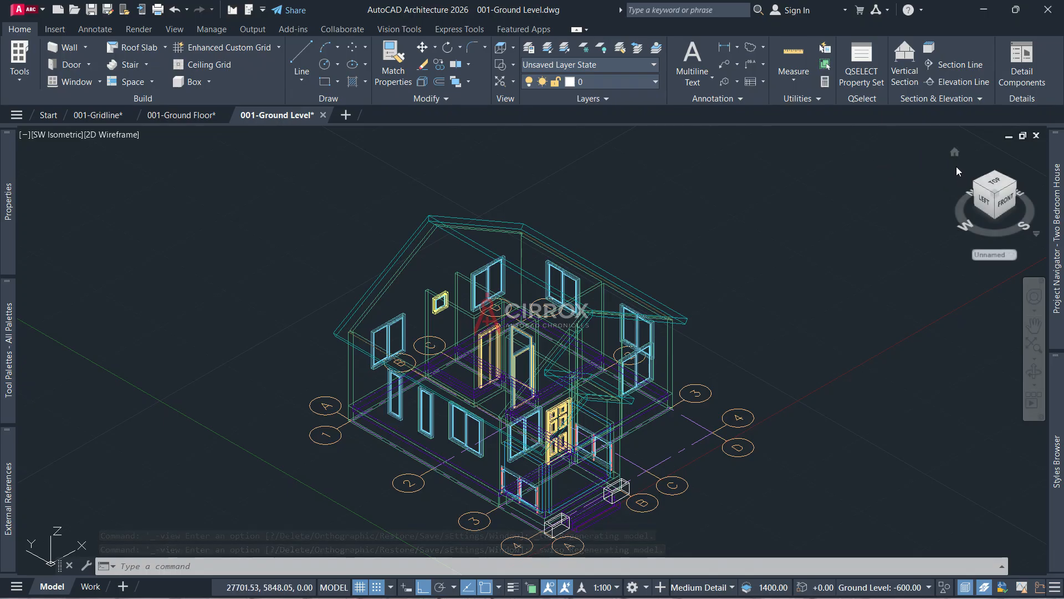
{"action": "left_click", "coordinate": [955, 152]}
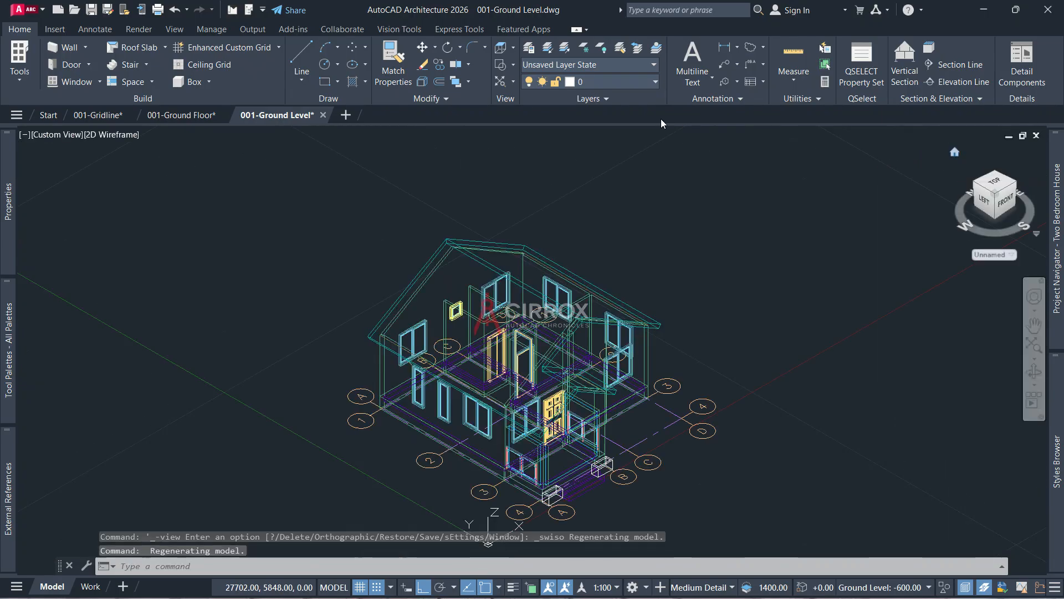
{"action": "scroll", "coordinate": [577, 464], "scroll_direction": "up", "scroll_amount": 8}
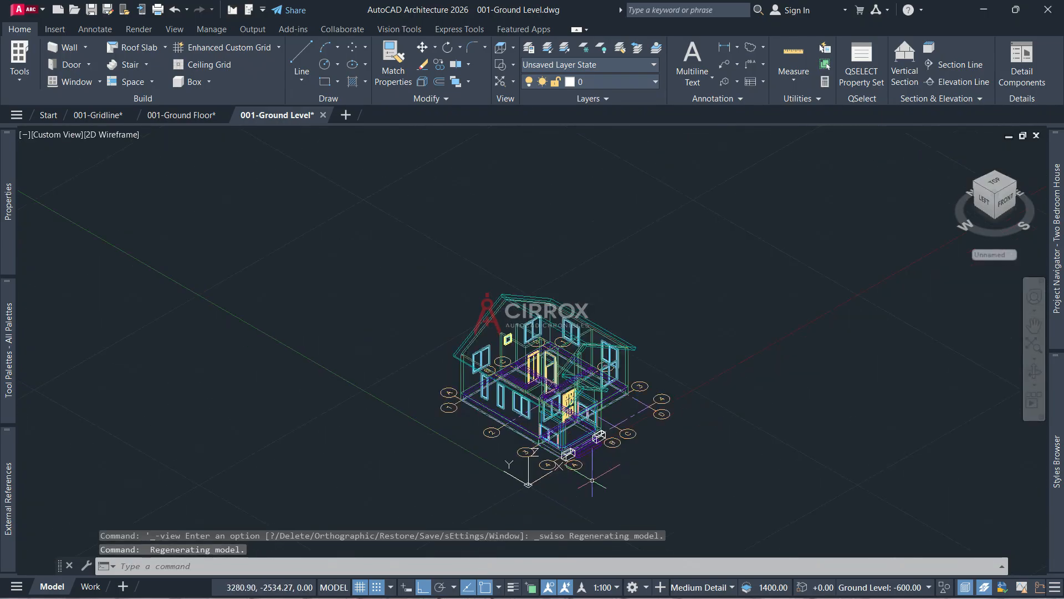
{"action": "scroll", "coordinate": [556, 432], "scroll_direction": "up", "scroll_amount": 4}
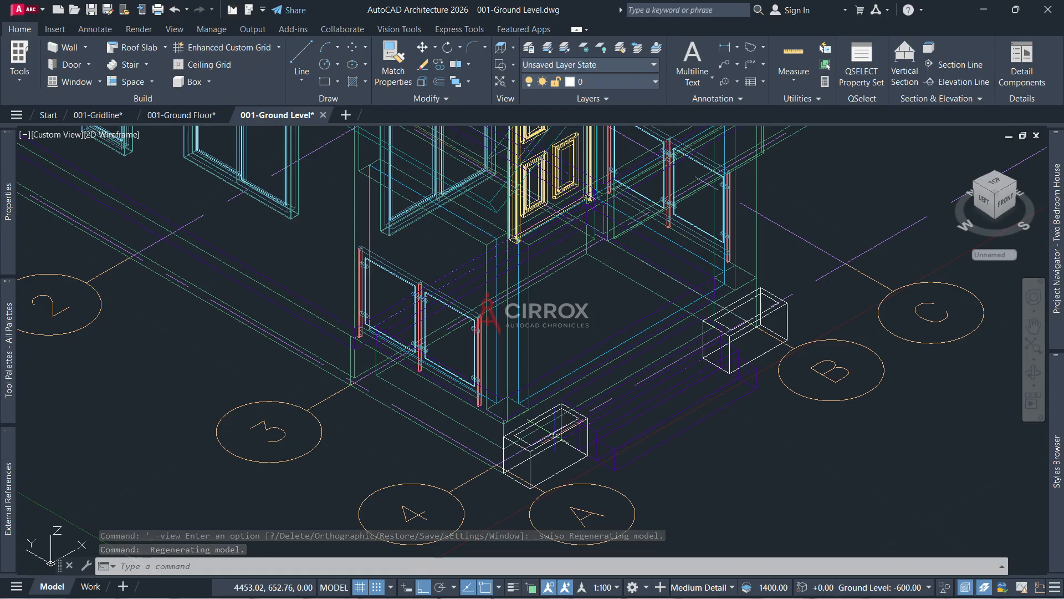
Try to extrude the inner rectangle on the gridline A block by 350 with Presspull and undo the extrusion
{"action": "type", "text": "p"}
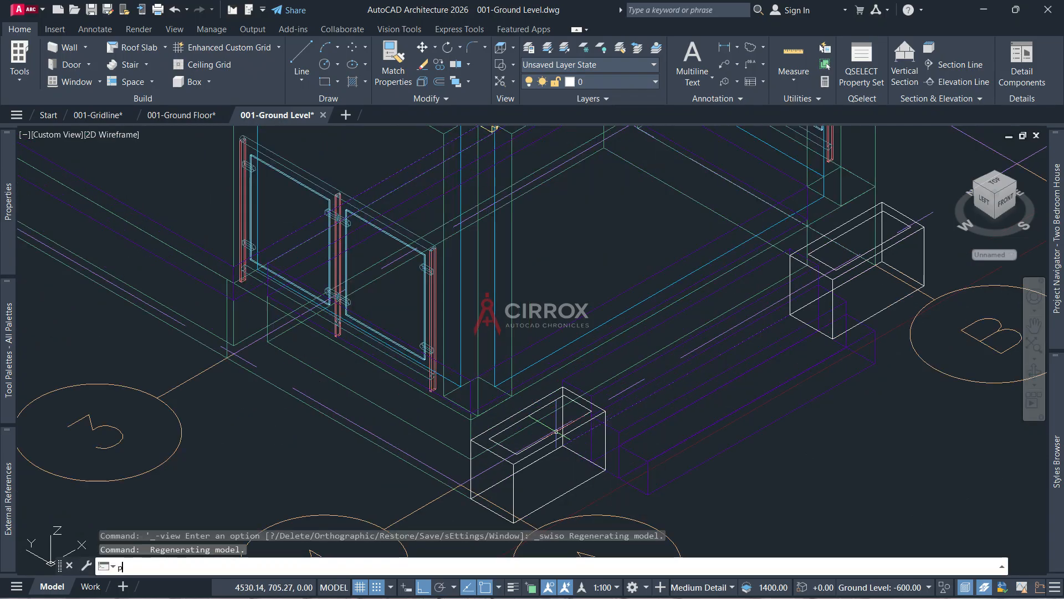
{"action": "type", "text": "res"}
{"action": "key", "text": "Return"}
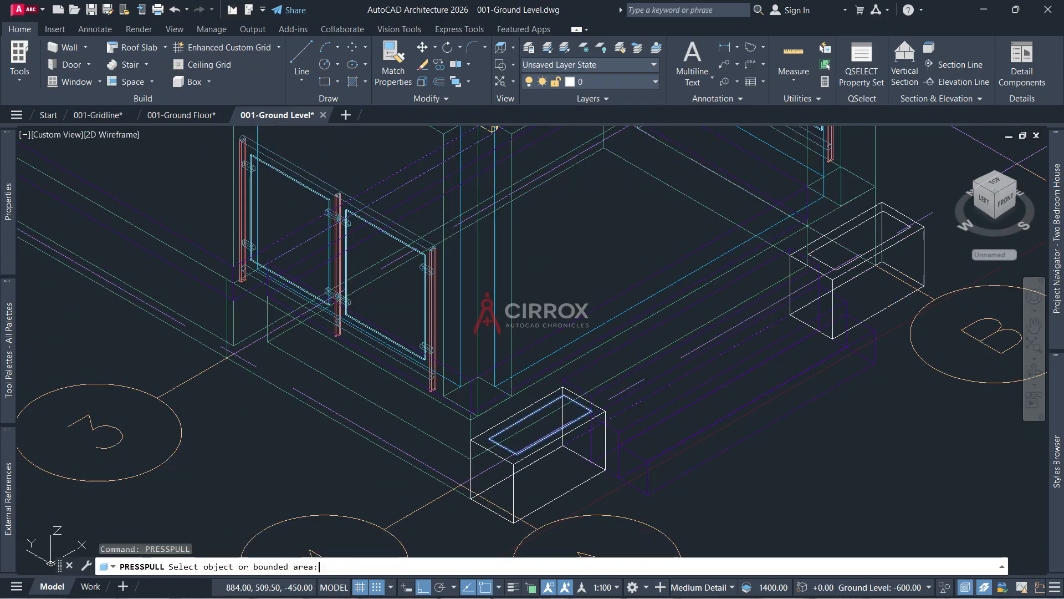
{"action": "left_click", "coordinate": [549, 425]}
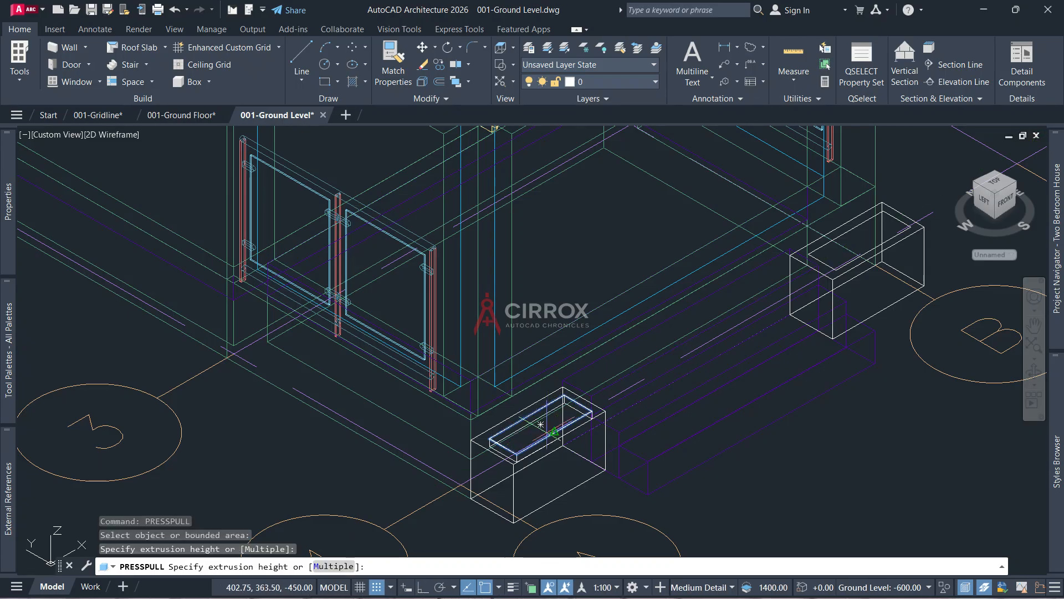
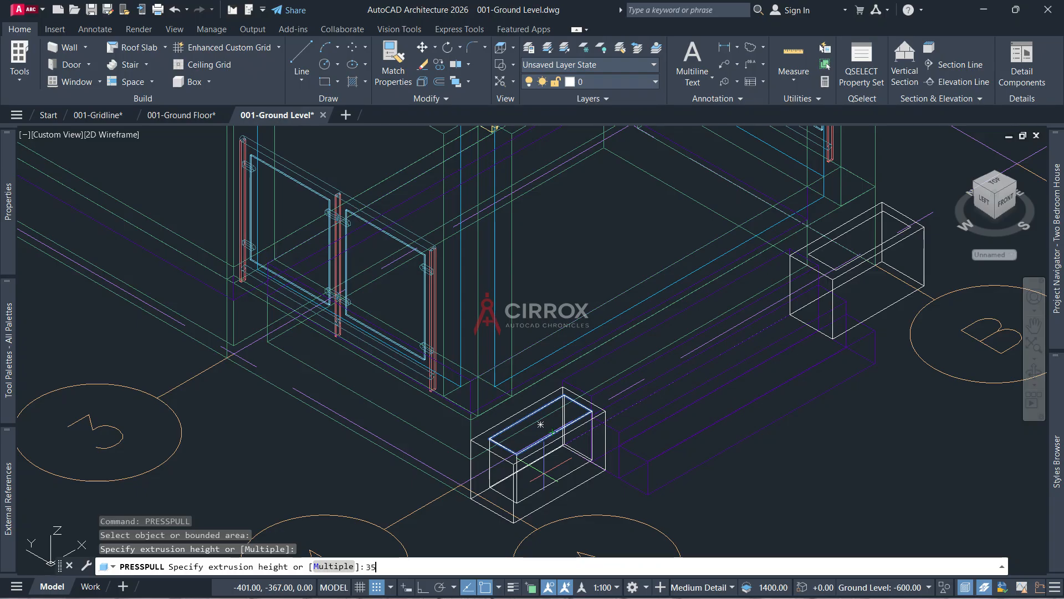
{"action": "key", "text": "Return"}
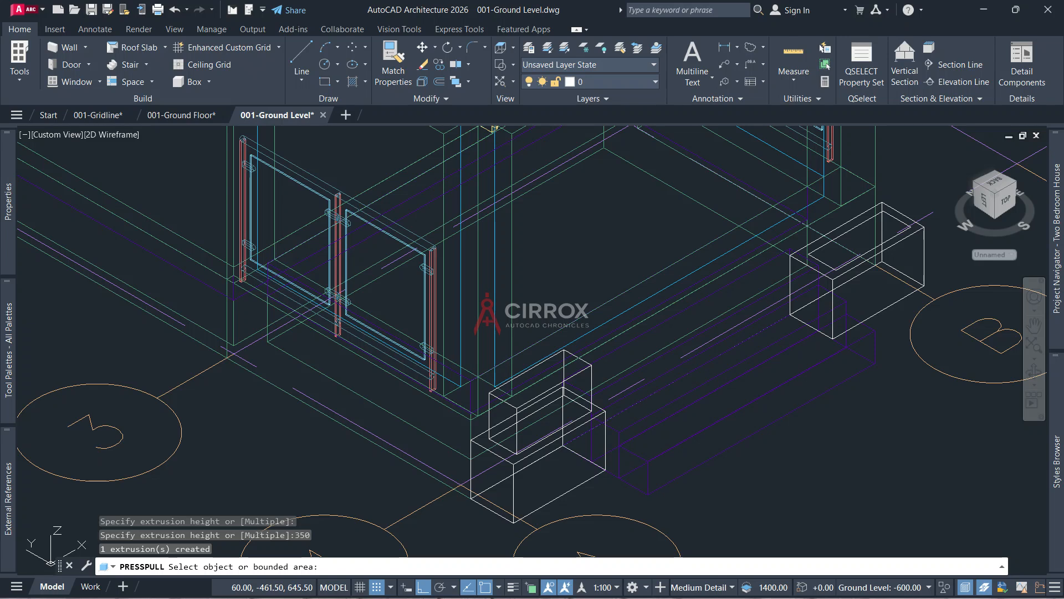
{"action": "key", "text": "ctrl+z"}
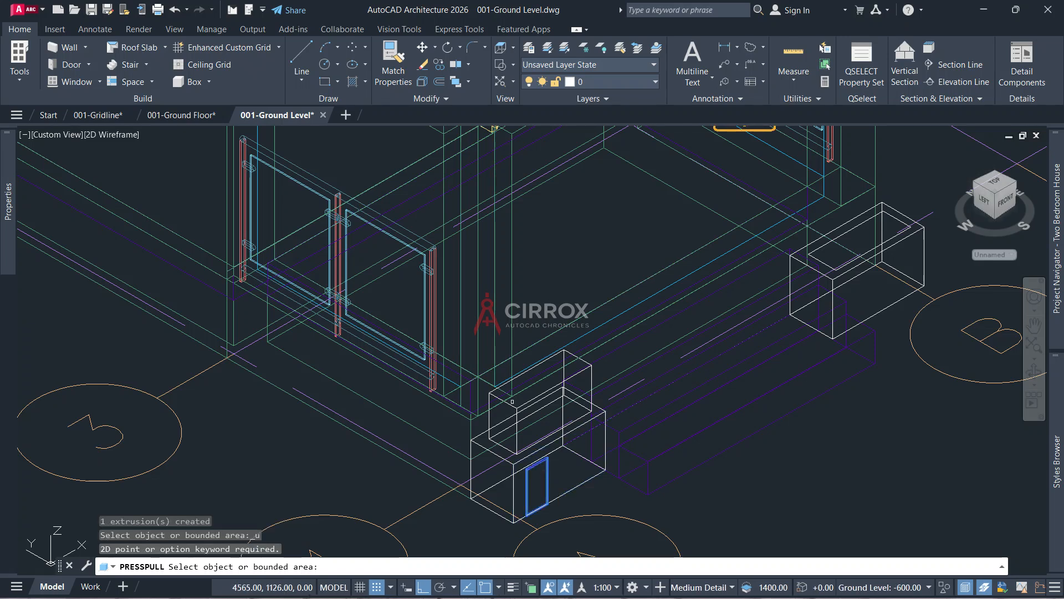
{"action": "key", "text": "Escape"}
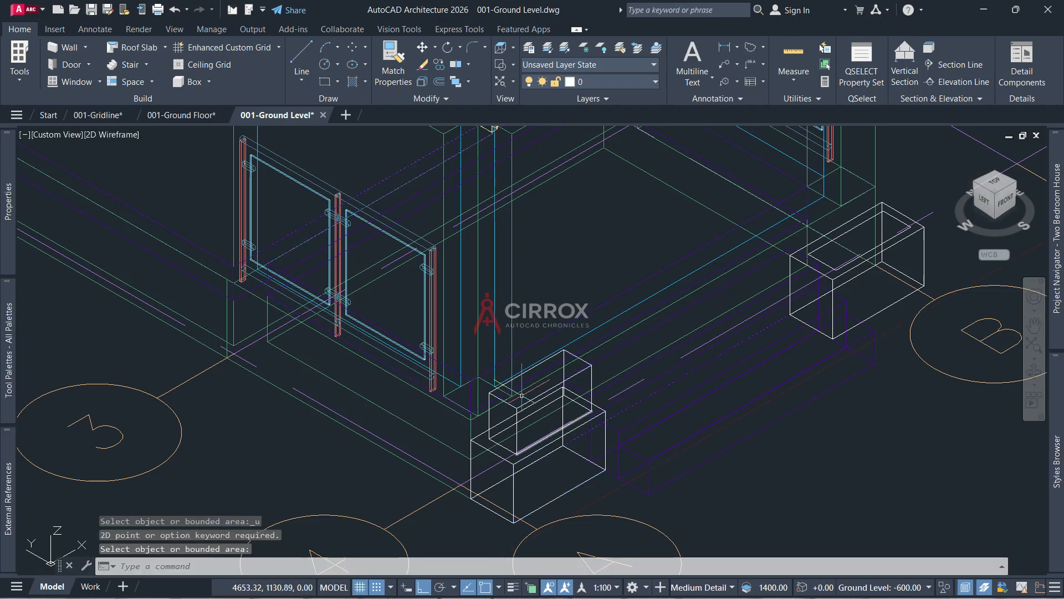
{"action": "key", "text": "ctrl+z"}
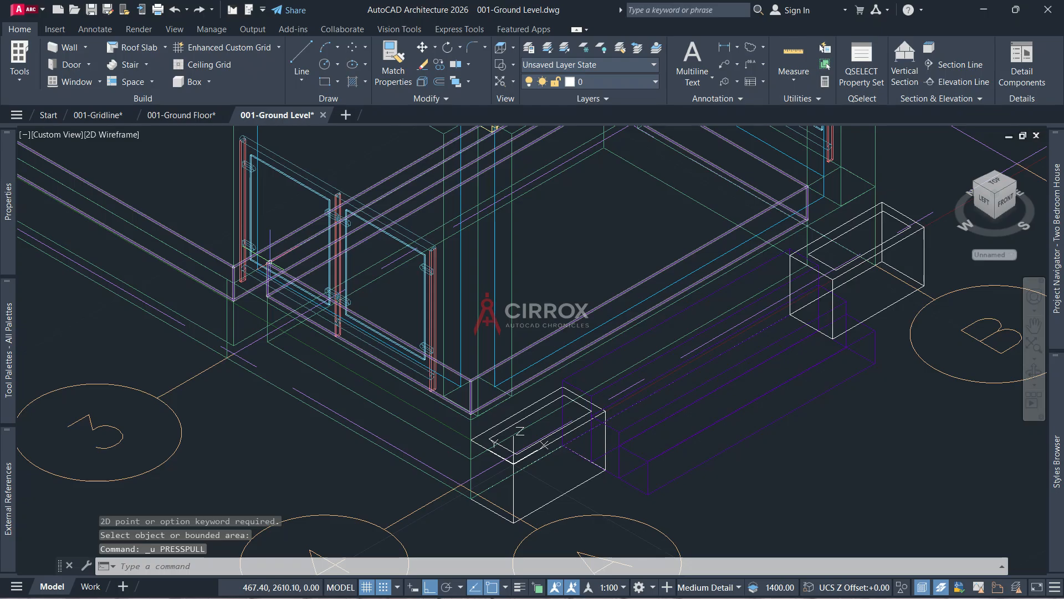
Presspull the inner rectangle downward into the porch block at gridline A to hollow it out
{"action": "type", "text": "presspull"}
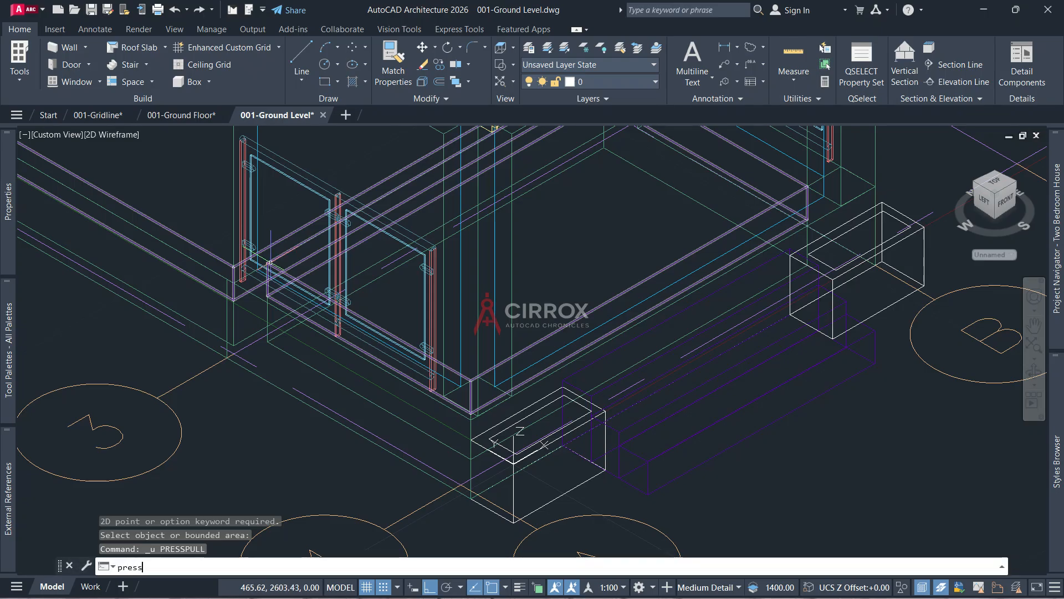
{"action": "key", "text": "Return"}
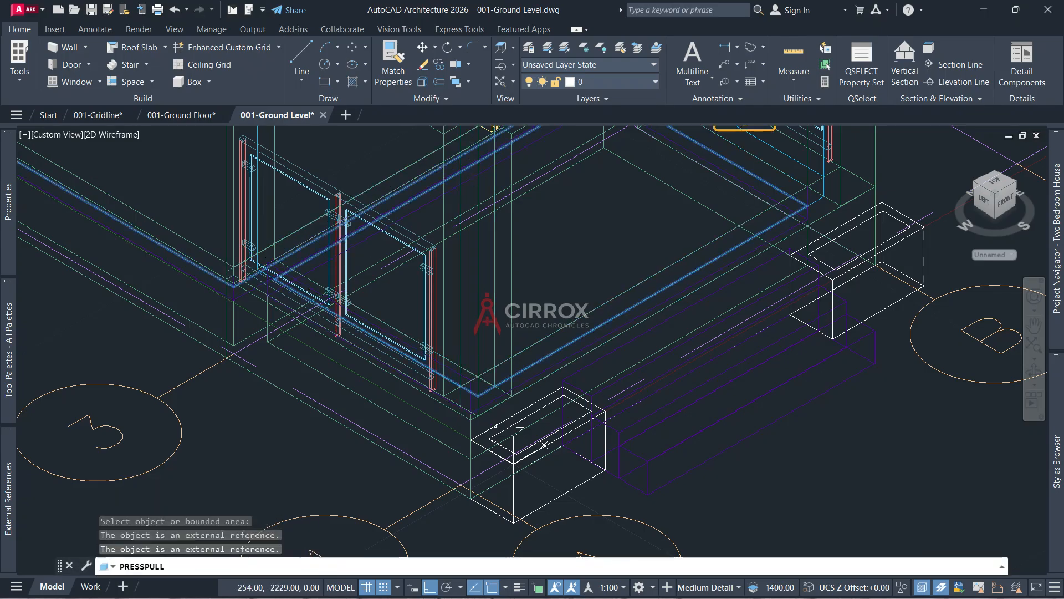
{"action": "left_click", "coordinate": [544, 426]}
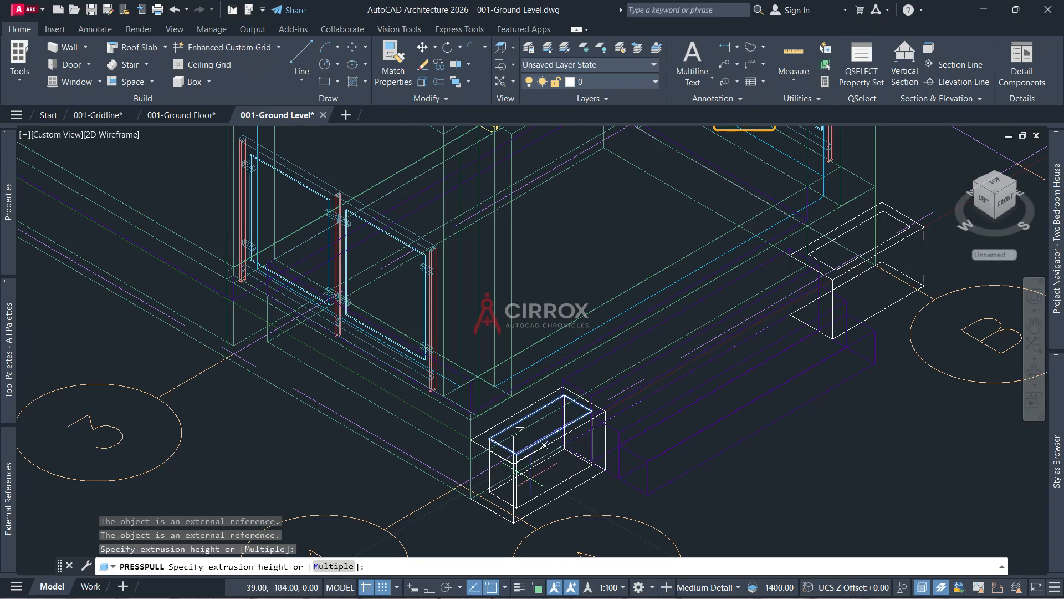
{"action": "left_click", "coordinate": [532, 471]}
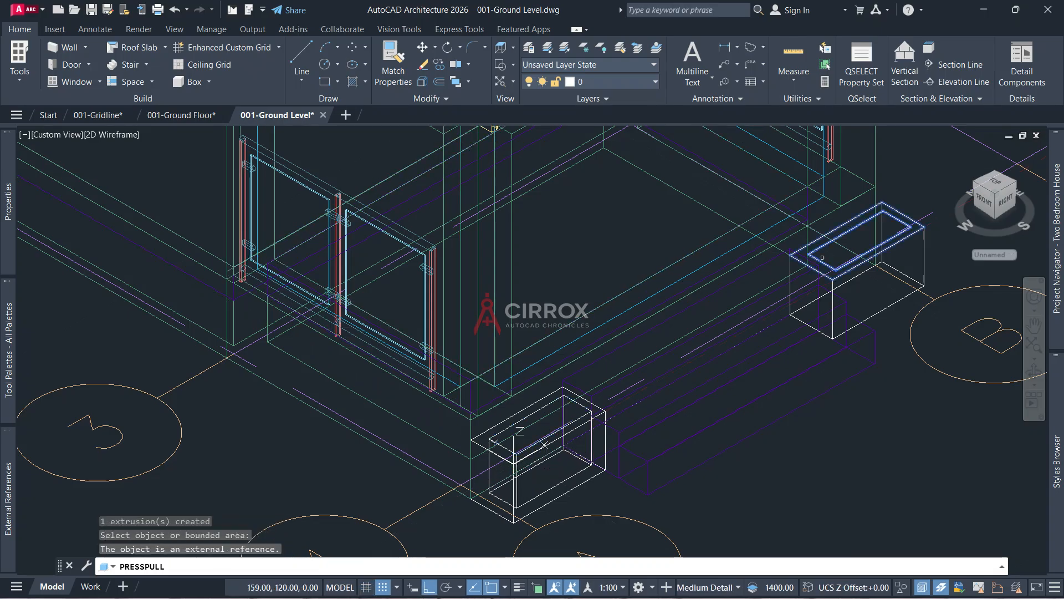
{"action": "key", "text": "Return"}
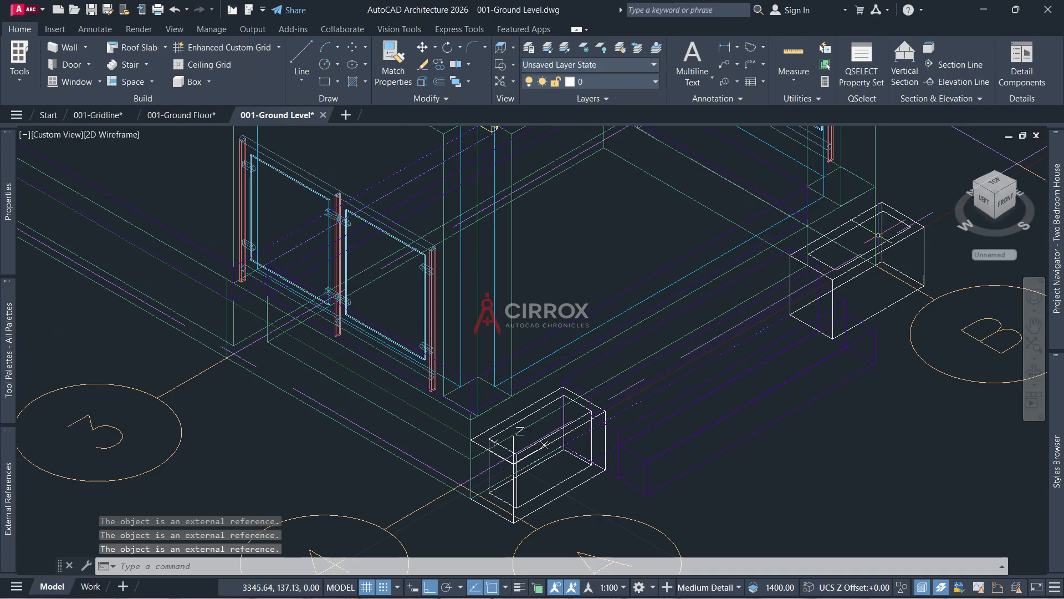
Hollow out the porch block at gridline B by pushing its inner rectangle downward with Presspull
{"action": "key", "text": "BackSpace"}
{"action": "type", "text": "PRES"}
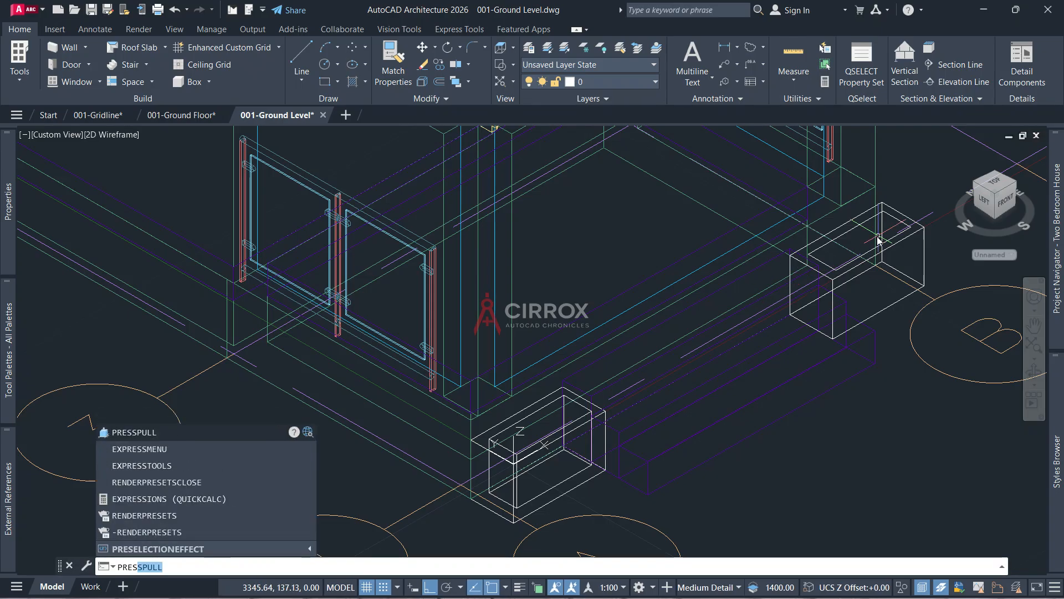
{"action": "key", "text": "Return"}
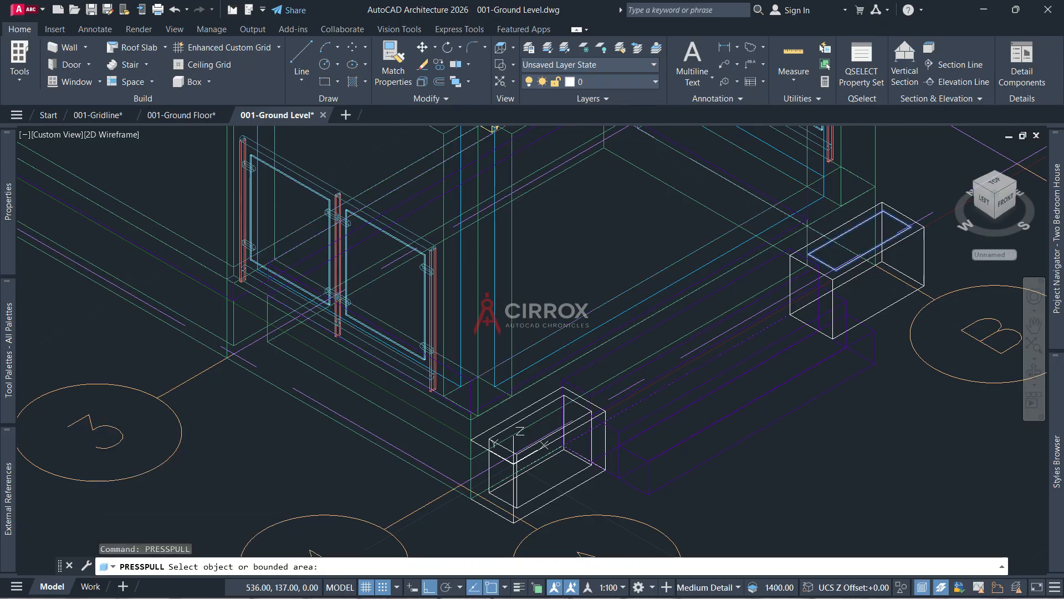
{"action": "left_click", "coordinate": [858, 246]}
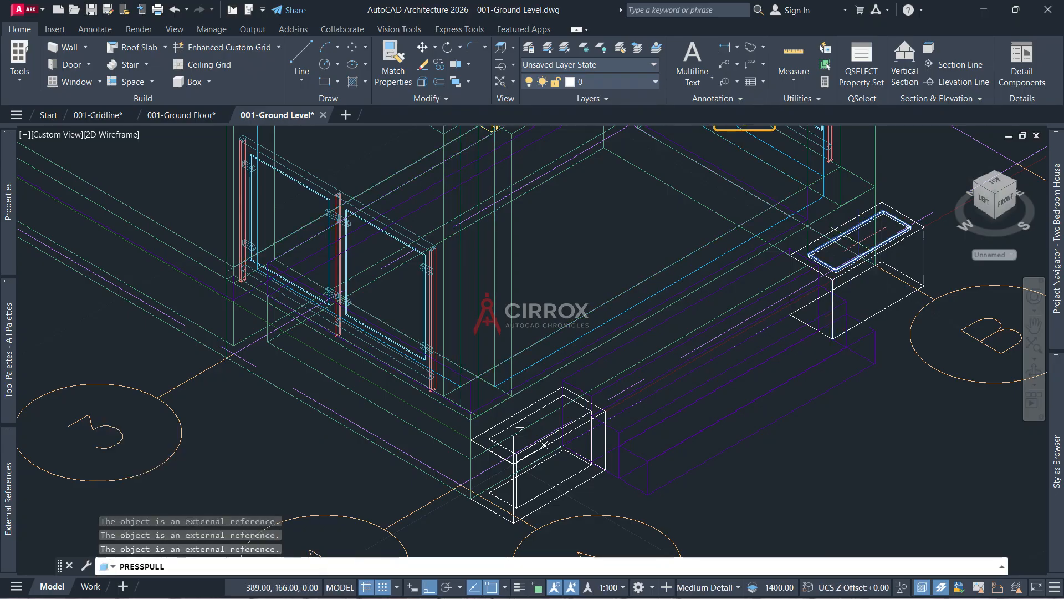
{"action": "left_click", "coordinate": [860, 240]}
{"action": "key", "text": "Escape"}
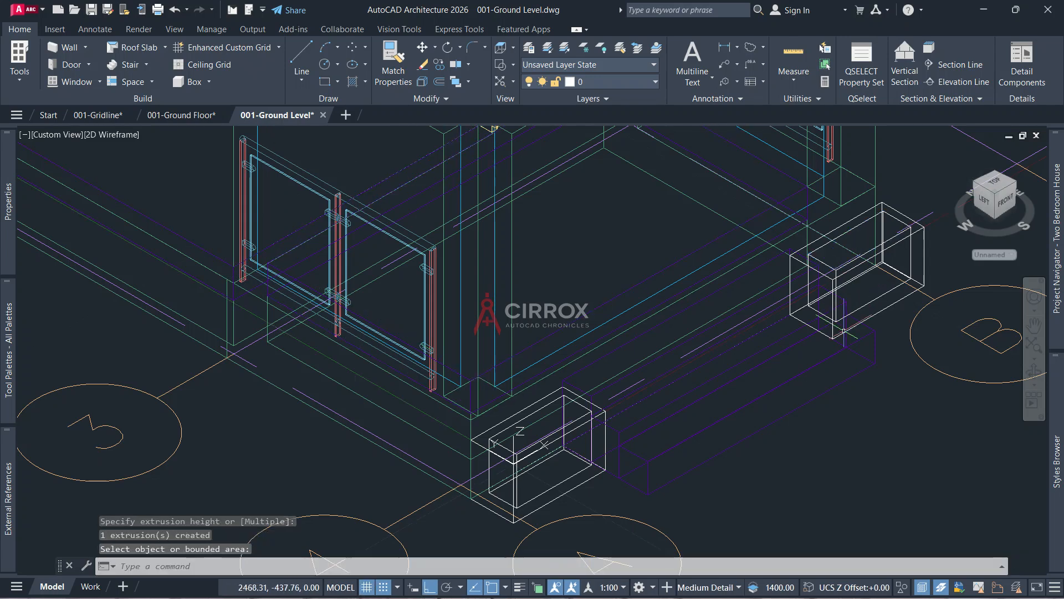
Apply the Conceptual visual style and orbit the house to inspect the hollowed blocks beside the porch steps
{"action": "scroll", "coordinate": [845, 362], "scroll_direction": "down", "scroll_amount": 2}
{"action": "scroll", "coordinate": [846, 362], "scroll_direction": "down", "scroll_amount": 2}
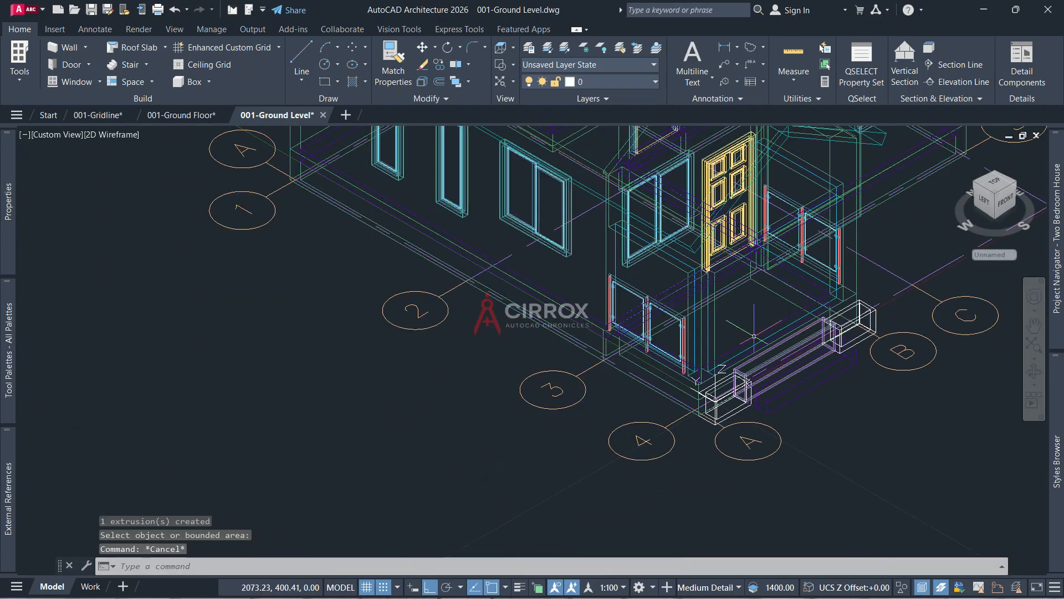
{"action": "left_click", "coordinate": [121, 135]}
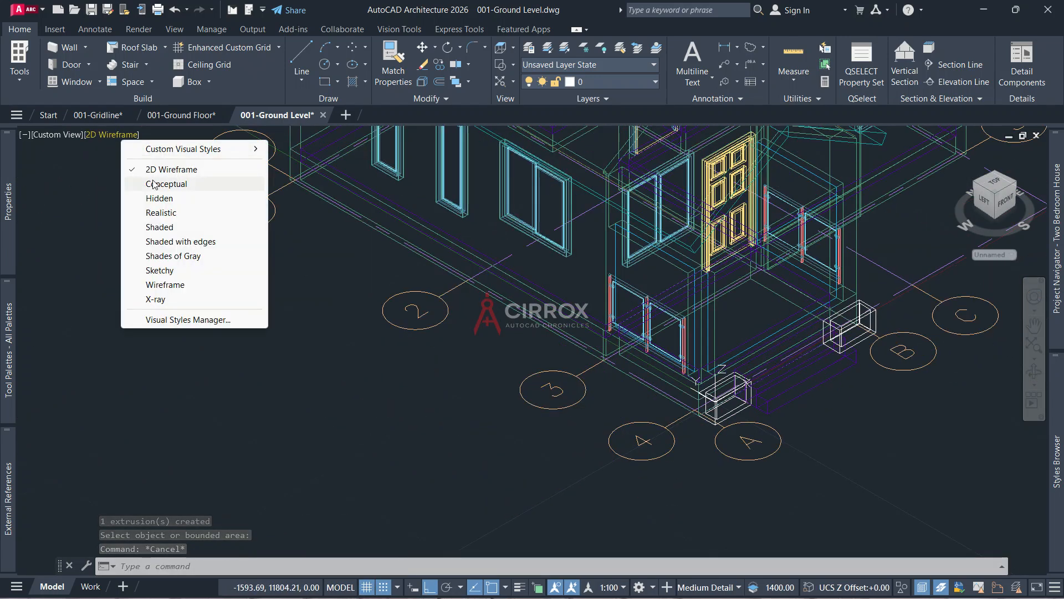
{"action": "left_click", "coordinate": [160, 183]}
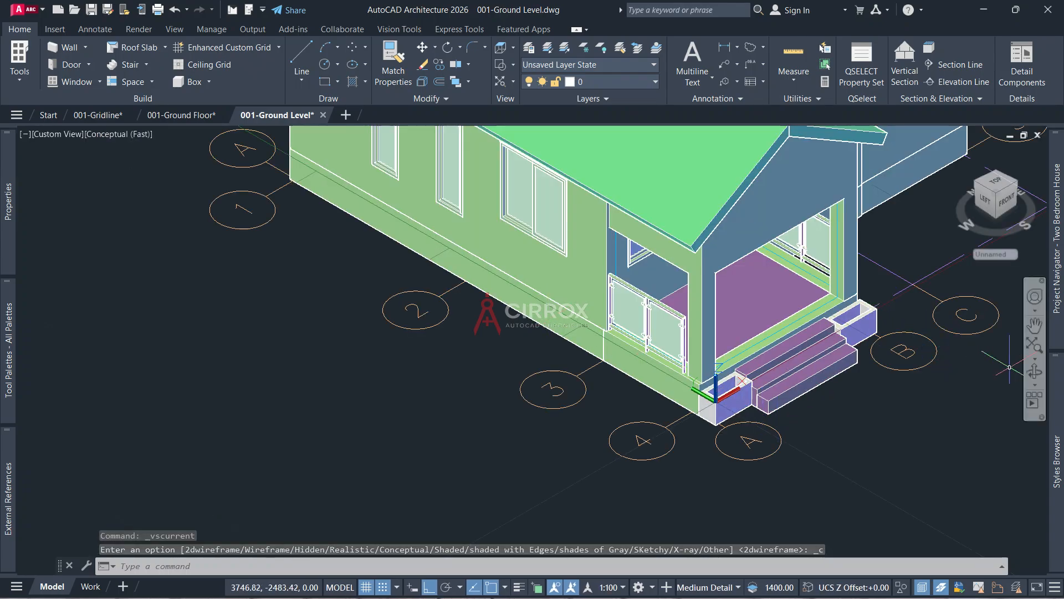
{"action": "middle_click_drag", "start_coordinate": [925, 343], "coordinate": [756, 321], "text": "shift"}
{"action": "middle_click_drag", "start_coordinate": [699, 352], "coordinate": [725, 315], "text": "shift"}
{"action": "key", "text": "Escape"}
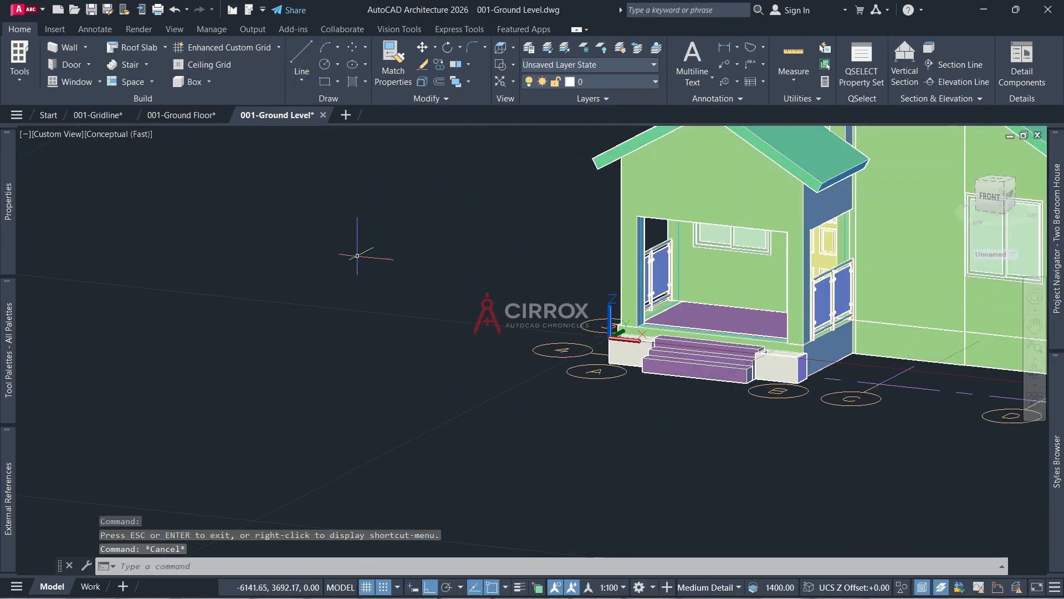
{"action": "scroll", "coordinate": [377, 259], "scroll_direction": "down", "scroll_amount": 4}
{"action": "scroll", "coordinate": [492, 205], "scroll_direction": "up", "scroll_amount": 3}
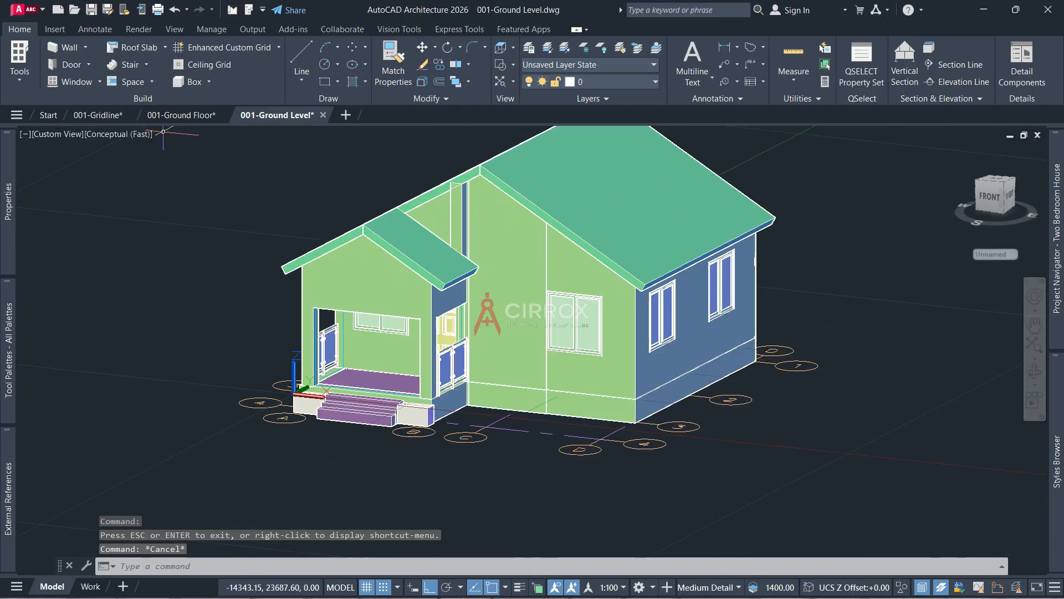
Switch to the 001-Ground Floor drawing
{"action": "left_click", "coordinate": [182, 114]}
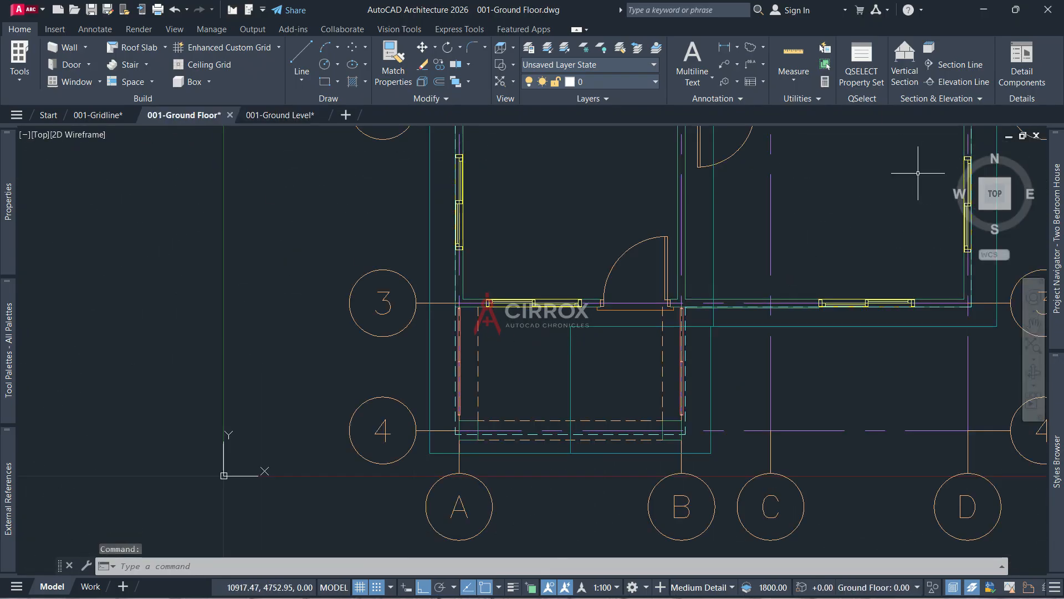
Show the house in front view, select the roof and set its slope to 25
{"action": "left_click", "coordinate": [951, 151]}
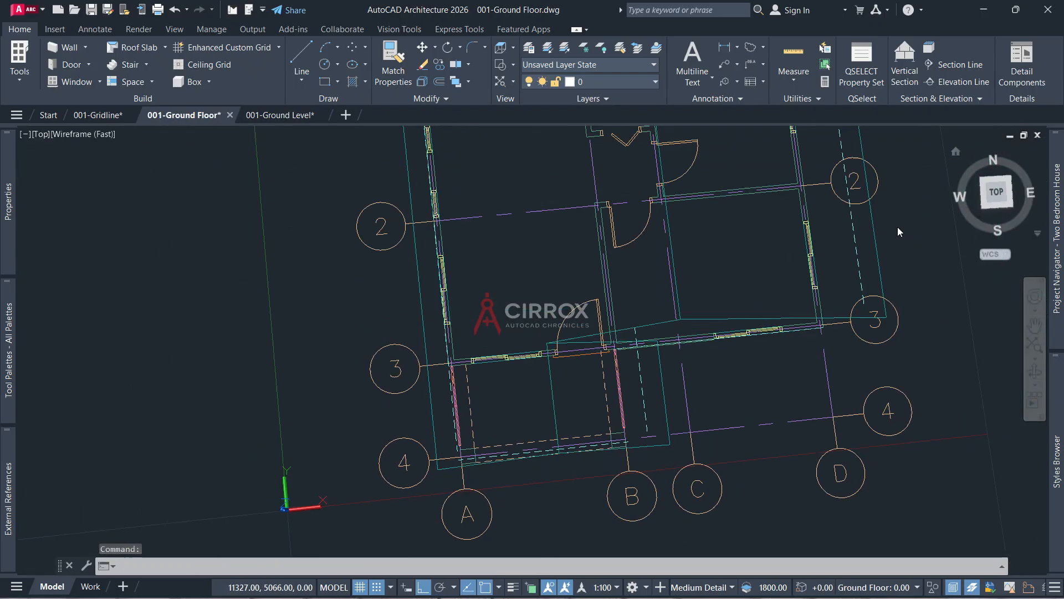
{"action": "left_click", "coordinate": [1029, 373]}
{"action": "left_click_drag", "start_coordinate": [858, 355], "coordinate": [775, 340]}
{"action": "key", "text": "Escape"}
{"action": "left_click", "coordinate": [988, 205]}
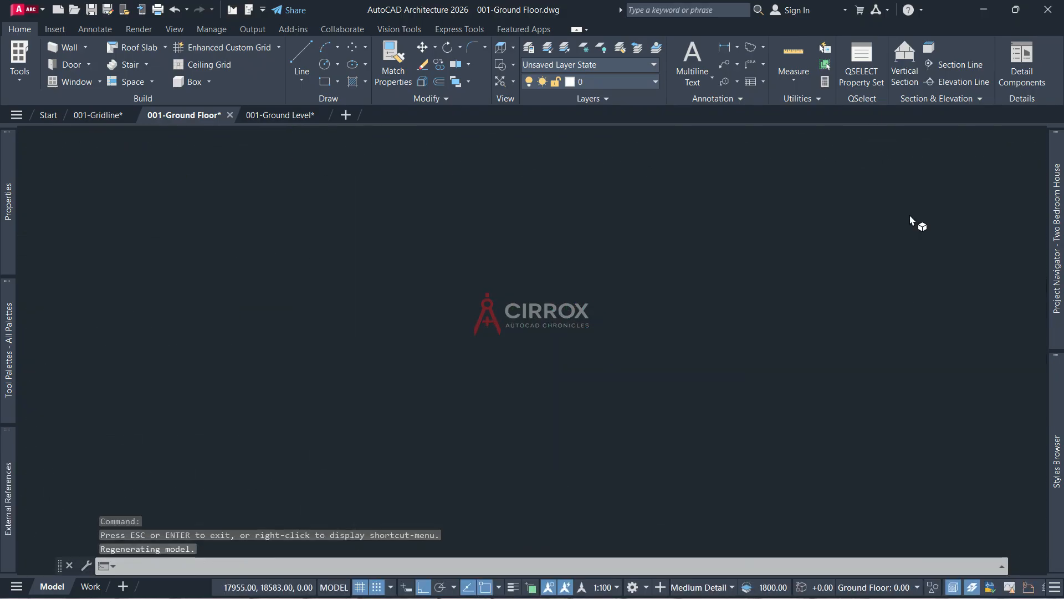
{"action": "scroll", "coordinate": [541, 288], "scroll_direction": "up", "scroll_amount": 3}
{"action": "left_click", "coordinate": [554, 281]}
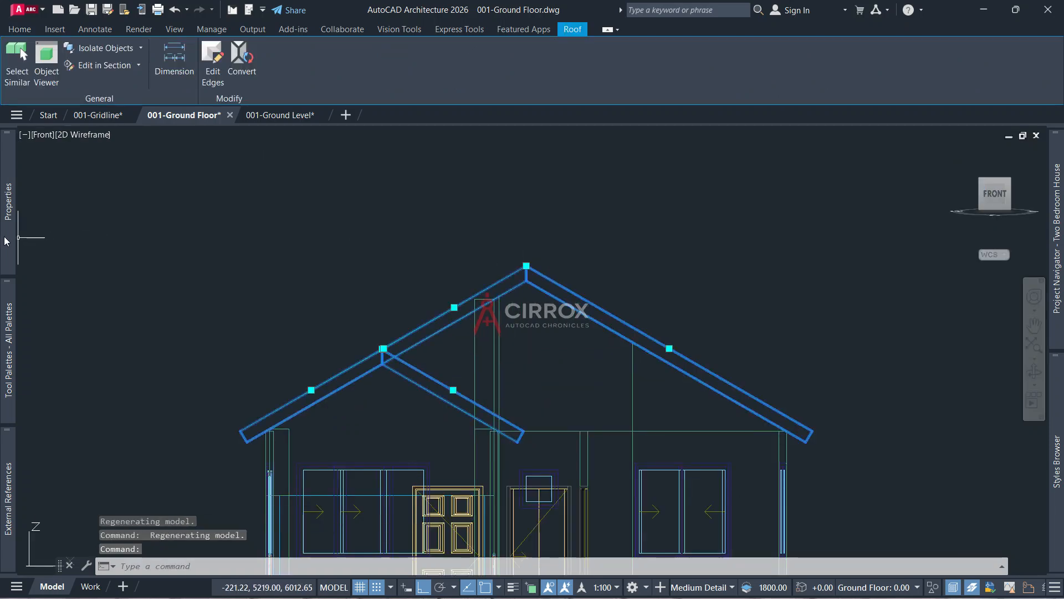
{"action": "mouse_move", "coordinate": [7, 232]}
{"action": "left_click", "coordinate": [131, 384]}
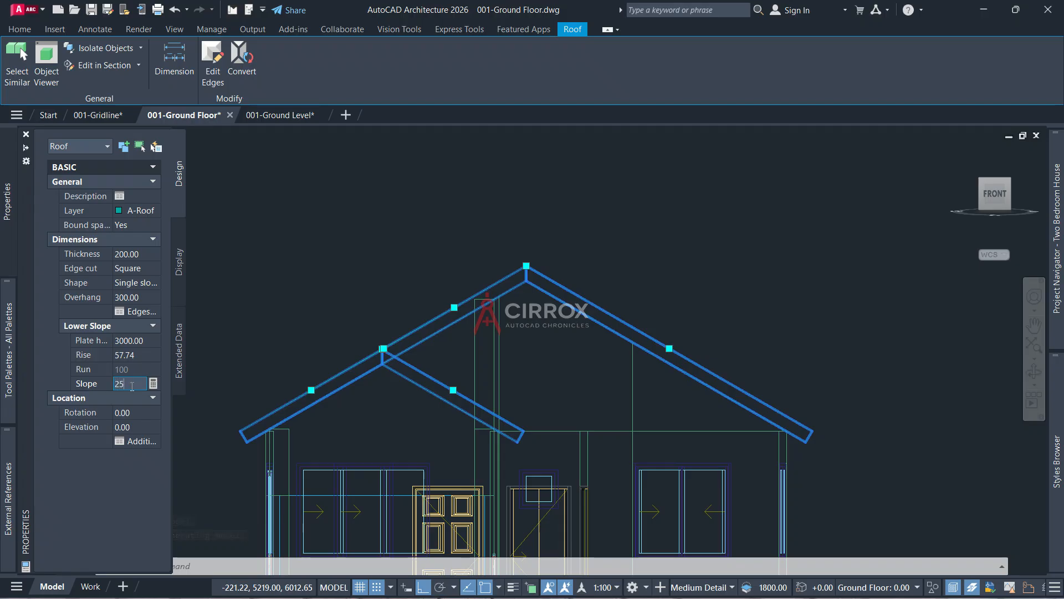
{"action": "key", "text": "Return"}
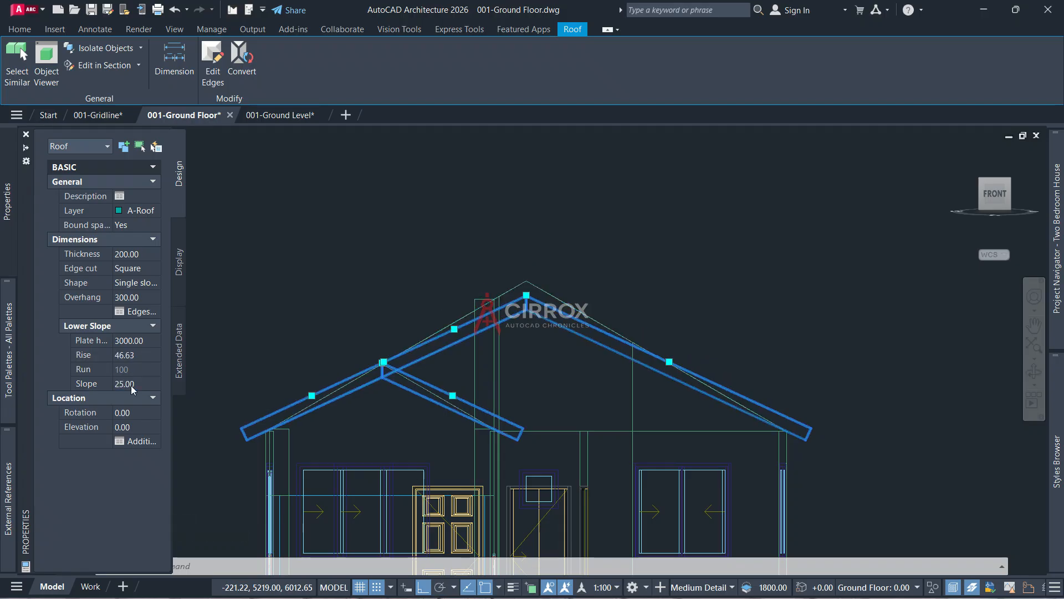
Set the selected roof's slope to 23
{"action": "left_click", "coordinate": [132, 384]}
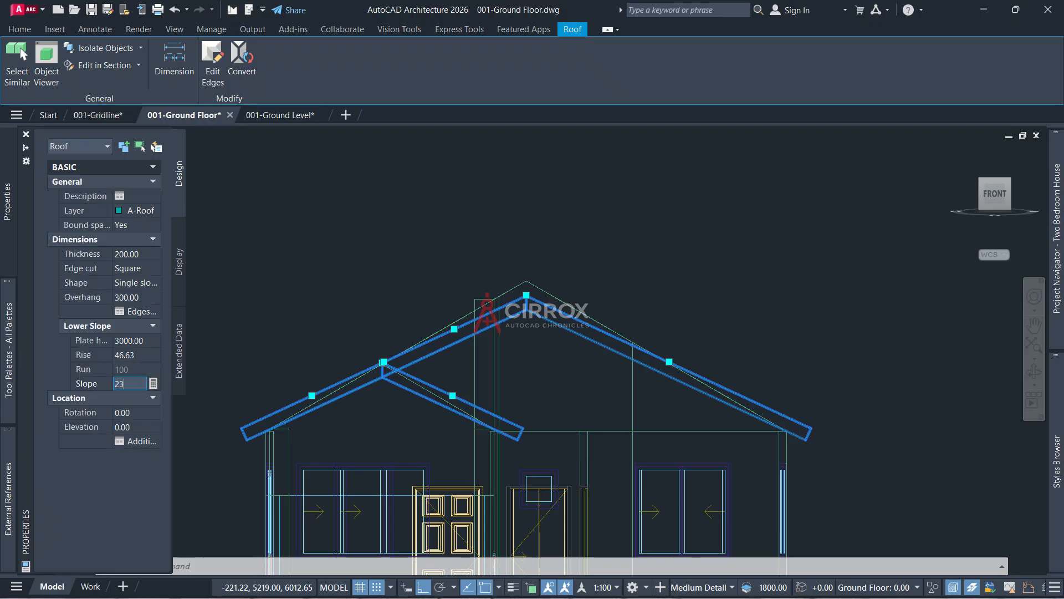
{"action": "type", "text": "23"}
{"action": "key", "text": "Return"}
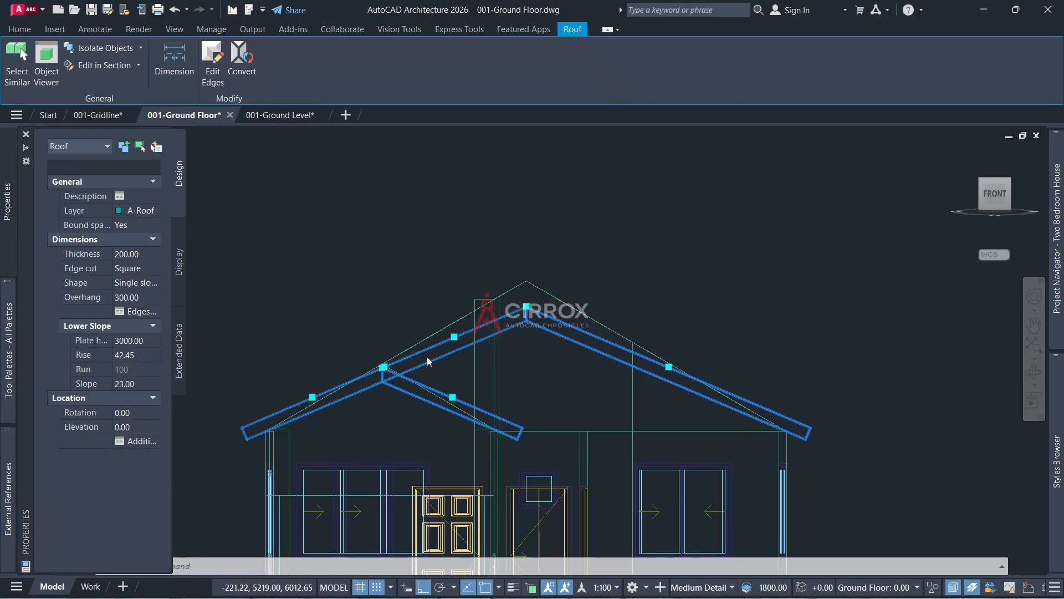
{"action": "key", "text": "Escape"}
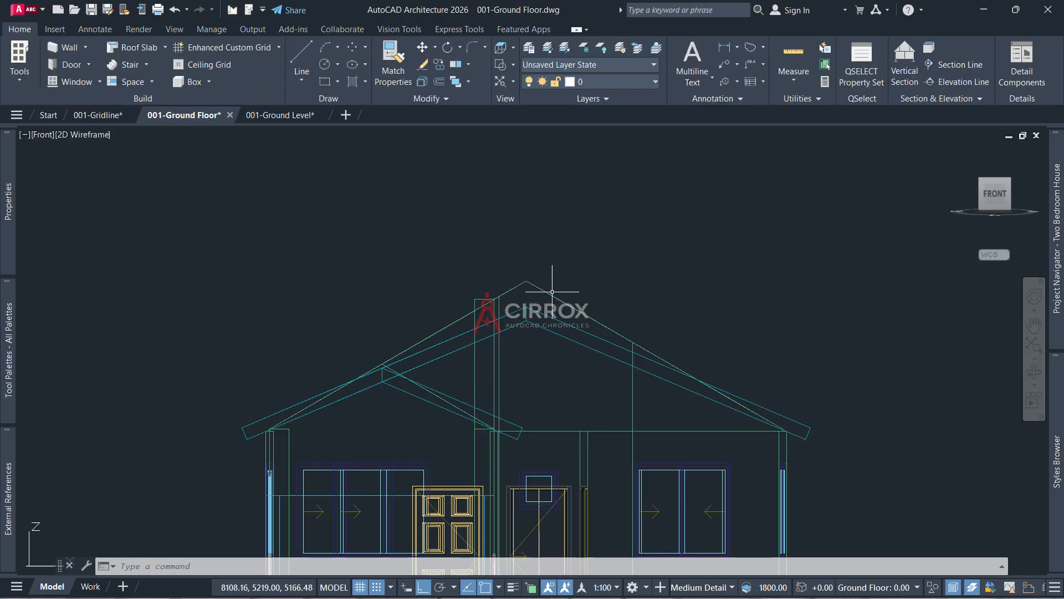
Fit the selected gable walls beneath the roof using the Auto project option of the RoofLine command
{"action": "left_click", "coordinate": [552, 293]}
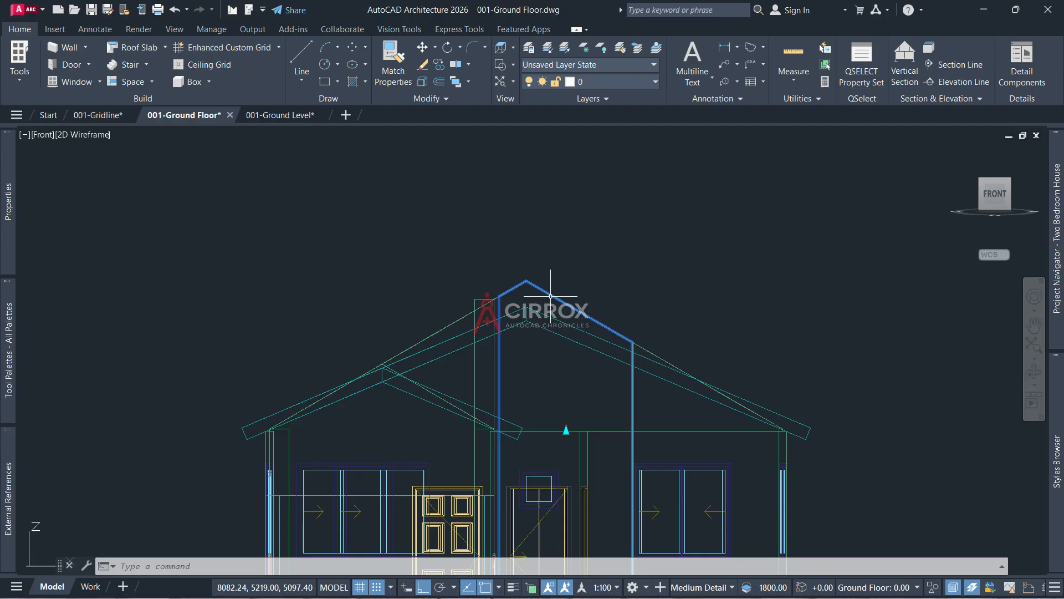
{"action": "left_click", "coordinate": [477, 310]}
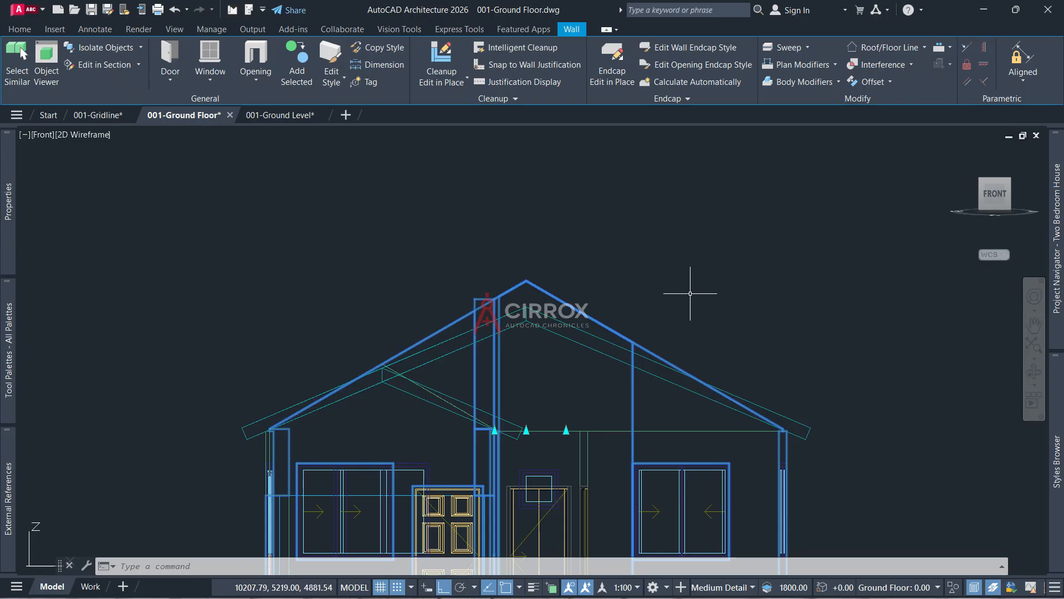
{"action": "left_click", "coordinate": [890, 47]}
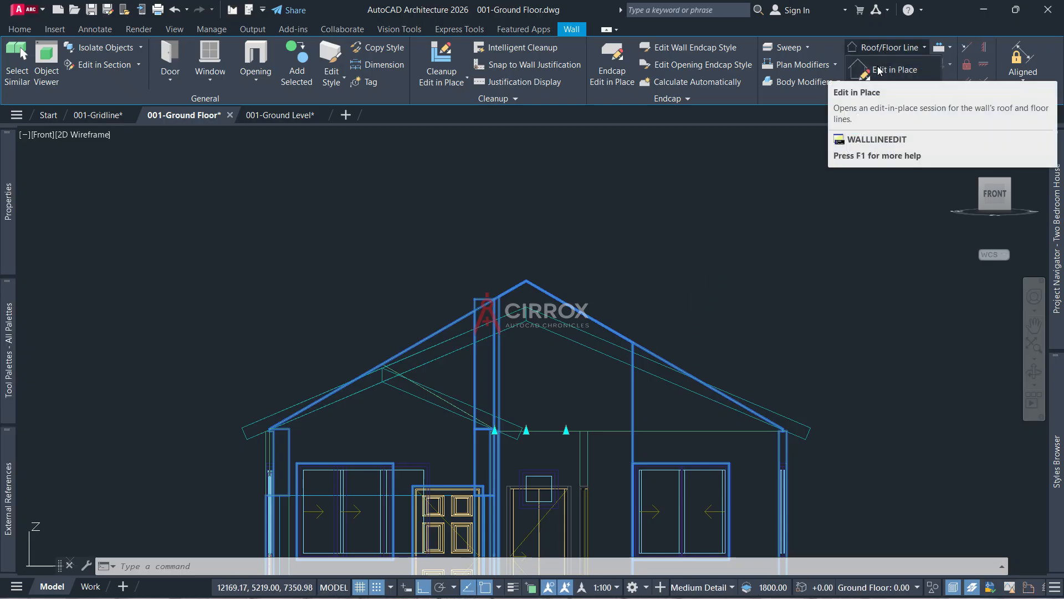
{"action": "left_click", "coordinate": [882, 95]}
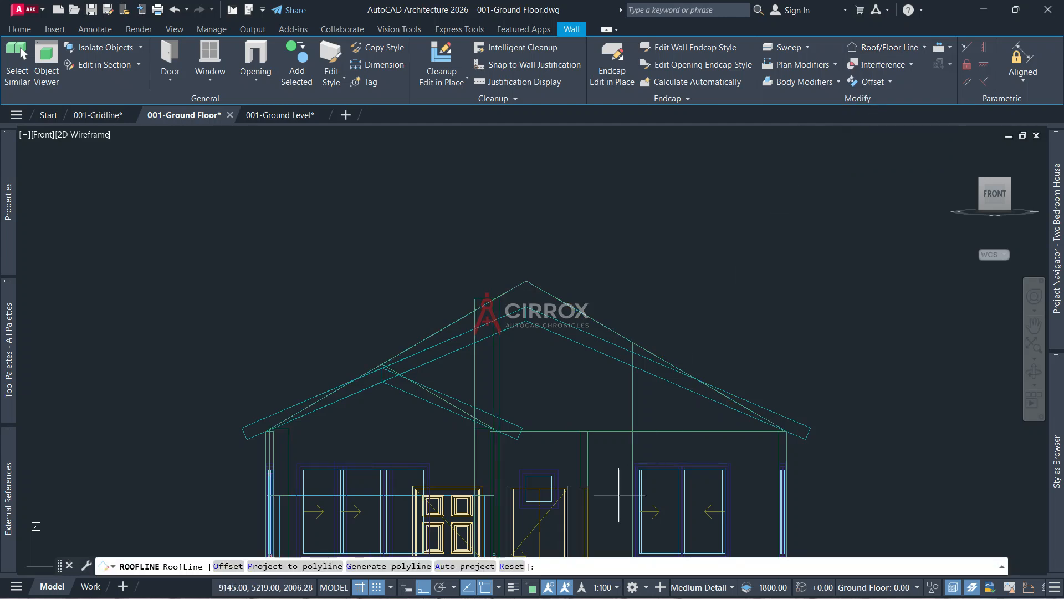
{"action": "left_click", "coordinate": [464, 565]}
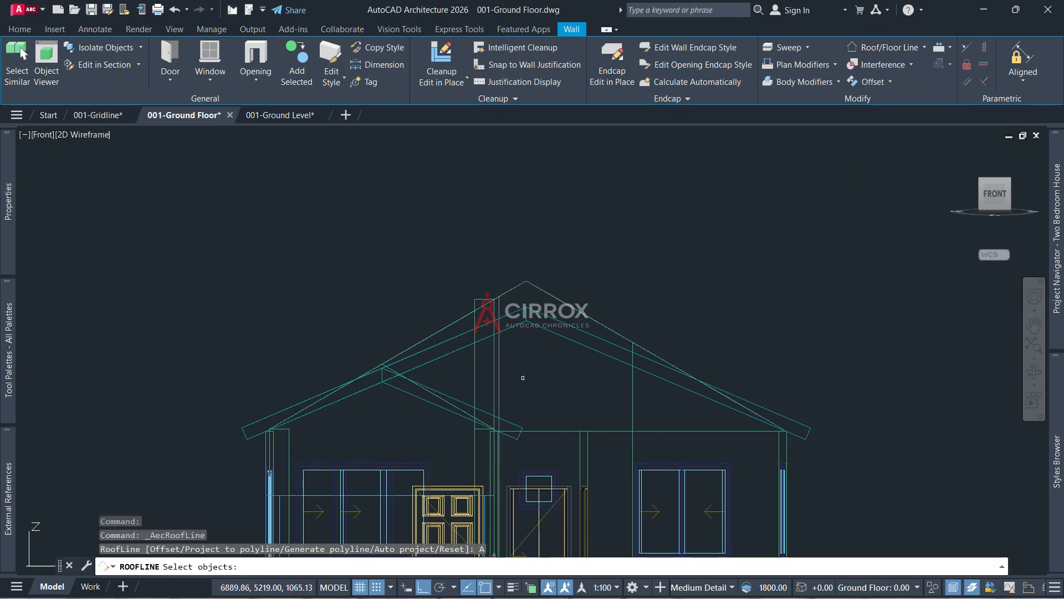
{"action": "left_click", "coordinate": [543, 311]}
{"action": "key", "text": "Return"}
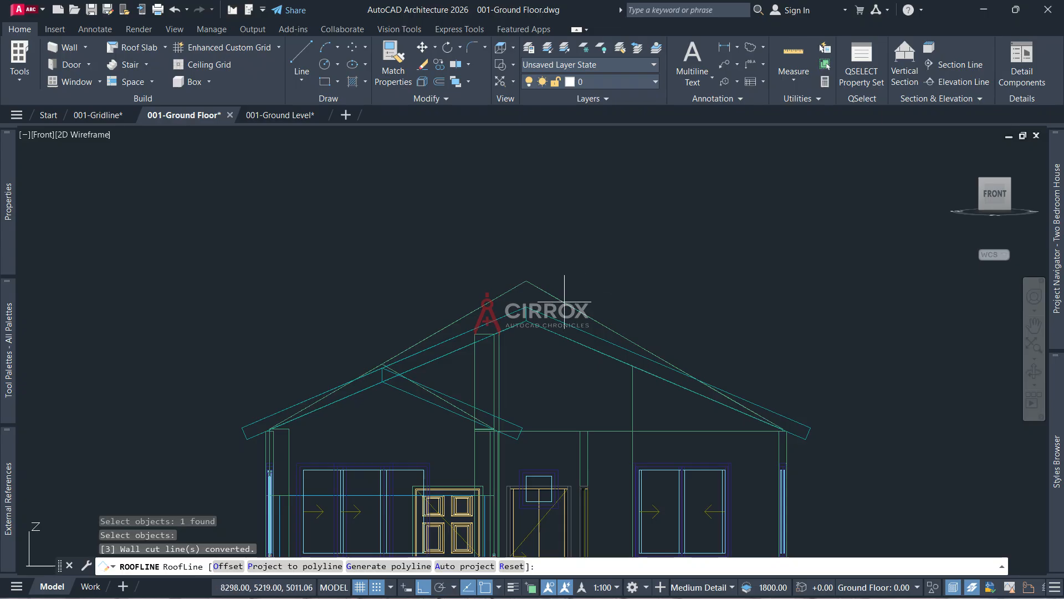
{"action": "key", "text": "Escape"}
{"action": "key", "text": "Escape"}
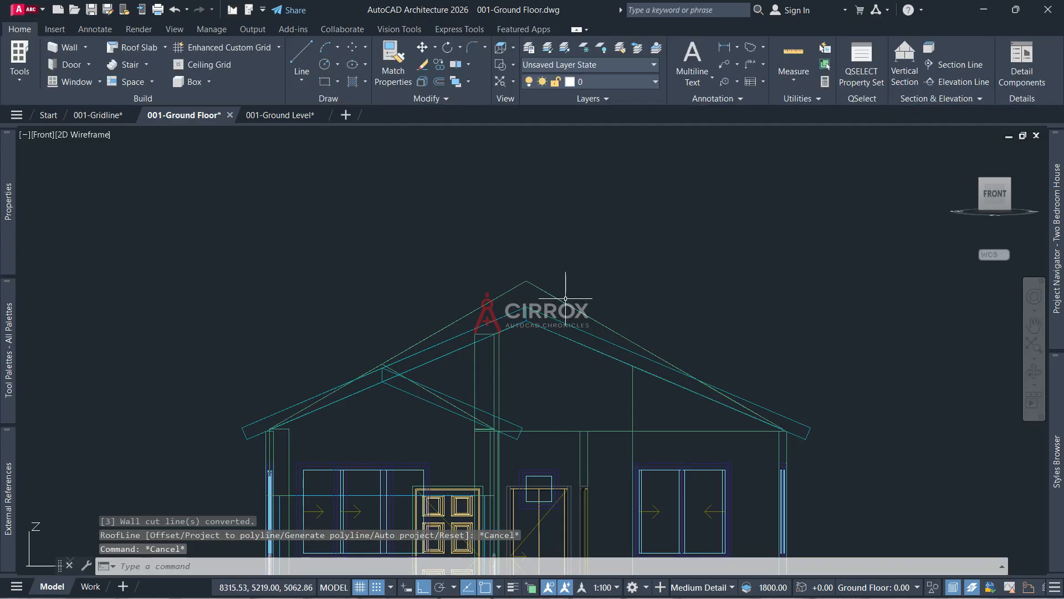
Auto-project the remaining full-width gable wall that rises above the main roof onto the roof with RoofLine
{"action": "left_click", "coordinate": [565, 300]}
{"action": "left_click", "coordinate": [563, 302]}
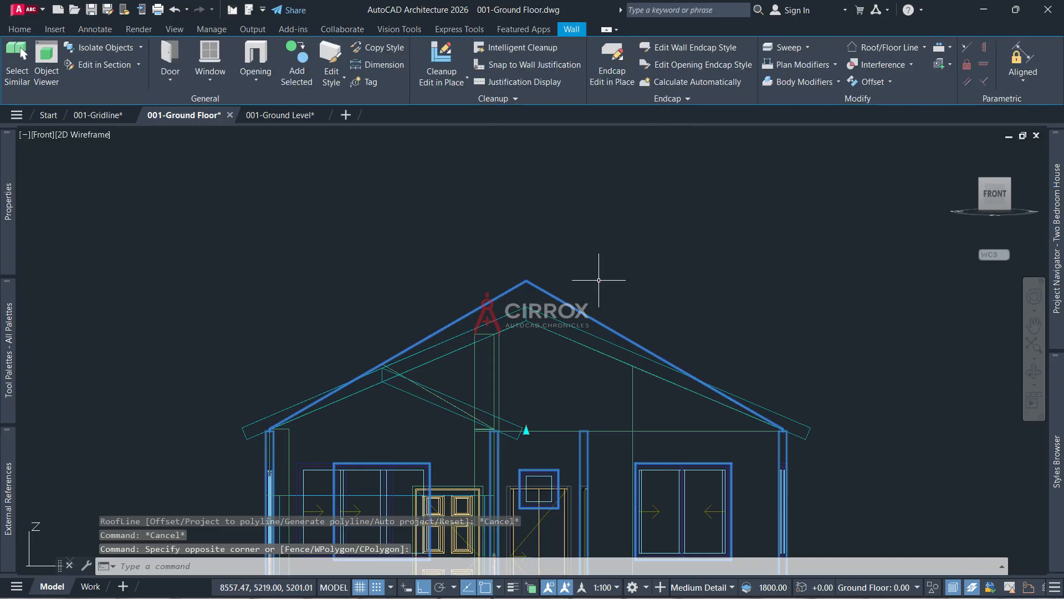
{"action": "left_click", "coordinate": [894, 52]}
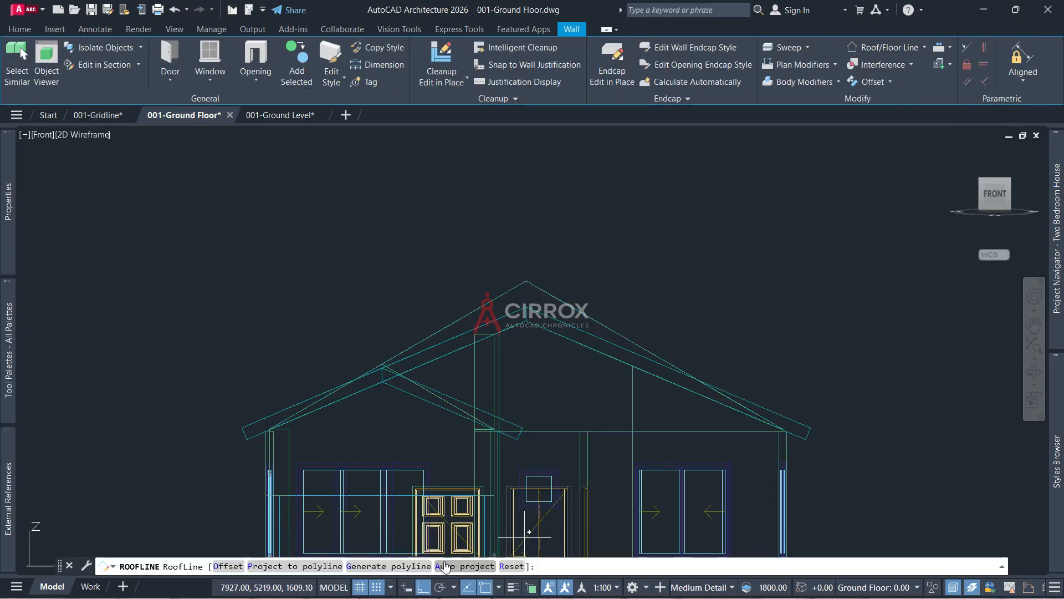
{"action": "left_click", "coordinate": [448, 566]}
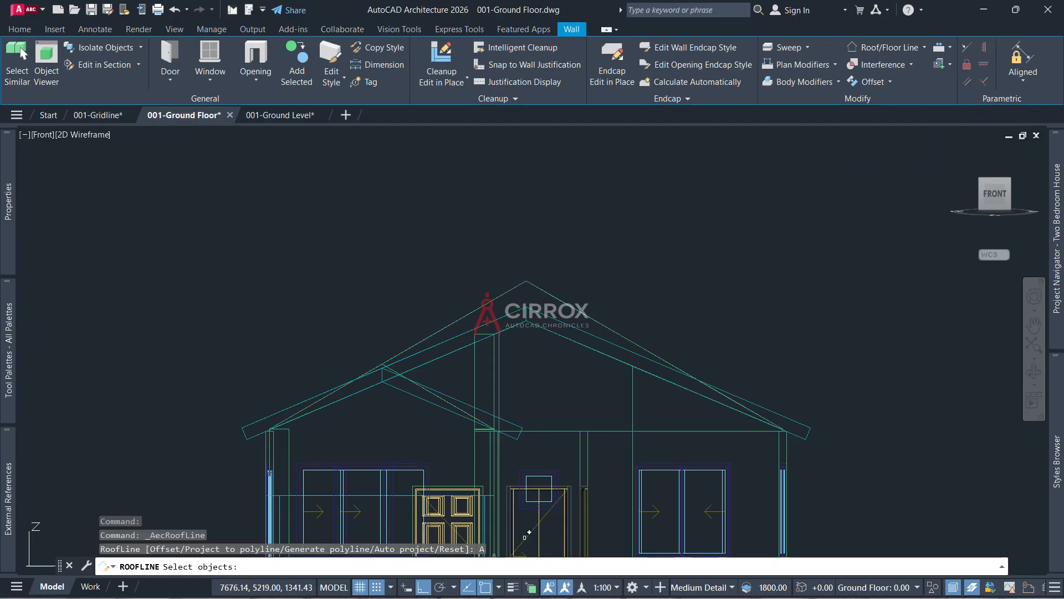
{"action": "left_click", "coordinate": [529, 318]}
{"action": "key", "text": "Return"}
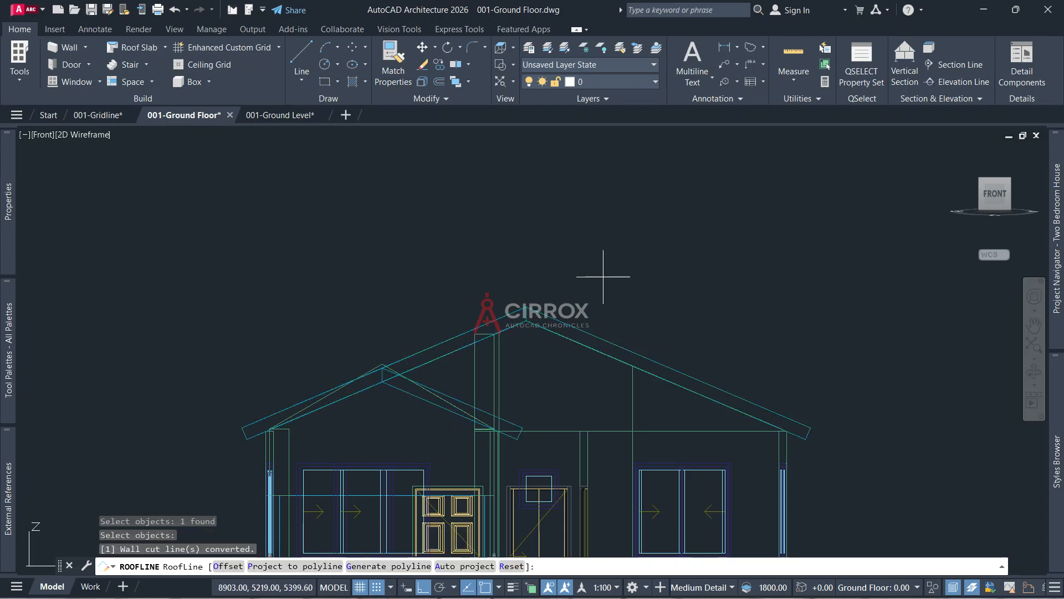
Return to an isometric view, end the RoofLine command and save the ground floor drawing
{"action": "left_click", "coordinate": [958, 153]}
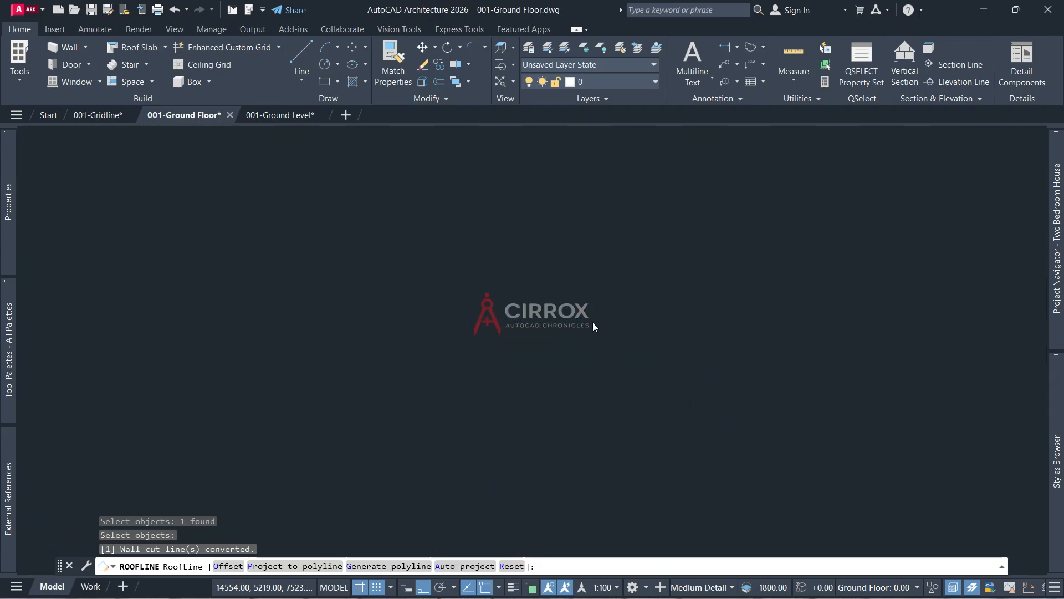
{"action": "key", "text": "Return"}
{"action": "key", "text": "ctrl+s"}
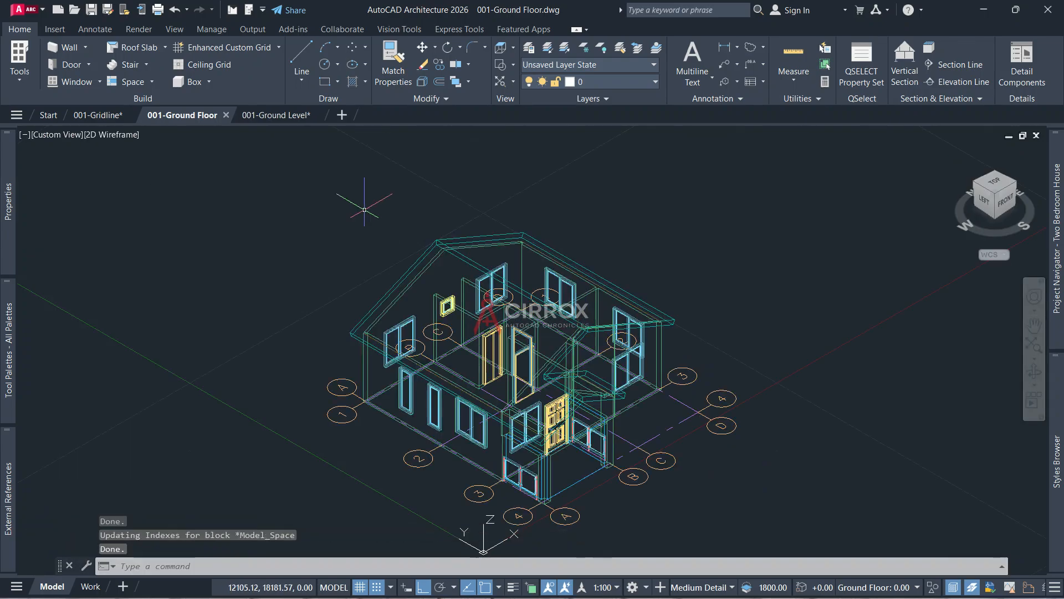
Switch to the 001-Ground Level drawing and orbit the house to inspect the roof and gable walls
{"action": "left_click", "coordinate": [278, 119]}
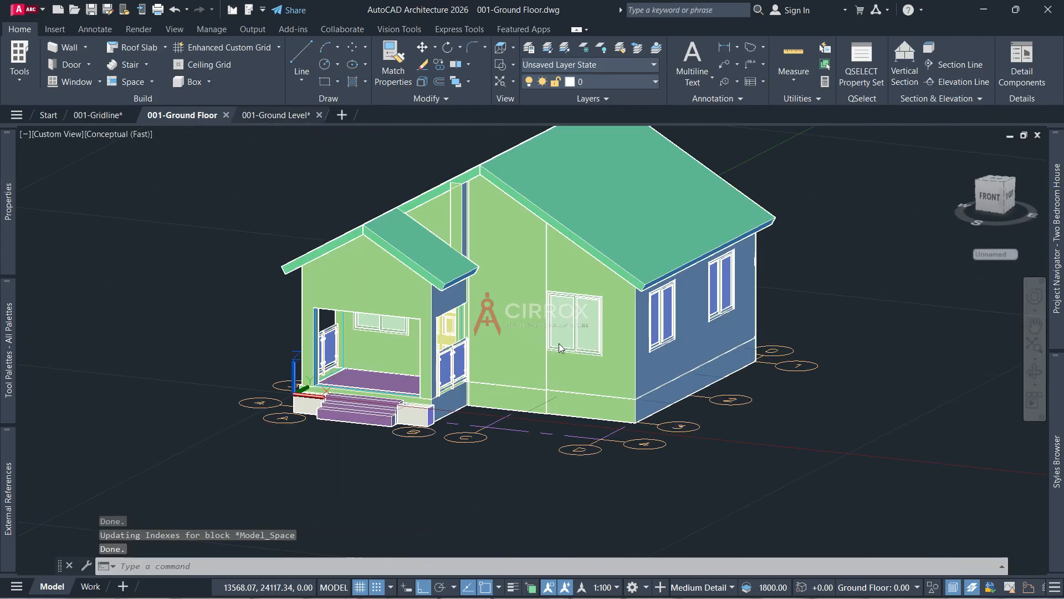
{"action": "left_click", "coordinate": [171, 114]}
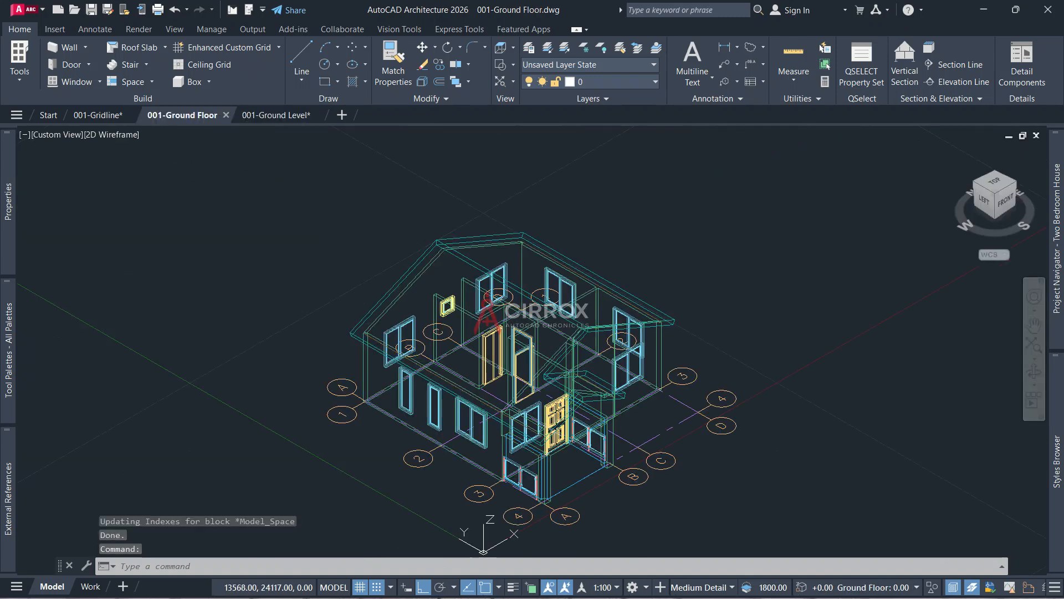
{"action": "left_click", "coordinate": [278, 117]}
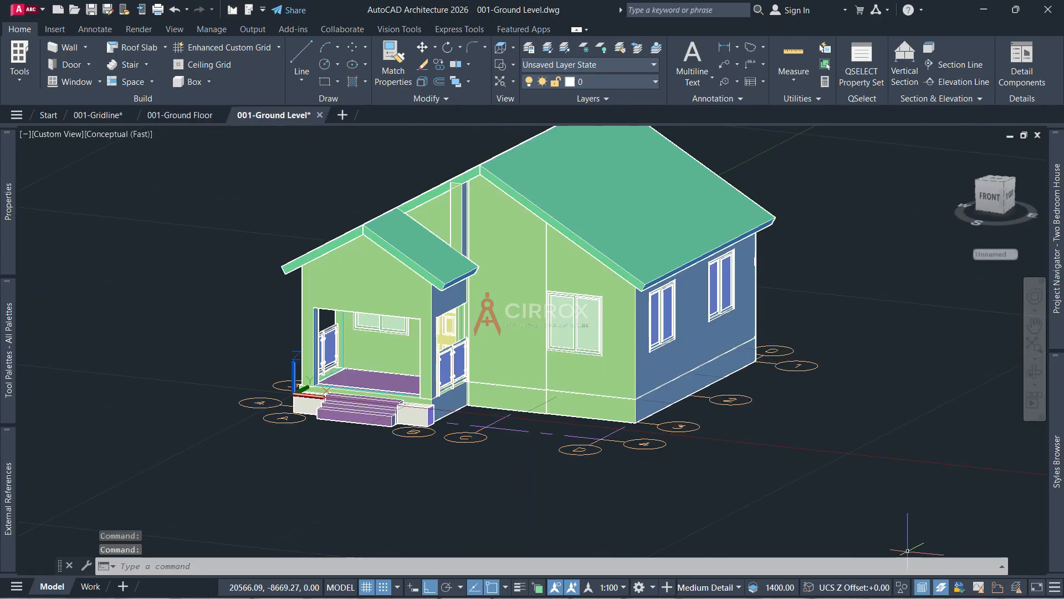
{"action": "left_click", "coordinate": [1034, 370]}
{"action": "left_click_drag", "start_coordinate": [887, 358], "coordinate": [590, 317]}
{"action": "left_click_drag", "start_coordinate": [595, 361], "coordinate": [595, 343]}
{"action": "key", "text": "Escape"}
{"action": "key", "text": "Escape"}
{"action": "key", "text": "Escape"}
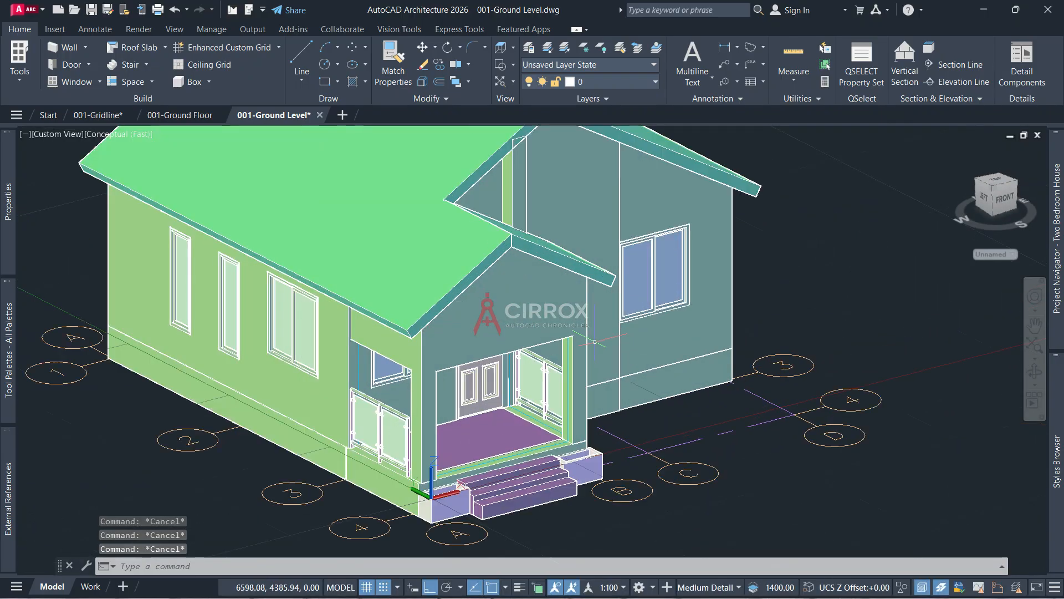
{"action": "scroll", "coordinate": [595, 341], "scroll_direction": "down", "scroll_amount": 1}
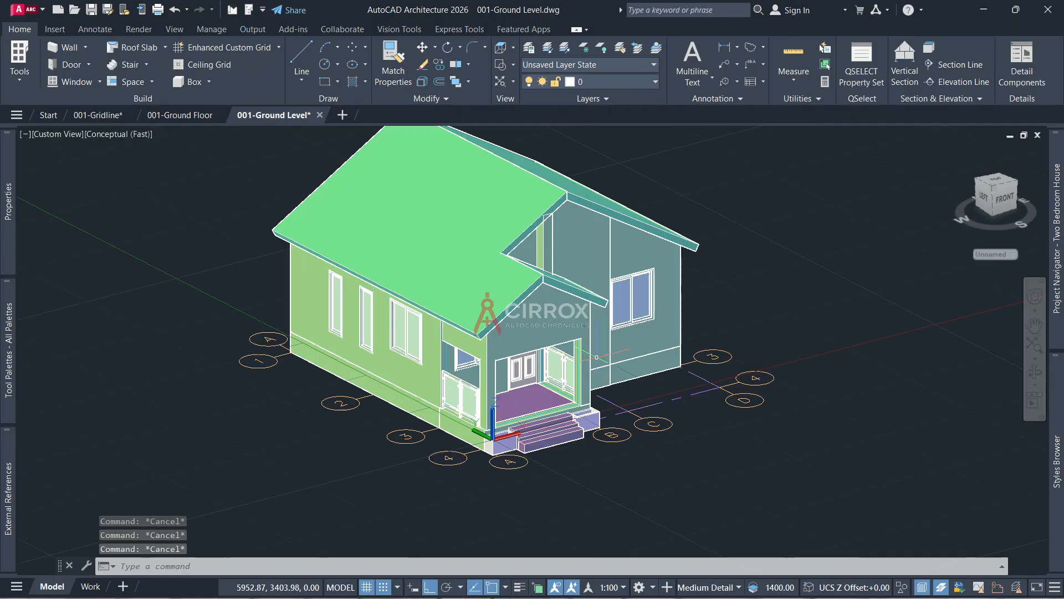
Apply the Realistic visual style and orbit around the house to view its front and side
{"action": "left_click", "coordinate": [123, 133]}
{"action": "left_click", "coordinate": [161, 213]}
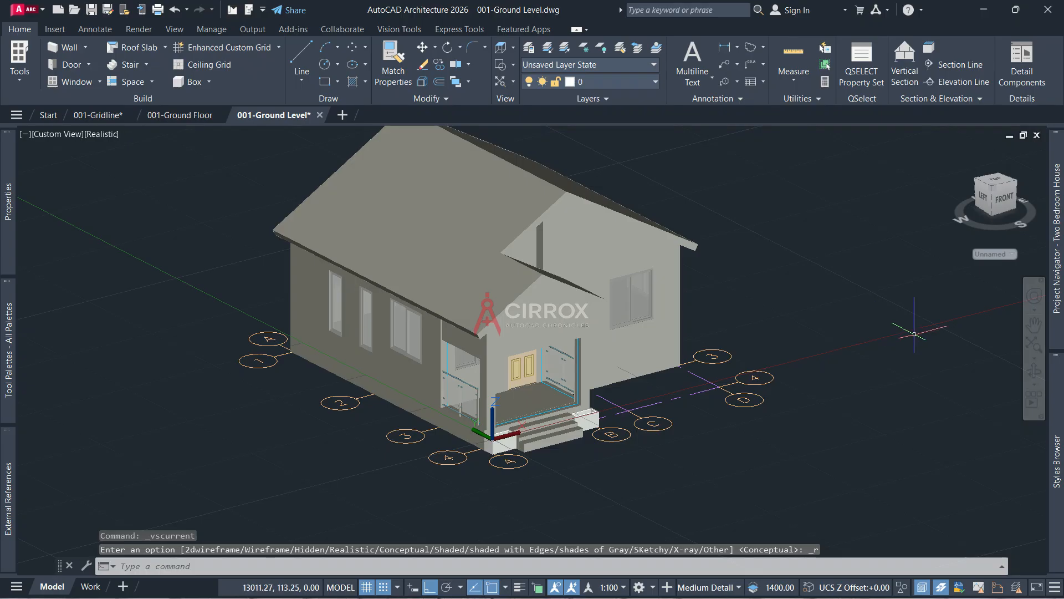
{"action": "left_click", "coordinate": [1035, 373]}
{"action": "left_click_drag", "start_coordinate": [786, 327], "coordinate": [744, 332]}
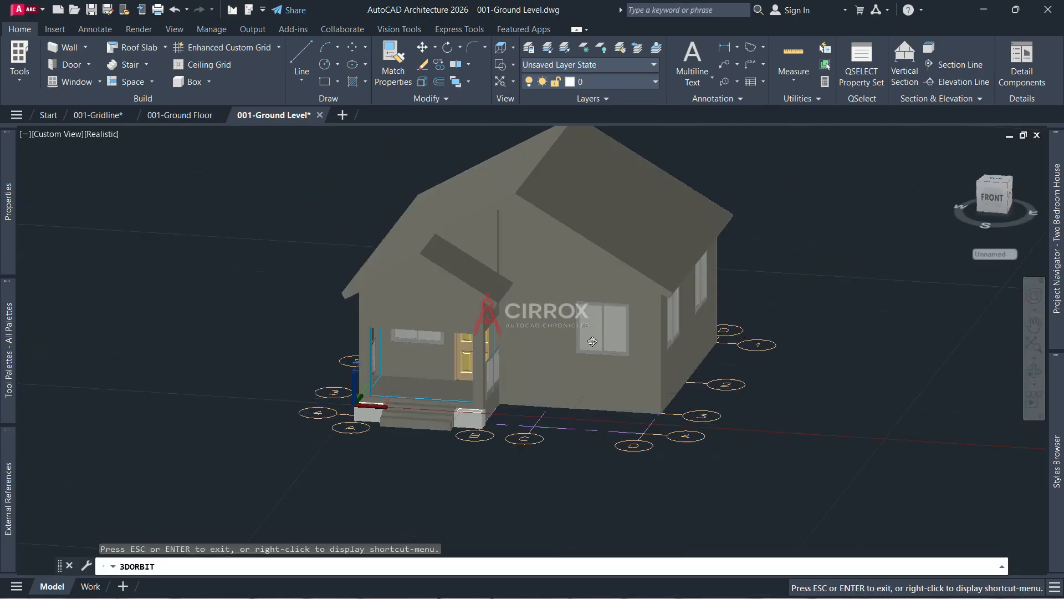
{"action": "left_click_drag", "start_coordinate": [582, 338], "coordinate": [596, 337]}
{"action": "key", "text": "Escape"}
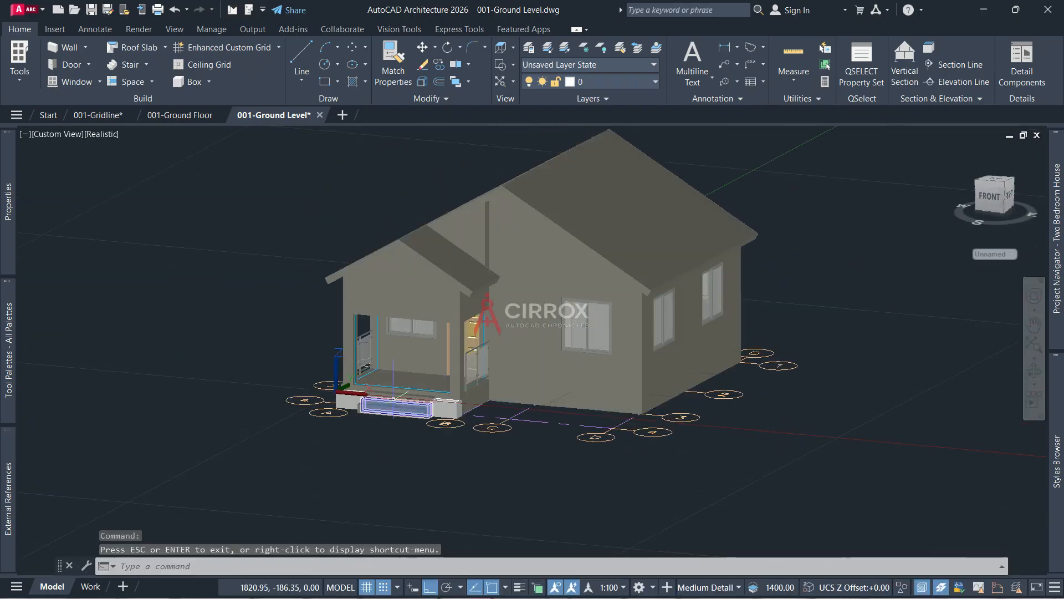
Restore the maximized viewport in the ground level drawing to the four-viewport layout
{"action": "scroll", "coordinate": [393, 398], "scroll_direction": "up", "scroll_amount": 2}
{"action": "left_click", "coordinate": [312, 390]}
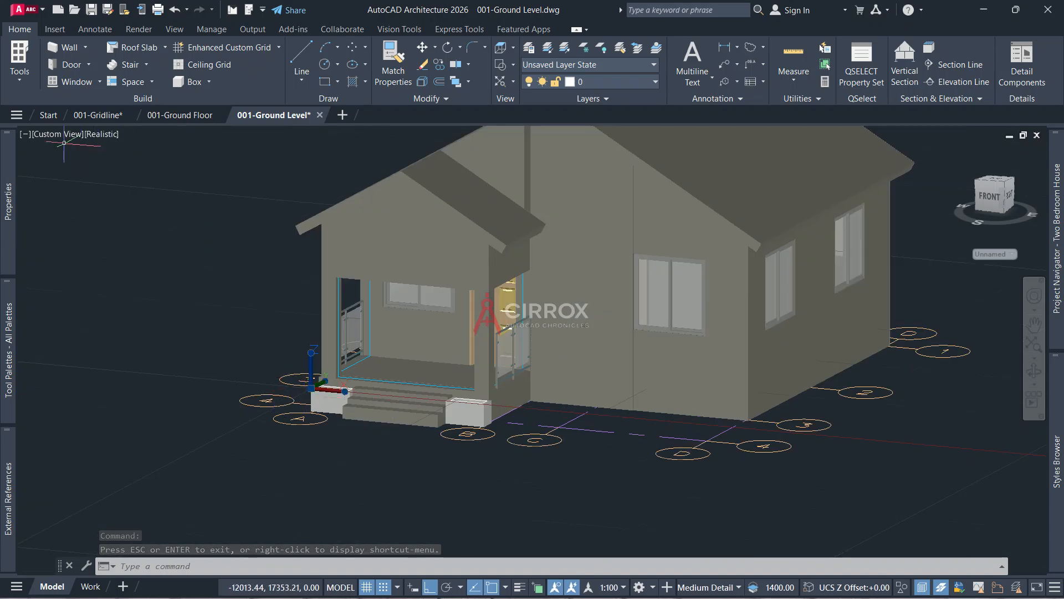
{"action": "left_click", "coordinate": [27, 134]}
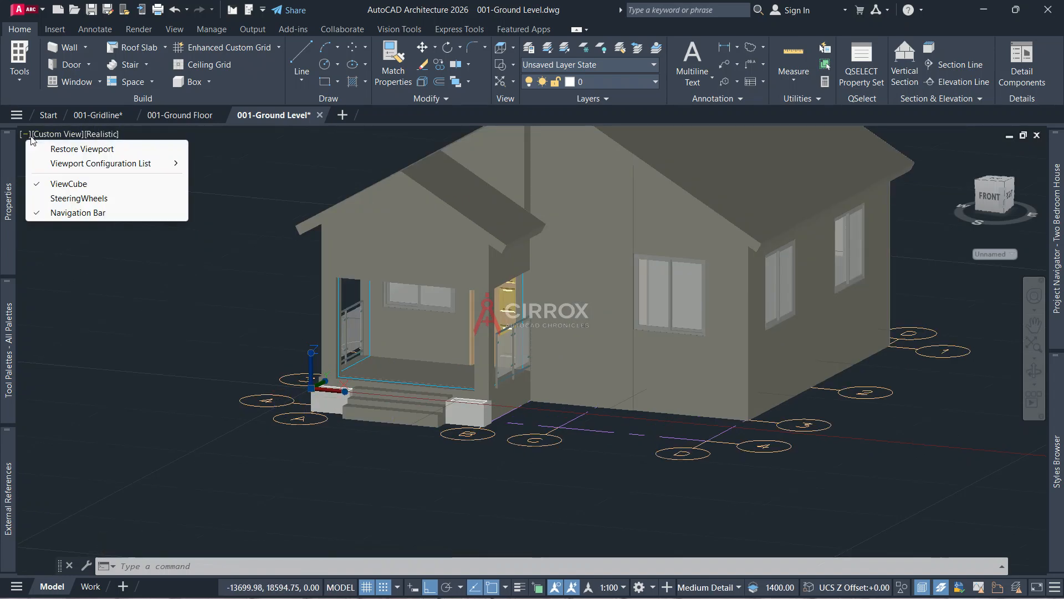
{"action": "left_click", "coordinate": [54, 149]}
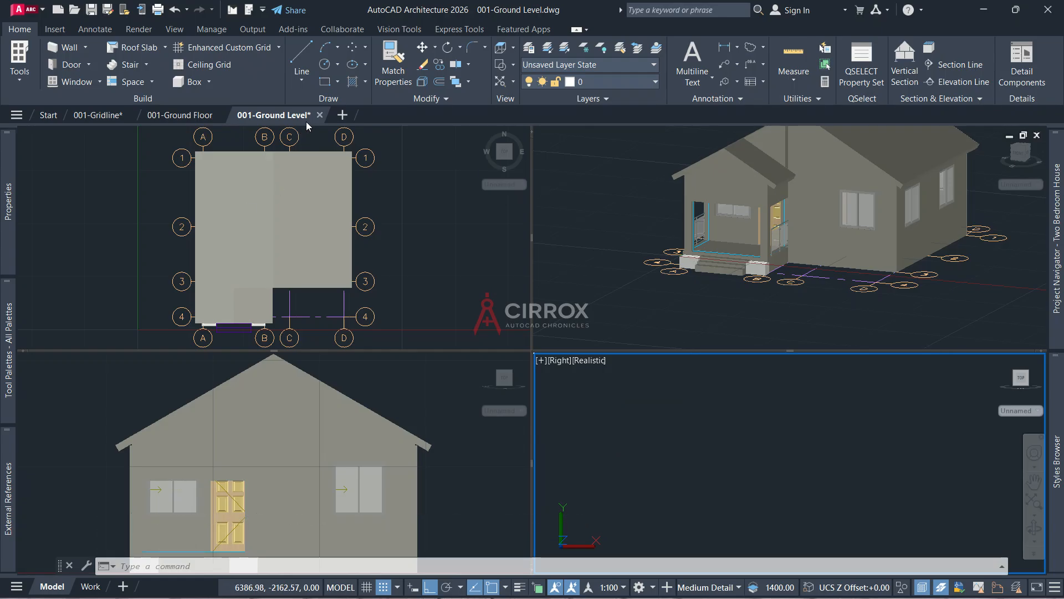
{"action": "left_click", "coordinate": [181, 116]}
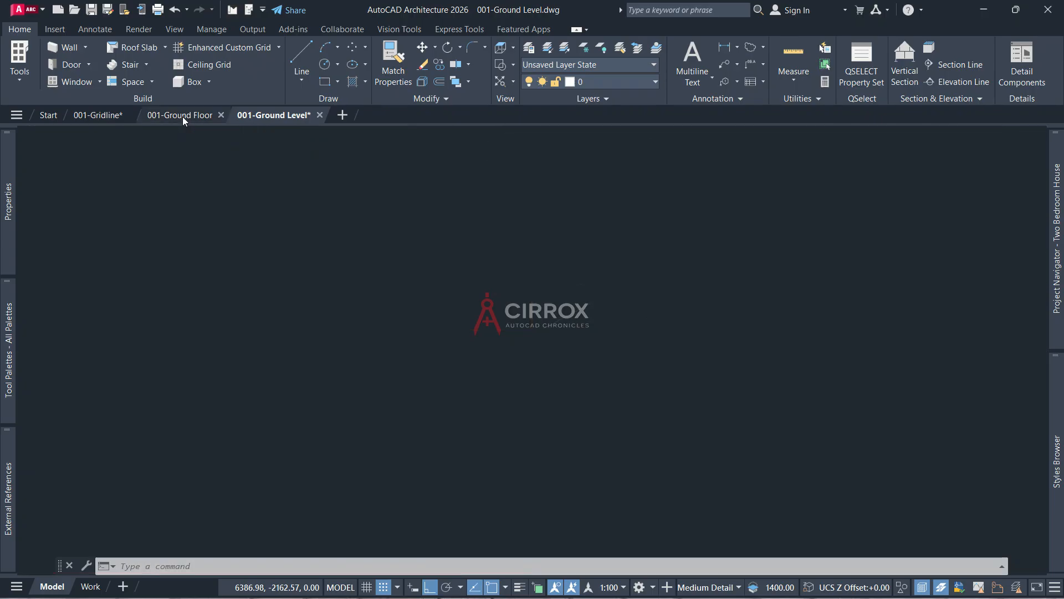
{"action": "left_click", "coordinate": [319, 115]}
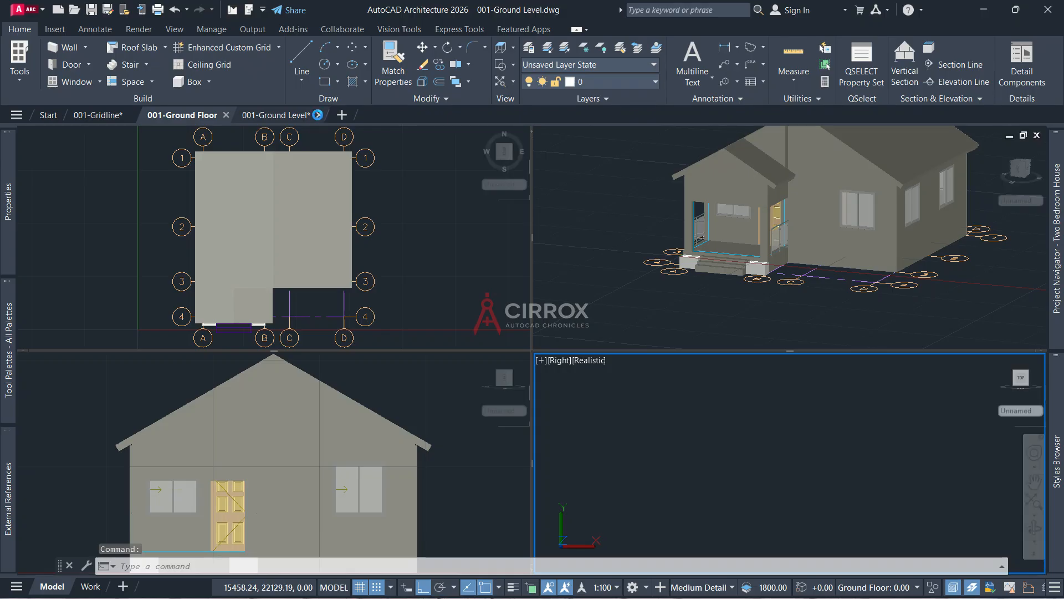
{"action": "left_click", "coordinate": [317, 115]}
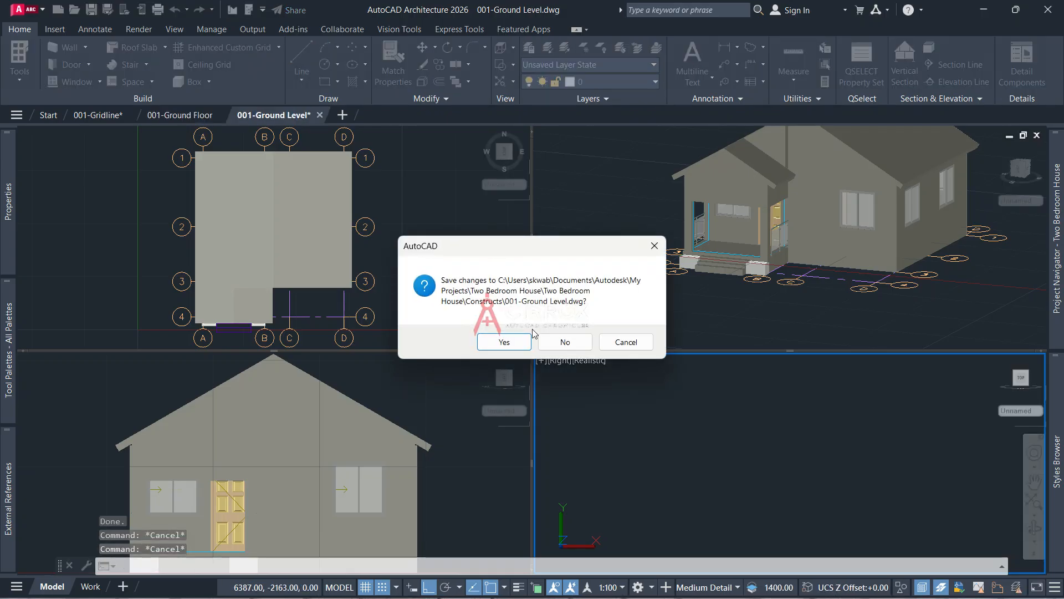
{"action": "left_click", "coordinate": [620, 342]}
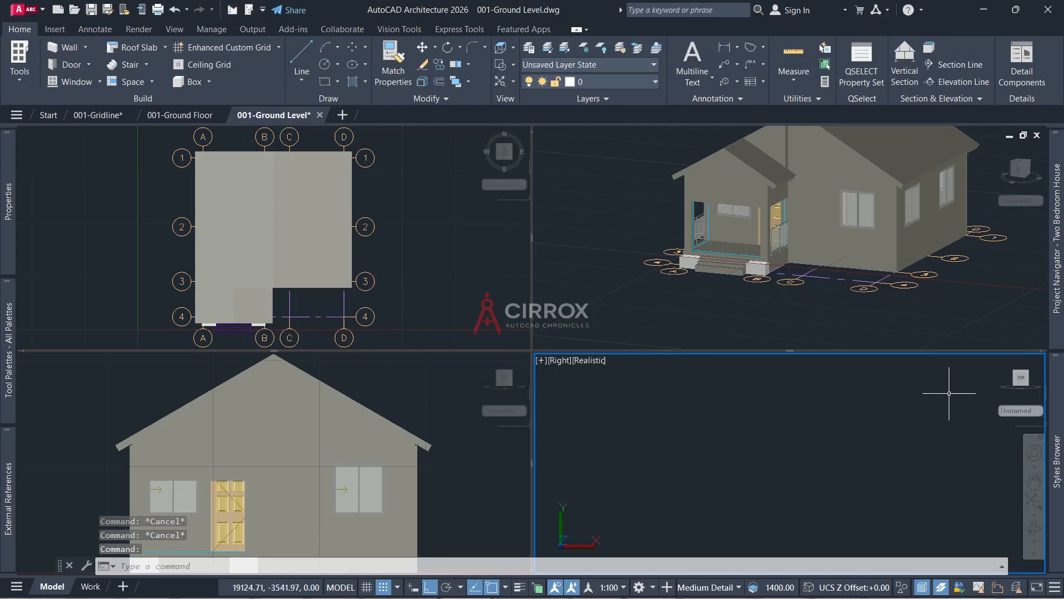
Close the 001-Ground Level drawing and save its changes
{"action": "left_click", "coordinate": [798, 248]}
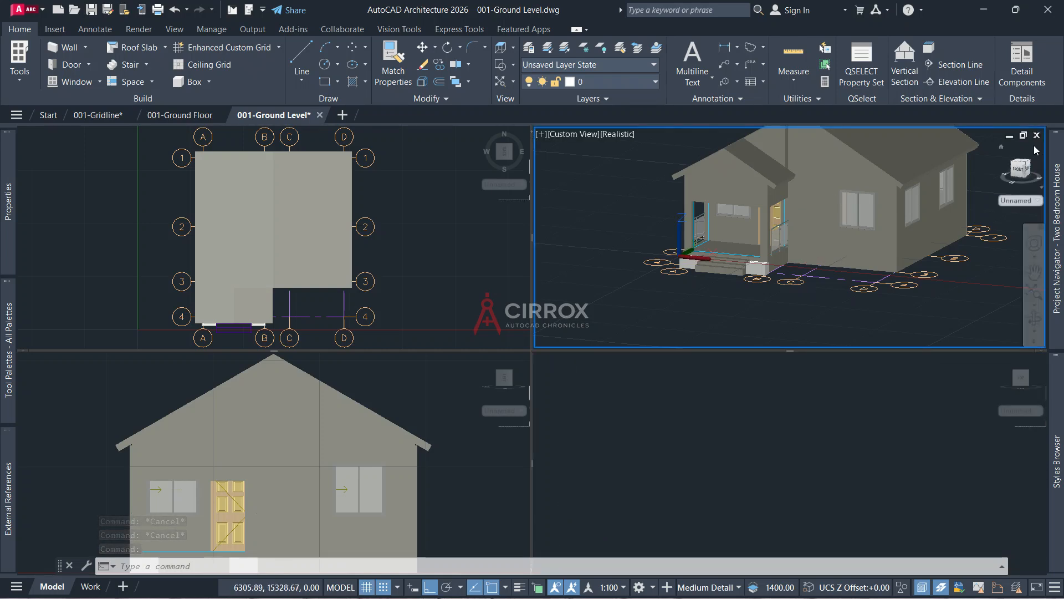
{"action": "left_click", "coordinate": [404, 161]}
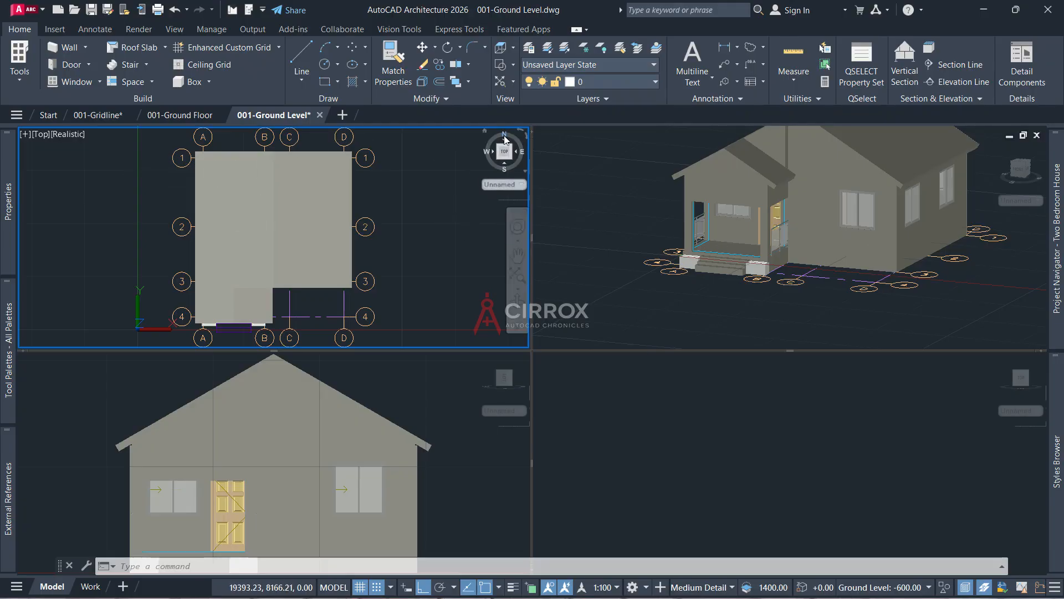
{"action": "left_click", "coordinate": [435, 162]}
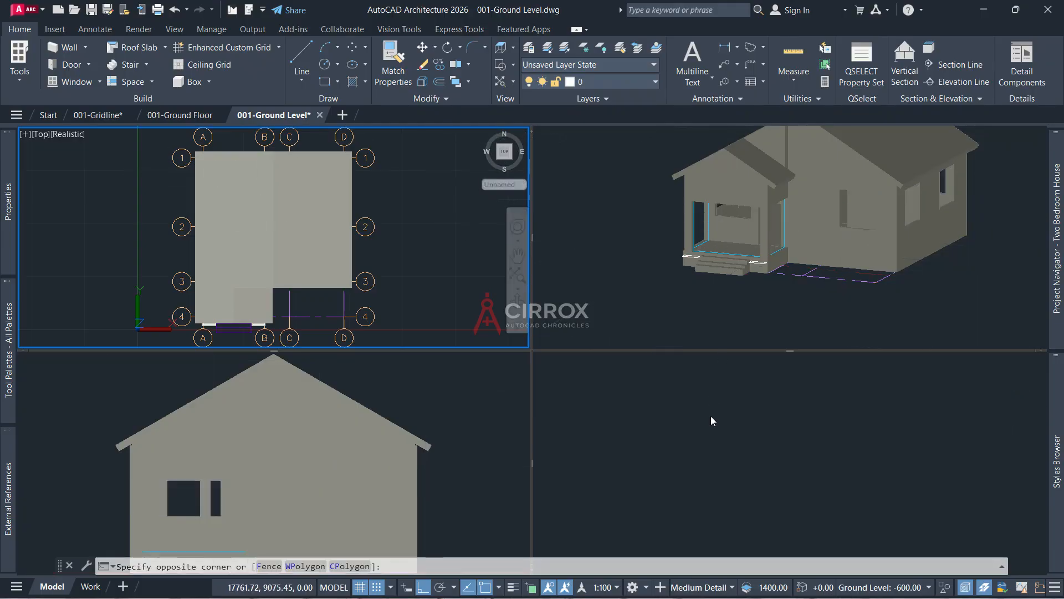
{"action": "left_click", "coordinate": [868, 415]}
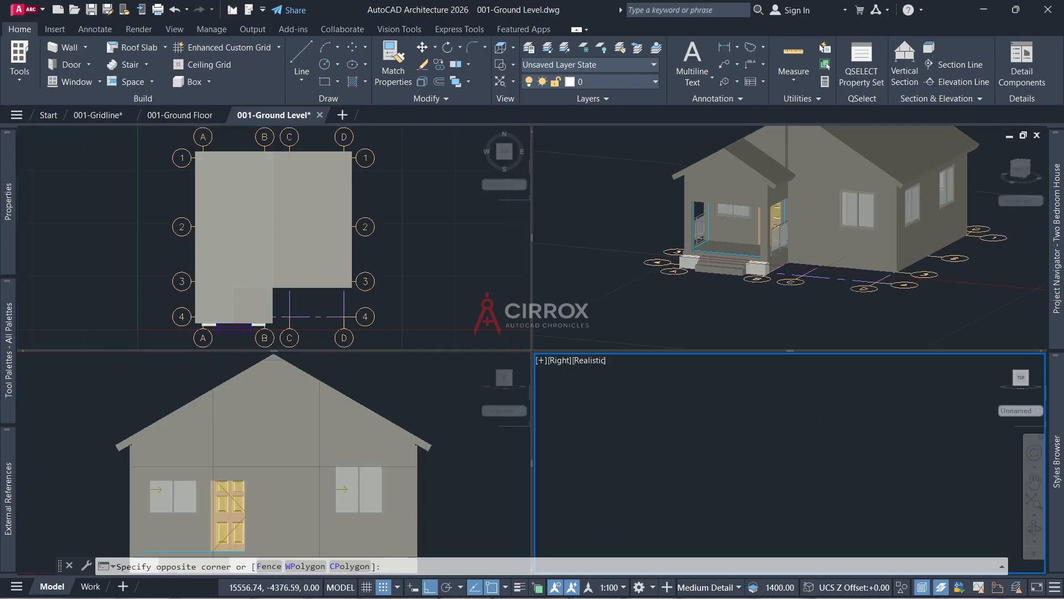
{"action": "left_click", "coordinate": [1036, 136]}
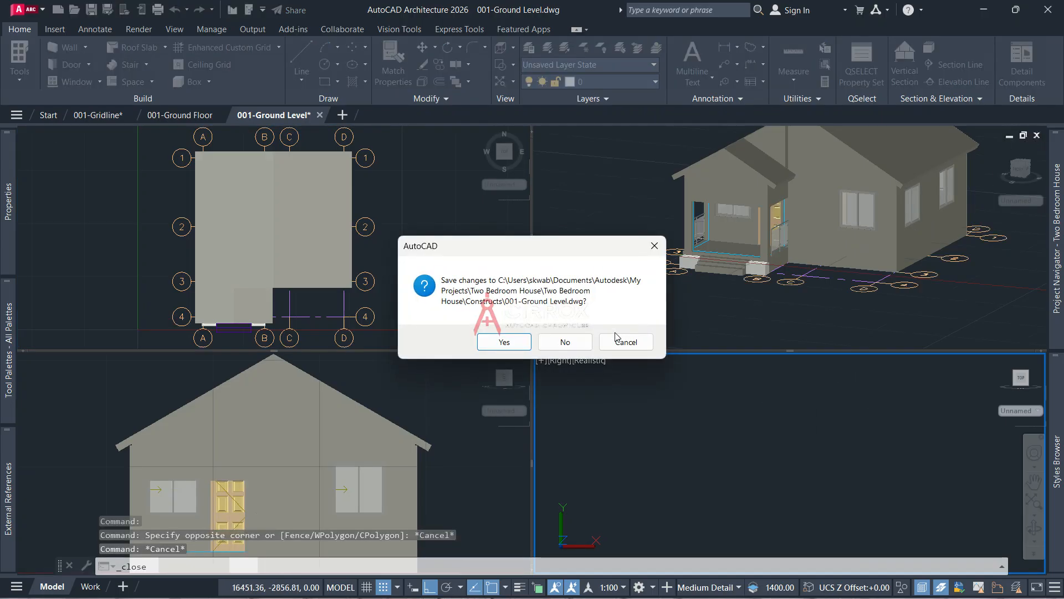
{"action": "left_click", "coordinate": [524, 347]}
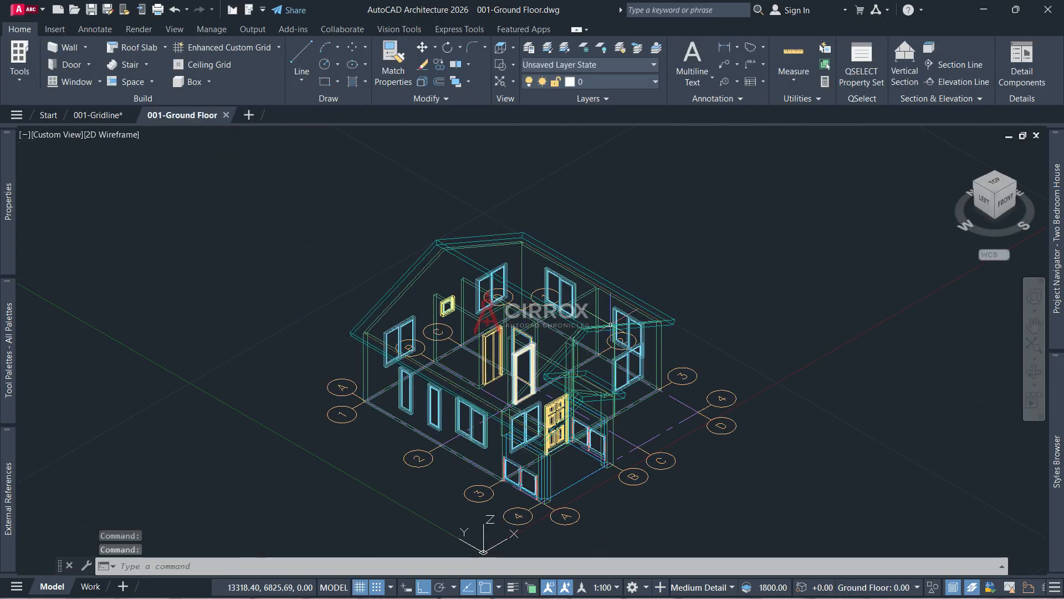
Reopen the Ground Level construct from the Two Bedroom House project
{"action": "scroll", "coordinate": [641, 297], "scroll_direction": "down", "scroll_amount": 2}
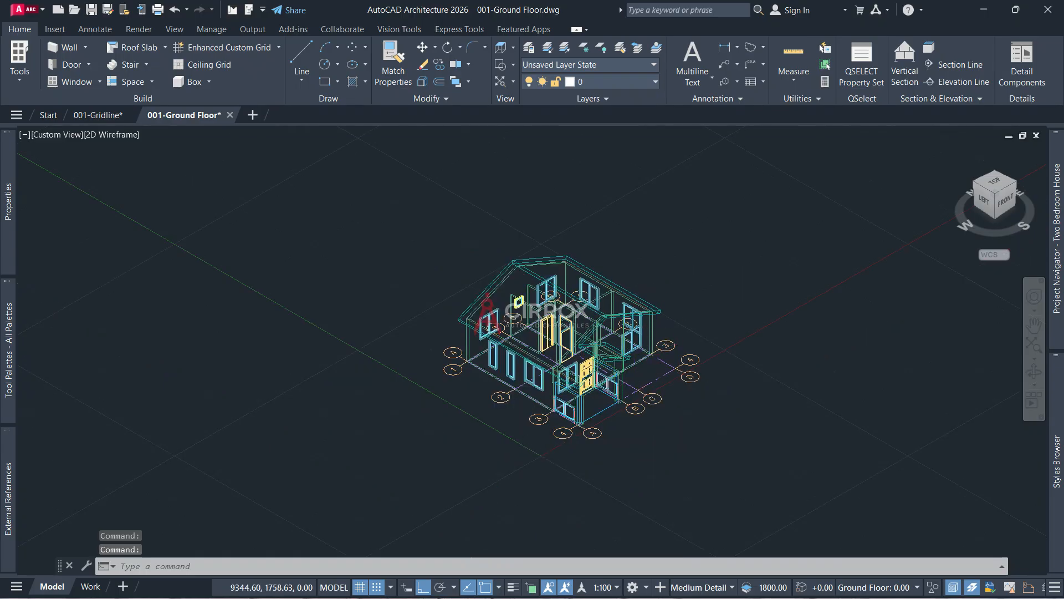
{"action": "scroll", "coordinate": [640, 363], "scroll_direction": "up", "scroll_amount": 2}
{"action": "mouse_move", "coordinate": [1055, 287]}
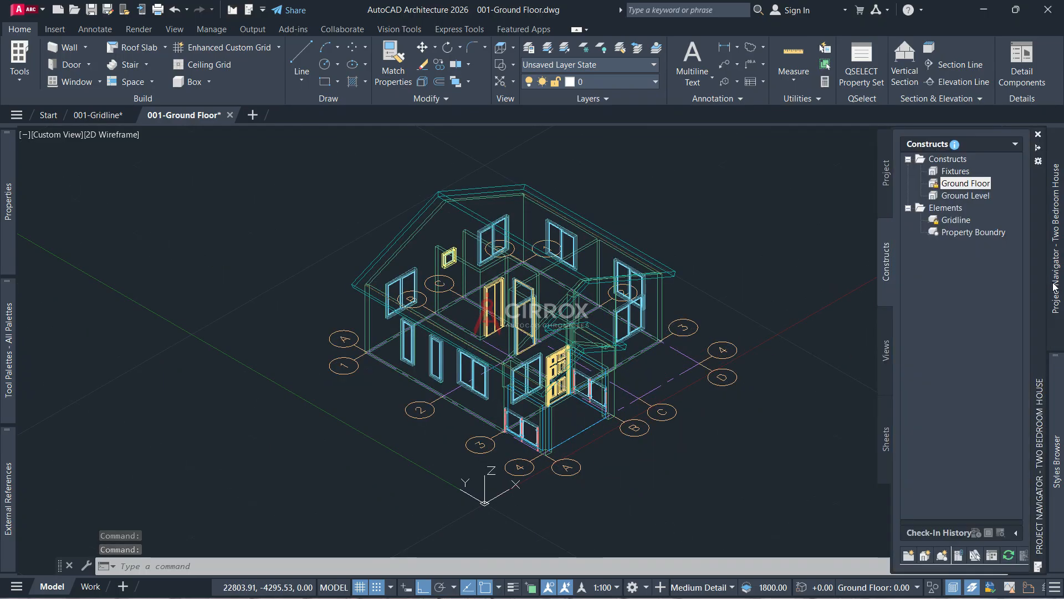
{"action": "double_click", "coordinate": [952, 195]}
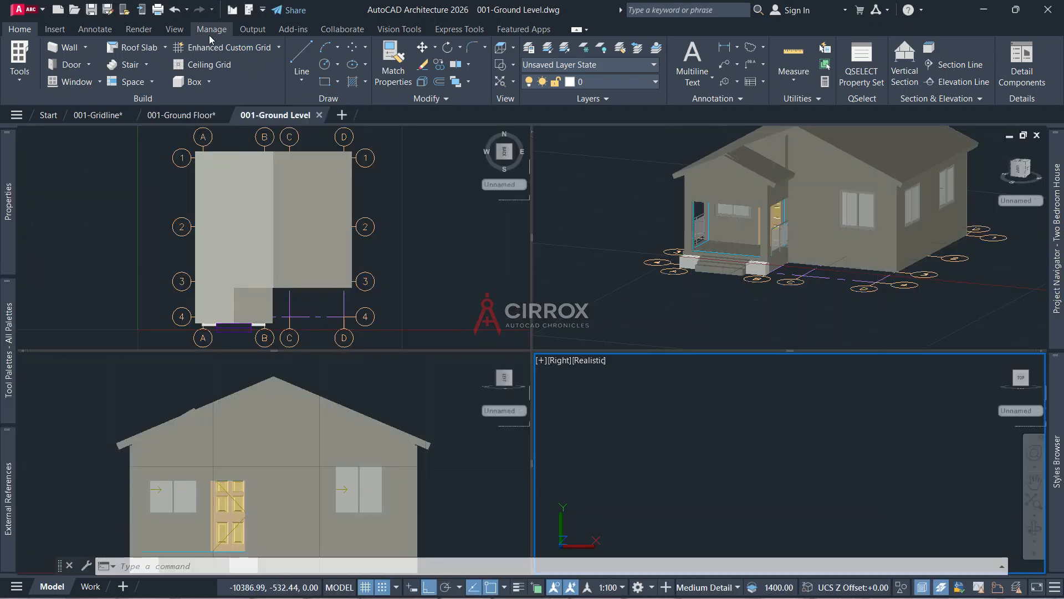
Change the ground level drawing's viewport configuration to Single
{"action": "left_click", "coordinate": [177, 32]}
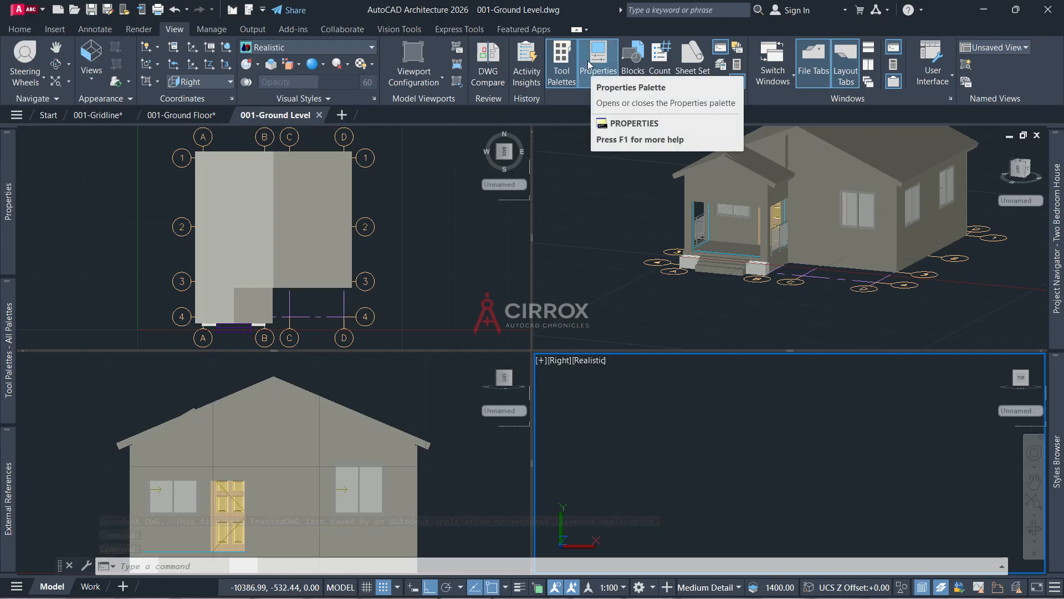
{"action": "left_click", "coordinate": [442, 82]}
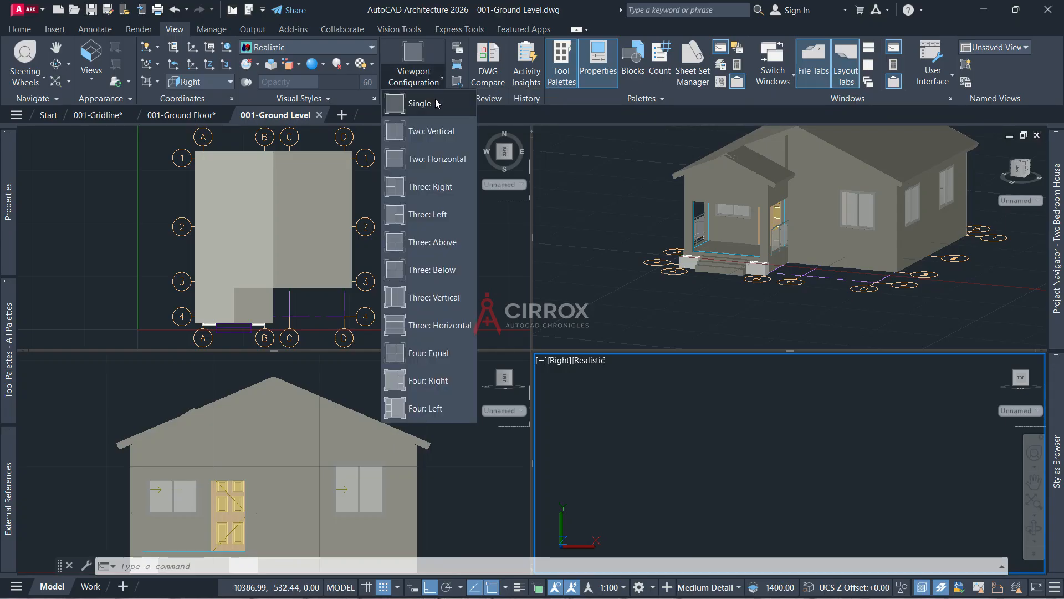
{"action": "left_click", "coordinate": [438, 104]}
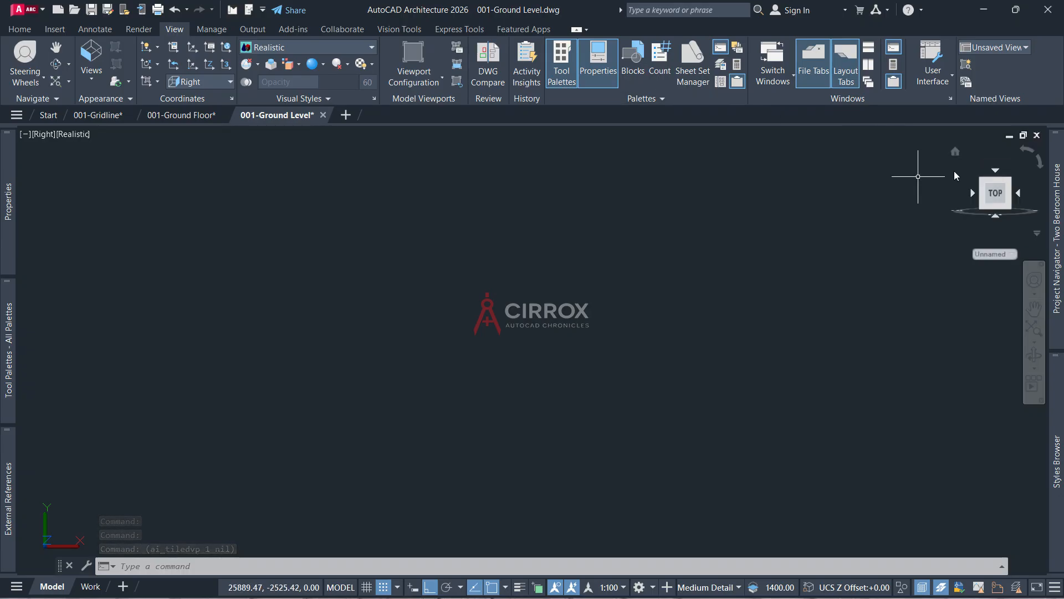
Restore the home isometric view of the house and set the coordinate system to WCS
{"action": "left_click", "coordinate": [959, 153]}
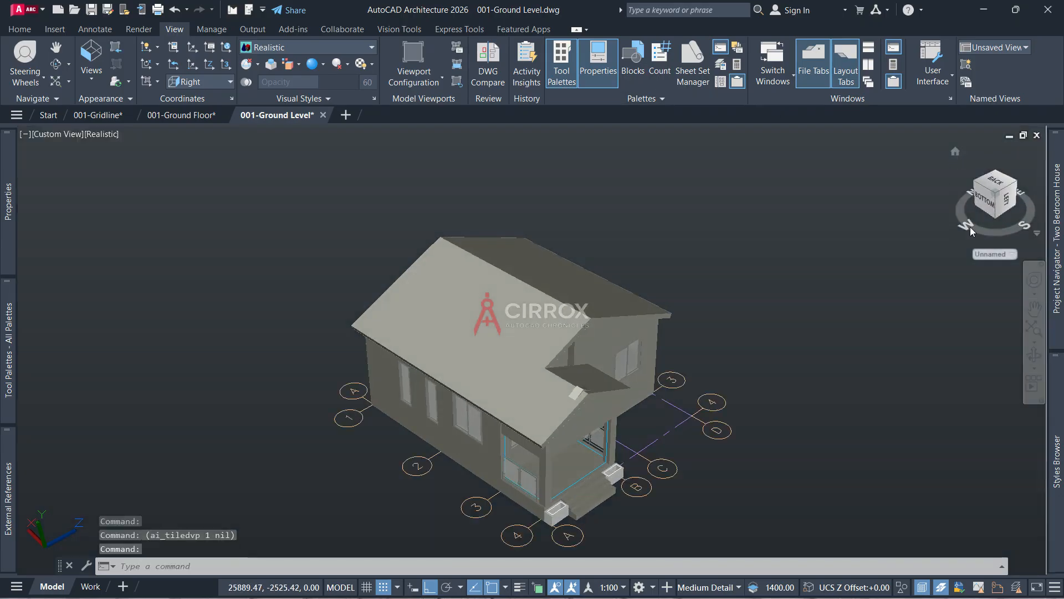
{"action": "left_click", "coordinate": [999, 254]}
{"action": "left_click", "coordinate": [993, 264]}
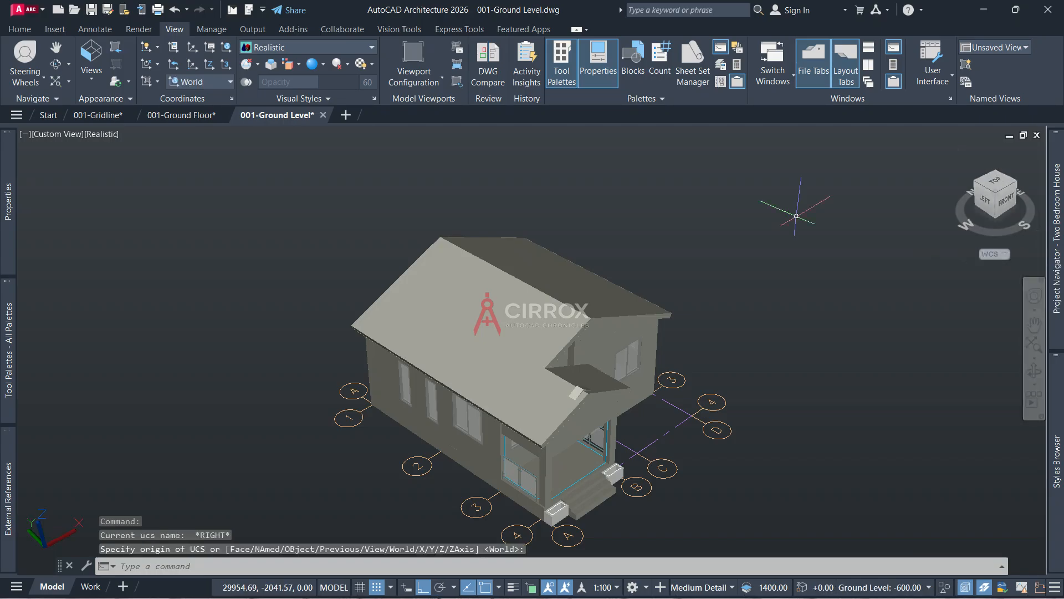
Change the ground level view's projection from perspective to parallel
{"action": "scroll", "coordinate": [542, 356], "scroll_direction": "up", "scroll_amount": 1}
{"action": "left_click", "coordinate": [102, 135]}
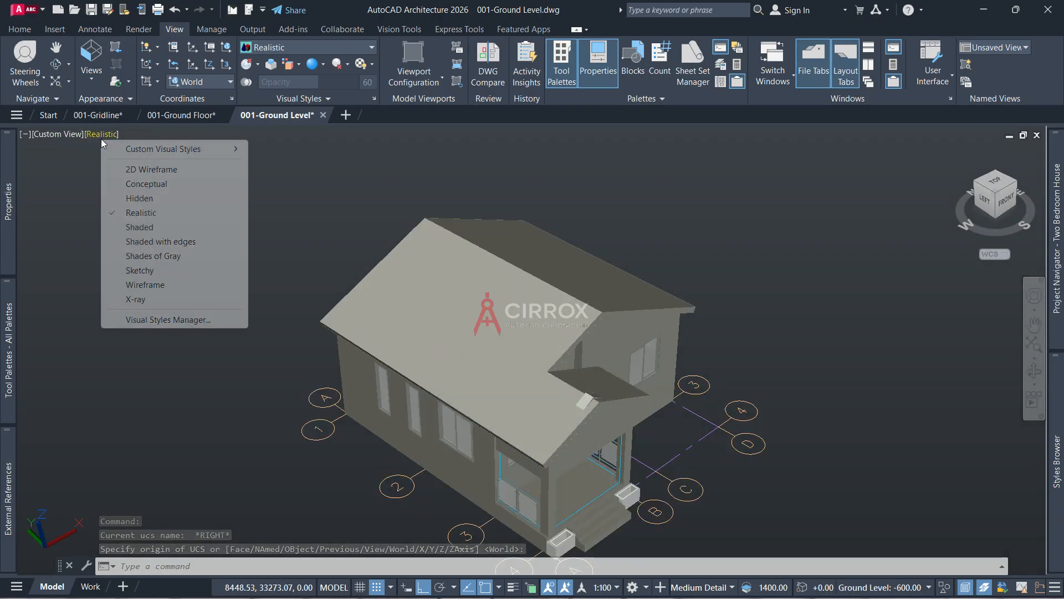
{"action": "left_click", "coordinate": [69, 135]}
{"action": "left_click", "coordinate": [67, 141]}
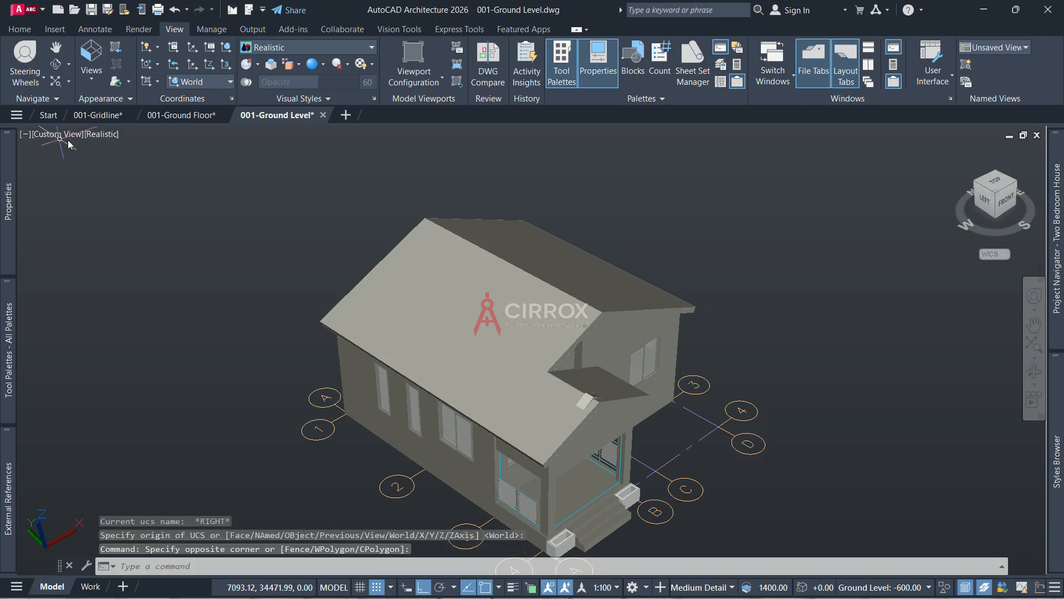
{"action": "left_click", "coordinate": [75, 138]}
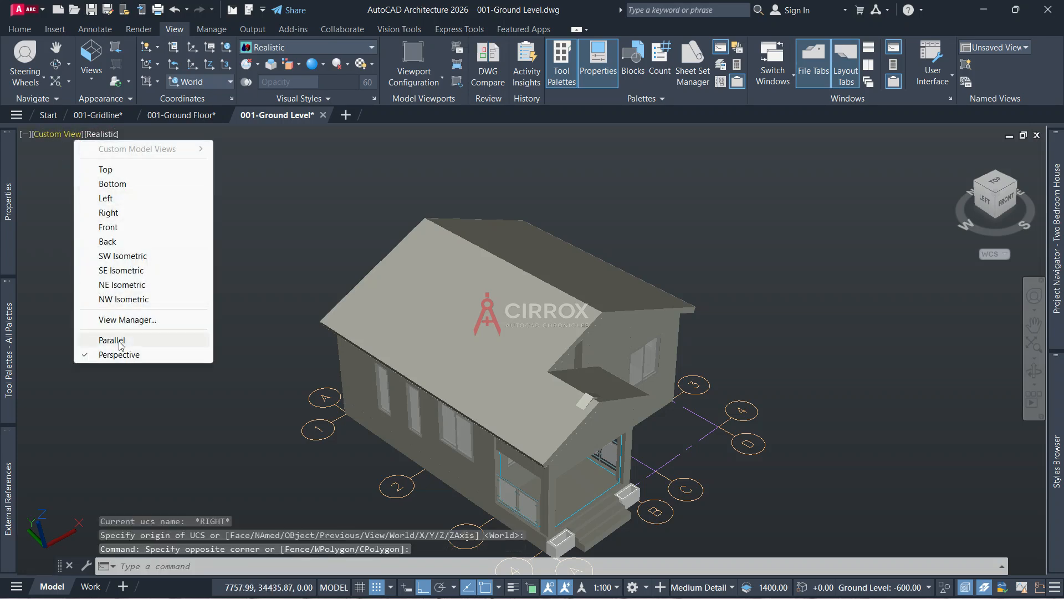
{"action": "left_click", "coordinate": [91, 339]}
{"action": "scroll", "coordinate": [532, 258], "scroll_direction": "down", "scroll_amount": 2}
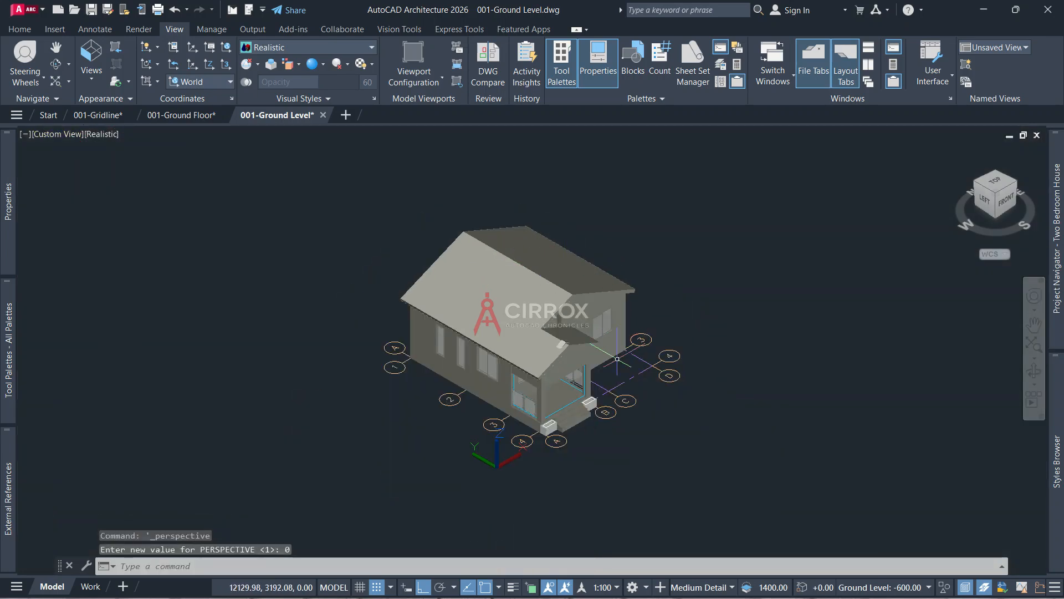
Orbit the house to view its front porch and side wall, and select the referenced ground floor
{"action": "left_click", "coordinate": [1033, 370]}
{"action": "left_click_drag", "start_coordinate": [709, 377], "coordinate": [529, 328]}
{"action": "key", "text": "Escape"}
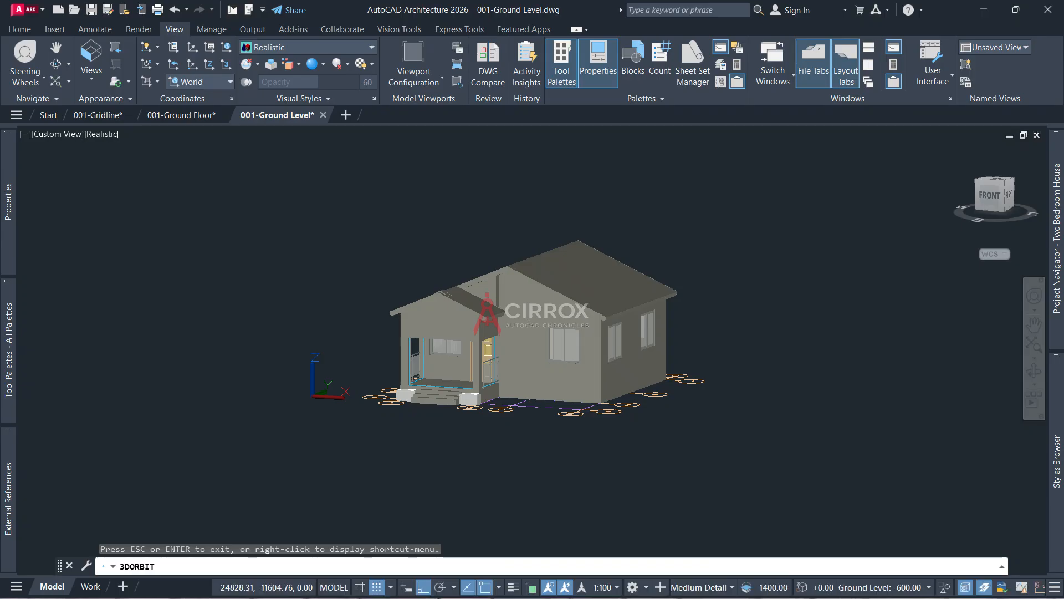
{"action": "left_click", "coordinate": [530, 329]}
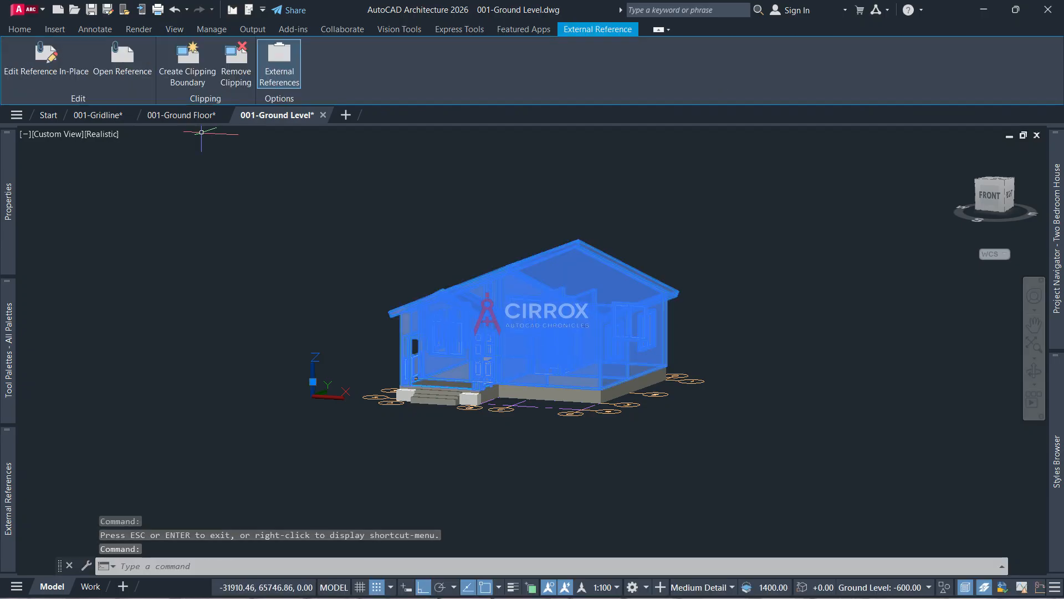
Switch to the 001-Ground Floor drawing, and display its home view in the Realistic visual style
{"action": "left_click", "coordinate": [186, 117]}
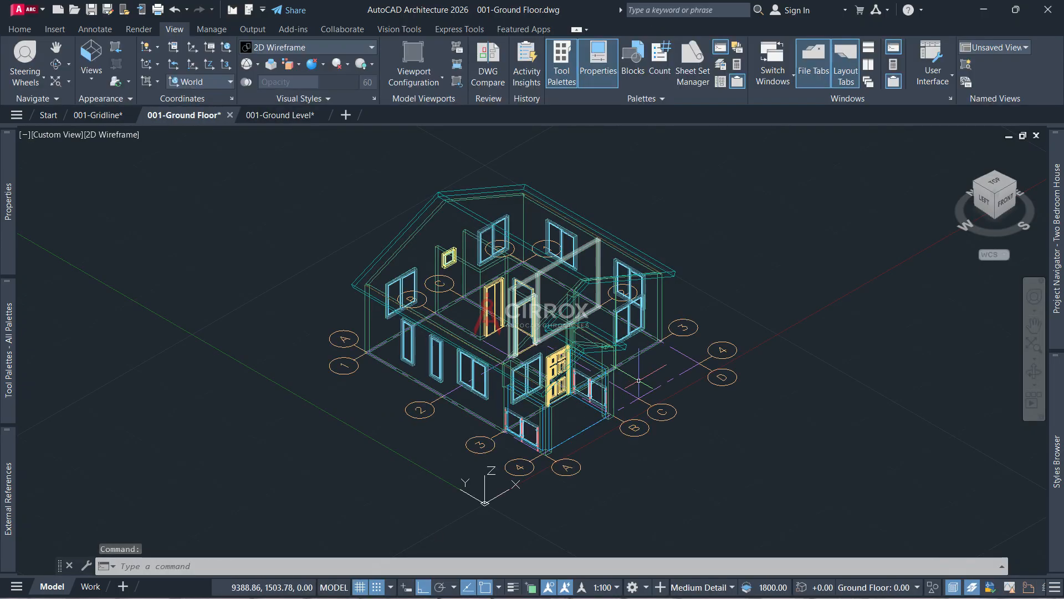
{"action": "left_click", "coordinate": [956, 153]}
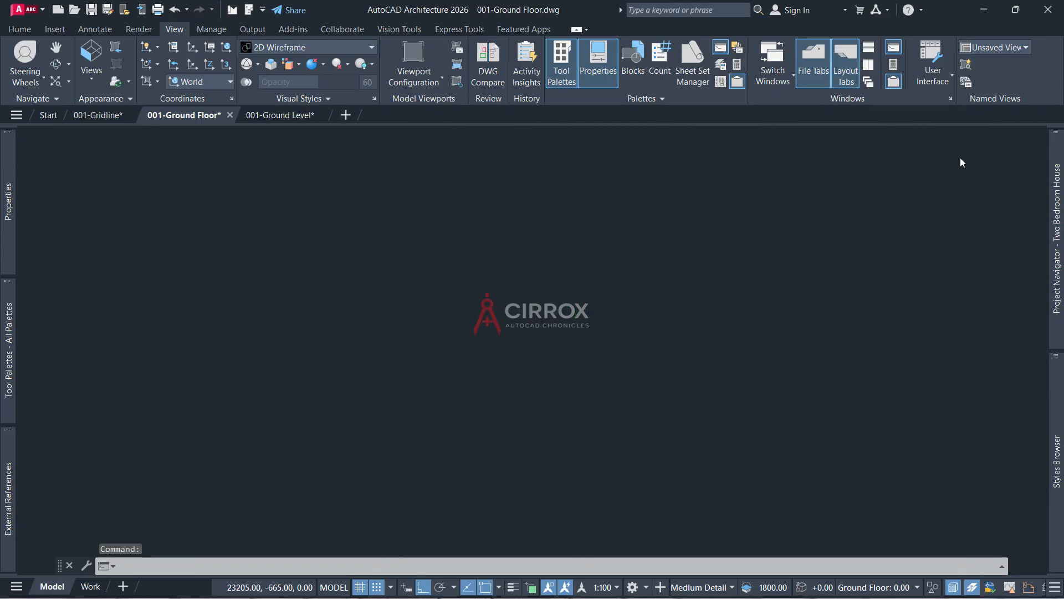
{"action": "left_click", "coordinate": [114, 135]}
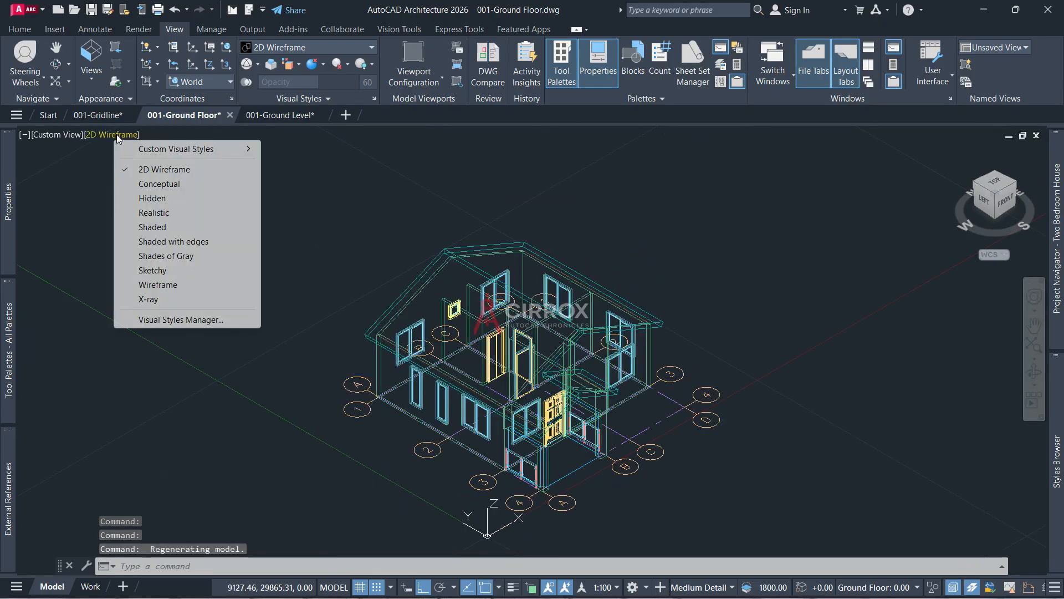
{"action": "left_click", "coordinate": [167, 214]}
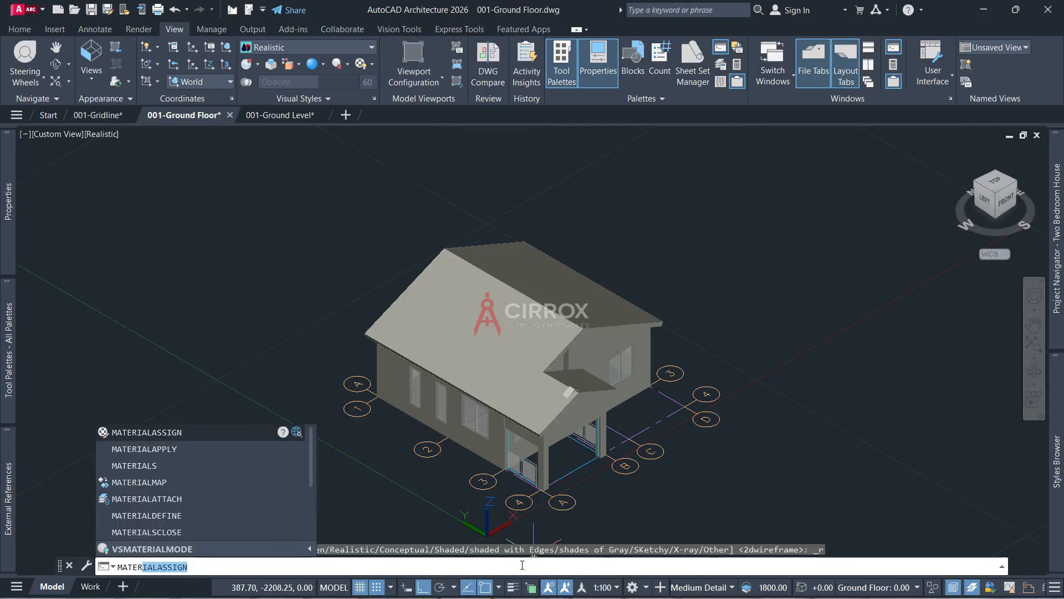
Open the Materials Browser with the MATERIALS command and expand the Autodesk Library category tree, widening it to show full category names
{"action": "left_click", "coordinate": [160, 470]}
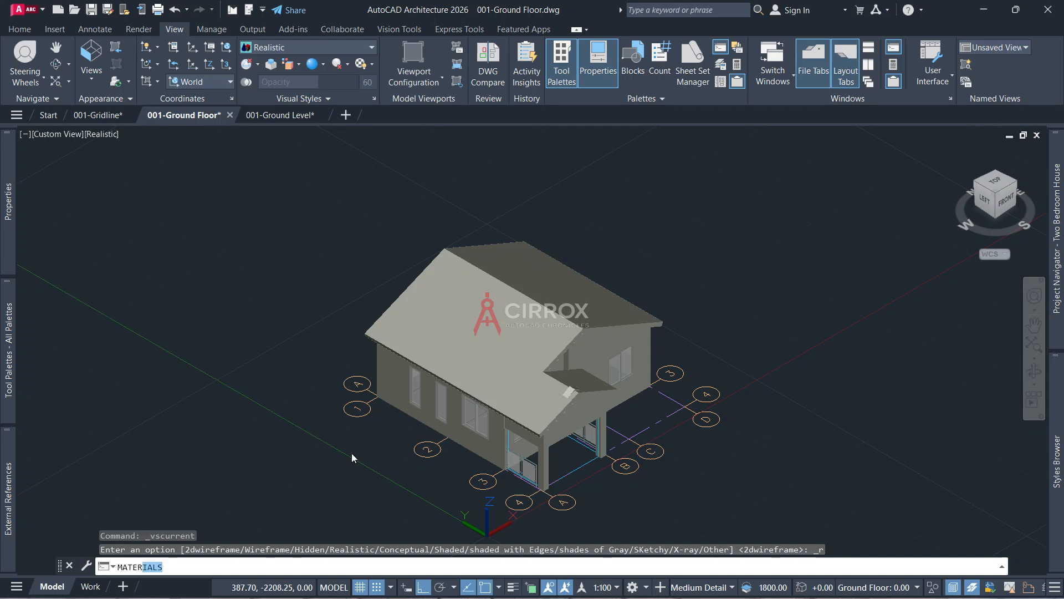
{"action": "key", "text": "Return"}
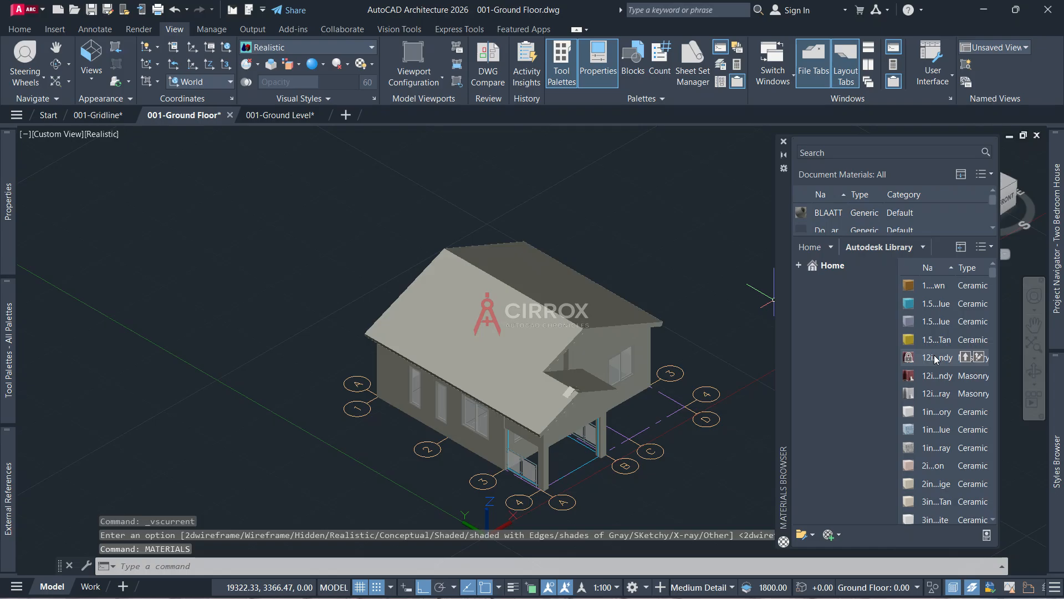
{"action": "scroll", "coordinate": [935, 360], "scroll_direction": "down", "scroll_amount": 1}
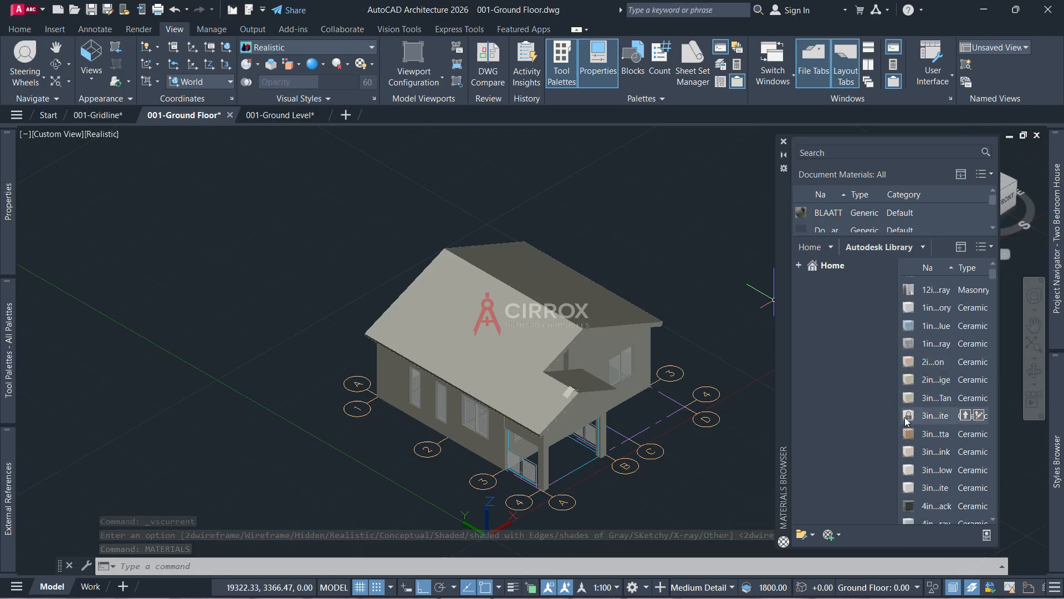
{"action": "left_click_drag", "start_coordinate": [898, 422], "coordinate": [851, 424]}
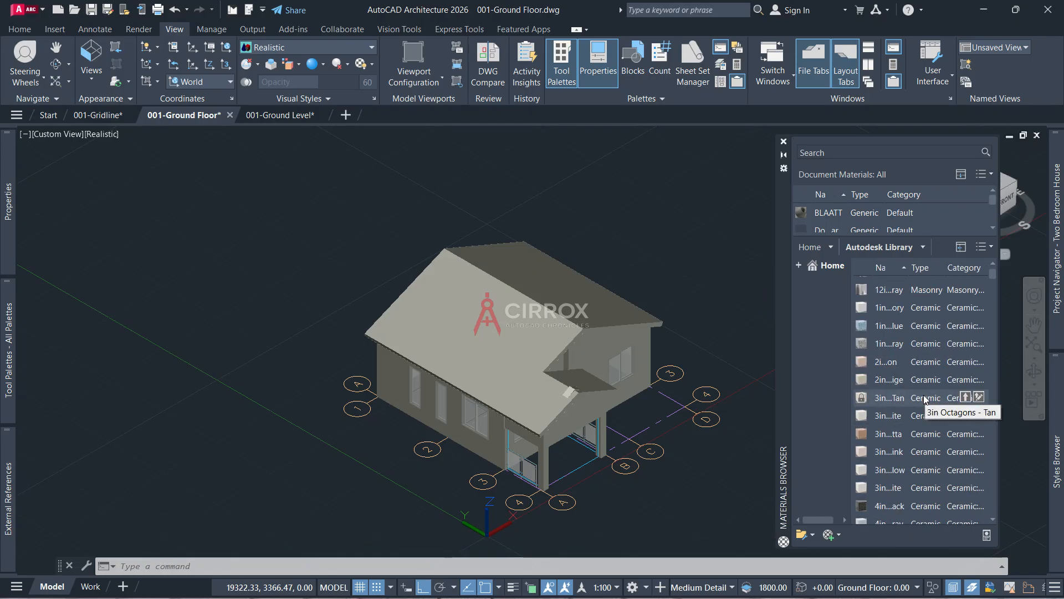
{"action": "scroll", "coordinate": [923, 392], "scroll_direction": "down", "scroll_amount": 3}
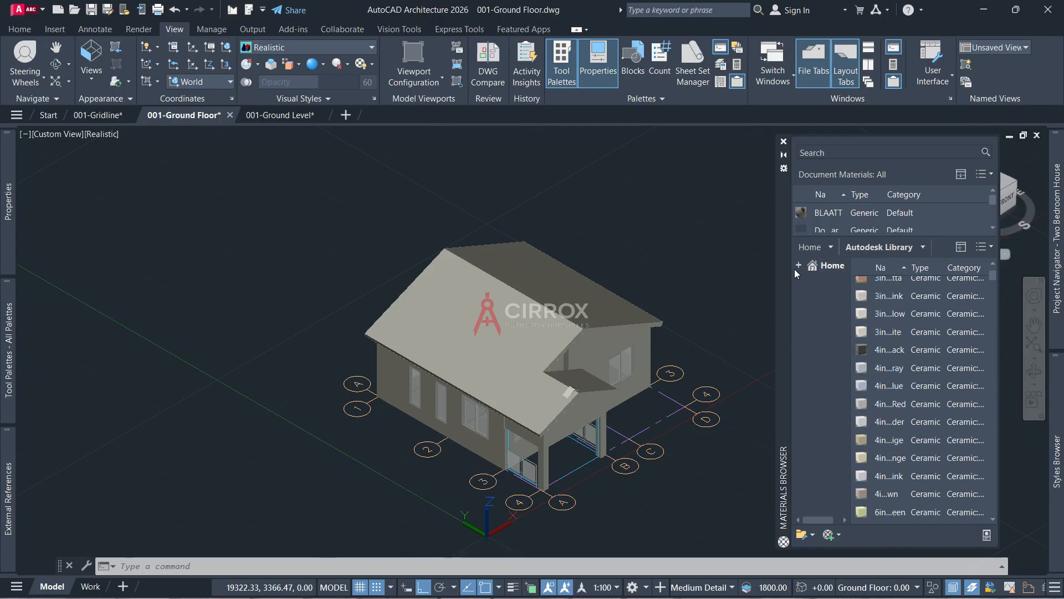
{"action": "left_click", "coordinate": [813, 293]}
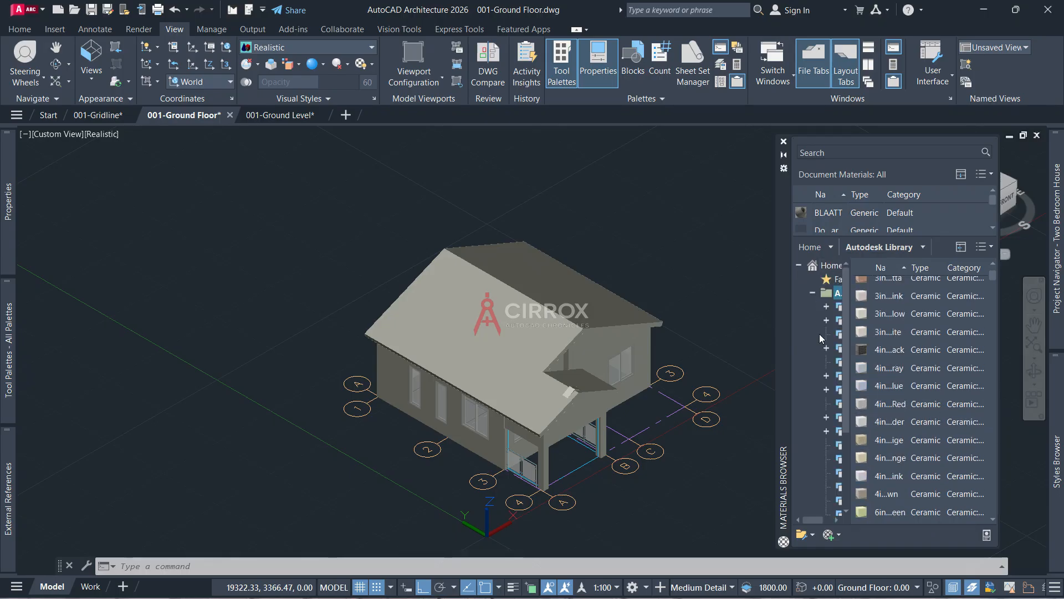
{"action": "left_click_drag", "start_coordinate": [851, 369], "coordinate": [910, 366]}
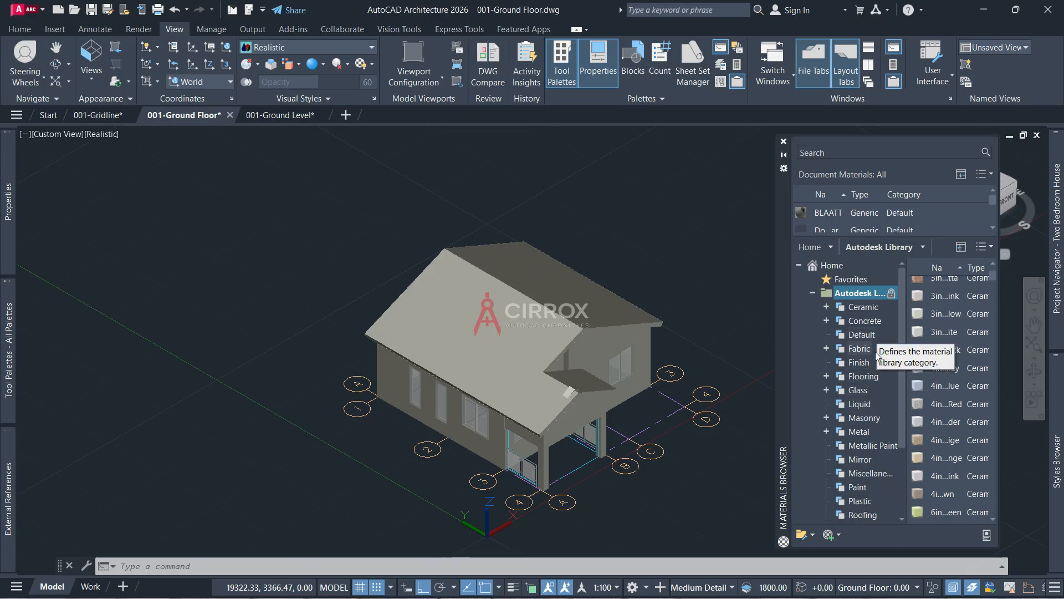
Browse the Paint, Plastic, Sitework and Stone categories of the Autodesk Library for a suitable wall material
{"action": "scroll", "coordinate": [878, 356], "scroll_direction": "down", "scroll_amount": 1}
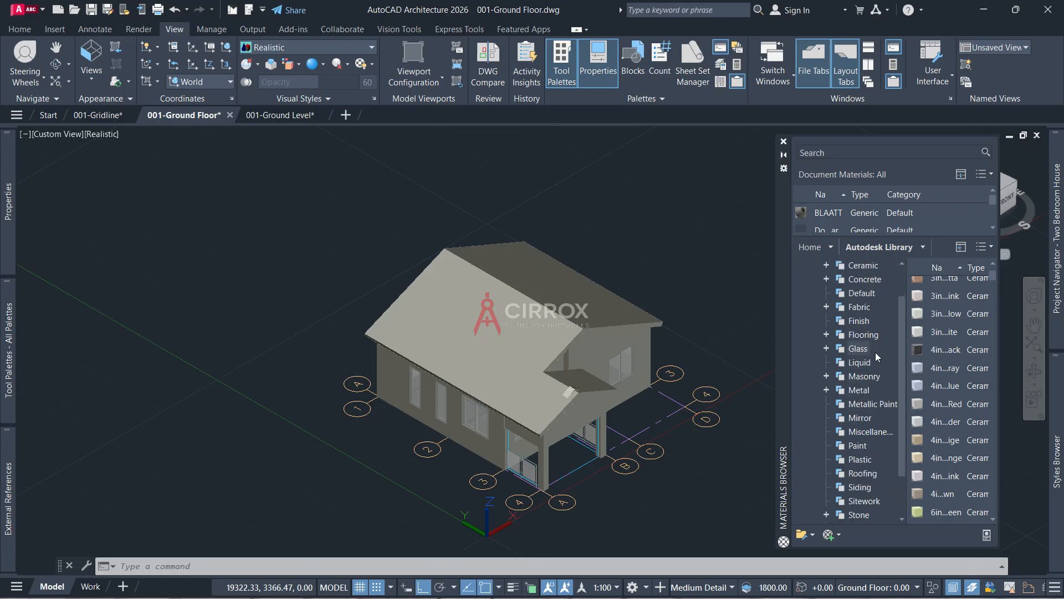
{"action": "left_click", "coordinate": [859, 446]}
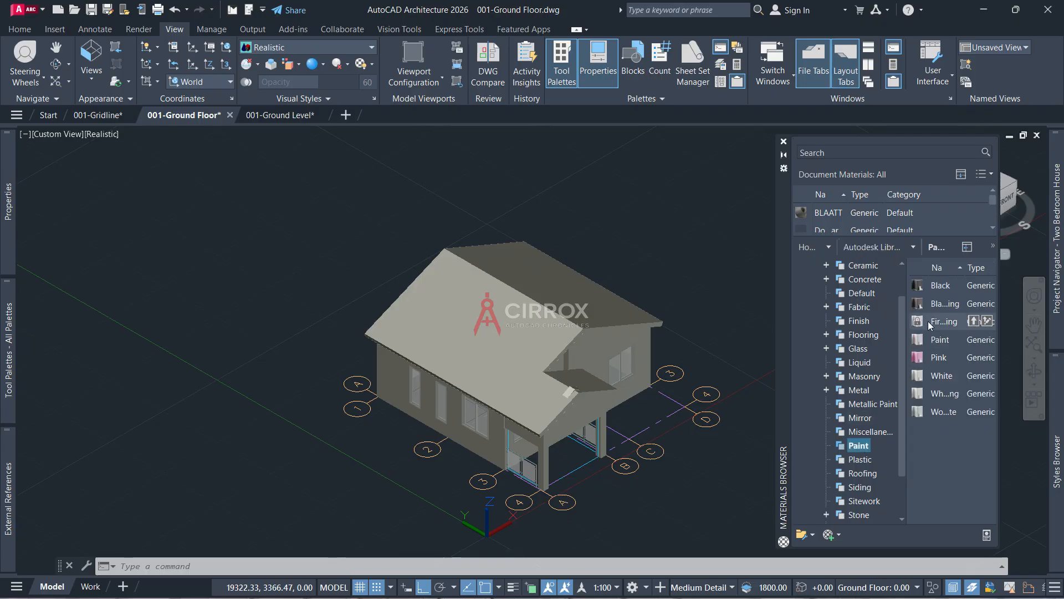
{"action": "left_click", "coordinate": [868, 459]}
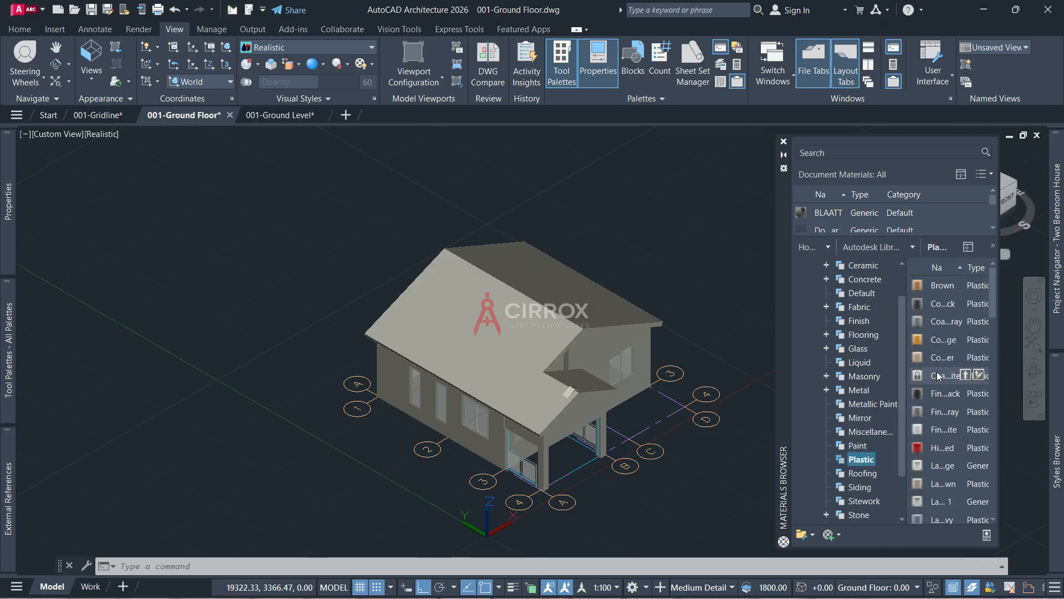
{"action": "scroll", "coordinate": [938, 375], "scroll_direction": "down", "scroll_amount": 2}
{"action": "scroll", "coordinate": [850, 455], "scroll_direction": "down", "scroll_amount": 1}
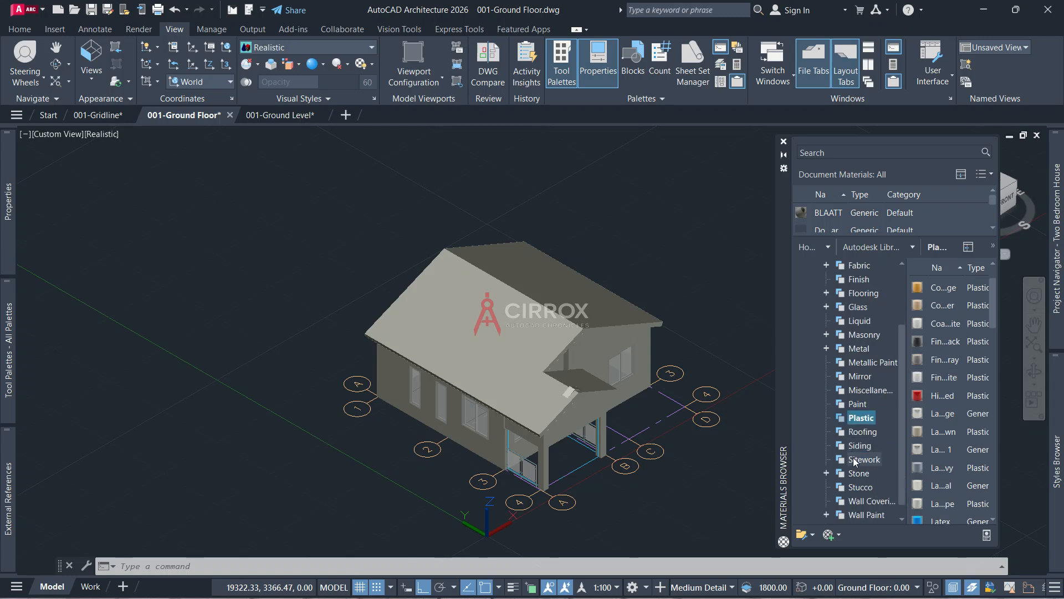
{"action": "left_click", "coordinate": [857, 461]}
{"action": "left_click", "coordinate": [857, 479]}
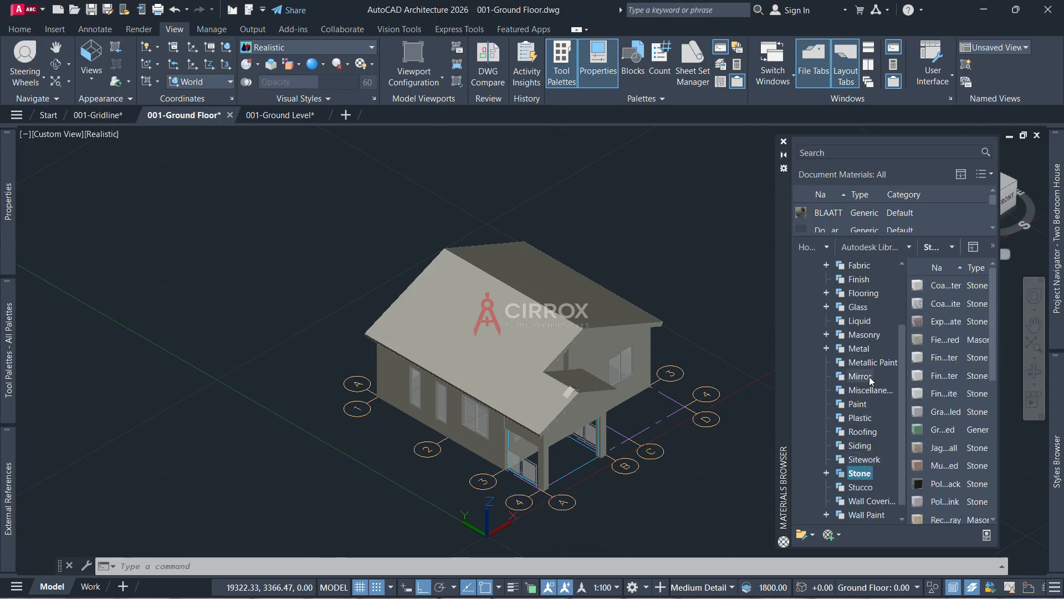
Examine the materials in the library's Ceramic, Wall Covering and Stucco categories as options for the walls
{"action": "scroll", "coordinate": [866, 282], "scroll_direction": "up", "scroll_amount": 2}
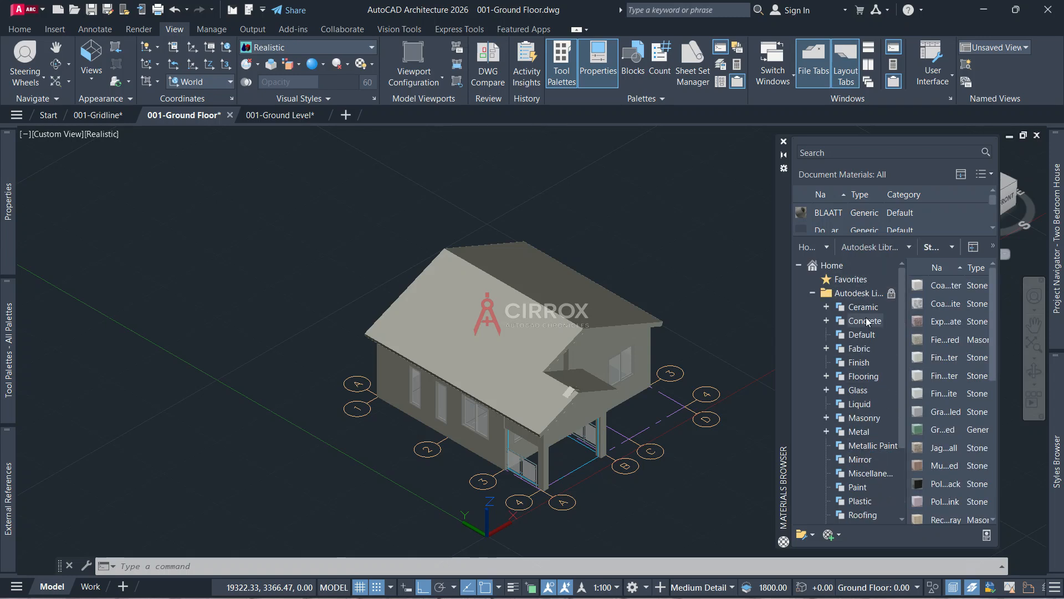
{"action": "left_click", "coordinate": [863, 306]}
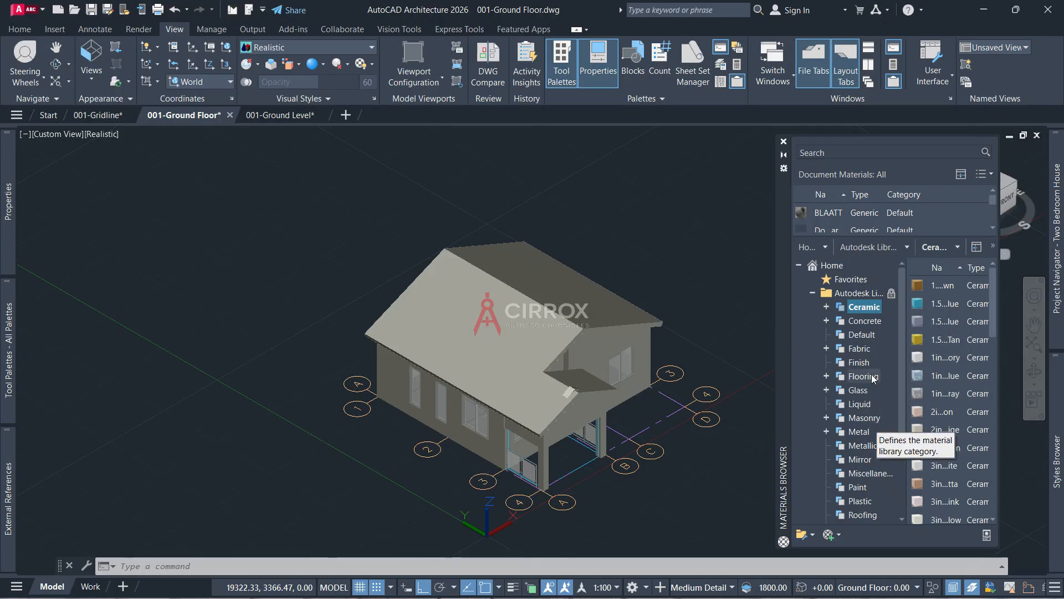
{"action": "scroll", "coordinate": [860, 348], "scroll_direction": "down", "scroll_amount": 1}
{"action": "scroll", "coordinate": [858, 349], "scroll_direction": "down", "scroll_amount": 1}
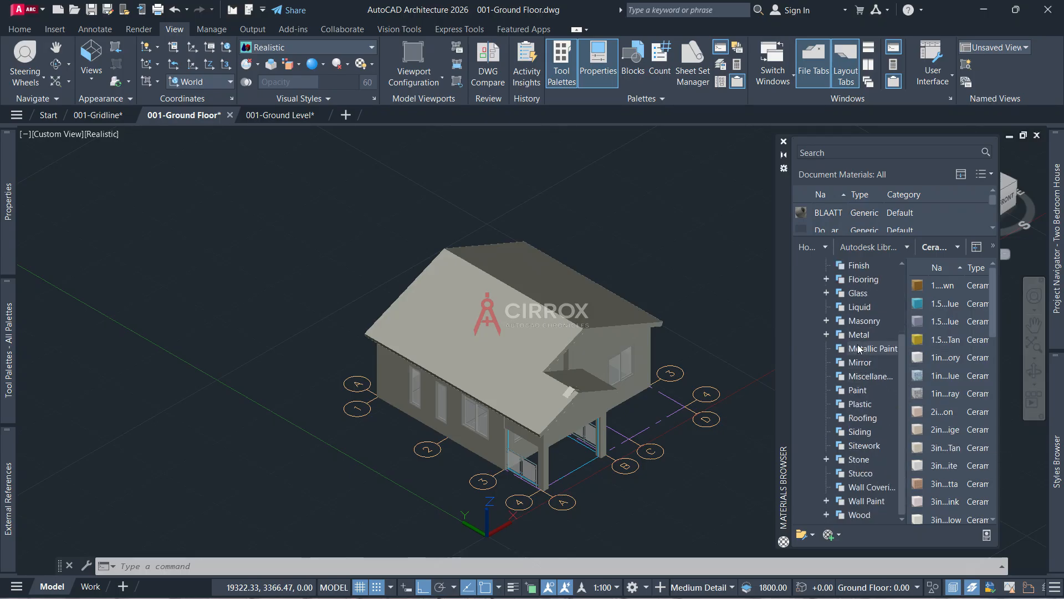
{"action": "left_click", "coordinate": [860, 474]}
{"action": "left_click", "coordinate": [859, 488]}
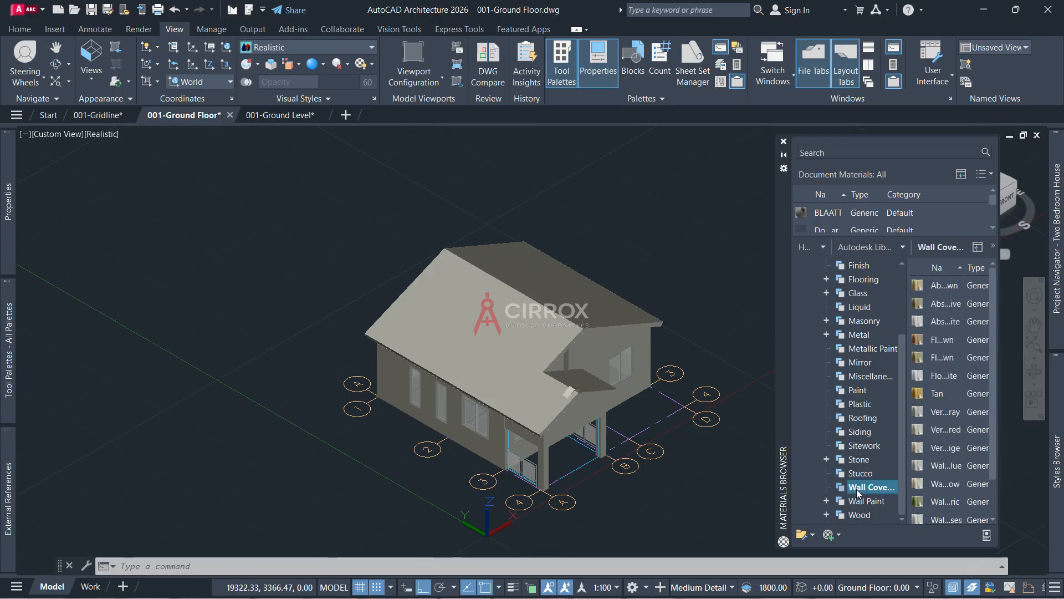
{"action": "scroll", "coordinate": [920, 421], "scroll_direction": "down", "scroll_amount": 1}
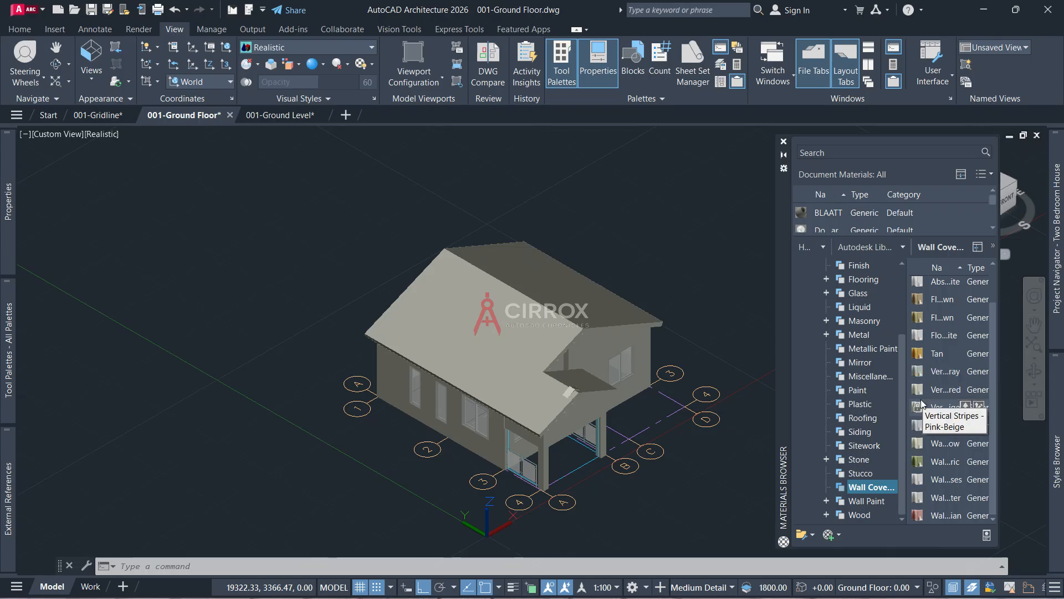
{"action": "left_click", "coordinate": [875, 474]}
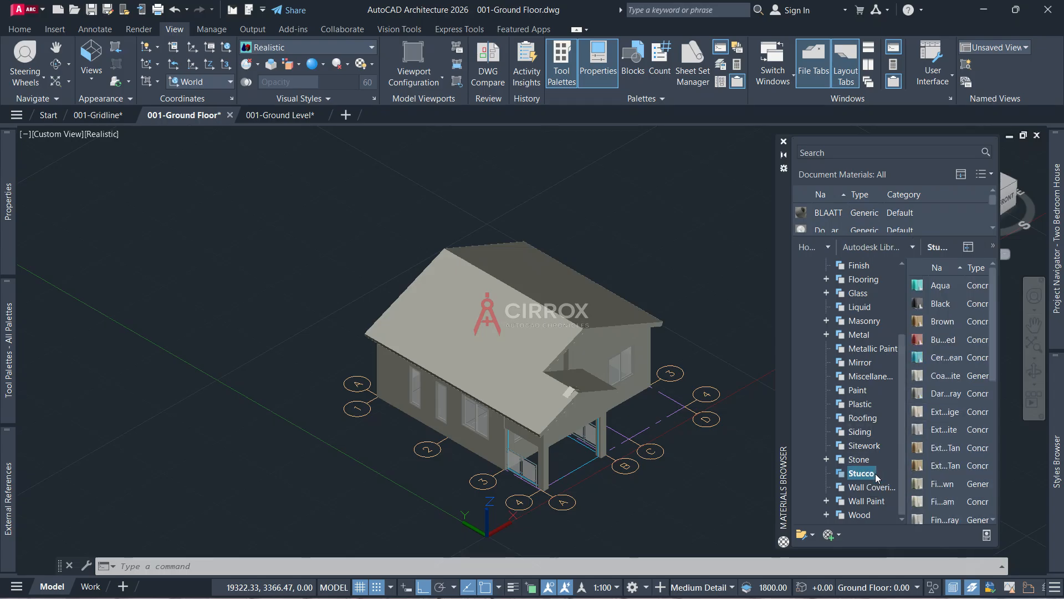
{"action": "scroll", "coordinate": [964, 437], "scroll_direction": "down", "scroll_amount": 3}
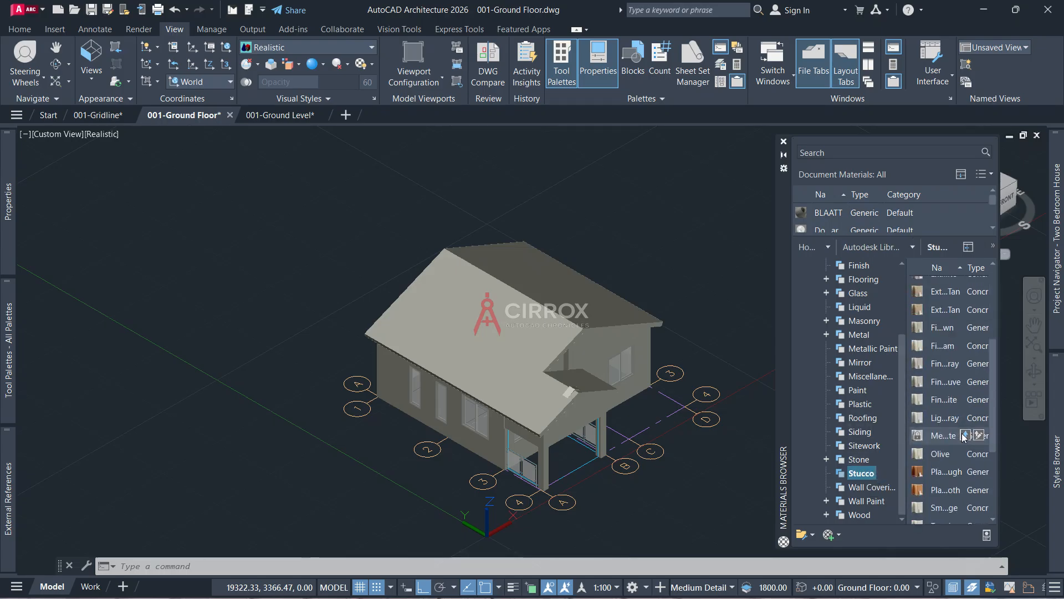
{"action": "scroll", "coordinate": [964, 438], "scroll_direction": "down", "scroll_amount": 2}
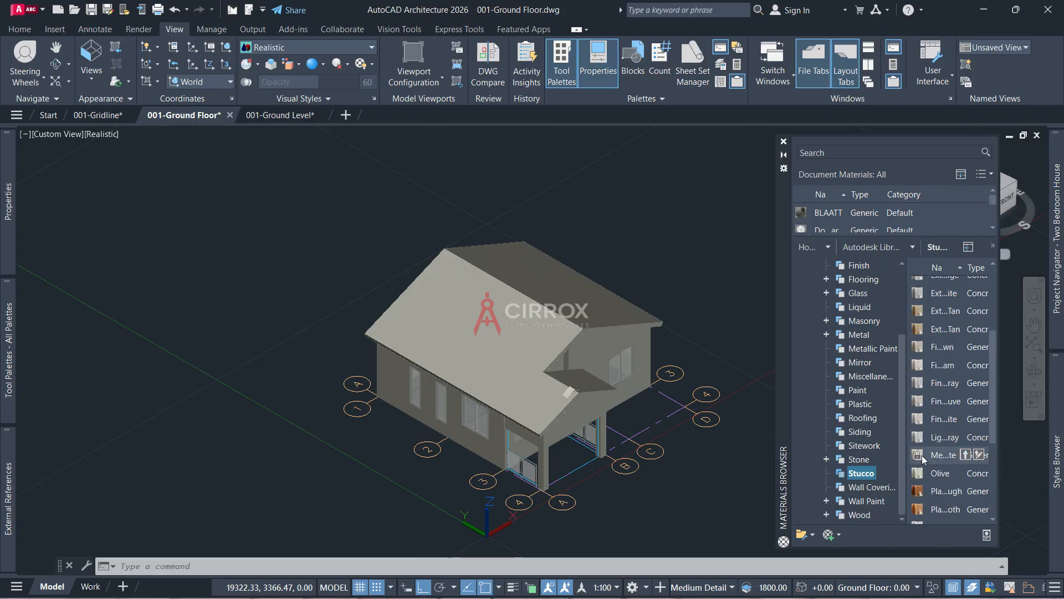
Find the Wheat material in the Wall Paint category and add it to the active tool palette
{"action": "left_click", "coordinate": [867, 501]}
{"action": "scroll", "coordinate": [949, 433], "scroll_direction": "down", "scroll_amount": 3}
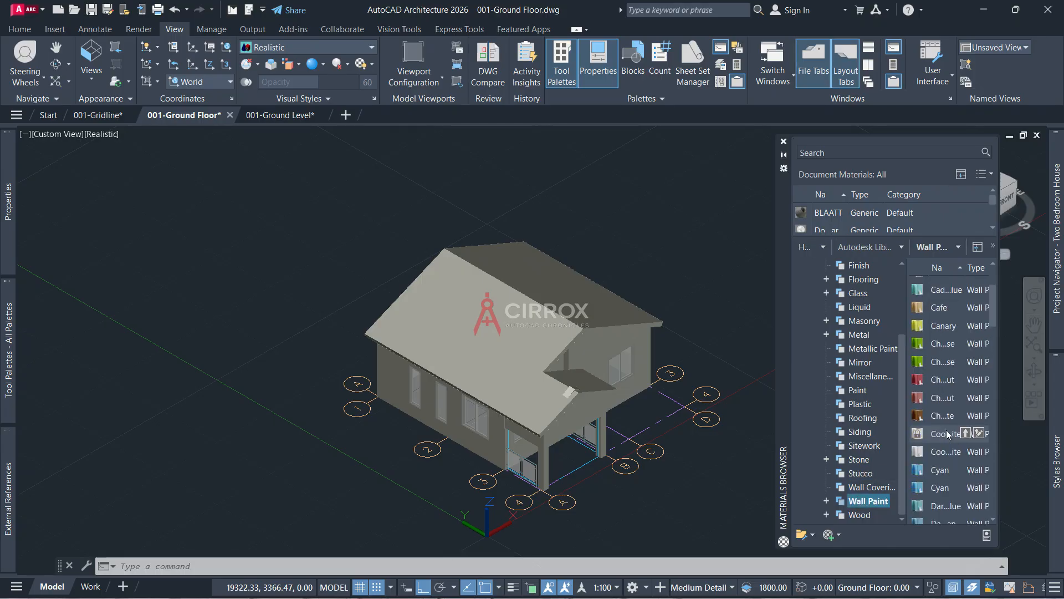
{"action": "scroll", "coordinate": [948, 434], "scroll_direction": "down", "scroll_amount": 5}
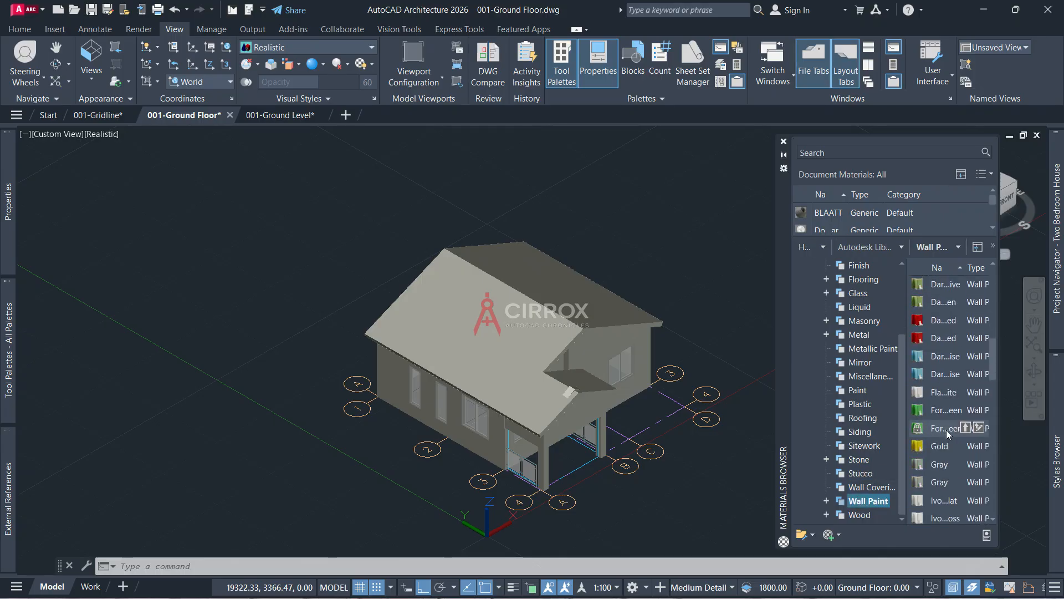
{"action": "scroll", "coordinate": [947, 435], "scroll_direction": "down", "scroll_amount": 9}
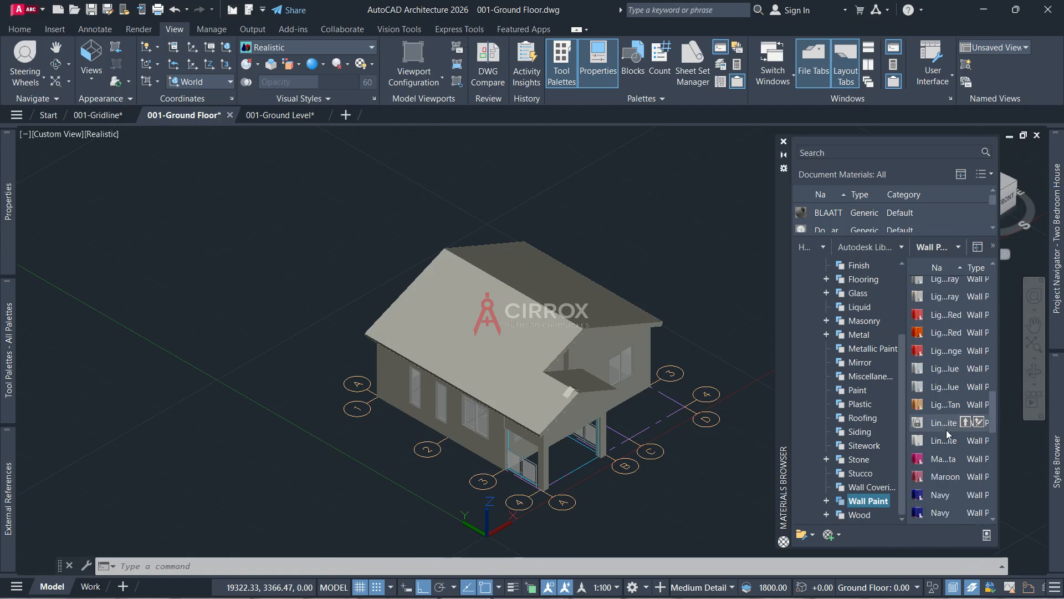
{"action": "scroll", "coordinate": [947, 430], "scroll_direction": "down", "scroll_amount": 3}
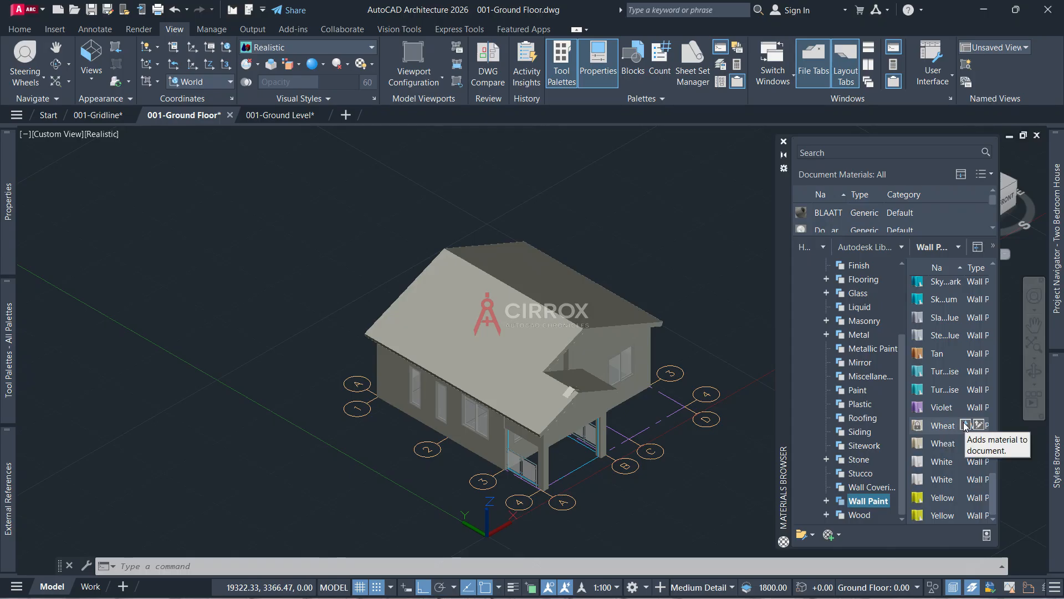
{"action": "right_click", "coordinate": [950, 424]}
{"action": "mouse_move", "coordinate": [980, 476]}
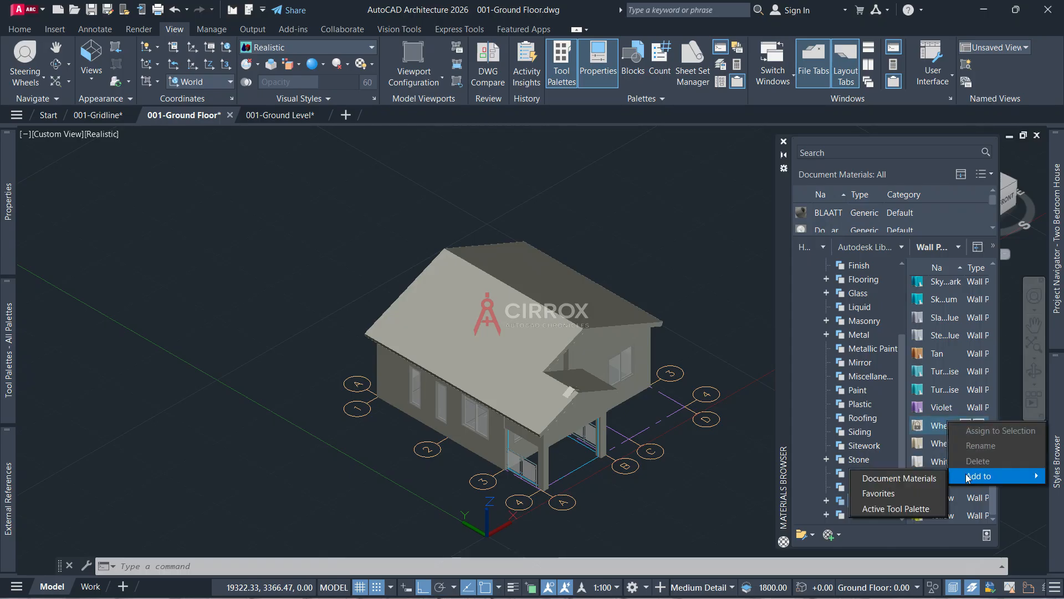
{"action": "left_click", "coordinate": [902, 509]}
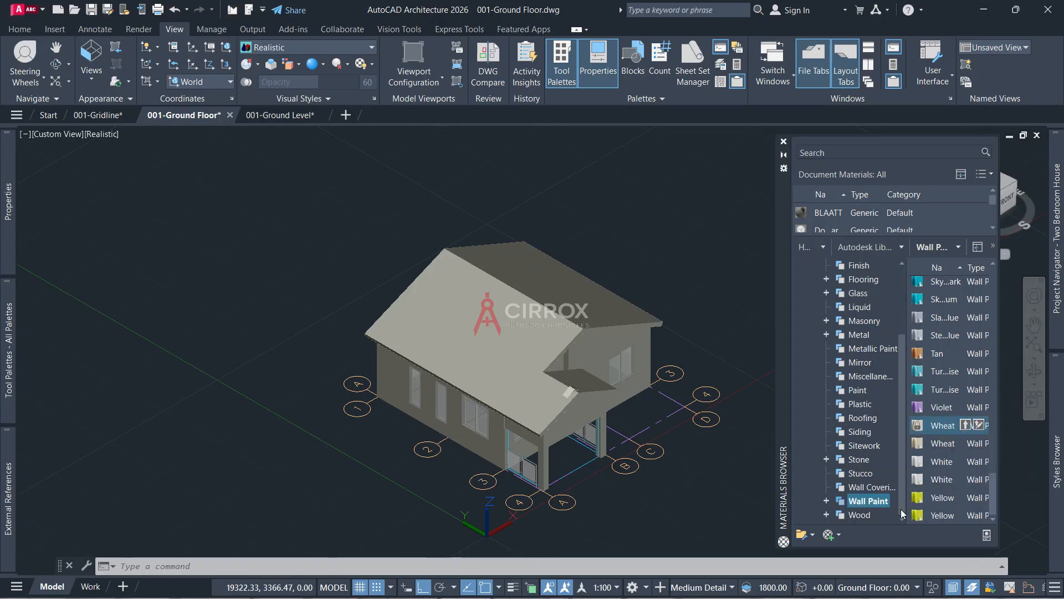
Create an AEC material named Wheat from the Wheat palette tool, converting it to an AEC Material Tool, and save the drawing
{"action": "left_click", "coordinate": [14, 375]}
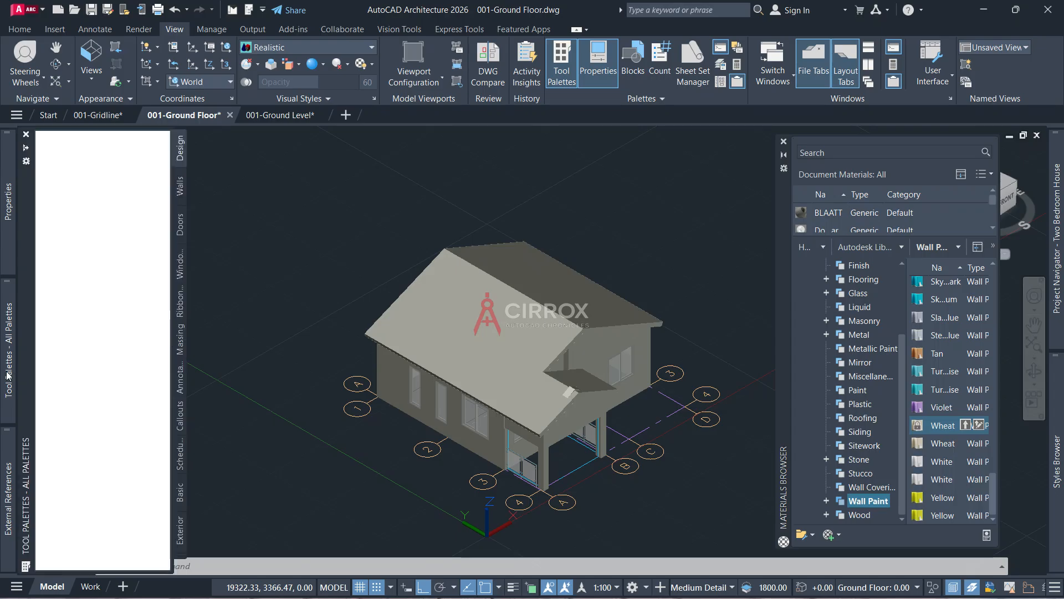
{"action": "left_click", "coordinate": [65, 550]}
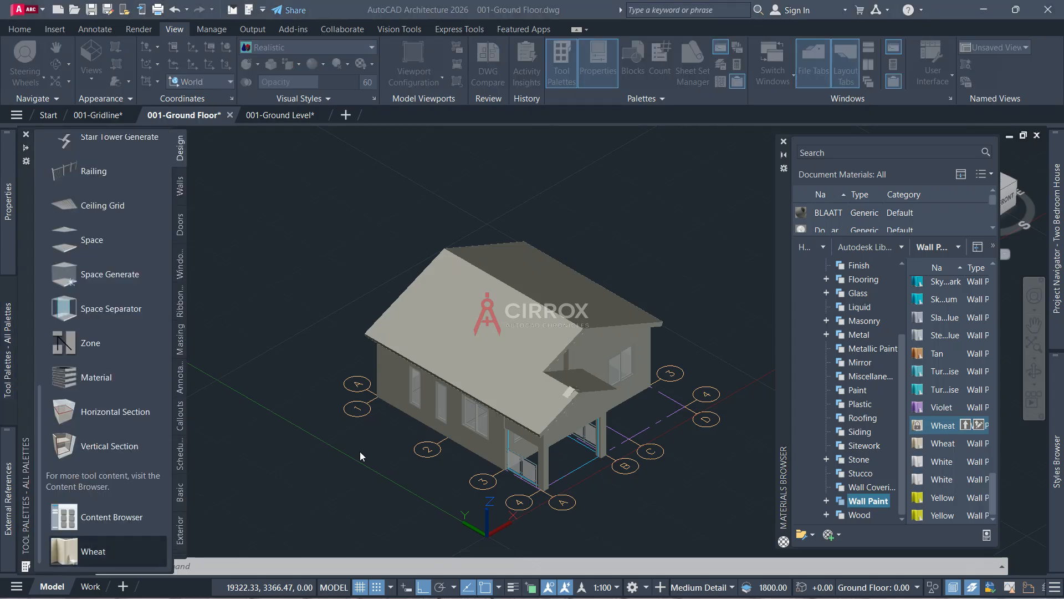
{"action": "left_click", "coordinate": [498, 384]}
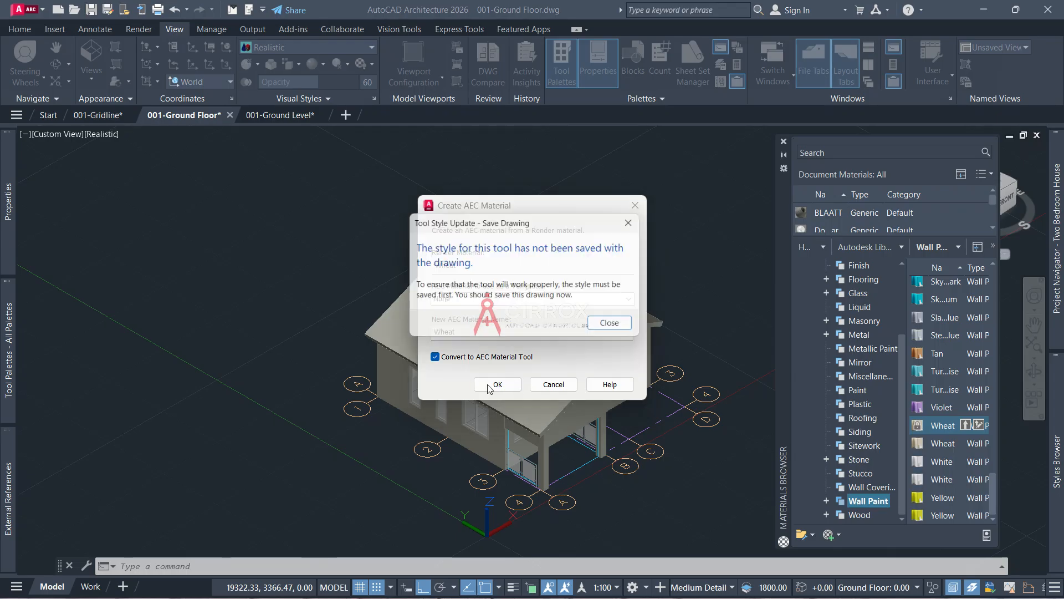
{"action": "left_click", "coordinate": [616, 326]}
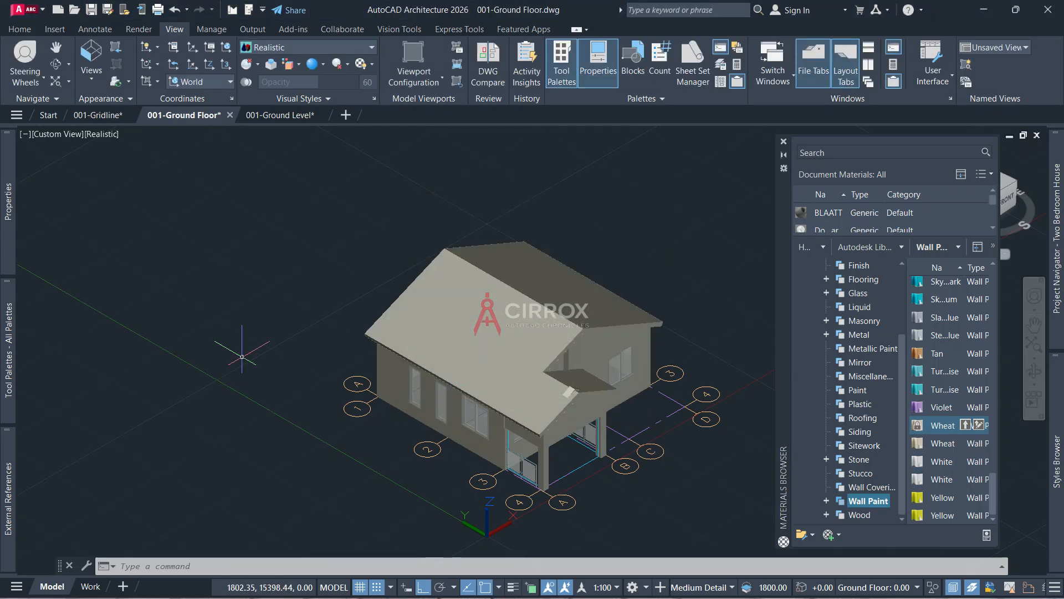
{"action": "key", "text": "ctrl+s"}
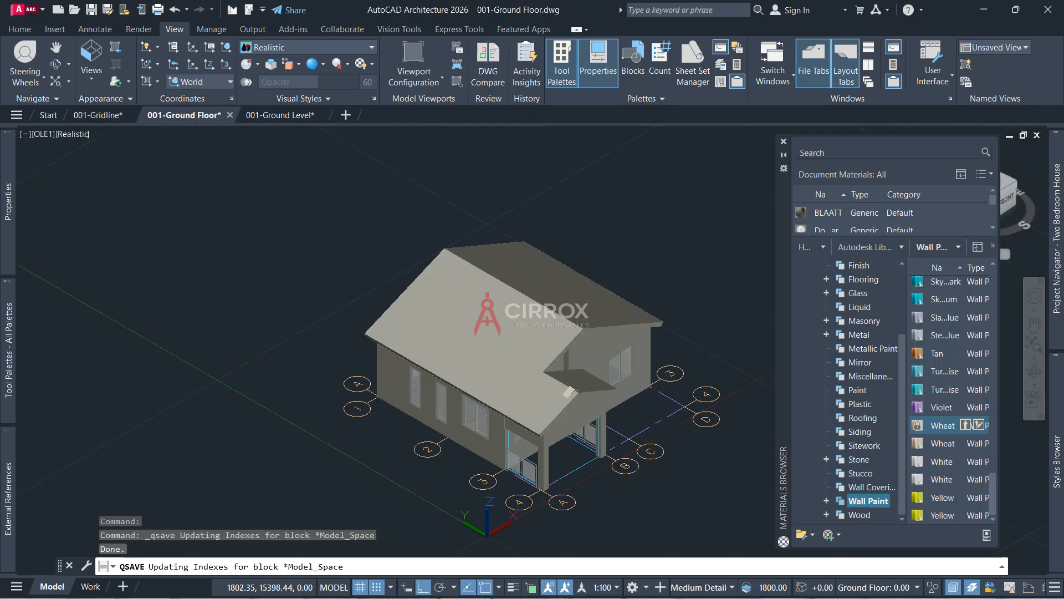
Apply the Wheat material to the long side wall with the three windows, using the this Object option
{"action": "mouse_move", "coordinate": [10, 394]}
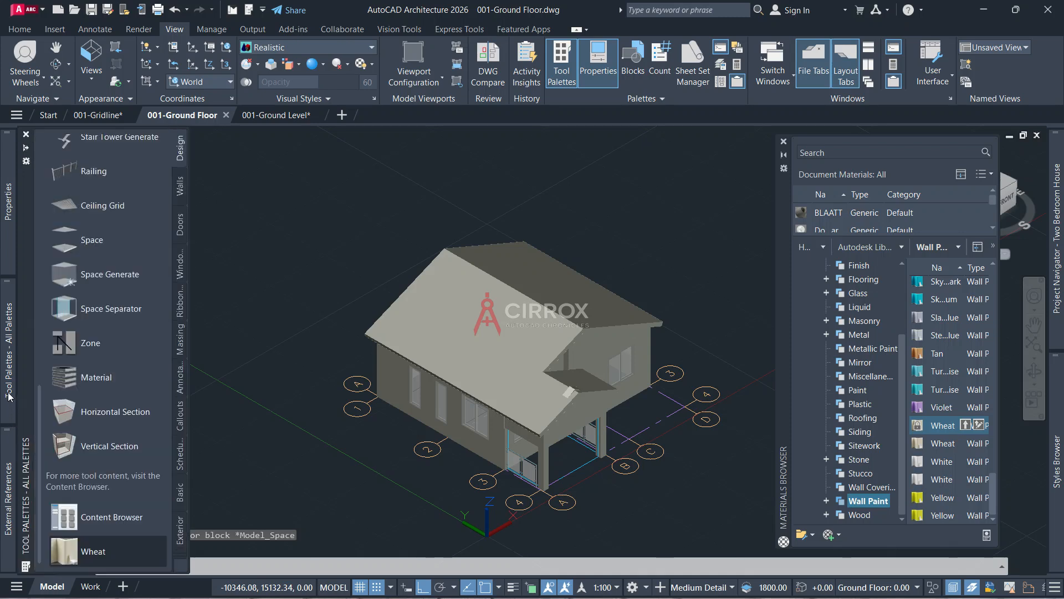
{"action": "left_click", "coordinate": [61, 552]}
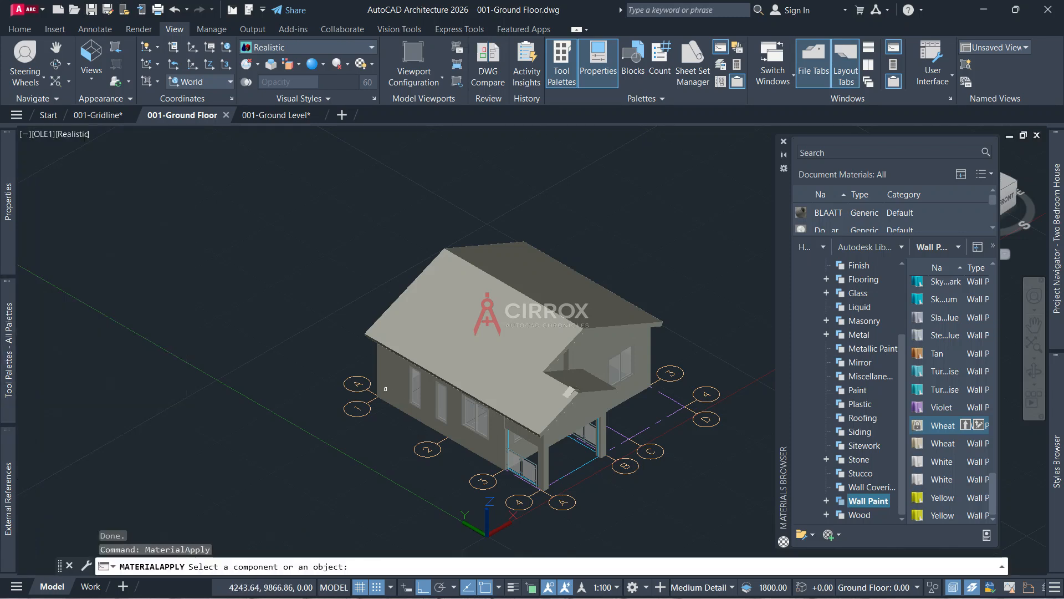
{"action": "left_click", "coordinate": [388, 384]}
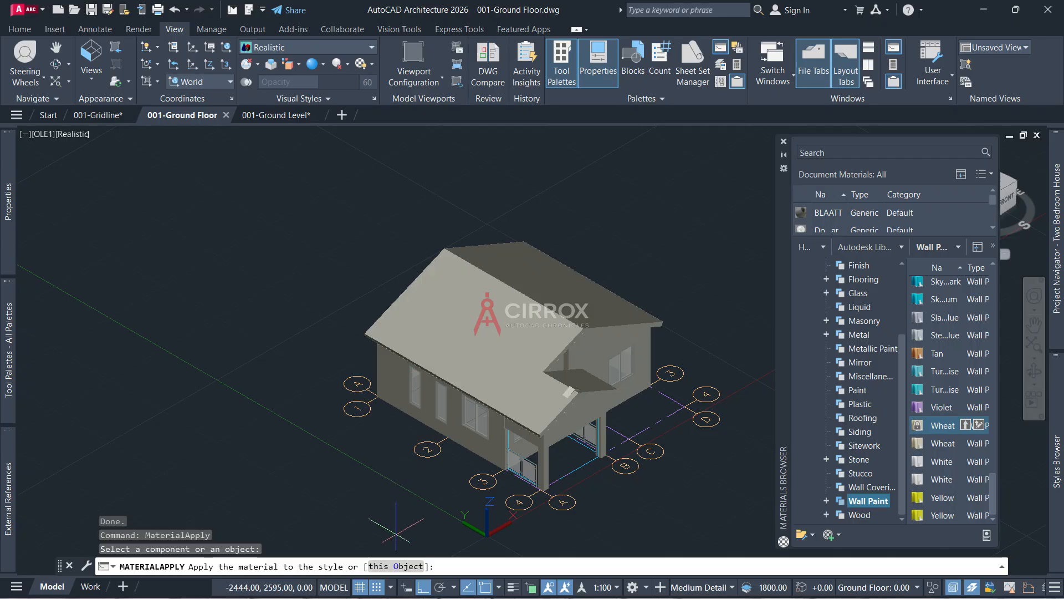
{"action": "left_click", "coordinate": [400, 566]}
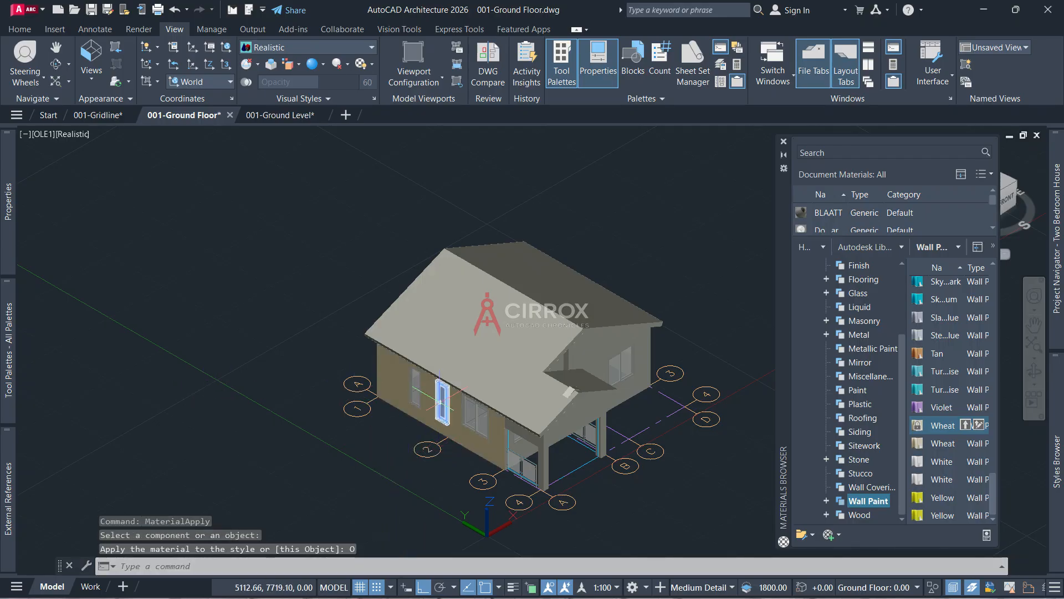
Apply the Wheat material to the style of the long side wall so that every wall of that style receives it
{"action": "mouse_move", "coordinate": [10, 380]}
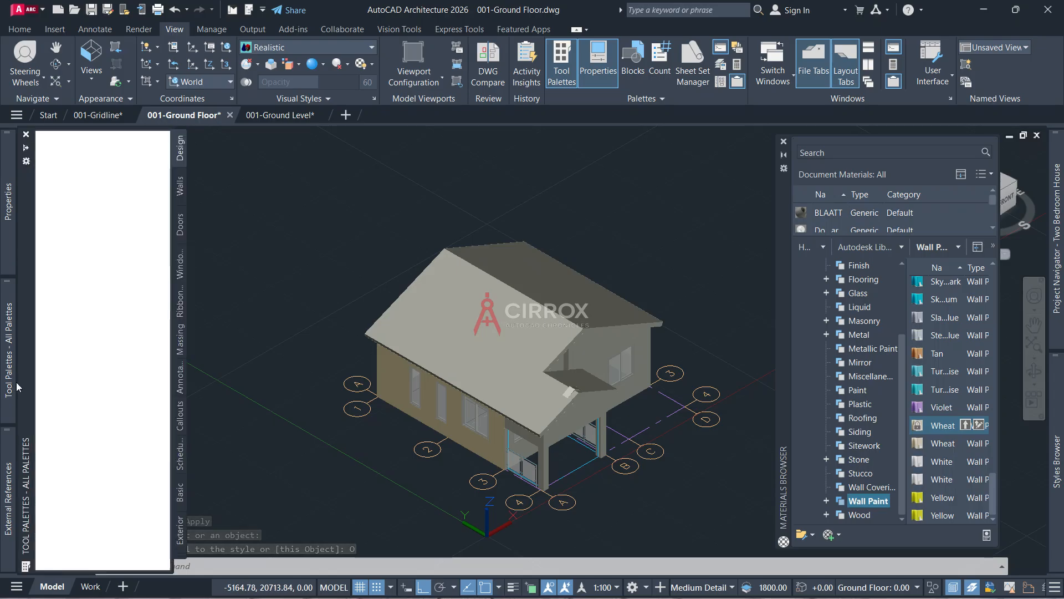
{"action": "left_click", "coordinate": [61, 554]}
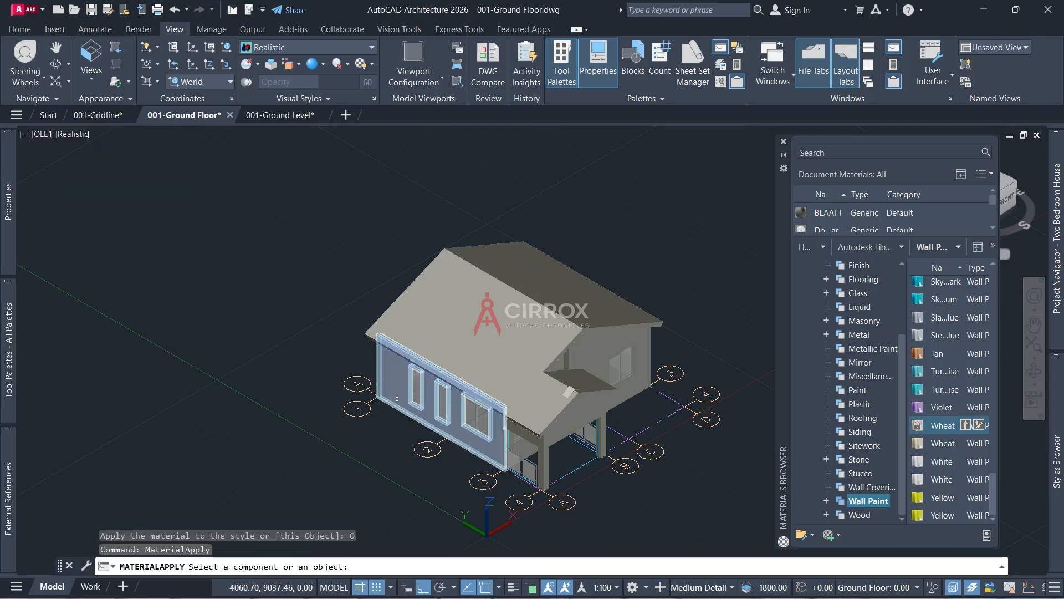
{"action": "left_click", "coordinate": [397, 399]}
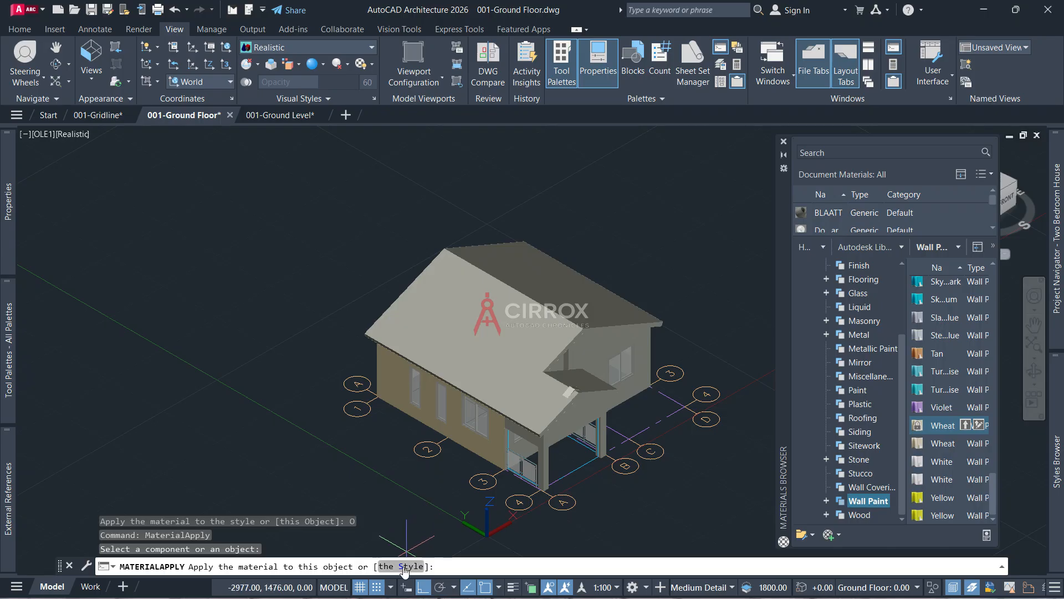
{"action": "left_click", "coordinate": [408, 565]}
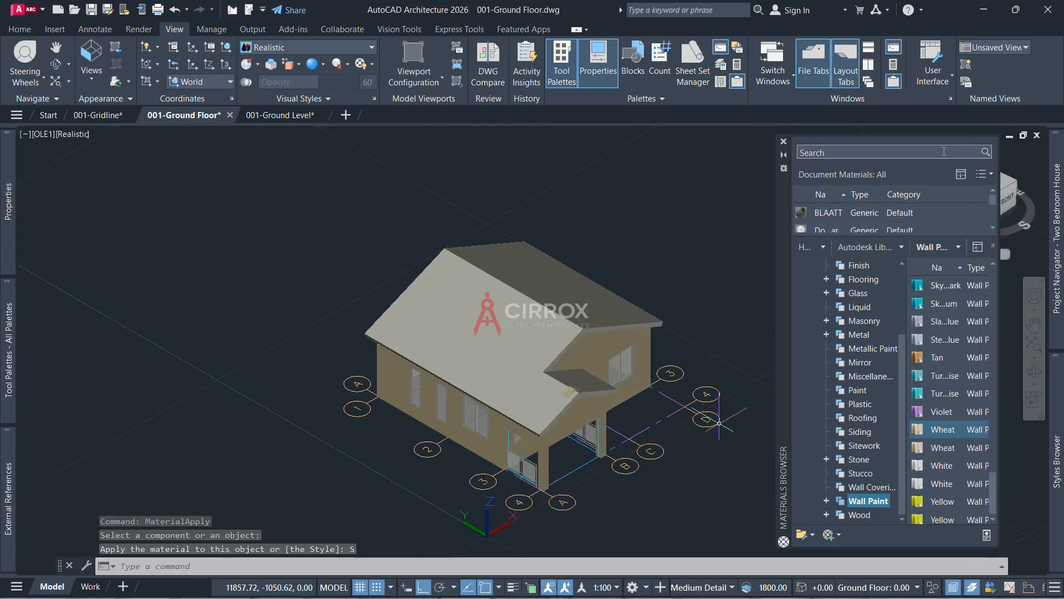
Move the Materials Browser aside, orbit the house to view its front and opposite side, and select the front wall beside the porch
{"action": "mouse_move", "coordinate": [781, 194]}
{"action": "left_mouse_down"}
{"action": "mouse_move", "coordinate": [341, 246]}
{"action": "mouse_move", "coordinate": [172, 188]}
{"action": "left_mouse_up"}
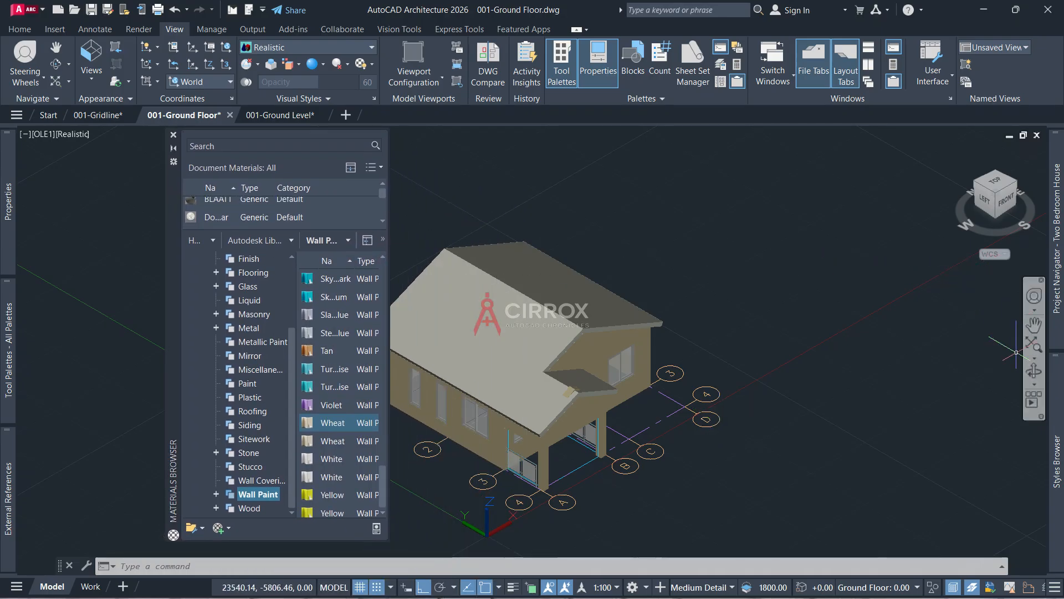
{"action": "left_click", "coordinate": [1029, 371]}
{"action": "left_click_drag", "start_coordinate": [859, 383], "coordinate": [534, 373]}
{"action": "key", "text": "Escape"}
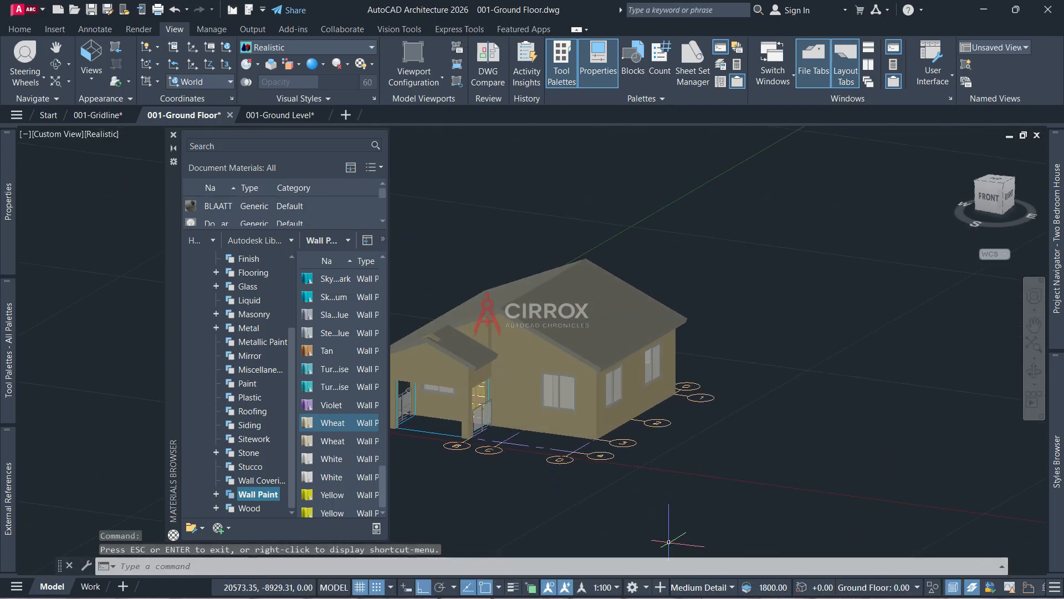
{"action": "left_click", "coordinate": [521, 390]}
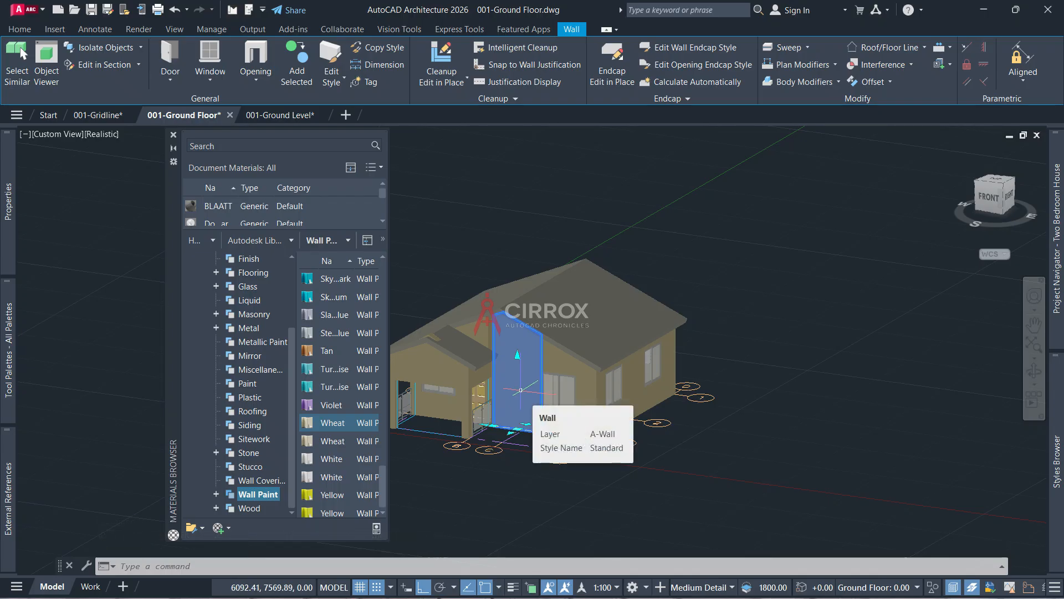
Browse the Stone category of the Autodesk Library for a wall cladding material and preview Jagged Rock Wall
{"action": "left_click", "coordinate": [251, 466]}
{"action": "left_click", "coordinate": [248, 452]}
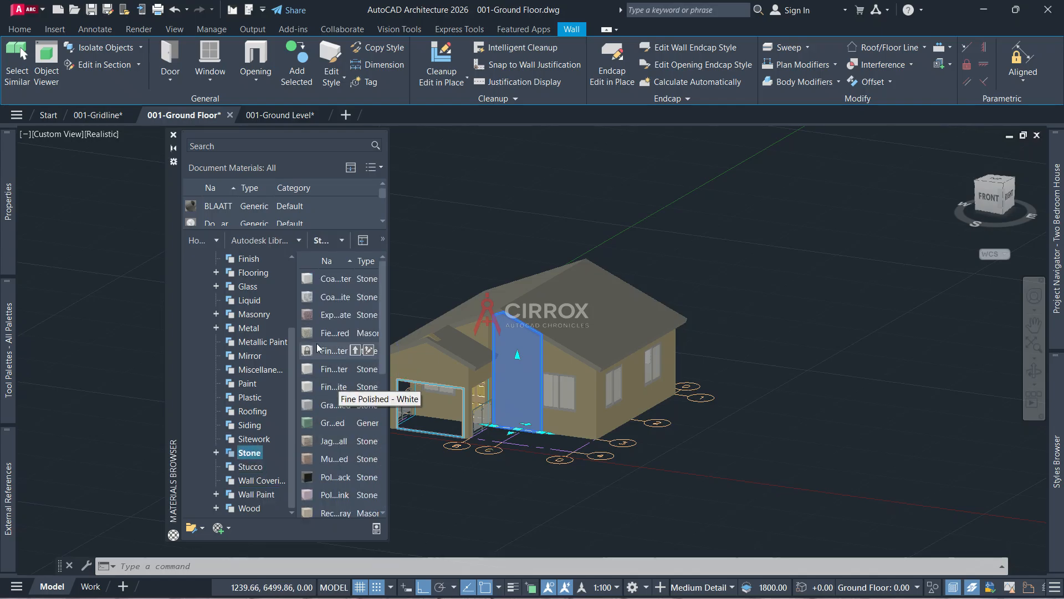
{"action": "scroll", "coordinate": [310, 321], "scroll_direction": "down", "scroll_amount": 2}
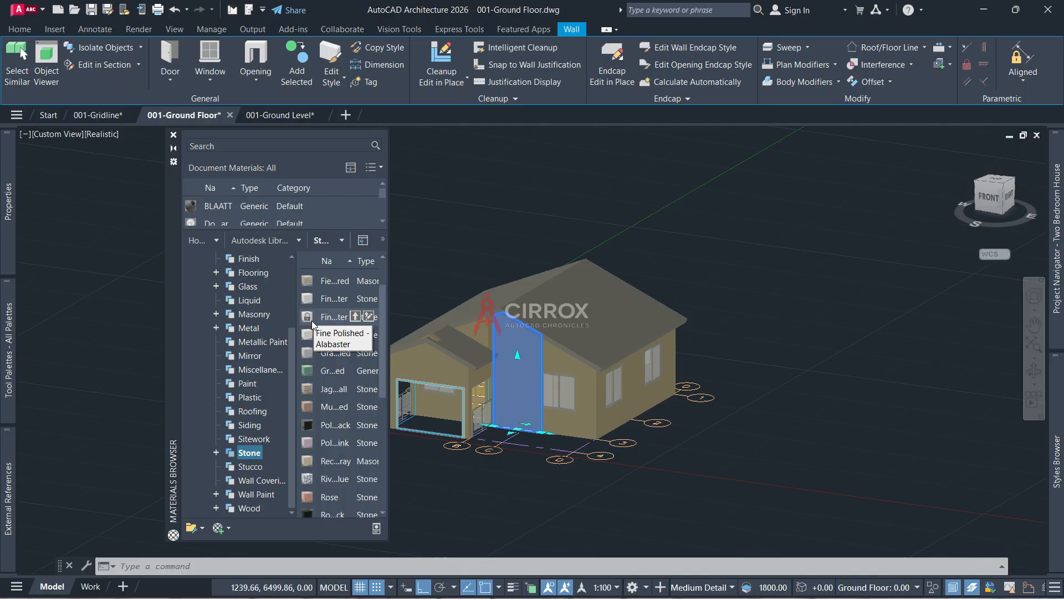
{"action": "scroll", "coordinate": [312, 320], "scroll_direction": "down", "scroll_amount": 3}
{"action": "scroll", "coordinate": [316, 420], "scroll_direction": "down", "scroll_amount": 5}
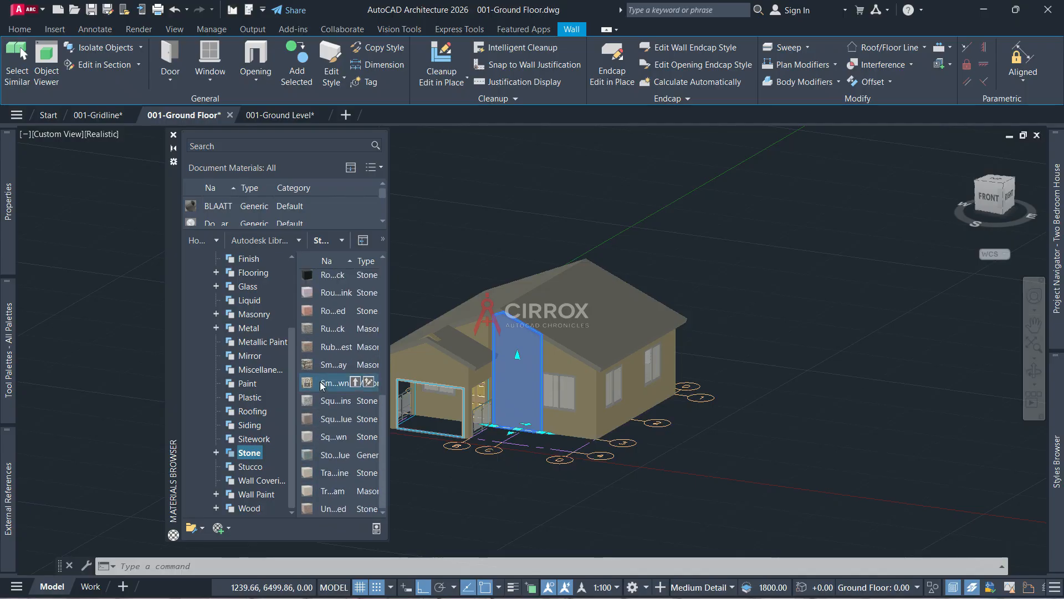
{"action": "scroll", "coordinate": [321, 386], "scroll_direction": "up", "scroll_amount": 5}
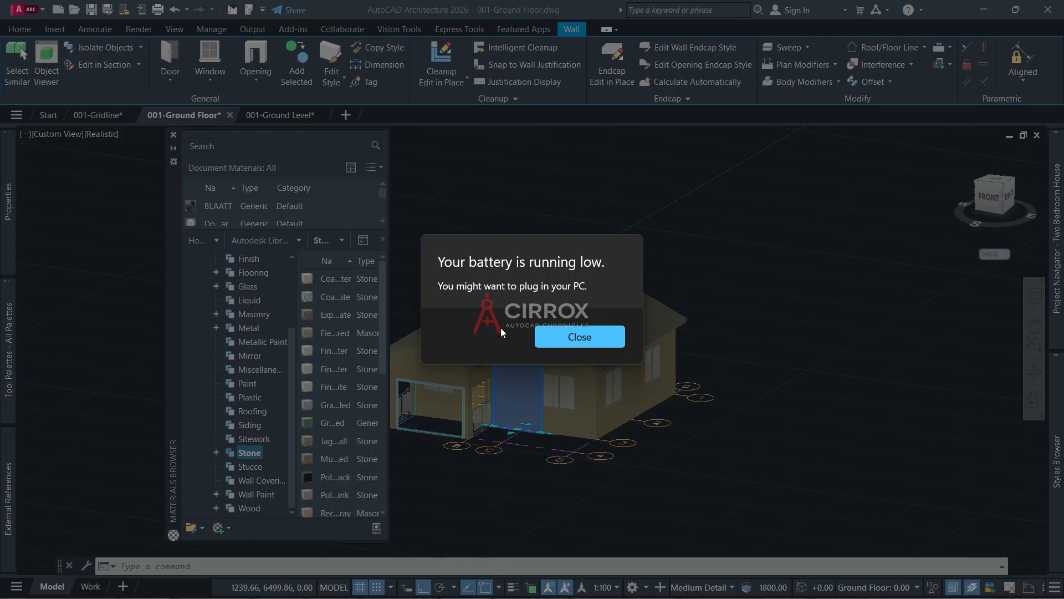
{"action": "left_click", "coordinate": [578, 344]}
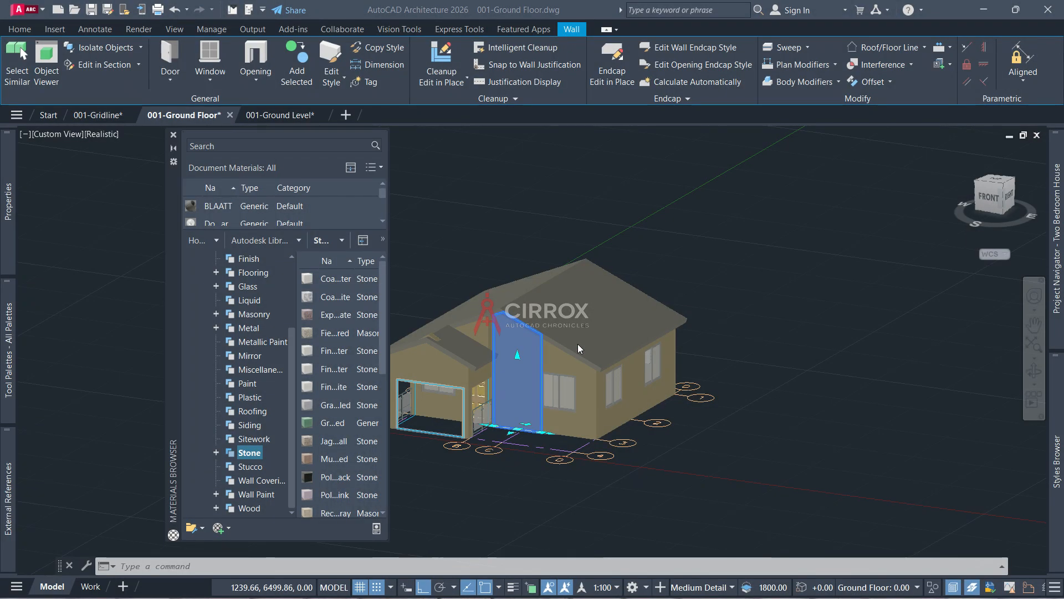
{"action": "scroll", "coordinate": [324, 422], "scroll_direction": "down", "scroll_amount": 2}
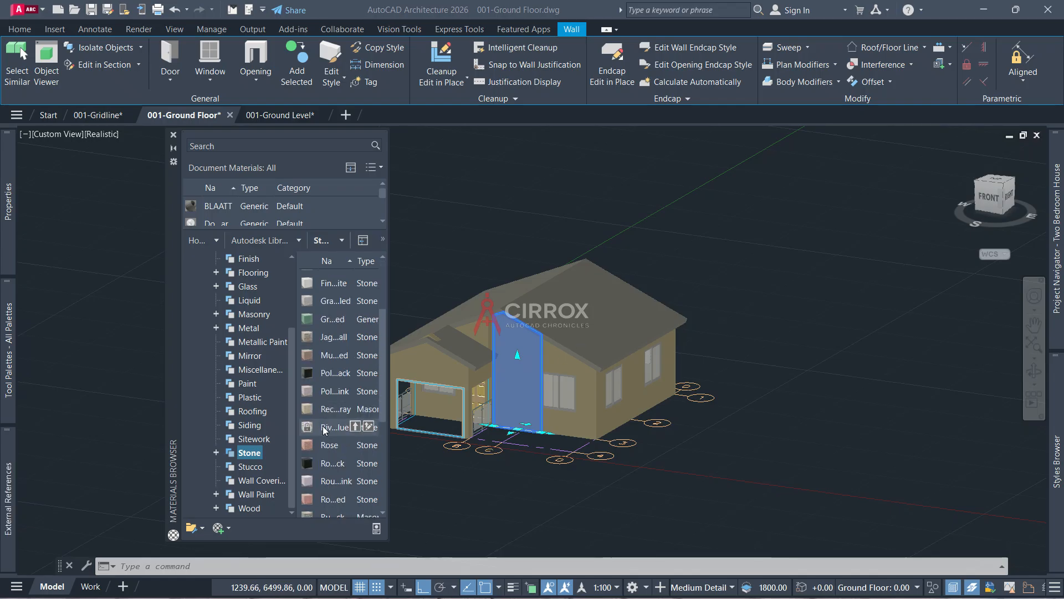
{"action": "double_click", "coordinate": [324, 338]}
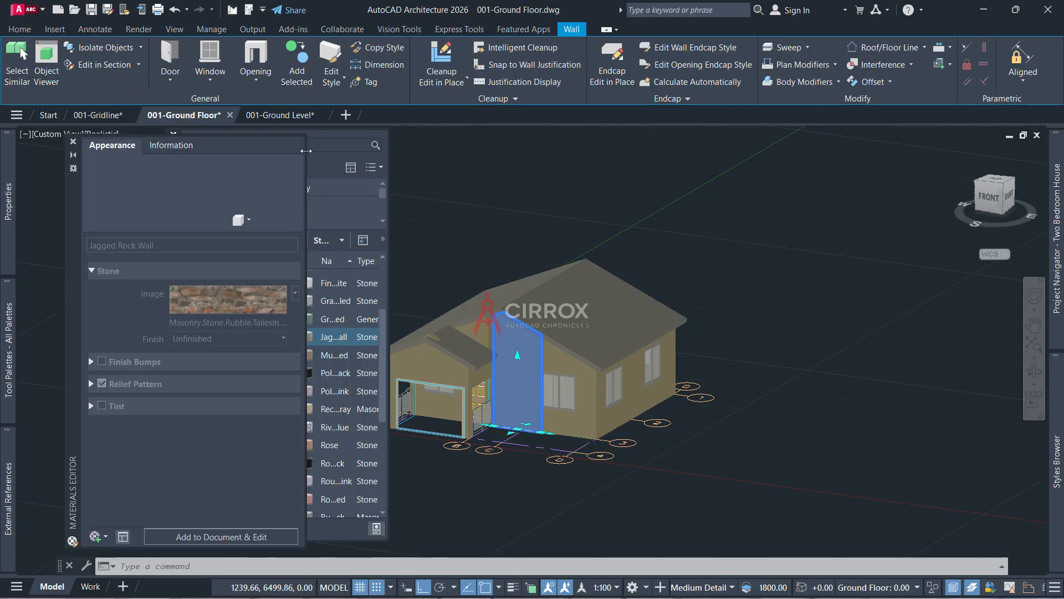
{"action": "left_click", "coordinate": [72, 141]}
{"action": "scroll", "coordinate": [337, 415], "scroll_direction": "down", "scroll_amount": 1}
{"action": "scroll", "coordinate": [337, 414], "scroll_direction": "down", "scroll_amount": 1}
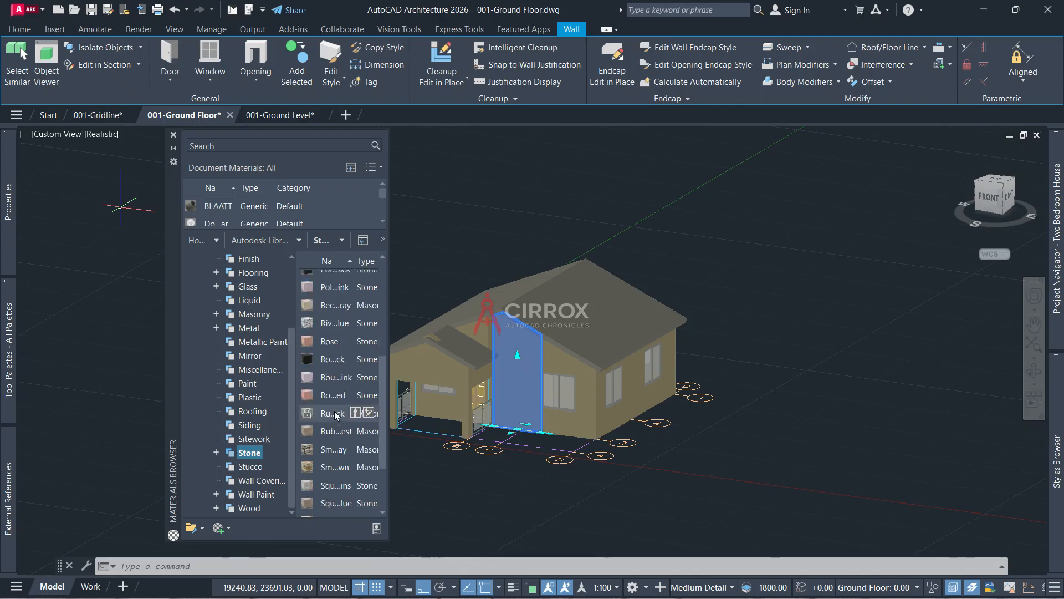
Preview the Small Uneven Rectanguler Stones - Brown material and add it to the active tool palette
{"action": "double_click", "coordinate": [335, 466]}
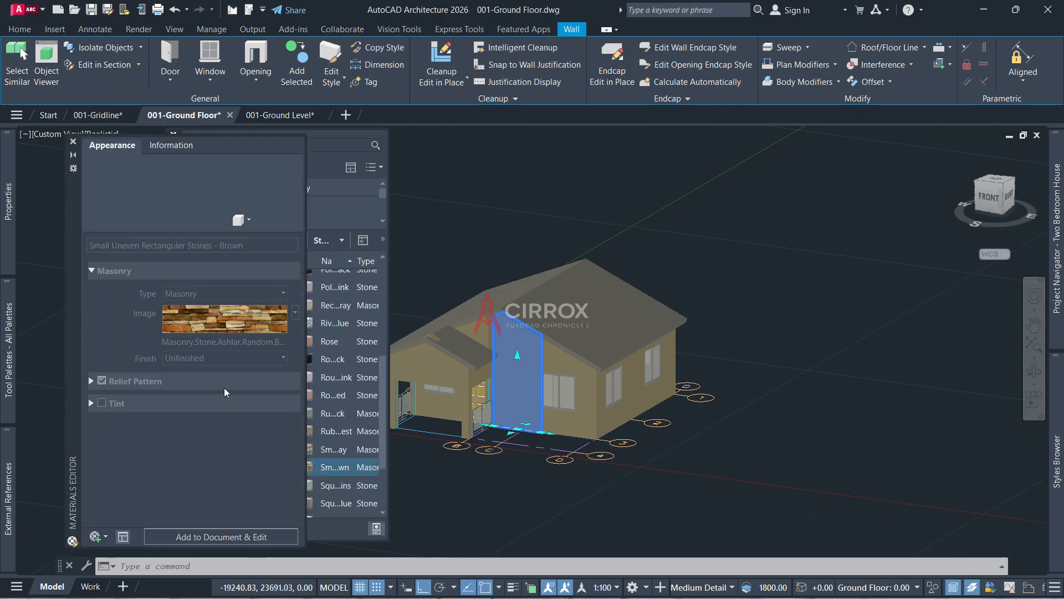
{"action": "left_click", "coordinate": [73, 142]}
{"action": "right_click", "coordinate": [327, 467]}
{"action": "mouse_move", "coordinate": [357, 522]}
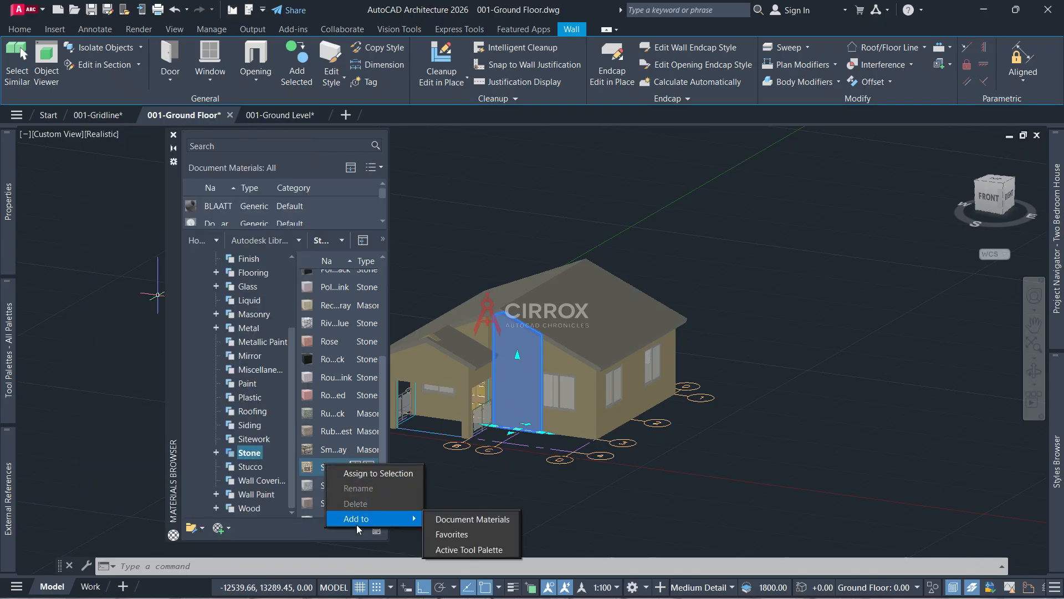
{"action": "left_click", "coordinate": [454, 549]}
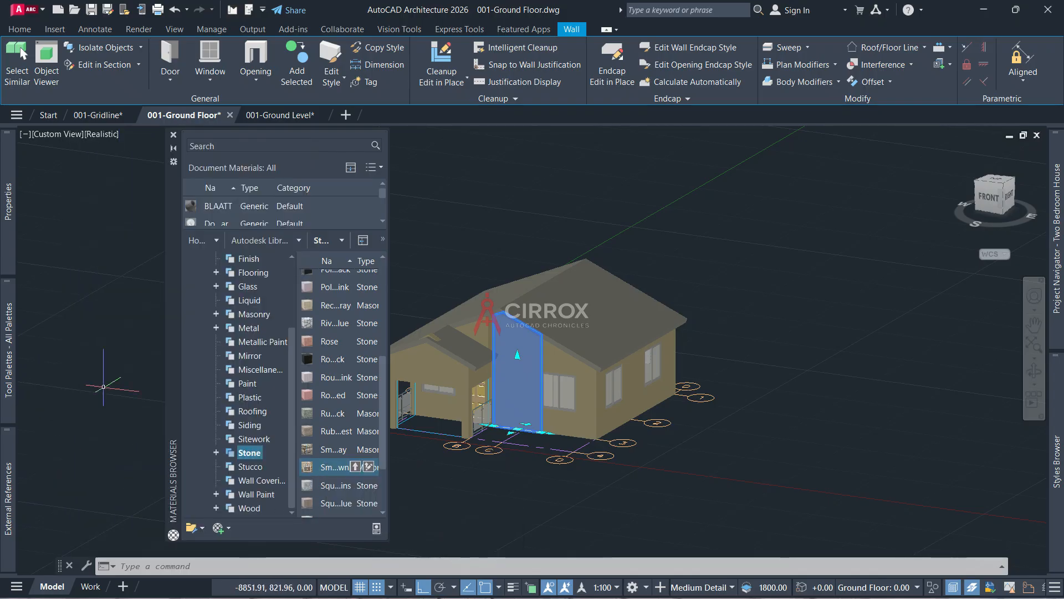
Create an AEC material named Small Uneven Rectanguler Stones - Brown, converting it to an AEC Material Tool, and save the drawing
{"action": "key", "text": "Escape"}
{"action": "key", "text": "ctrl+s"}
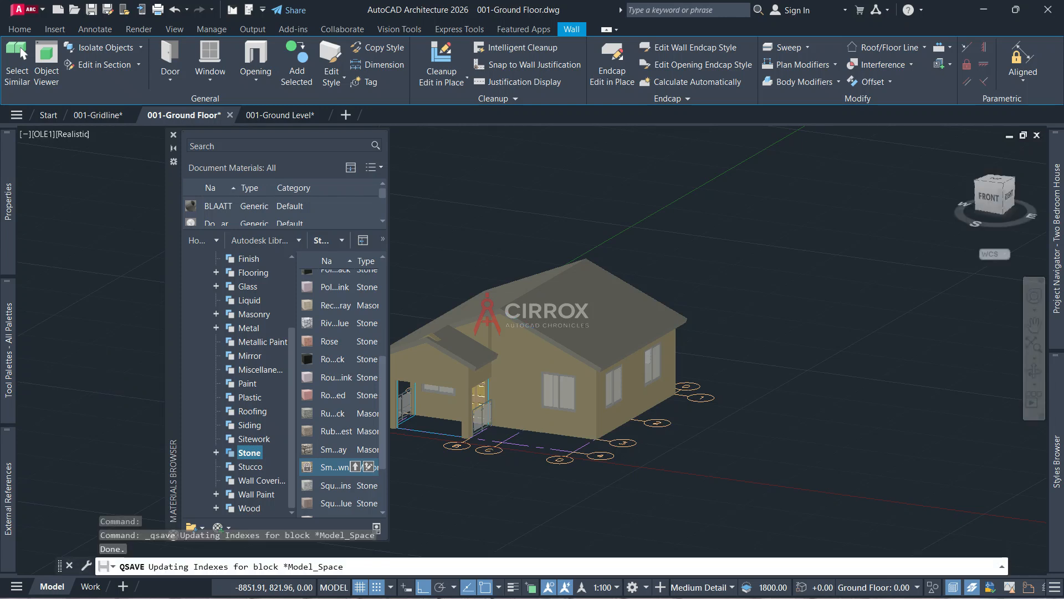
{"action": "mouse_move", "coordinate": [3, 345]}
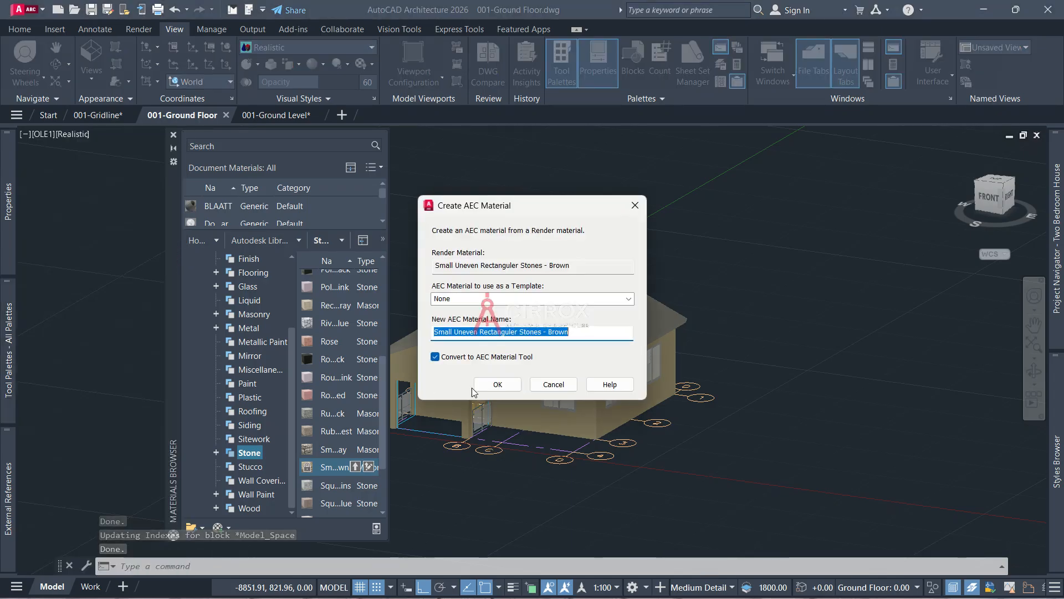
{"action": "left_click", "coordinate": [496, 385]}
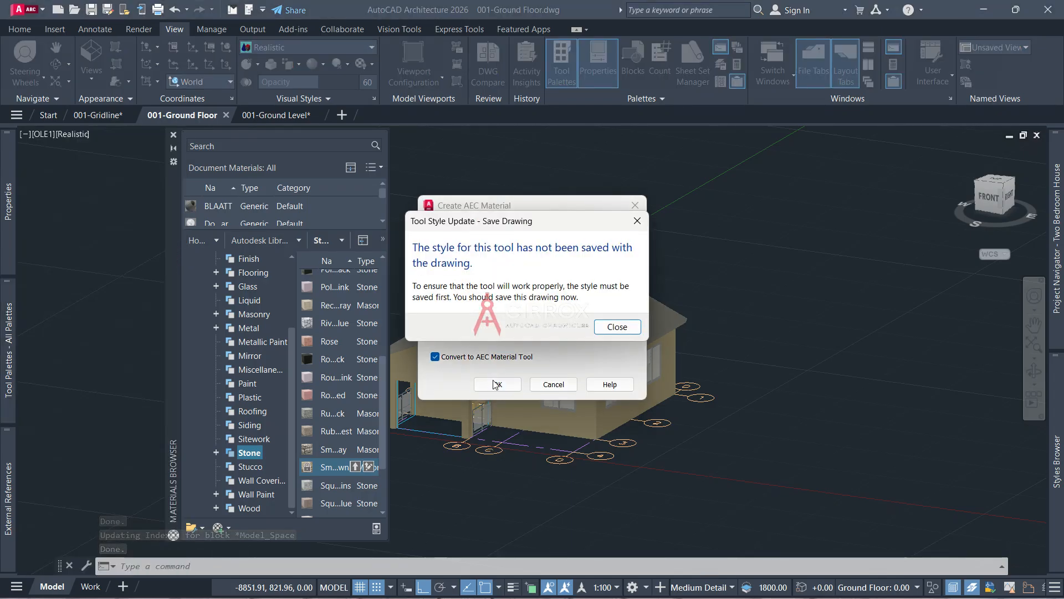
{"action": "left_click", "coordinate": [629, 324]}
{"action": "key", "text": "ctrl+s"}
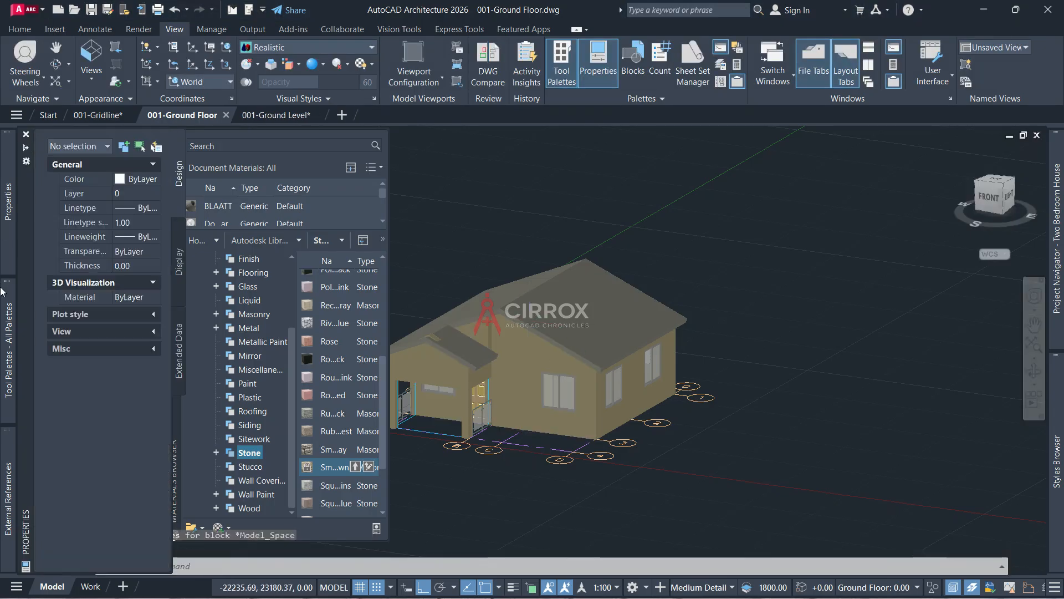
Apply the Small Uneven Rectanguler Stones - Brown material to the front wall beside the porch, using the this Object option
{"action": "mouse_move", "coordinate": [2, 291]}
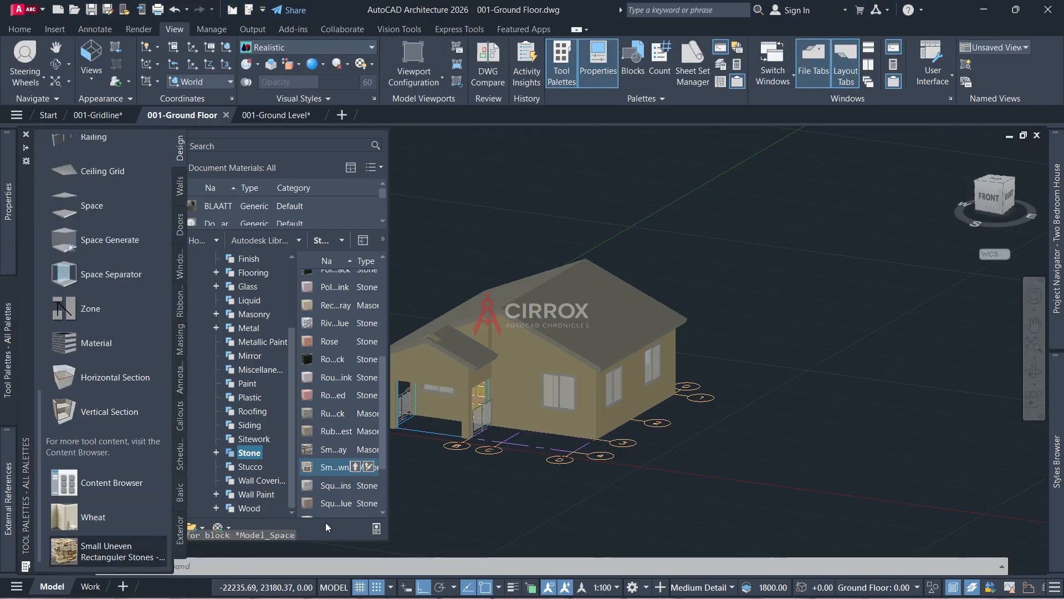
{"action": "left_click", "coordinate": [498, 384]}
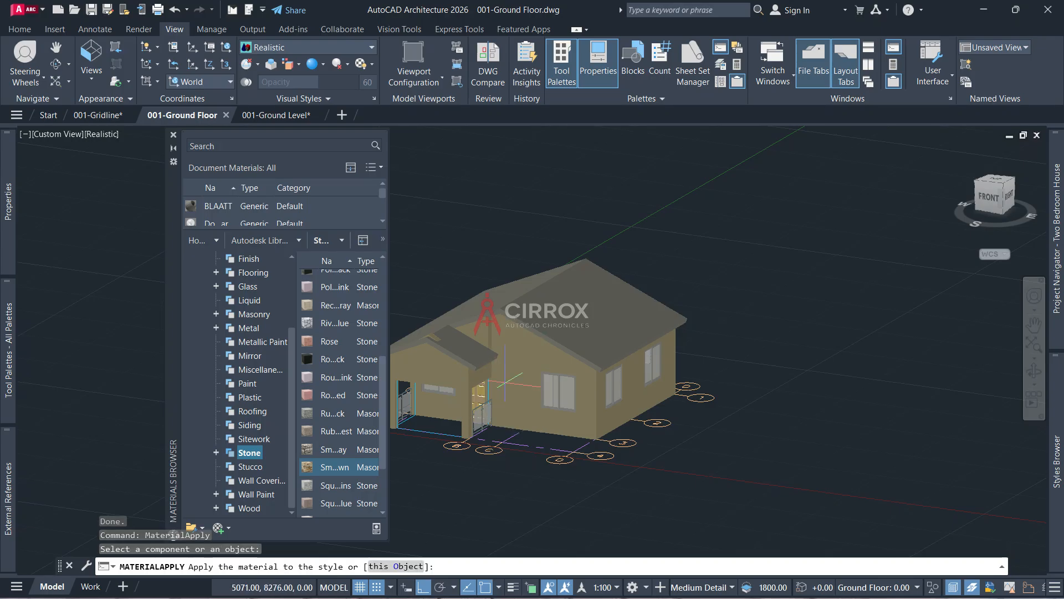
{"action": "left_click", "coordinate": [410, 566]}
{"action": "scroll", "coordinate": [497, 425], "scroll_direction": "up", "scroll_amount": 5}
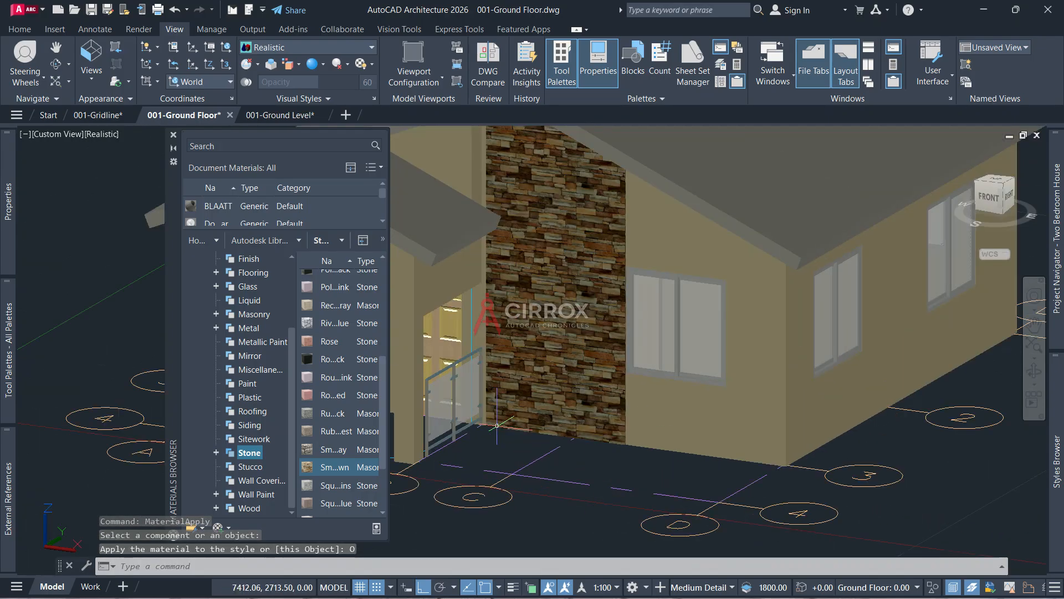
{"action": "scroll", "coordinate": [498, 426], "scroll_direction": "down", "scroll_amount": 5}
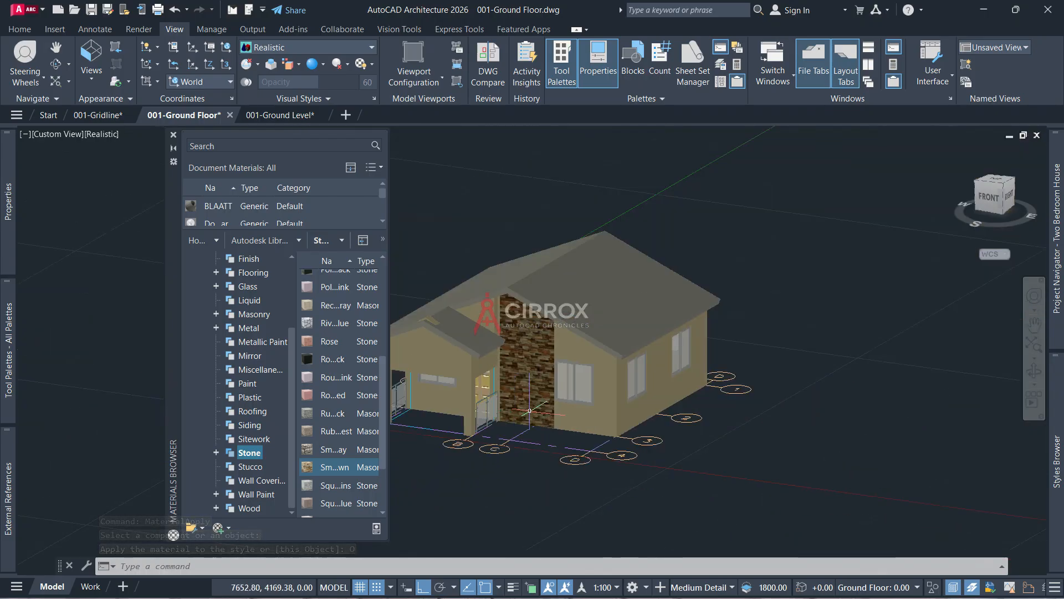
{"action": "scroll", "coordinate": [515, 413], "scroll_direction": "down", "scroll_amount": 2}
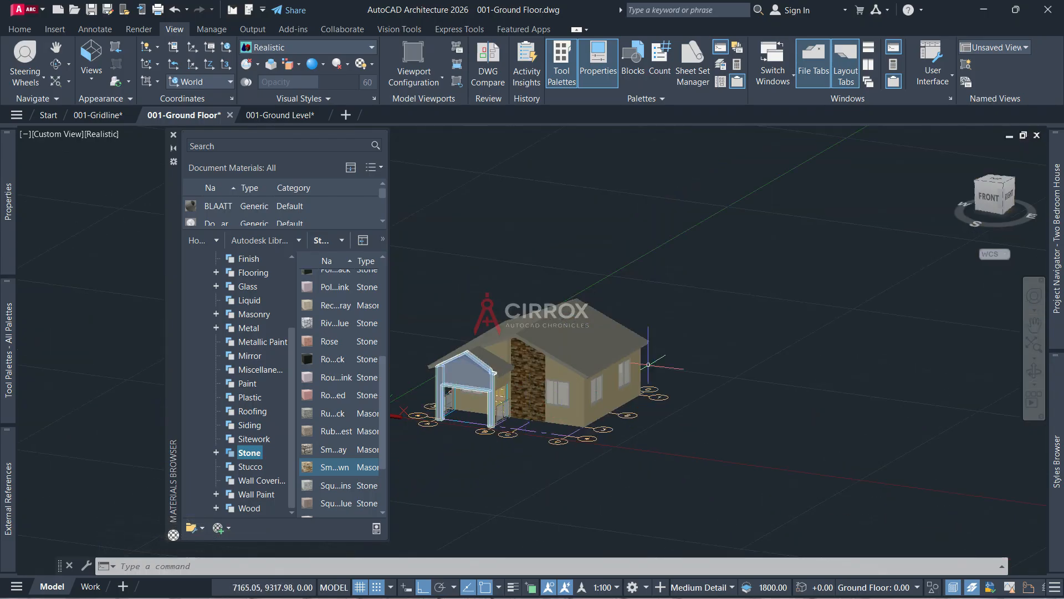
Modify the roof line of the porch's gabled front wall by auto-projecting it to the roof above
{"action": "left_click", "coordinate": [1034, 371]}
{"action": "left_click_drag", "start_coordinate": [449, 424], "coordinate": [625, 409]}
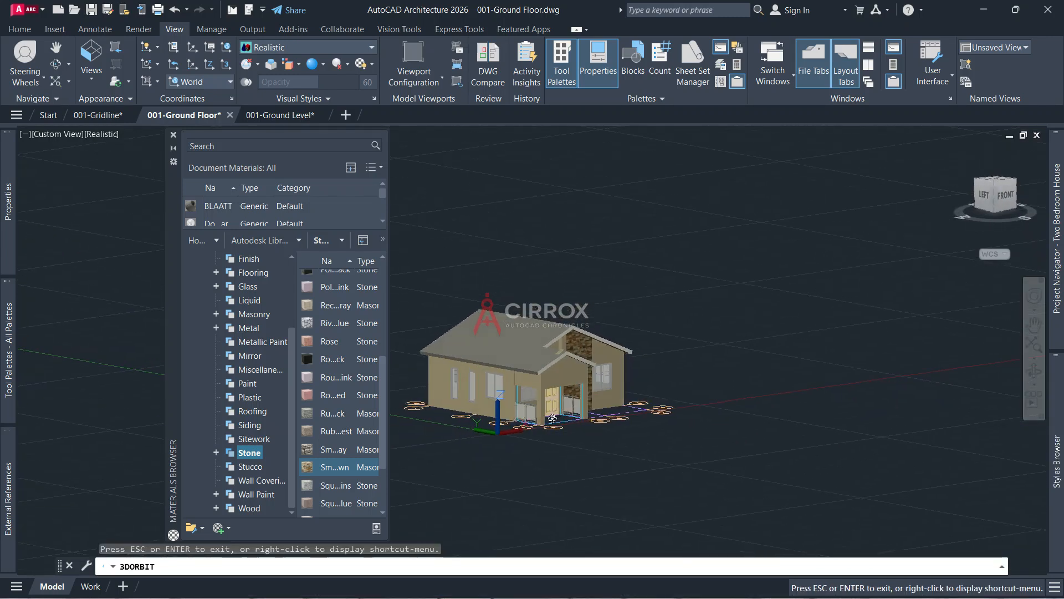
{"action": "scroll", "coordinate": [571, 415], "scroll_direction": "up", "scroll_amount": 5}
{"action": "left_click_drag", "start_coordinate": [575, 416], "coordinate": [561, 430]}
{"action": "left_click_drag", "start_coordinate": [677, 395], "coordinate": [671, 395]}
{"action": "key", "text": "Escape"}
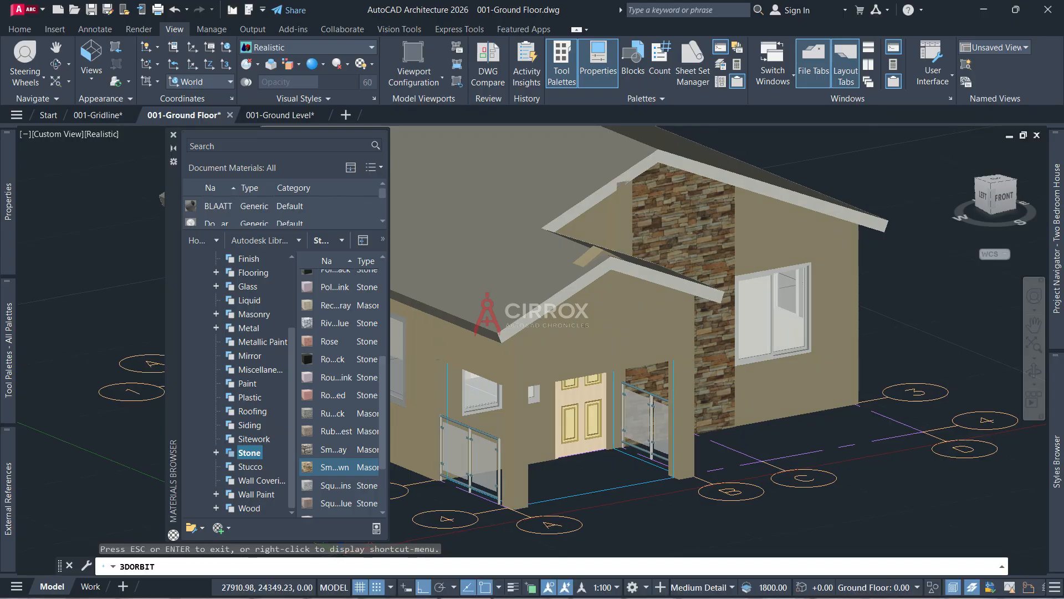
{"action": "left_click", "coordinate": [602, 326]}
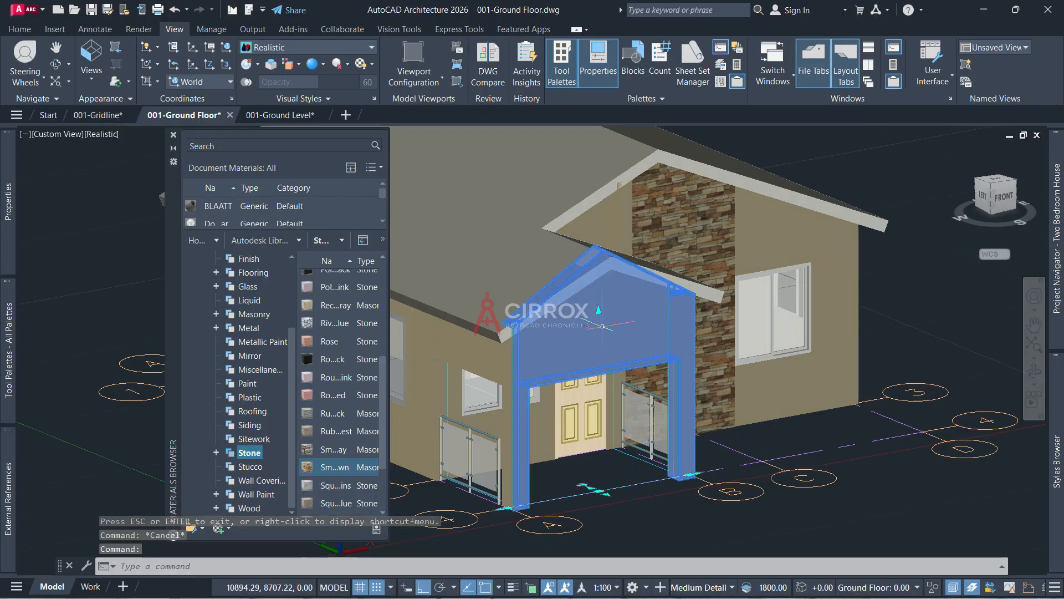
{"action": "left_click", "coordinate": [924, 47]}
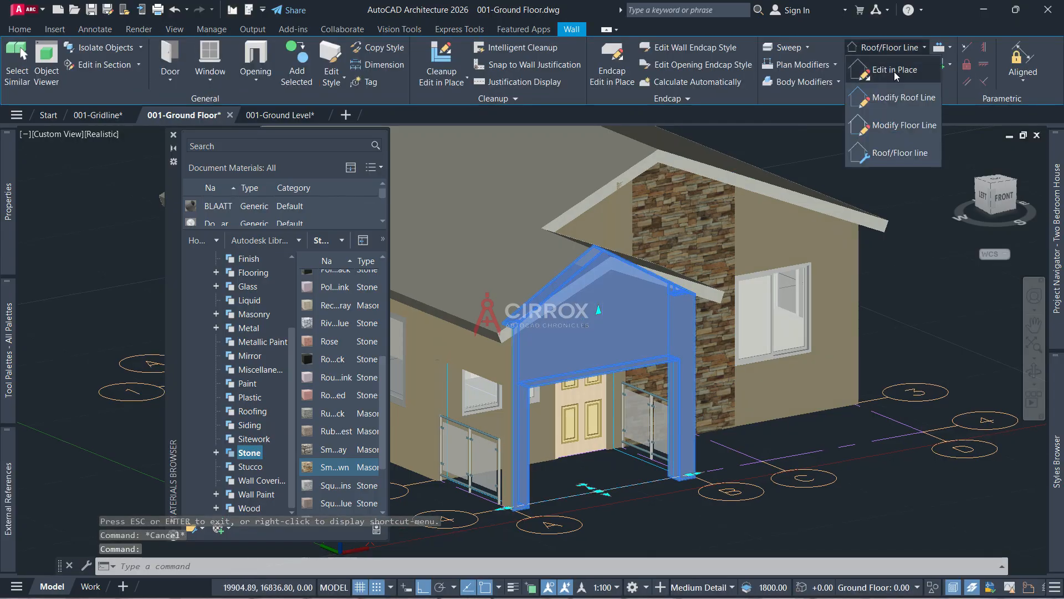
{"action": "left_click", "coordinate": [887, 95]}
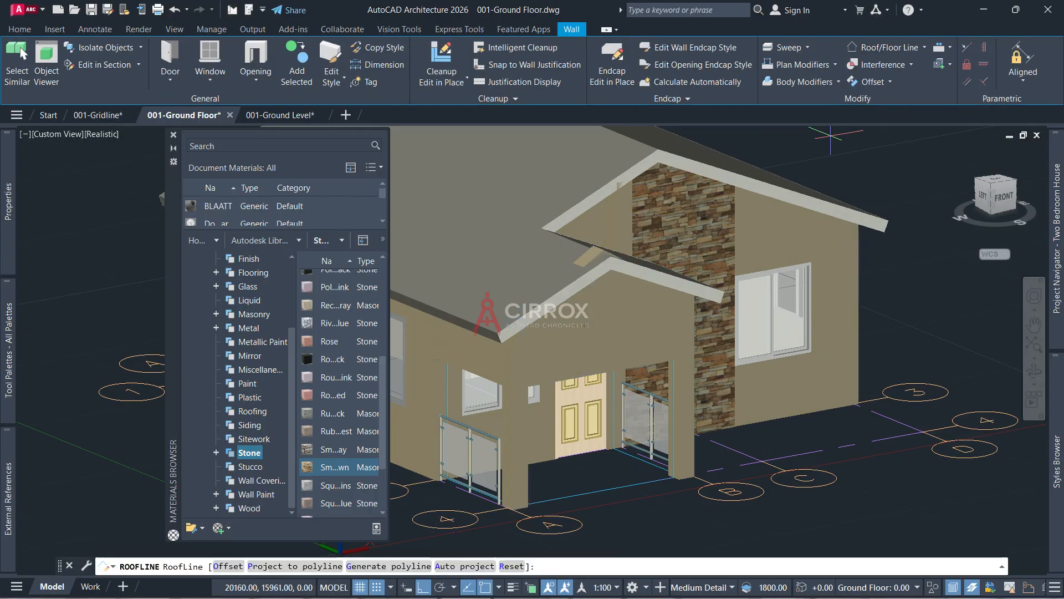
{"action": "left_click", "coordinate": [486, 565]}
{"action": "left_click", "coordinate": [497, 296]}
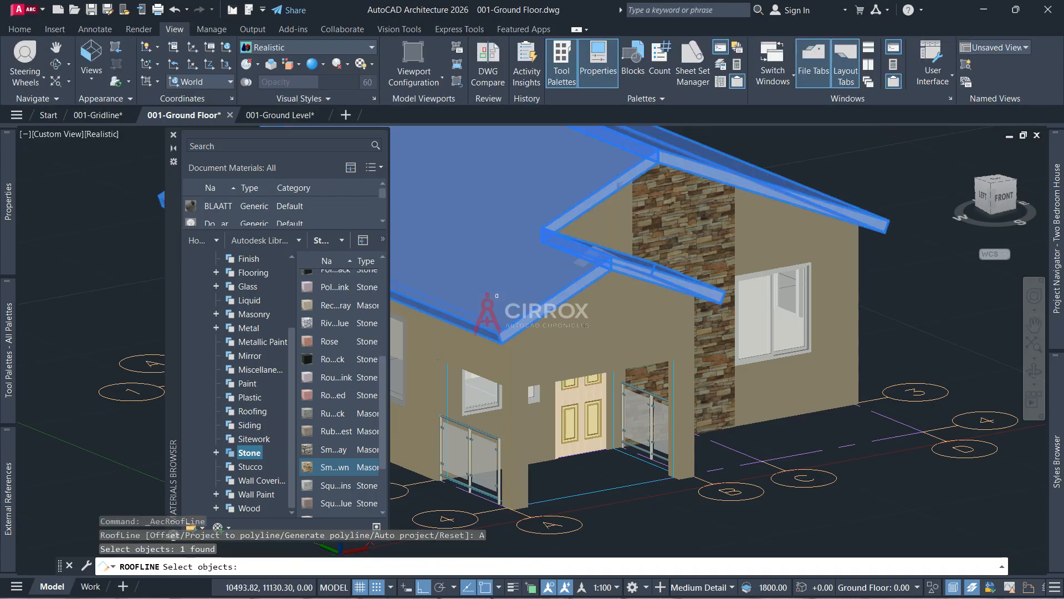
{"action": "key", "text": "Return"}
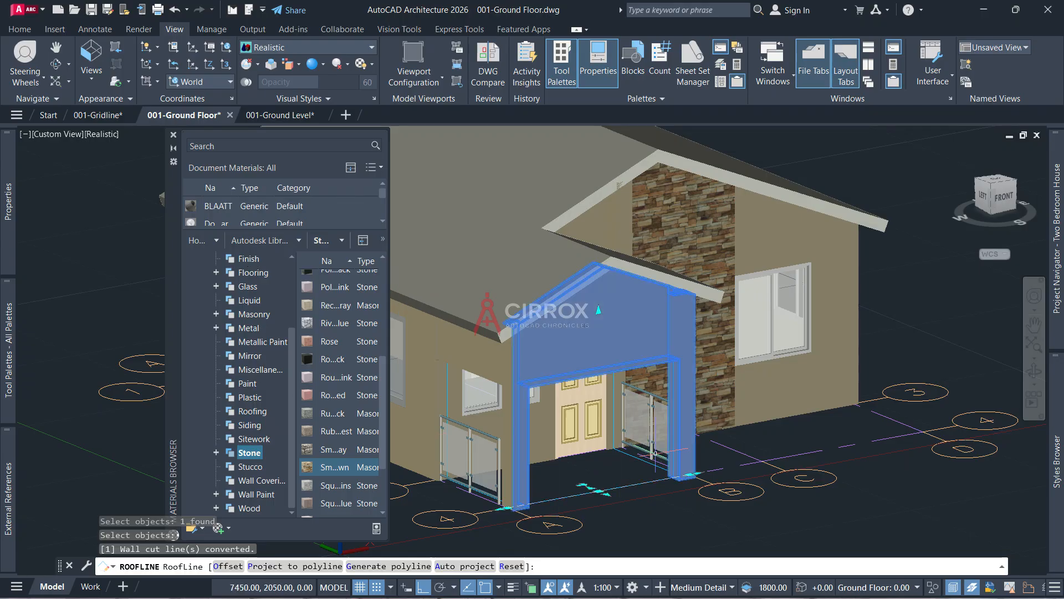
{"action": "key", "text": "Escape"}
{"action": "left_click", "coordinate": [532, 344]}
{"action": "key", "text": "Escape"}
Browse the Autodesk Library categories to Roofing and preview the Shingles - Asphalt 3-Tab Black material
{"action": "scroll", "coordinate": [239, 303], "scroll_direction": "up", "scroll_amount": 3}
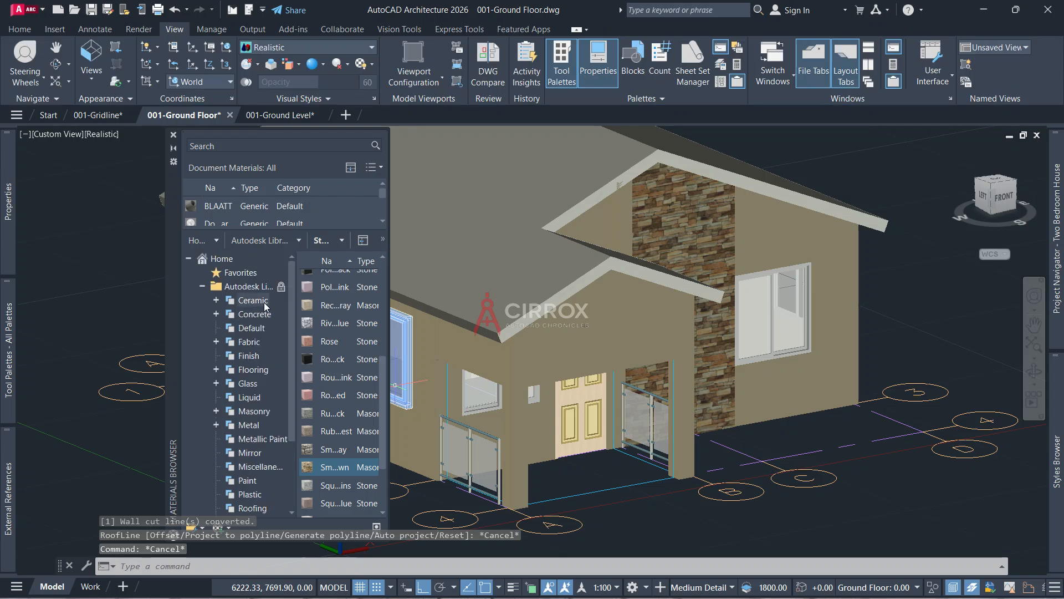
{"action": "left_click", "coordinate": [257, 356]}
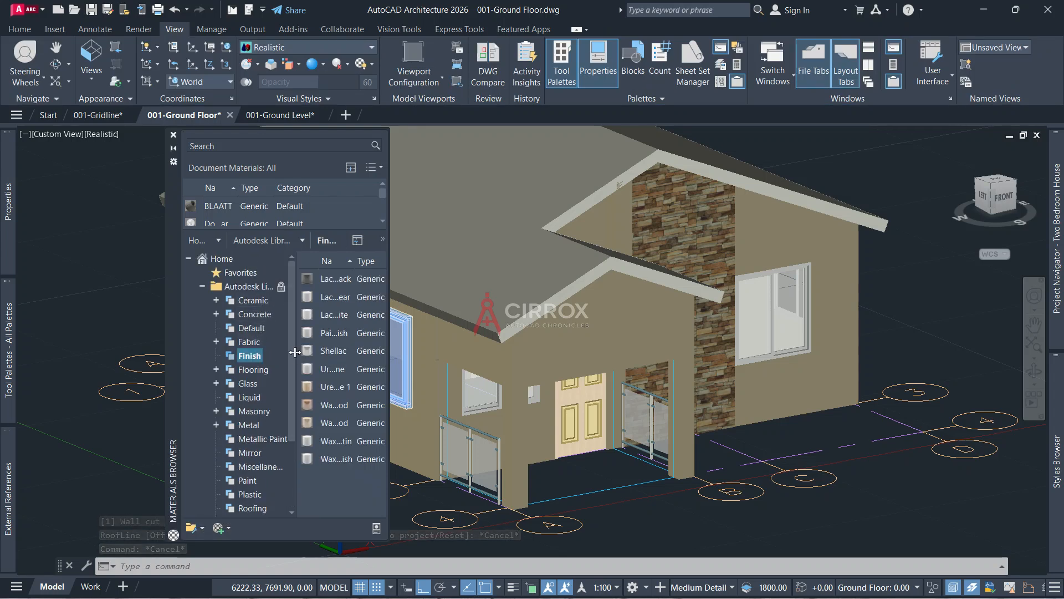
{"action": "left_click", "coordinate": [256, 369]}
{"action": "left_click", "coordinate": [253, 383]}
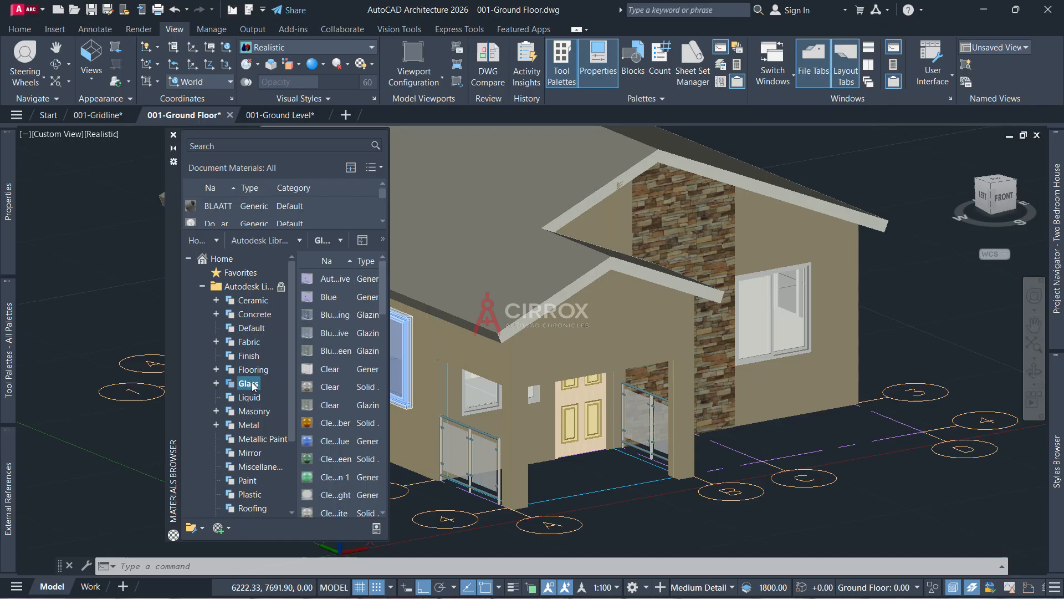
{"action": "scroll", "coordinate": [255, 416], "scroll_direction": "down", "scroll_amount": 3}
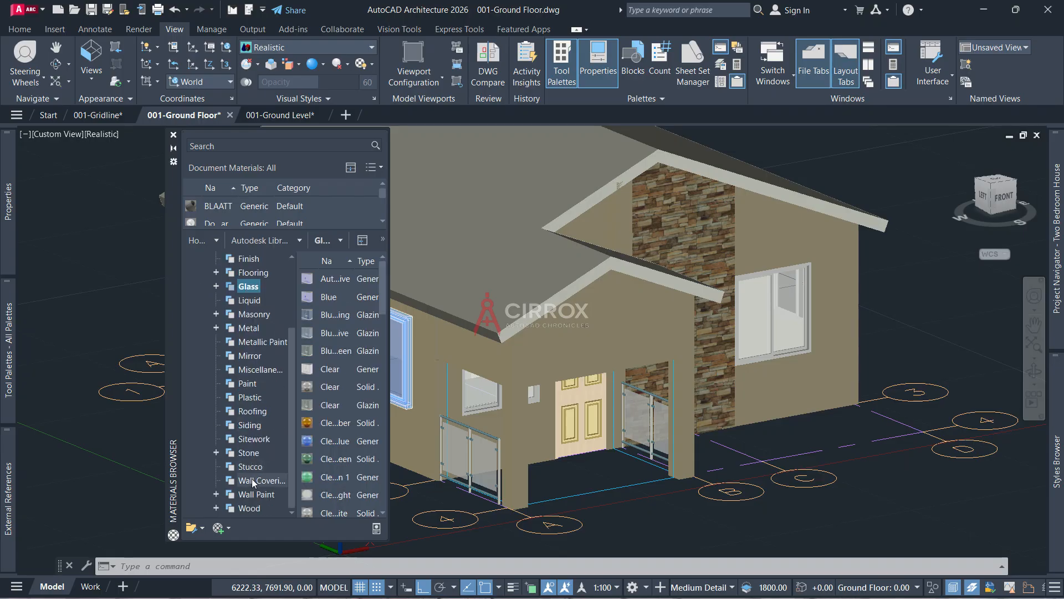
{"action": "left_click", "coordinate": [254, 417]}
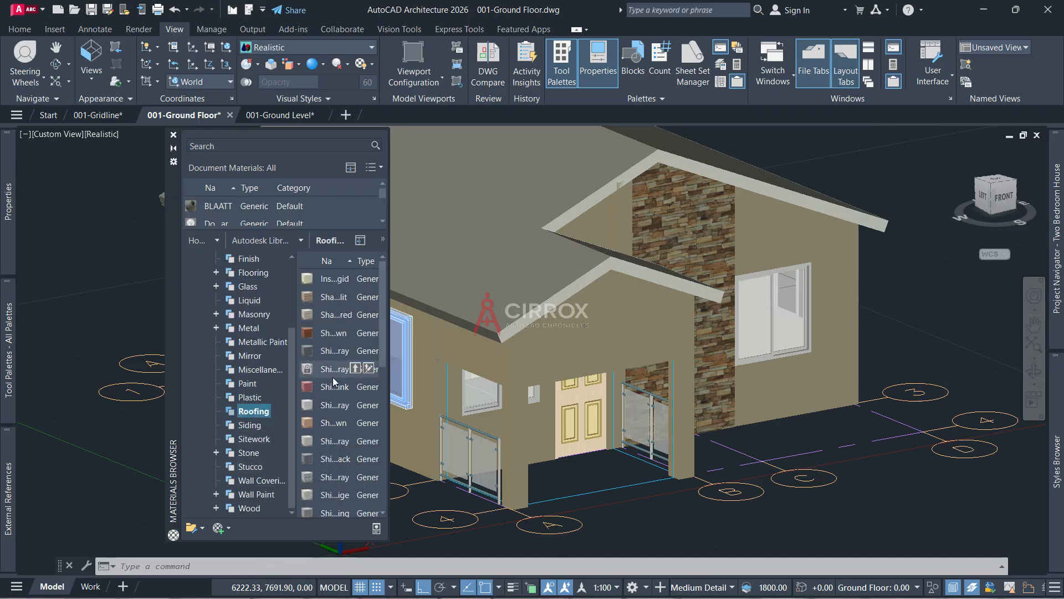
{"action": "scroll", "coordinate": [333, 377], "scroll_direction": "down", "scroll_amount": 6}
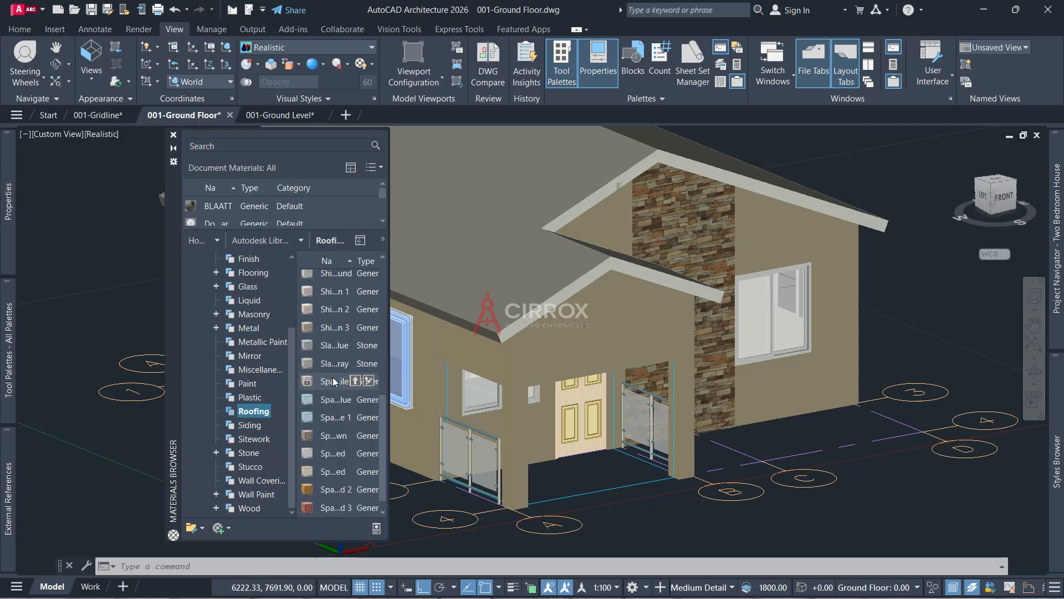
{"action": "scroll", "coordinate": [333, 379], "scroll_direction": "down", "scroll_amount": 1}
{"action": "scroll", "coordinate": [318, 400], "scroll_direction": "up", "scroll_amount": 4}
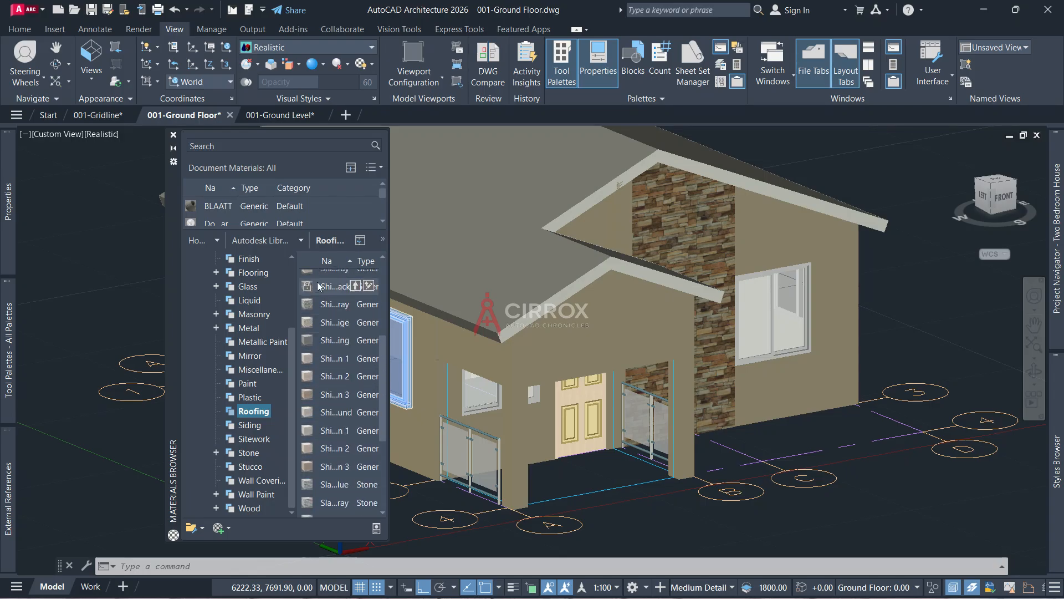
{"action": "double_click", "coordinate": [319, 286]}
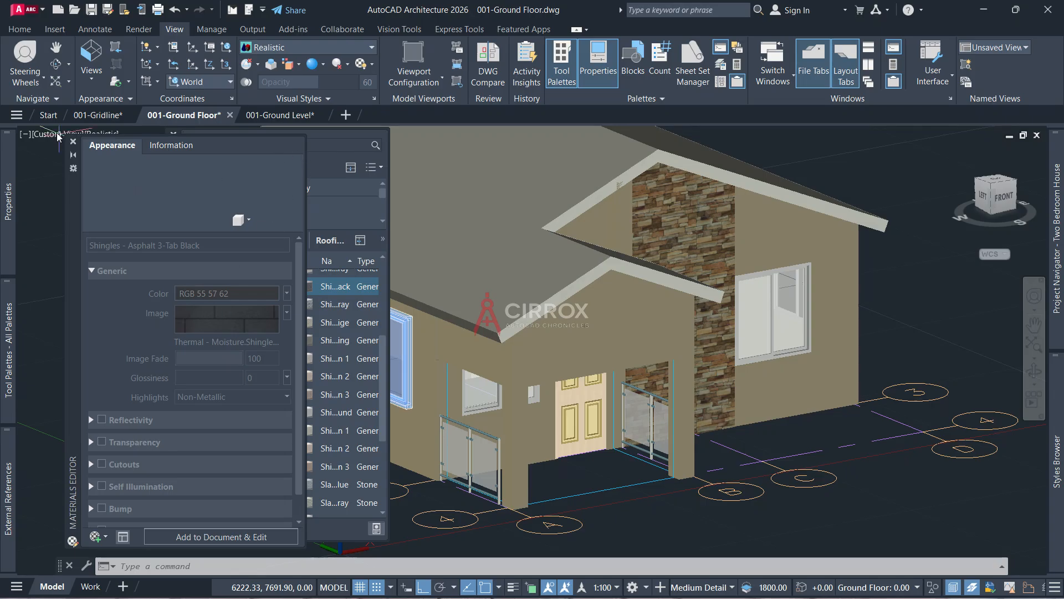
Preview the Shingle - Composition Dark Gray material in the Roofing category and close its editor
{"action": "left_click", "coordinate": [73, 142]}
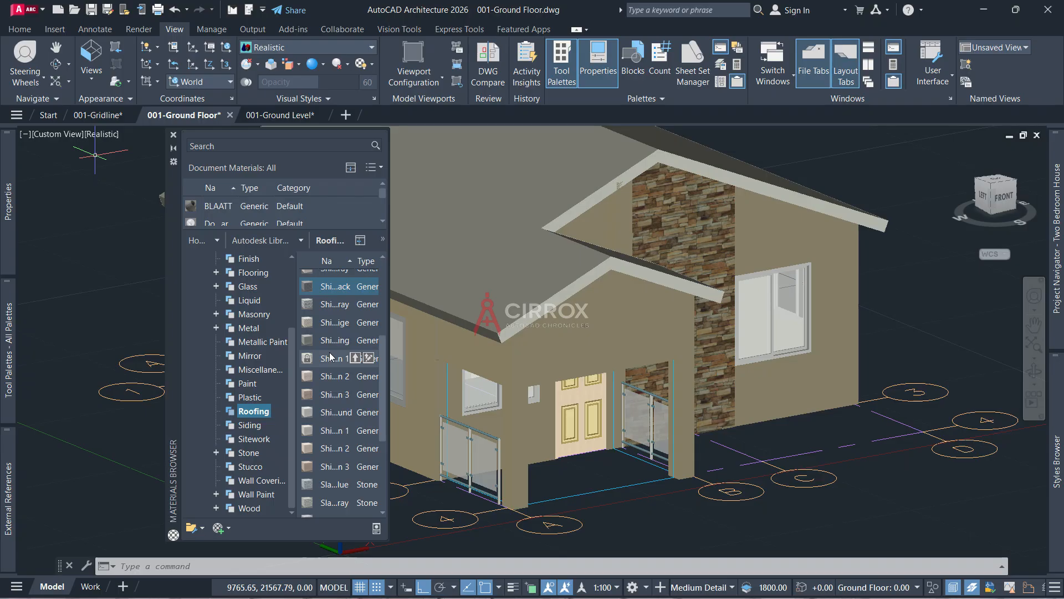
{"action": "scroll", "coordinate": [331, 356], "scroll_direction": "up", "scroll_amount": 2}
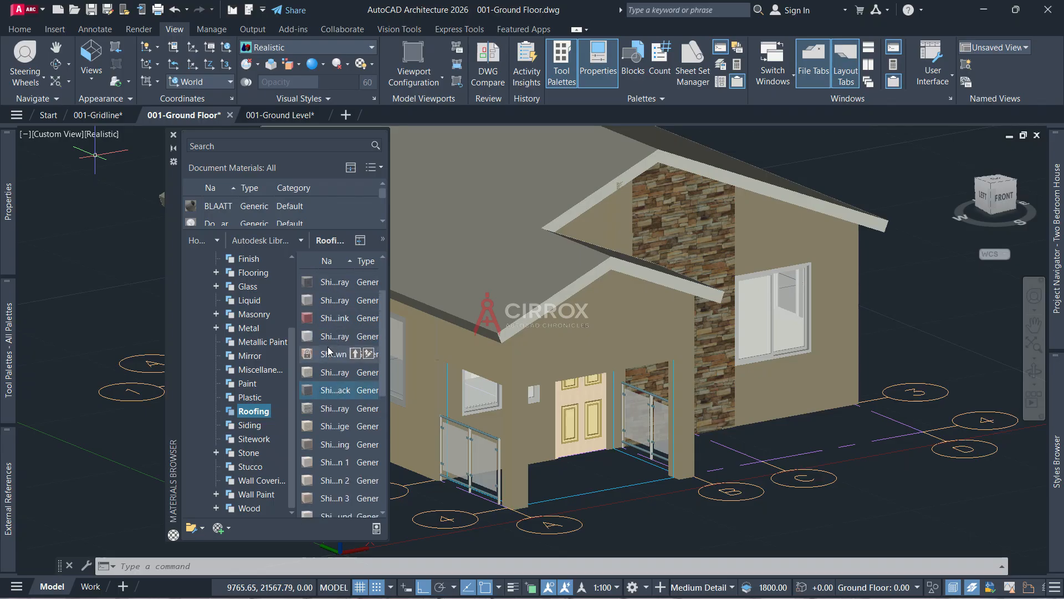
{"action": "double_click", "coordinate": [320, 287]}
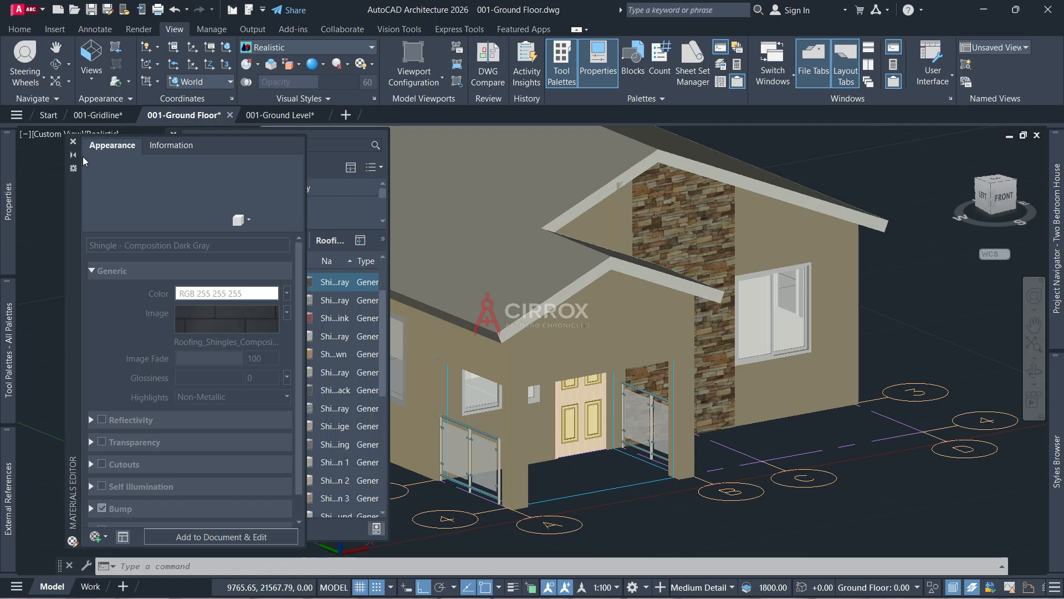
{"action": "left_click", "coordinate": [73, 142]}
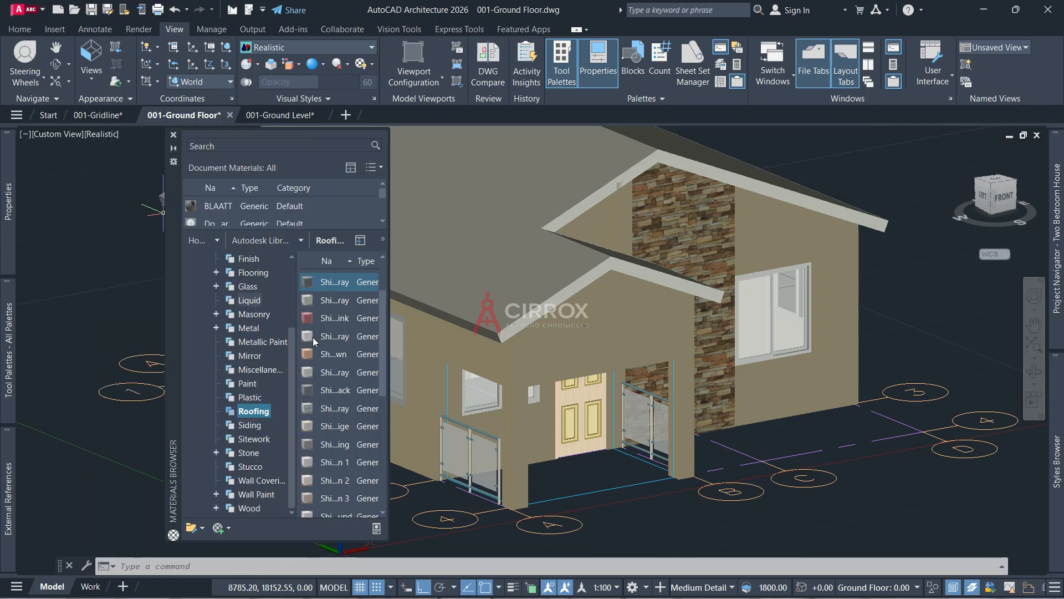
Create an AEC material named Shingles - Asphalt 3-Tab Black on the active tool palette, converting it to an AEC Material Tool, and save the drawing
{"action": "right_click", "coordinate": [320, 394]}
{"action": "mouse_move", "coordinate": [377, 450]}
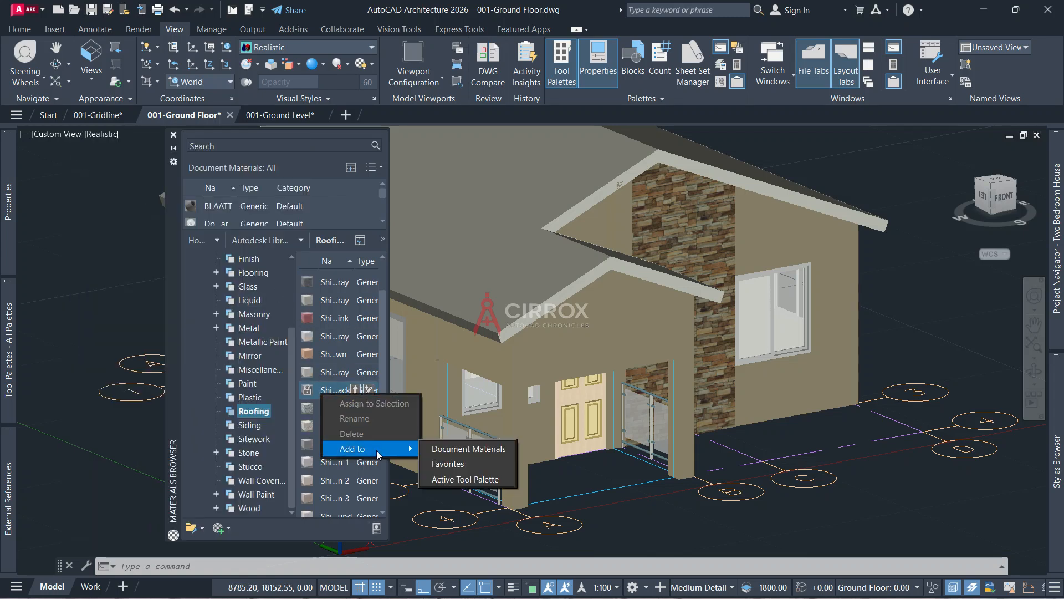
{"action": "left_click", "coordinate": [456, 478]}
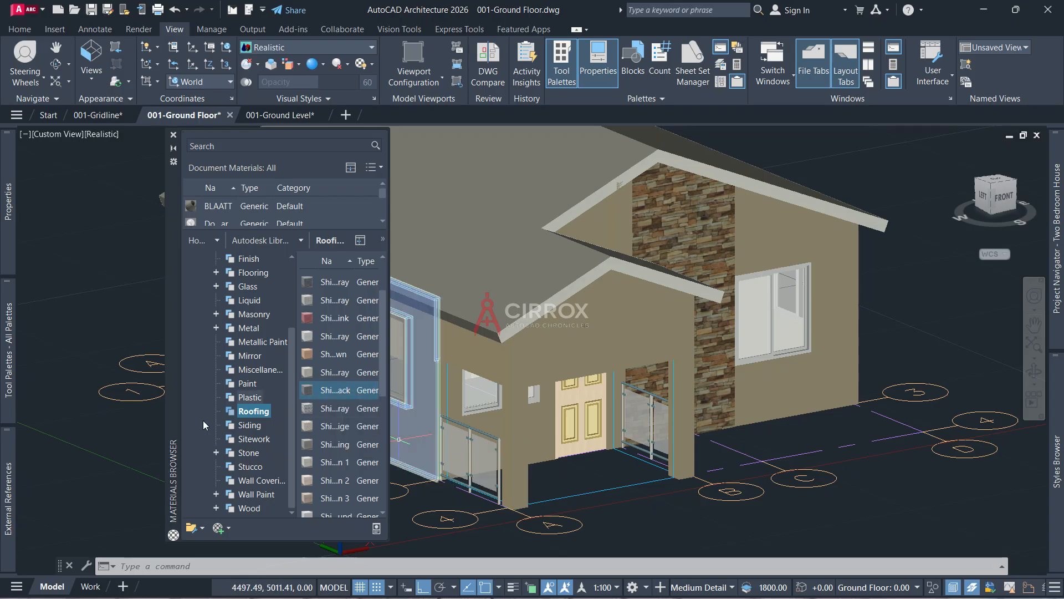
{"action": "mouse_move", "coordinate": [9, 385]}
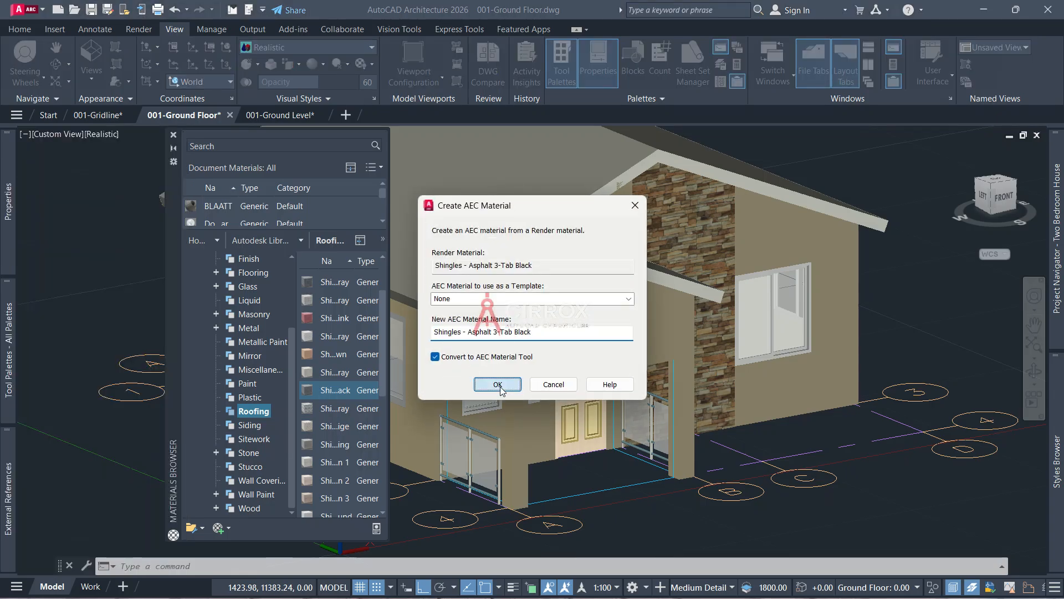
{"action": "left_click", "coordinate": [498, 385]}
{"action": "left_click", "coordinate": [609, 324]}
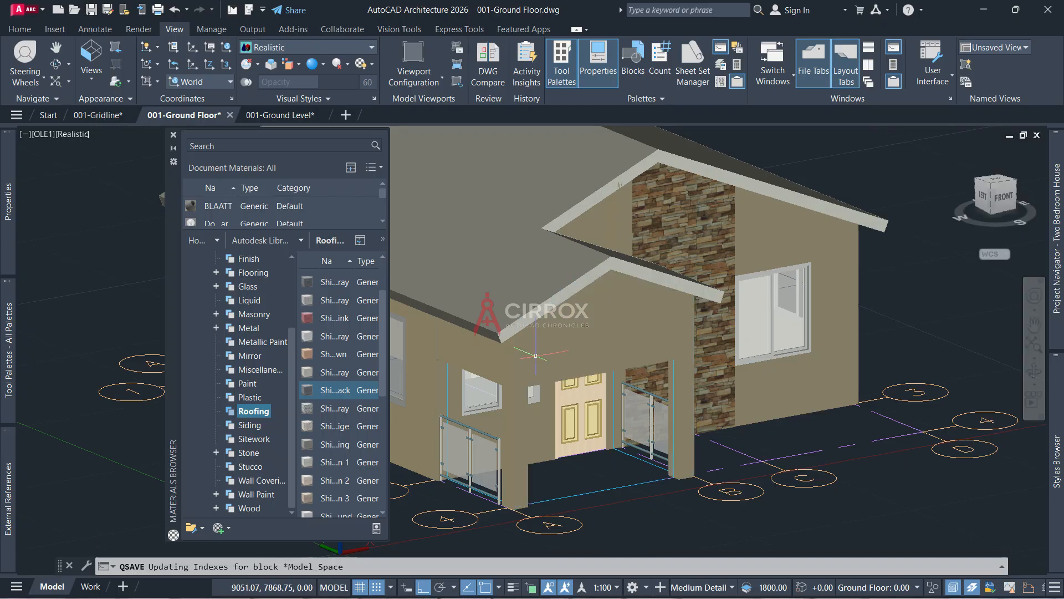
Apply the Shingles - Asphalt 3-Tab Black material to the roof and inspect the house from another angle
{"action": "mouse_move", "coordinate": [7, 357]}
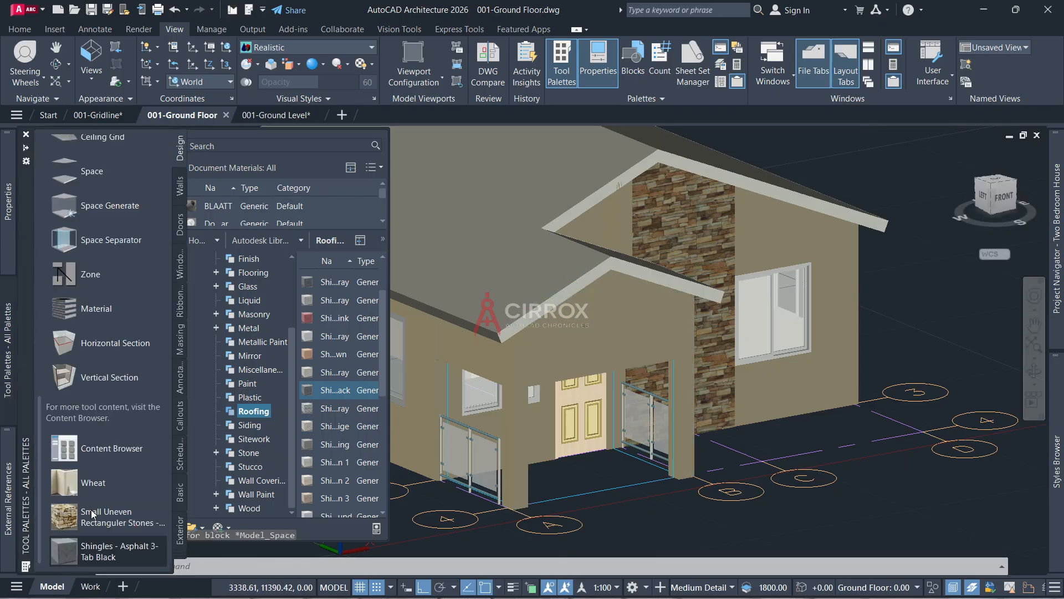
{"action": "left_click", "coordinate": [65, 551]}
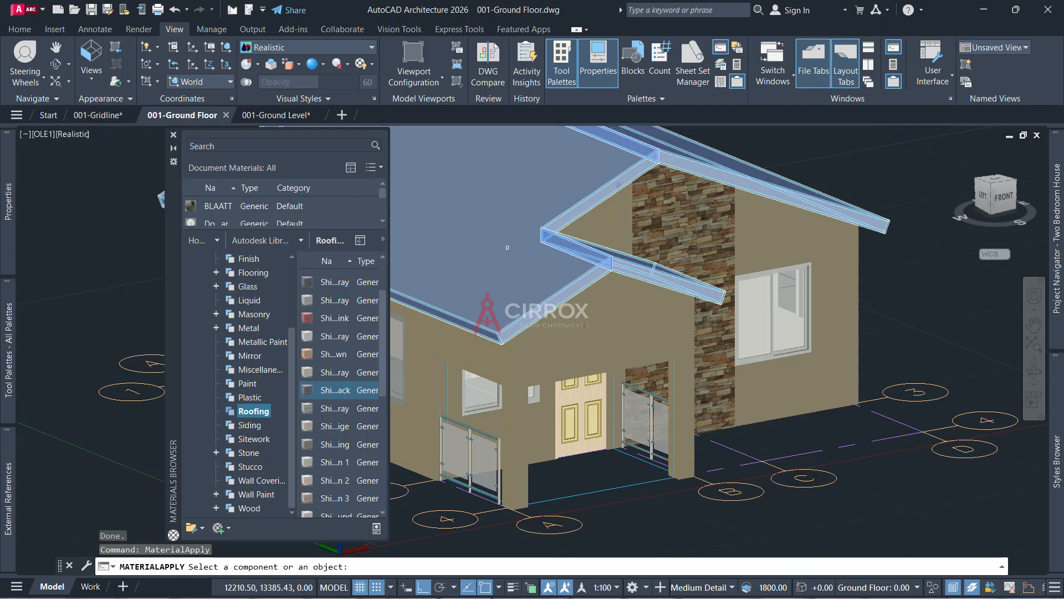
{"action": "left_click", "coordinate": [507, 248]}
{"action": "scroll", "coordinate": [507, 248], "scroll_direction": "down", "scroll_amount": 3}
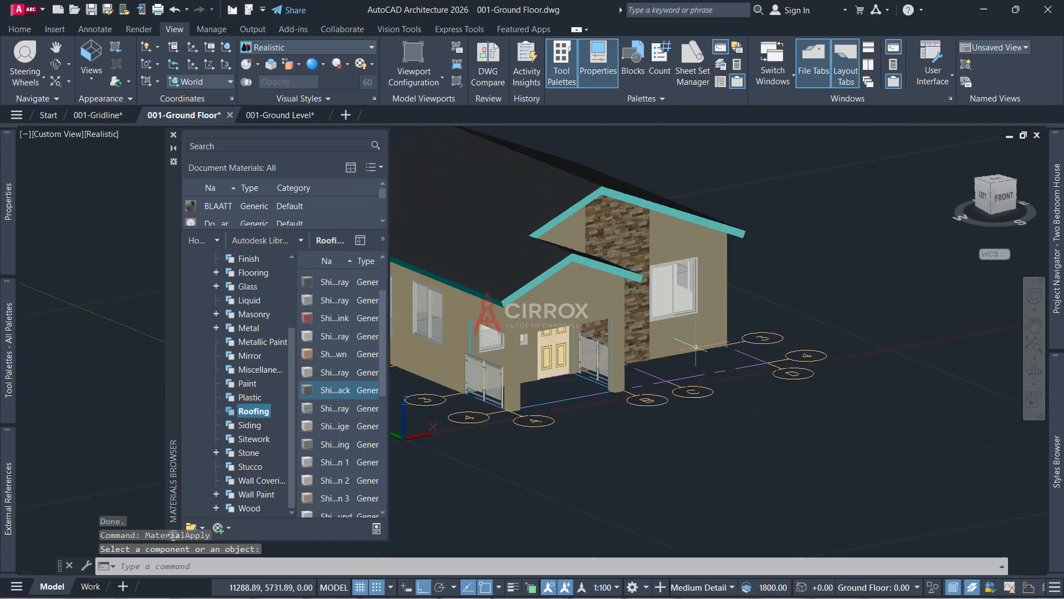
{"action": "left_click", "coordinate": [1034, 371]}
{"action": "left_click_drag", "start_coordinate": [831, 333], "coordinate": [594, 327]}
{"action": "left_click_drag", "start_coordinate": [651, 259], "coordinate": [689, 366]}
{"action": "middle_click_drag", "start_coordinate": [689, 366], "coordinate": [647, 369], "text": "shift"}
{"action": "key", "text": "Escape"}
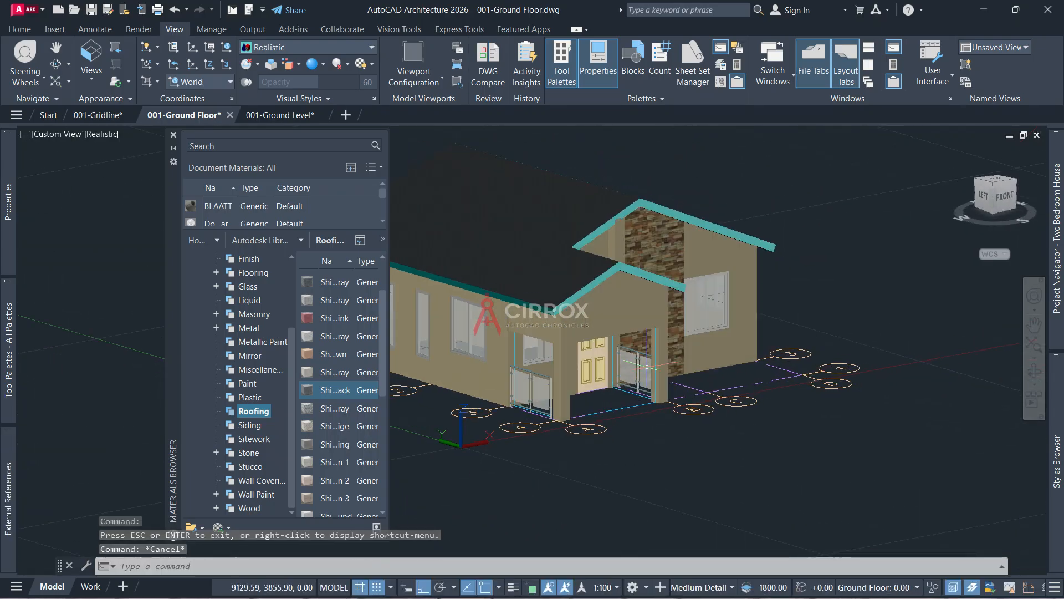
Save the 001-Ground Floor drawing and reload it as a modified xref in the 001-Ground Level drawing
{"action": "key", "text": "ctrl+s"}
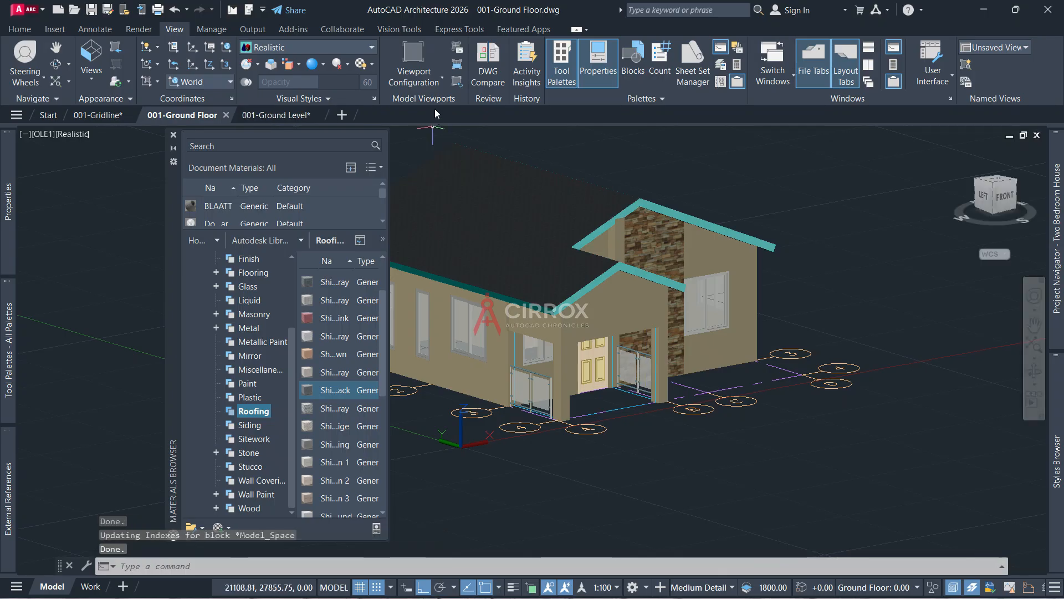
{"action": "left_click", "coordinate": [267, 114]}
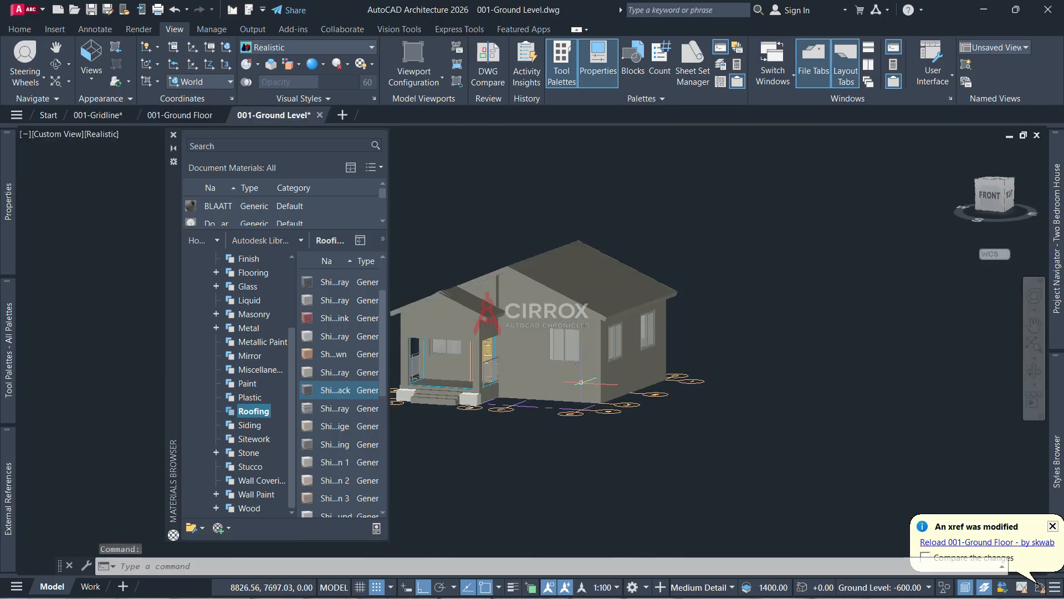
{"action": "left_click", "coordinate": [933, 543]}
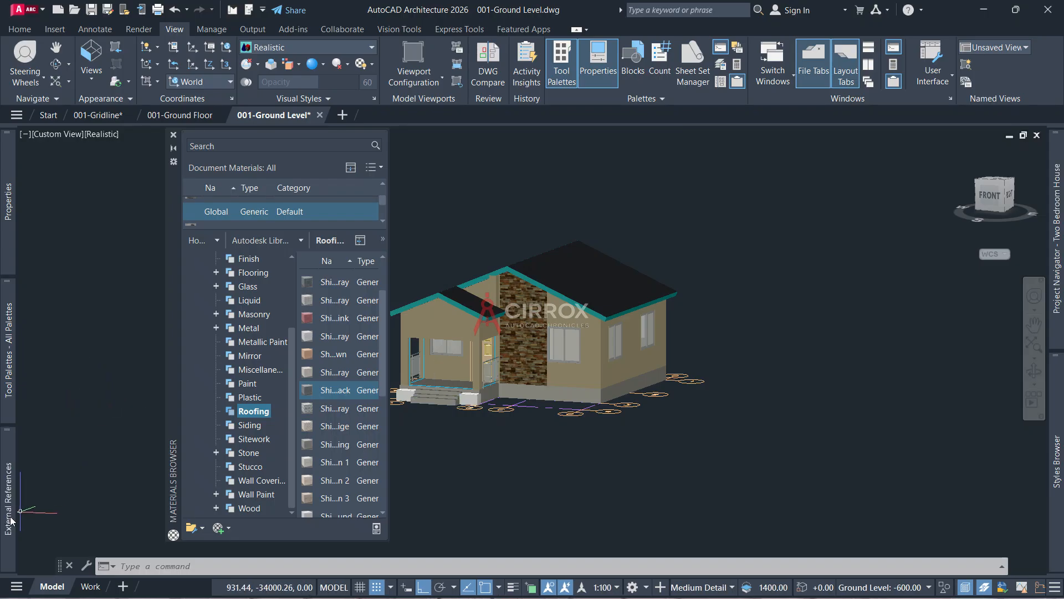
Apply the Wheat material to the front foundation wall below the window, using the this Object option
{"action": "mouse_move", "coordinate": [10, 518]}
{"action": "mouse_move", "coordinate": [8, 349]}
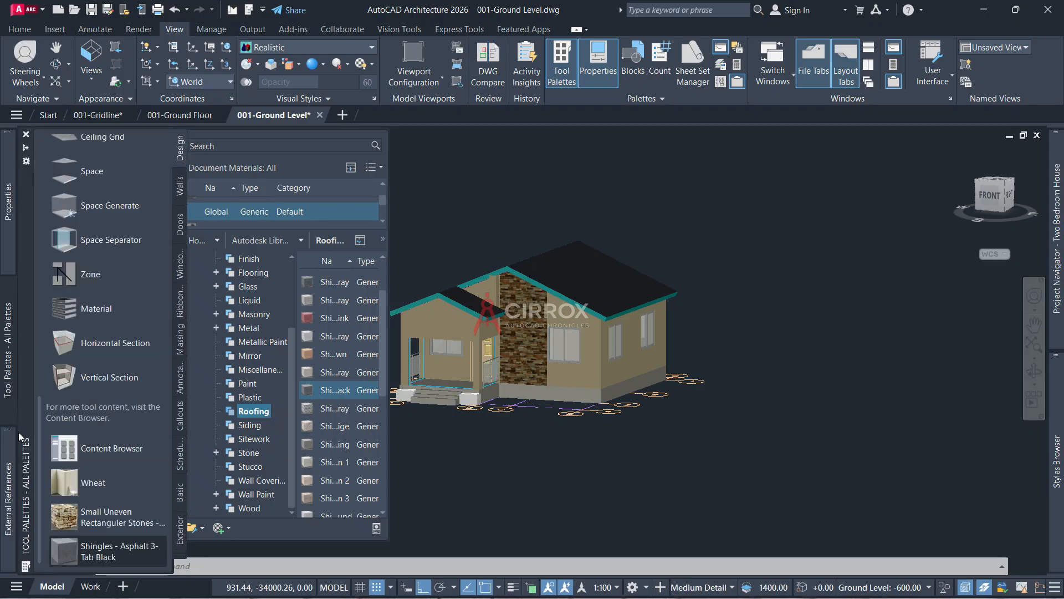
{"action": "left_click", "coordinate": [65, 491]}
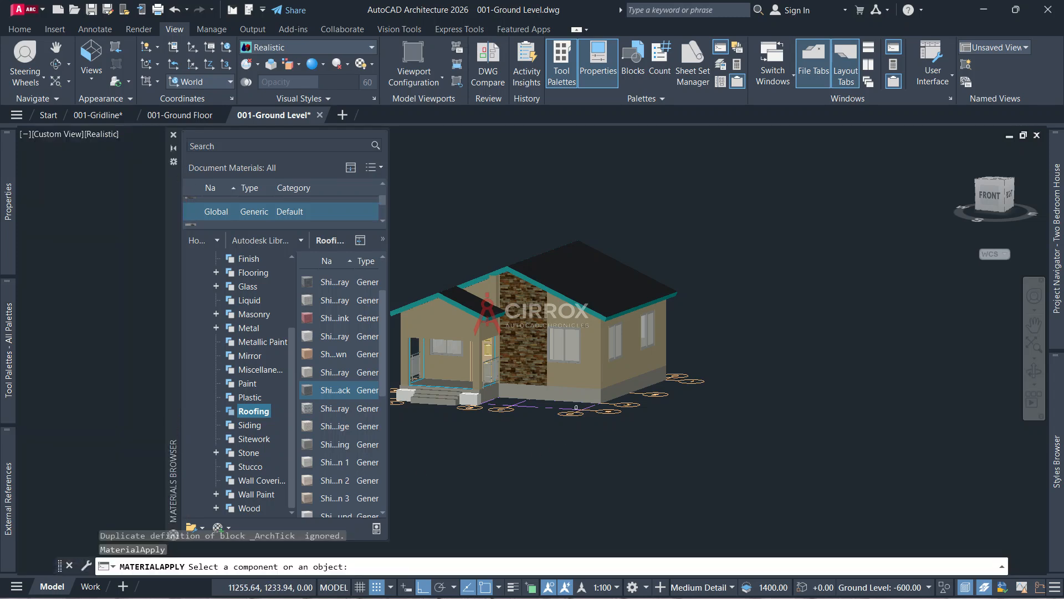
{"action": "left_click", "coordinate": [580, 388]}
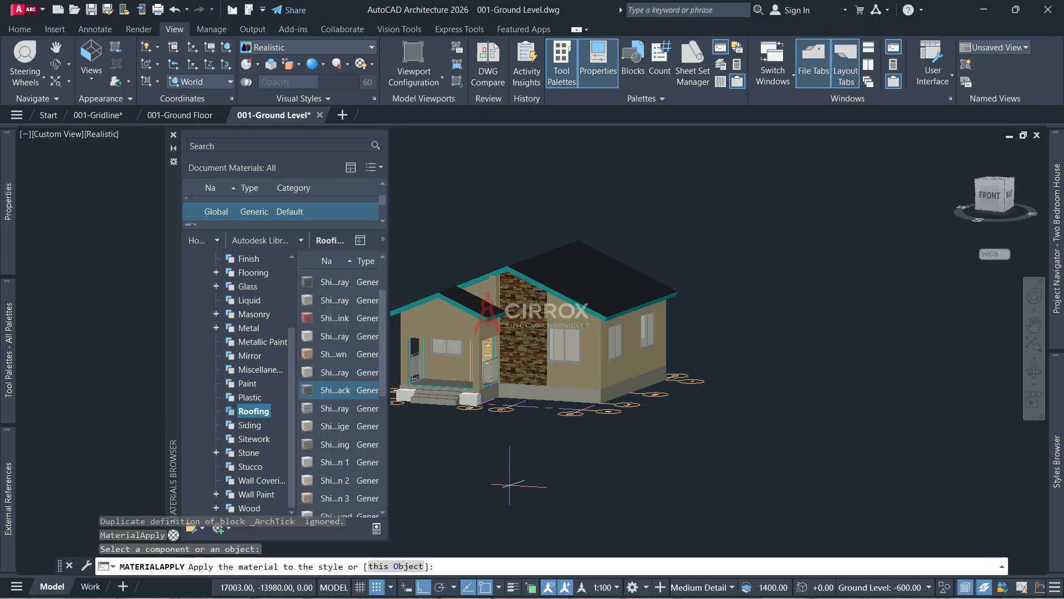
{"action": "left_click", "coordinate": [393, 566]}
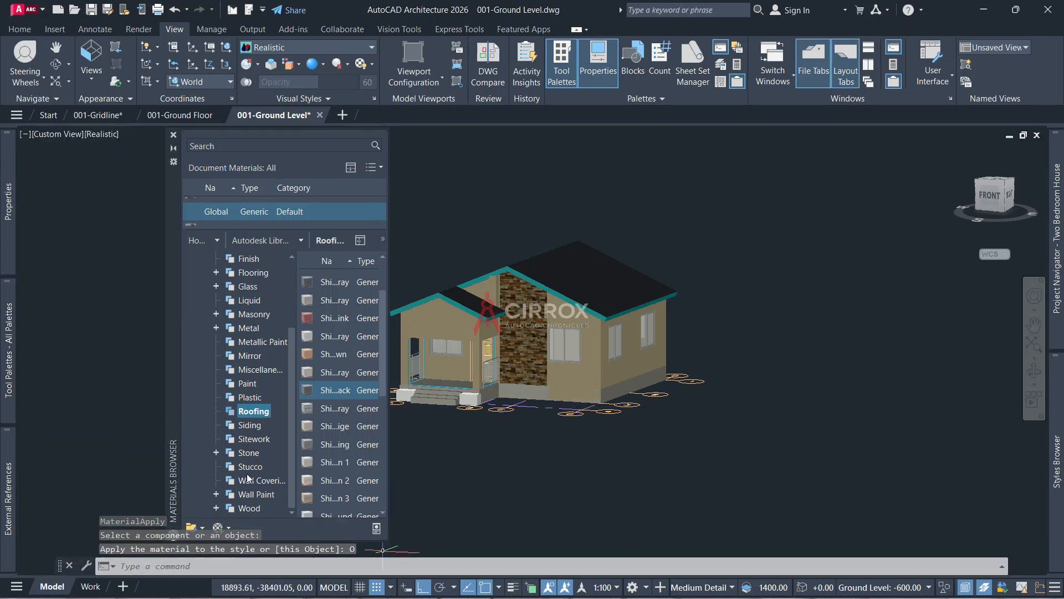
Extend the Wheat material to the foundation wall's whole style, using the Style option
{"action": "mouse_move", "coordinate": [10, 388]}
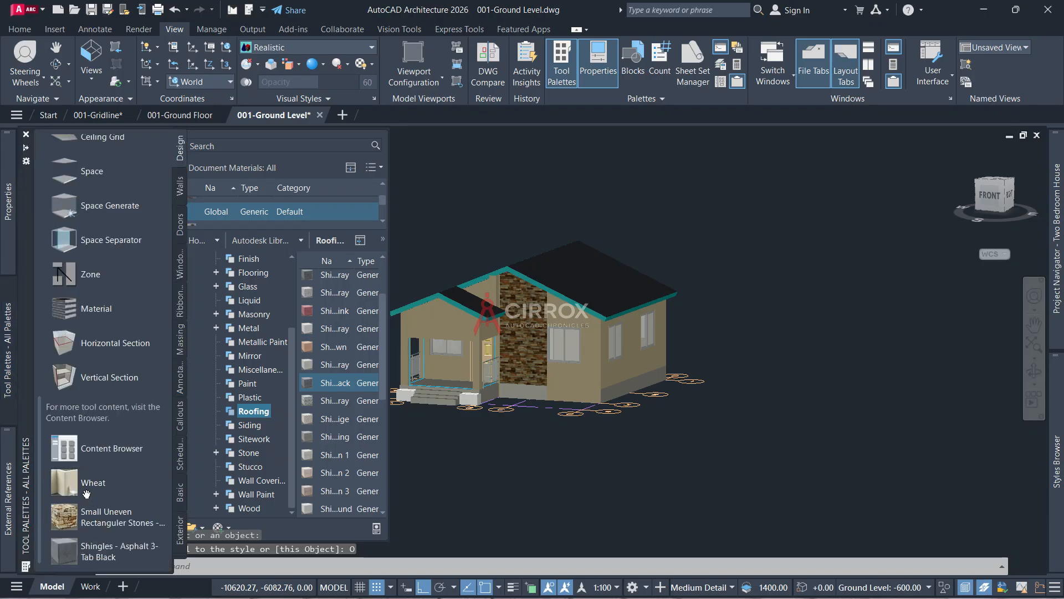
{"action": "left_click", "coordinate": [99, 483]}
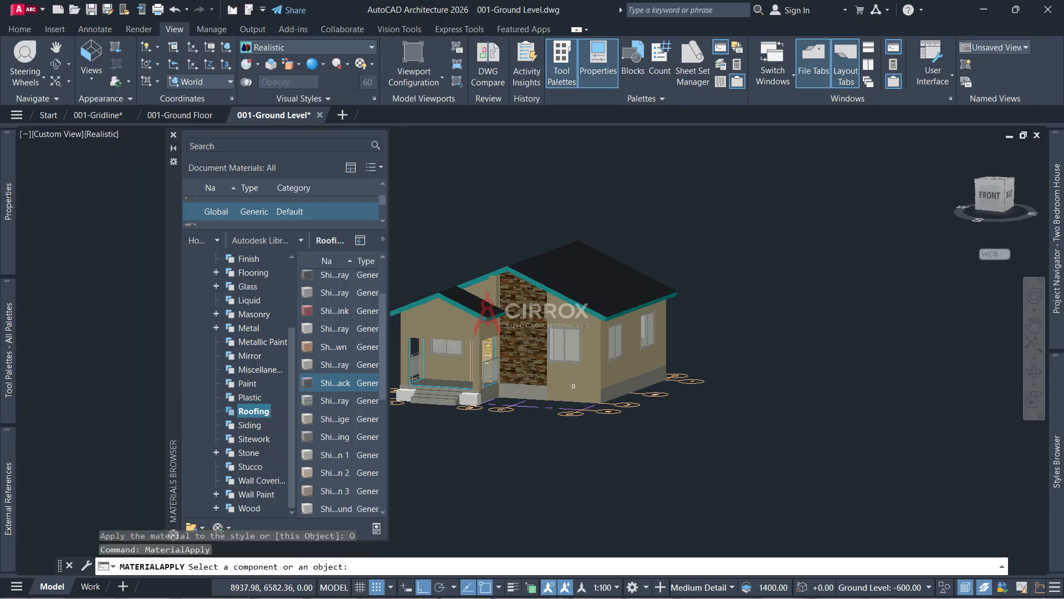
{"action": "left_click", "coordinate": [555, 392]}
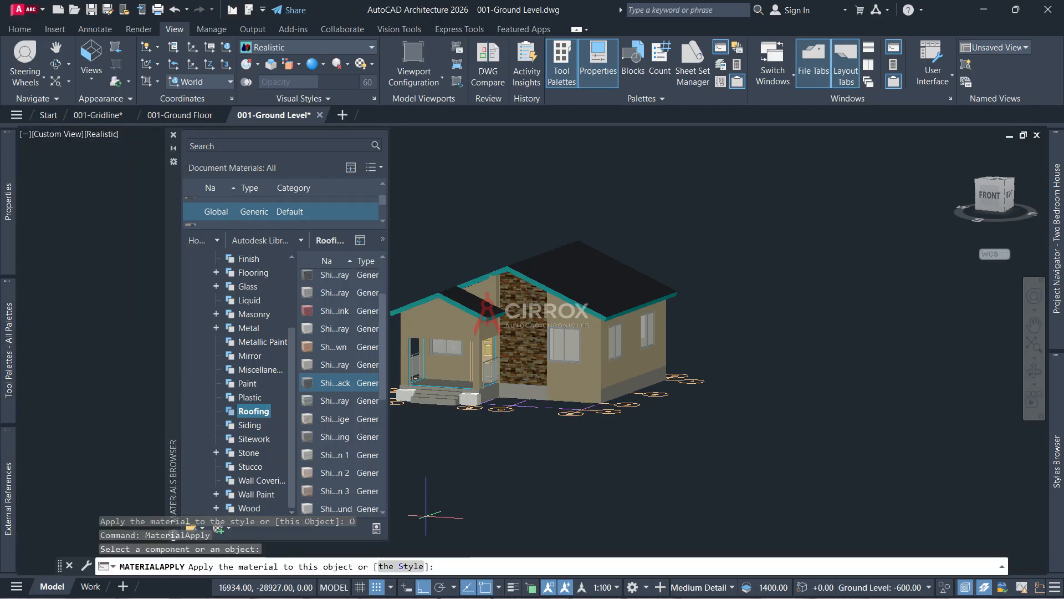
{"action": "left_click", "coordinate": [409, 567]}
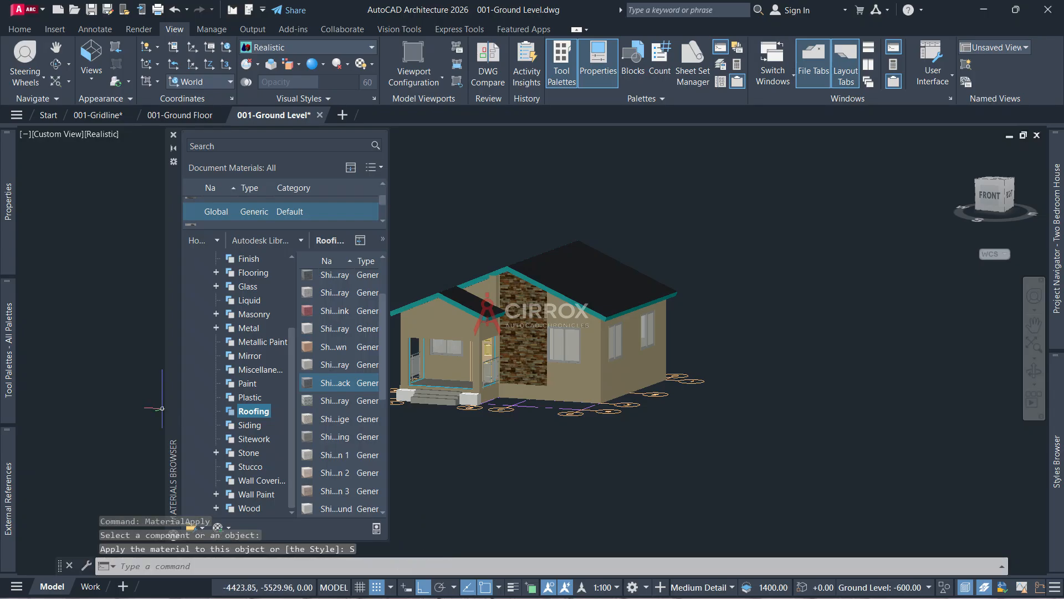
Apply the Small Uneven Rectanguler Stones - Brown material to the foundation wall below the stone cladding, using the this Object option
{"action": "mouse_move", "coordinate": [10, 366]}
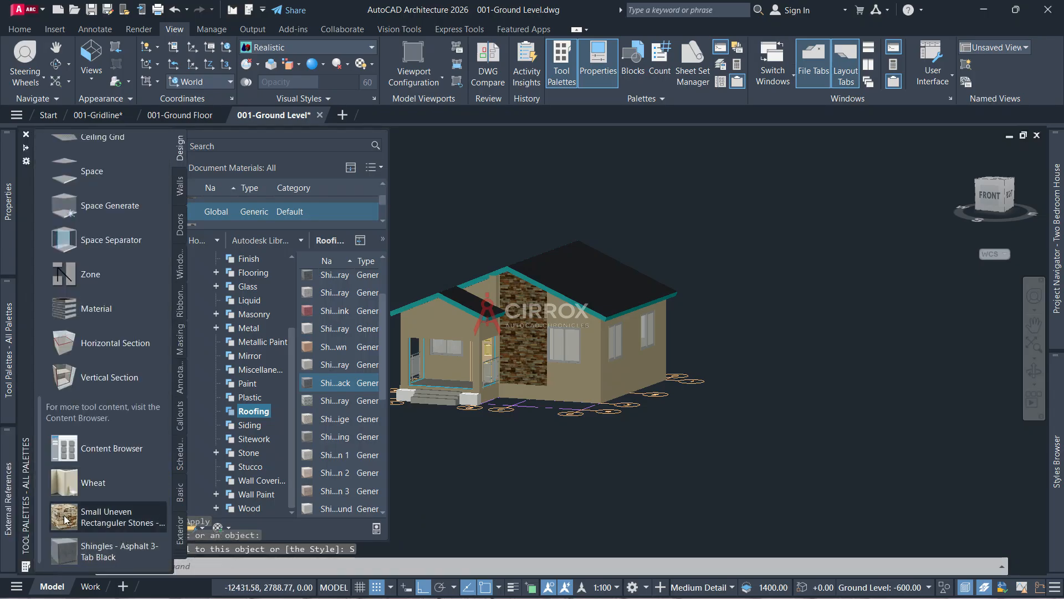
{"action": "left_click", "coordinate": [105, 515]}
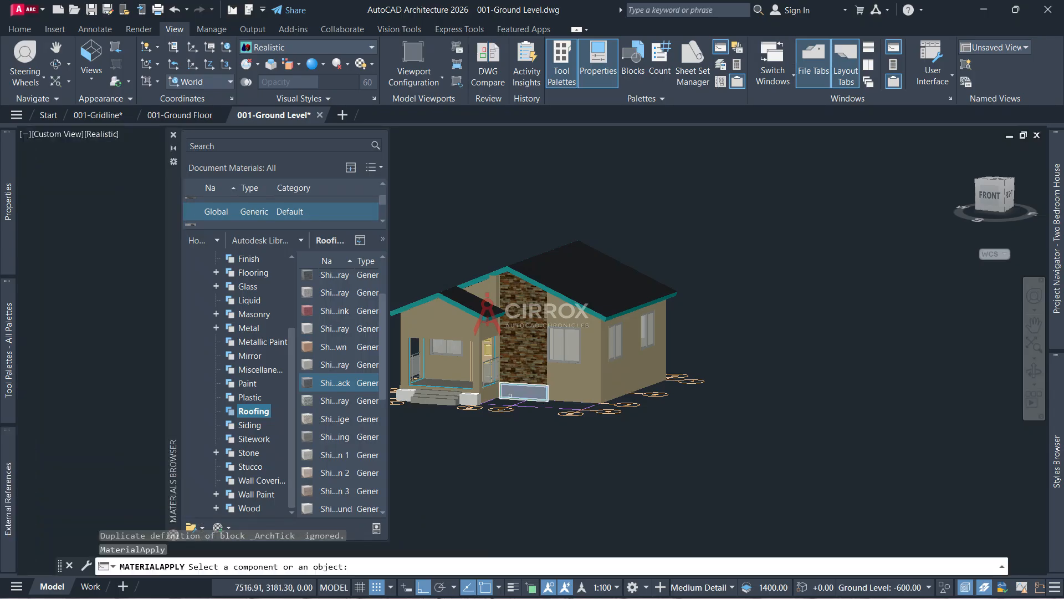
{"action": "left_click", "coordinate": [511, 394]}
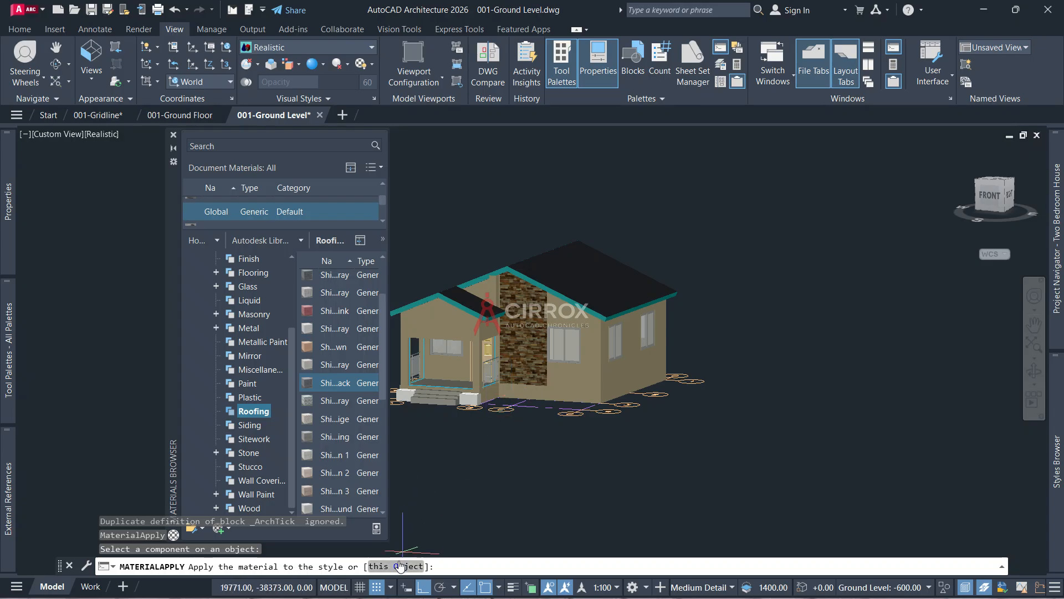
{"action": "left_click", "coordinate": [398, 566]}
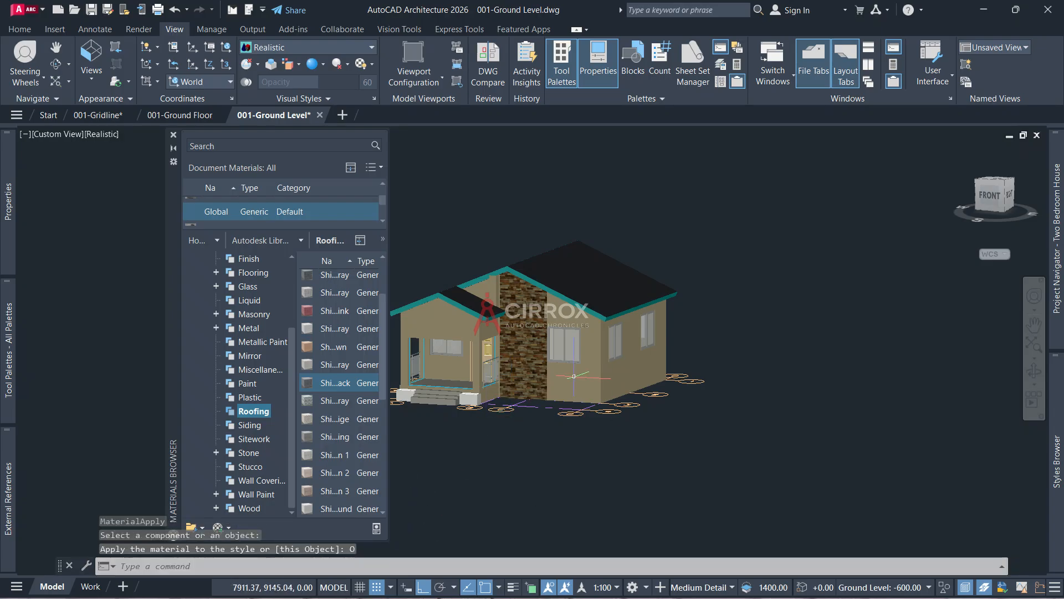
{"action": "key", "text": "Escape"}
{"action": "key", "text": "Escape"}
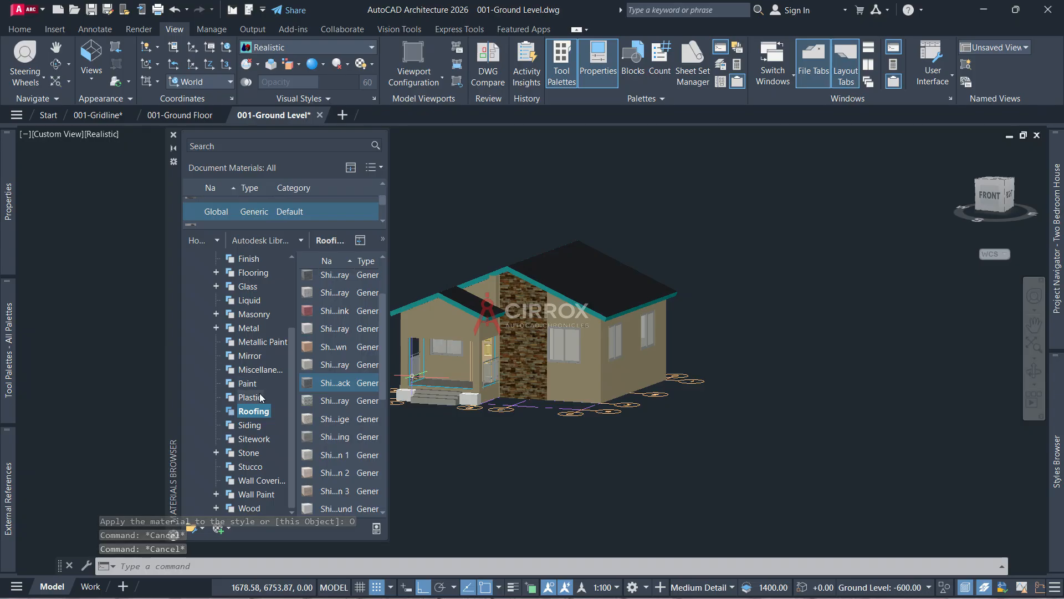
Browse the Sitework, Siding, Wall Covering and Stone categories of the Autodesk Library for another material
{"action": "left_click", "coordinate": [251, 436]}
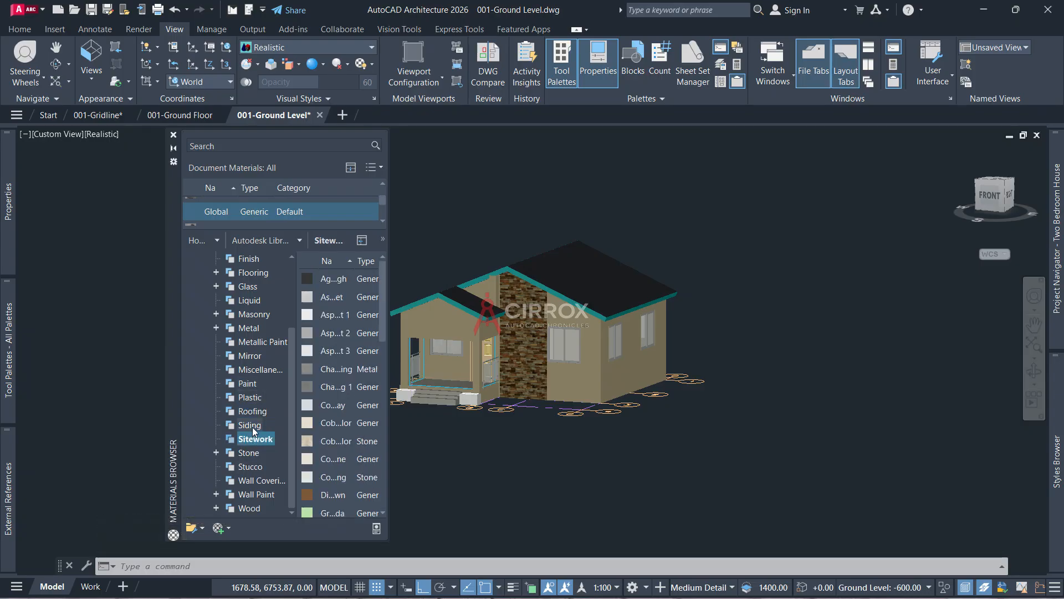
{"action": "left_click", "coordinate": [251, 426]}
{"action": "mouse_move", "coordinate": [308, 478]}
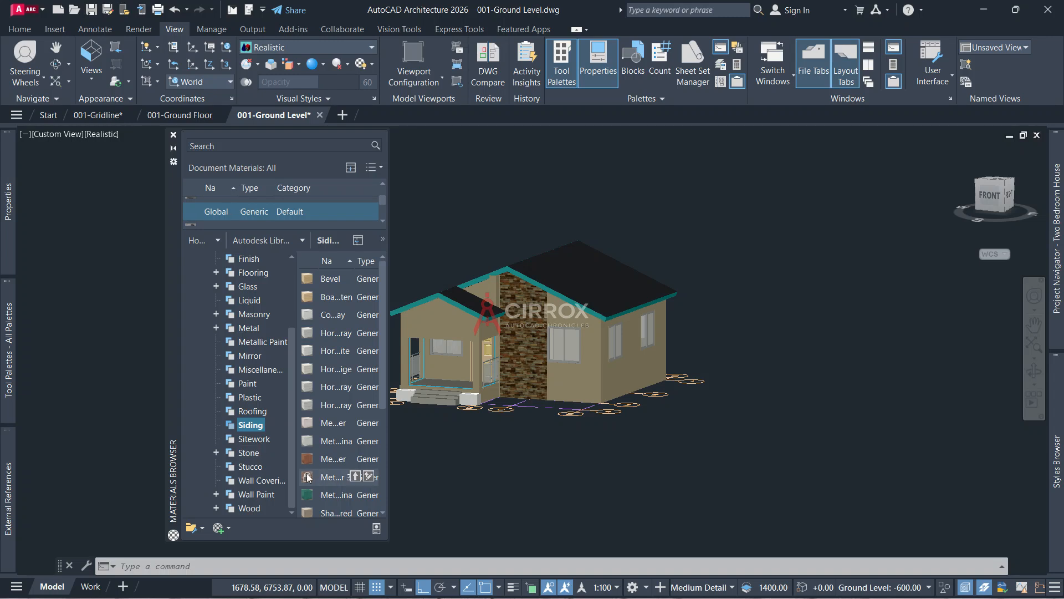
{"action": "left_click", "coordinate": [259, 480]}
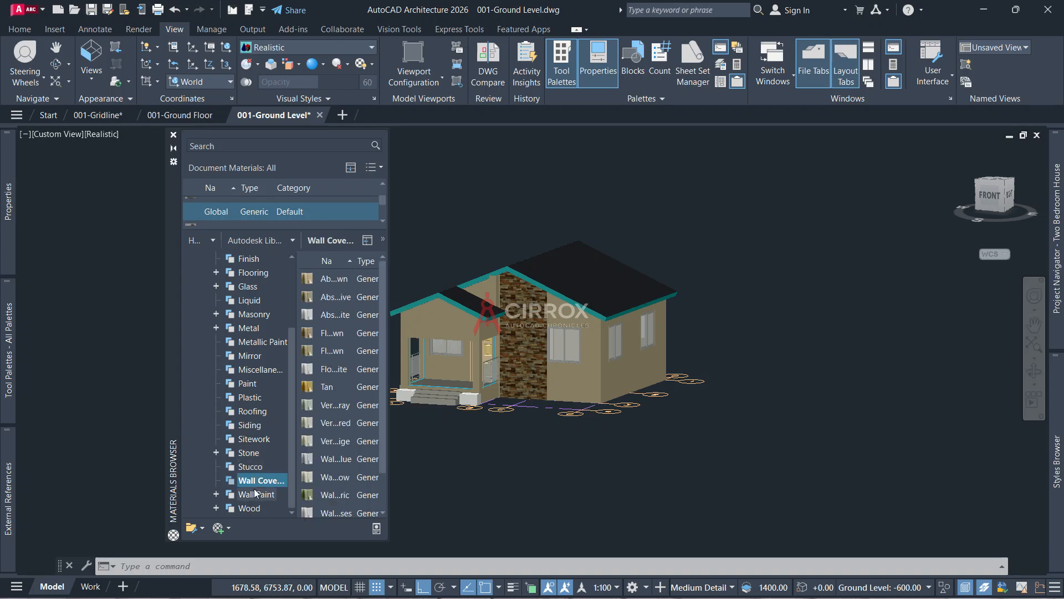
{"action": "left_click", "coordinate": [252, 453]}
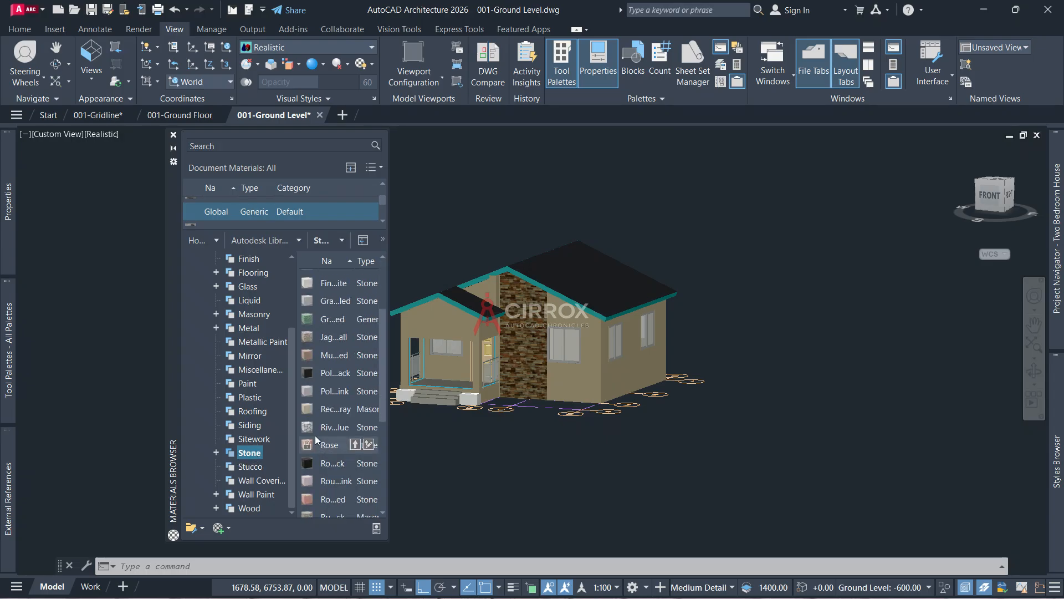
{"action": "scroll", "coordinate": [317, 436], "scroll_direction": "down", "scroll_amount": 2}
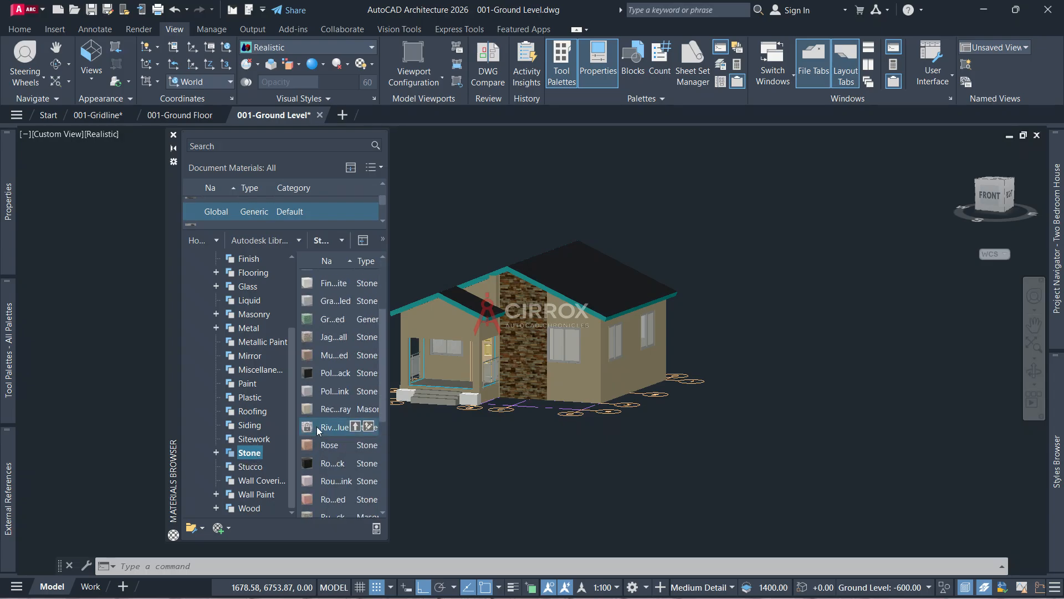
Preview the Riverstone - Blue material from the Stone category and add it to the active tool palette
{"action": "double_click", "coordinate": [319, 430]}
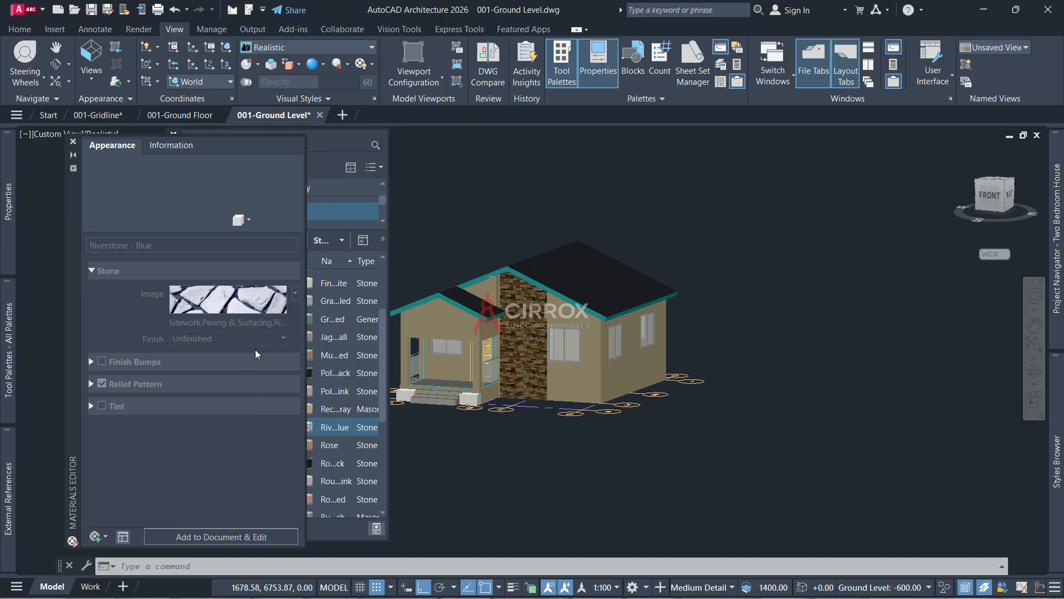
{"action": "left_click", "coordinate": [74, 142]}
{"action": "right_click", "coordinate": [319, 428]}
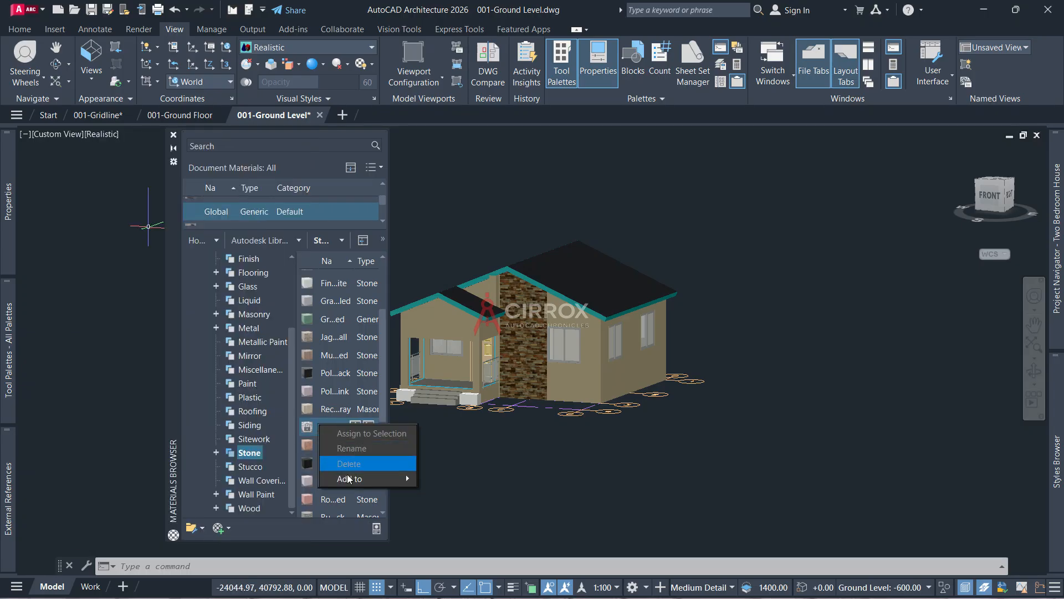
{"action": "mouse_move", "coordinate": [351, 480]}
{"action": "left_click", "coordinate": [464, 509]}
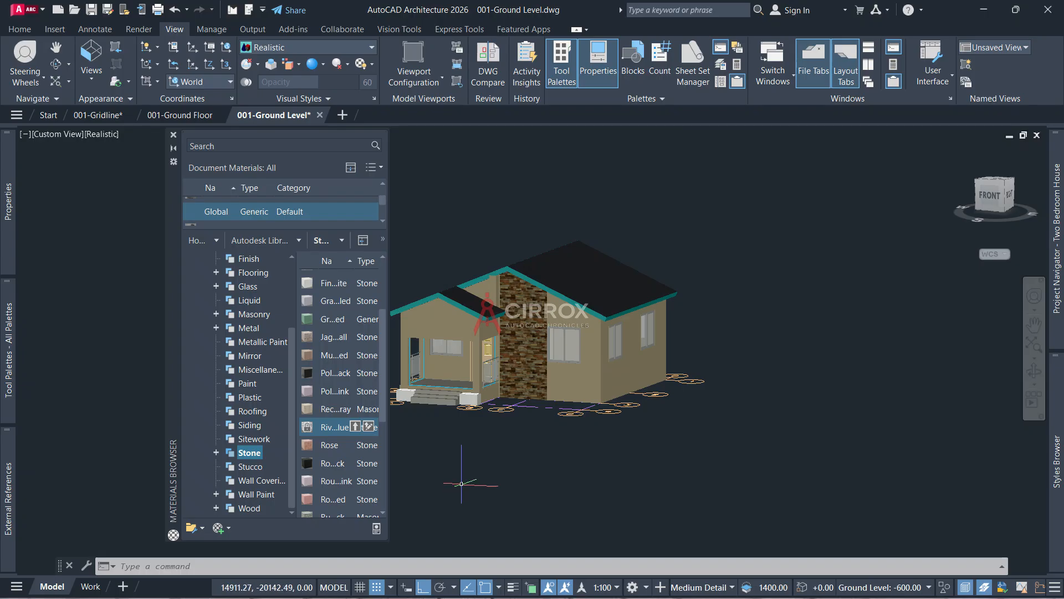
Create an AEC material from Riverstone - Blue under the same name, converting it to an AEC material tool
{"action": "mouse_move", "coordinate": [9, 409]}
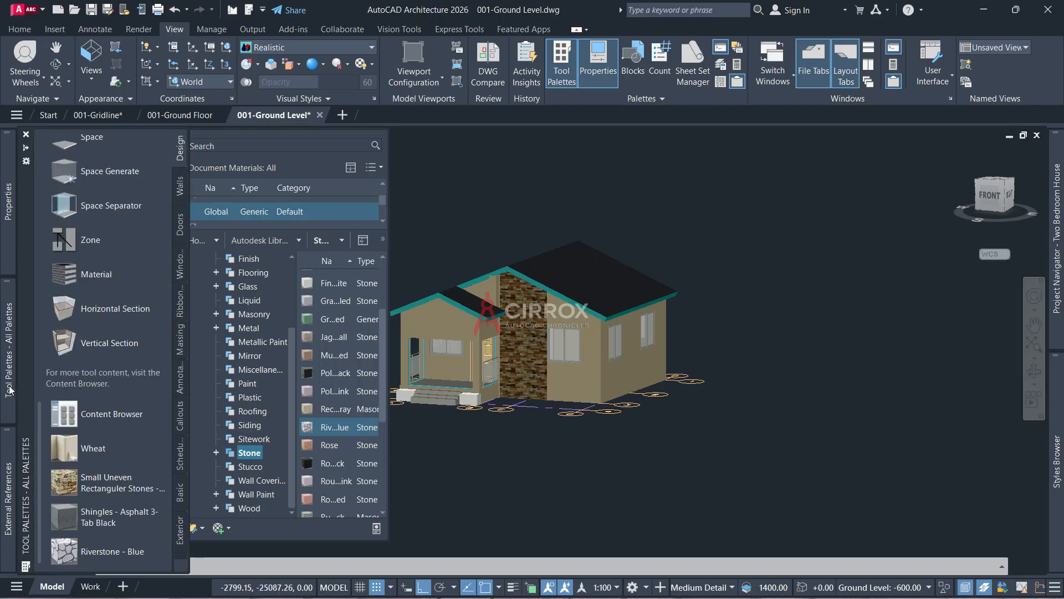
{"action": "left_click", "coordinate": [68, 548]}
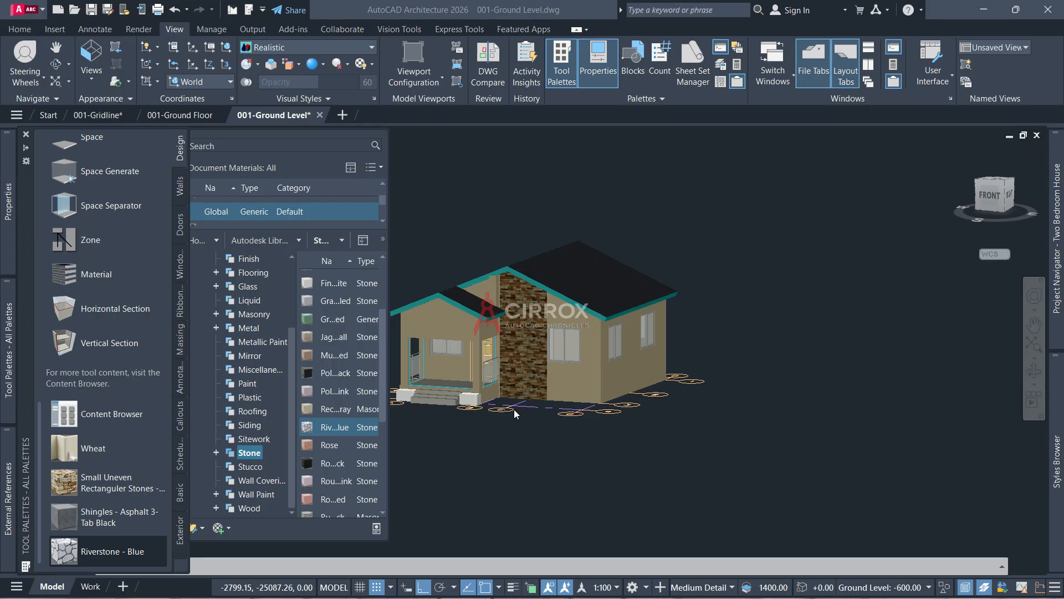
{"action": "left_click", "coordinate": [538, 404]}
{"action": "left_click", "coordinate": [488, 384]}
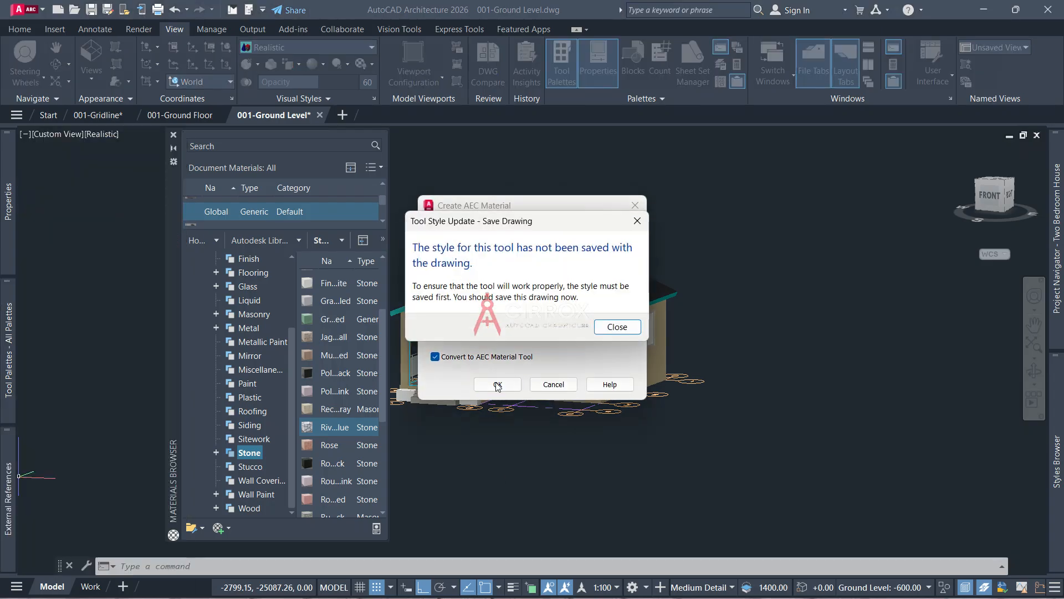
{"action": "left_click", "coordinate": [618, 331]}
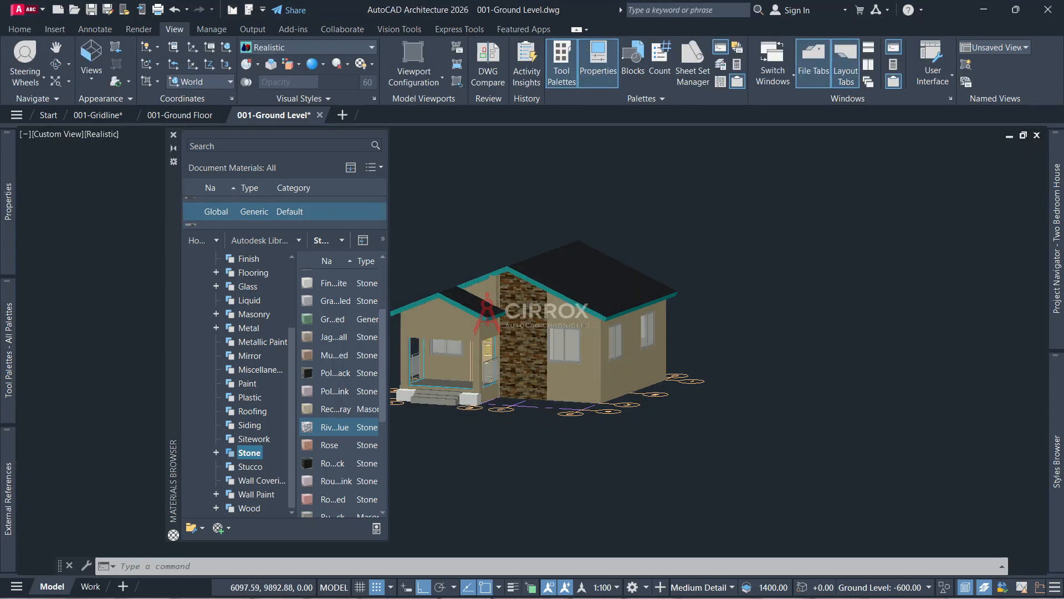
Apply the Riverstone - Blue material to the block at the right end of the porch steps
{"action": "mouse_move", "coordinate": [7, 388]}
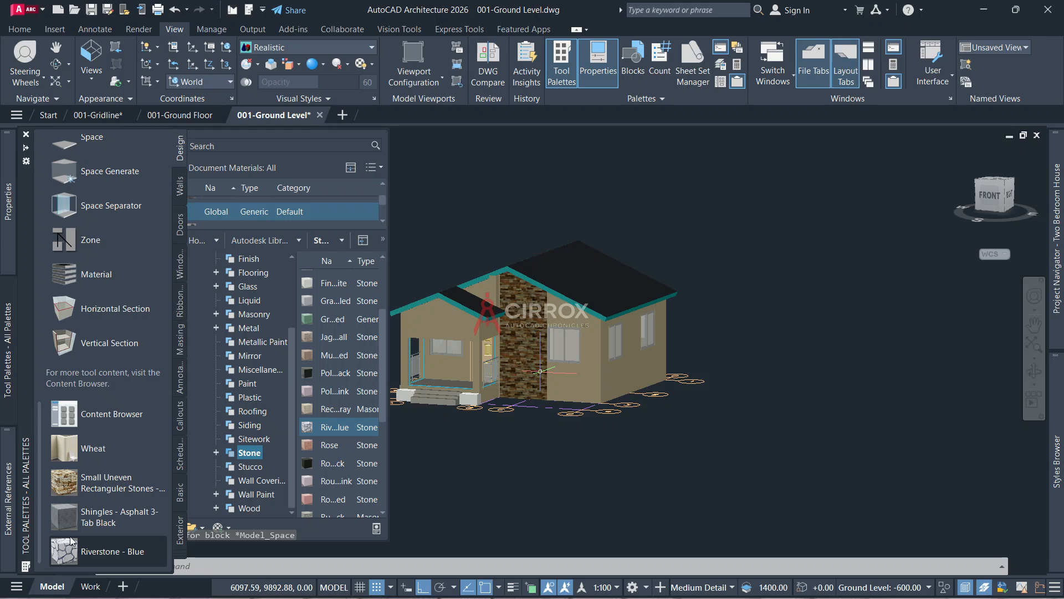
{"action": "left_click", "coordinate": [66, 552]}
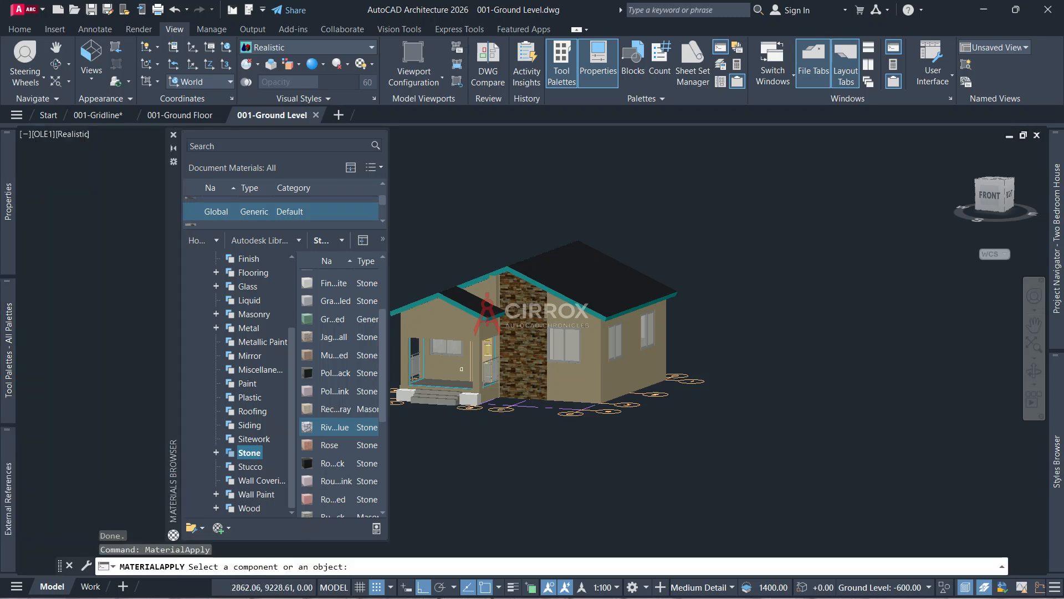
{"action": "scroll", "coordinate": [468, 399], "scroll_direction": "up", "scroll_amount": 3}
{"action": "left_click", "coordinate": [486, 430]}
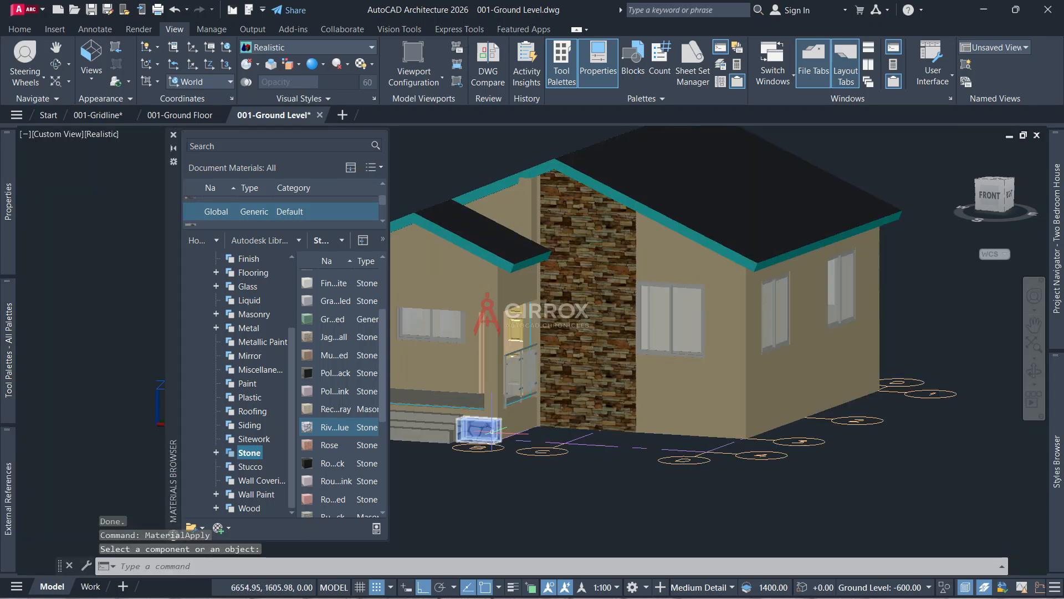
Apply the Riverstone - Blue material to the block at the left end of the porch steps
{"action": "scroll", "coordinate": [487, 431], "scroll_direction": "down", "scroll_amount": 4}
{"action": "mouse_move", "coordinate": [12, 401]}
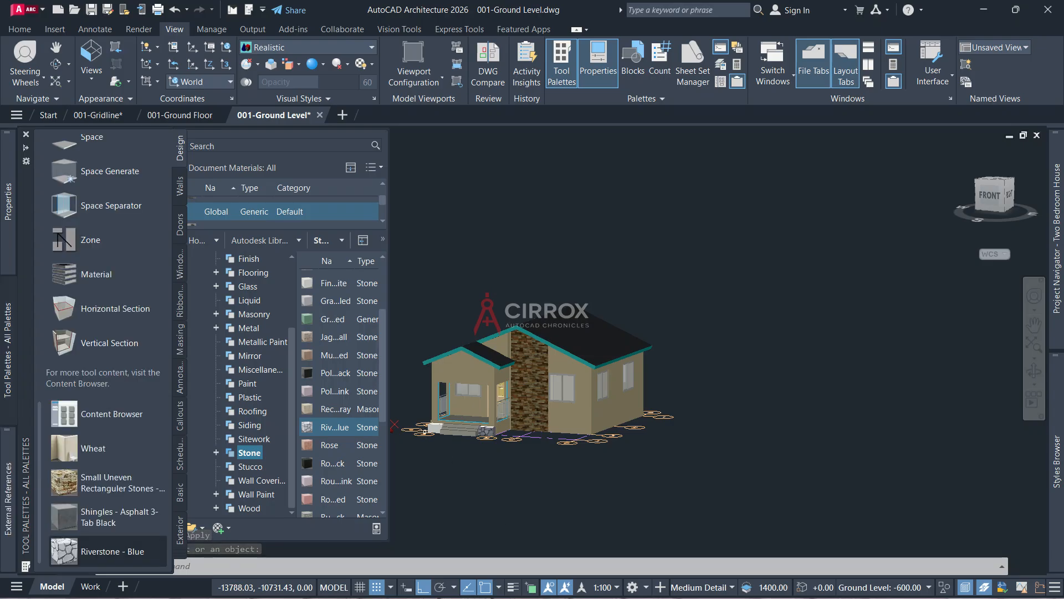
{"action": "left_click", "coordinate": [95, 552]}
{"action": "scroll", "coordinate": [426, 429], "scroll_direction": "up", "scroll_amount": 6}
{"action": "left_click", "coordinate": [465, 422]}
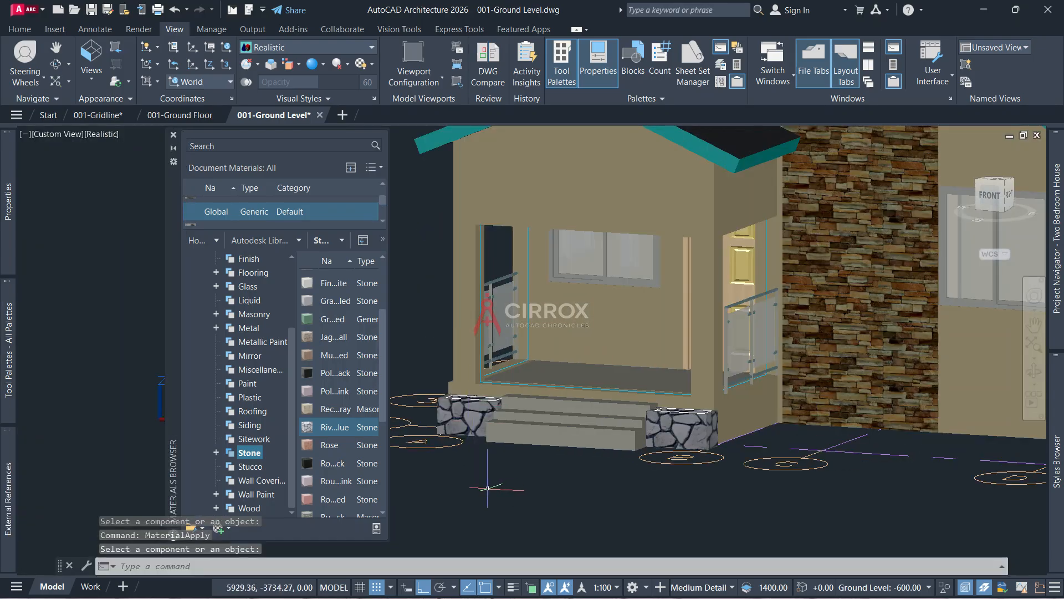
{"action": "key", "text": "Escape"}
{"action": "key", "text": "Escape"}
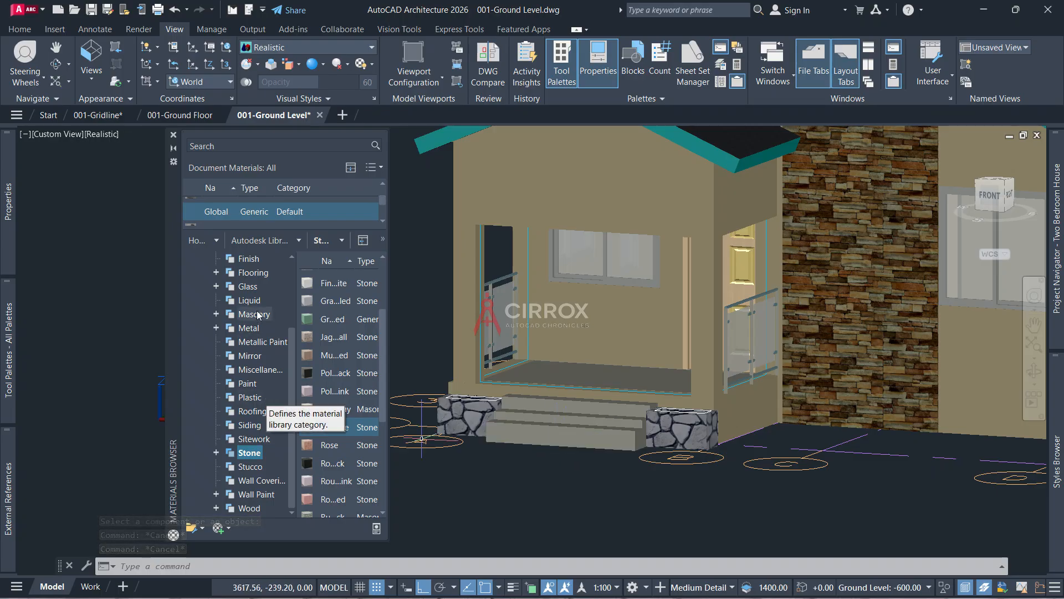
Browse the Flooring category of the Autodesk Library for a floor finish and preview the Flagstone material
{"action": "left_click", "coordinate": [254, 273]}
{"action": "mouse_move", "coordinate": [327, 335]}
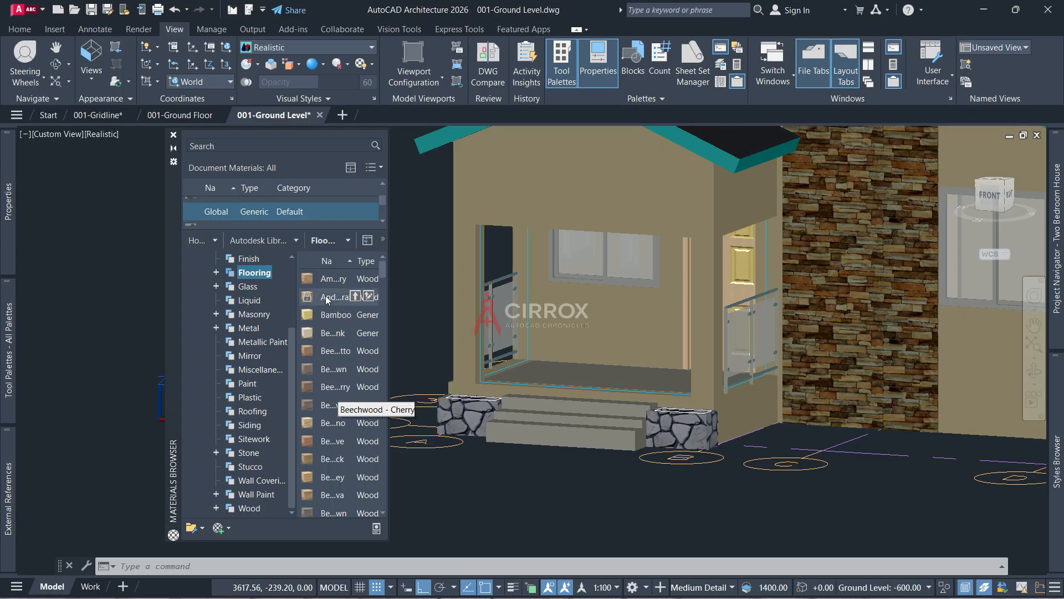
{"action": "scroll", "coordinate": [325, 391], "scroll_direction": "down", "scroll_amount": 4}
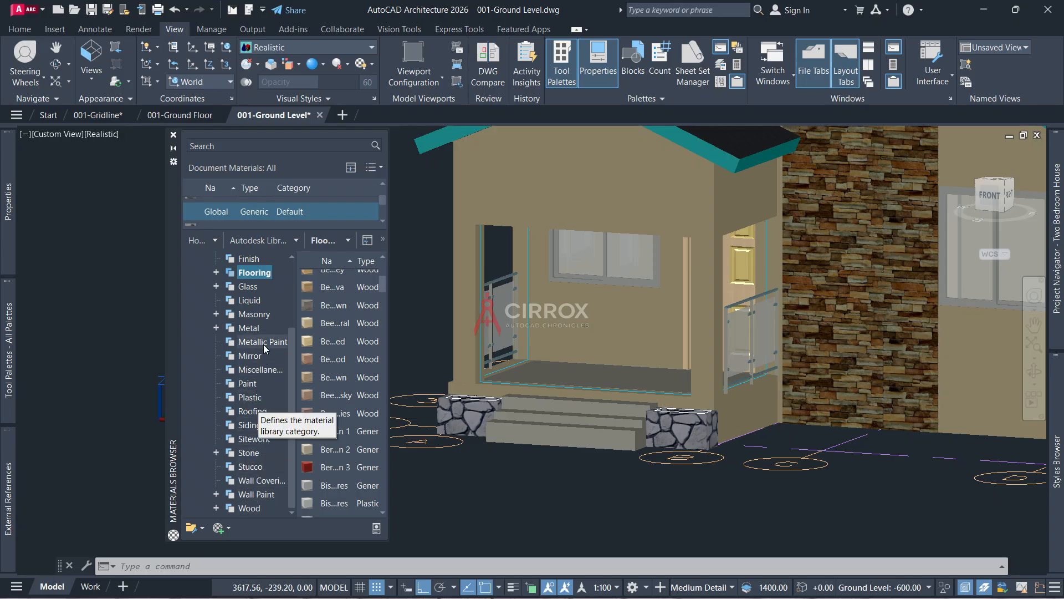
{"action": "scroll", "coordinate": [335, 375], "scroll_direction": "down", "scroll_amount": 5}
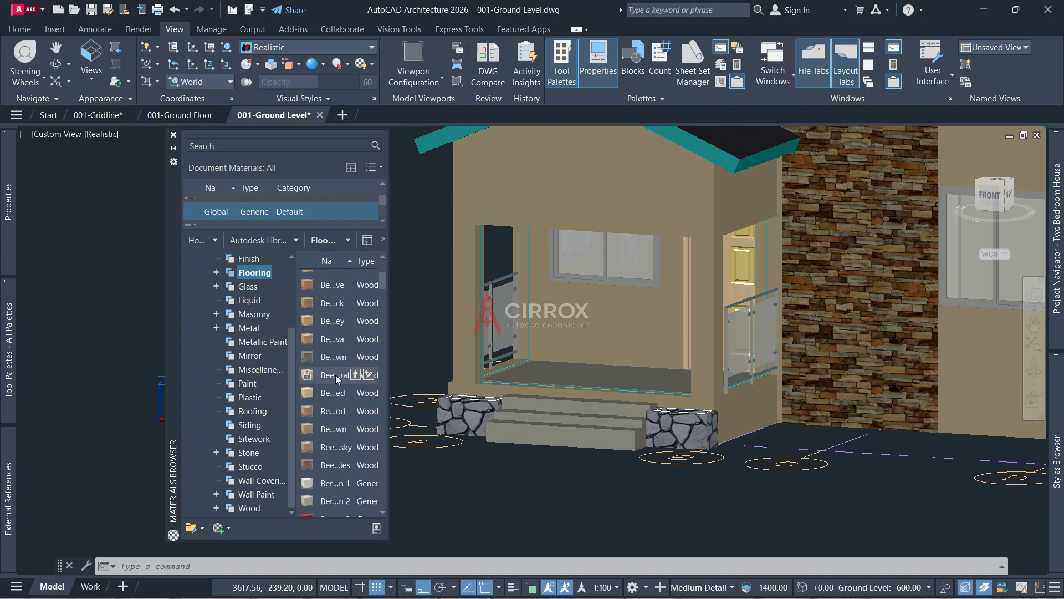
{"action": "scroll", "coordinate": [335, 375], "scroll_direction": "down", "scroll_amount": 4}
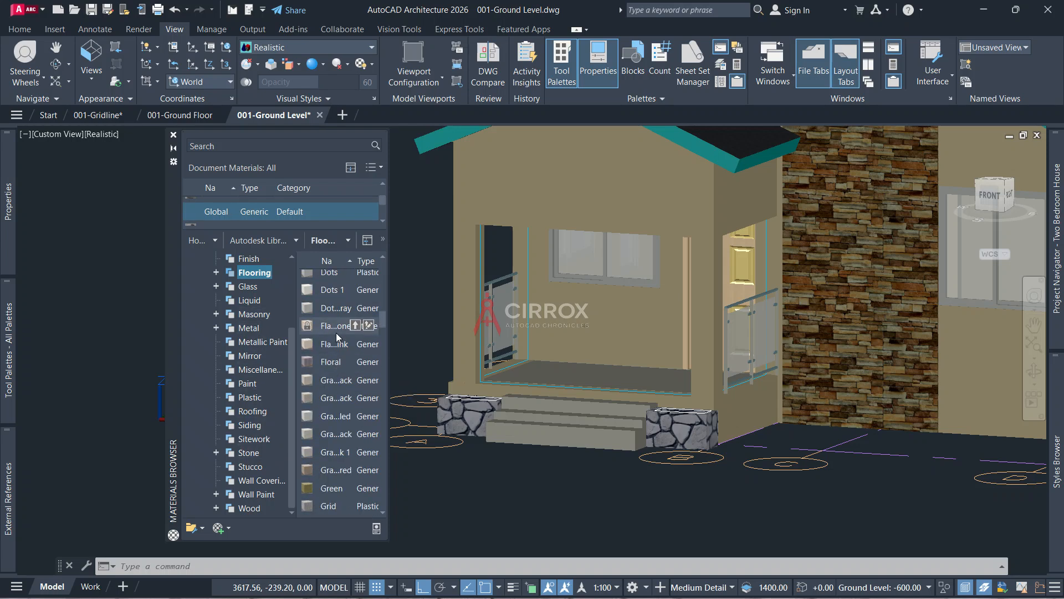
{"action": "double_click", "coordinate": [336, 332]}
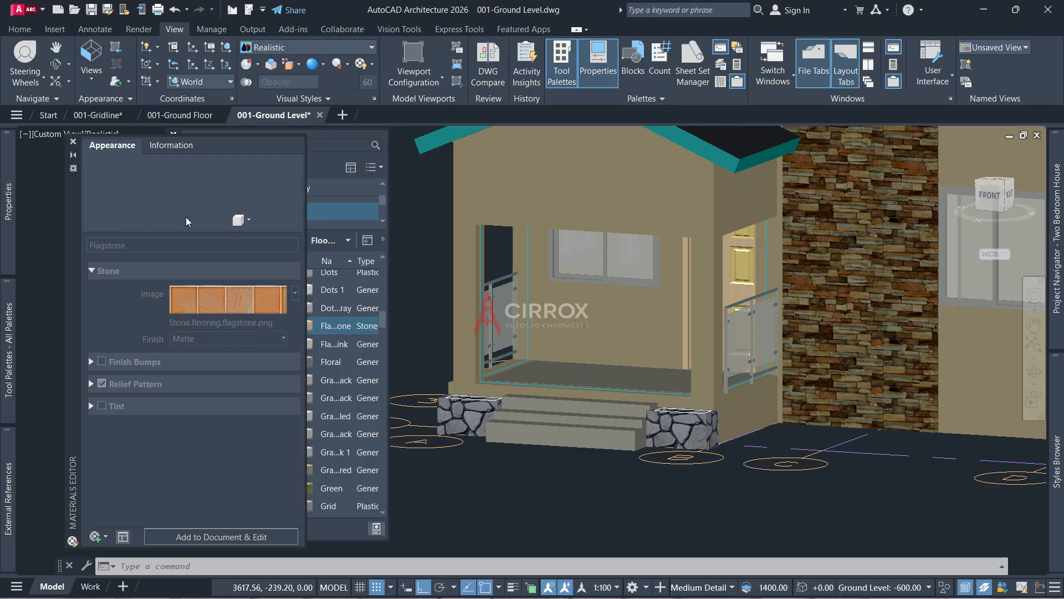
{"action": "left_click", "coordinate": [74, 156]}
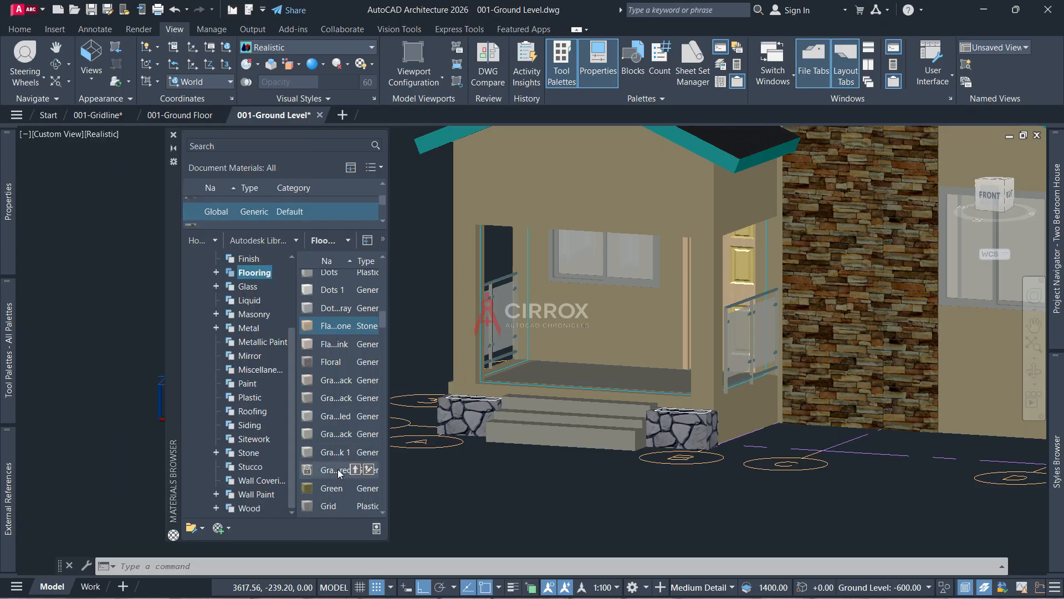
{"action": "left_click_drag", "start_coordinate": [390, 449], "coordinate": [583, 450]}
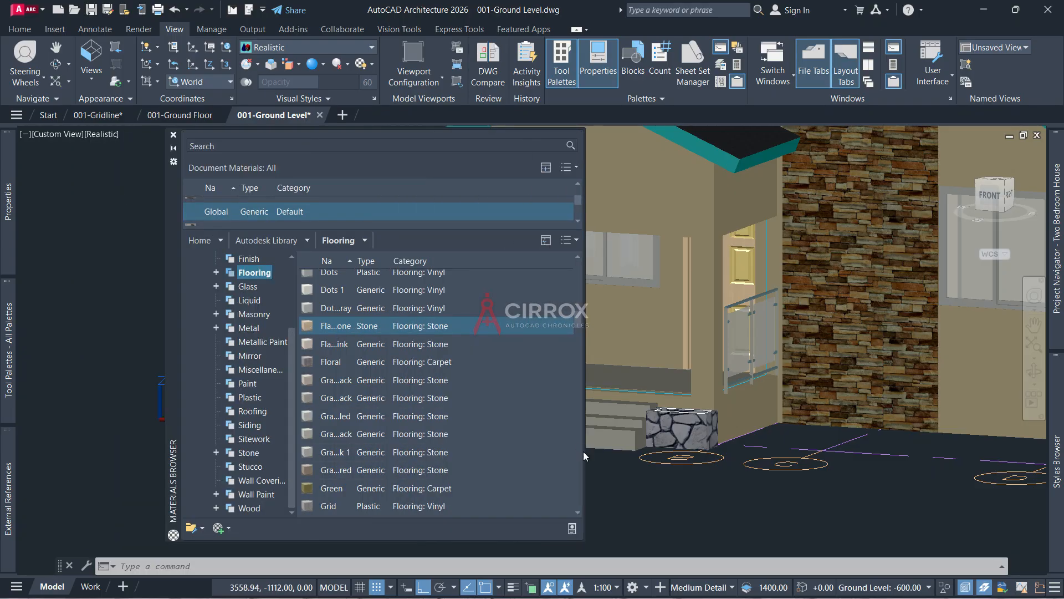
{"action": "scroll", "coordinate": [397, 477], "scroll_direction": "down", "scroll_amount": 15}
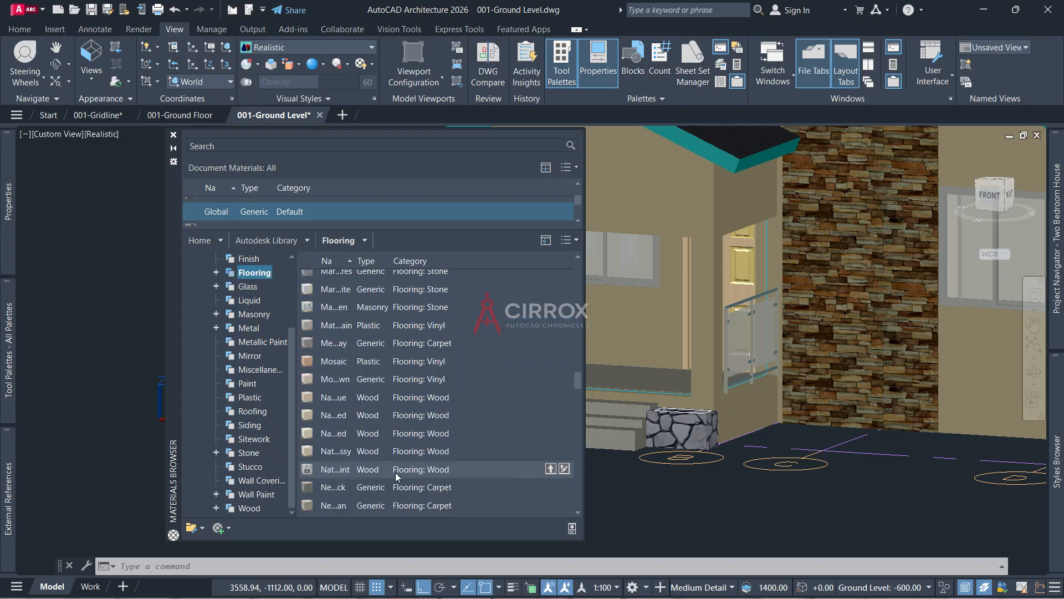
{"action": "scroll", "coordinate": [394, 472], "scroll_direction": "down", "scroll_amount": 10}
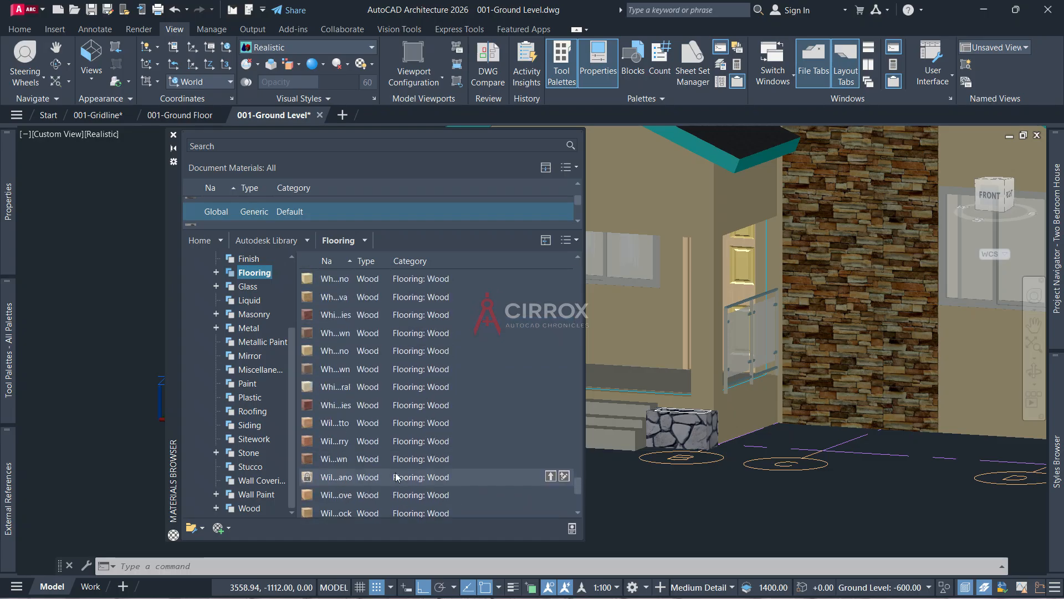
{"action": "scroll", "coordinate": [395, 472], "scroll_direction": "up", "scroll_amount": 5}
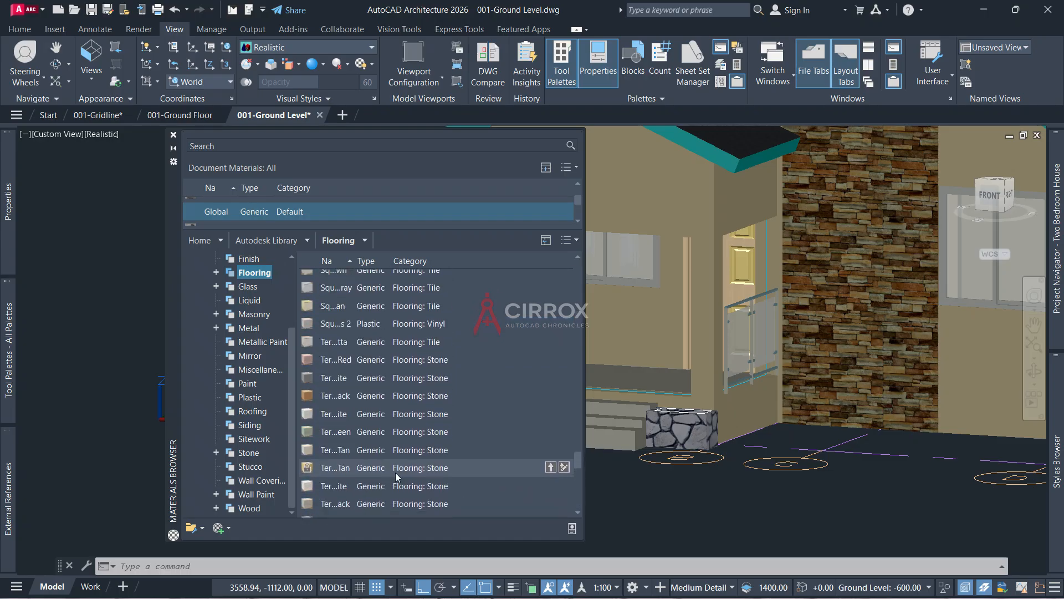
Preview the Terra Cotta, Square - Tan and Square - Brown floor tile materials
{"action": "double_click", "coordinate": [390, 348]}
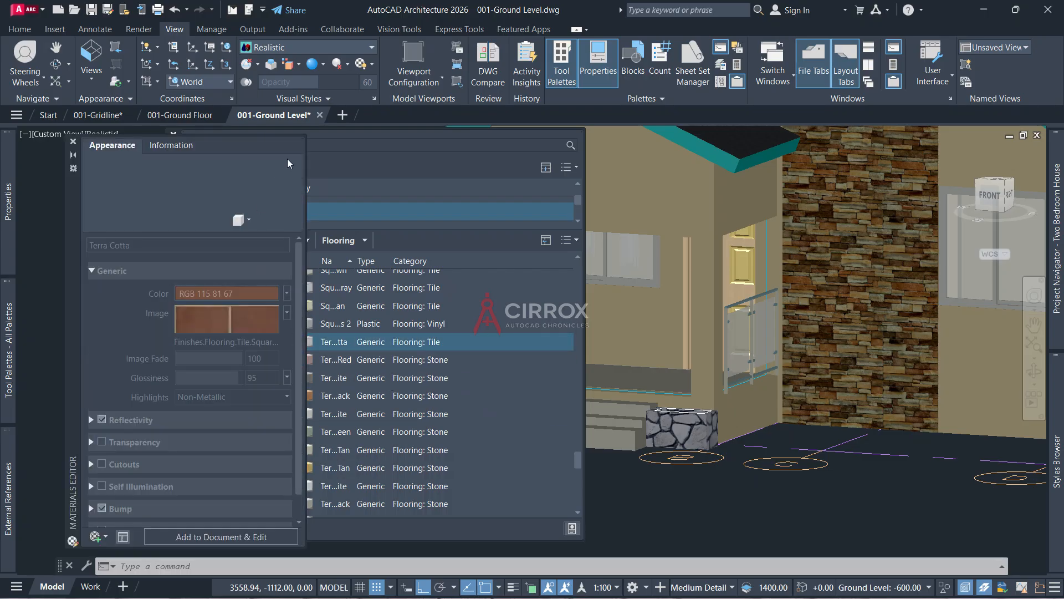
{"action": "left_click", "coordinate": [73, 143]}
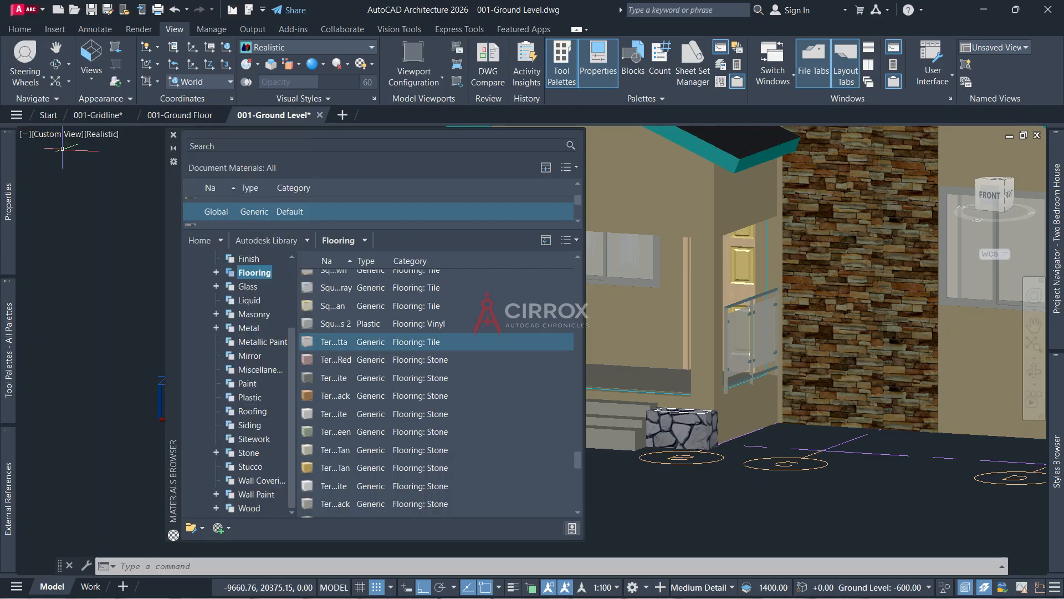
{"action": "double_click", "coordinate": [416, 307]}
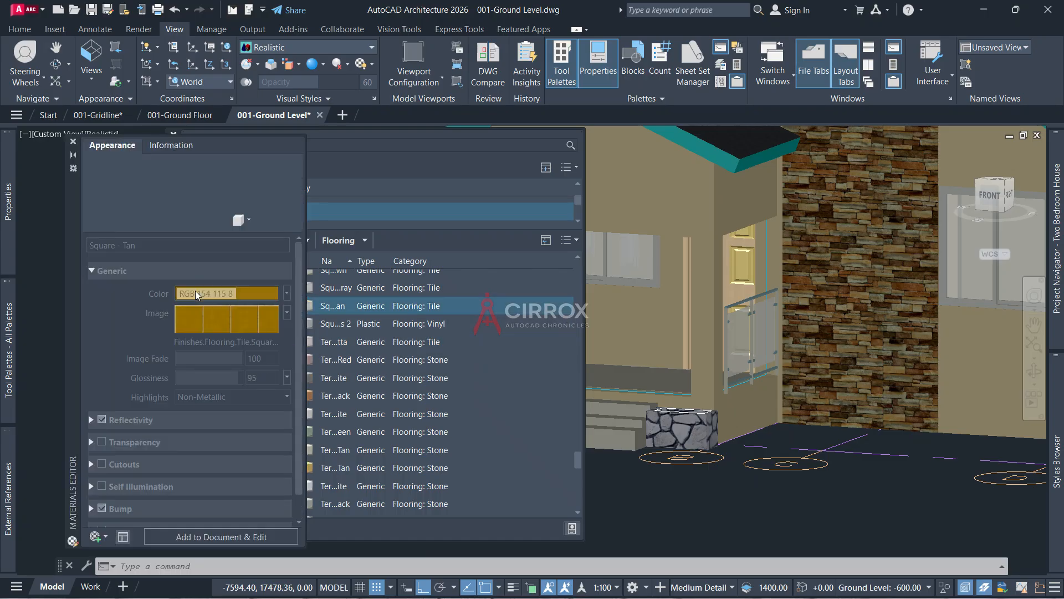
{"action": "left_click", "coordinate": [73, 142]}
{"action": "scroll", "coordinate": [437, 351], "scroll_direction": "up", "scroll_amount": 1}
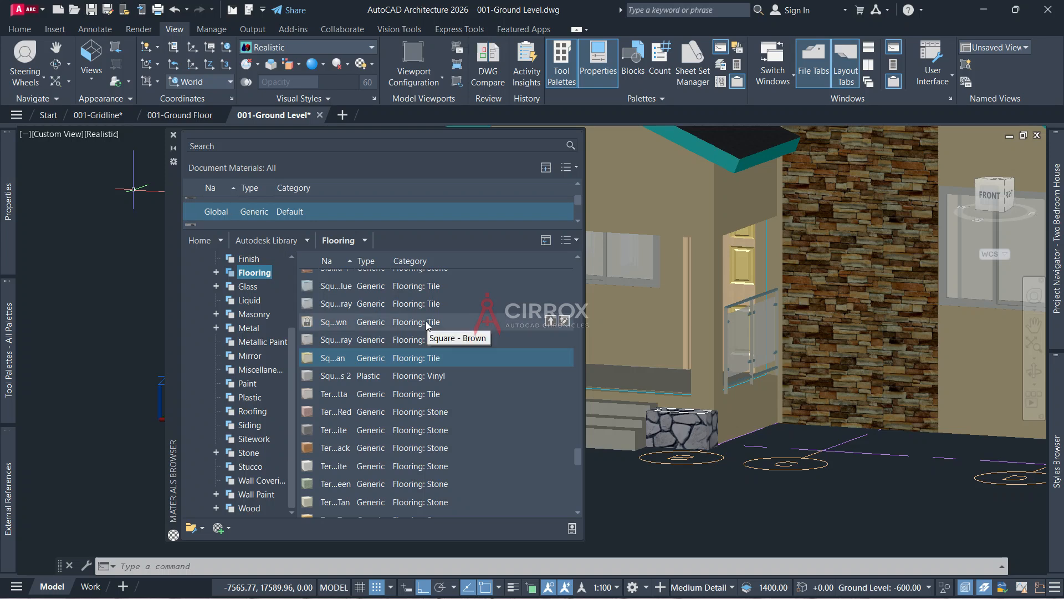
{"action": "double_click", "coordinate": [426, 321]}
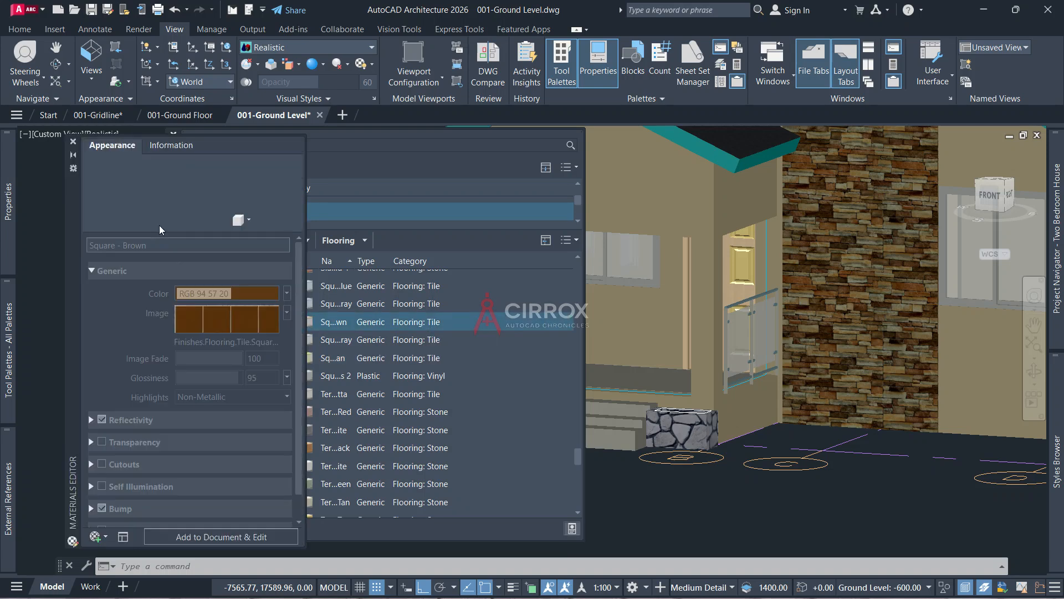
{"action": "left_click", "coordinate": [73, 142]}
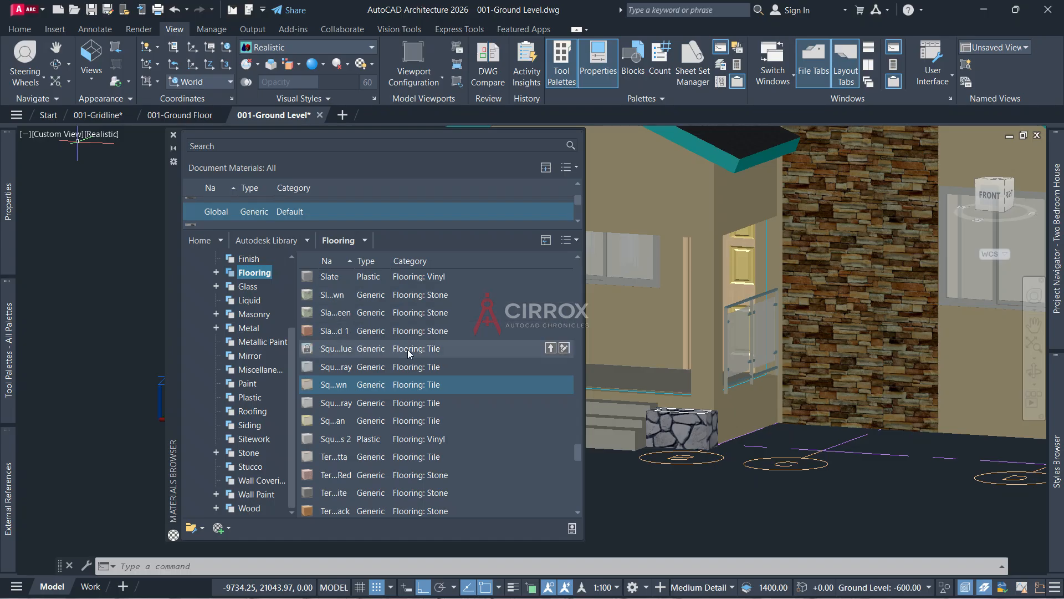
Preview the Slate - Gray-Brown flooring material and add it to the active tool palette
{"action": "double_click", "coordinate": [404, 301]}
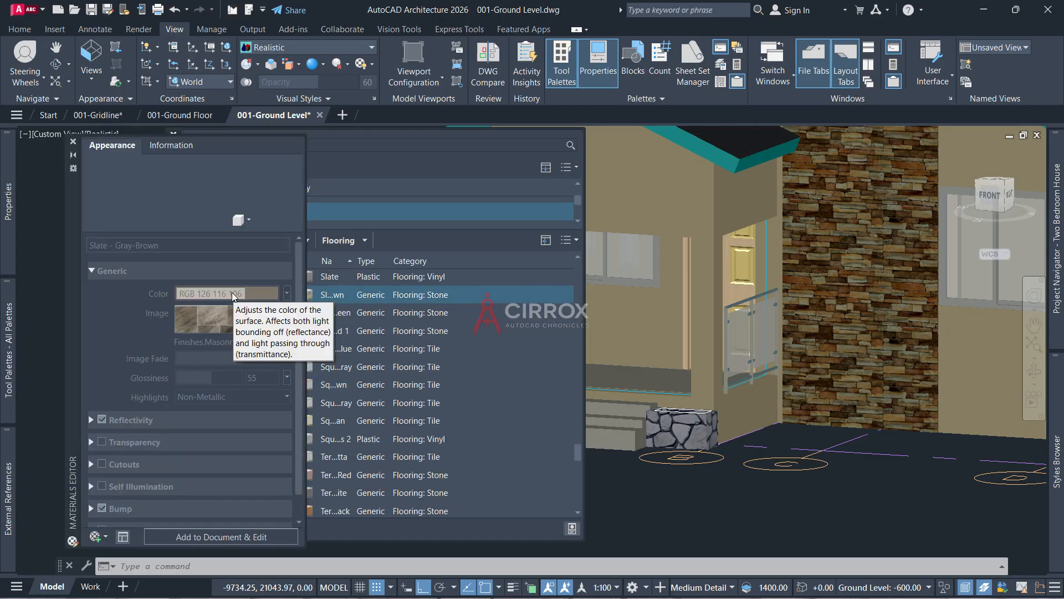
{"action": "left_click", "coordinate": [73, 141]}
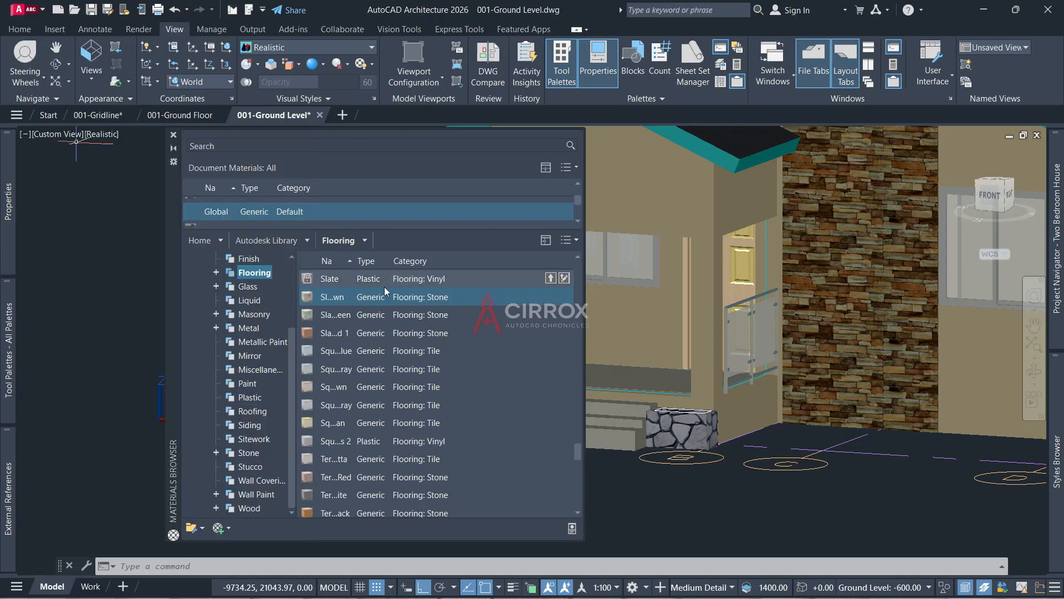
{"action": "right_click", "coordinate": [386, 297]}
{"action": "mouse_move", "coordinate": [428, 354]}
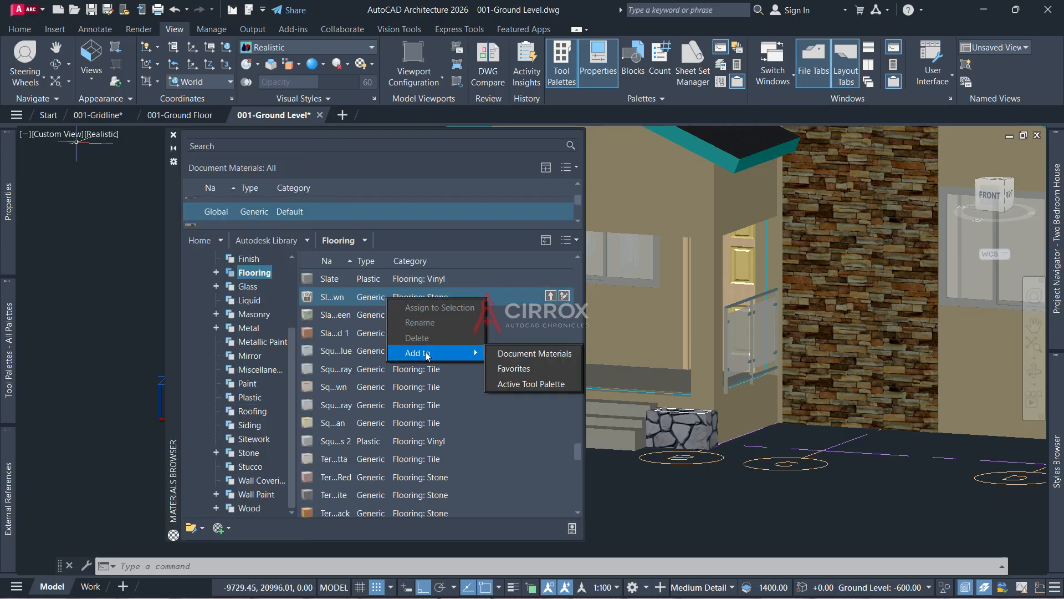
{"action": "left_click", "coordinate": [547, 383]}
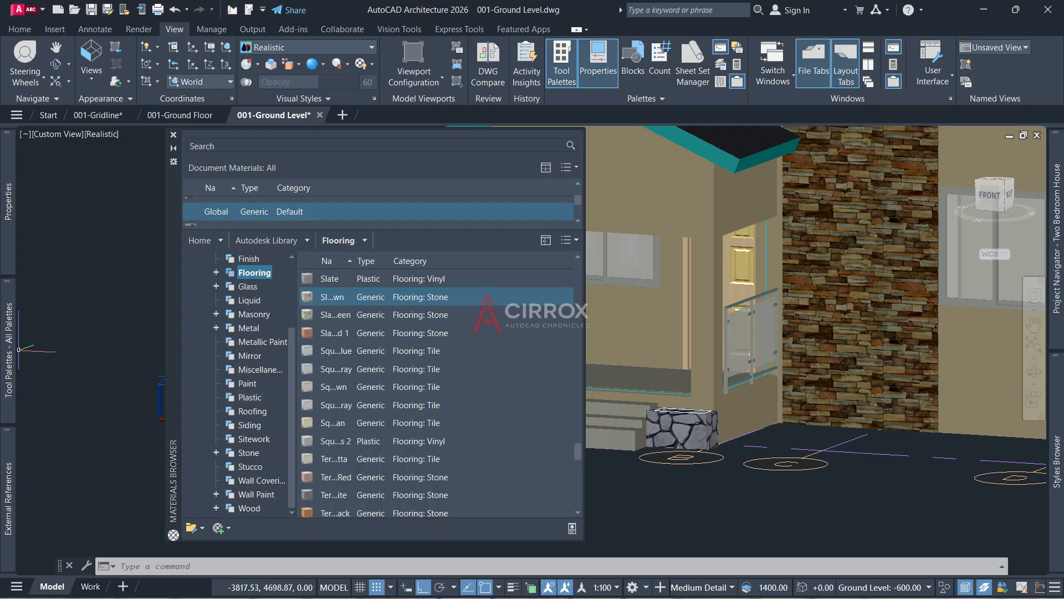
Create the AEC material Slate - Gray-Brown from the render material without a template and convert it to an AEC material tool
{"action": "mouse_move", "coordinate": [14, 361]}
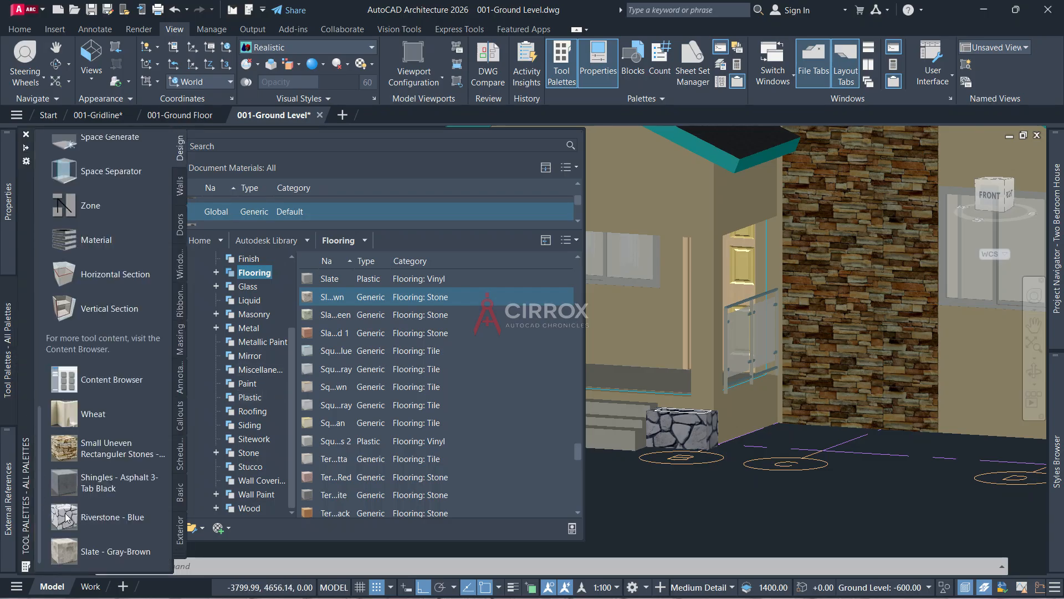
{"action": "left_click", "coordinate": [59, 548]}
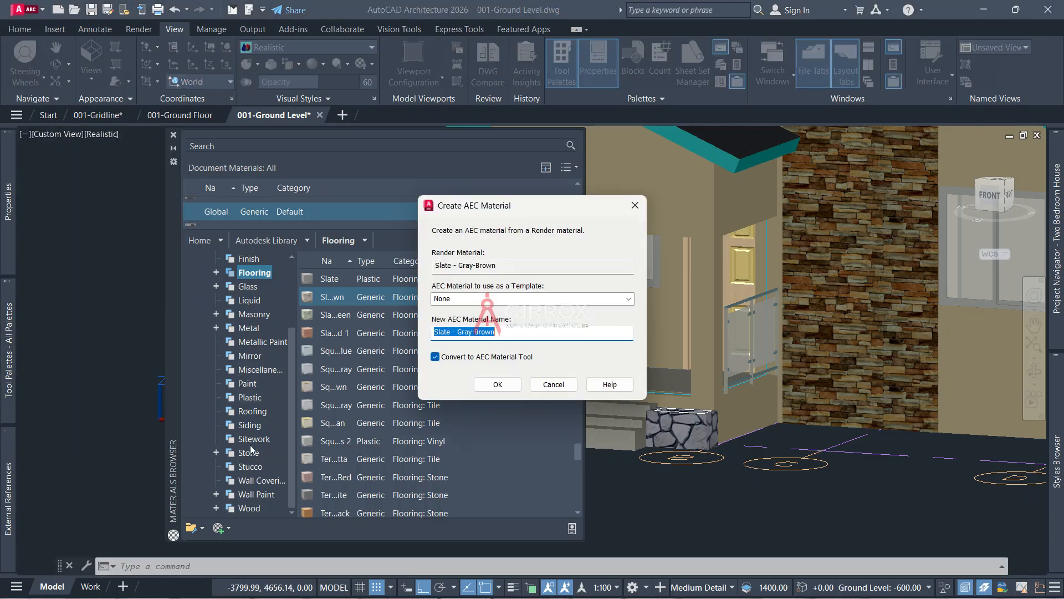
{"action": "left_click", "coordinate": [498, 384]}
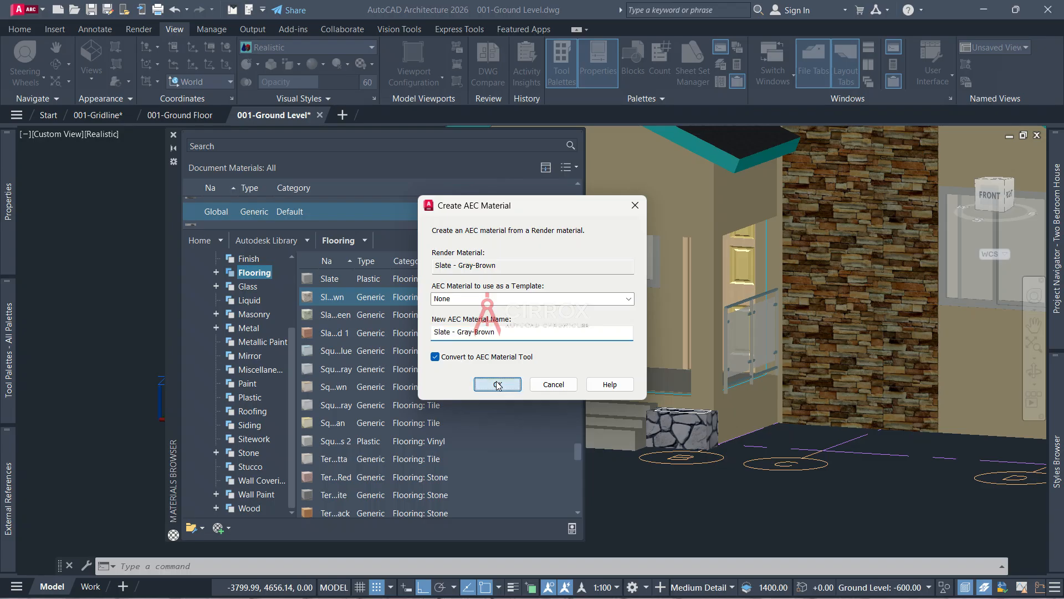
{"action": "left_click", "coordinate": [608, 328]}
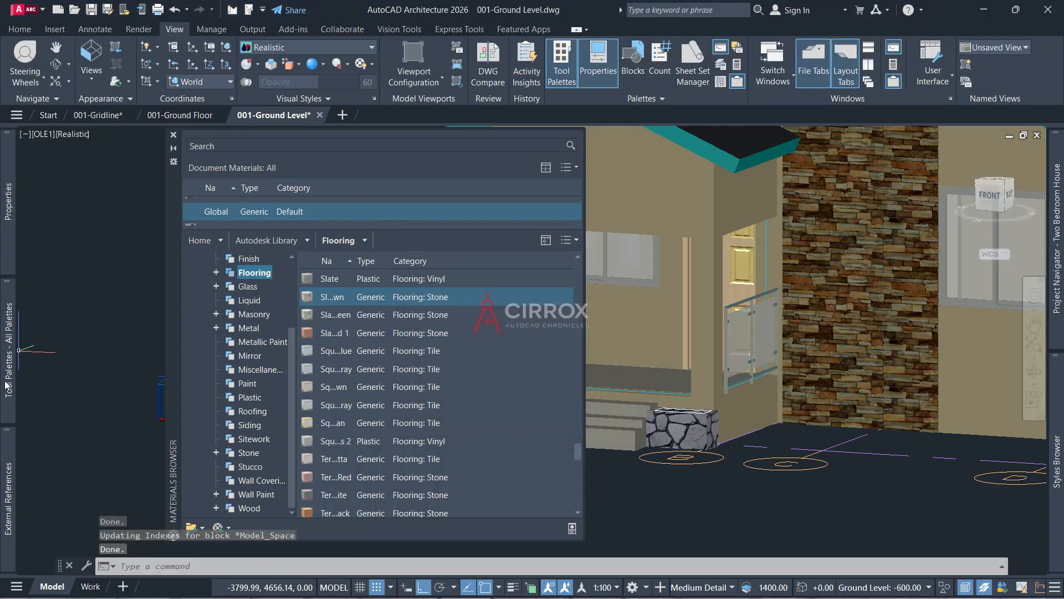
Apply the Slate - Gray-Brown material to the lowest porch step as this object only, and move the Materials Browser clear of the porch
{"action": "mouse_move", "coordinate": [9, 377]}
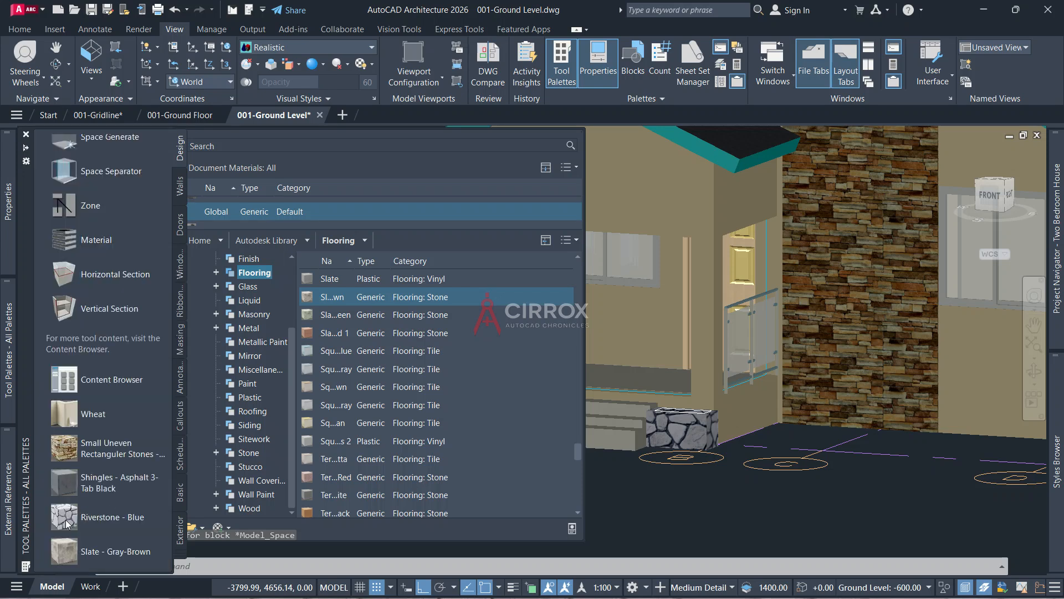
{"action": "left_click", "coordinate": [64, 553]}
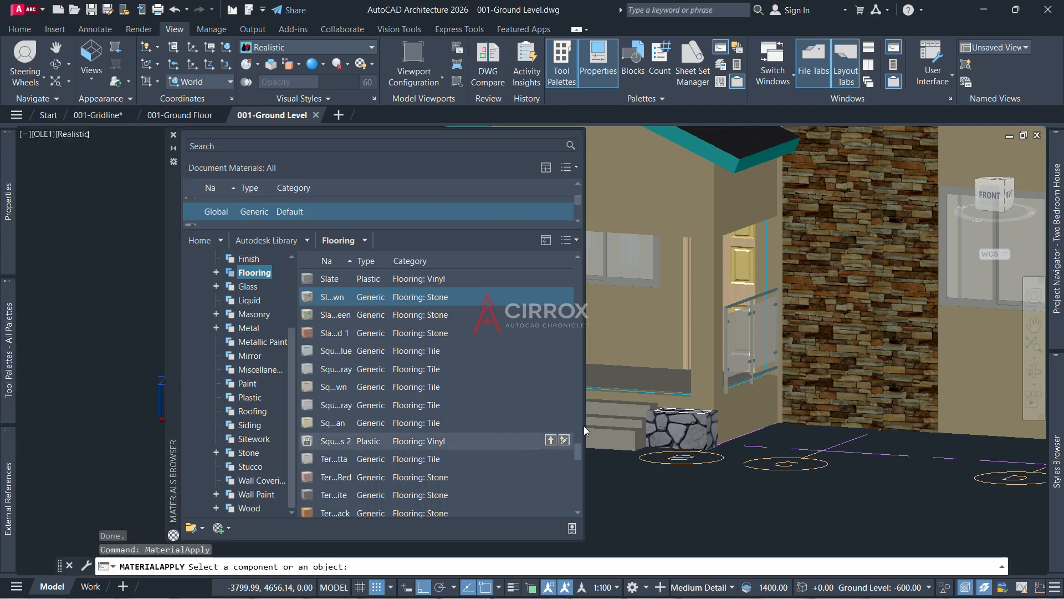
{"action": "left_click", "coordinate": [601, 436]}
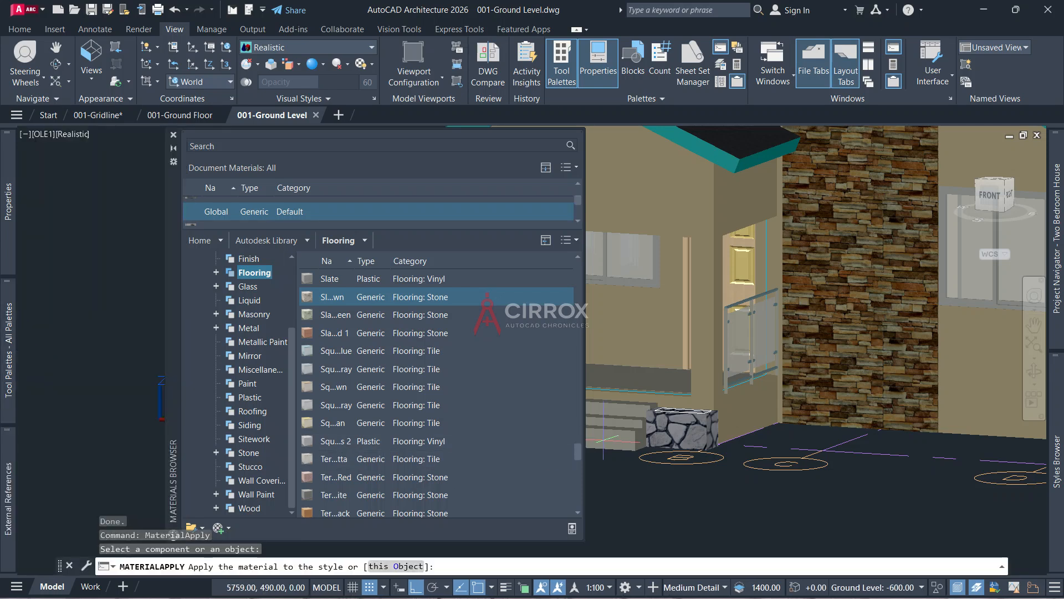
{"action": "left_click", "coordinate": [395, 567]}
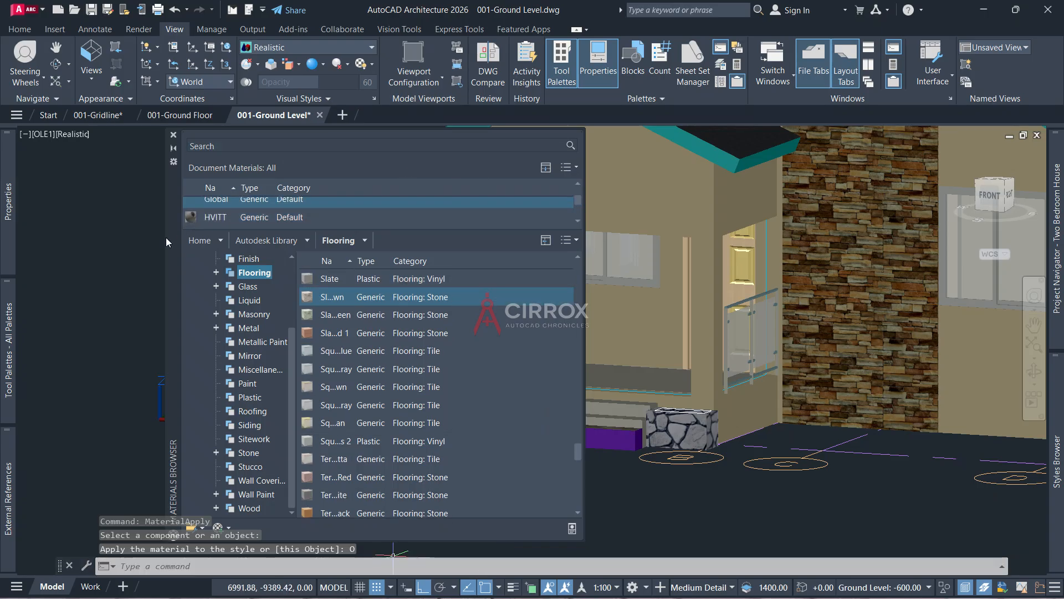
{"action": "left_click_drag", "start_coordinate": [165, 237], "coordinate": [117, 247]}
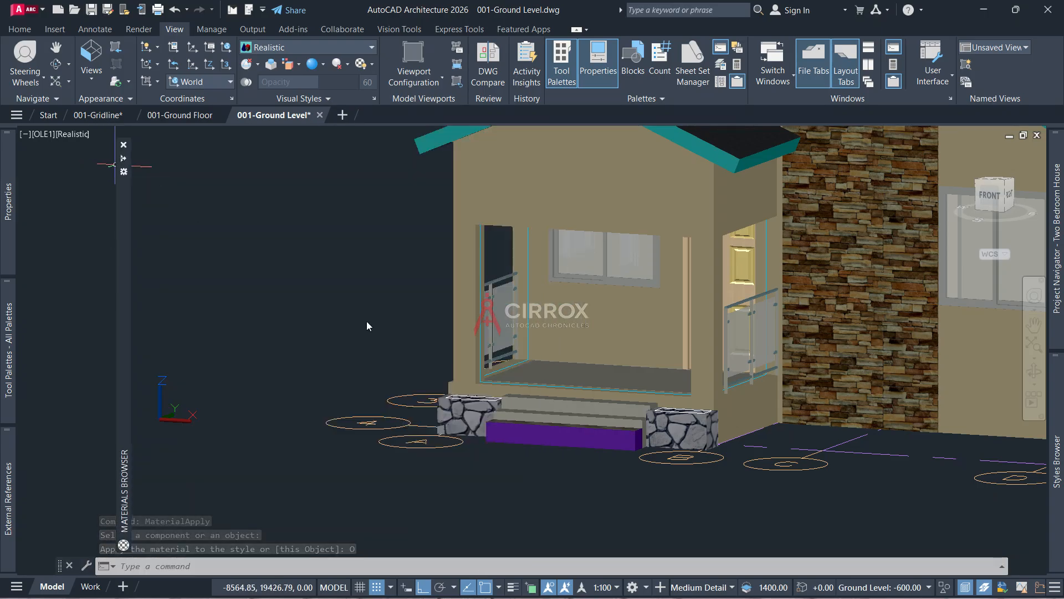
Examine the slate finish on the lowest porch step up close from a raised angle
{"action": "left_click", "coordinate": [1034, 373]}
{"action": "left_click_drag", "start_coordinate": [581, 369], "coordinate": [597, 405]}
{"action": "scroll", "coordinate": [604, 399], "scroll_direction": "down", "scroll_amount": 3}
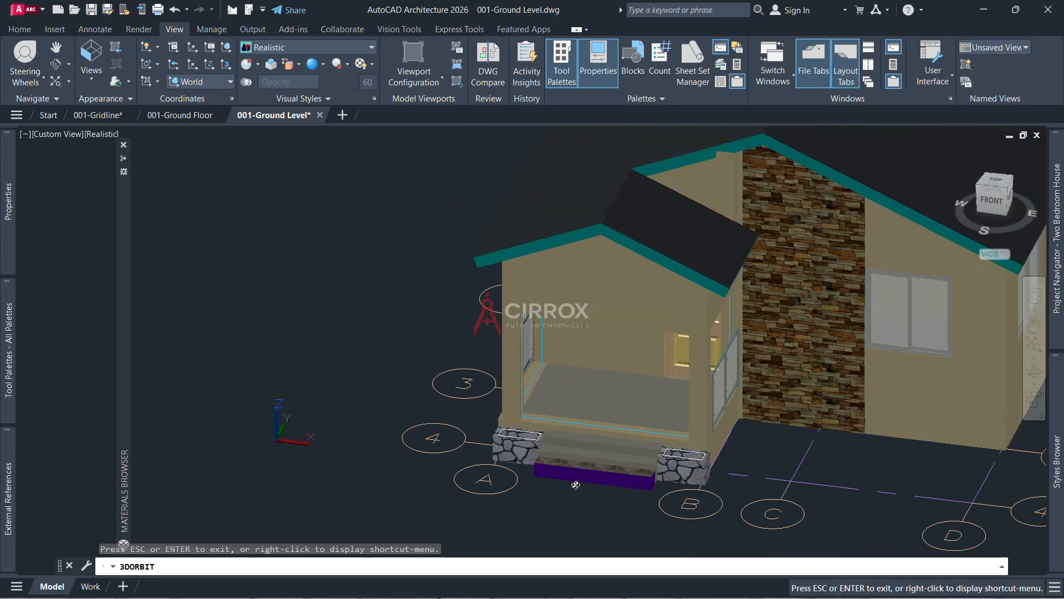
{"action": "scroll", "coordinate": [574, 485], "scroll_direction": "up", "scroll_amount": 7}
{"action": "scroll", "coordinate": [619, 430], "scroll_direction": "up", "scroll_amount": 3}
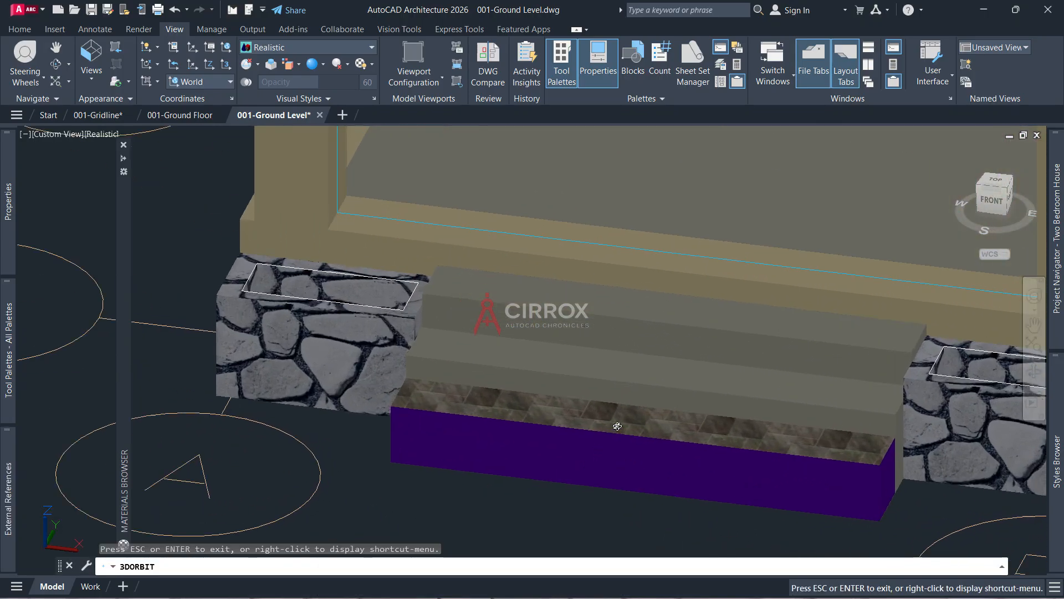
{"action": "scroll", "coordinate": [618, 426], "scroll_direction": "down", "scroll_amount": 2}
{"action": "scroll", "coordinate": [617, 426], "scroll_direction": "down", "scroll_amount": 1}
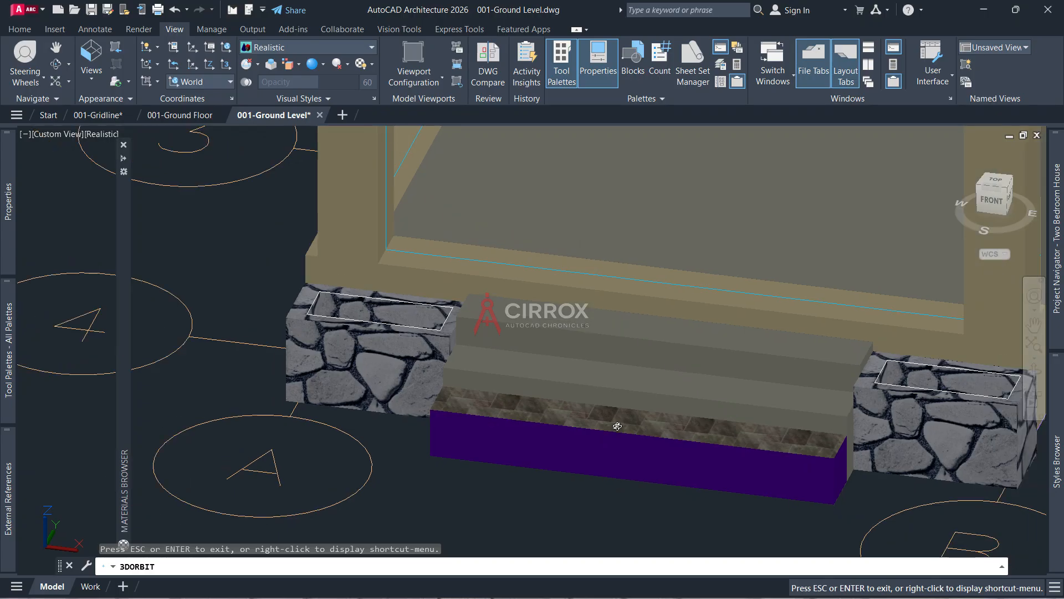
{"action": "scroll", "coordinate": [618, 426], "scroll_direction": "down", "scroll_amount": 1}
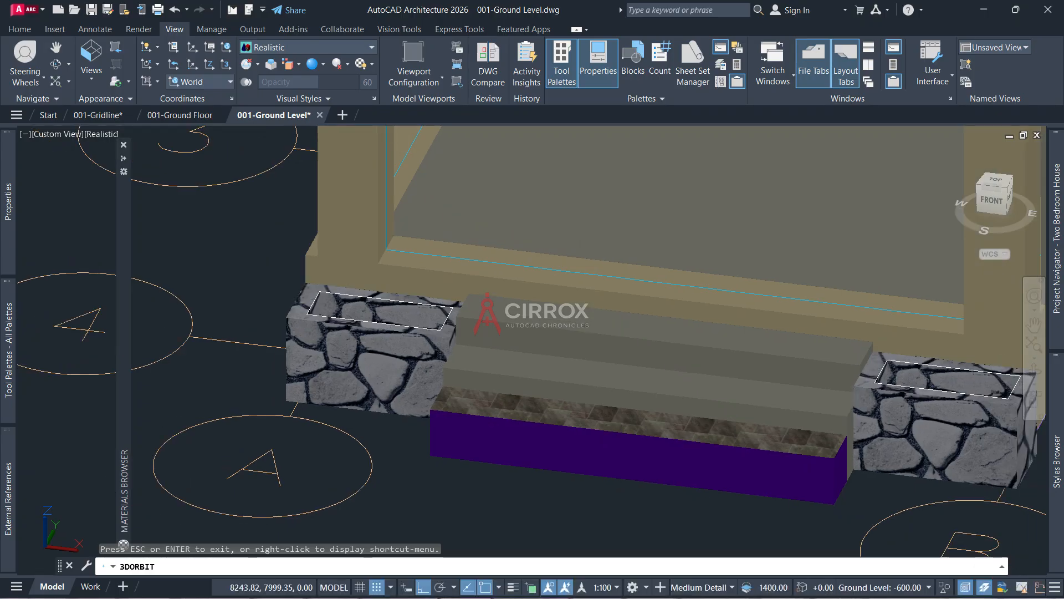
Undo the orbit and the material application on the lowest porch step
{"action": "key", "text": "Escape"}
{"action": "key", "text": "ctrl+z"}
{"action": "key", "text": "ctrl+z"}
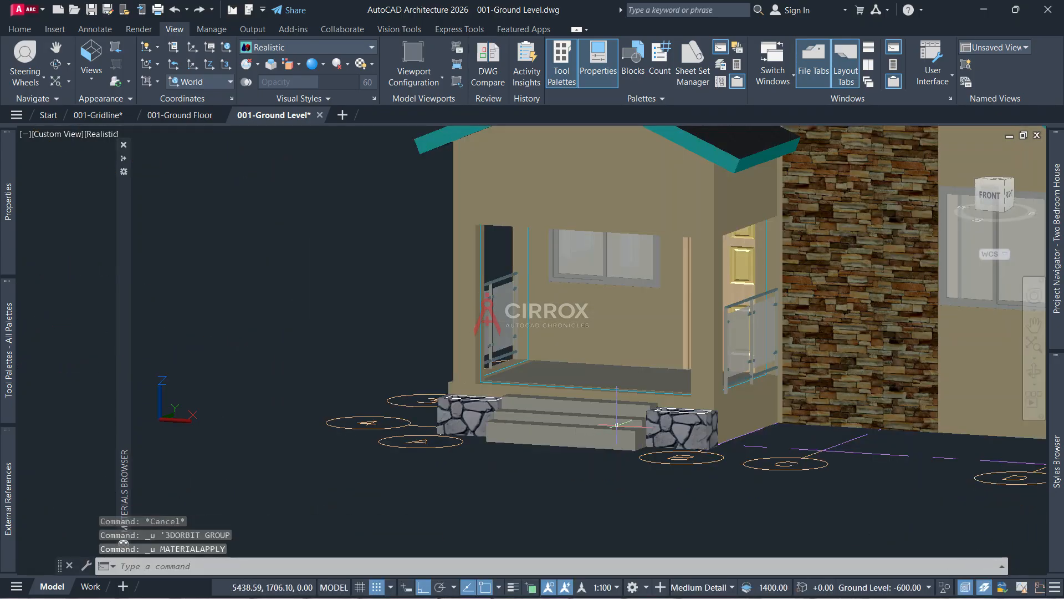
Apply the Slate - Gray-Brown material to the floor slab behind the porch steps, for this object only
{"action": "left_click", "coordinate": [592, 373]}
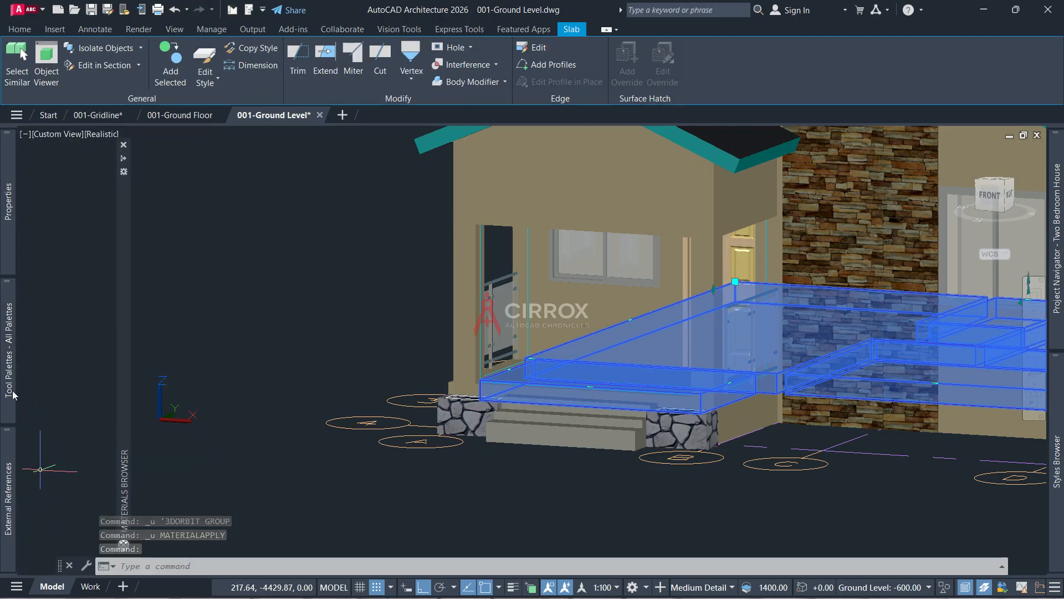
{"action": "mouse_move", "coordinate": [11, 392]}
{"action": "left_click", "coordinate": [68, 552]}
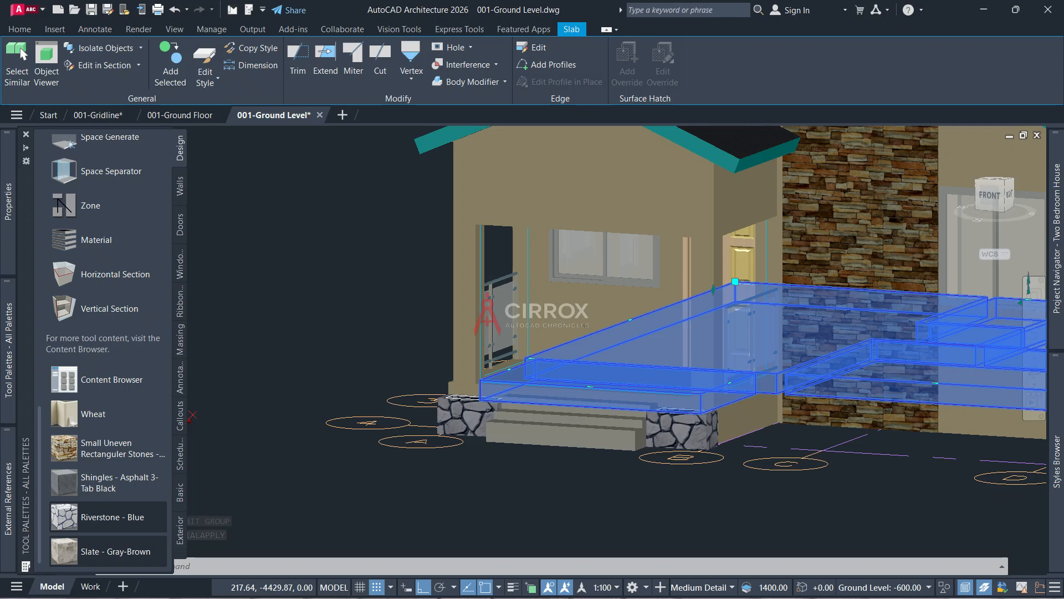
{"action": "scroll", "coordinate": [562, 361], "scroll_direction": "up", "scroll_amount": 2}
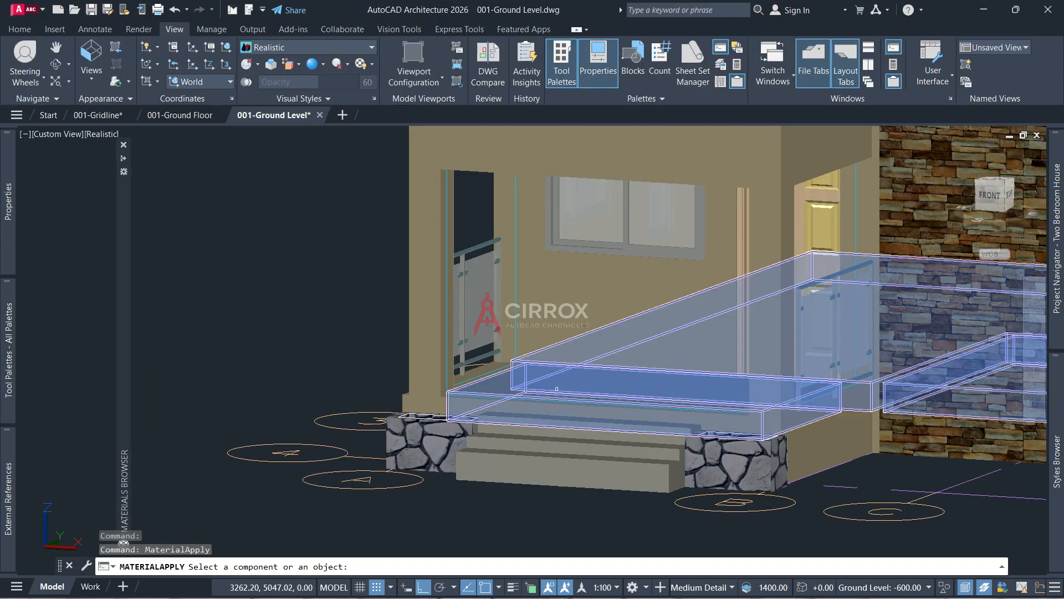
{"action": "left_click", "coordinate": [557, 388]}
{"action": "left_click", "coordinate": [396, 566]}
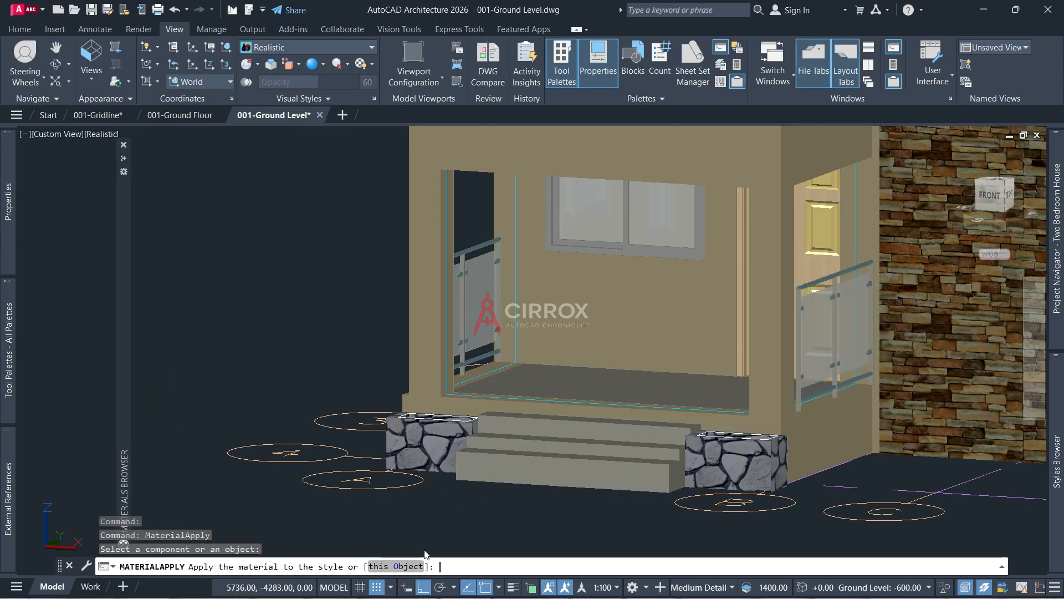
{"action": "scroll", "coordinate": [607, 401], "scroll_direction": "up", "scroll_amount": 2}
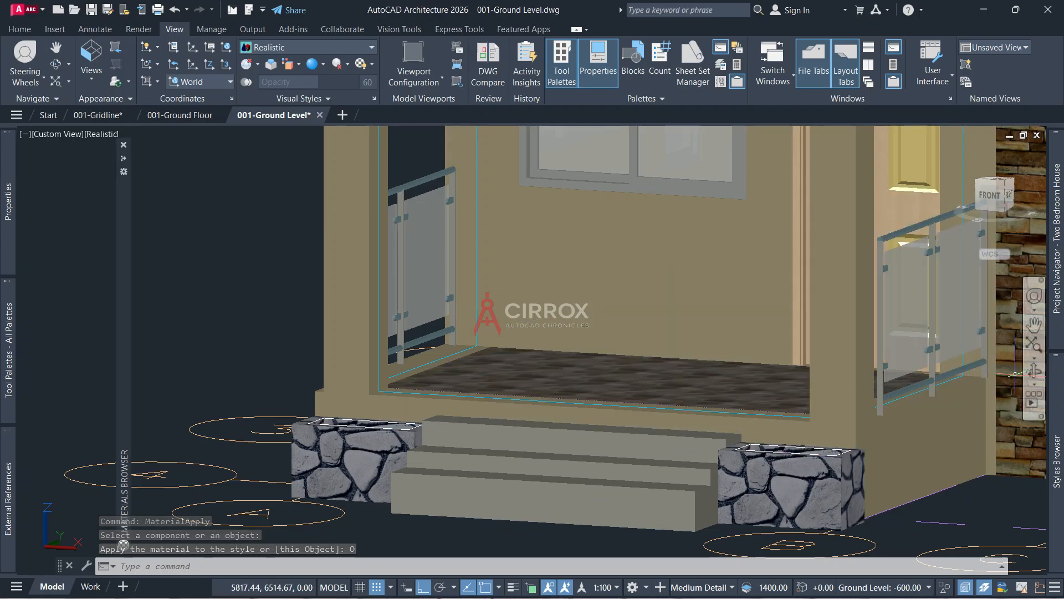
Orbit around the house to examine the slate porch floor together with the walls and roof
{"action": "left_click", "coordinate": [1034, 372]}
{"action": "left_click_drag", "start_coordinate": [637, 311], "coordinate": [853, 316]}
{"action": "scroll", "coordinate": [643, 286], "scroll_direction": "up", "scroll_amount": 6}
{"action": "scroll", "coordinate": [853, 316], "scroll_direction": "down", "scroll_amount": 3}
{"action": "left_click_drag", "start_coordinate": [928, 355], "coordinate": [867, 404]}
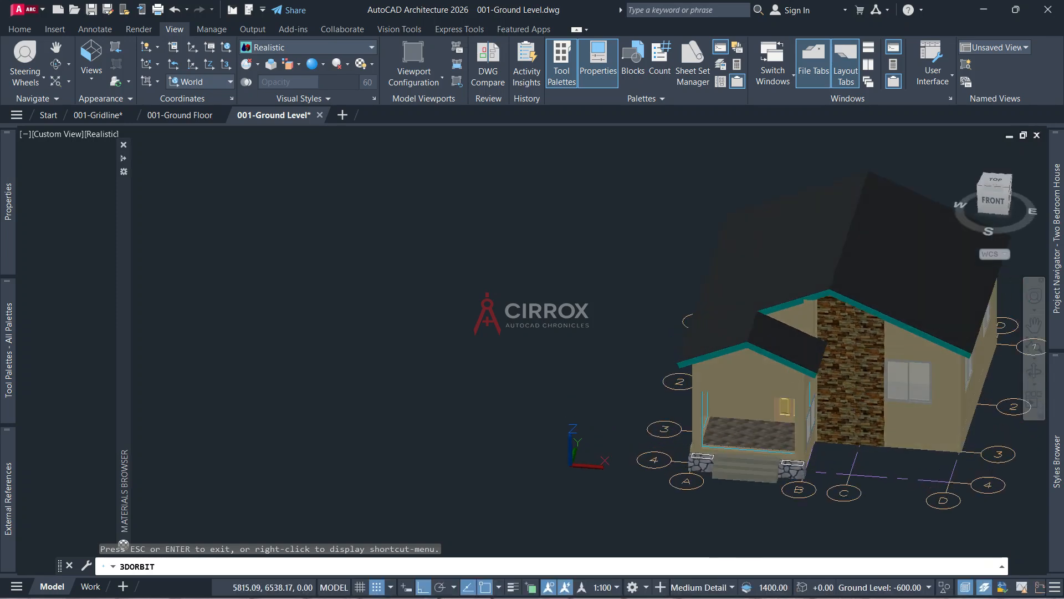
{"action": "key", "text": "Escape"}
Inspect the rectangular outline and the object properties of the stone block at the right end of the porch steps
{"action": "scroll", "coordinate": [802, 463], "scroll_direction": "up", "scroll_amount": 3}
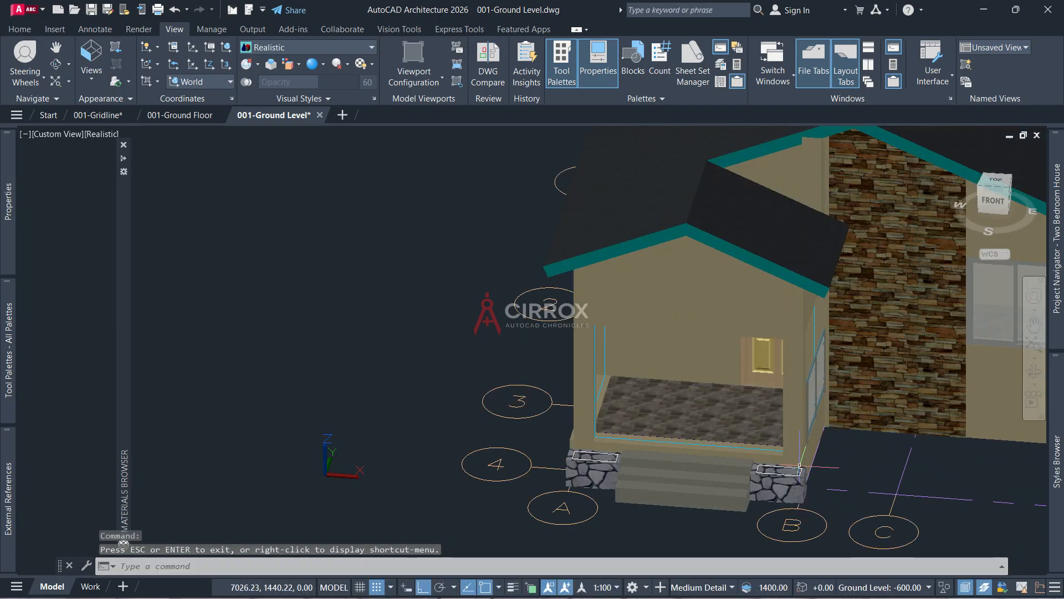
{"action": "scroll", "coordinate": [803, 470], "scroll_direction": "up", "scroll_amount": 8}
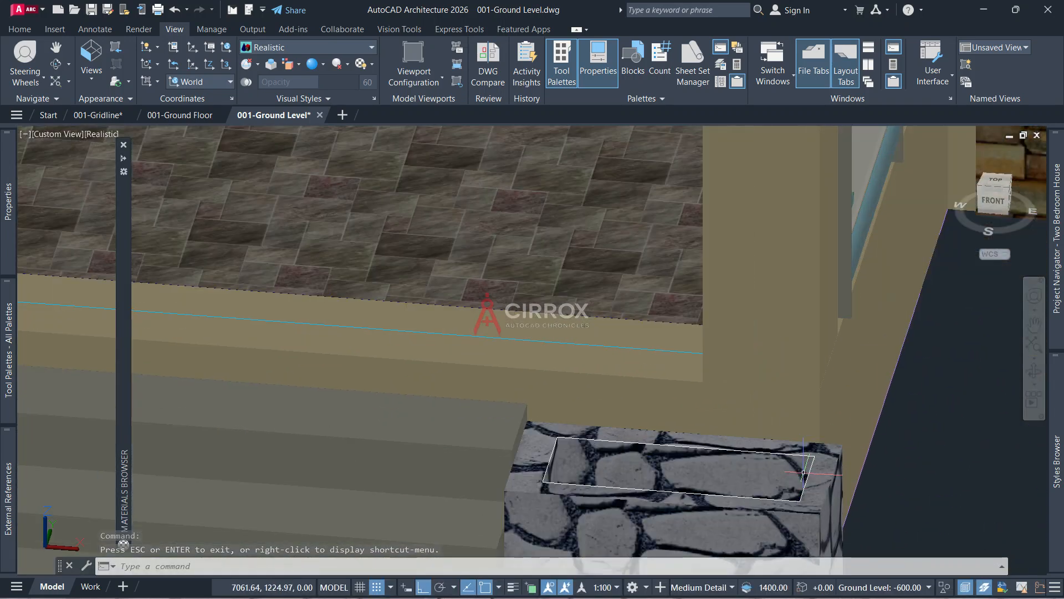
{"action": "left_click", "coordinate": [809, 467]}
{"action": "key", "text": "Escape"}
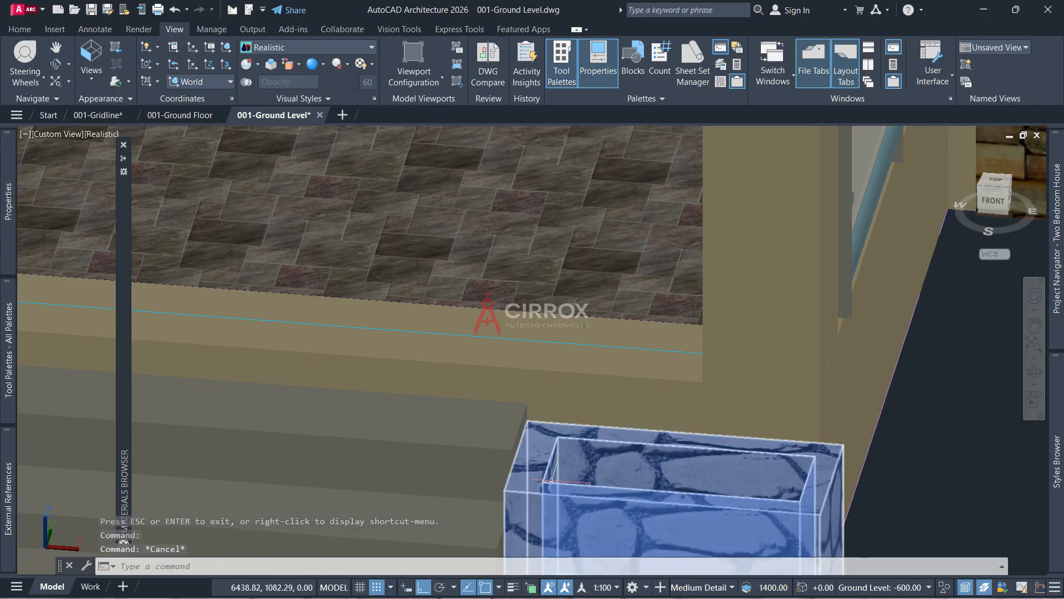
{"action": "scroll", "coordinate": [551, 480], "scroll_direction": "up", "scroll_amount": 5}
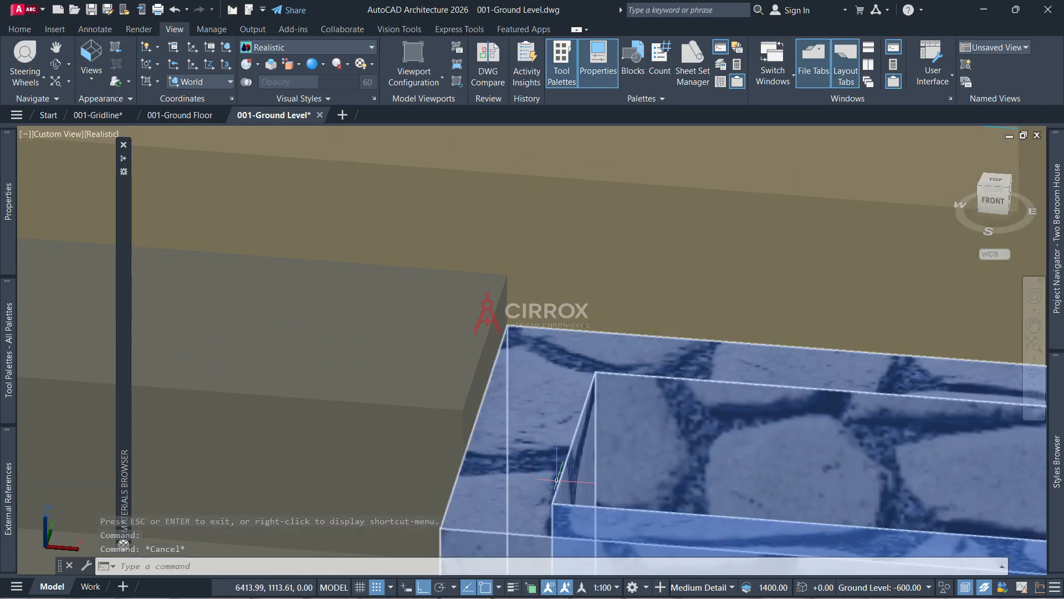
{"action": "key", "text": "Escape"}
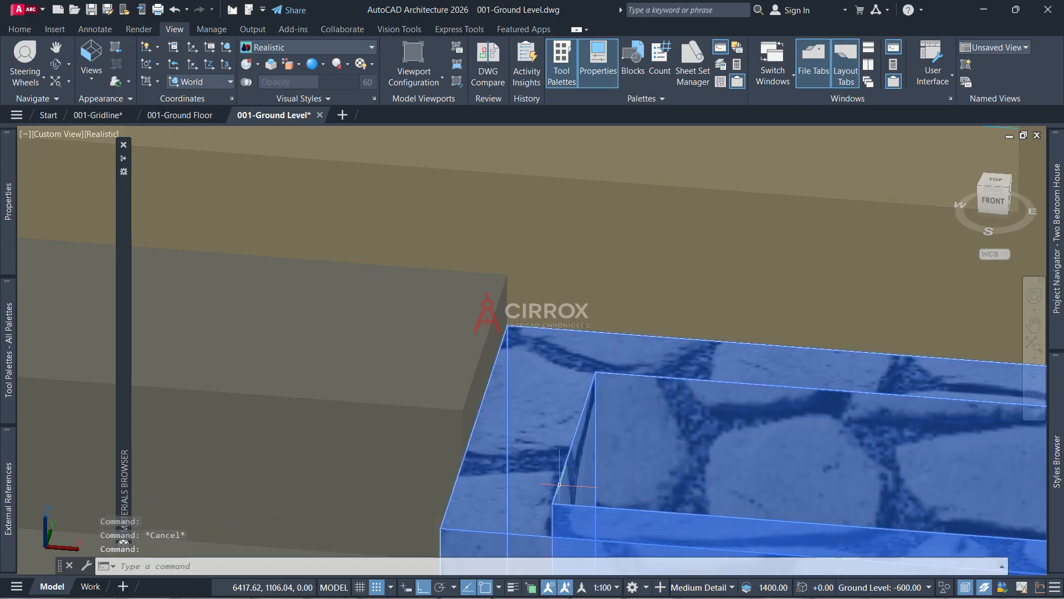
{"action": "key", "text": "Escape"}
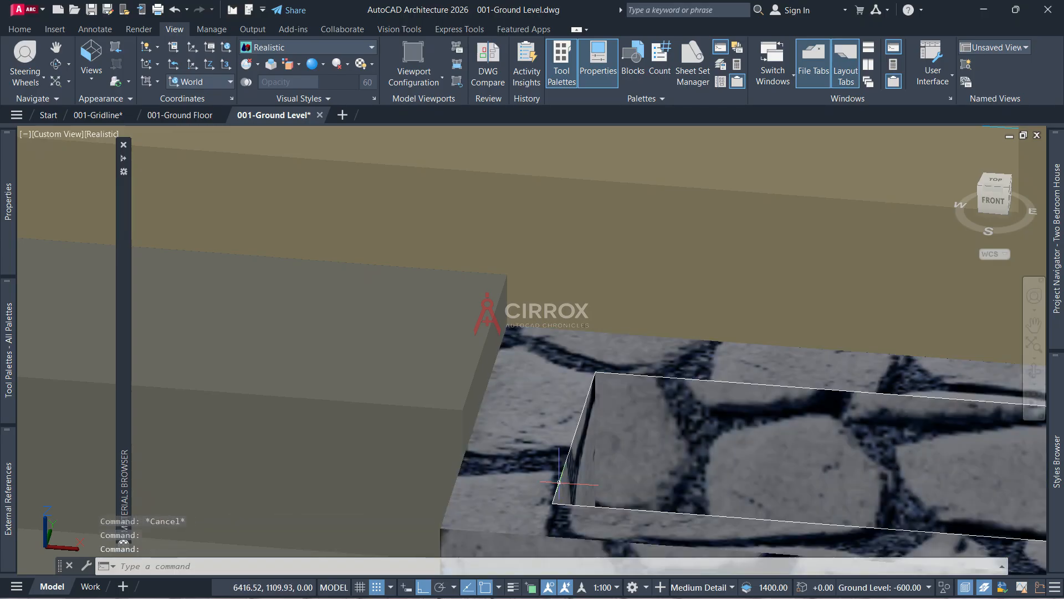
{"action": "double_click", "coordinate": [559, 482]}
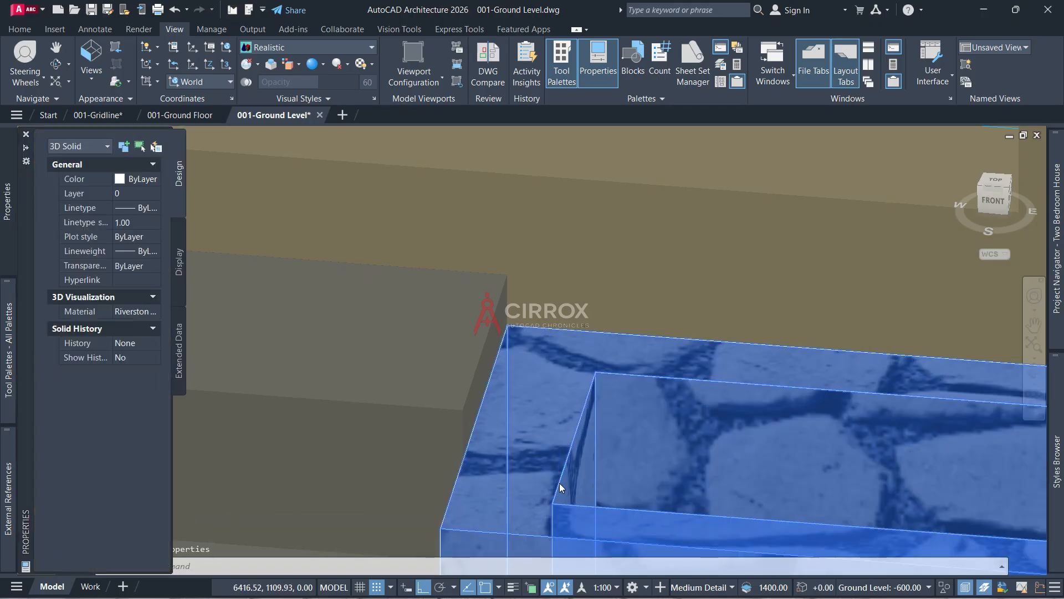
{"action": "key", "text": "Escape"}
{"action": "scroll", "coordinate": [603, 426], "scroll_direction": "down", "scroll_amount": 5}
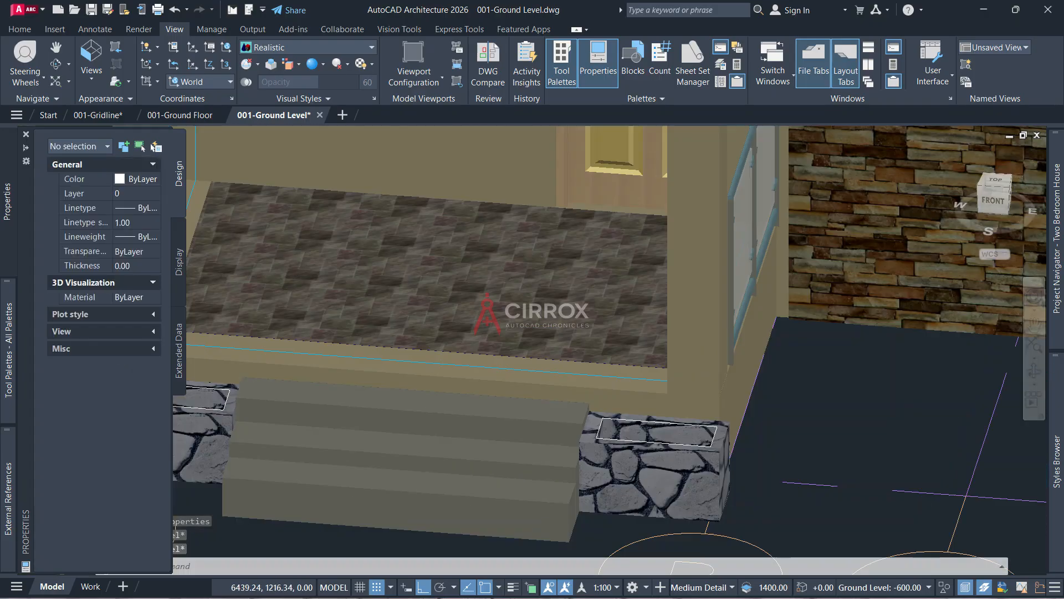
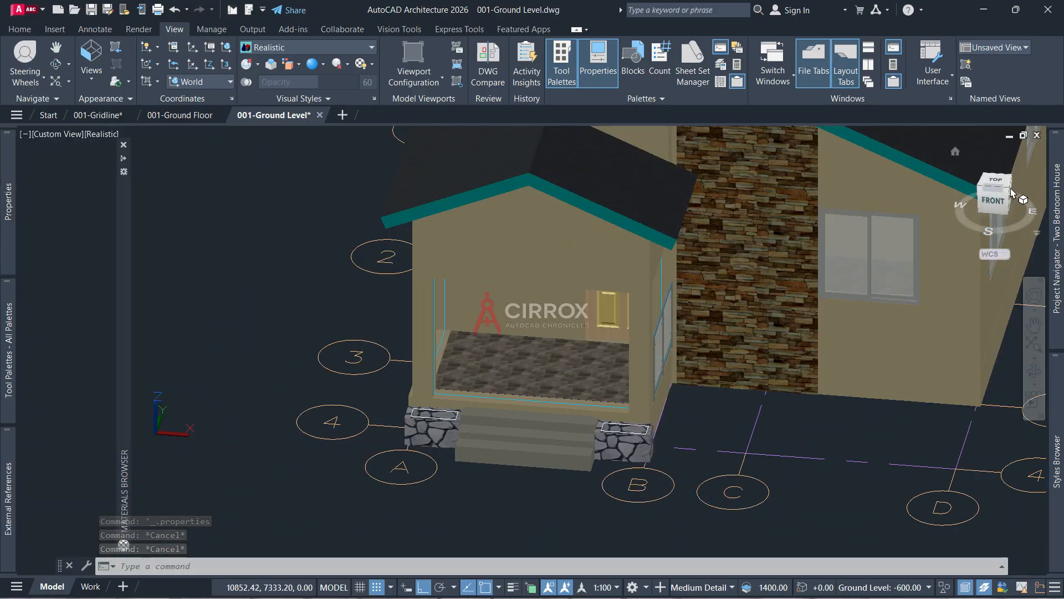
Switch the model to the 2D Wireframe visual style and show it in Top view
{"action": "left_click", "coordinate": [958, 153]}
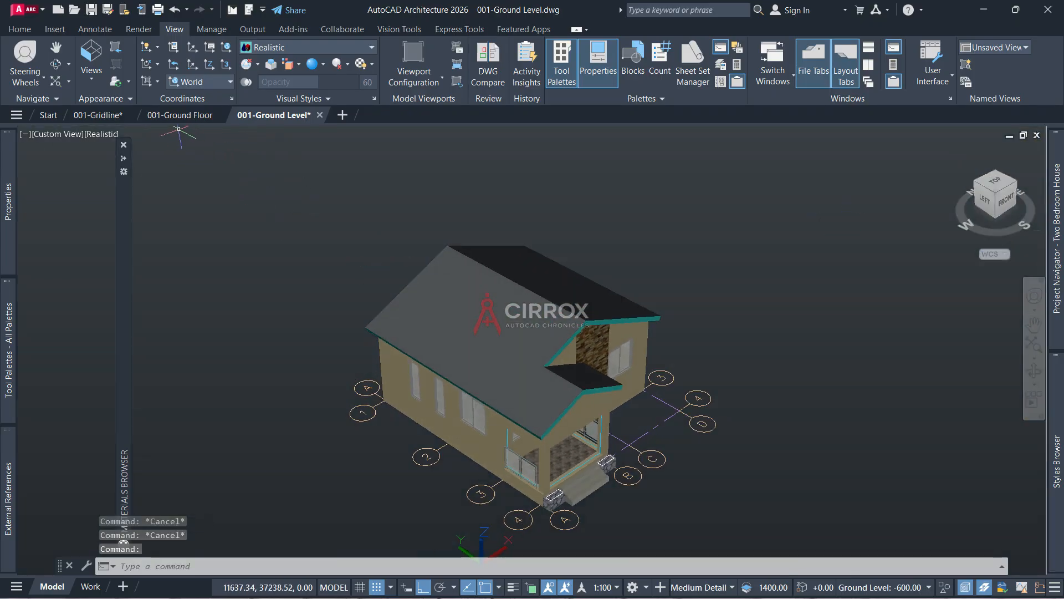
{"action": "left_click", "coordinate": [101, 137]}
{"action": "left_click", "coordinate": [146, 169]}
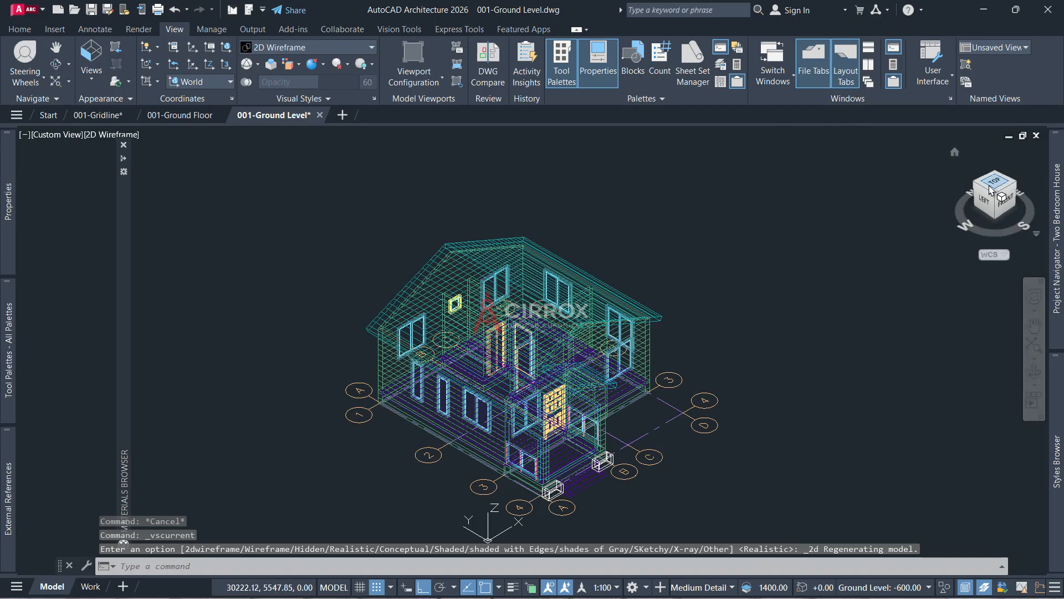
{"action": "left_click", "coordinate": [991, 187]}
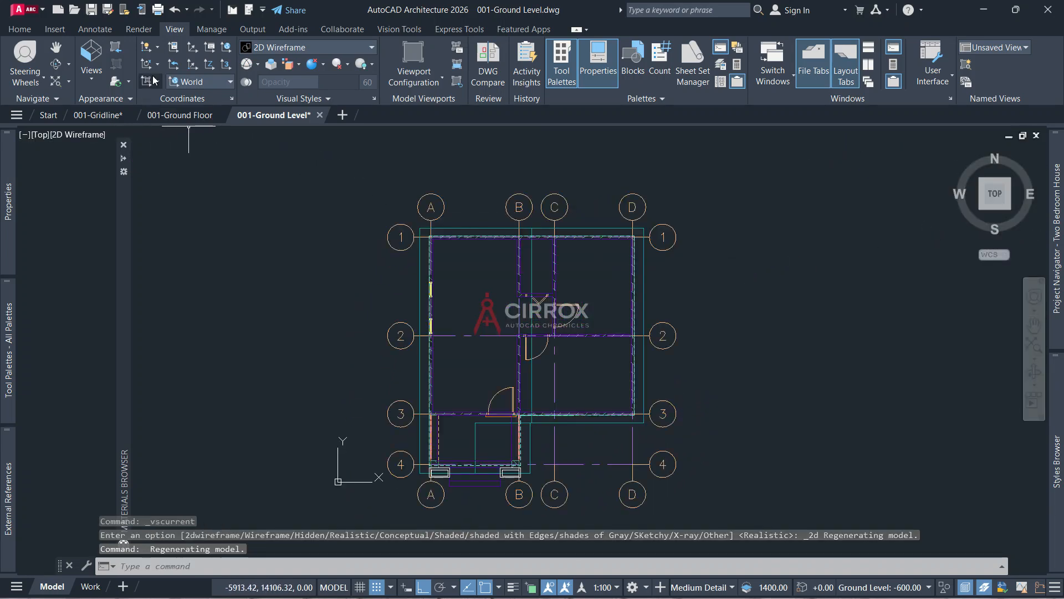
Draw a large rectangle around the house plan, leaving a wide margin on all sides for the ground
{"action": "scroll", "coordinate": [368, 171], "scroll_direction": "down", "scroll_amount": 3}
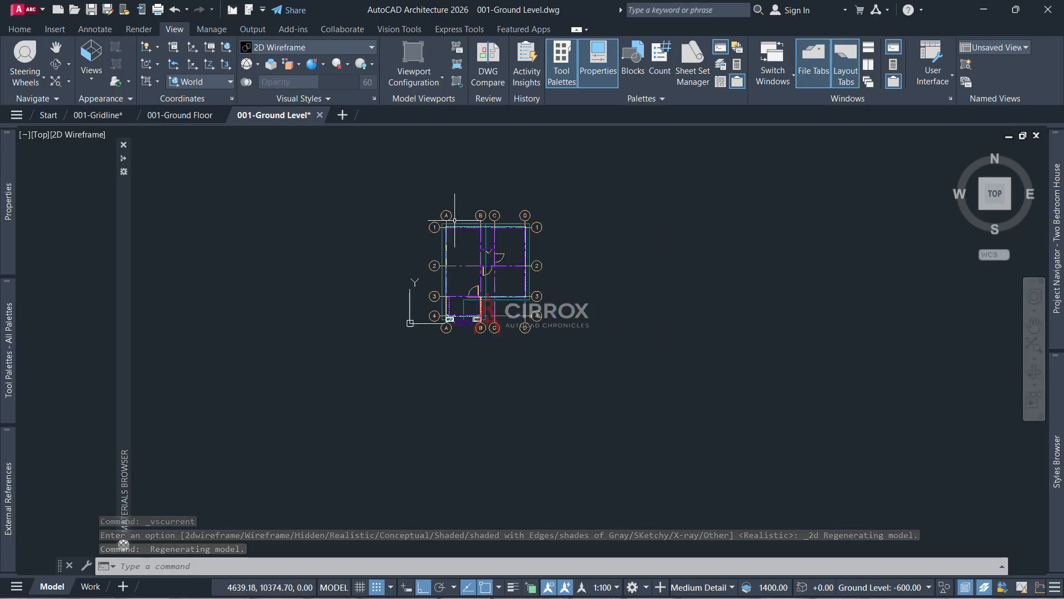
{"action": "left_click", "coordinate": [21, 29]}
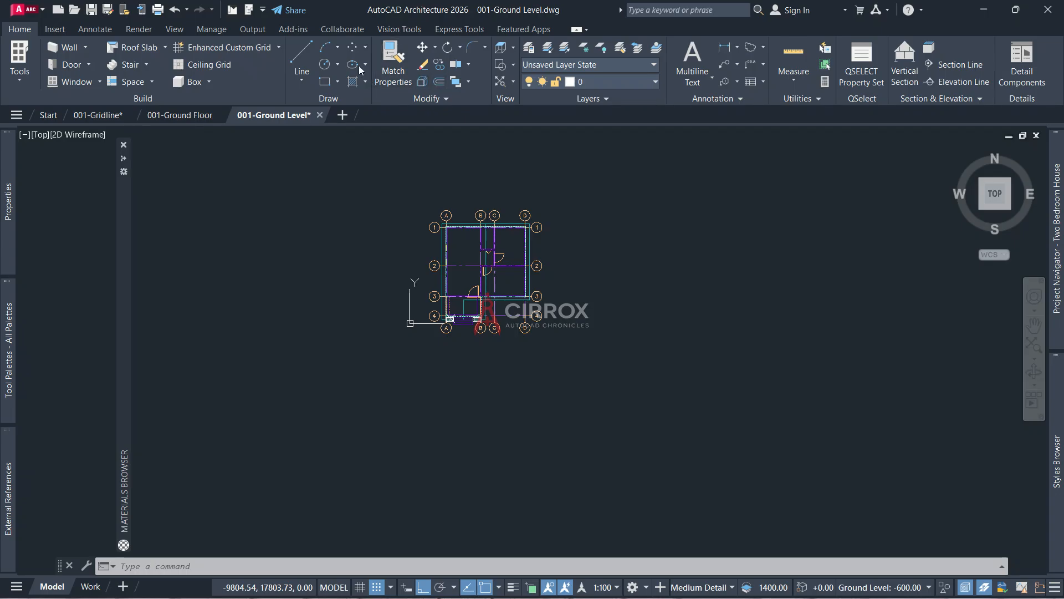
{"action": "left_click", "coordinate": [324, 82]}
{"action": "scroll", "coordinate": [343, 252], "scroll_direction": "down", "scroll_amount": 5}
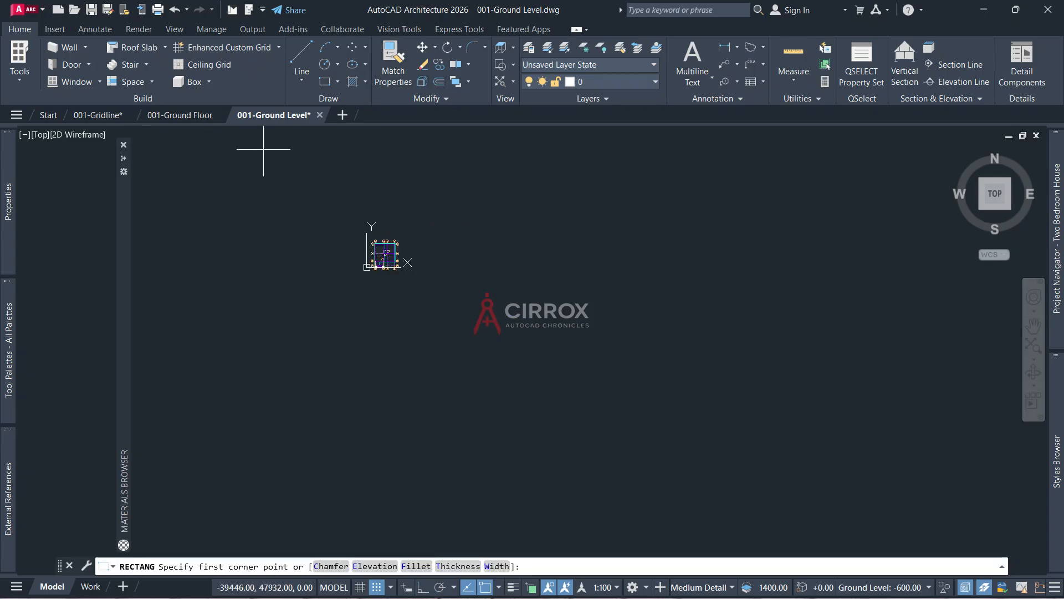
{"action": "left_click", "coordinate": [197, 134]}
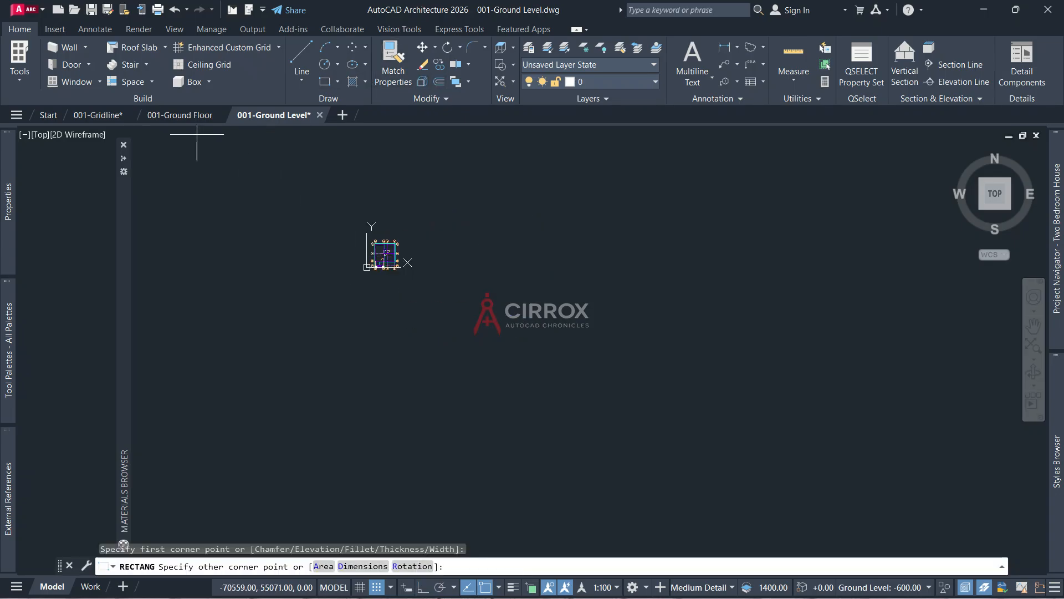
{"action": "left_click", "coordinate": [699, 496]}
{"action": "right_click", "coordinate": [749, 206]}
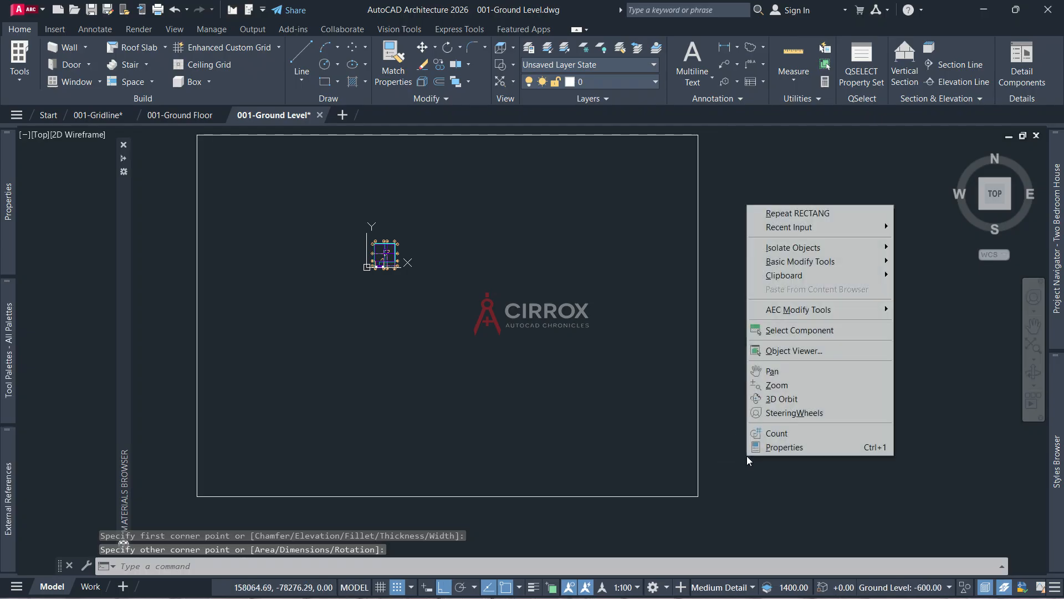
{"action": "left_click", "coordinate": [811, 171]}
{"action": "left_click", "coordinate": [883, 177]}
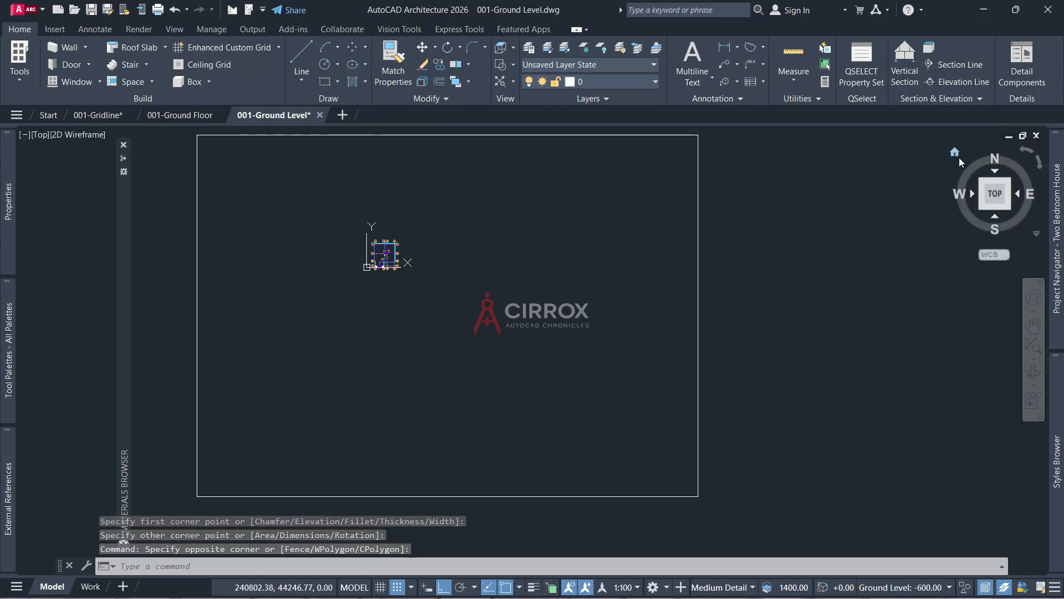
Switch to the home 3D view and extrude the large rectangle downward into a solid ground block beneath the house
{"action": "left_click", "coordinate": [956, 153]}
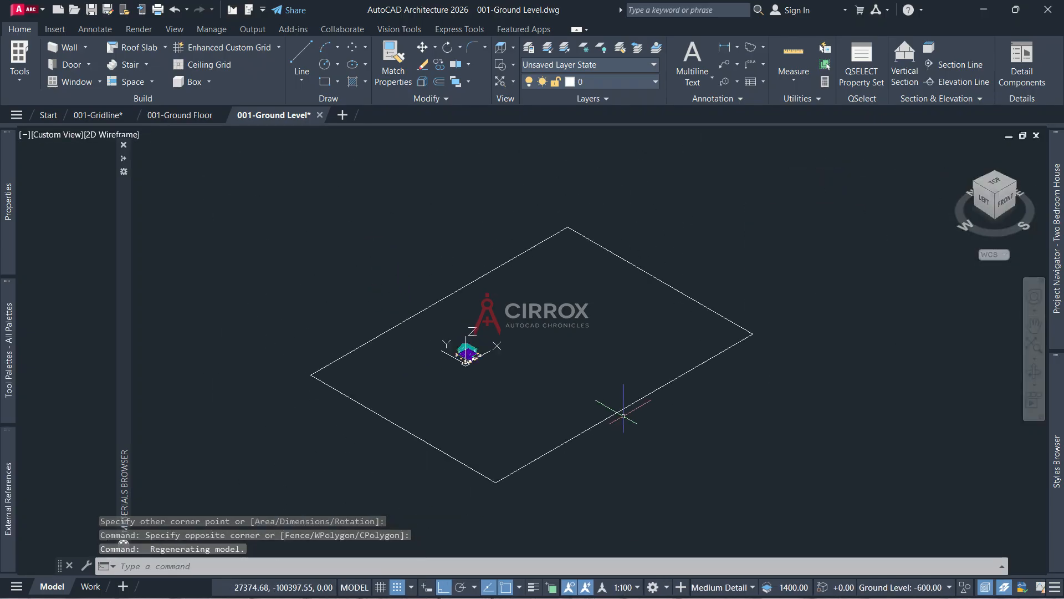
{"action": "left_click", "coordinate": [632, 404]}
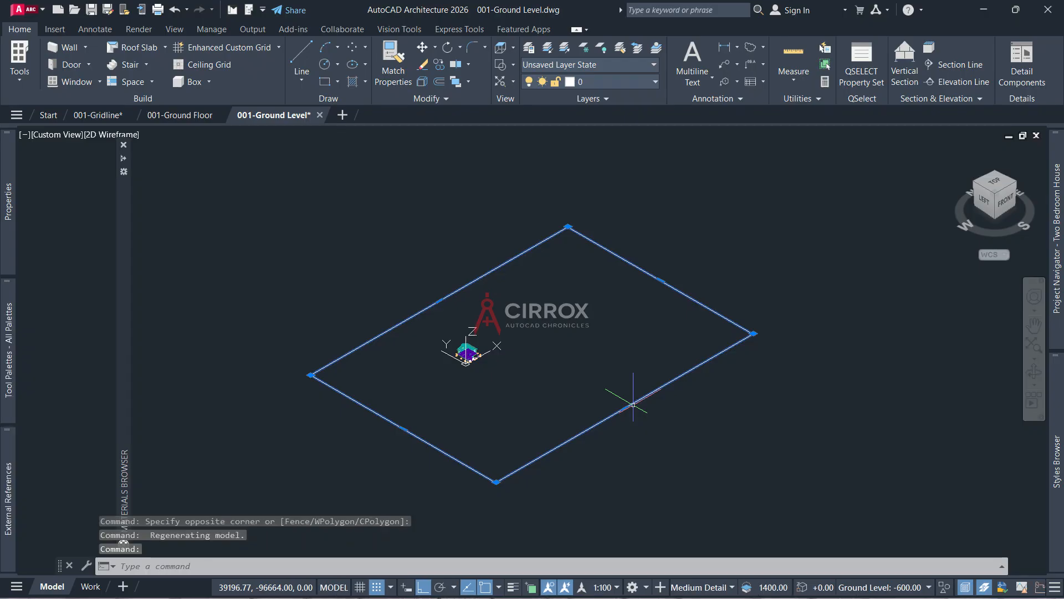
{"action": "type", "text": "ext"}
{"action": "key", "text": "Return"}
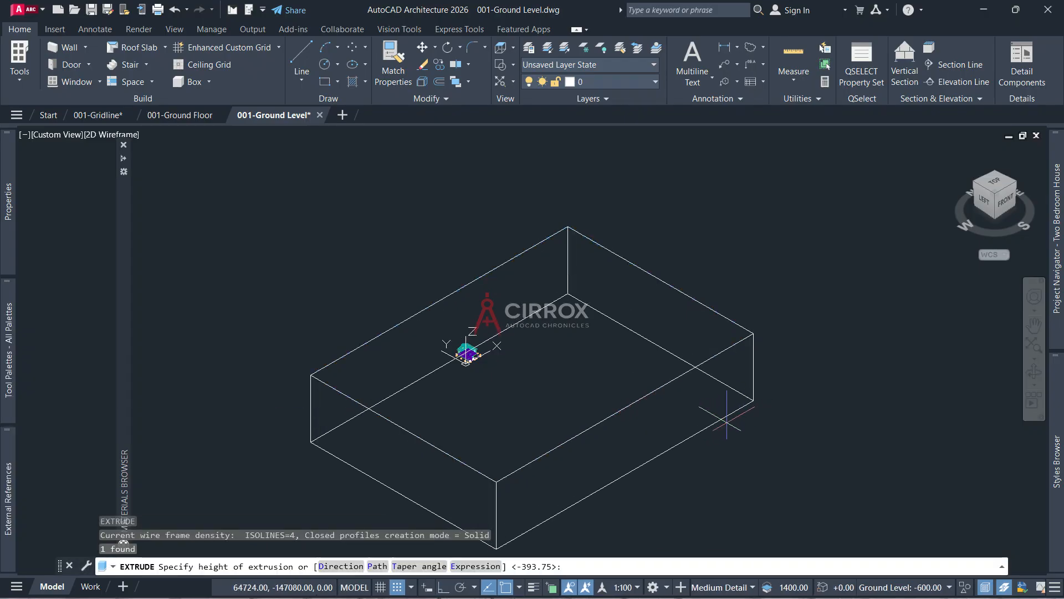
{"action": "key", "text": "Escape"}
{"action": "key", "text": "Escape"}
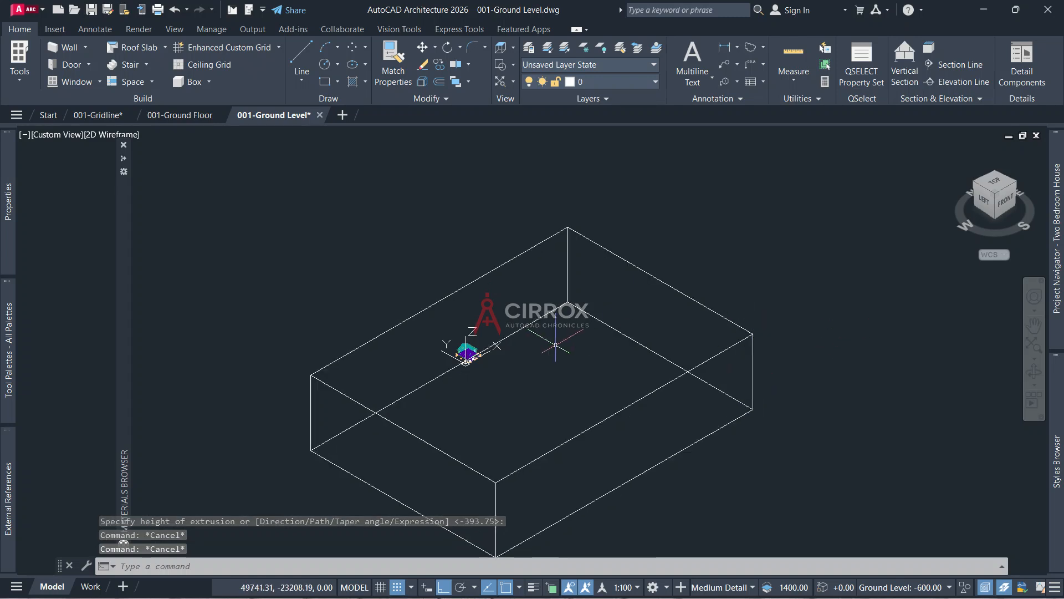
Display the house and ground block in the Realistic visual style
{"action": "left_click", "coordinate": [105, 137]}
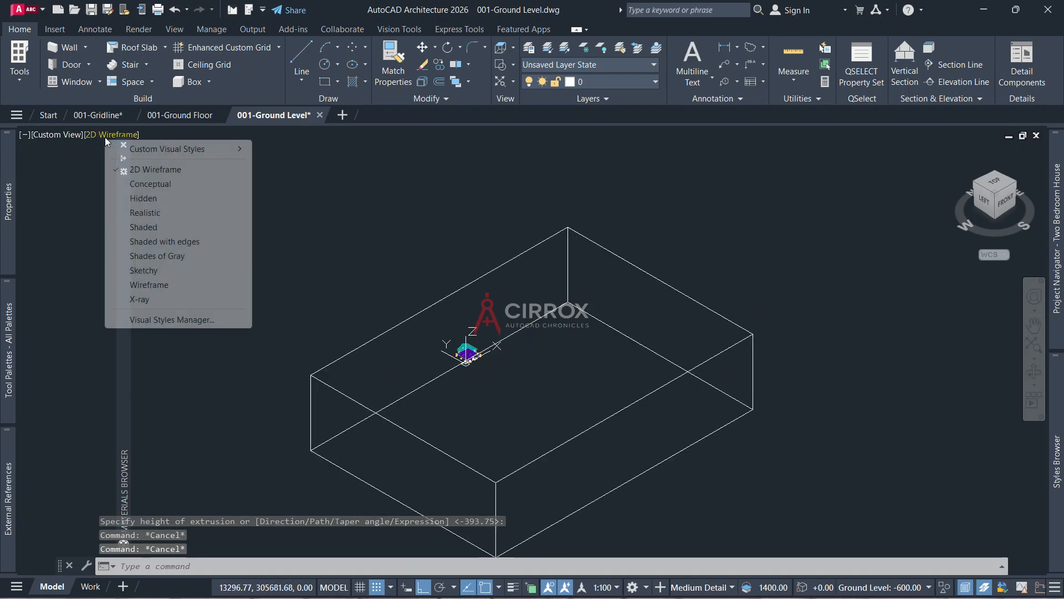
{"action": "left_click", "coordinate": [156, 225]}
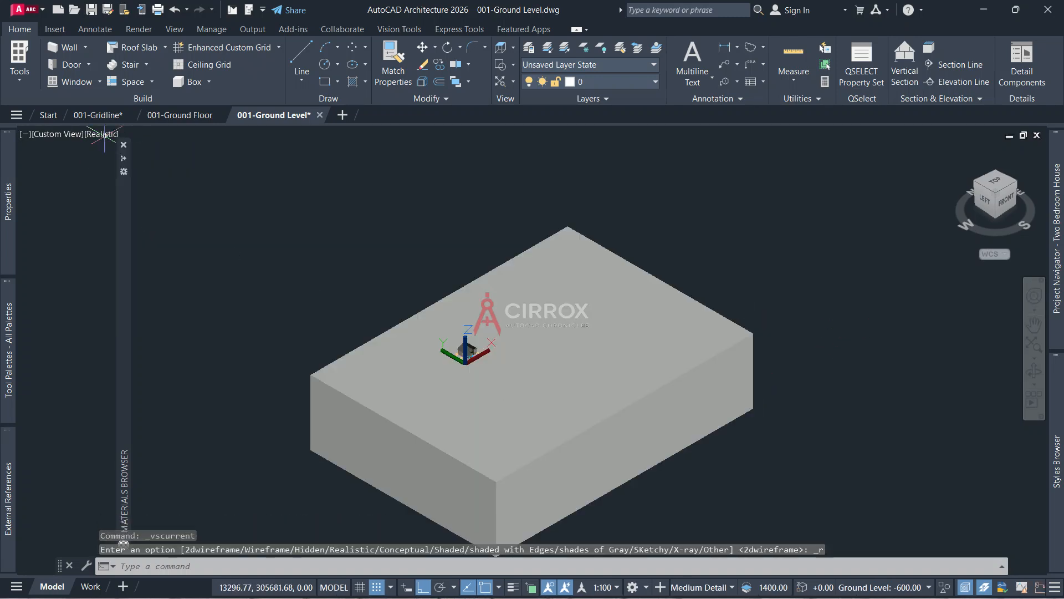
{"action": "scroll", "coordinate": [495, 402], "scroll_direction": "up", "scroll_amount": 3}
{"action": "scroll", "coordinate": [495, 402], "scroll_direction": "up", "scroll_amount": 3}
{"action": "scroll", "coordinate": [495, 402], "scroll_direction": "down", "scroll_amount": 2}
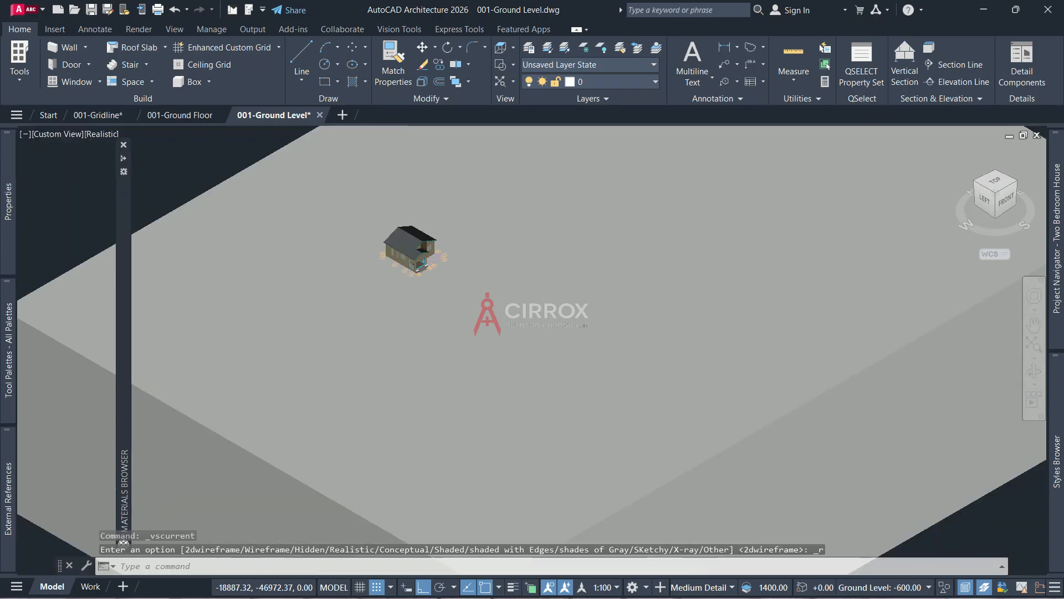
Select the ground block, browse the Glass, Liquid and Sitework materials, and inspect the appearance of Hedge
{"action": "left_click", "coordinate": [549, 403]}
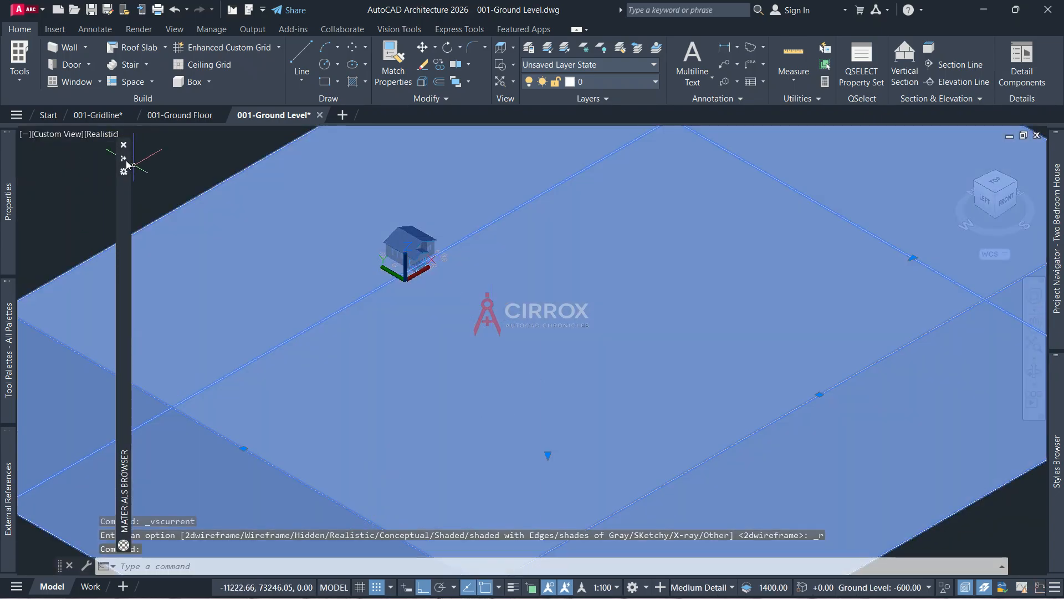
{"action": "mouse_move", "coordinate": [128, 174]}
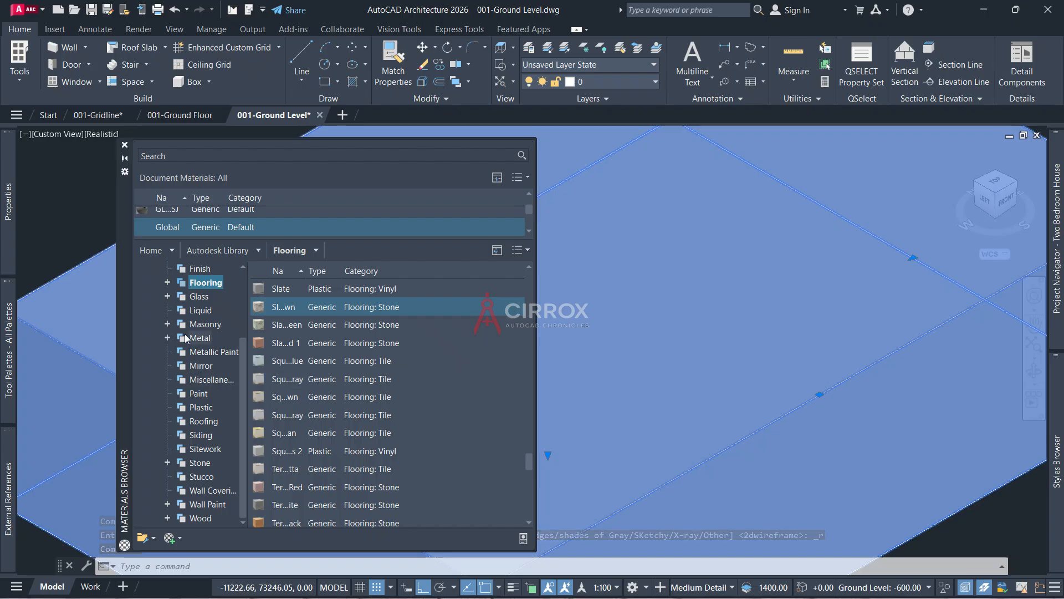
{"action": "left_click", "coordinate": [201, 296]}
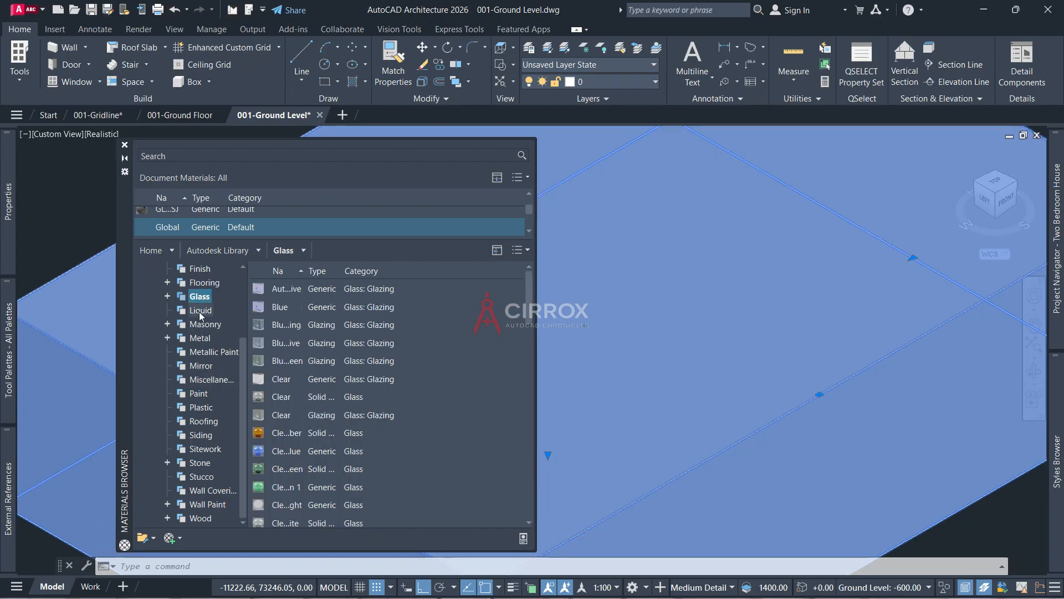
{"action": "left_click", "coordinate": [200, 313]}
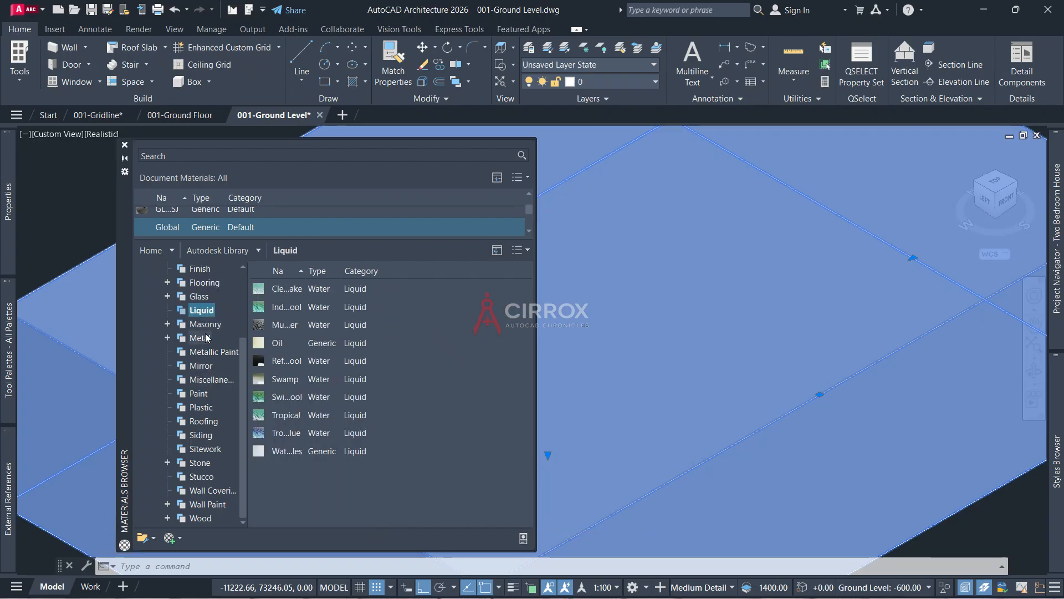
{"action": "left_click", "coordinate": [208, 453]}
{"action": "scroll", "coordinate": [287, 417], "scroll_direction": "down", "scroll_amount": 3}
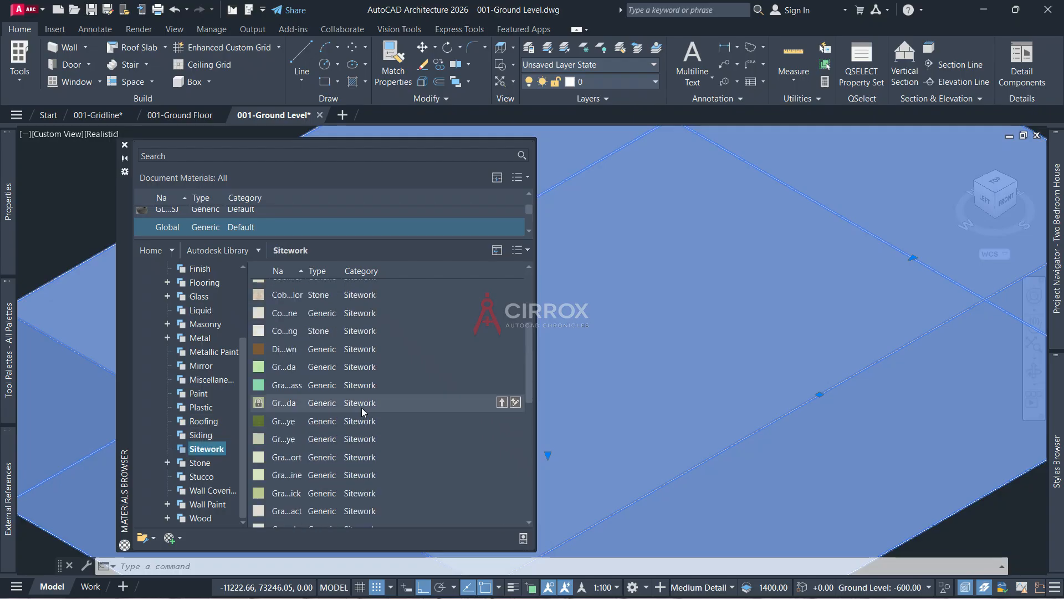
{"action": "scroll", "coordinate": [318, 421], "scroll_direction": "down", "scroll_amount": 5}
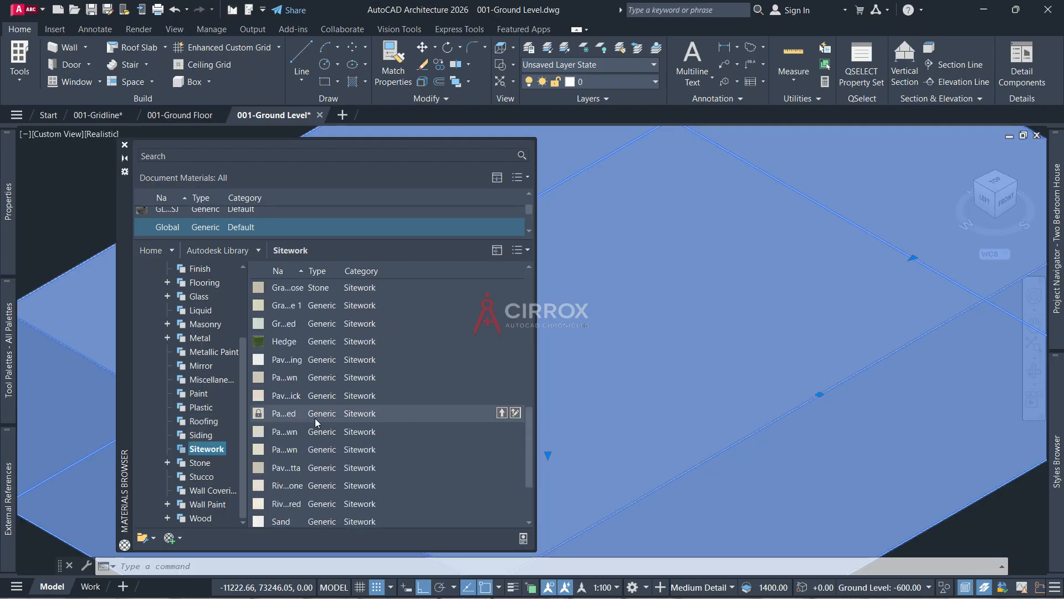
{"action": "double_click", "coordinate": [318, 345]}
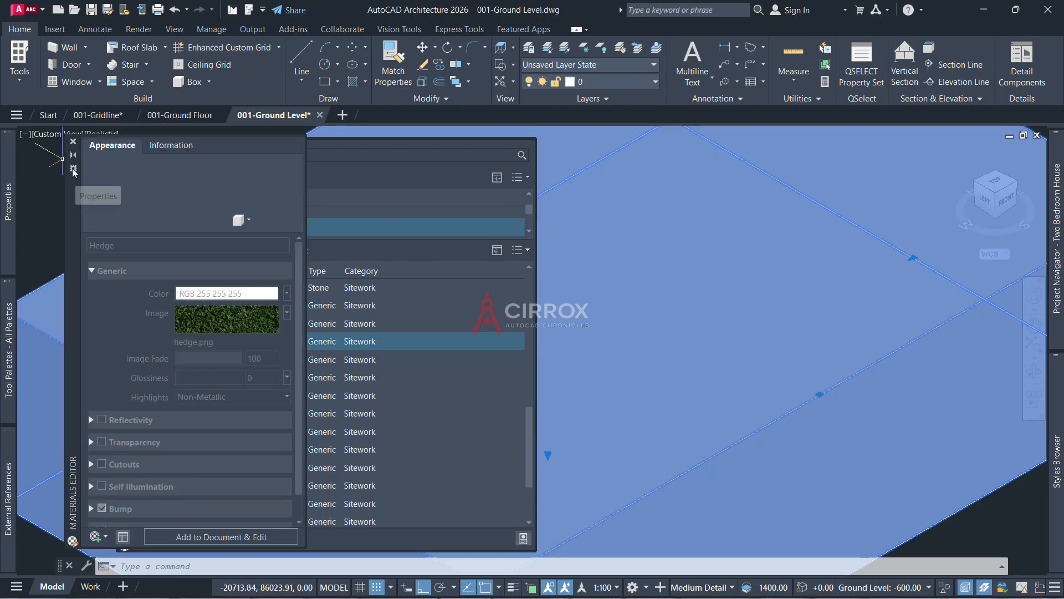
{"action": "left_click", "coordinate": [74, 143]}
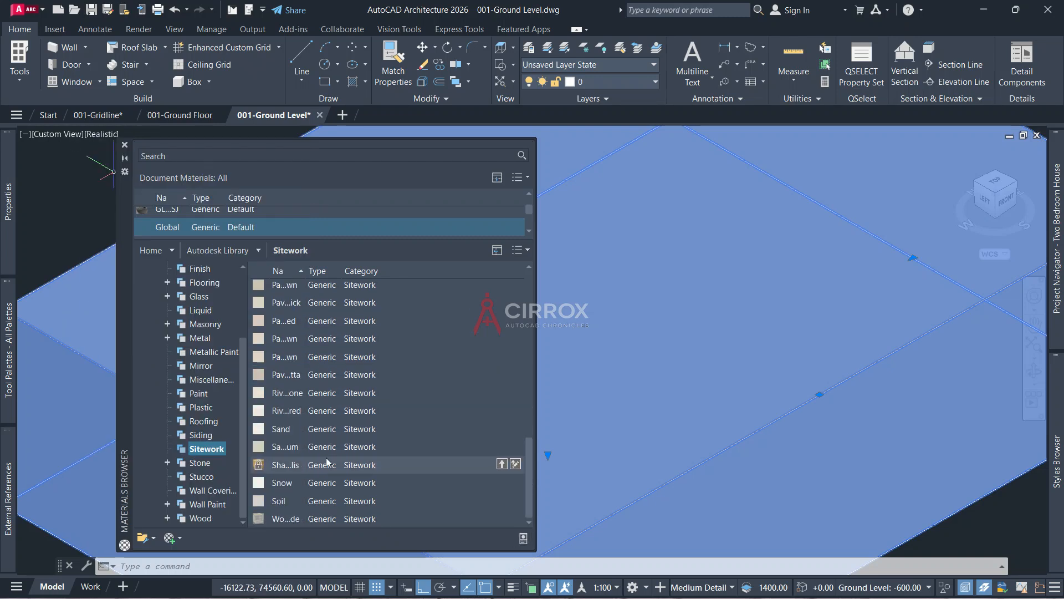
Inspect the appearance of the Dirt - Dark Brown material in the Sitework category
{"action": "scroll", "coordinate": [302, 329], "scroll_direction": "up", "scroll_amount": 3}
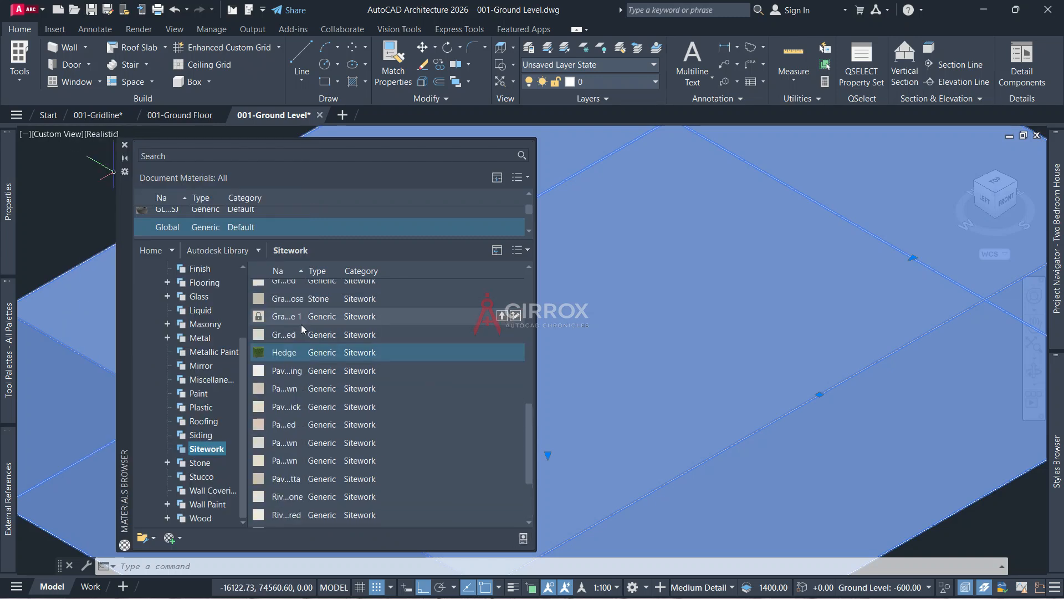
{"action": "scroll", "coordinate": [302, 329], "scroll_direction": "up", "scroll_amount": 3}
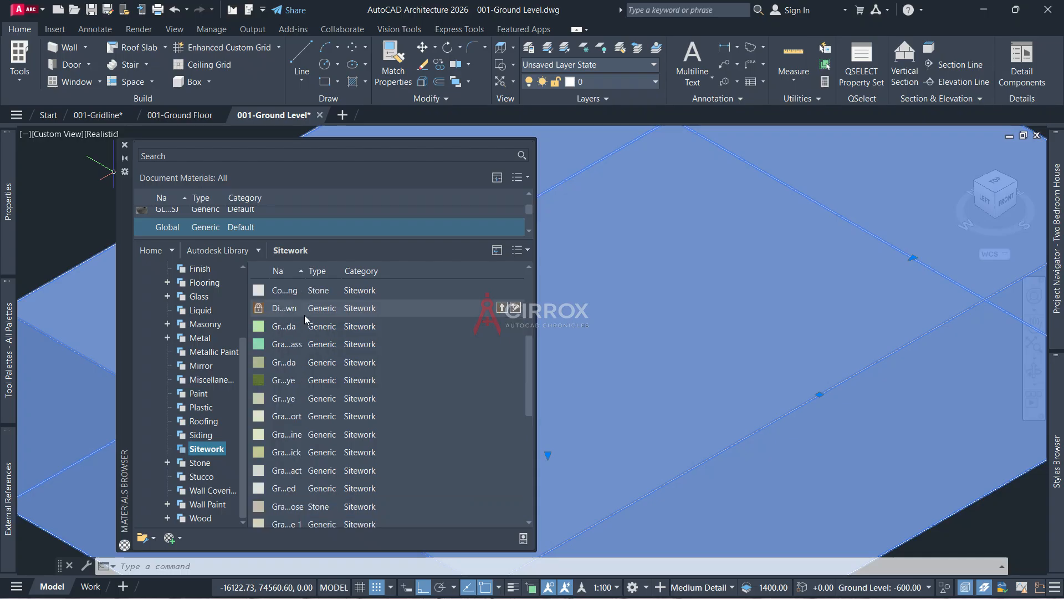
{"action": "double_click", "coordinate": [305, 315]}
{"action": "mouse_move", "coordinate": [82, 194]}
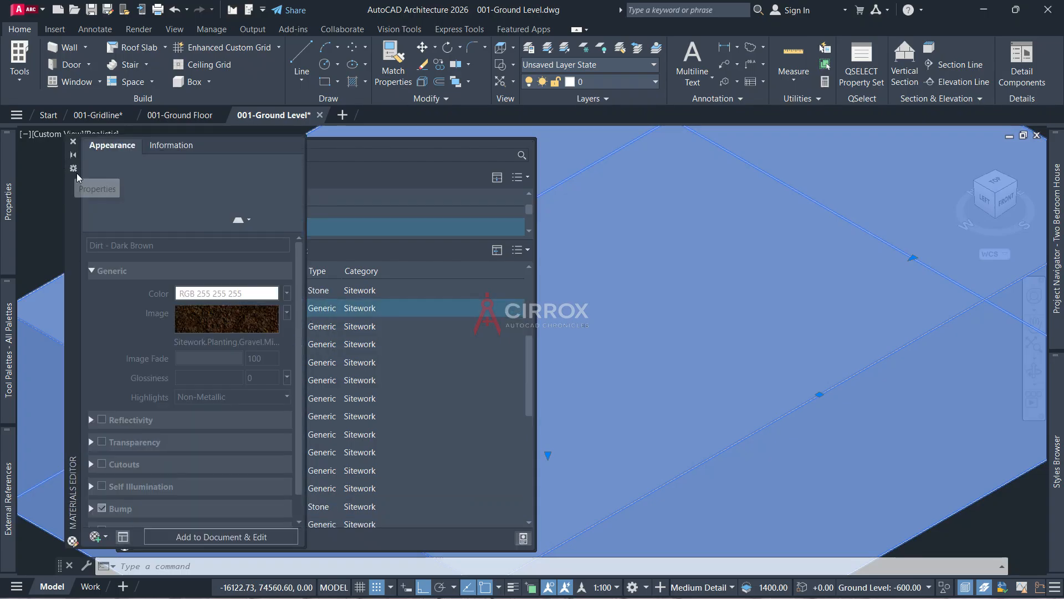
{"action": "left_click", "coordinate": [74, 141]}
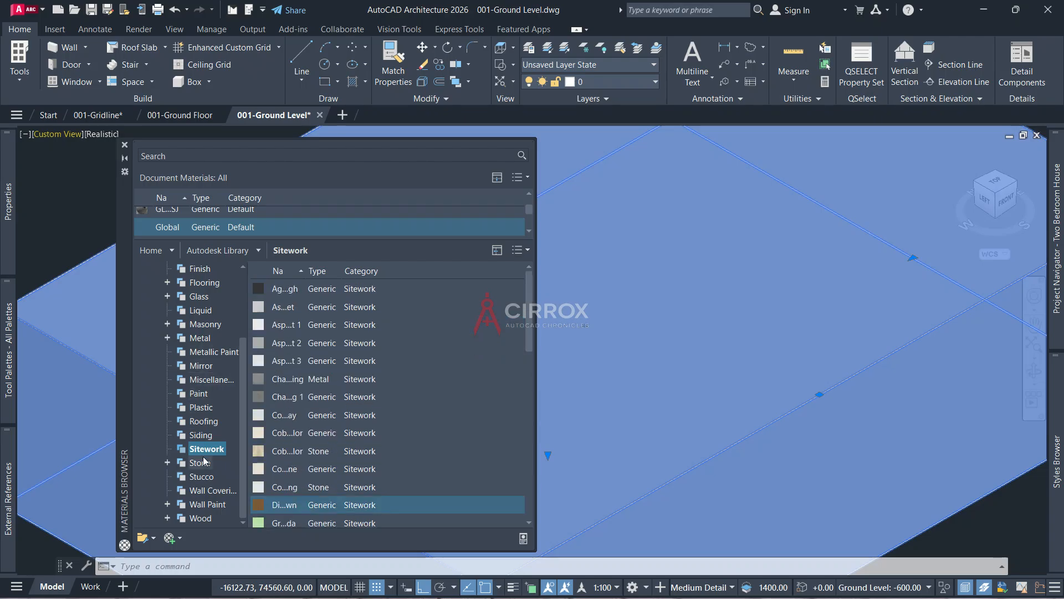
Browse the Flooring materials and inspect the appearance of Terrazzo - White-Black
{"action": "left_click", "coordinate": [199, 282]}
{"action": "scroll", "coordinate": [388, 332], "scroll_direction": "down", "scroll_amount": 2}
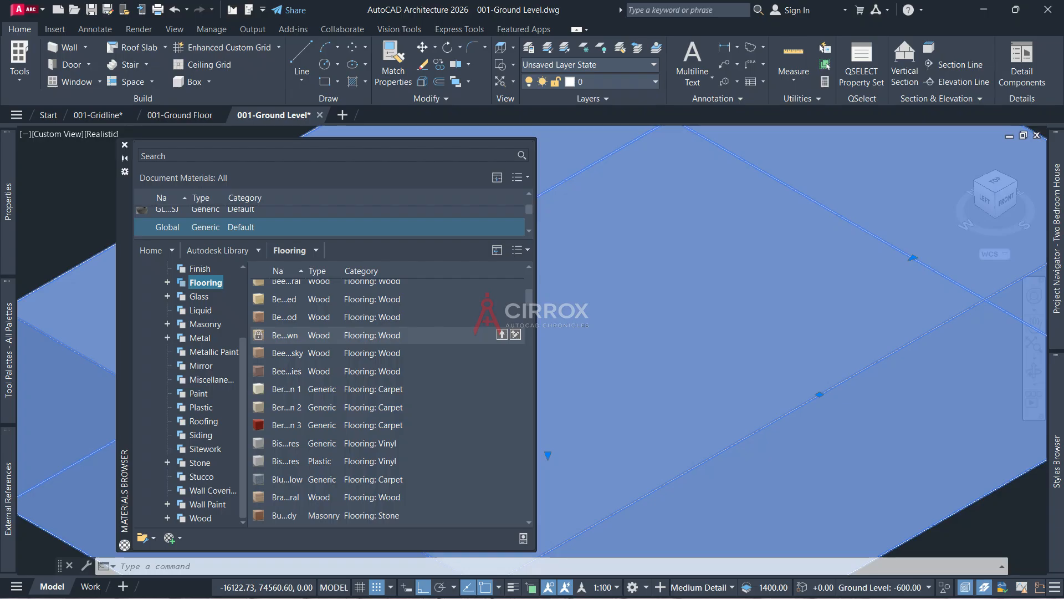
{"action": "scroll", "coordinate": [388, 366], "scroll_direction": "down", "scroll_amount": 15}
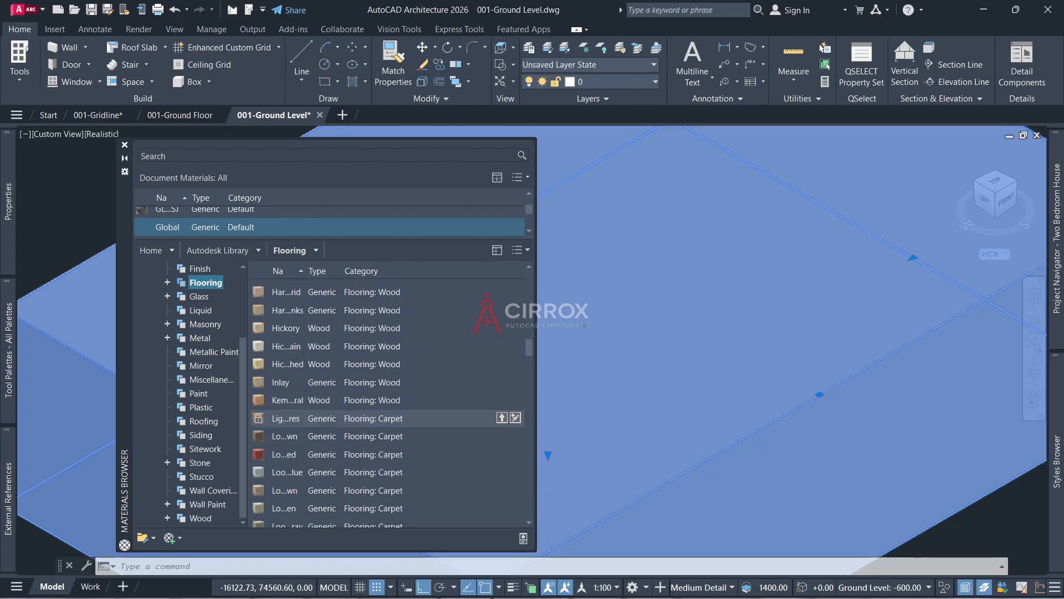
{"action": "scroll", "coordinate": [389, 433], "scroll_direction": "down", "scroll_amount": 5}
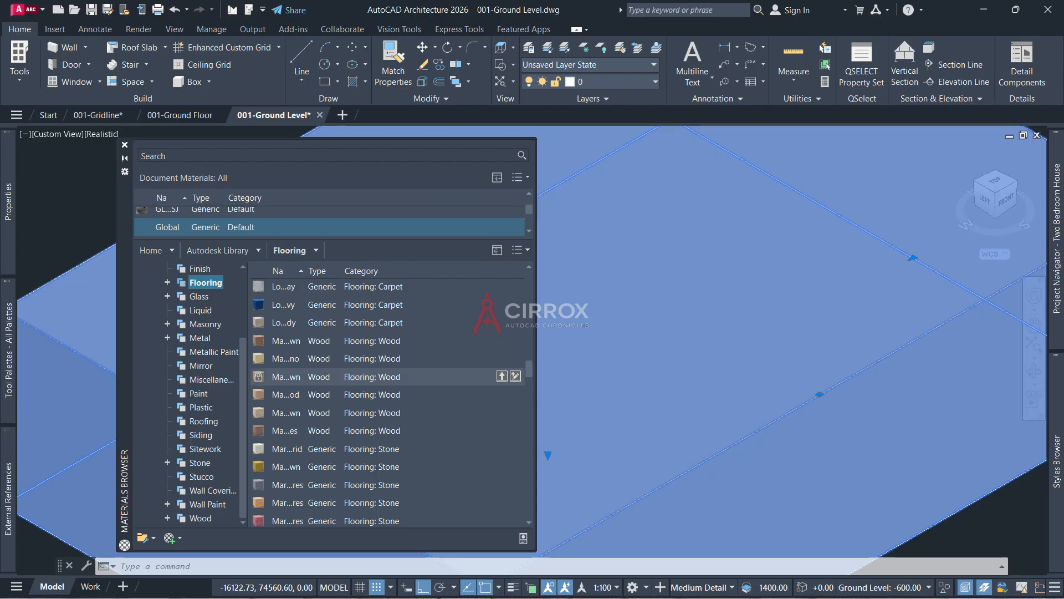
{"action": "scroll", "coordinate": [388, 397], "scroll_direction": "down", "scroll_amount": 5}
{"action": "scroll", "coordinate": [388, 397], "scroll_direction": "down", "scroll_amount": 5}
{"action": "scroll", "coordinate": [388, 397], "scroll_direction": "down", "scroll_amount": 5}
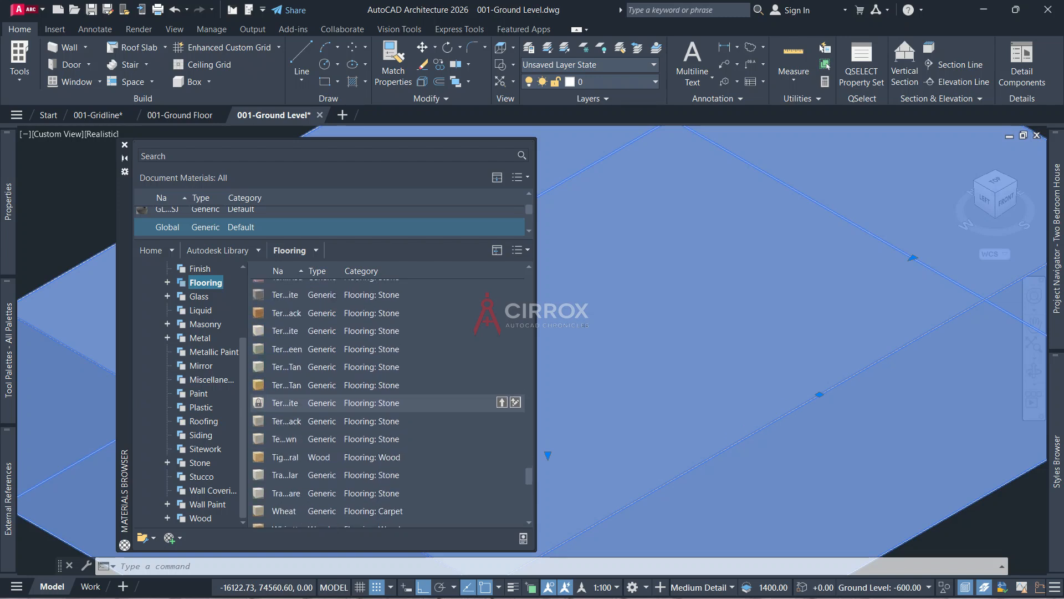
{"action": "double_click", "coordinate": [388, 421]}
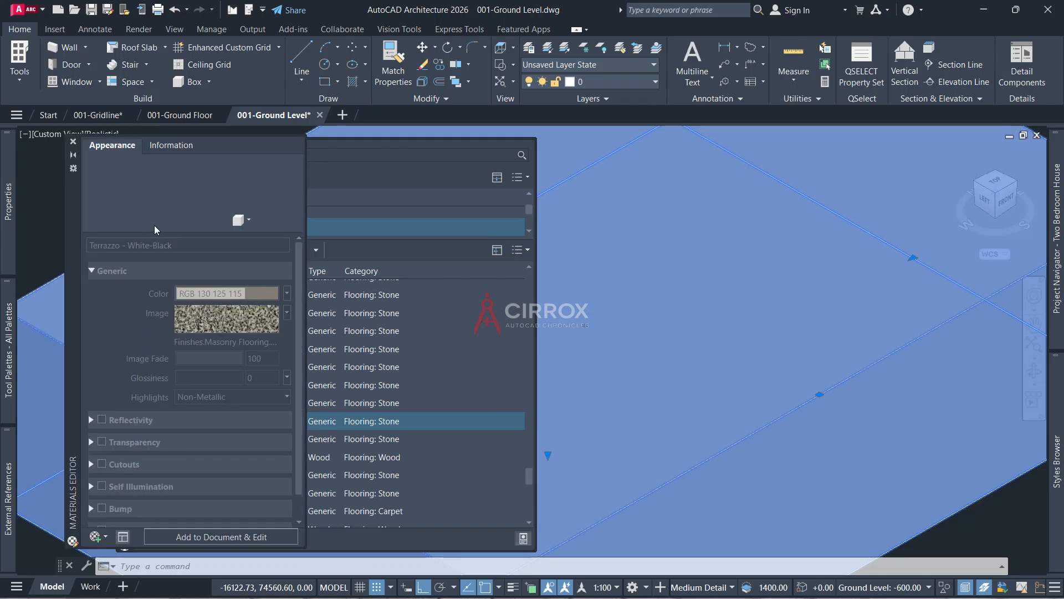
{"action": "left_click", "coordinate": [73, 143]}
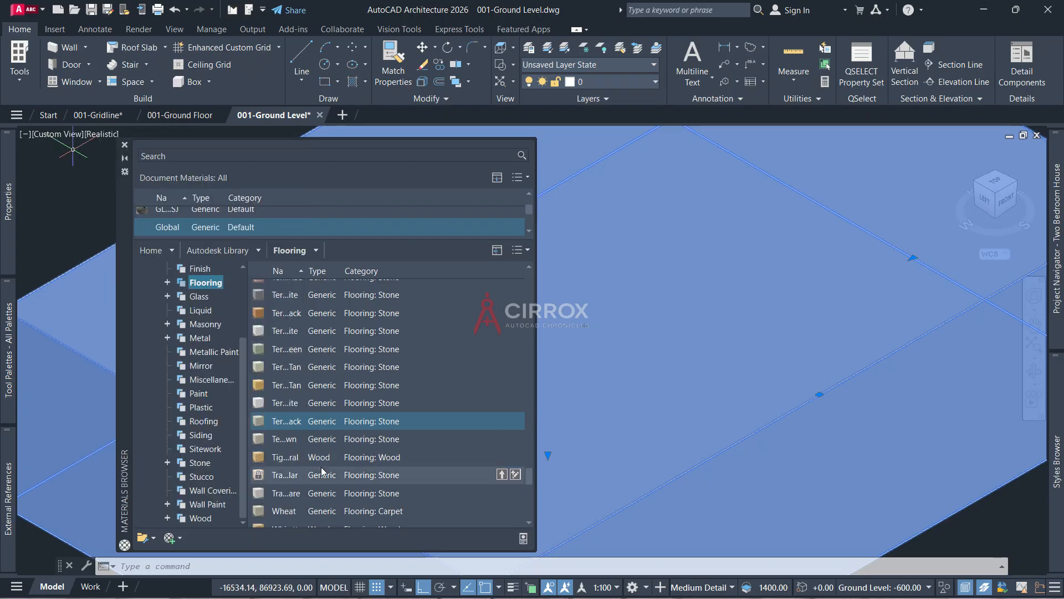
Inspect the appearance of the Terrazzo - White-Brown and Terrazzo - Black-White flooring materials
{"action": "double_click", "coordinate": [337, 444]}
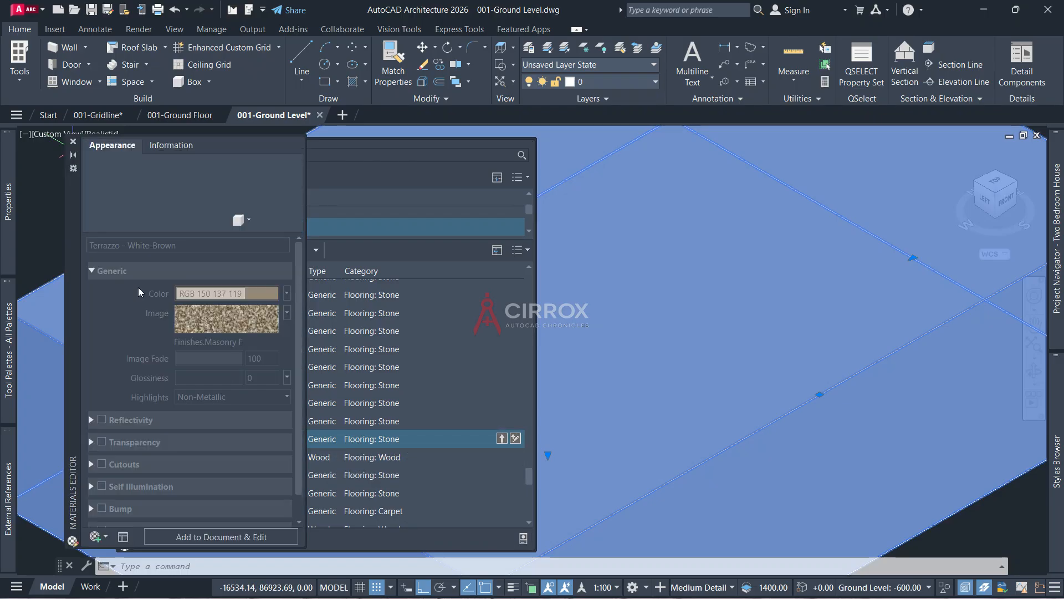
{"action": "left_click", "coordinate": [73, 143]}
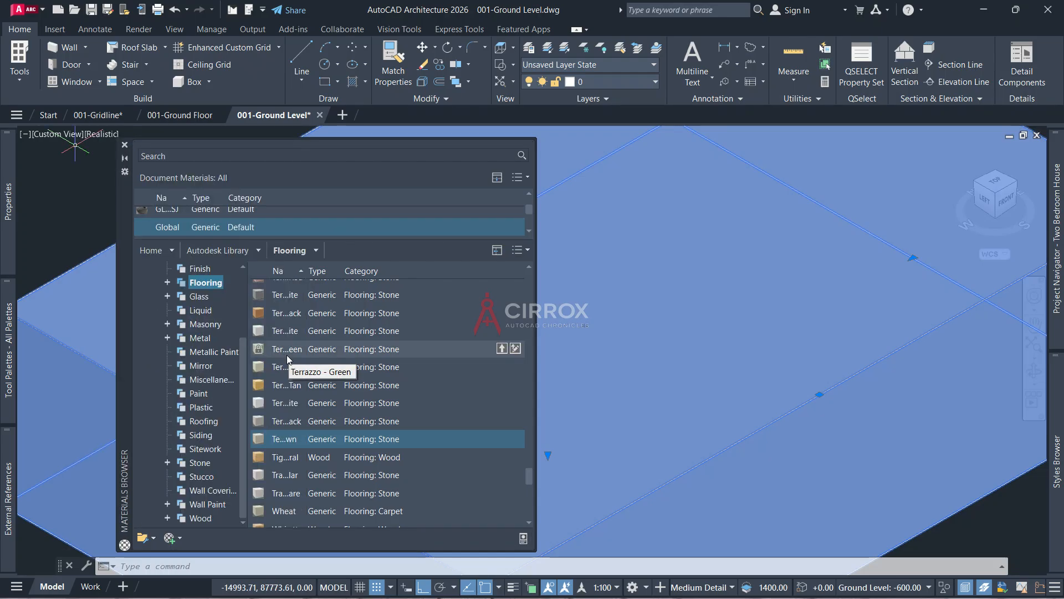
{"action": "scroll", "coordinate": [287, 355], "scroll_direction": "up", "scroll_amount": 1}
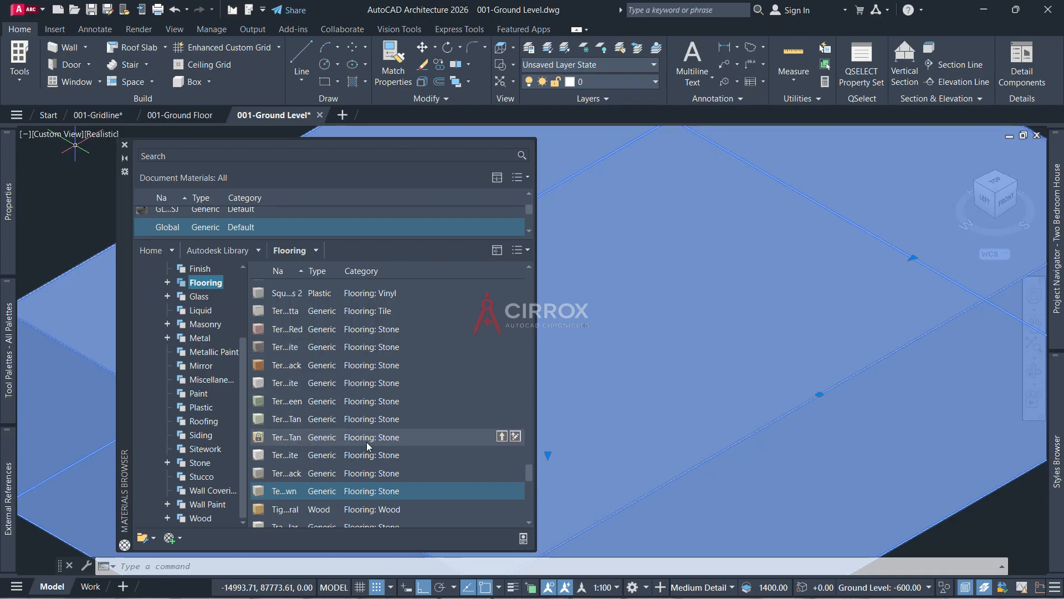
{"action": "double_click", "coordinate": [369, 347]}
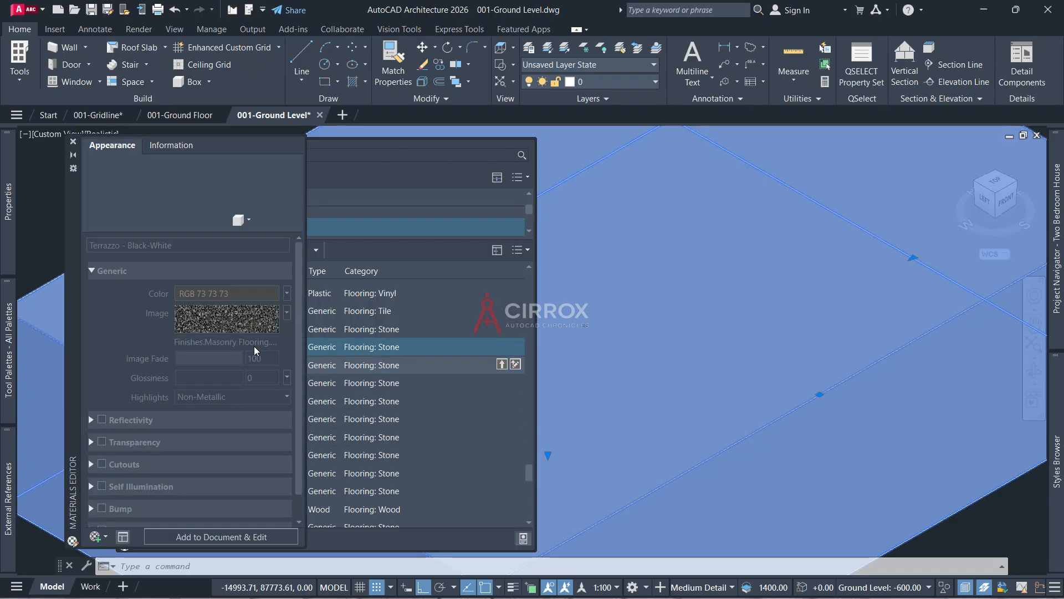
{"action": "left_click", "coordinate": [72, 142]}
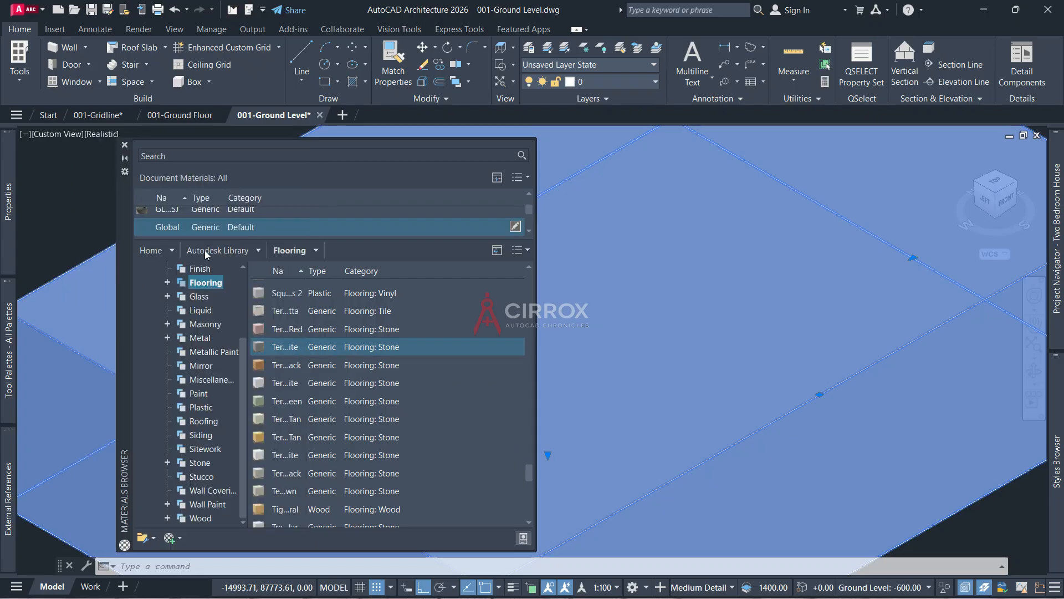
{"action": "right_click", "coordinate": [329, 355]}
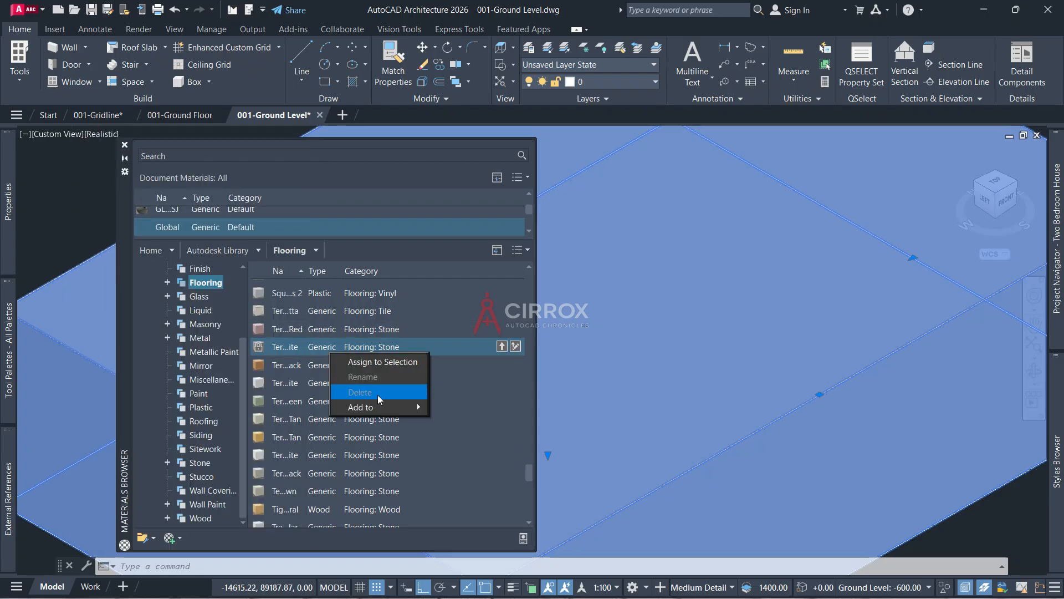
{"action": "mouse_move", "coordinate": [419, 409]}
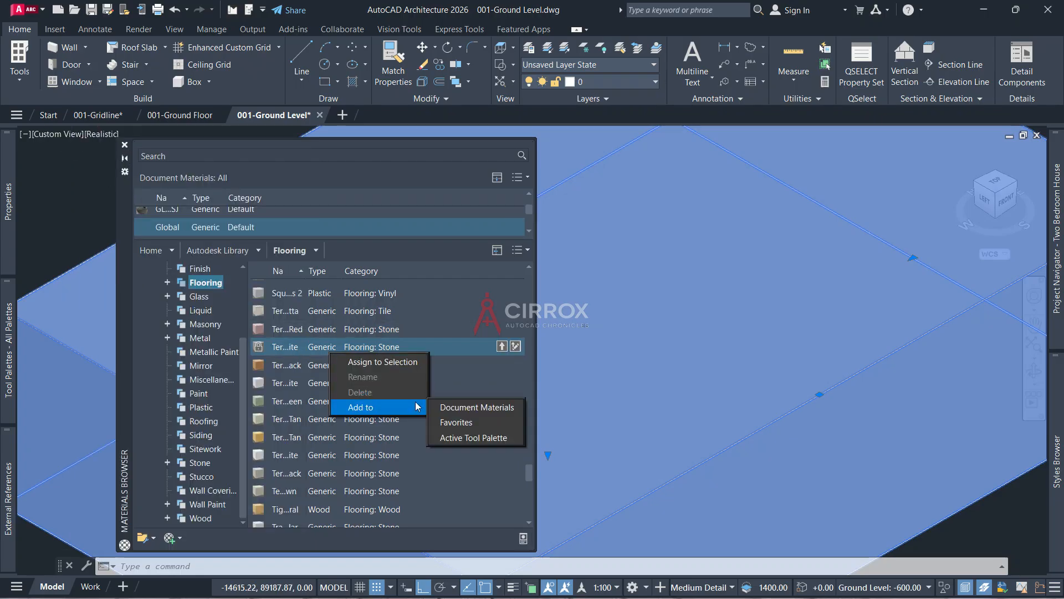
{"action": "left_click", "coordinate": [298, 330]}
Browse the carpet materials in the Flooring category and inspect the appearance of a dark one and the teal one below it
{"action": "scroll", "coordinate": [298, 331], "scroll_direction": "up", "scroll_amount": 5}
{"action": "scroll", "coordinate": [299, 331], "scroll_direction": "up", "scroll_amount": 4}
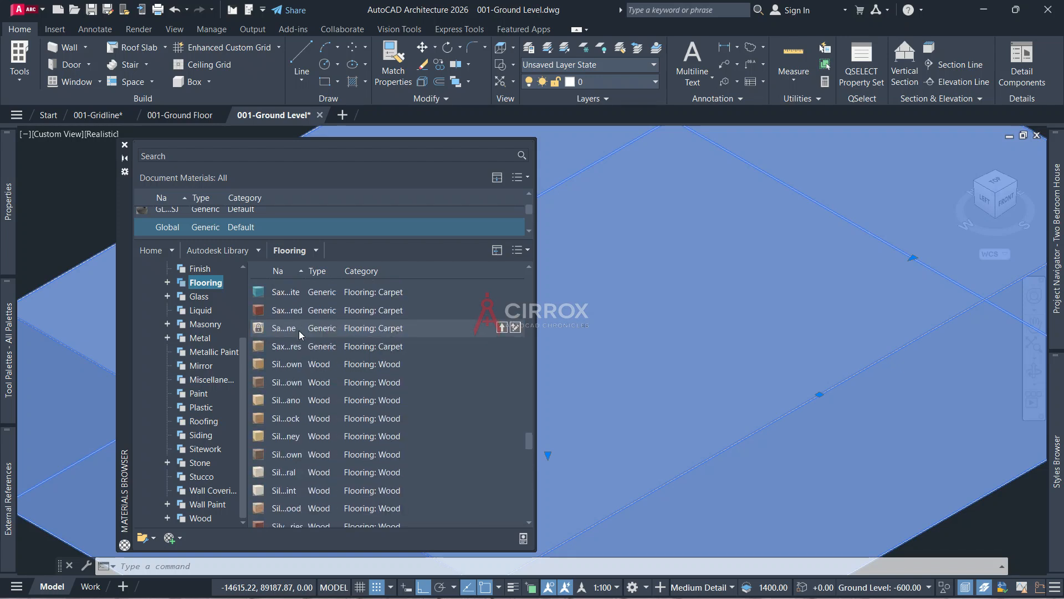
{"action": "double_click", "coordinate": [293, 377]}
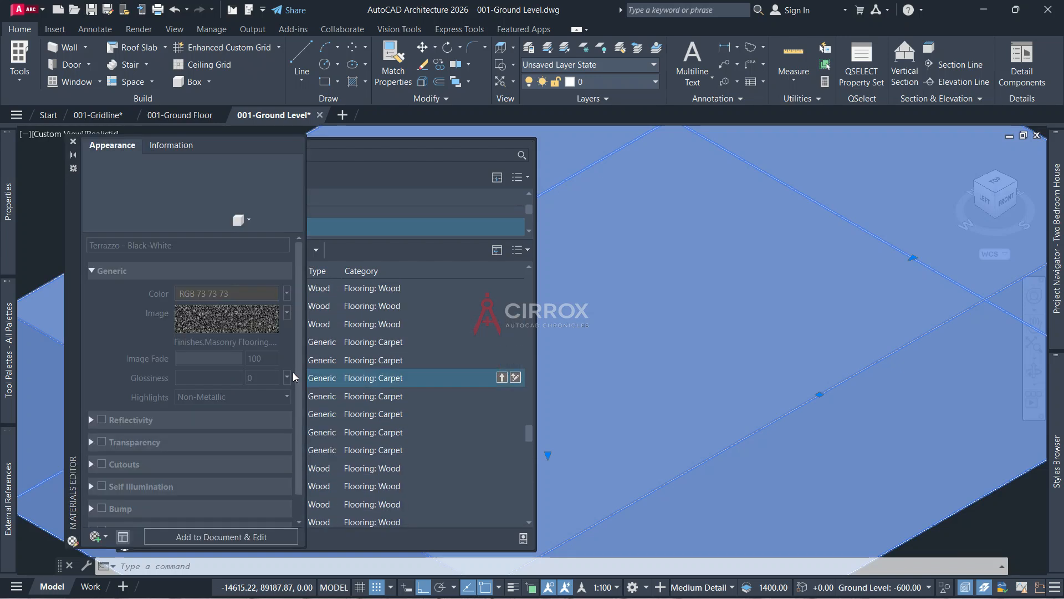
{"action": "left_click", "coordinate": [73, 143]}
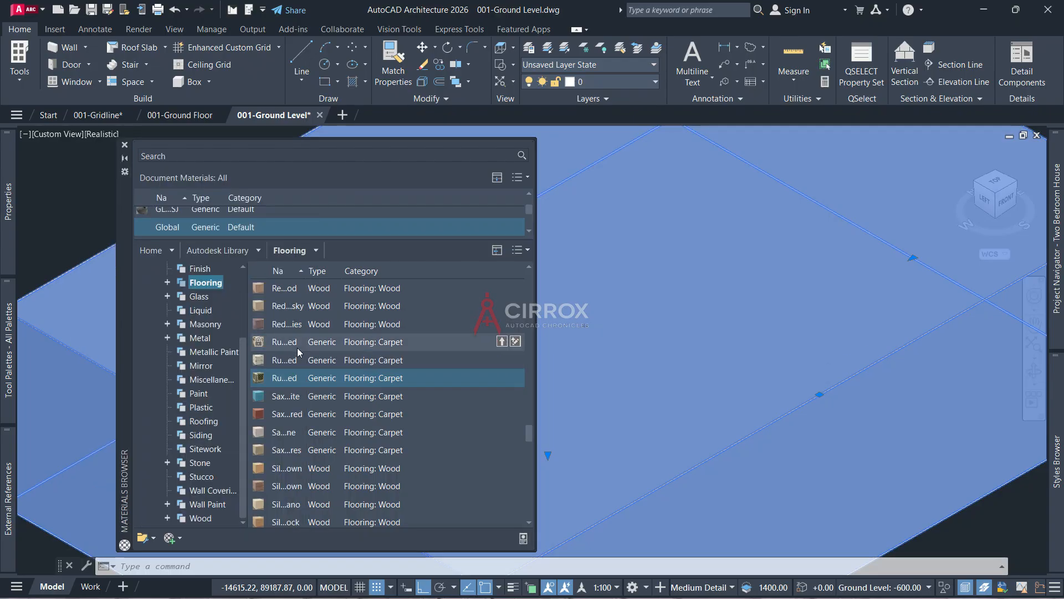
{"action": "double_click", "coordinate": [292, 397]}
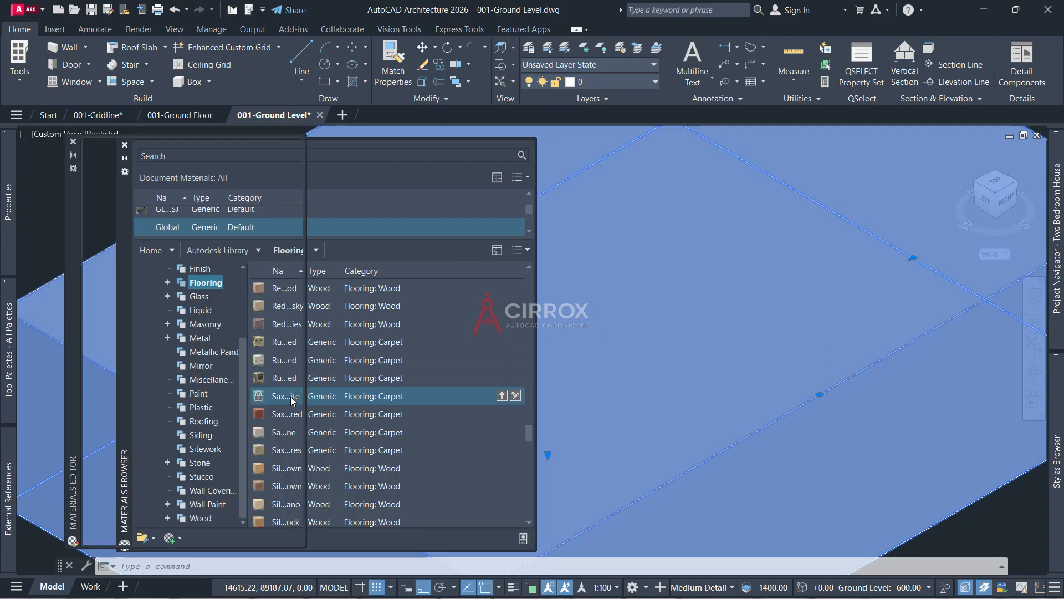
{"action": "left_click", "coordinate": [77, 143]}
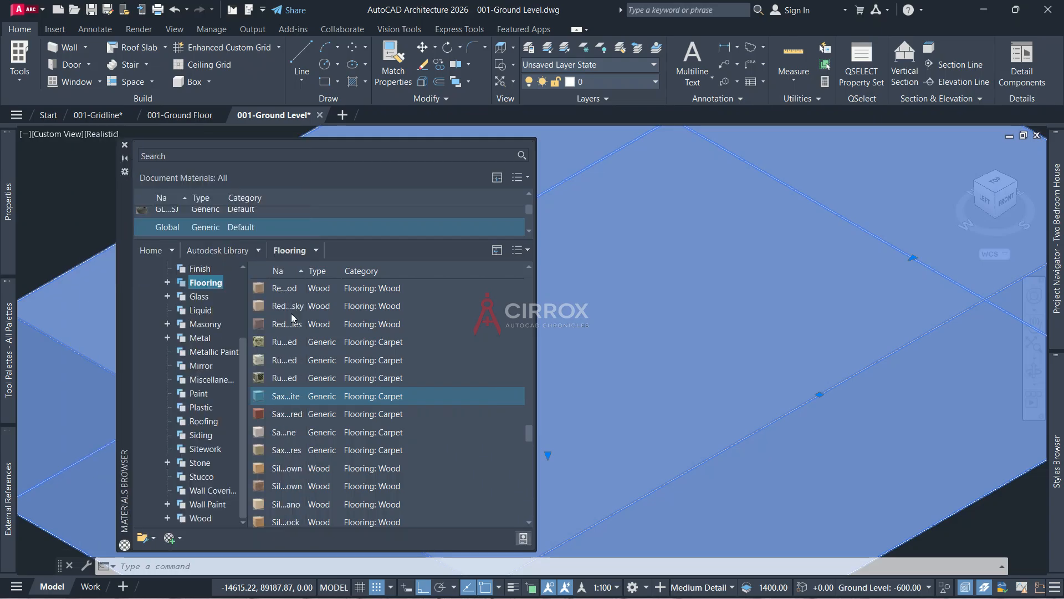
Inspect the appearance of the Masonry-type stone material listed just before the vinyl materials in the Flooring category
{"action": "scroll", "coordinate": [335, 353], "scroll_direction": "up", "scroll_amount": 3}
{"action": "scroll", "coordinate": [335, 353], "scroll_direction": "up", "scroll_amount": 5}
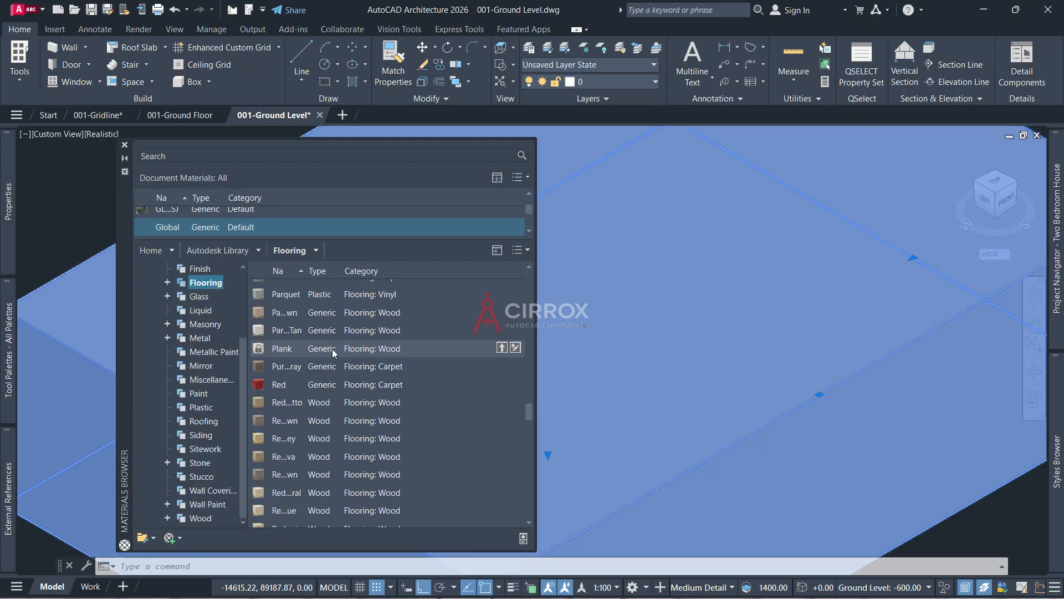
{"action": "scroll", "coordinate": [334, 353], "scroll_direction": "up", "scroll_amount": 2}
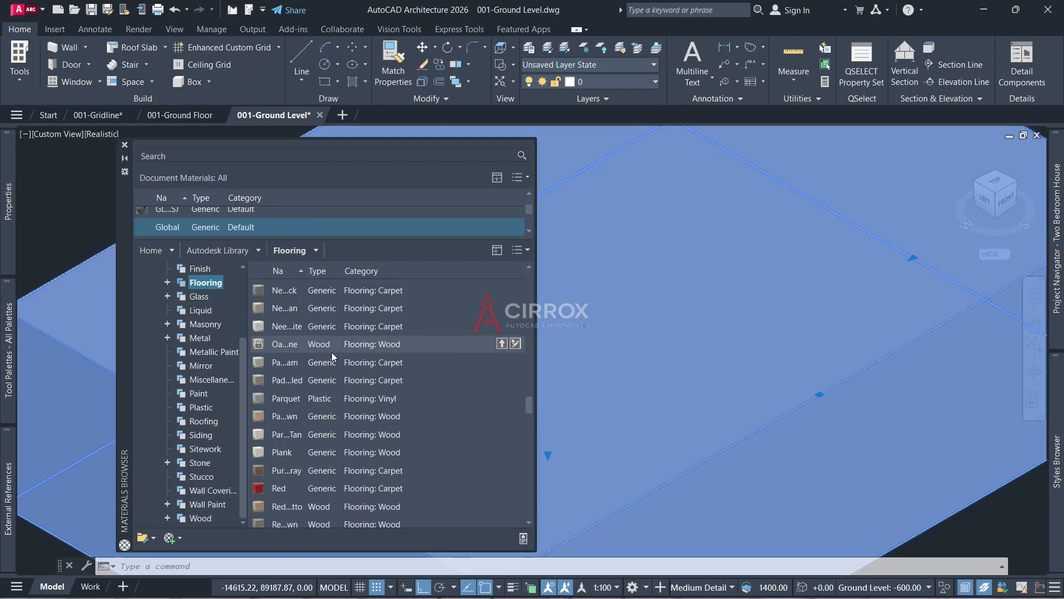
{"action": "scroll", "coordinate": [335, 356], "scroll_direction": "up", "scroll_amount": 4}
{"action": "double_click", "coordinate": [360, 321]}
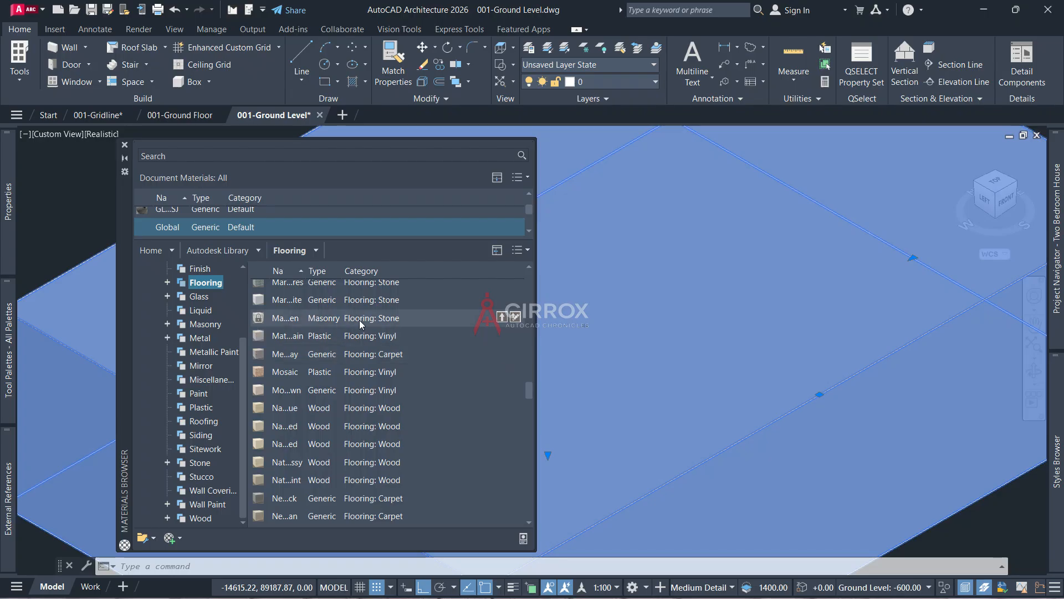
{"action": "left_click", "coordinate": [72, 142]}
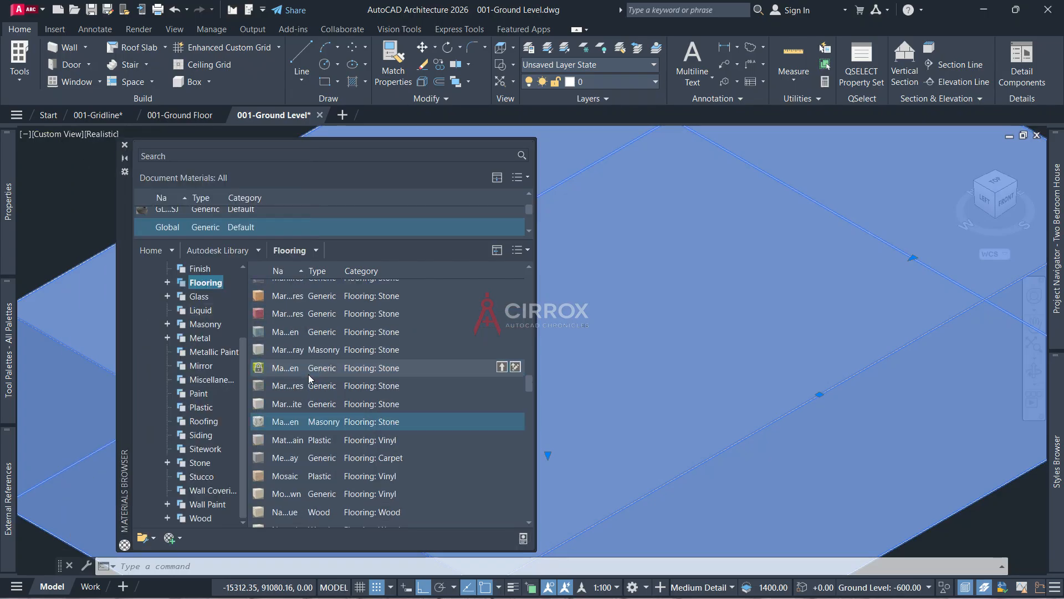
Browse further through the Flooring materials and inspect the appearance of the Generic stone material listed just before the Green carpet
{"action": "scroll", "coordinate": [305, 339], "scroll_direction": "up", "scroll_amount": 4}
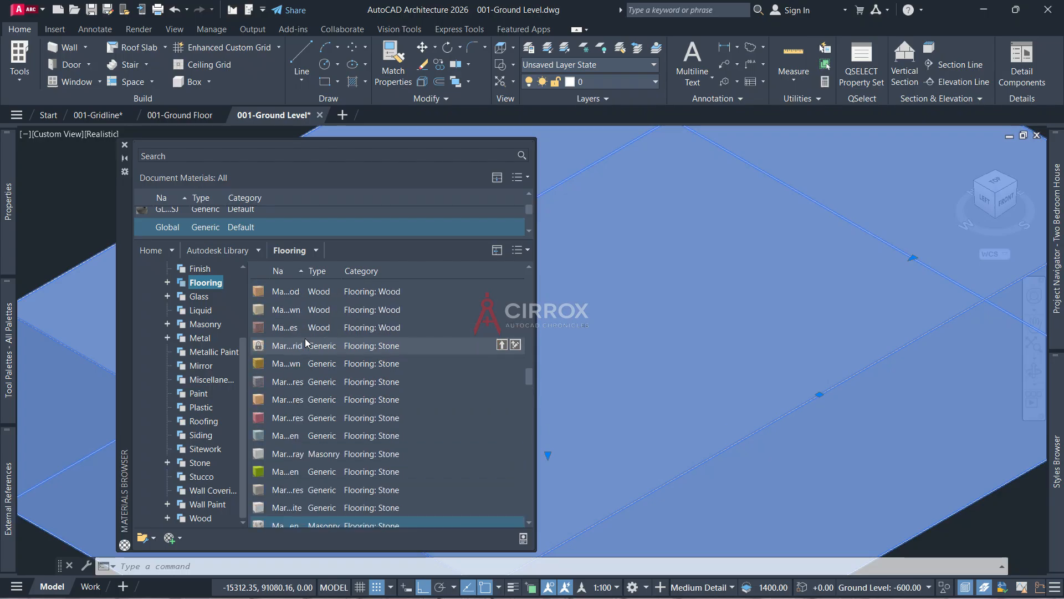
{"action": "scroll", "coordinate": [306, 342], "scroll_direction": "up", "scroll_amount": 3}
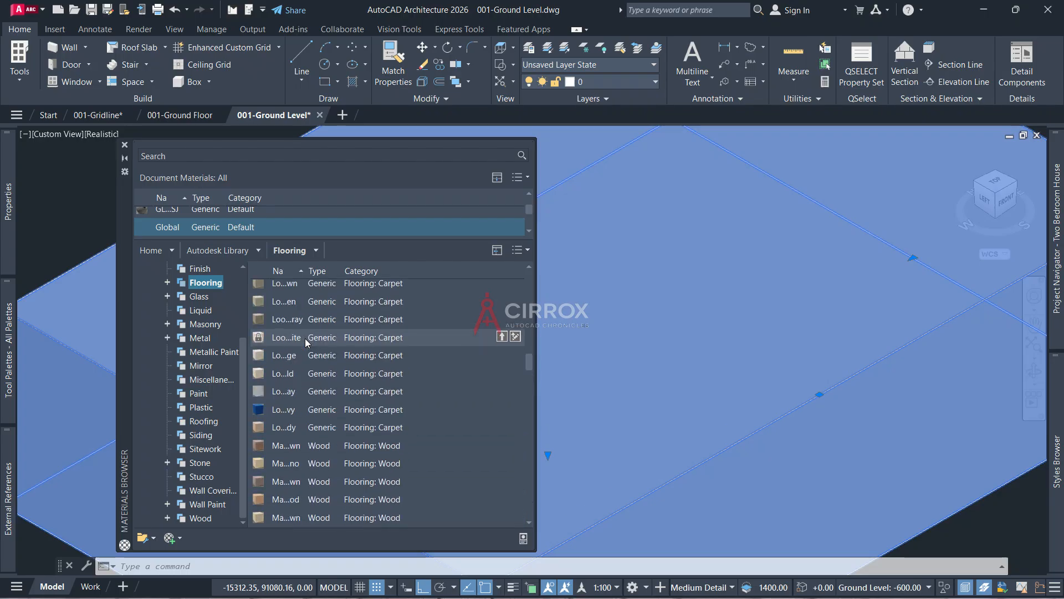
{"action": "scroll", "coordinate": [305, 338], "scroll_direction": "up", "scroll_amount": 4}
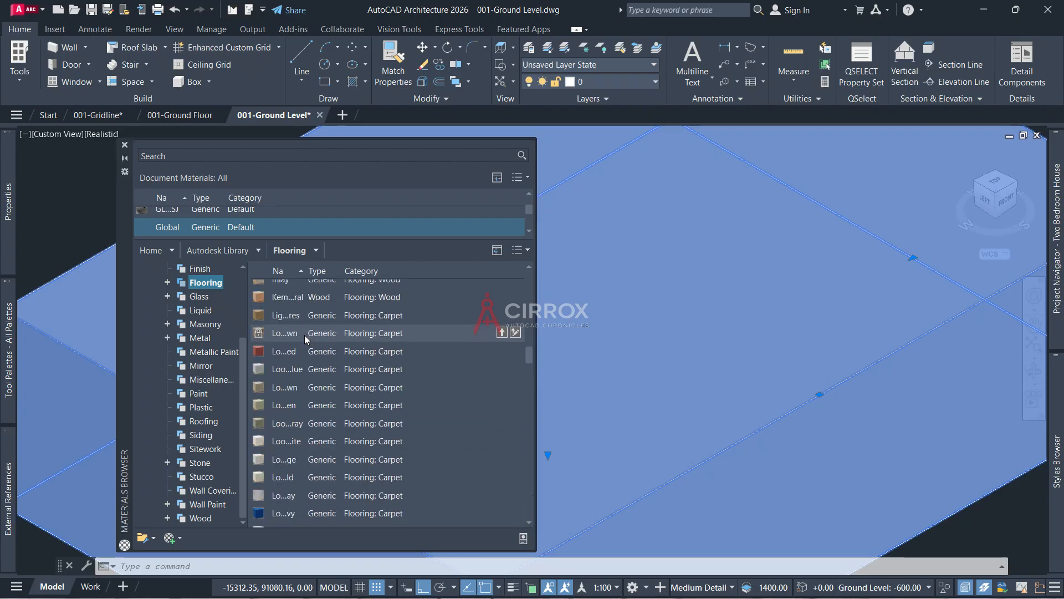
{"action": "scroll", "coordinate": [291, 361], "scroll_direction": "up", "scroll_amount": 4}
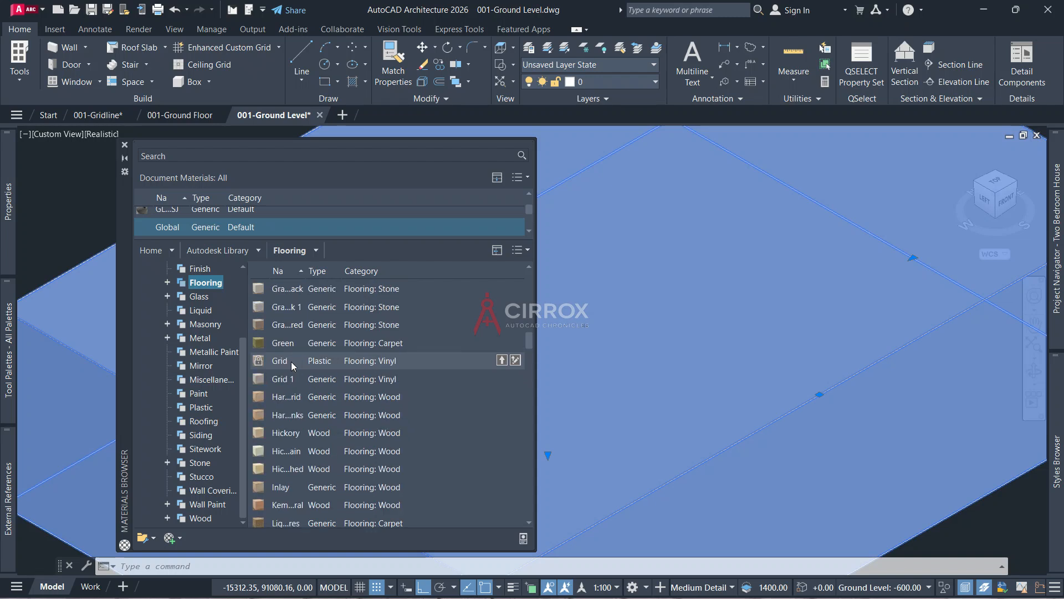
{"action": "double_click", "coordinate": [325, 325]}
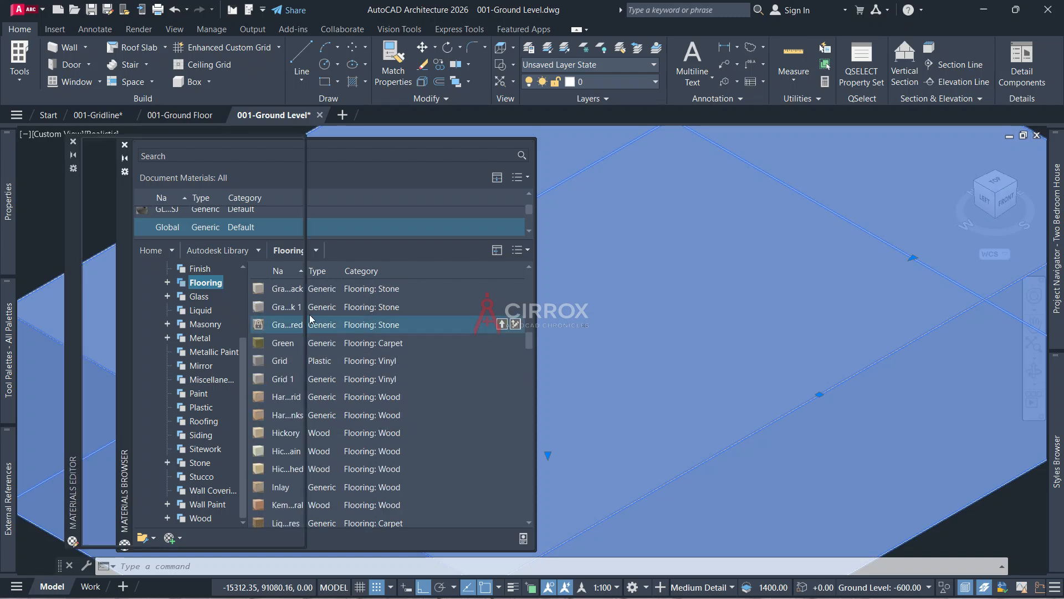
{"action": "left_click", "coordinate": [72, 142]}
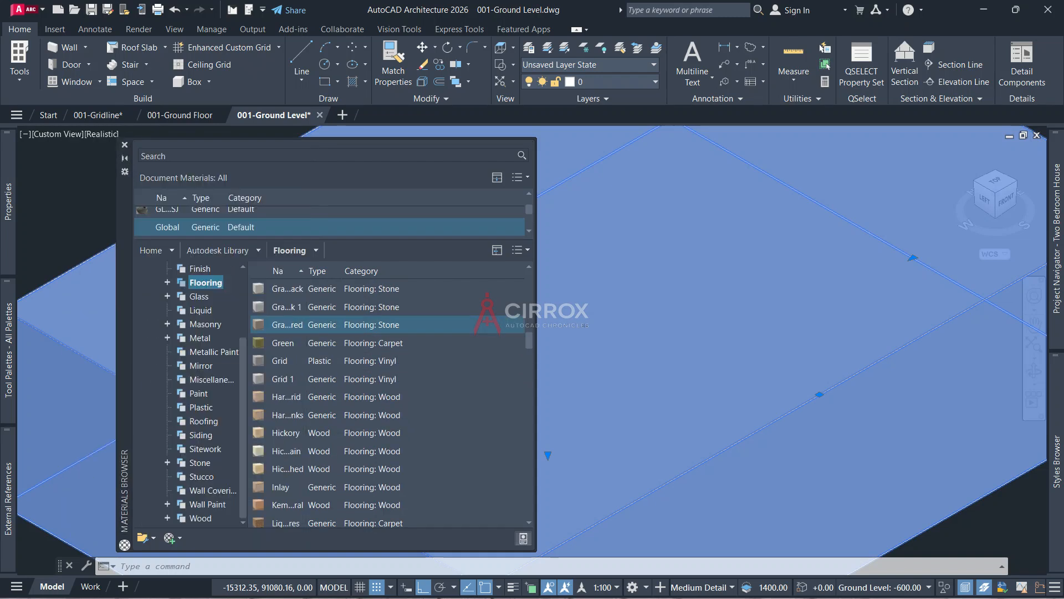
Inspect the appearance of the Diamond - Red and Circular Mosaic - Black & White 1 tile flooring materials
{"action": "scroll", "coordinate": [340, 362], "scroll_direction": "up", "scroll_amount": 4}
{"action": "scroll", "coordinate": [340, 363], "scroll_direction": "up", "scroll_amount": 2}
{"action": "scroll", "coordinate": [340, 363], "scroll_direction": "up", "scroll_amount": 1}
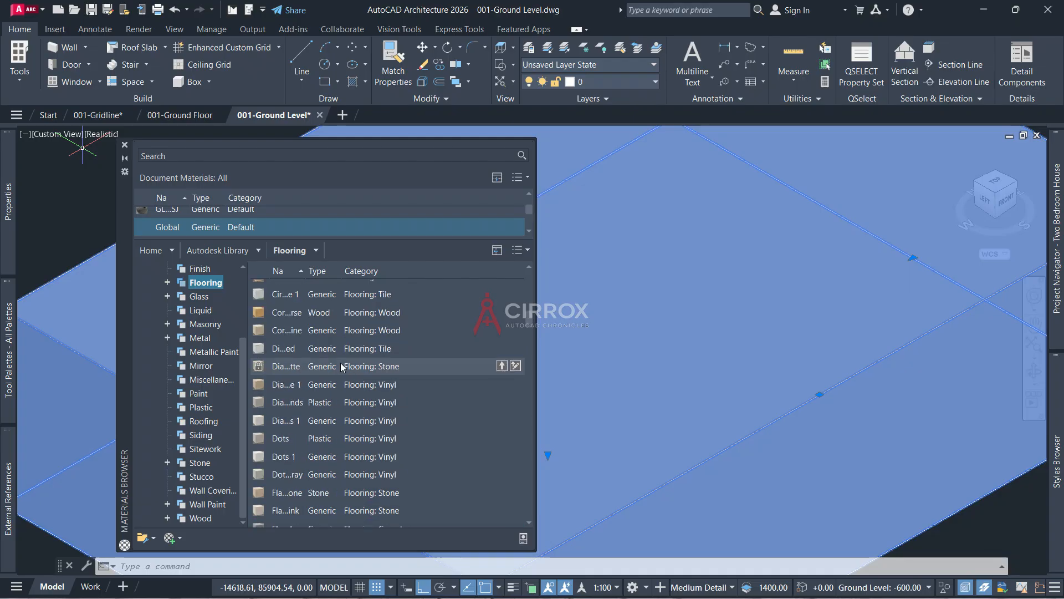
{"action": "double_click", "coordinate": [355, 356]}
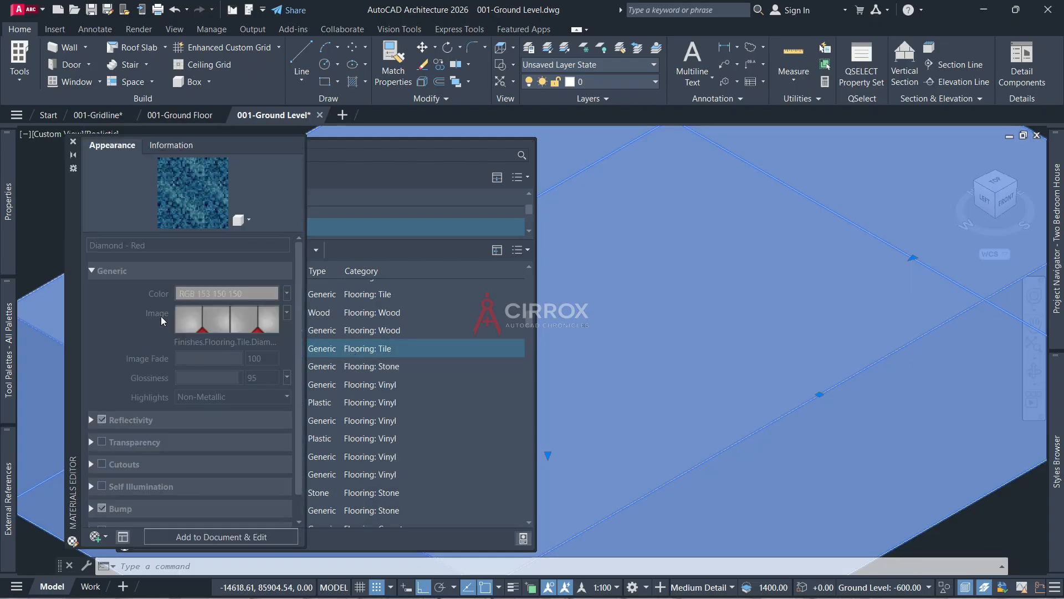
{"action": "left_click", "coordinate": [74, 143]}
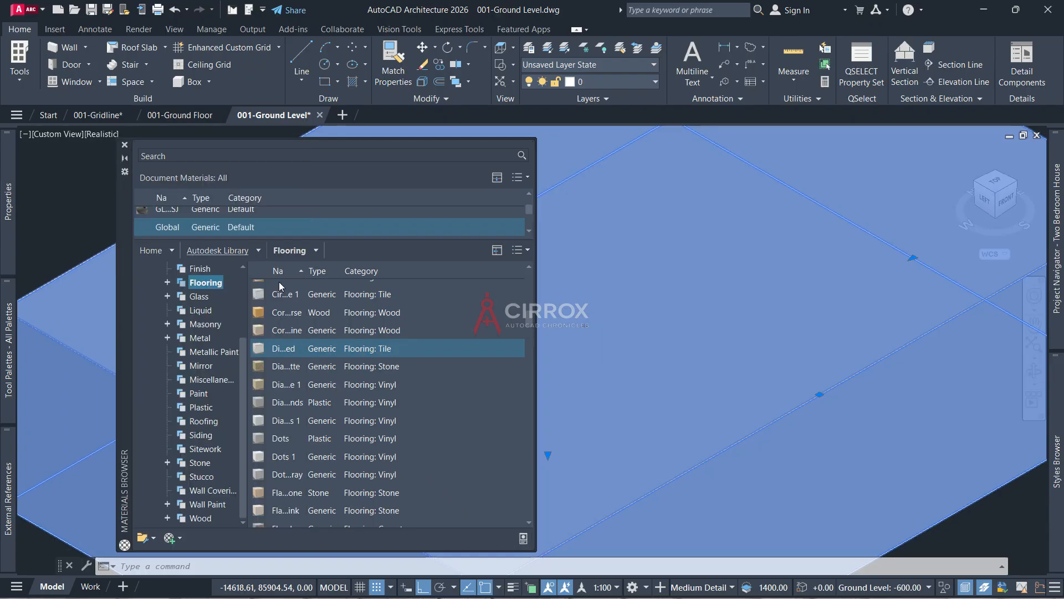
{"action": "double_click", "coordinate": [328, 298]}
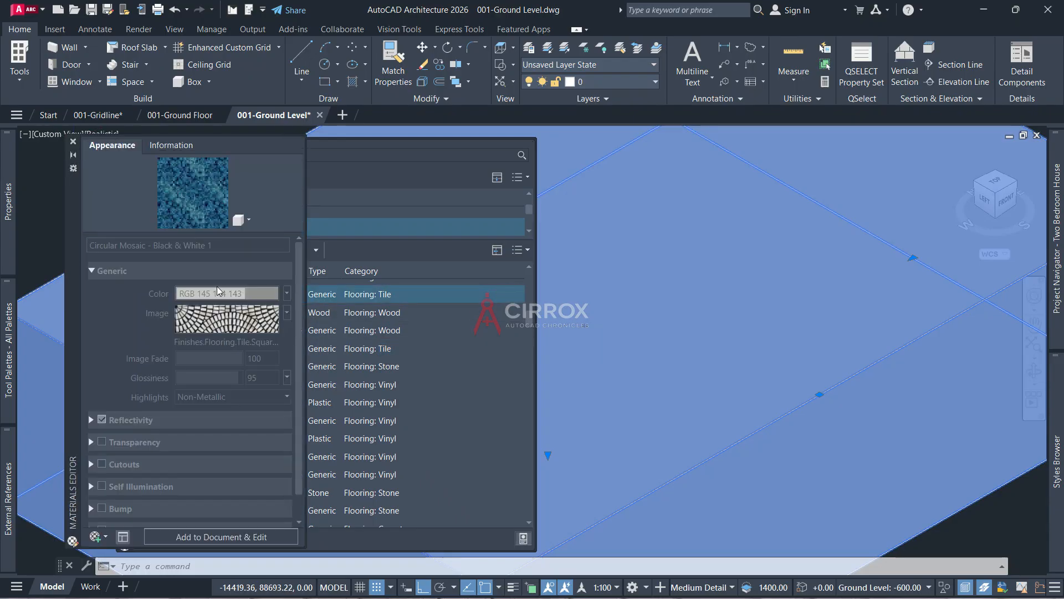
{"action": "left_click", "coordinate": [72, 143]}
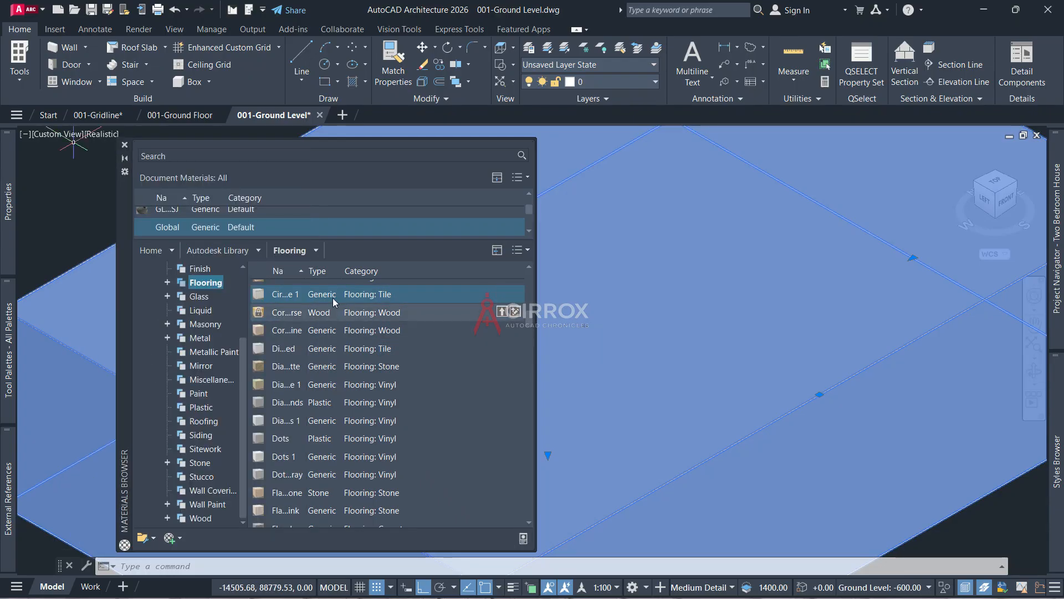
Add the Circular Mosaic - Black & White 1 material to the active tool palette
{"action": "right_click", "coordinate": [336, 294]}
{"action": "mouse_move", "coordinate": [413, 348]}
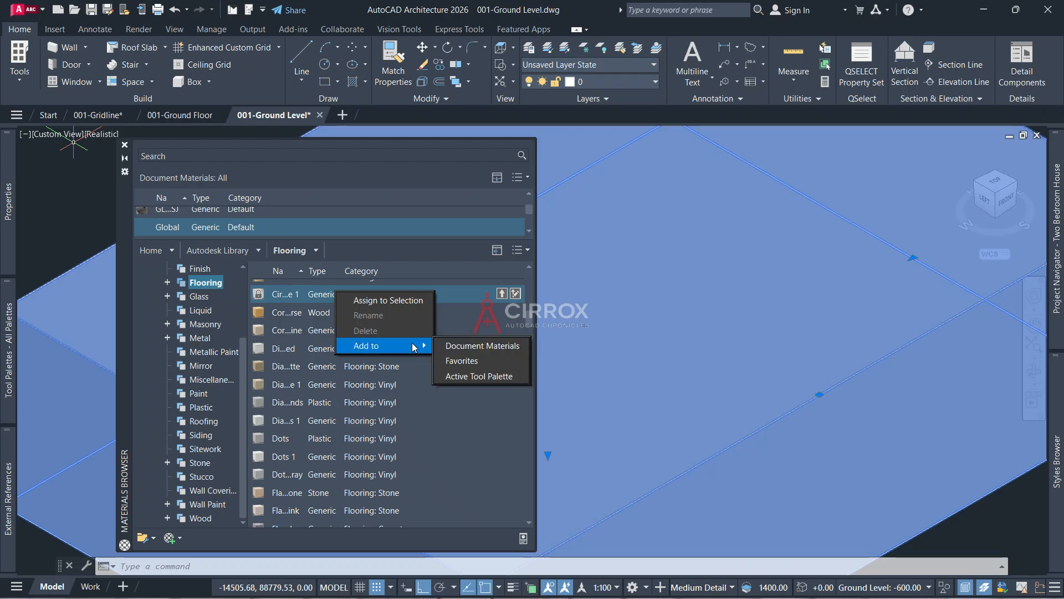
{"action": "left_click", "coordinate": [471, 376]}
Convert Circular Mosaic - Black & White 1 to an AEC material tool with no template, and save the drawing
{"action": "mouse_move", "coordinate": [11, 388]}
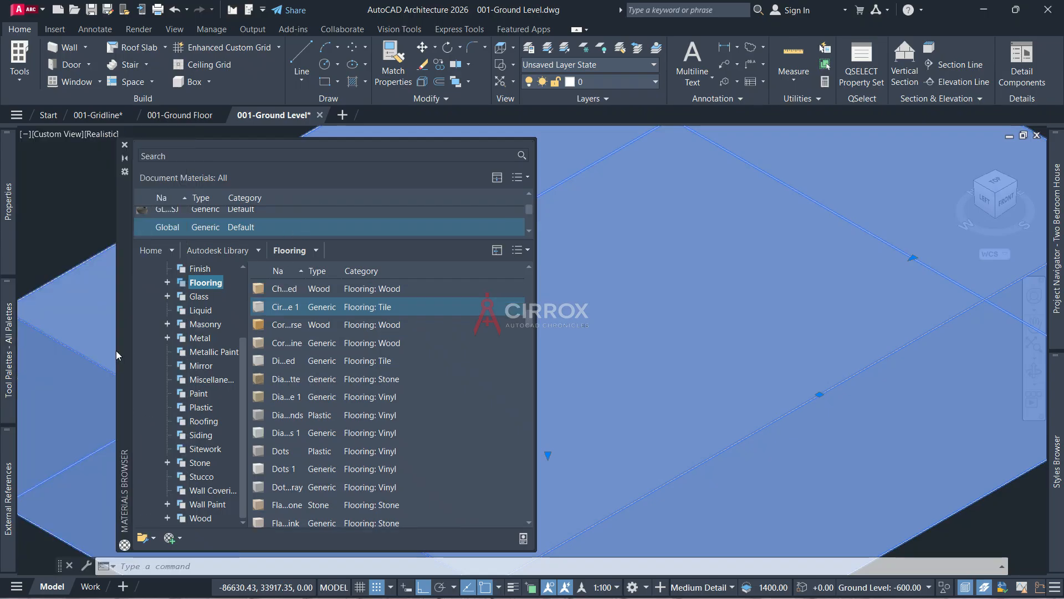
{"action": "mouse_move", "coordinate": [8, 349]}
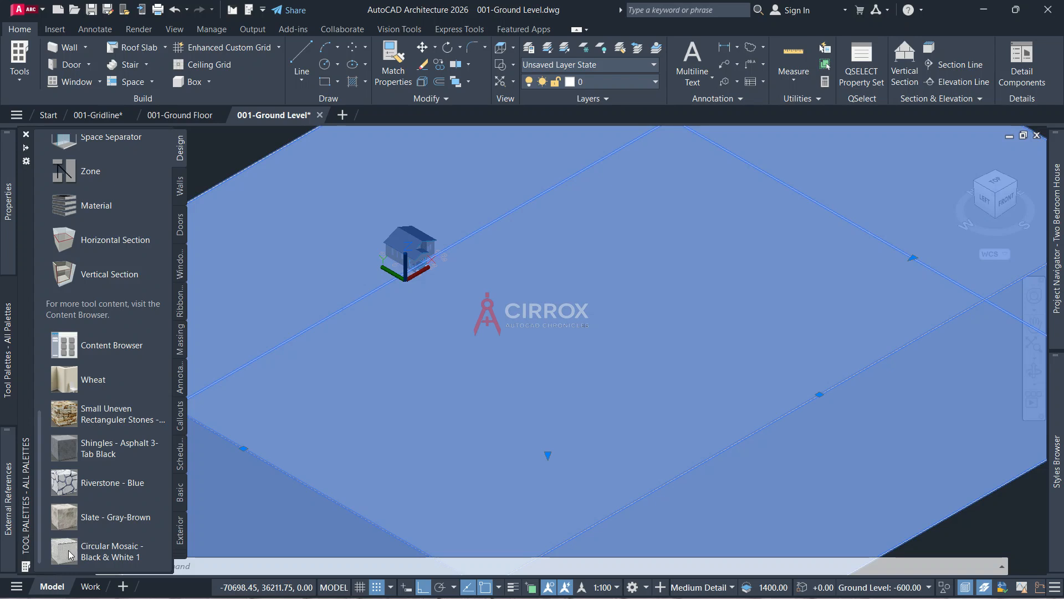
{"action": "left_click", "coordinate": [71, 554]}
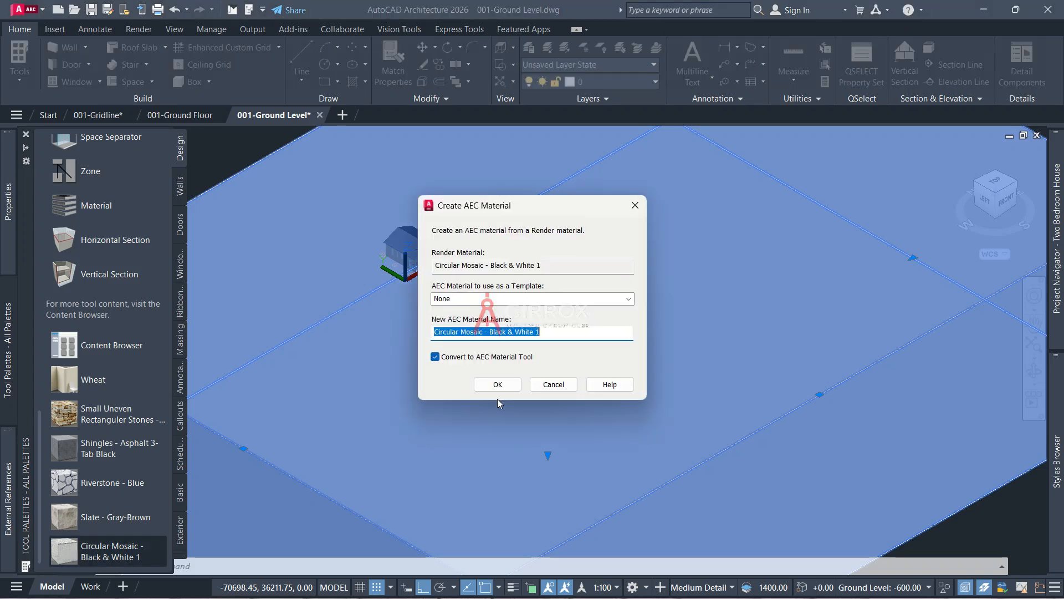
{"action": "left_click", "coordinate": [498, 385]}
{"action": "left_click", "coordinate": [612, 326]}
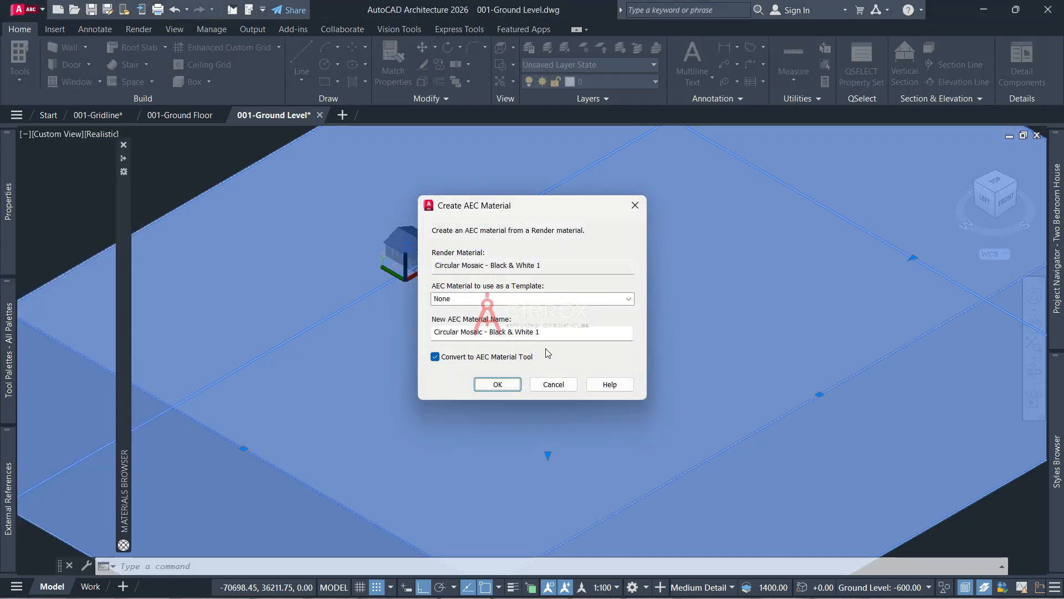
{"action": "key", "text": "ctrl+s"}
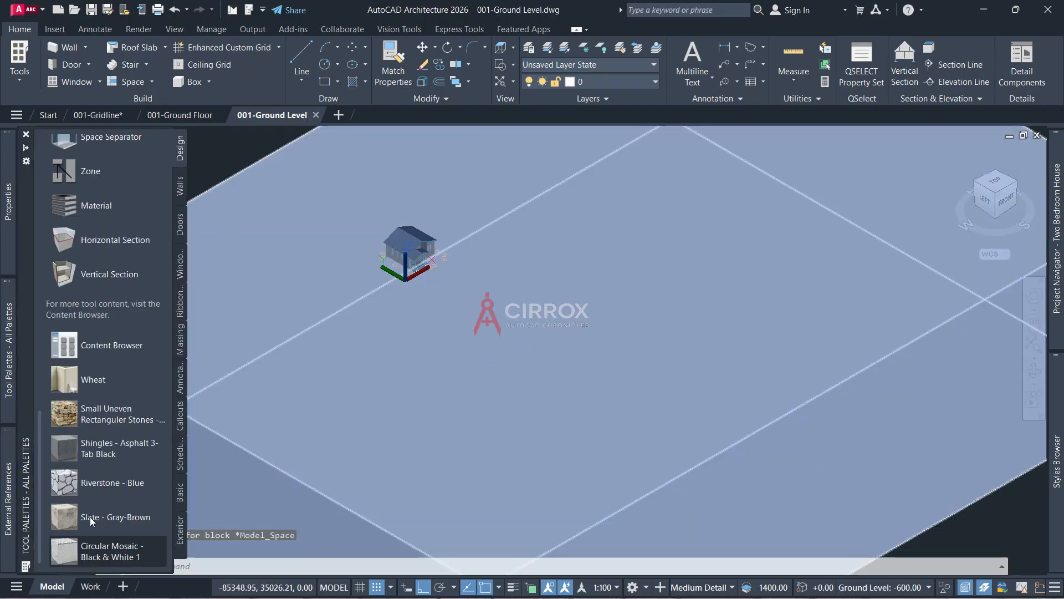
Apply the Circular Mosaic - Black & White 1 material to the ground block beneath the house
{"action": "left_click", "coordinate": [115, 545]}
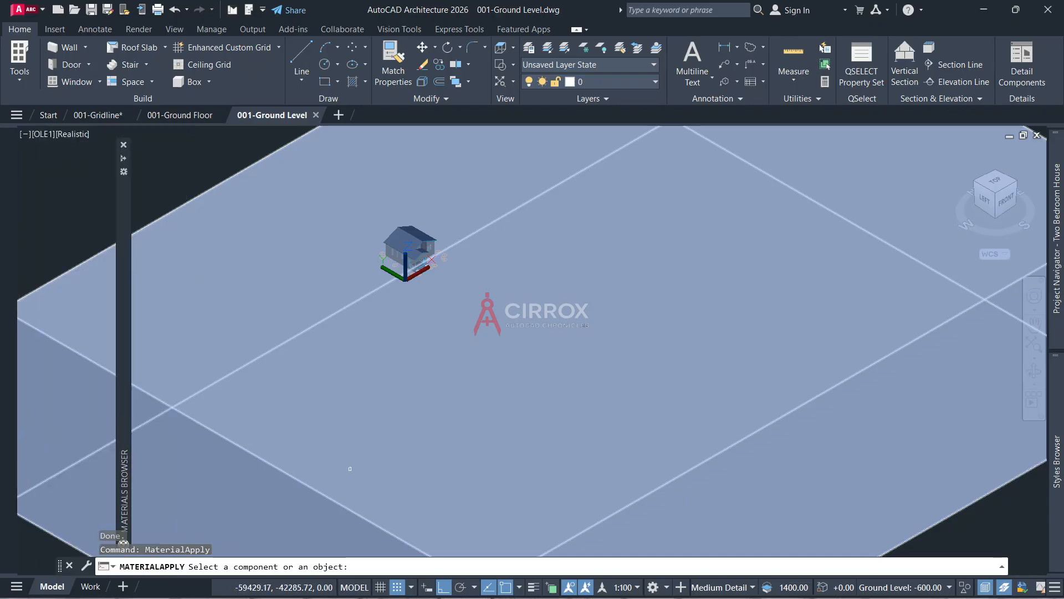
{"action": "scroll", "coordinate": [399, 274], "scroll_direction": "up", "scroll_amount": 10}
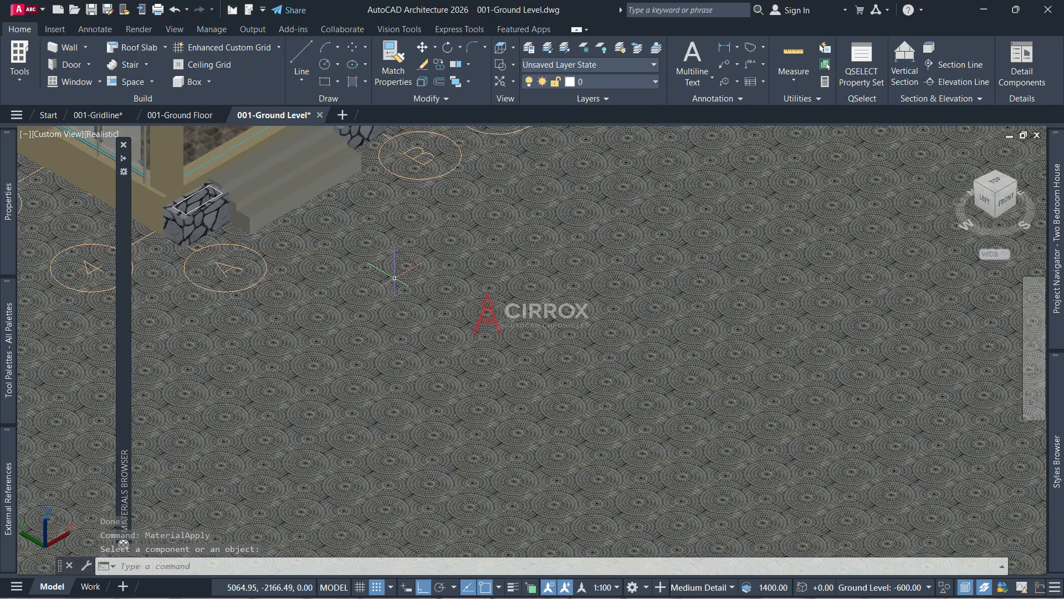
{"action": "scroll", "coordinate": [394, 277], "scroll_direction": "down", "scroll_amount": 5}
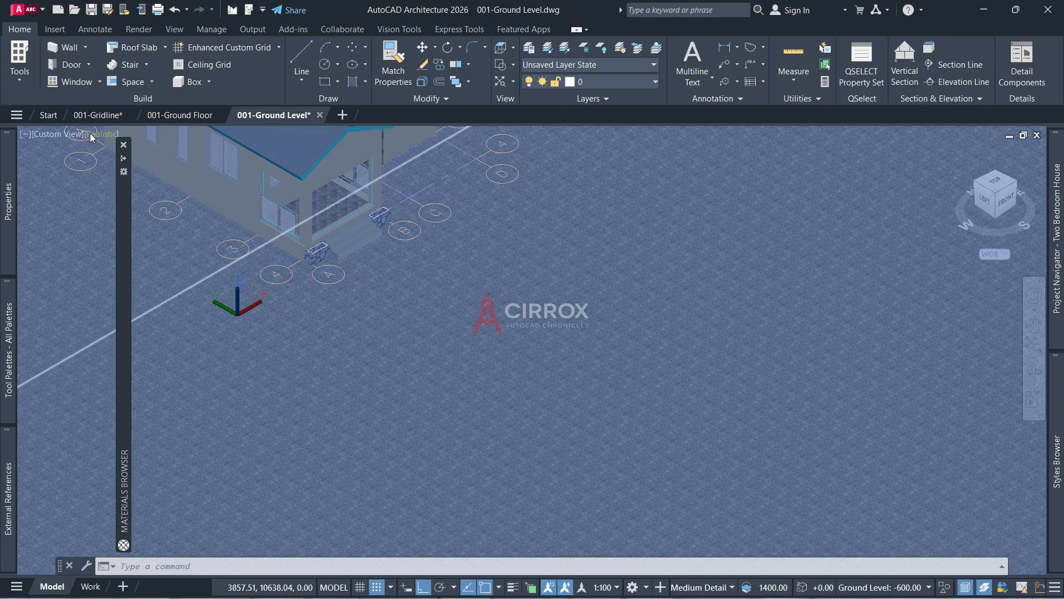
Display the model in 2D Wireframe style from the Top view, focusing on the rectangular box near grid bubble A
{"action": "left_click", "coordinate": [96, 134]}
{"action": "left_click", "coordinate": [138, 168]}
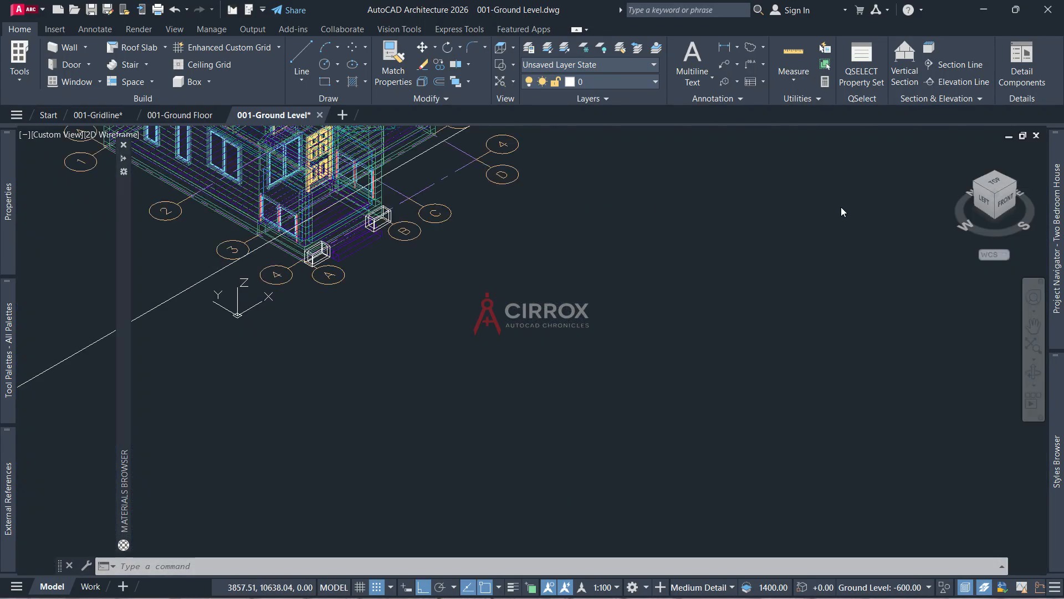
{"action": "left_click", "coordinate": [996, 184]}
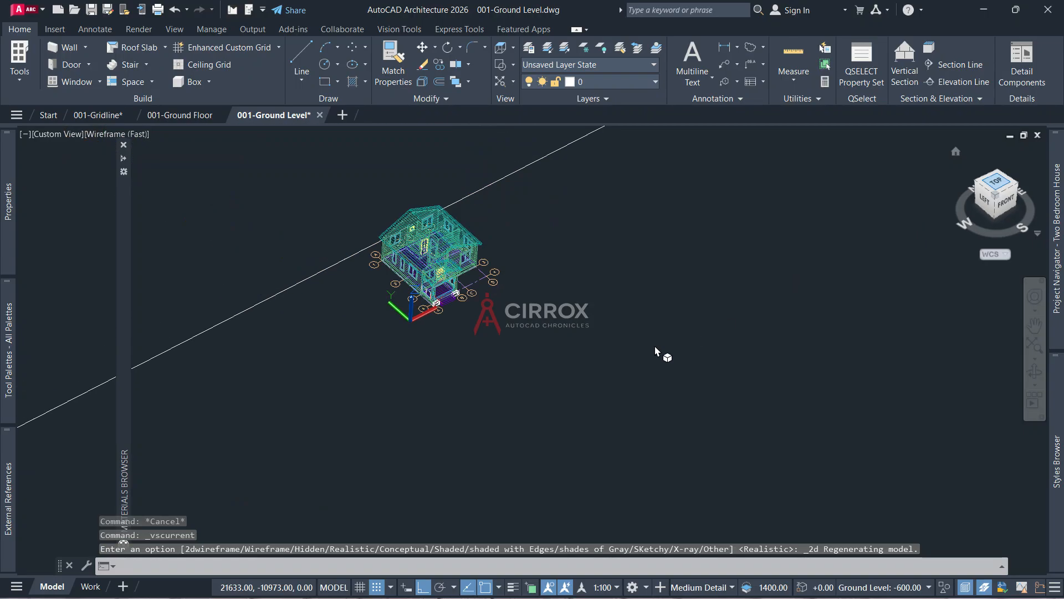
{"action": "scroll", "coordinate": [490, 308], "scroll_direction": "up", "scroll_amount": 10}
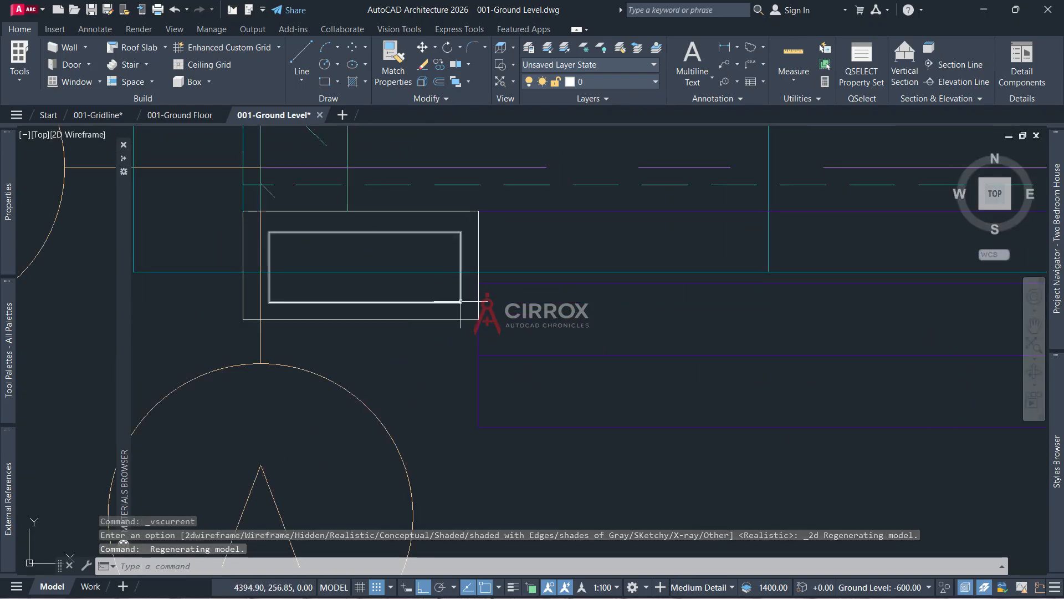
Erase the selected inner rectangle polyline near grid bubble A together with all similar polylines
{"action": "left_click", "coordinate": [462, 303]}
{"action": "mouse_move", "coordinate": [462, 303]}
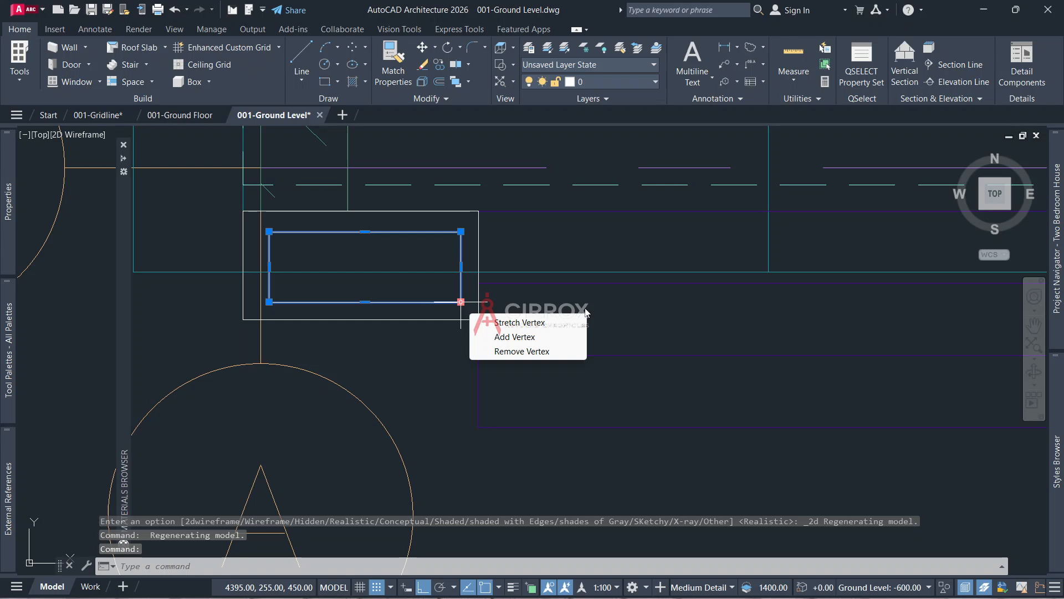
{"action": "left_click", "coordinate": [586, 309]}
{"action": "right_click", "coordinate": [606, 315]}
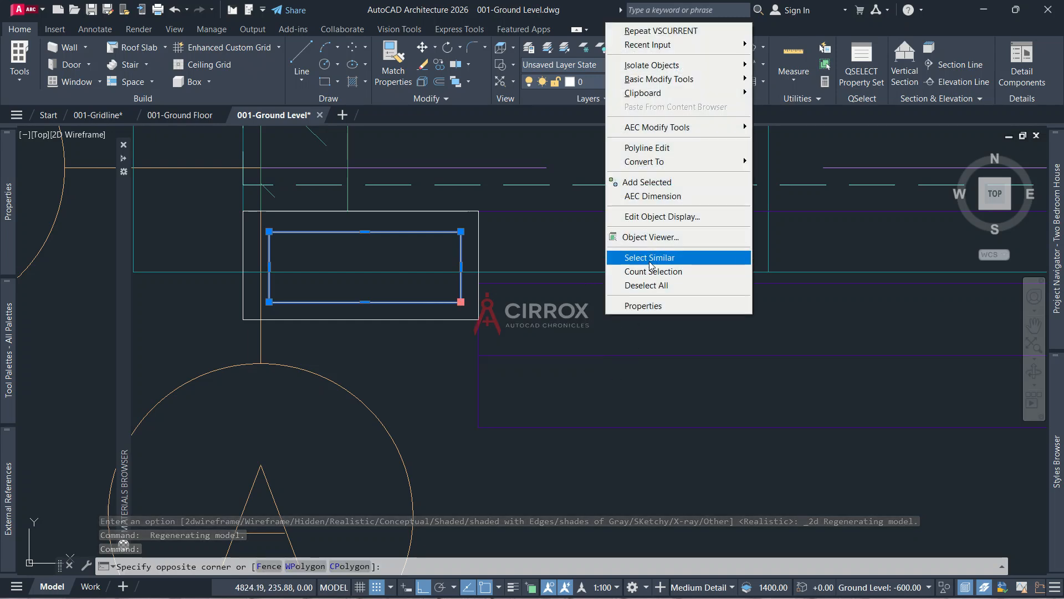
{"action": "left_click", "coordinate": [693, 258]}
{"action": "key", "text": "Delete"}
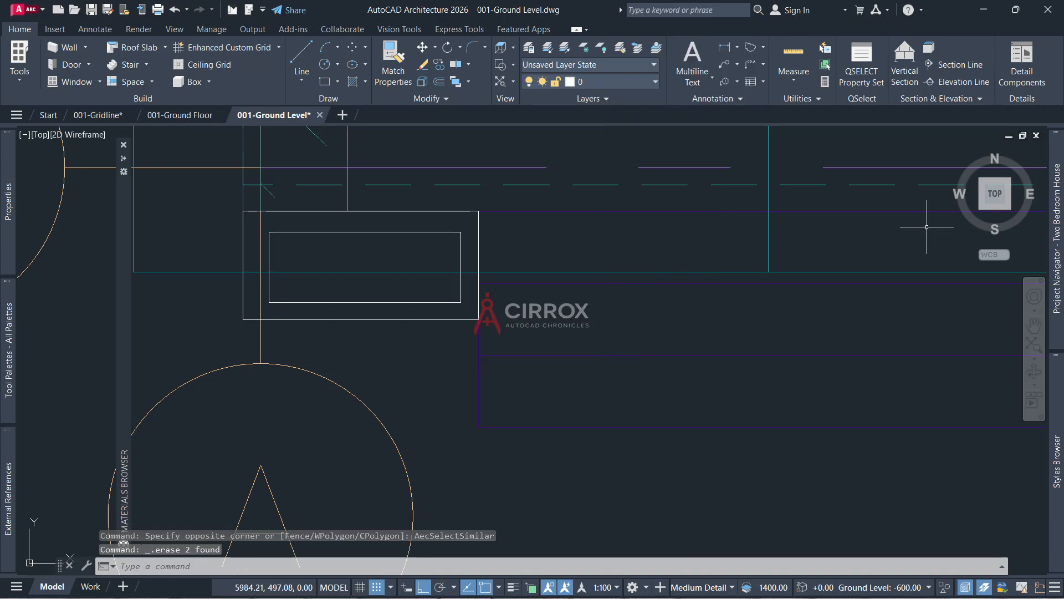
Display the model in Realistic style from the isometric corner between the Left and Front faces
{"action": "left_click", "coordinate": [955, 152]}
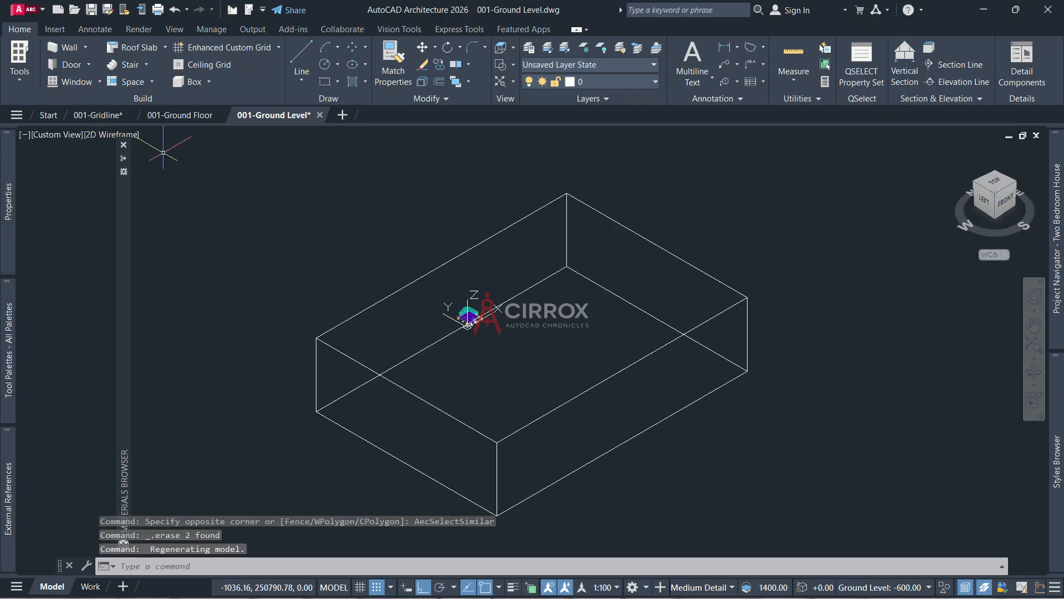
{"action": "left_click", "coordinate": [111, 135]}
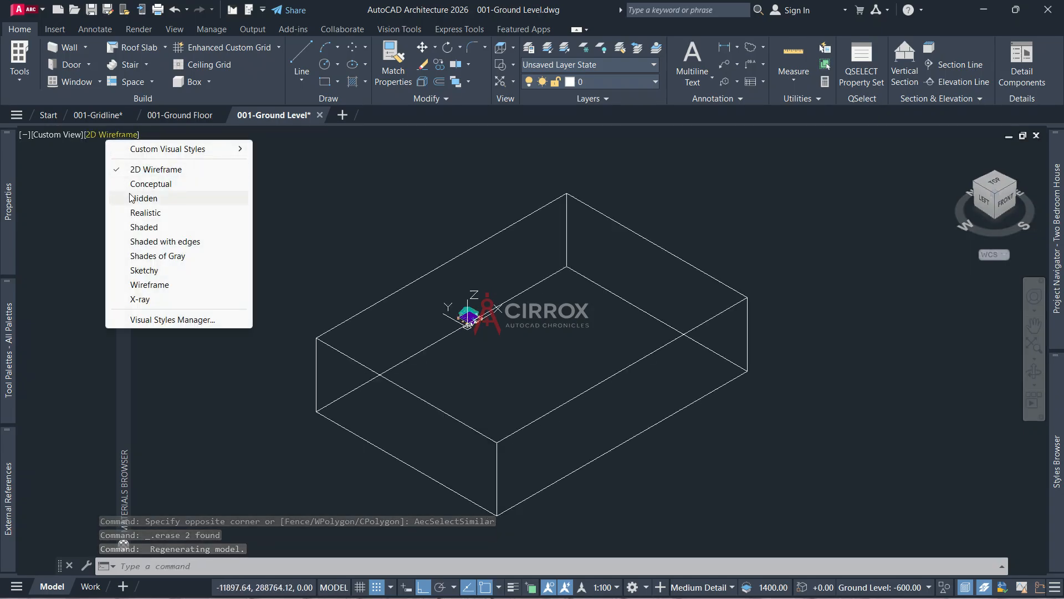
{"action": "left_click", "coordinate": [135, 212]}
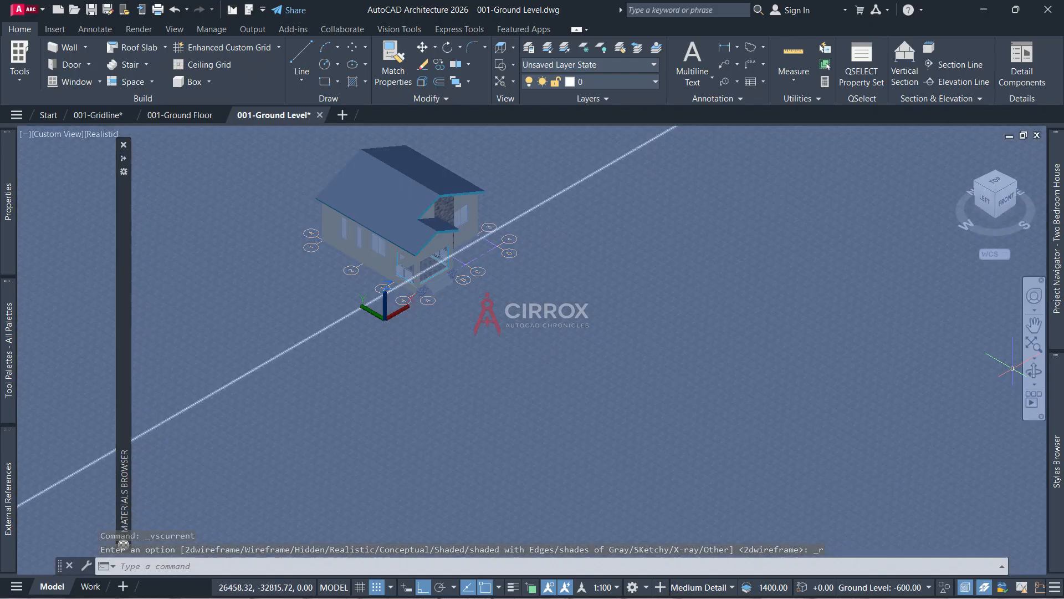
{"action": "mouse_move", "coordinate": [1050, 386]}
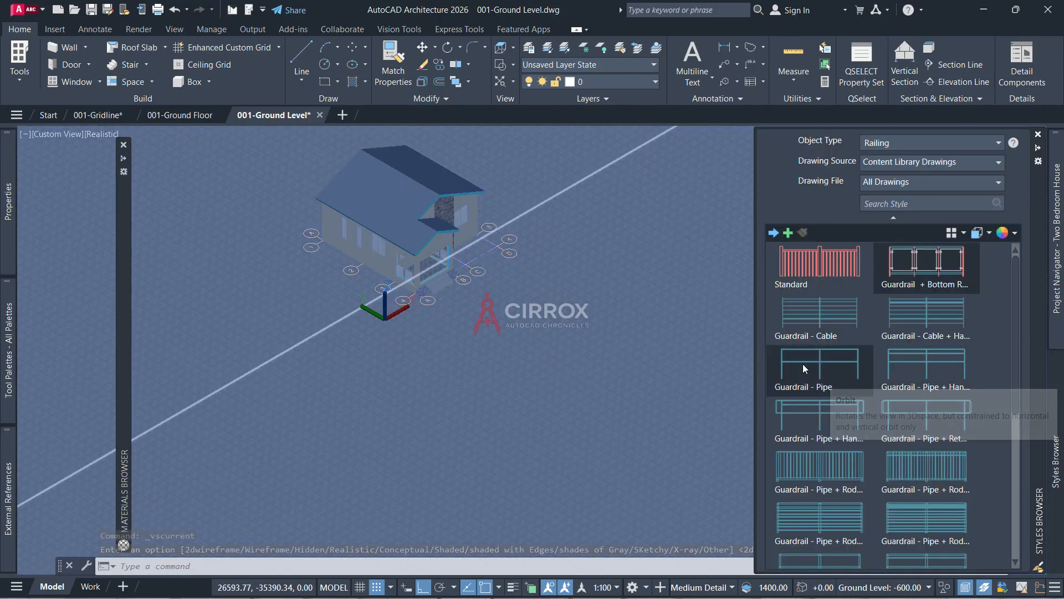
{"action": "scroll", "coordinate": [625, 338], "scroll_direction": "down", "scroll_amount": 5}
{"action": "scroll", "coordinate": [625, 338], "scroll_direction": "up", "scroll_amount": 5}
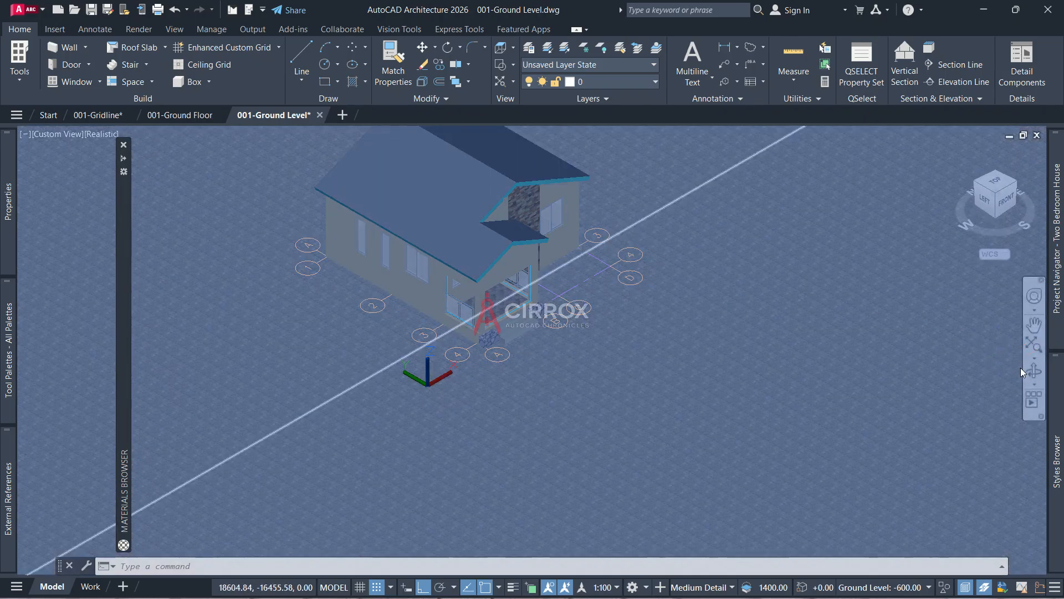
Orbit around the house to examine the porch, stone-clad wall, roof and mosaic ground from the front-right side
{"action": "left_click", "coordinate": [1030, 372]}
{"action": "scroll", "coordinate": [541, 268], "scroll_direction": "up", "scroll_amount": 3}
{"action": "left_click_drag", "start_coordinate": [657, 285], "coordinate": [468, 244]}
{"action": "scroll", "coordinate": [466, 243], "scroll_direction": "up", "scroll_amount": 6}
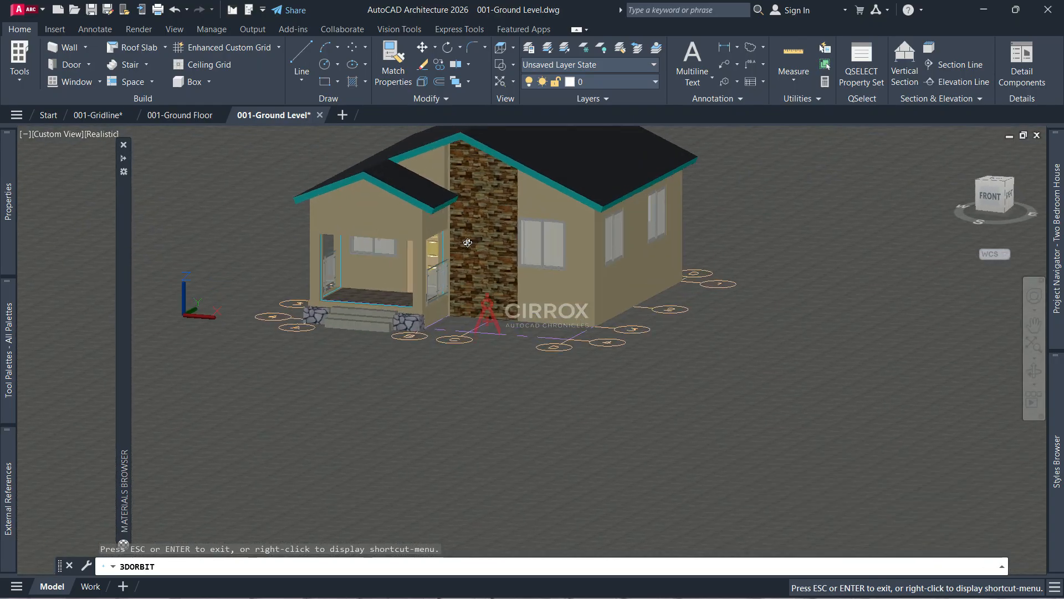
{"action": "left_click_drag", "start_coordinate": [484, 321], "coordinate": [487, 313]}
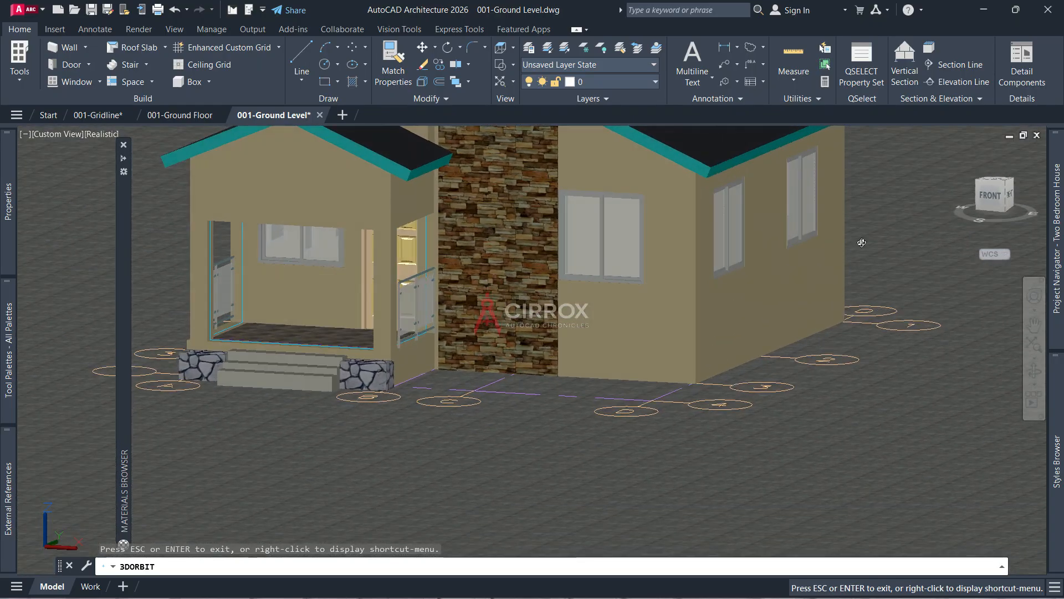
{"action": "scroll", "coordinate": [515, 268], "scroll_direction": "down", "scroll_amount": 1}
{"action": "scroll", "coordinate": [495, 239], "scroll_direction": "down", "scroll_amount": 4}
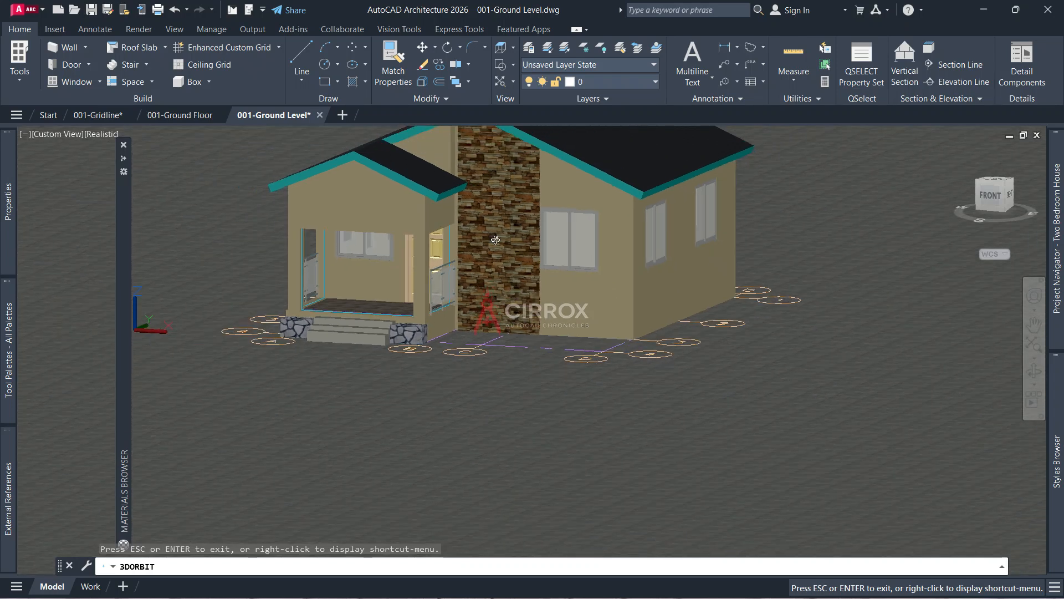
{"action": "scroll", "coordinate": [531, 140], "scroll_direction": "up", "scroll_amount": 5}
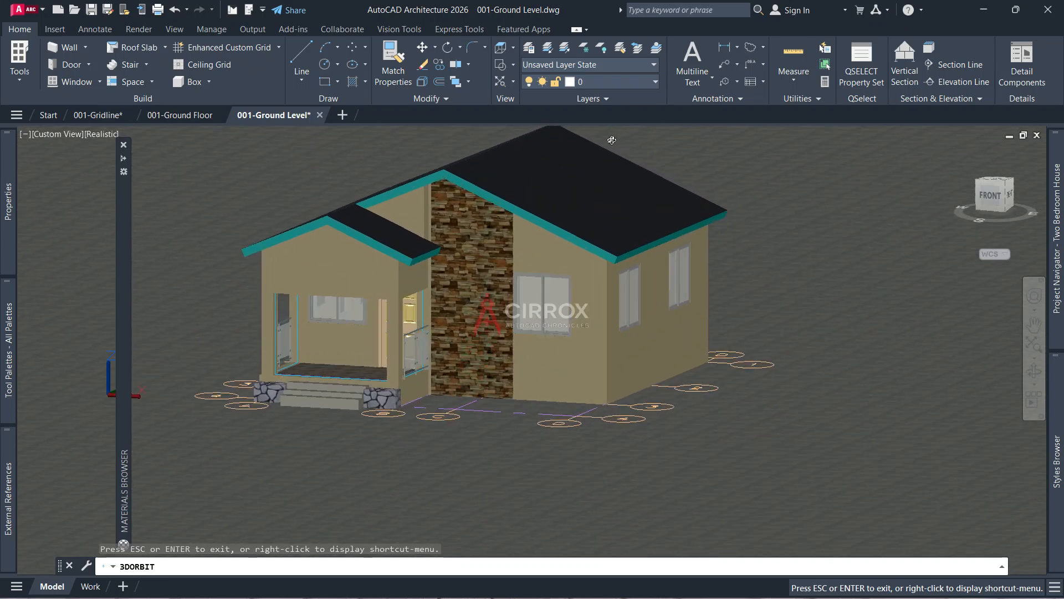
{"action": "left_click_drag", "start_coordinate": [491, 325], "coordinate": [441, 373]}
{"action": "scroll", "coordinate": [312, 449], "scroll_direction": "up", "scroll_amount": 5}
{"action": "left_click_drag", "start_coordinate": [321, 450], "coordinate": [417, 431]}
{"action": "scroll", "coordinate": [417, 430], "scroll_direction": "down", "scroll_amount": 3}
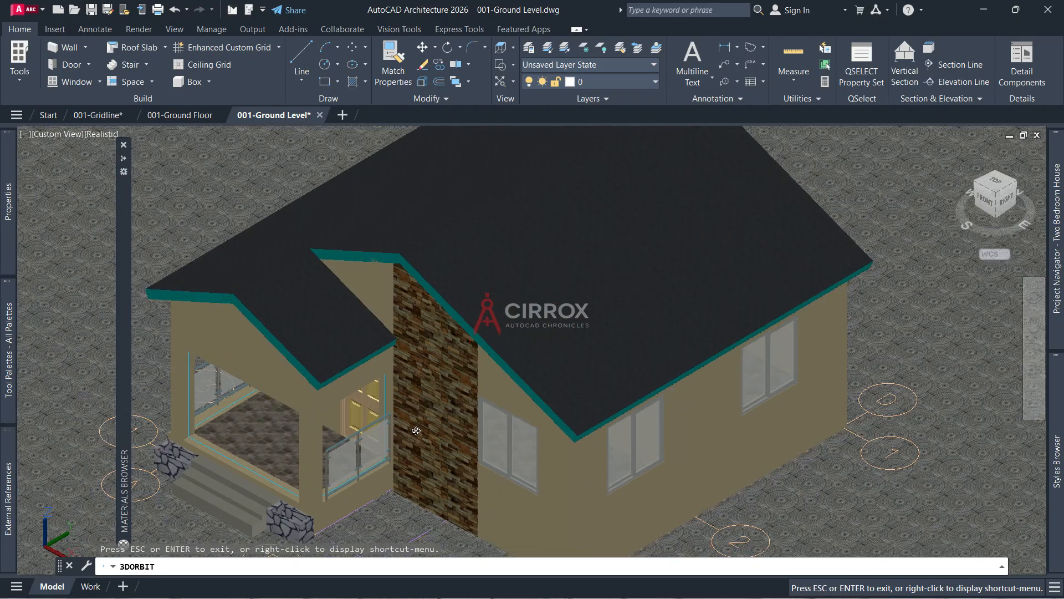
End the orbit and close the Materials Browser
{"action": "mouse_move", "coordinate": [123, 170]}
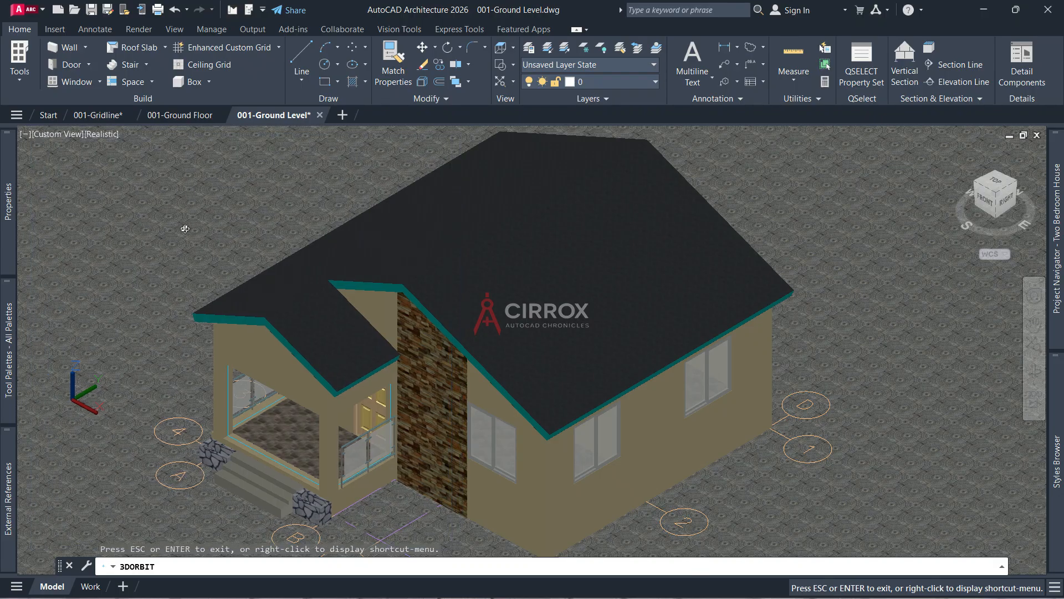
{"action": "mouse_move", "coordinate": [2, 252]}
{"action": "key", "text": "Escape"}
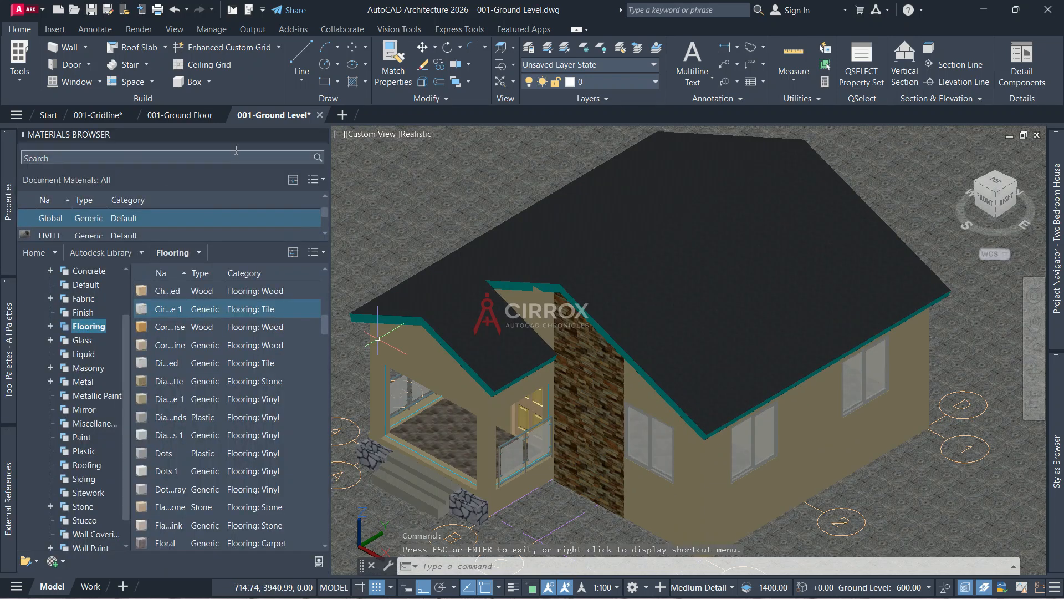
{"action": "left_click", "coordinate": [320, 134]}
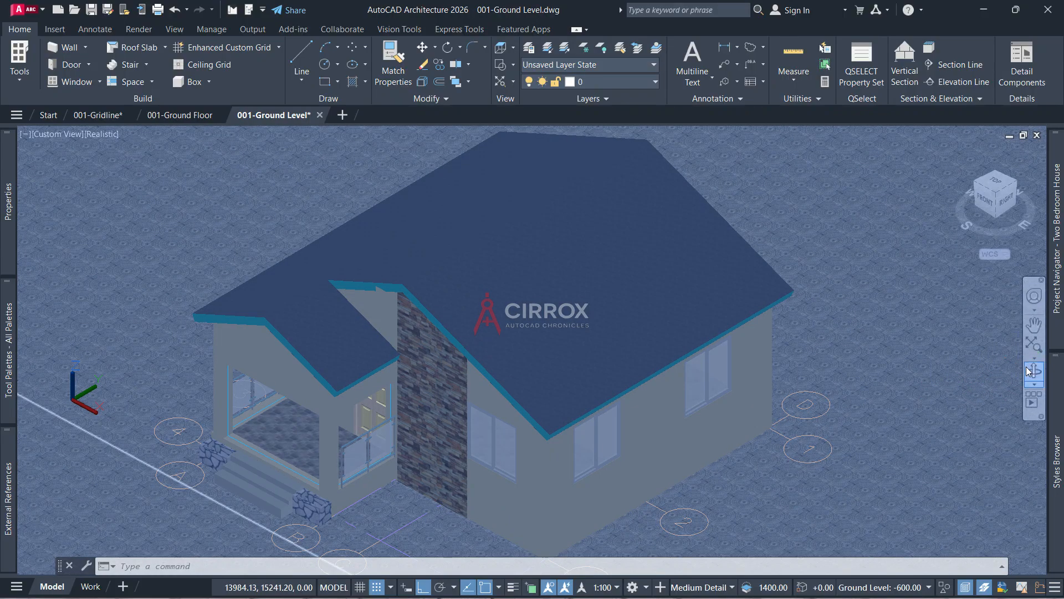
Examine the finished front elevation at eye level and from a raised front-right angle in 3D Orbit
{"action": "left_click", "coordinate": [1029, 372]}
{"action": "mouse_move", "coordinate": [536, 335]}
{"action": "left_mouse_down"}
{"action": "mouse_move", "coordinate": [553, 381]}
{"action": "mouse_move", "coordinate": [615, 364]}
{"action": "mouse_move", "coordinate": [331, 397]}
{"action": "mouse_move", "coordinate": [356, 419]}
{"action": "mouse_move", "coordinate": [384, 401]}
{"action": "left_mouse_up"}
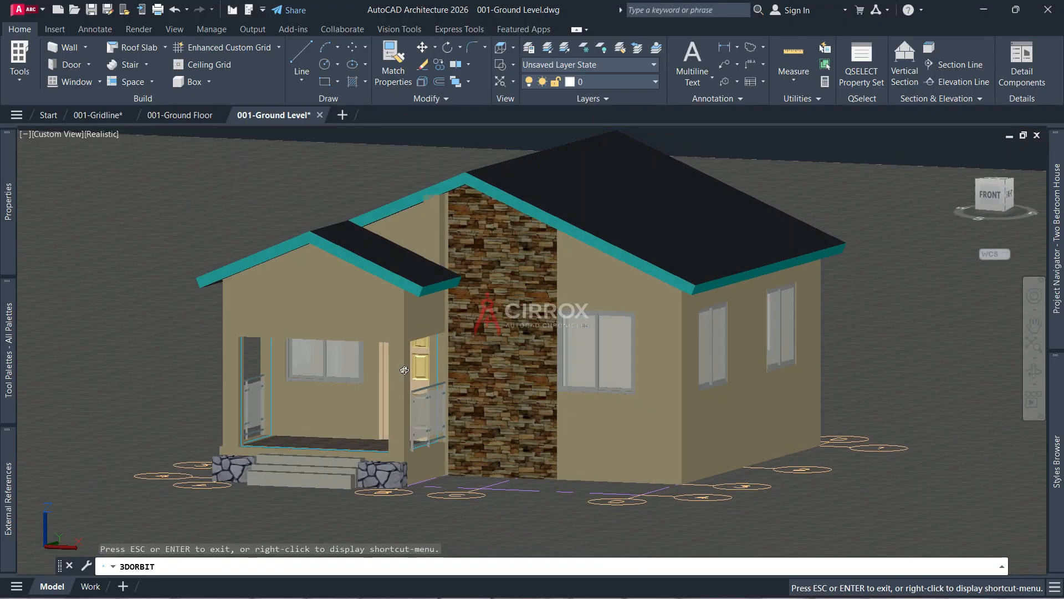
{"action": "scroll", "coordinate": [404, 370], "scroll_direction": "down", "scroll_amount": 1}
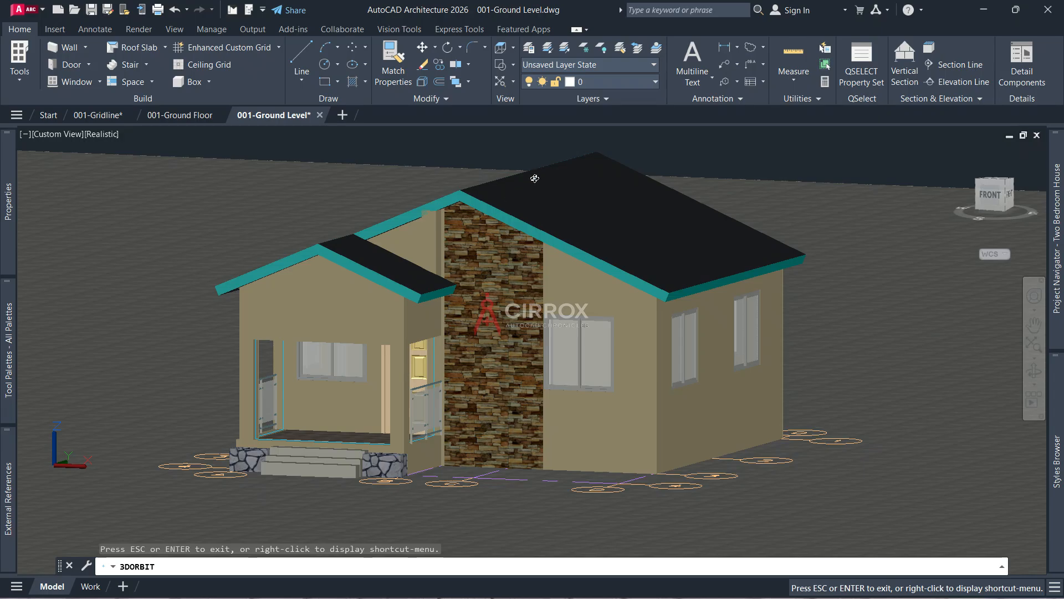
{"action": "scroll", "coordinate": [534, 178], "scroll_direction": "up", "scroll_amount": 1}
{"action": "left_click_drag", "start_coordinate": [494, 247], "coordinate": [496, 244]}
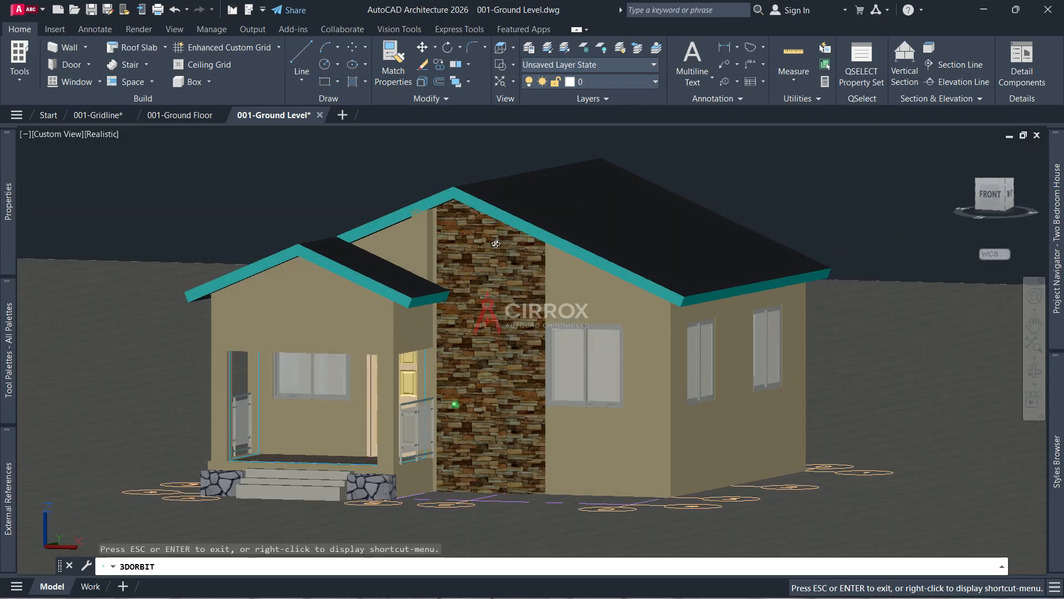
{"action": "left_click_drag", "start_coordinate": [458, 287], "coordinate": [489, 273]}
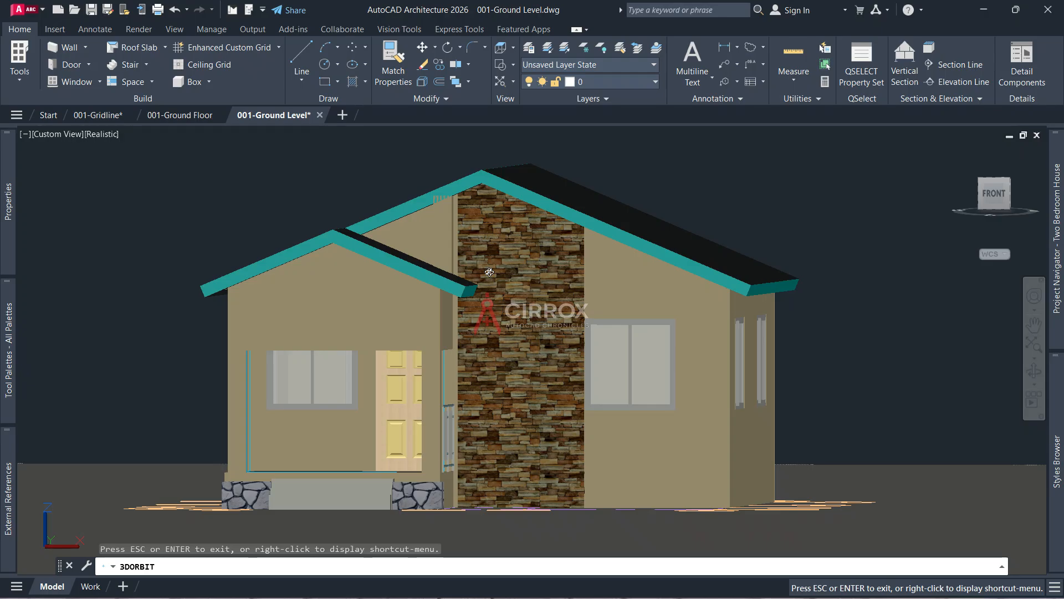
{"action": "left_click_drag", "start_coordinate": [488, 273], "coordinate": [453, 291]}
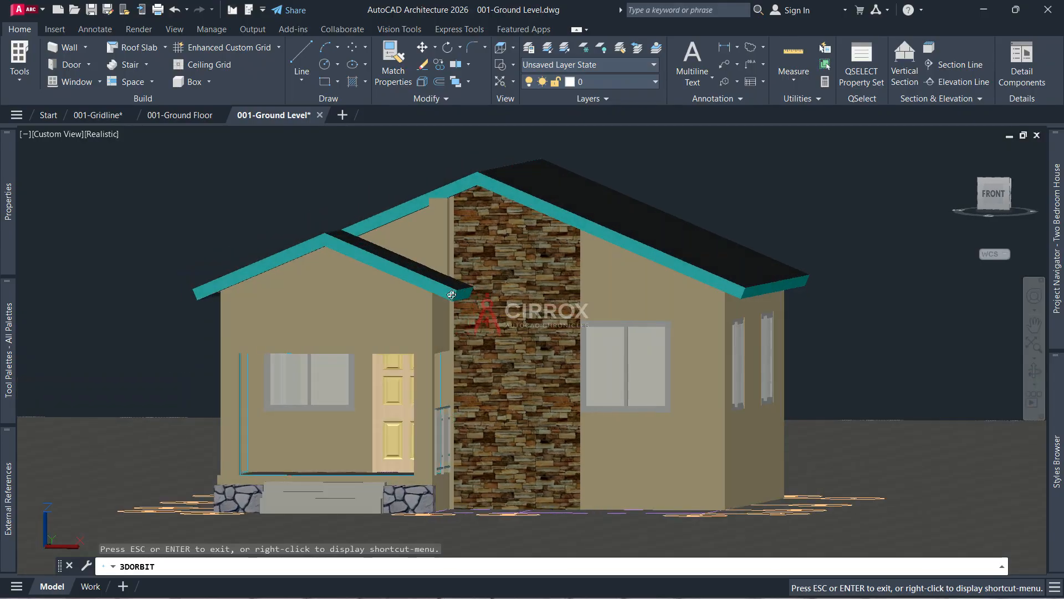
{"action": "mouse_move", "coordinate": [466, 329]}
{"action": "left_mouse_down"}
{"action": "mouse_move", "coordinate": [523, 333]}
{"action": "mouse_move", "coordinate": [471, 334]}
{"action": "left_mouse_up"}
{"action": "scroll", "coordinate": [476, 327], "scroll_direction": "up", "scroll_amount": 1}
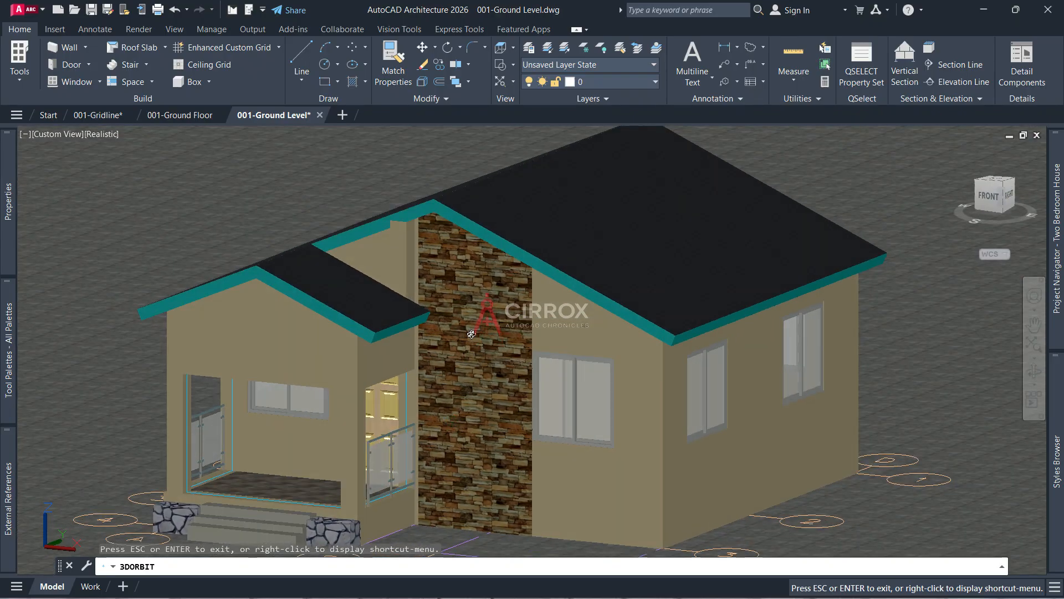